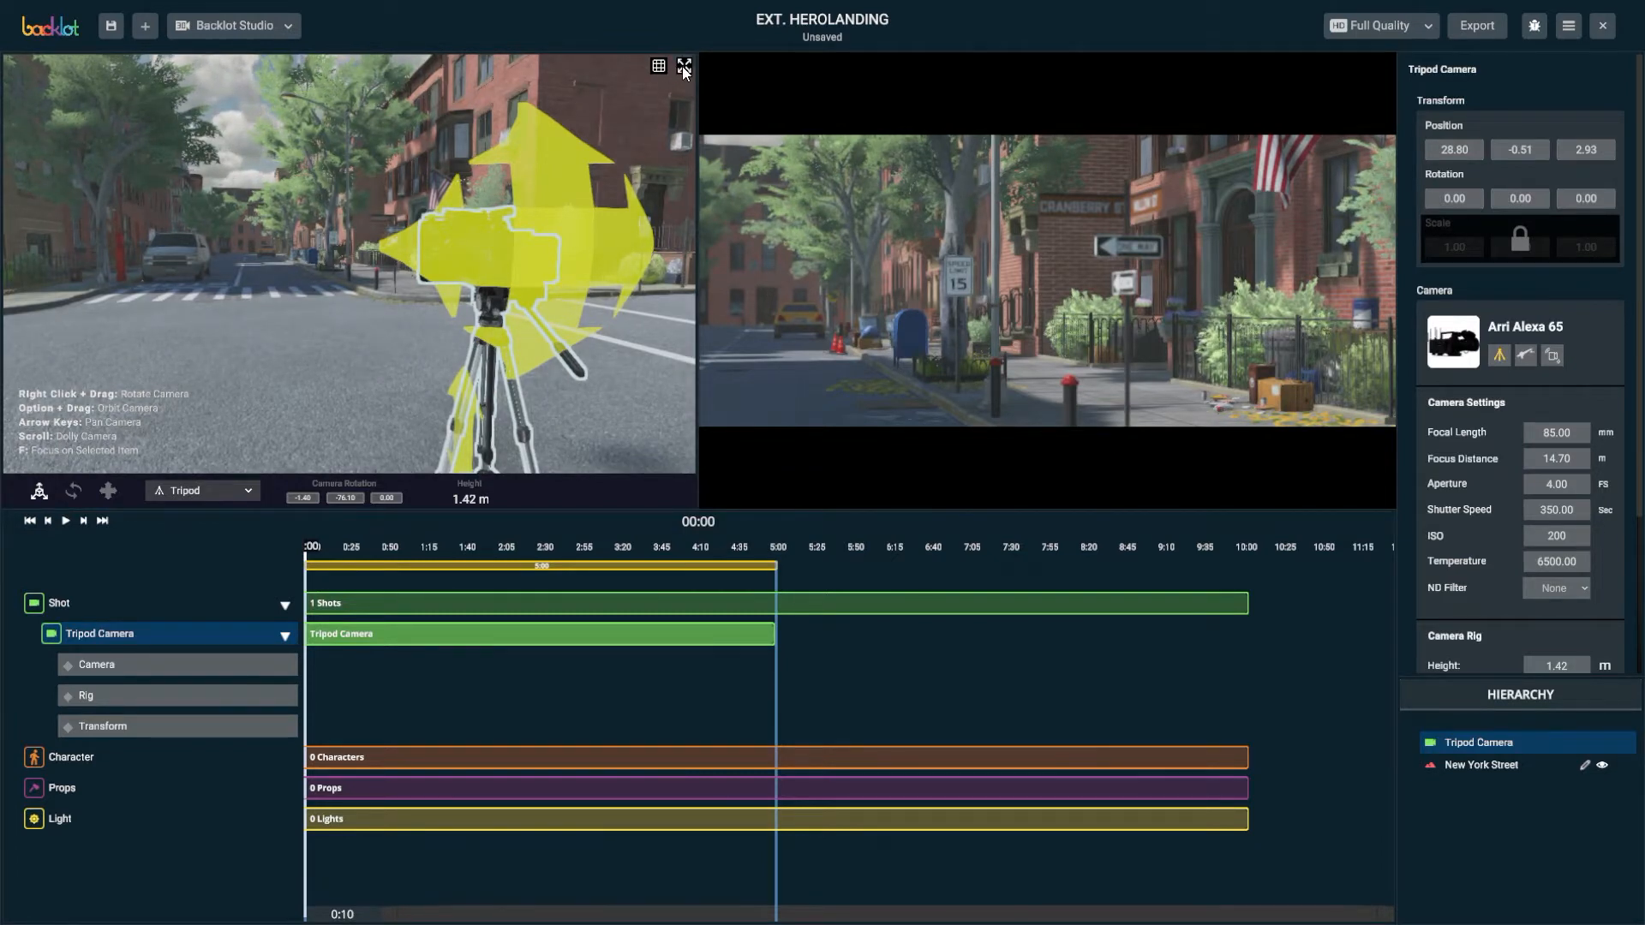
Expand the scene view across the full width, make it taller, and frame the tripod camera and intersection from above
{"action": "left_click", "coordinate": [683, 66]}
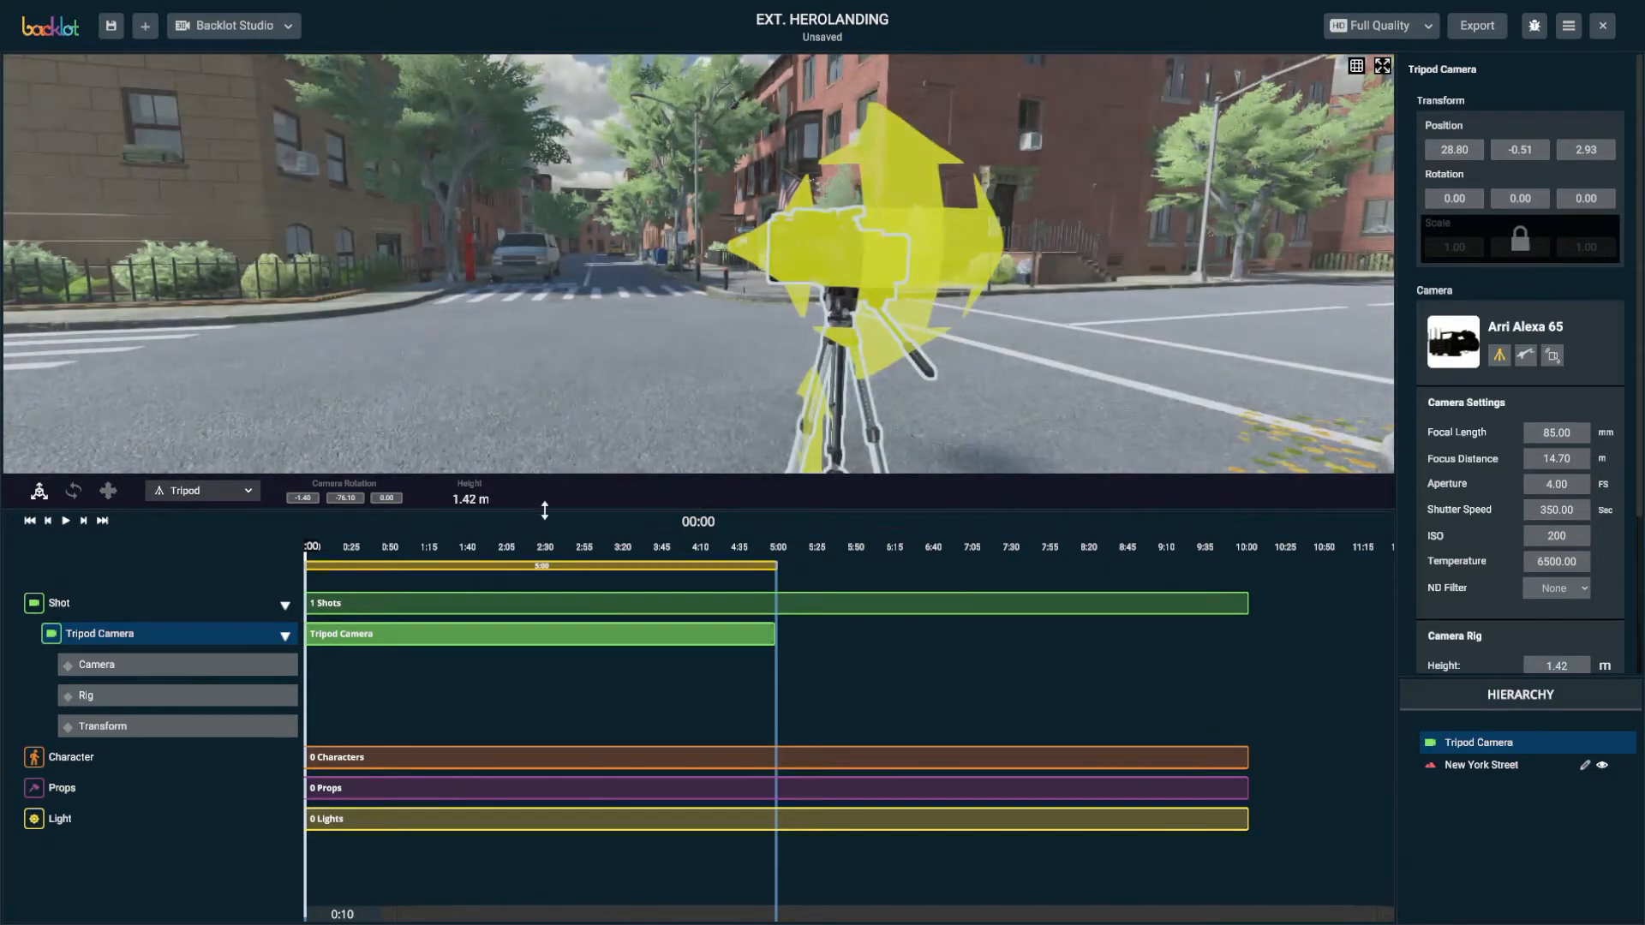
{"action": "left_click_drag", "start_coordinate": [544, 511], "coordinate": [539, 695]}
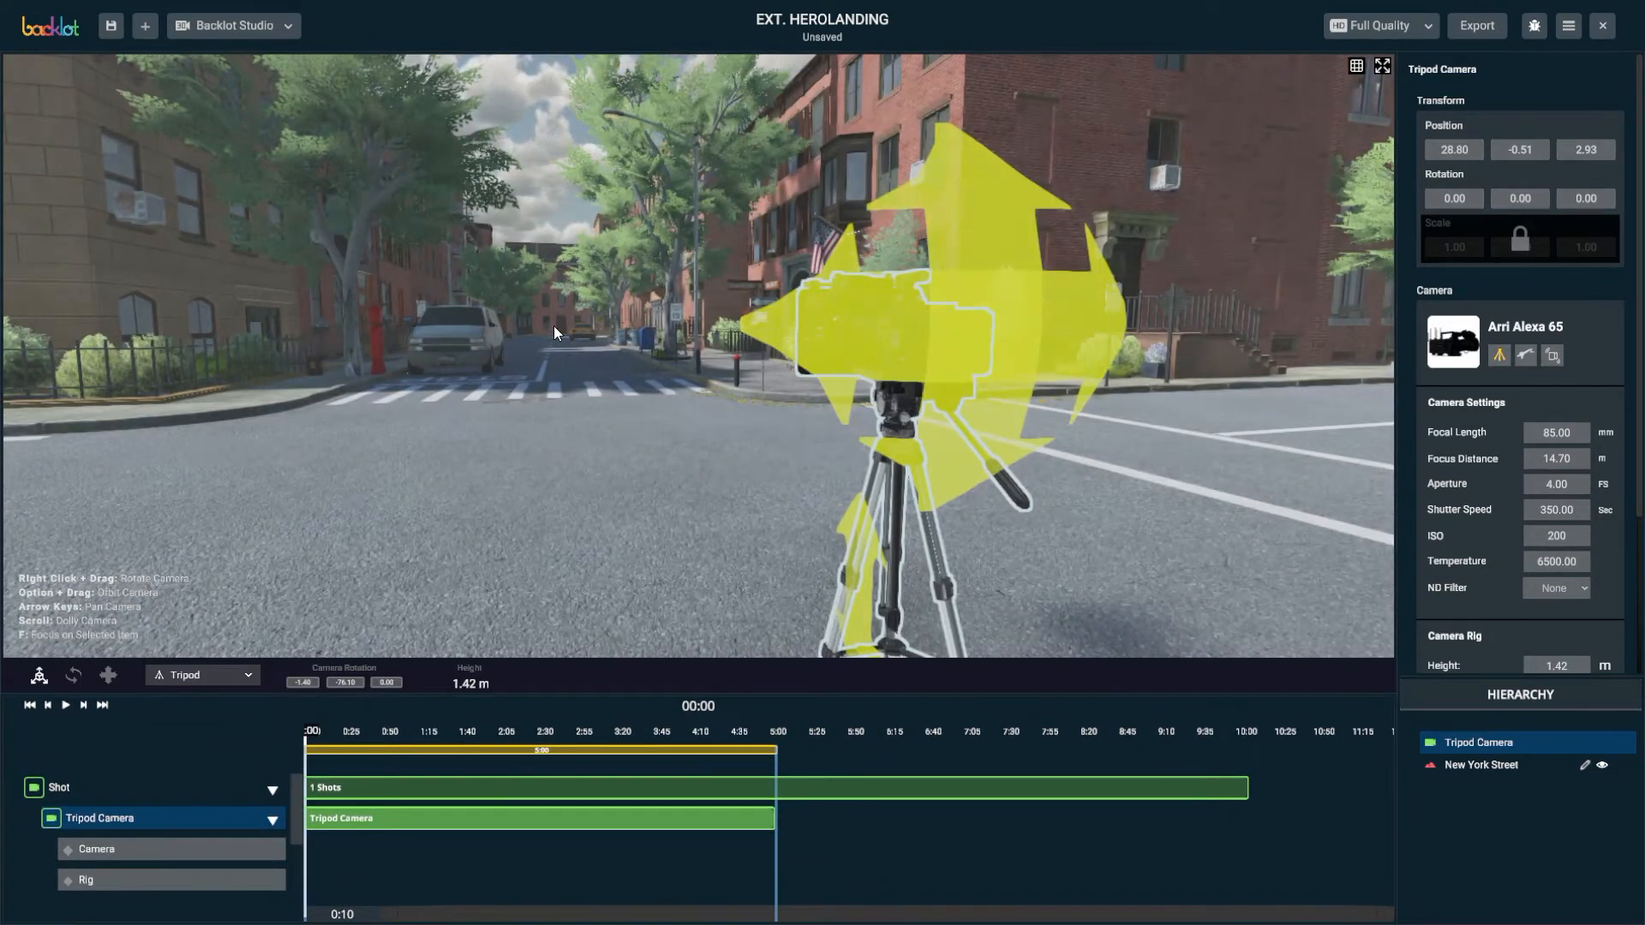
{"action": "scroll", "coordinate": [625, 382], "scroll_direction": "down", "scroll_amount": 5}
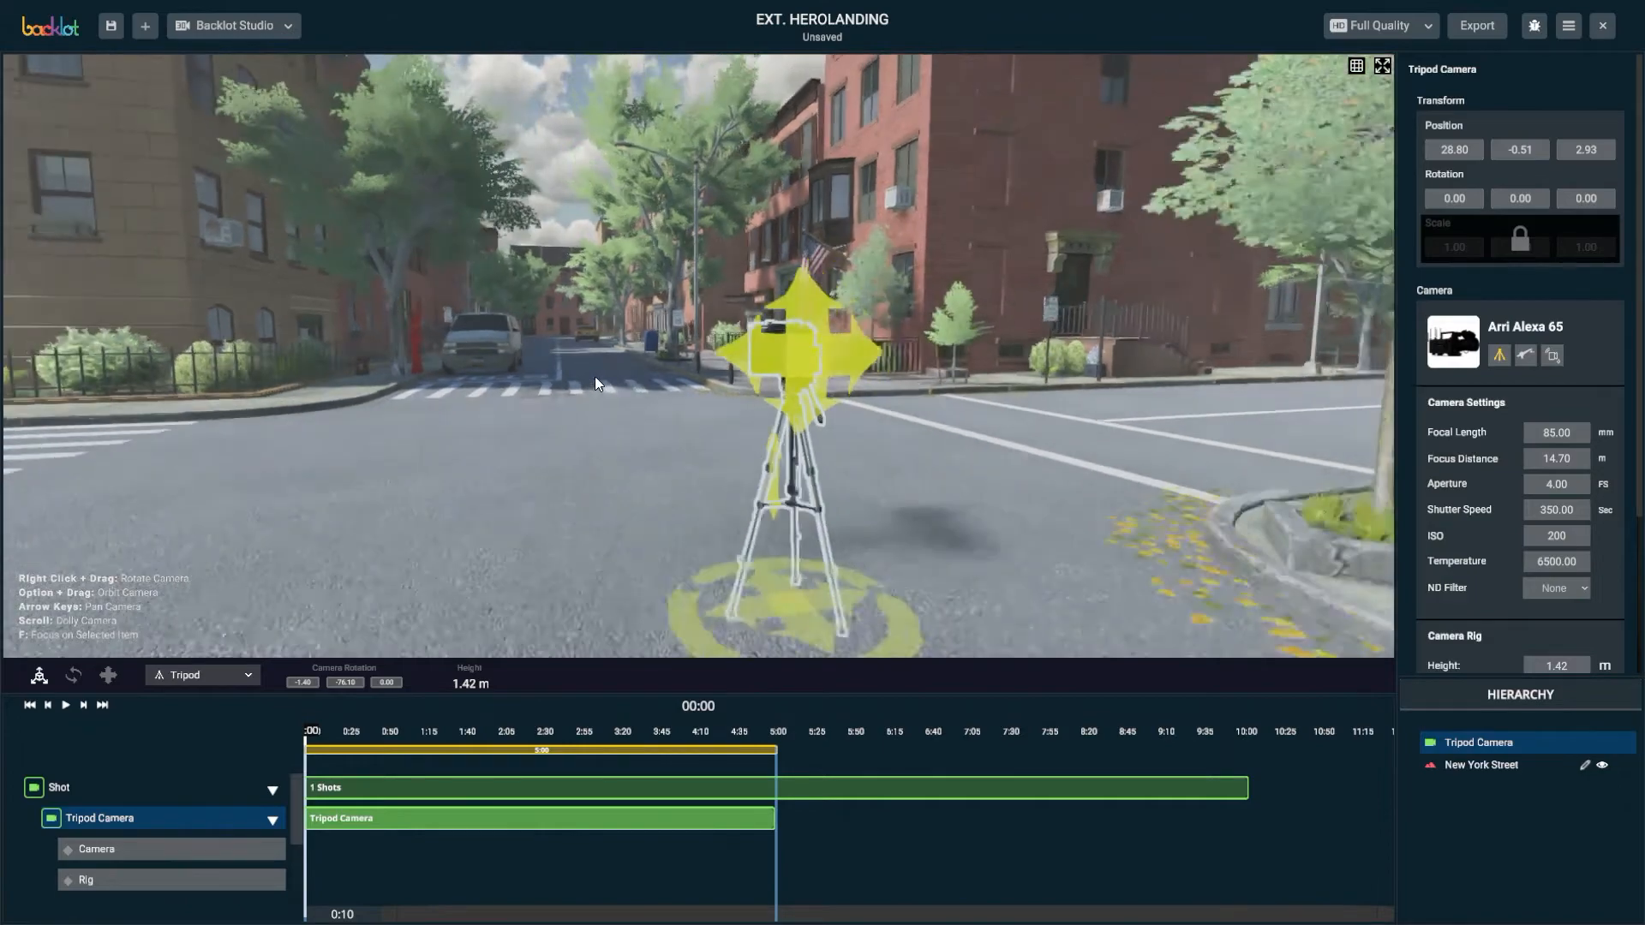
{"action": "scroll", "coordinate": [594, 377], "scroll_direction": "down", "scroll_amount": 8}
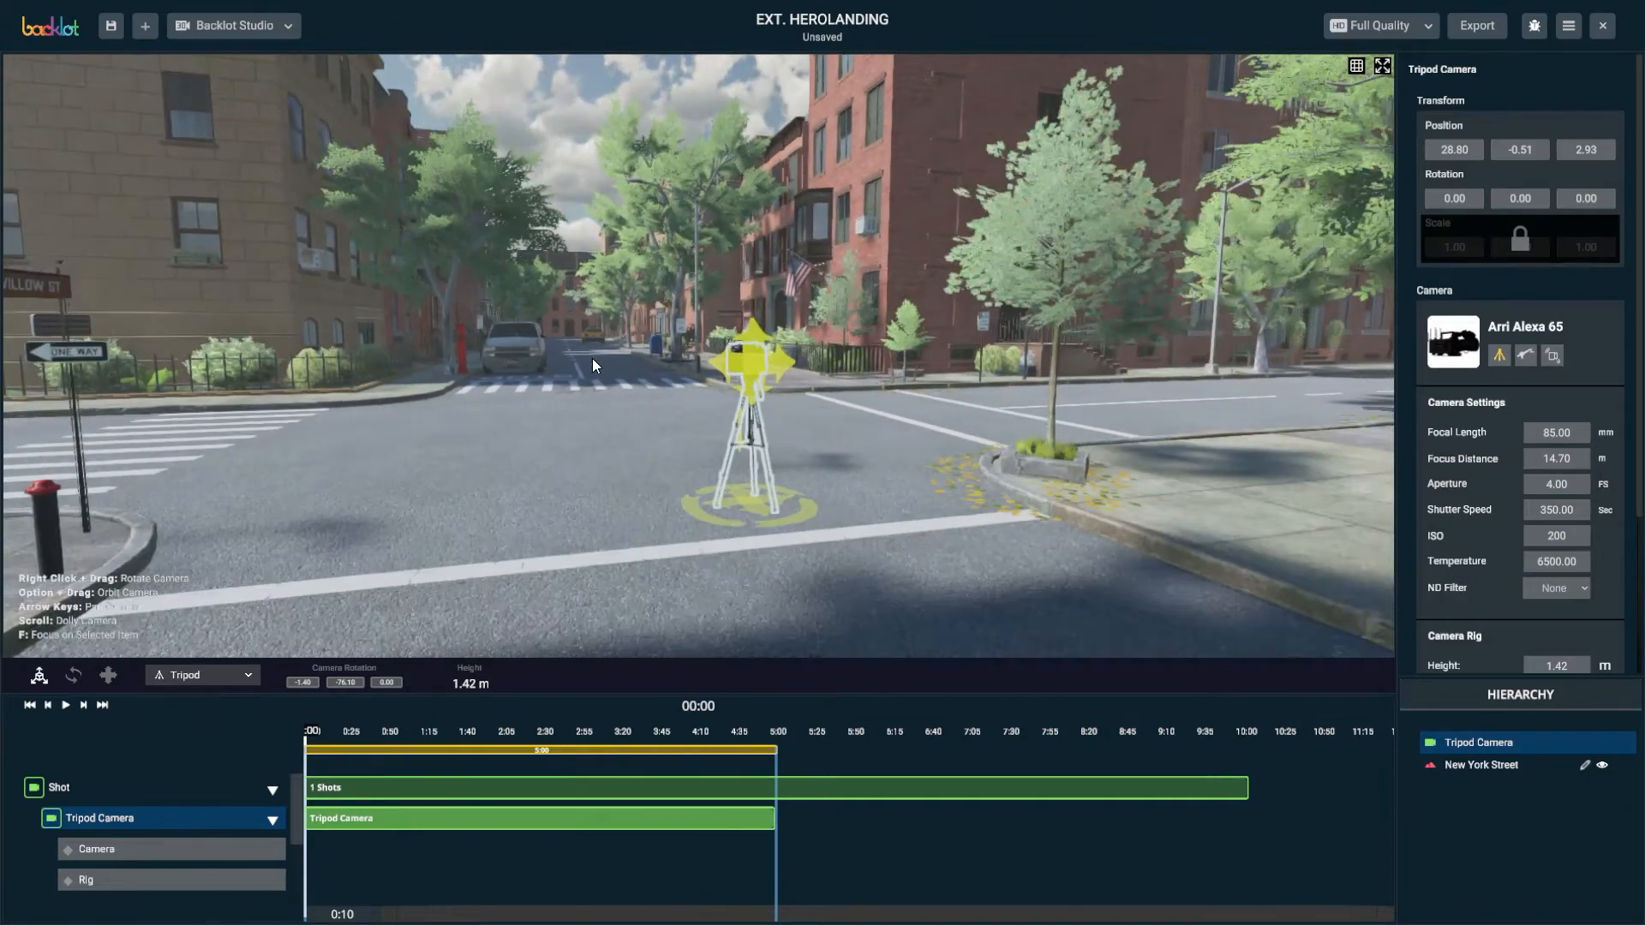
{"action": "mouse_move", "coordinate": [593, 358]}
{"action": "left_mouse_down", "text": "alt"}
{"action": "mouse_move", "coordinate": [613, 387]}
{"action": "mouse_move", "coordinate": [599, 384]}
{"action": "left_mouse_up", "text": "alt"}
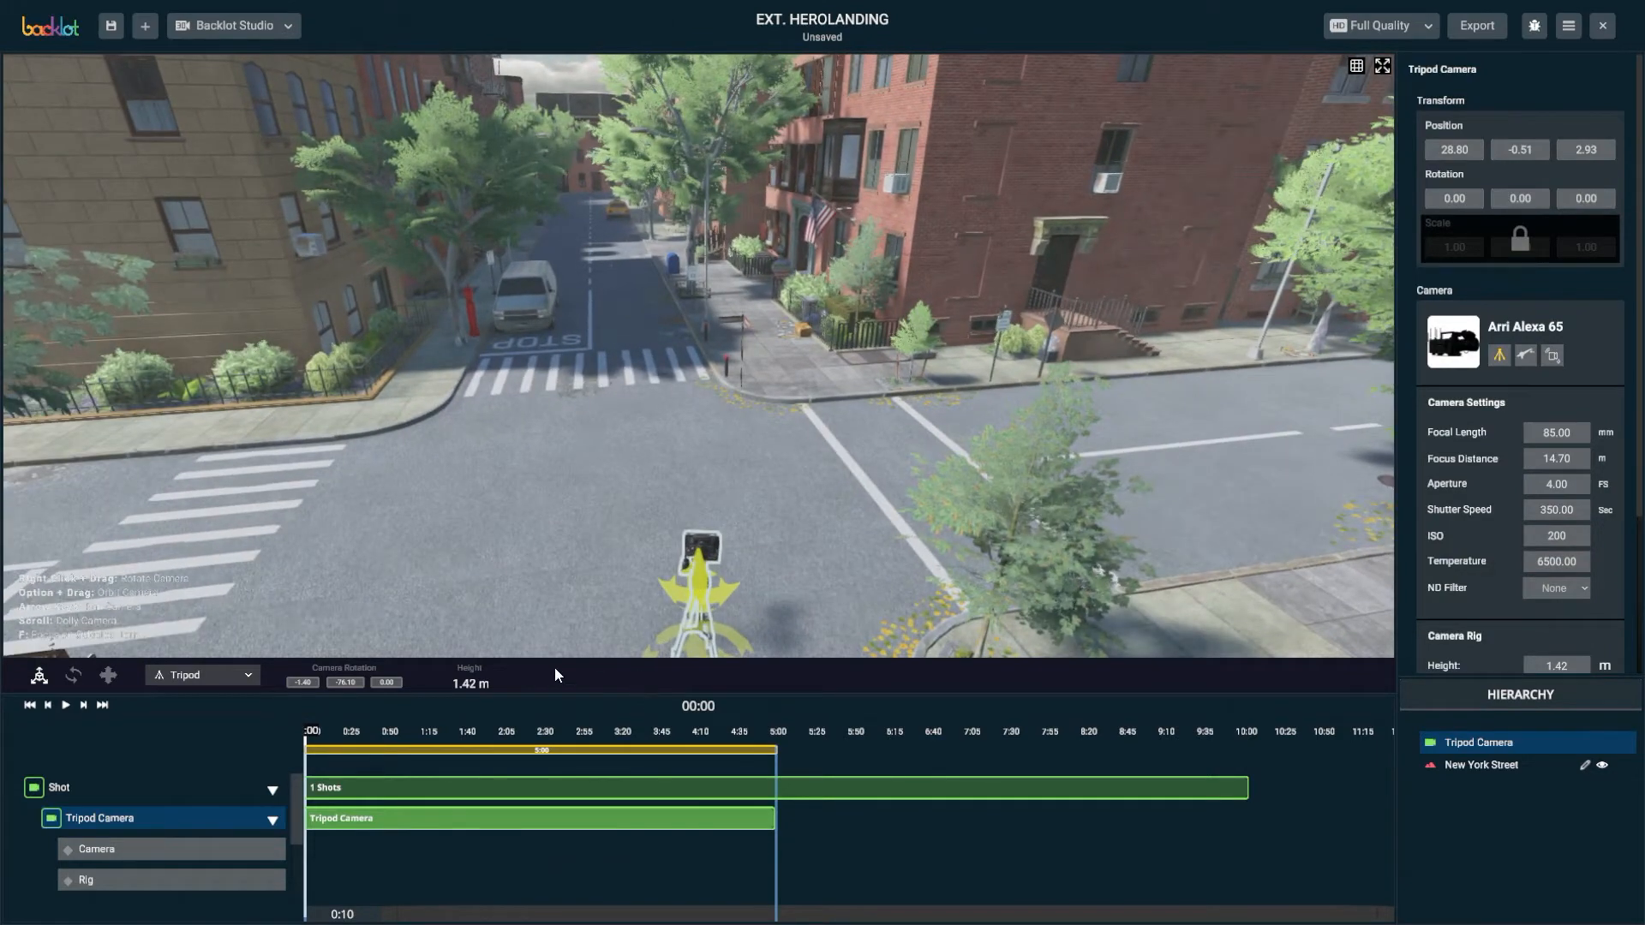
Extend the timeline's playback range to the end of the shot track, at about 10:00
{"action": "left_click_drag", "start_coordinate": [776, 752], "coordinate": [1251, 757]}
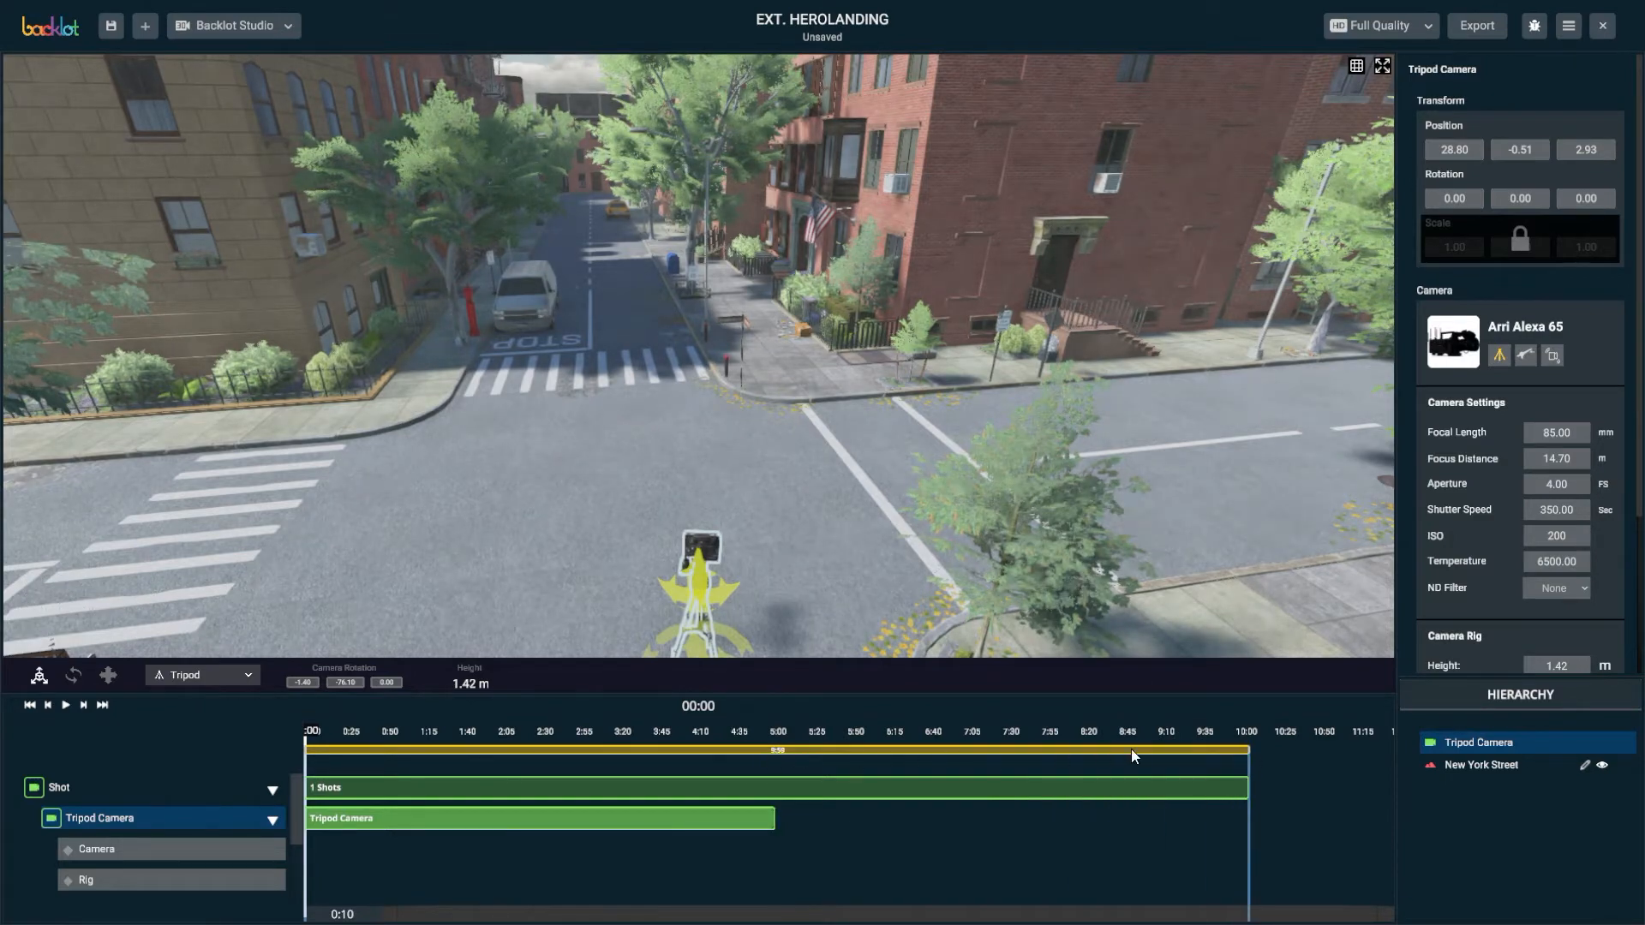
{"action": "mouse_move", "coordinate": [1249, 751]}
{"action": "left_mouse_down"}
{"action": "mouse_move", "coordinate": [1139, 750]}
{"action": "mouse_move", "coordinate": [1249, 752]}
{"action": "left_mouse_up"}
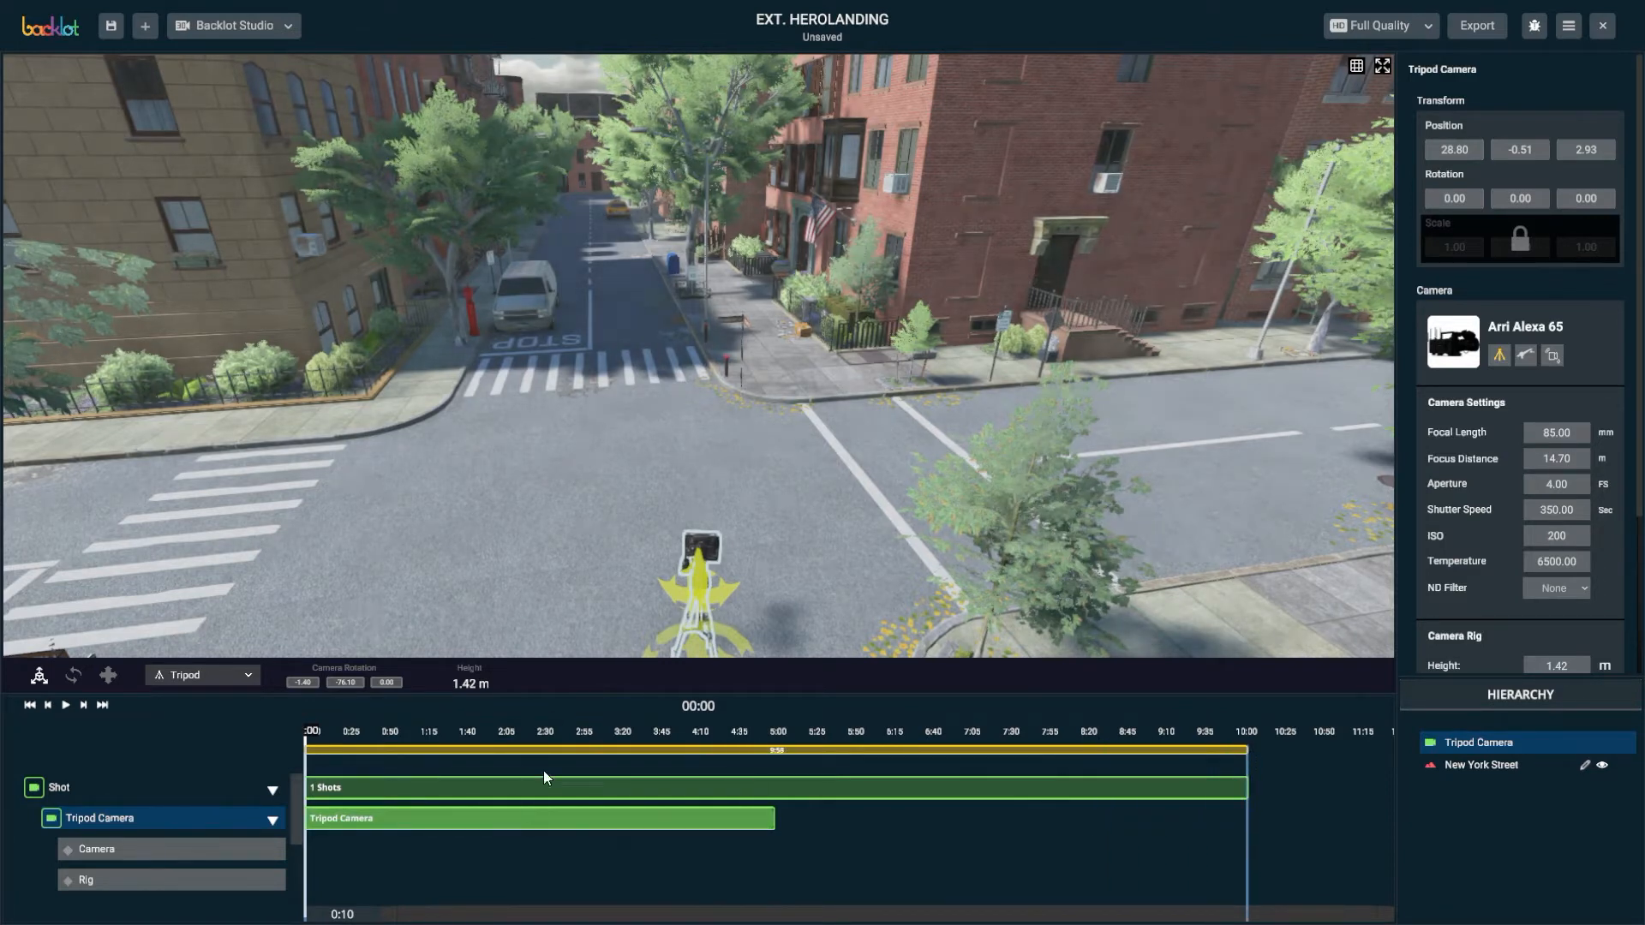
Add the hooded character in black from the library's All Characters category to the street beside the crosswalk in front of the camera
{"action": "left_click", "coordinate": [144, 29]}
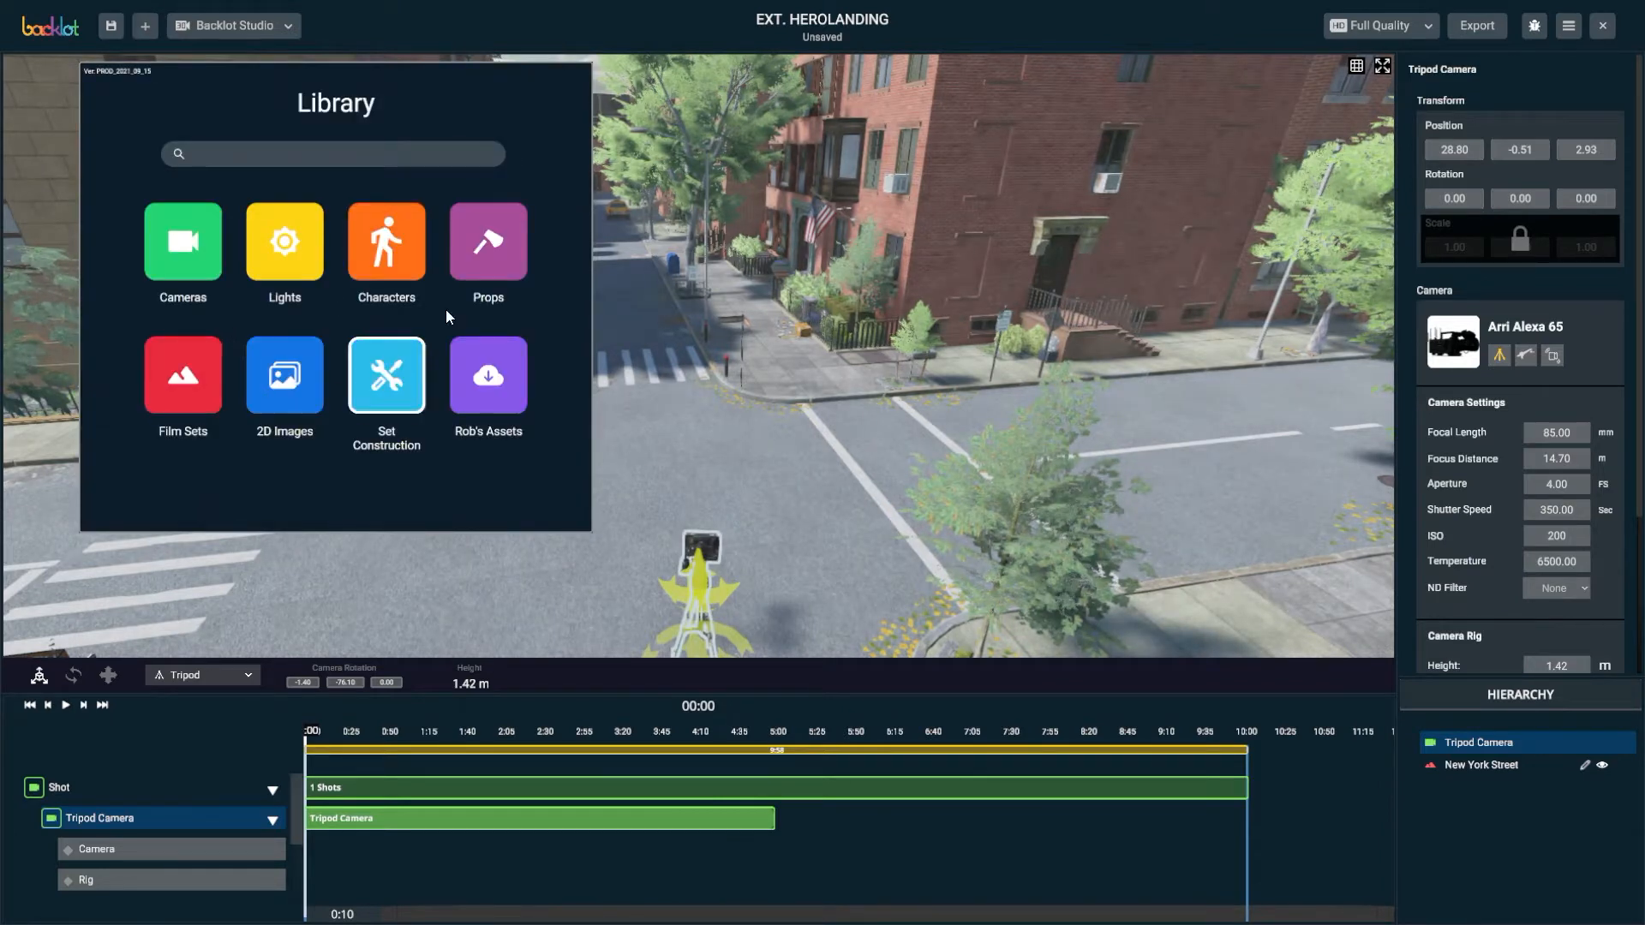
{"action": "left_click", "coordinate": [387, 257]}
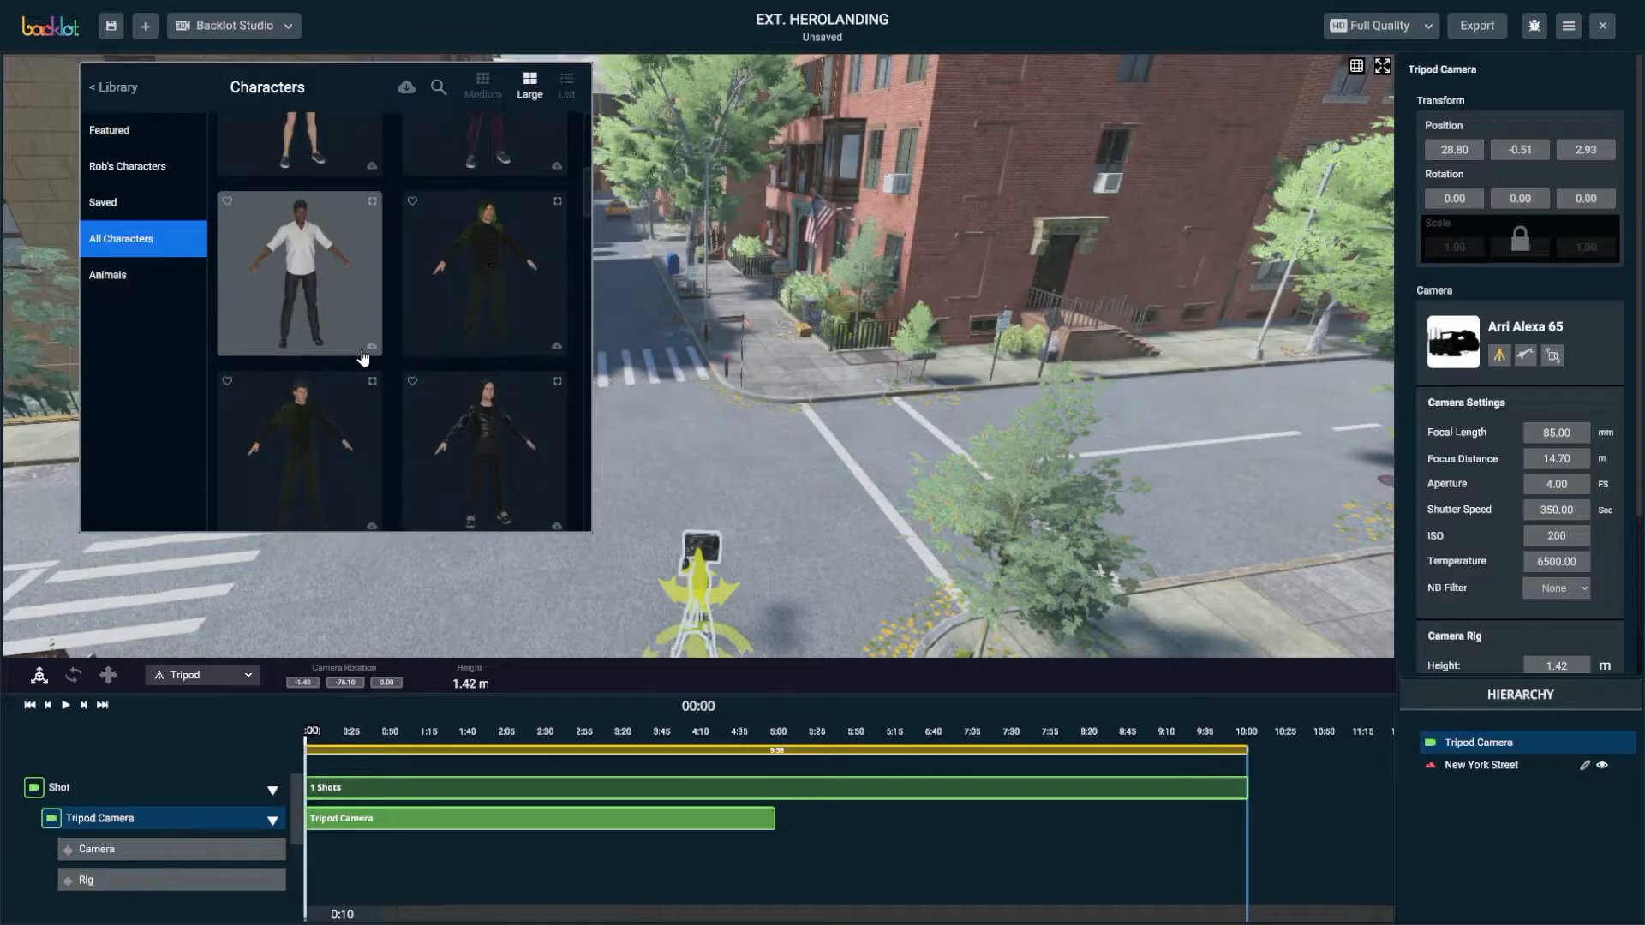
{"action": "scroll", "coordinate": [360, 356], "scroll_direction": "down", "scroll_amount": 6}
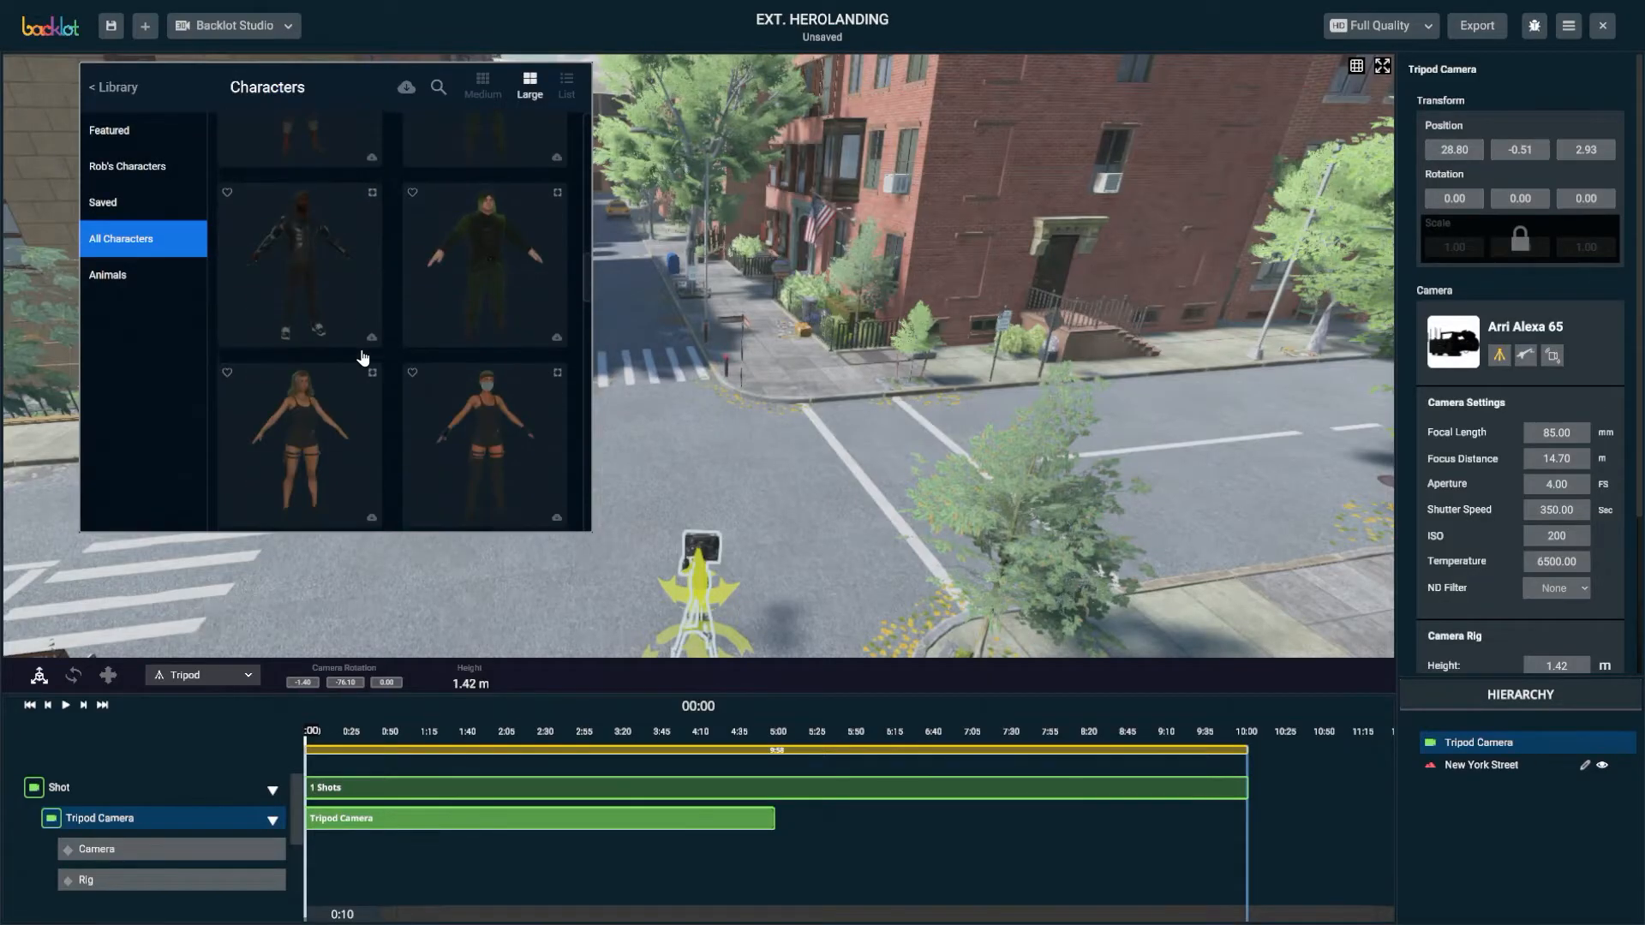
{"action": "left_click_drag", "start_coordinate": [307, 257], "coordinate": [596, 405]}
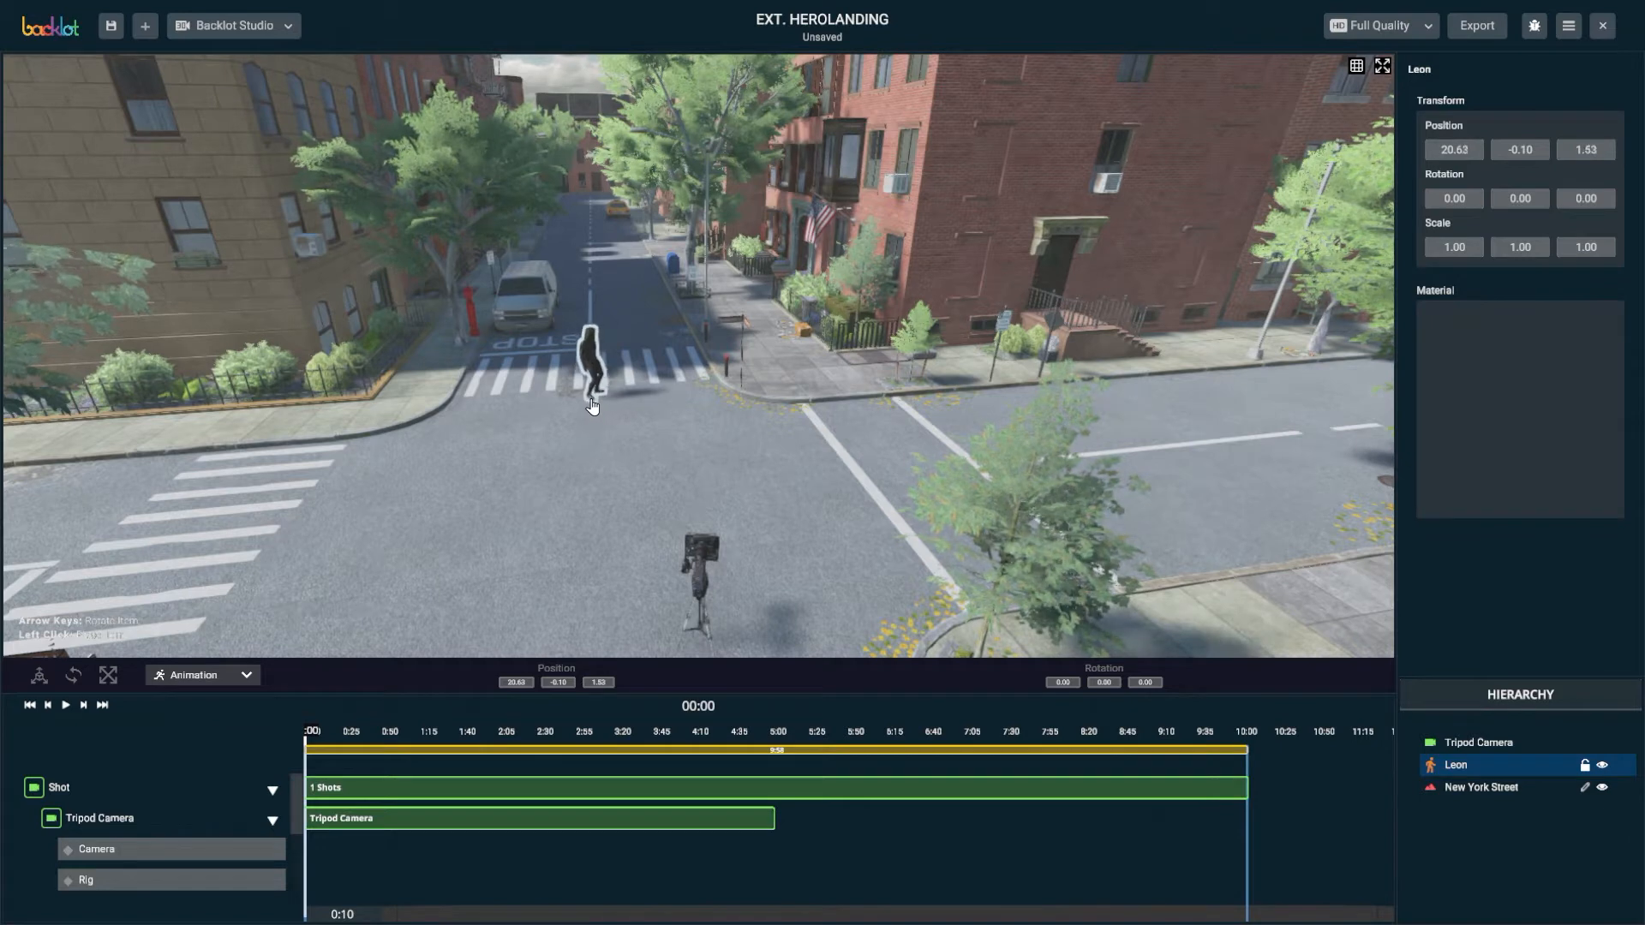
{"action": "left_click", "coordinate": [596, 400]}
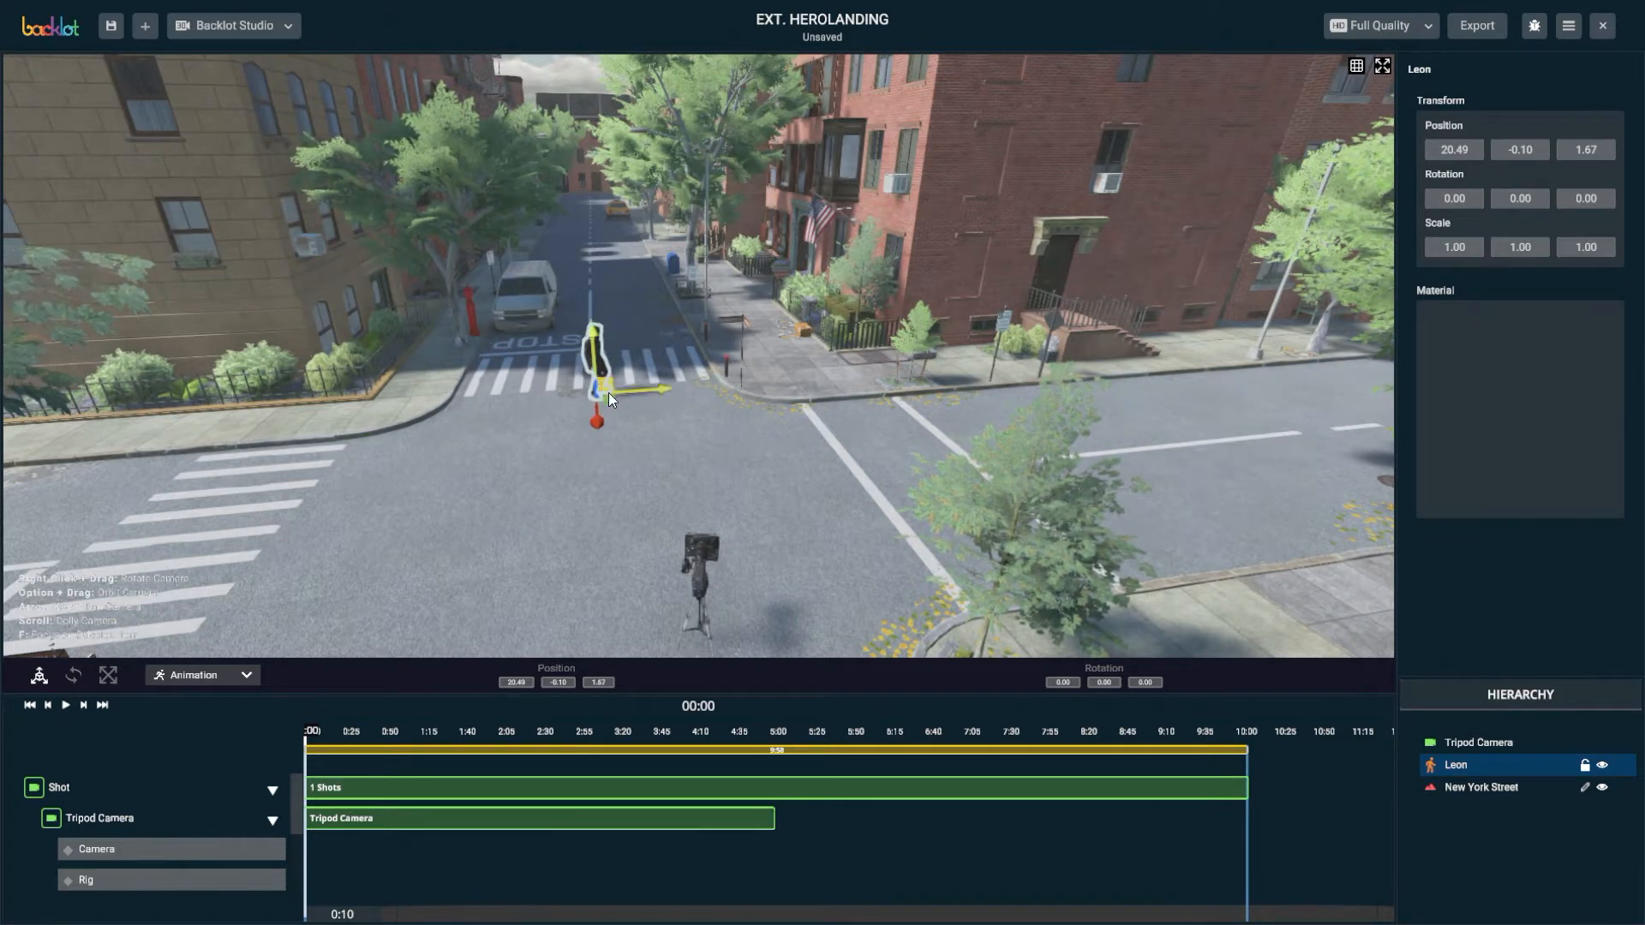
Rotate the hooded character about 75 degrees around its vertical axis to face the tripod camera
{"action": "double_click", "coordinate": [1458, 765]}
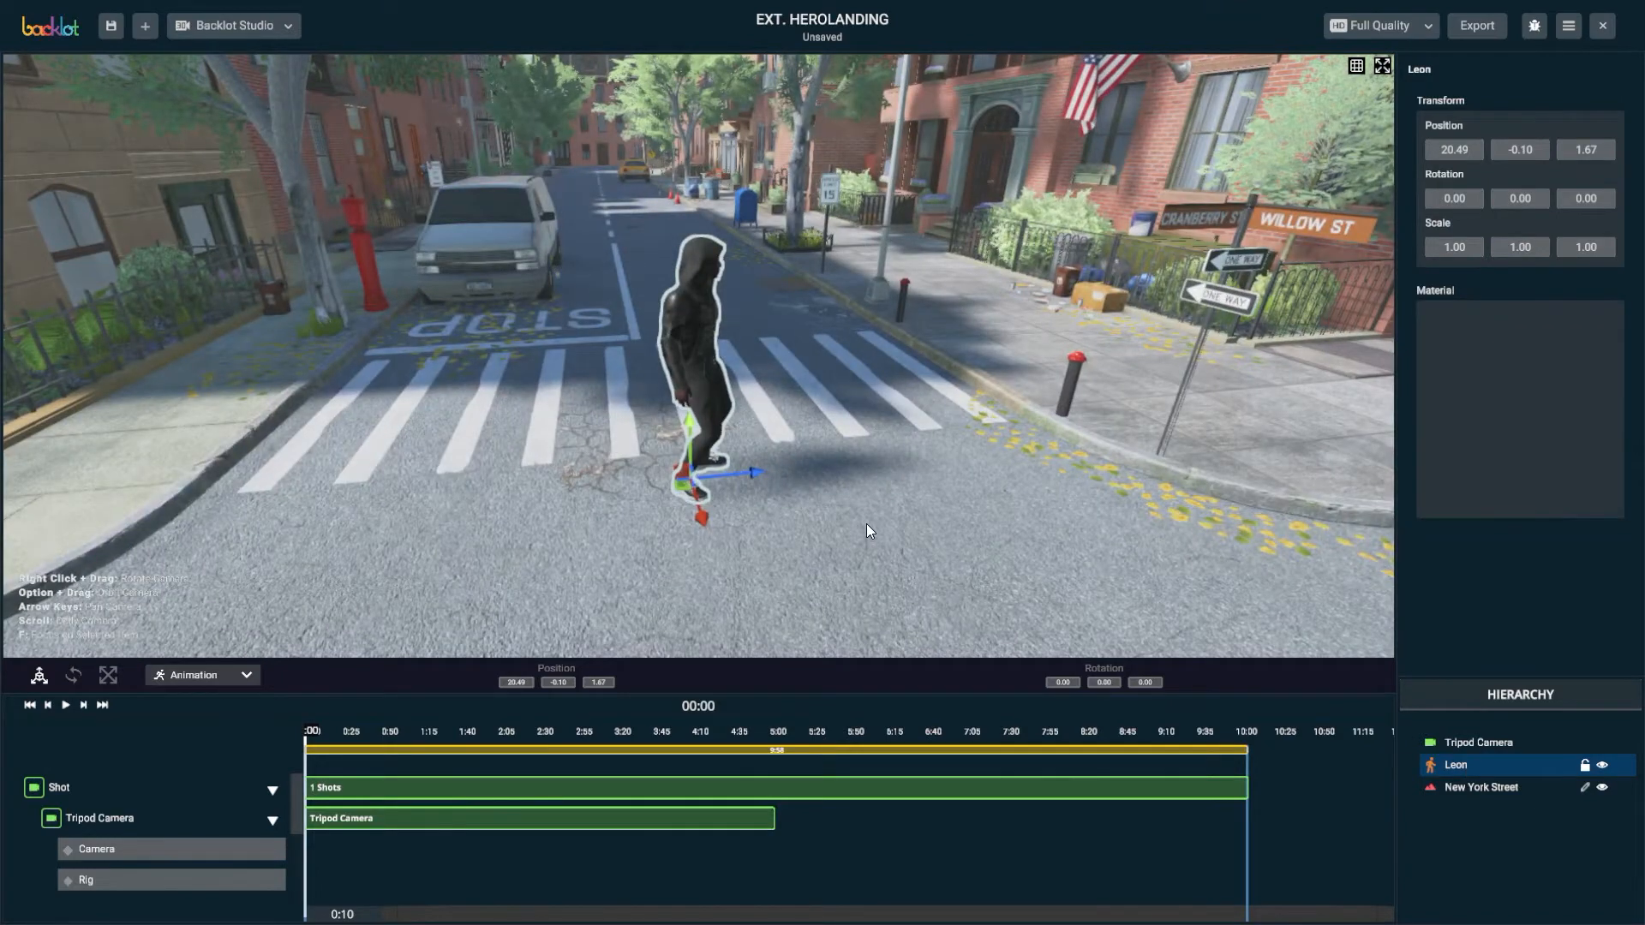
{"action": "left_click_drag", "start_coordinate": [867, 525], "coordinate": [675, 529], "text": "alt"}
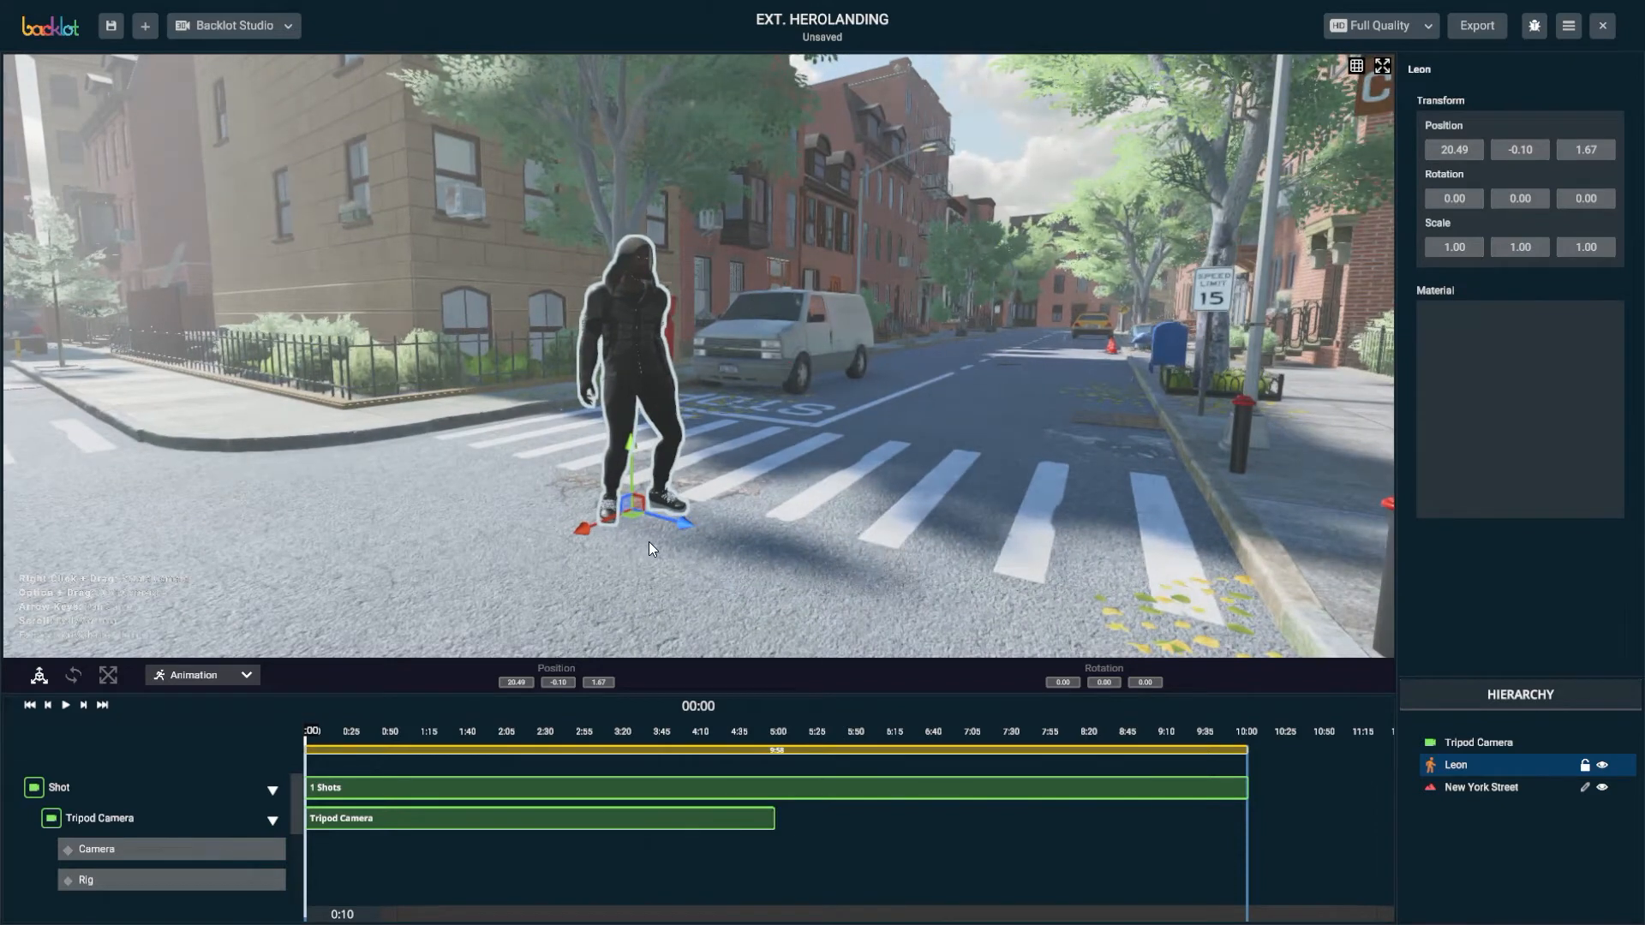
{"action": "key", "text": "e"}
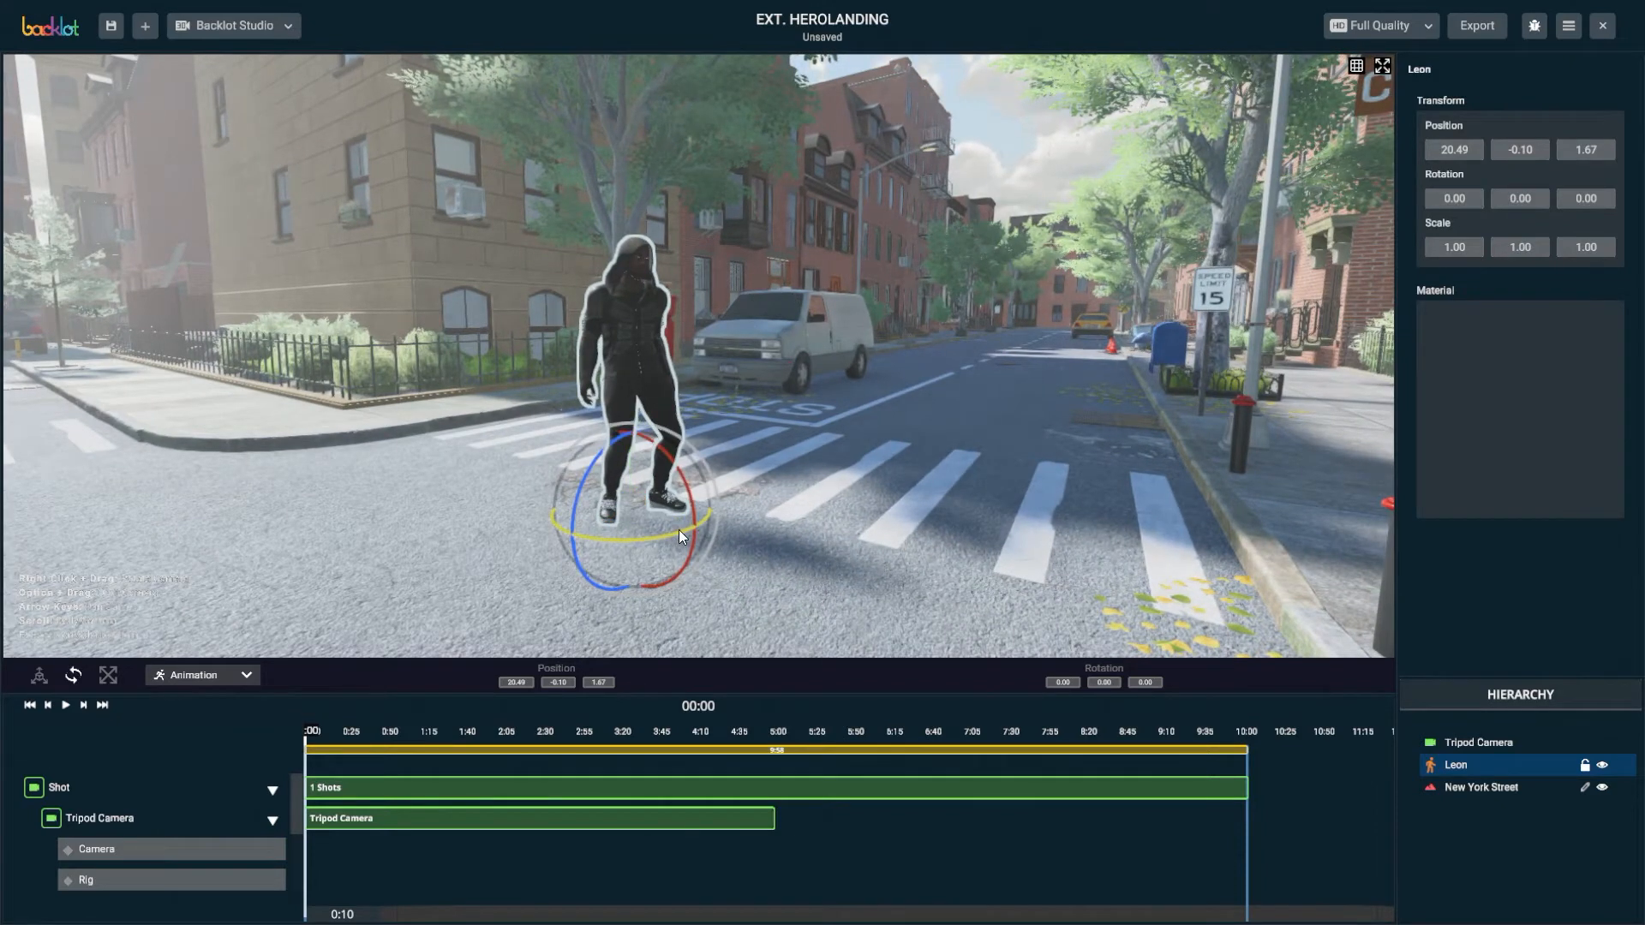
{"action": "left_click_drag", "start_coordinate": [671, 533], "coordinate": [692, 577]}
{"action": "scroll", "coordinate": [797, 481], "scroll_direction": "down", "scroll_amount": 3}
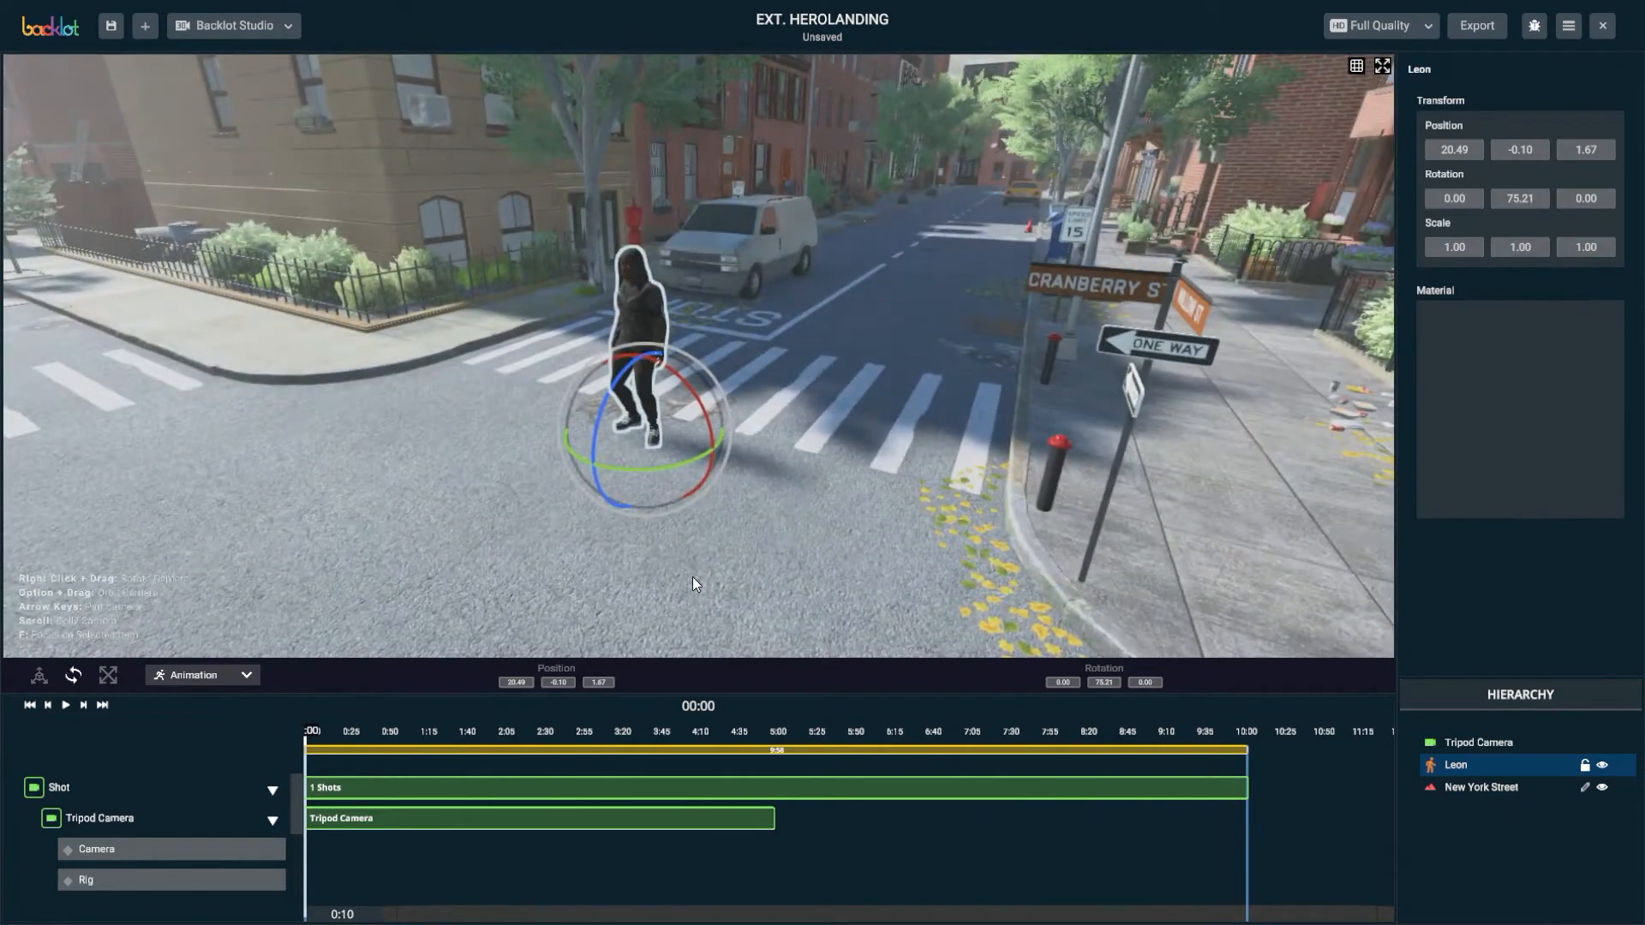
Move the hooded character forward off the crosswalk to an X position of about 21.19
{"action": "key", "text": "w"}
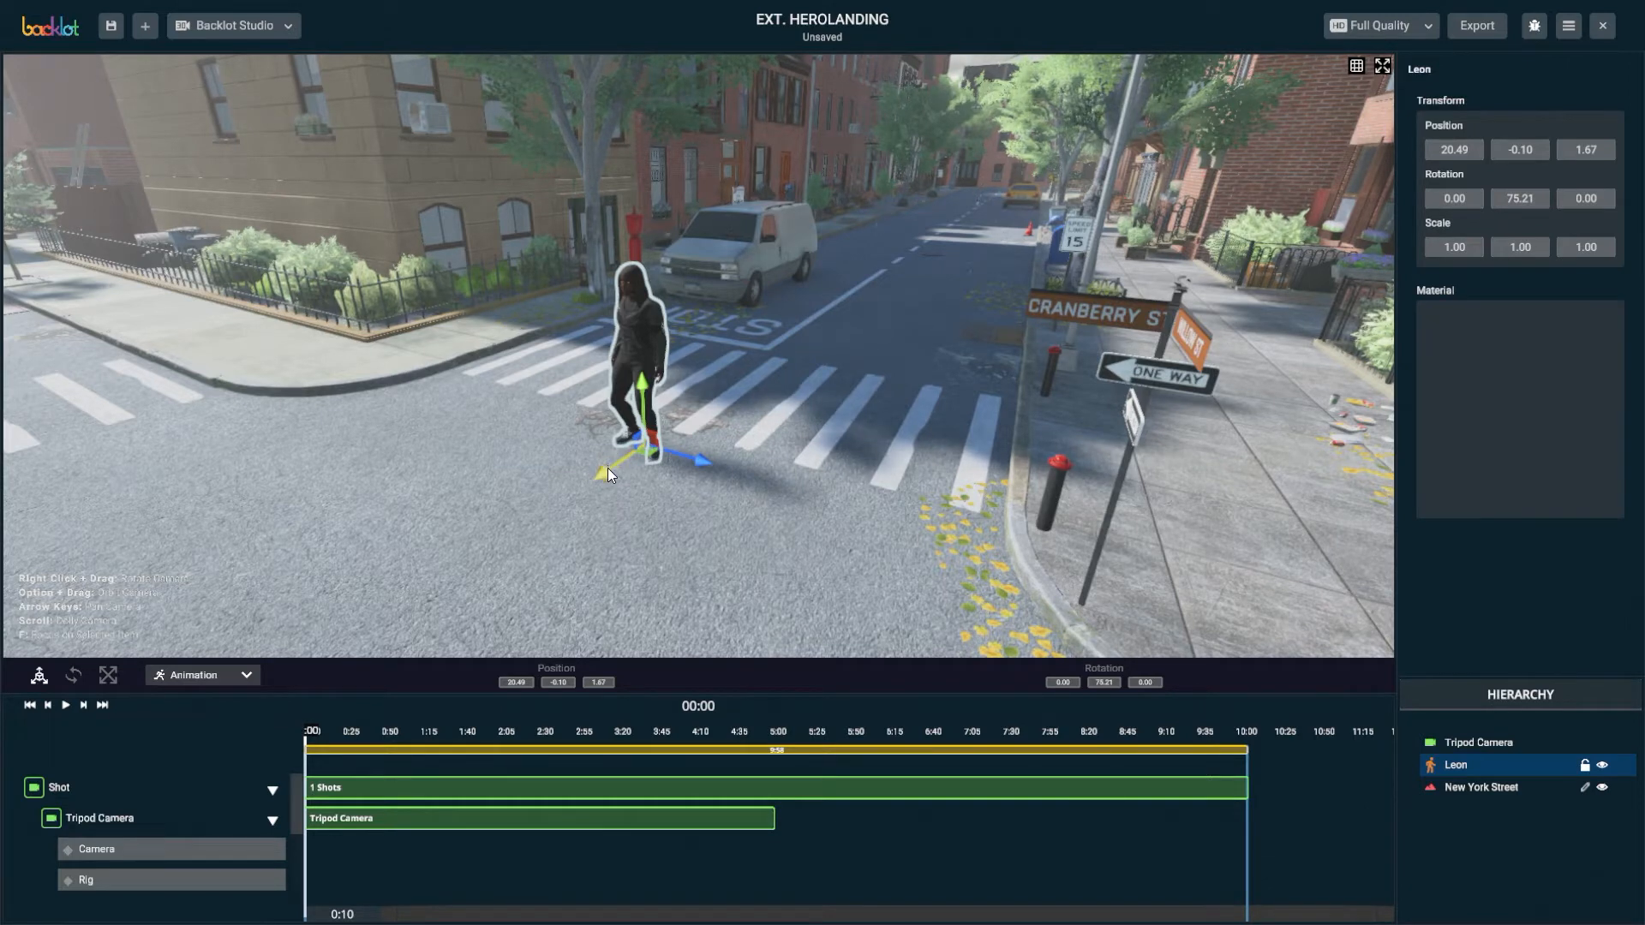
{"action": "left_click_drag", "start_coordinate": [609, 468], "coordinate": [559, 506]}
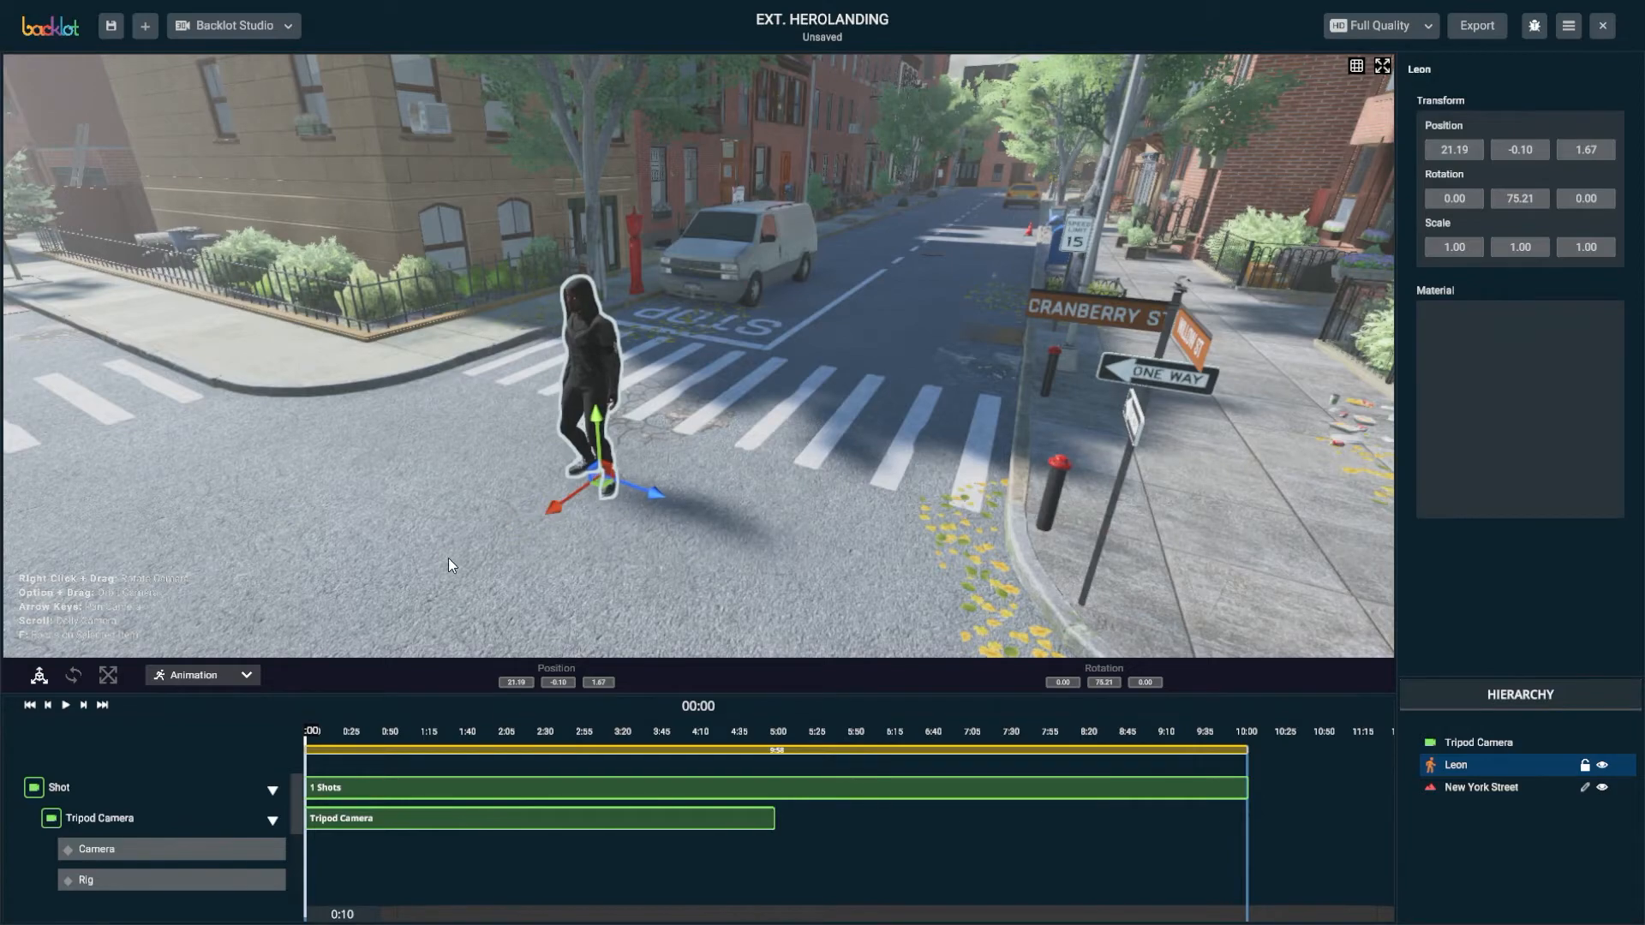
{"action": "mouse_move", "coordinate": [449, 558]}
{"action": "left_mouse_down", "text": "alt"}
{"action": "mouse_move", "coordinate": [577, 543]}
{"action": "mouse_move", "coordinate": [516, 543]}
{"action": "mouse_move", "coordinate": [469, 569]}
{"action": "left_mouse_up", "text": "alt"}
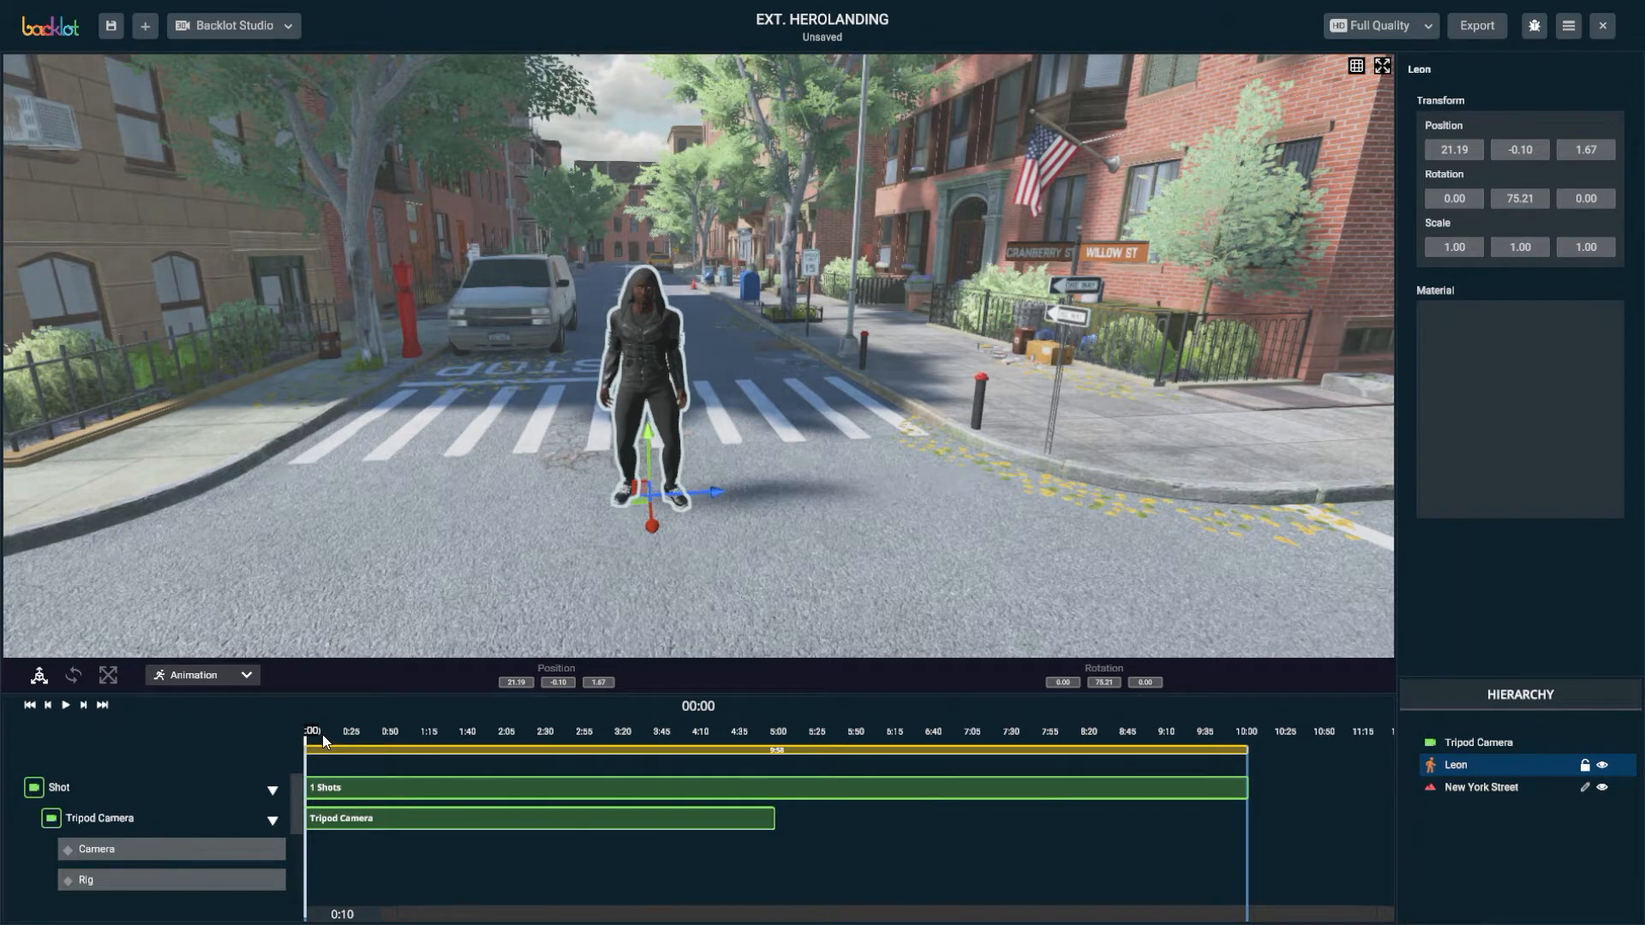
Save the scene and add a position keyframe for the grounded character at 0:31 on its transform track
{"action": "mouse_move", "coordinate": [322, 733]}
{"action": "left_mouse_down"}
{"action": "mouse_move", "coordinate": [370, 739]}
{"action": "mouse_move", "coordinate": [349, 743]}
{"action": "left_mouse_up"}
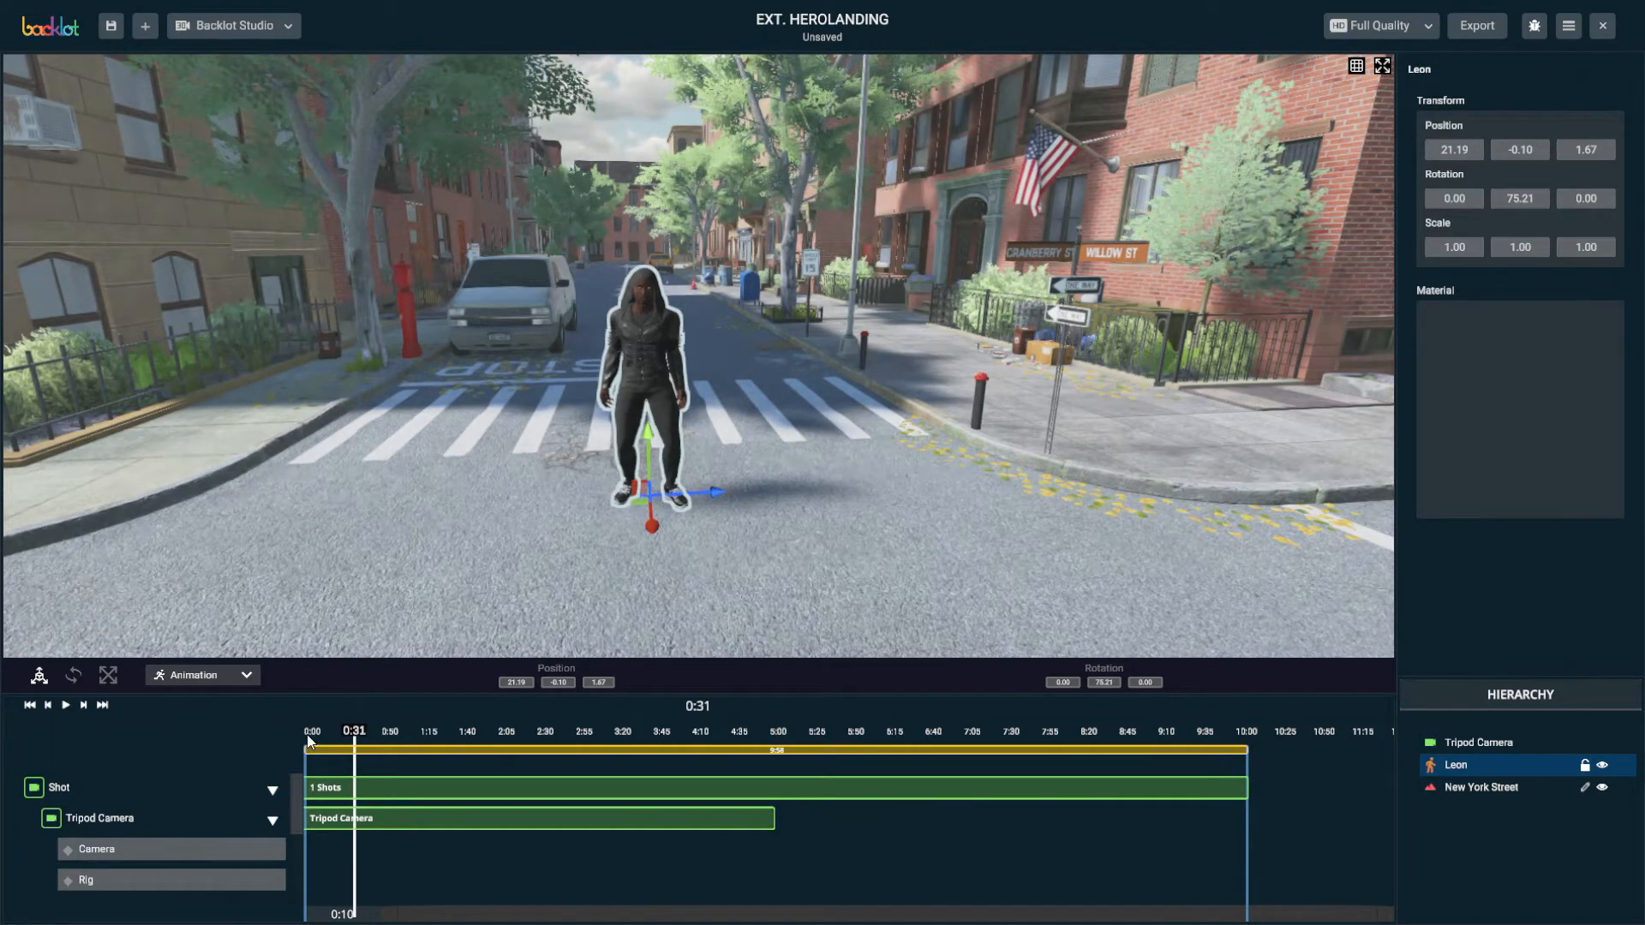
{"action": "scroll", "coordinate": [218, 811], "scroll_direction": "down", "scroll_amount": 2}
{"action": "scroll", "coordinate": [231, 792], "scroll_direction": "down", "scroll_amount": 2}
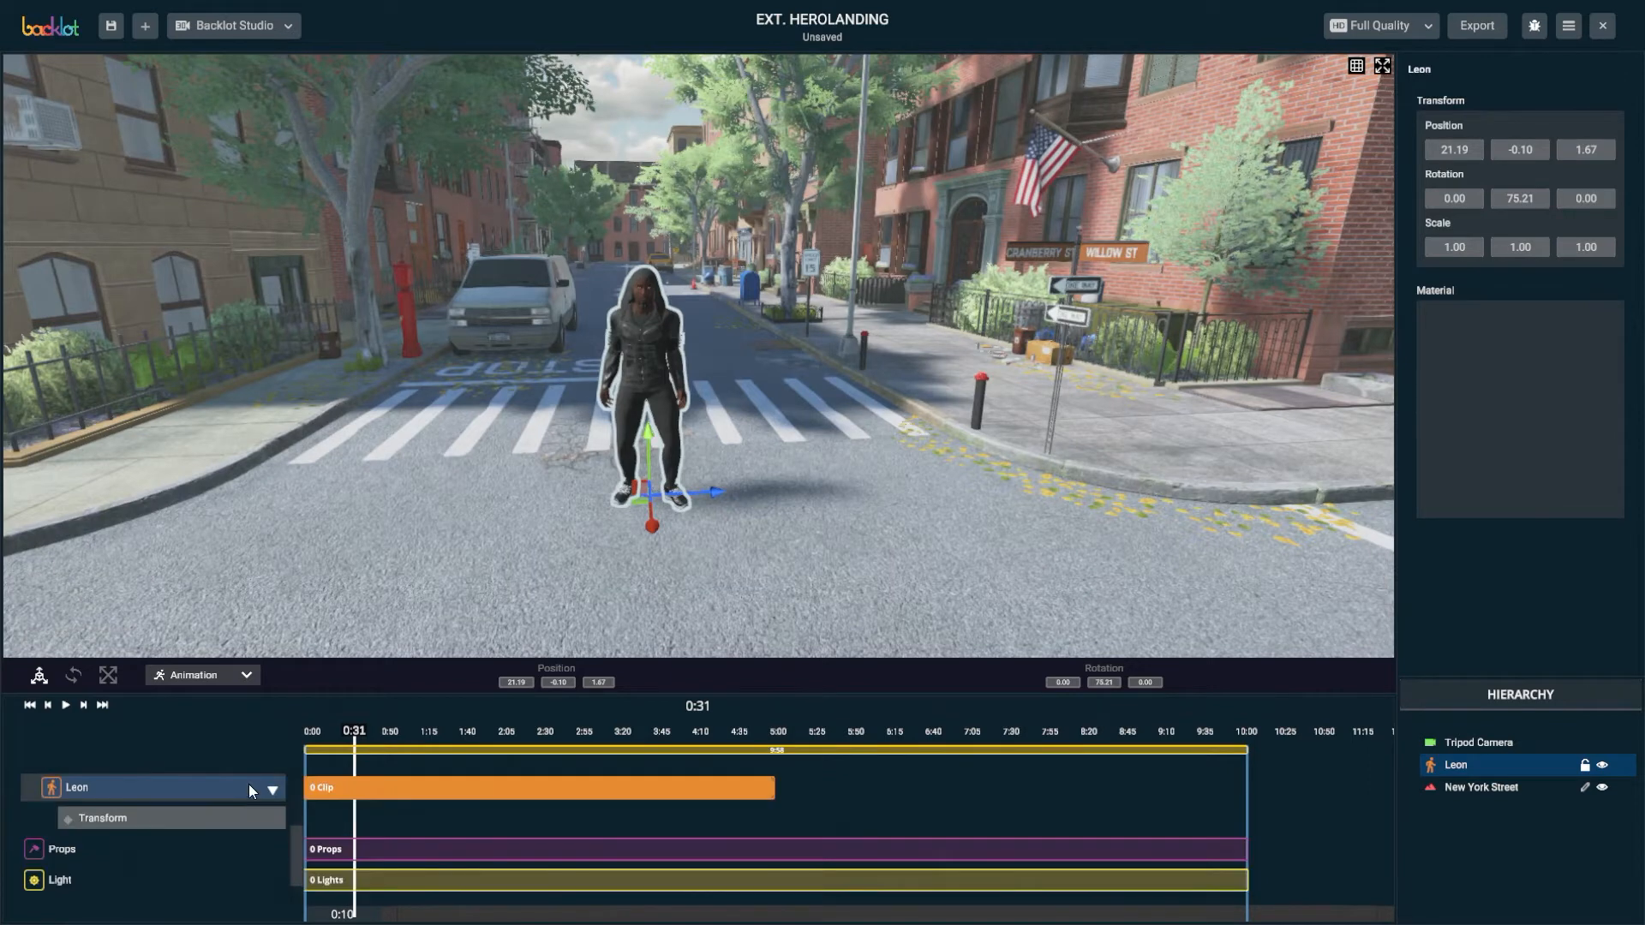
{"action": "key", "text": "ctrl+s"}
{"action": "scroll", "coordinate": [197, 814], "scroll_direction": "up", "scroll_amount": 2}
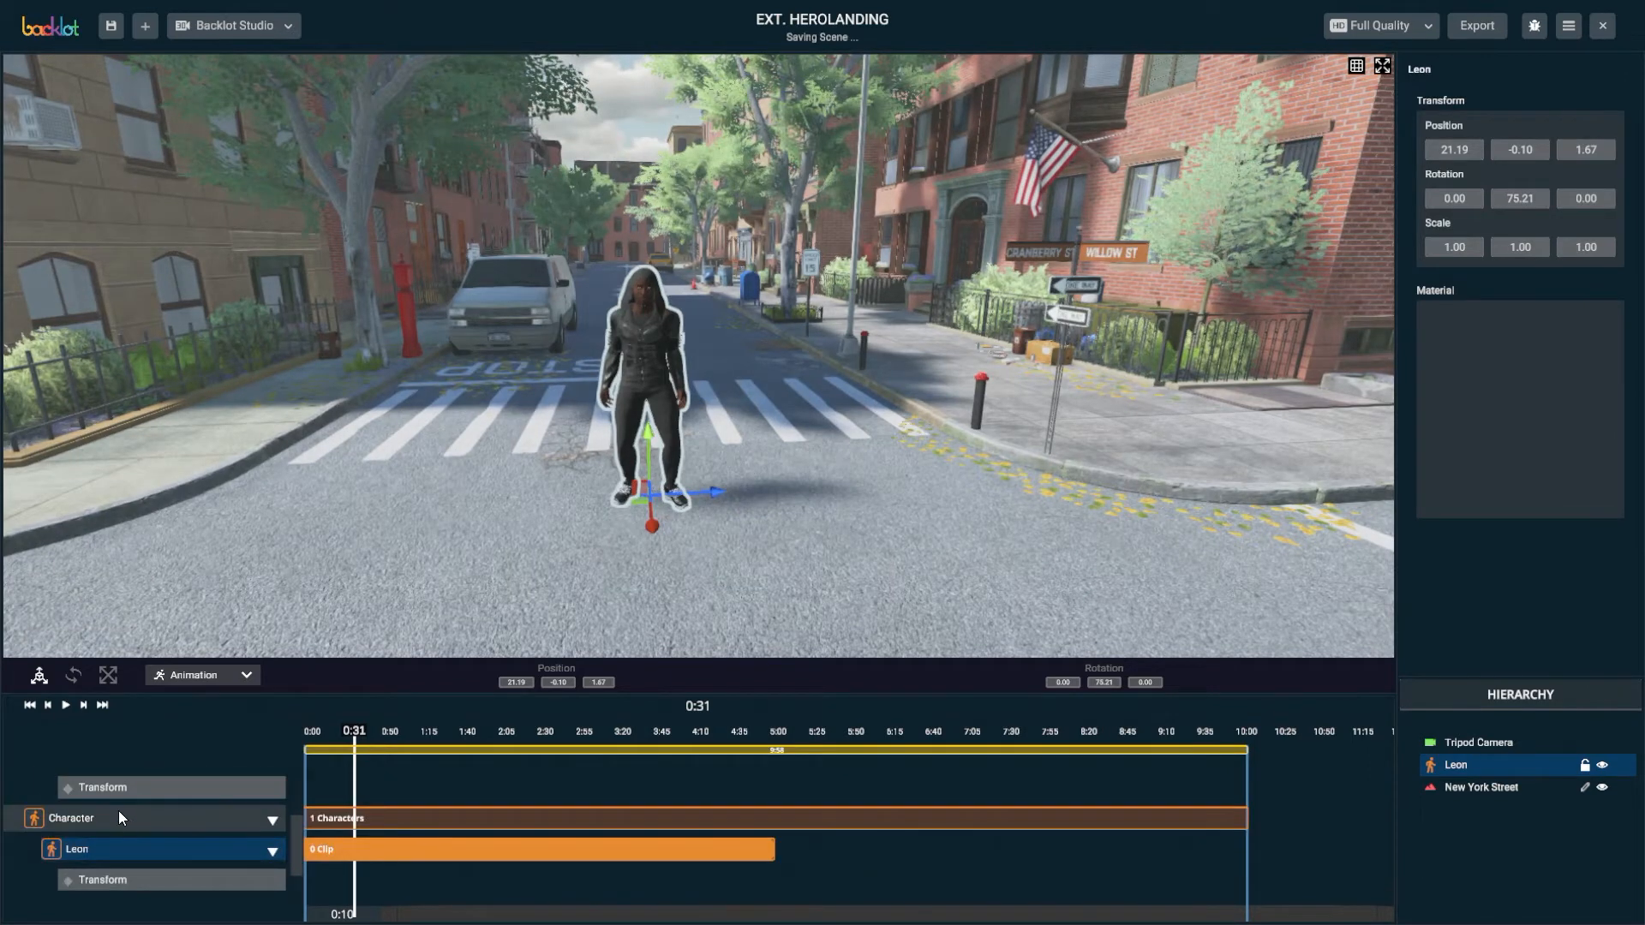
{"action": "scroll", "coordinate": [189, 801], "scroll_direction": "down", "scroll_amount": 2}
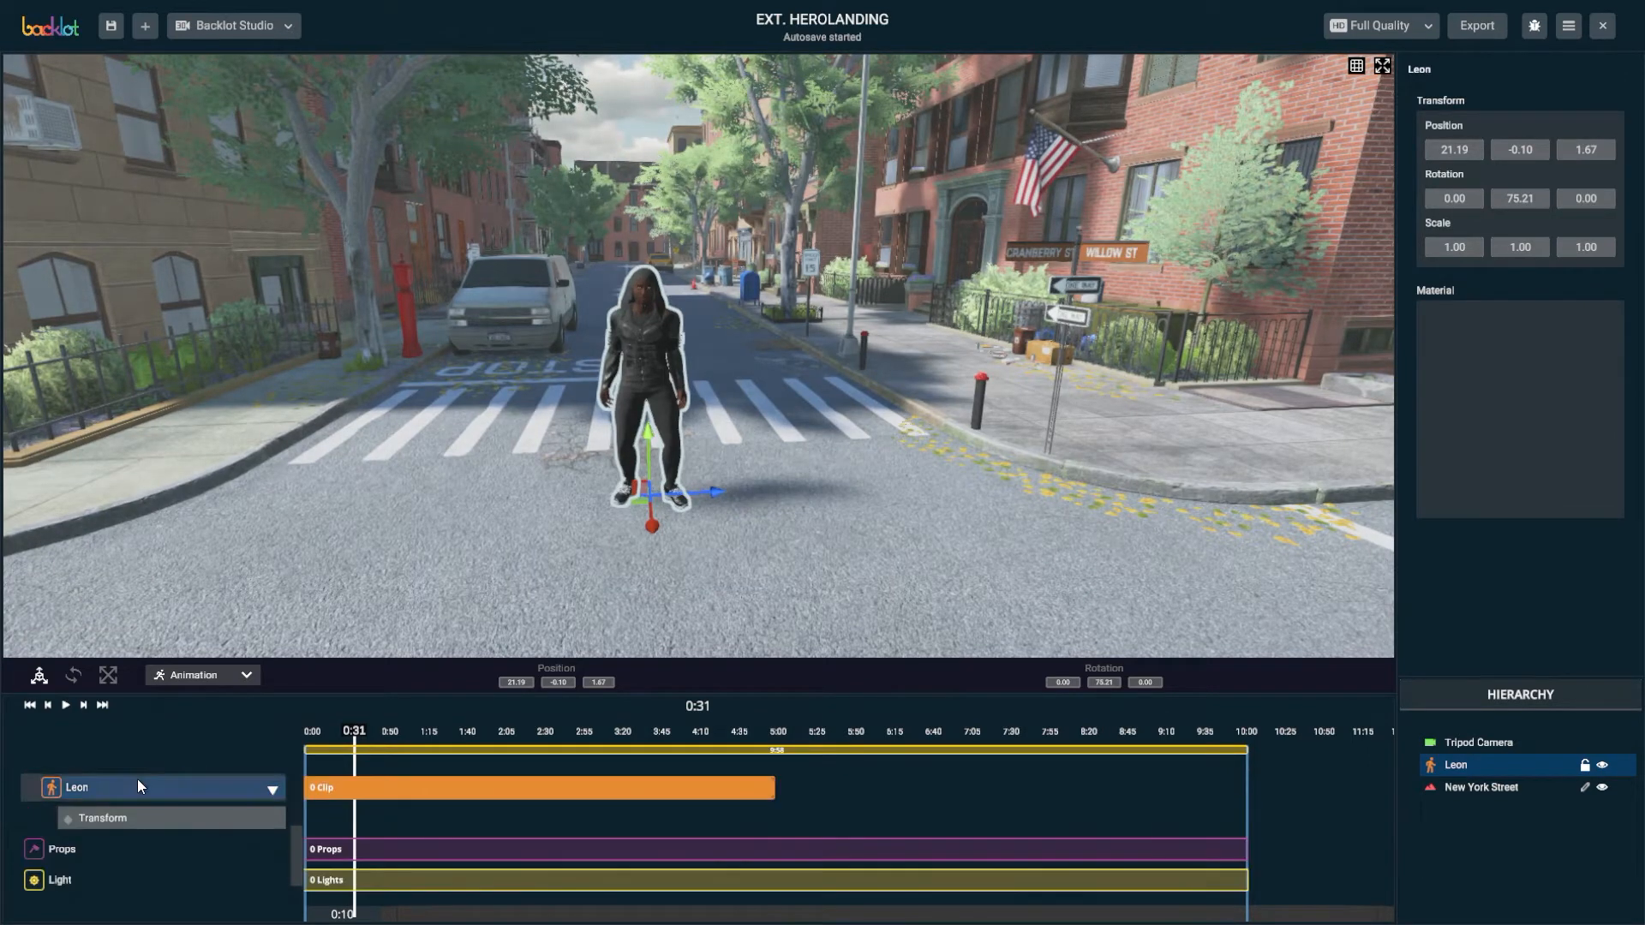
{"action": "left_click", "coordinate": [197, 819]}
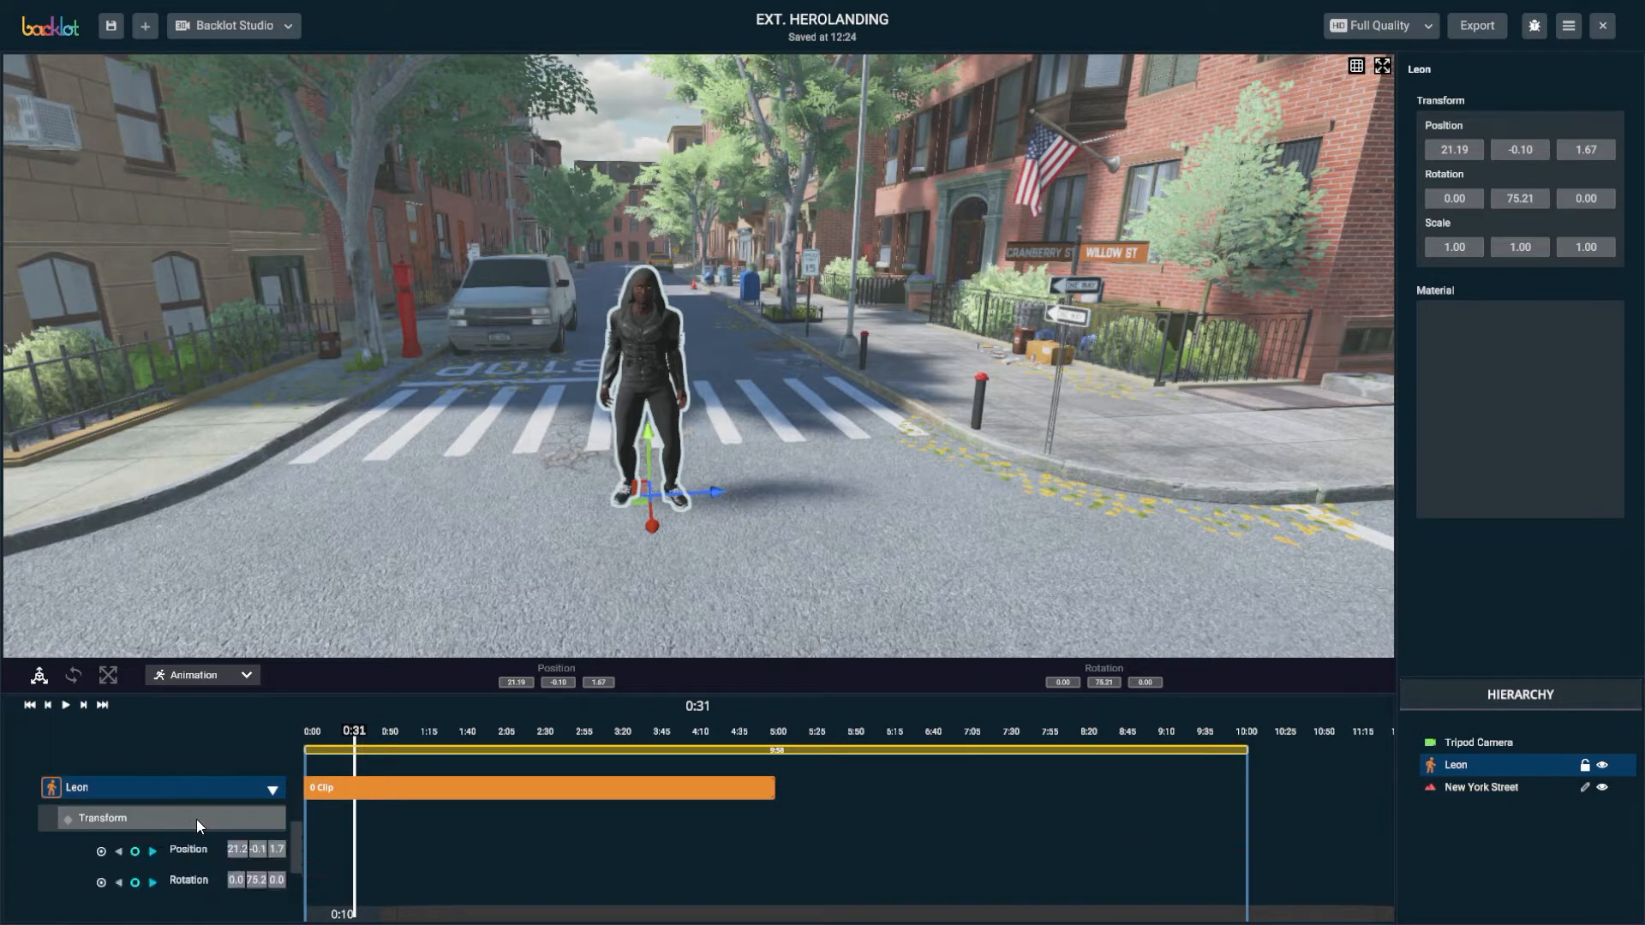
{"action": "left_click", "coordinate": [134, 850]}
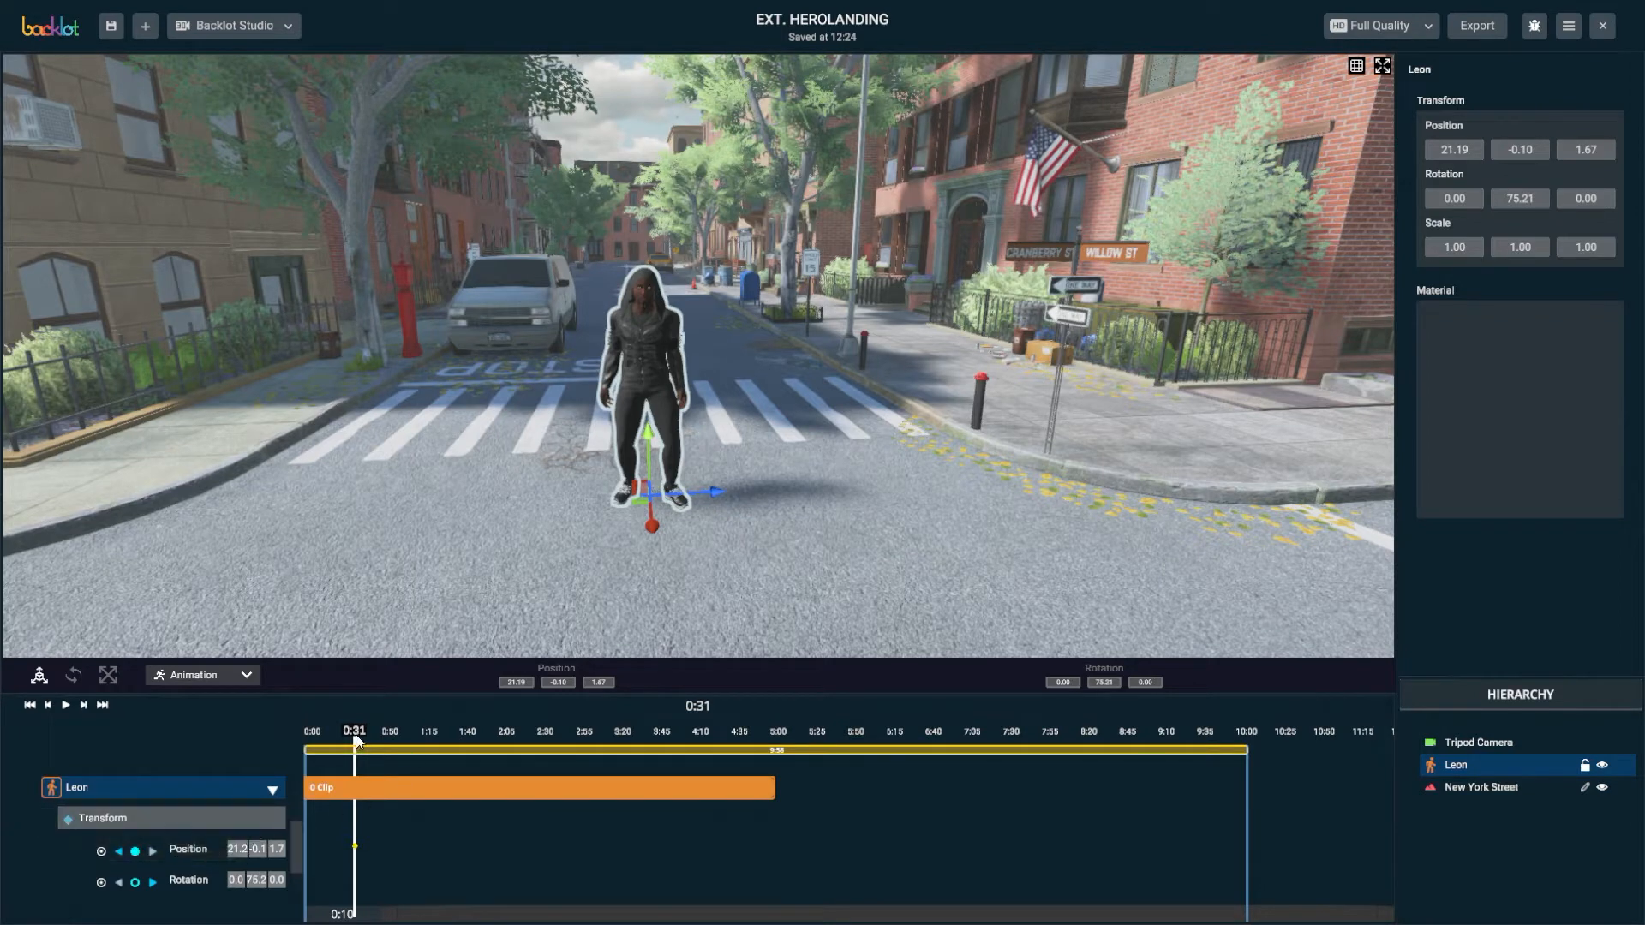
At 0:21, raise the character above the rooftops to a Y position of about 21.91 and add a position keyframe
{"action": "left_click_drag", "start_coordinate": [354, 735], "coordinate": [337, 739]}
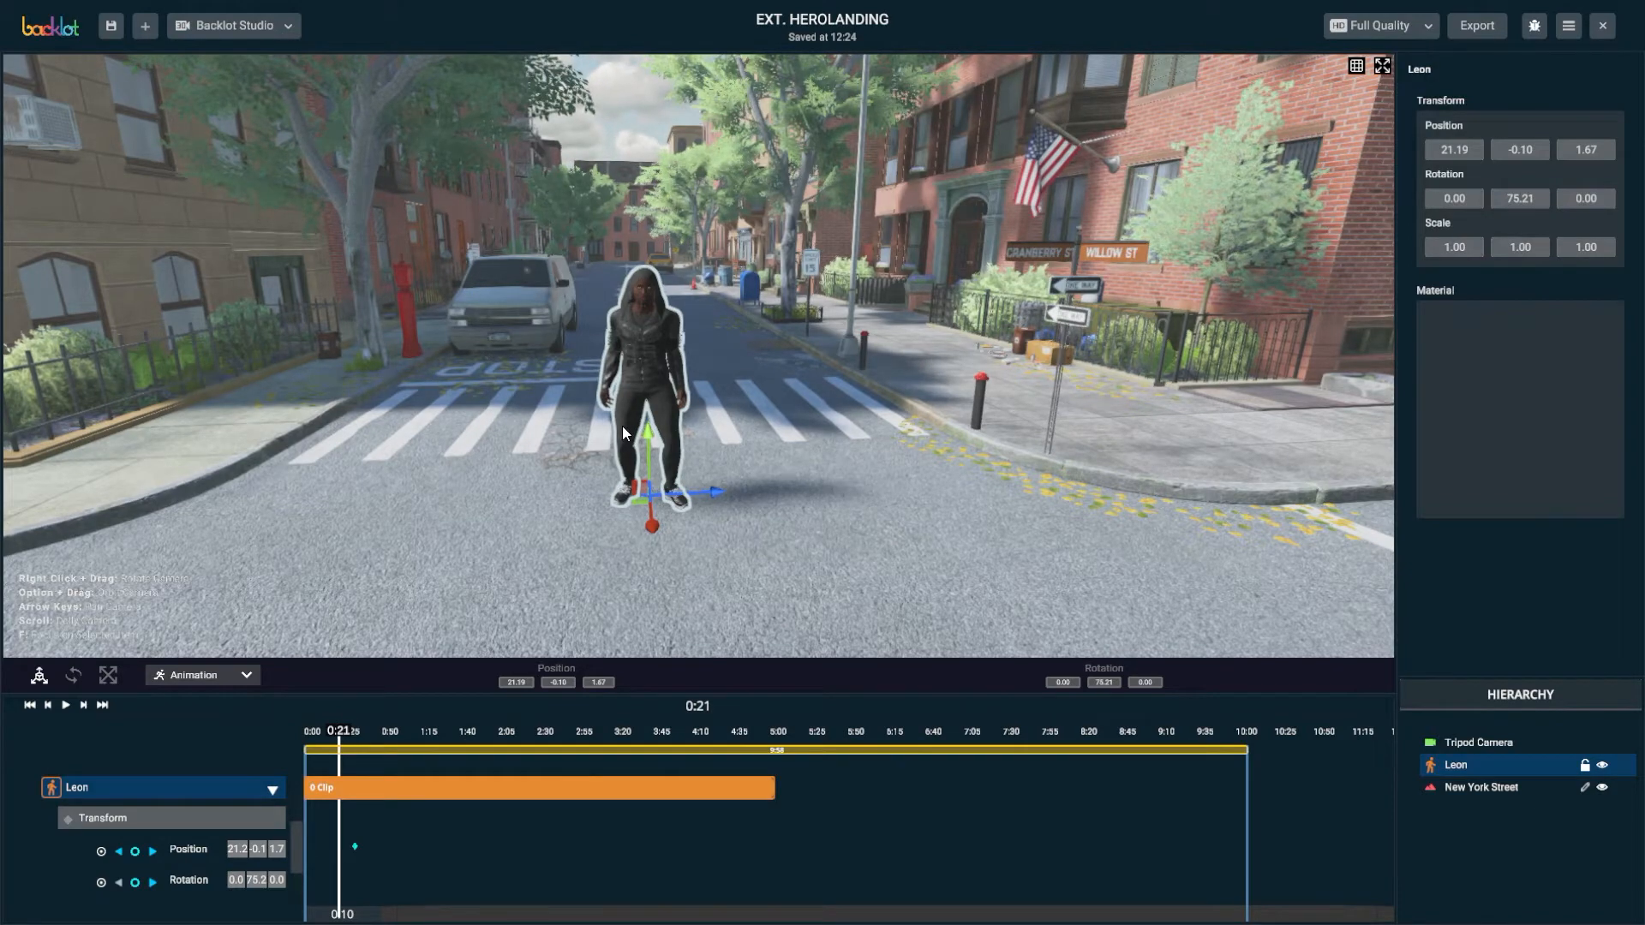
{"action": "scroll", "coordinate": [603, 425], "scroll_direction": "down", "scroll_amount": 8}
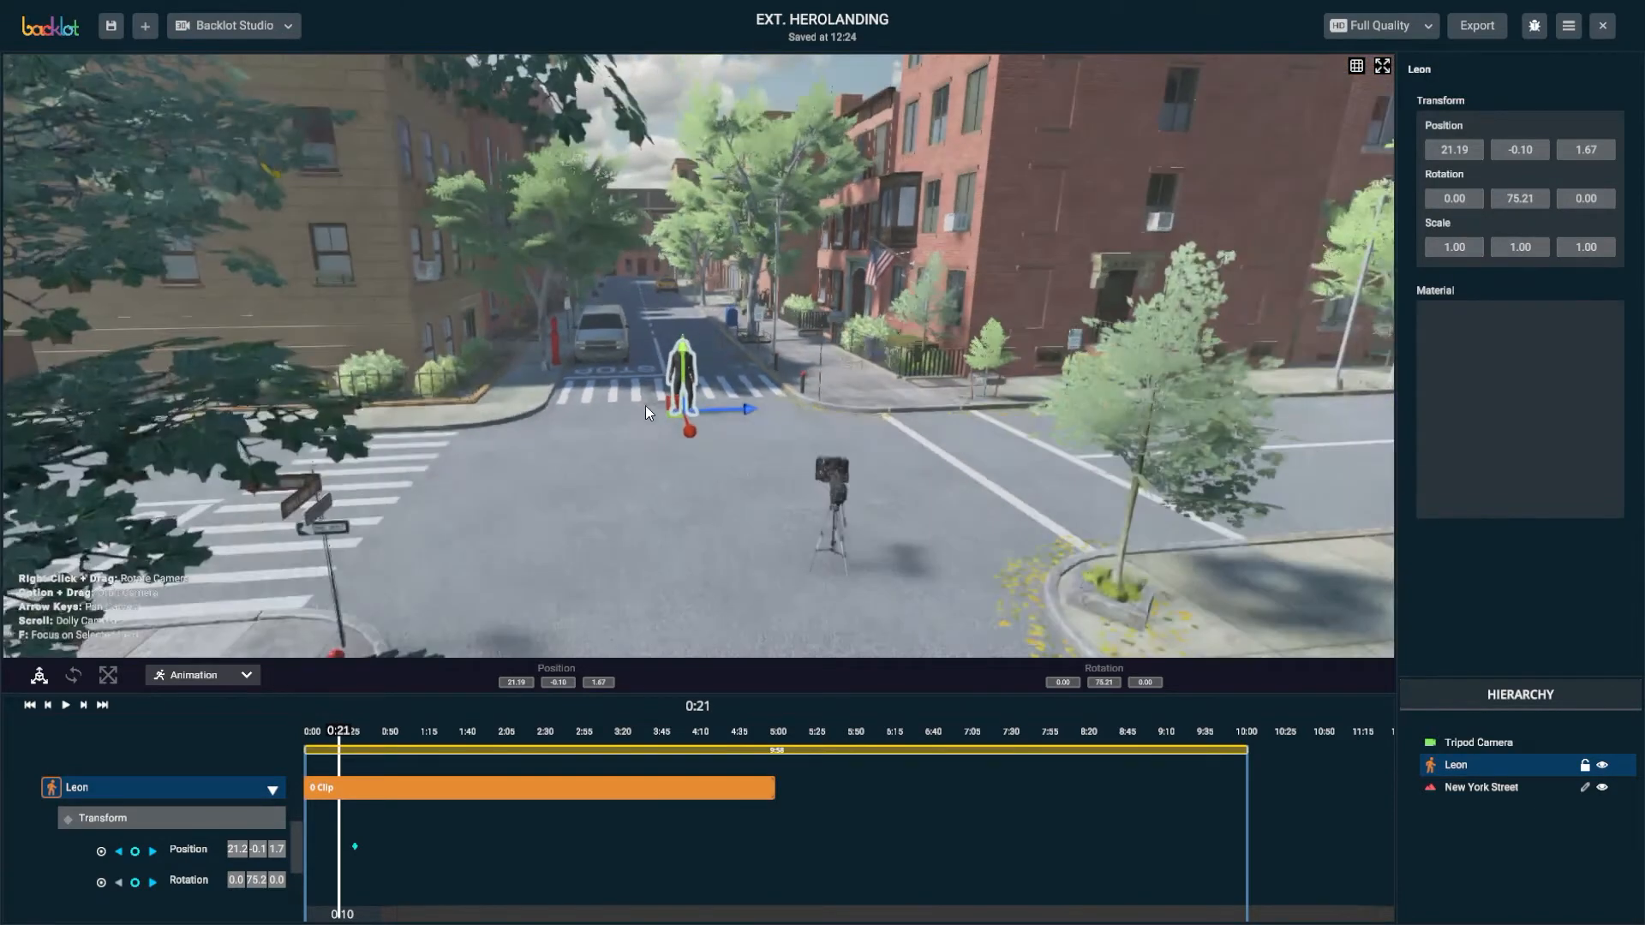
{"action": "left_click_drag", "start_coordinate": [645, 404], "coordinate": [749, 536], "text": "alt"}
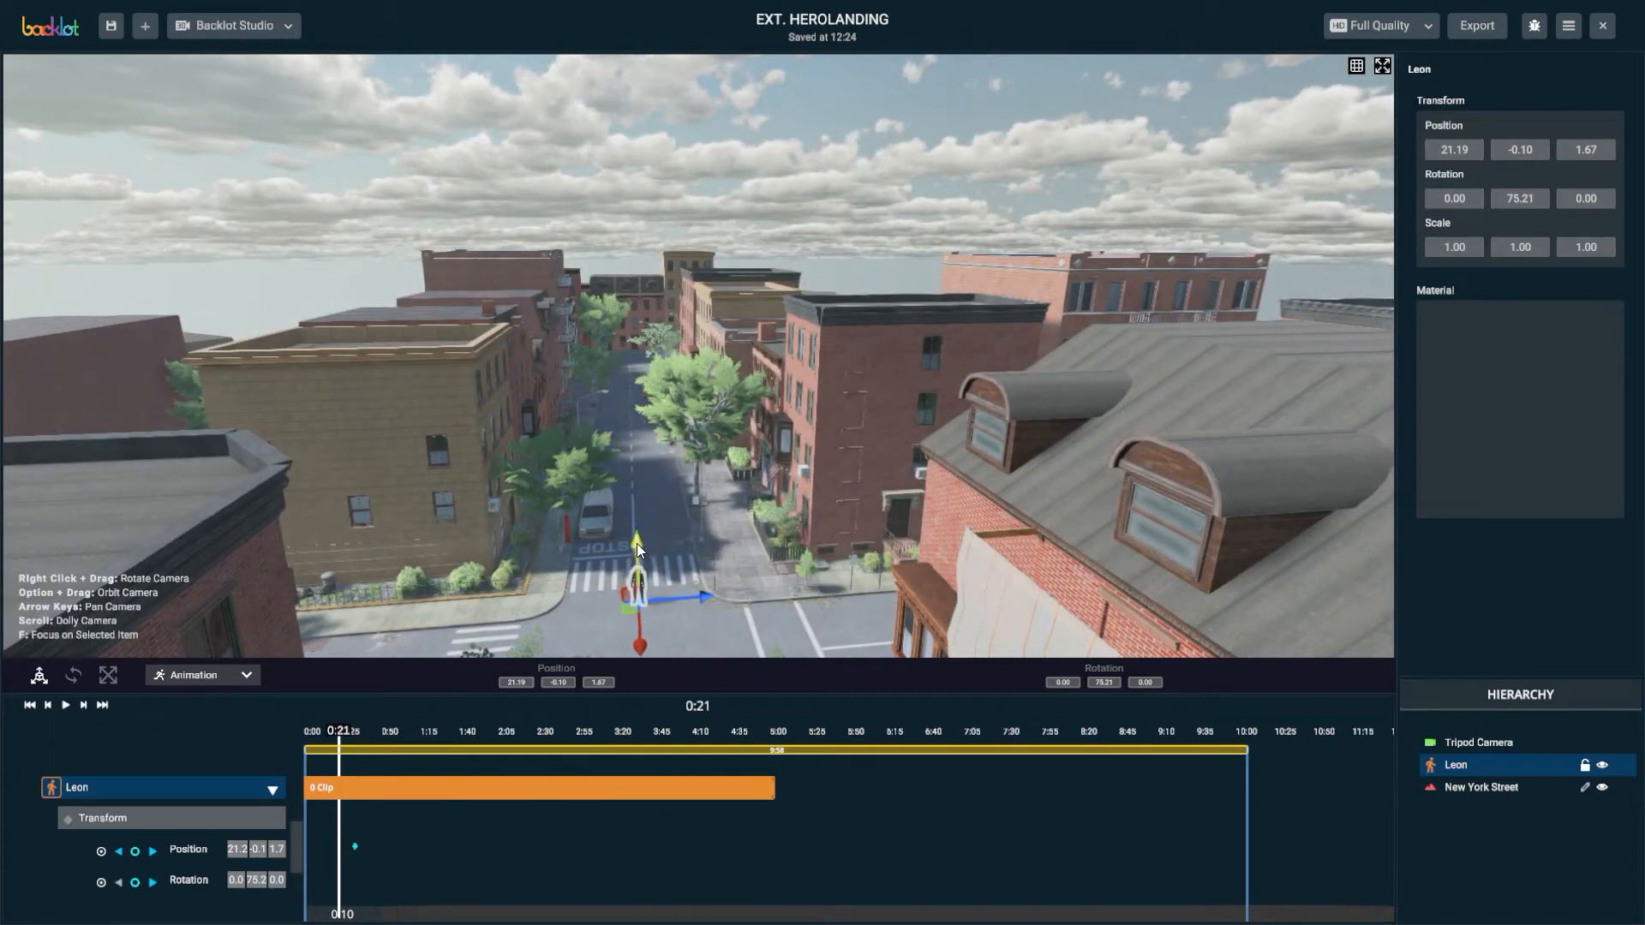
{"action": "left_click_drag", "start_coordinate": [636, 543], "coordinate": [639, 106]}
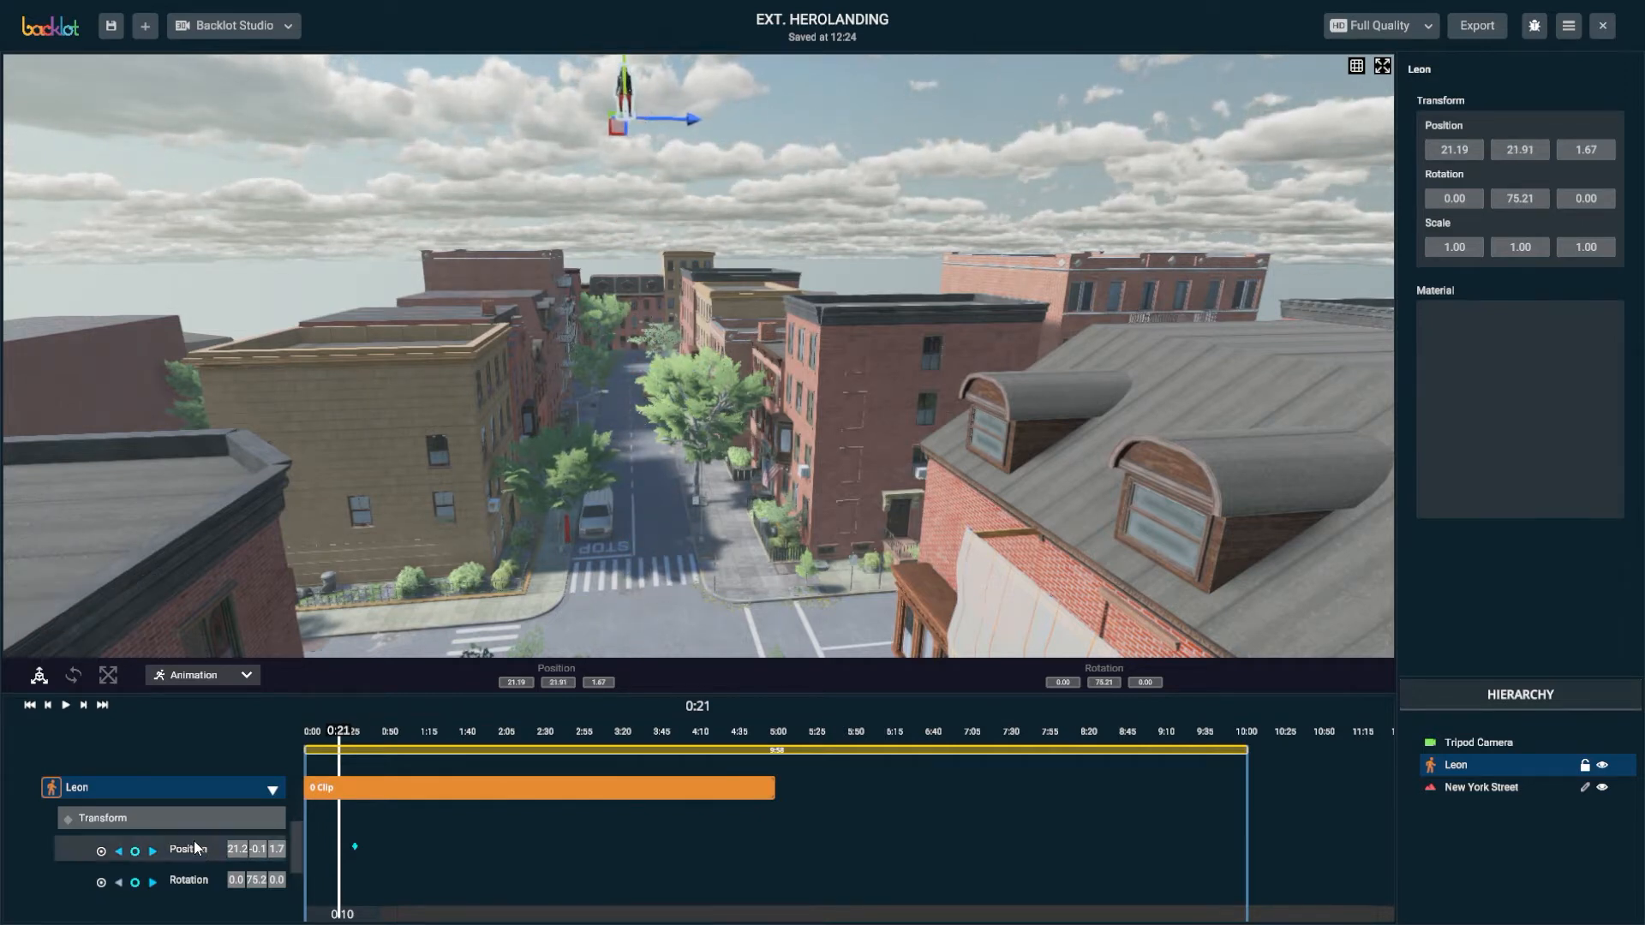
{"action": "left_click", "coordinate": [137, 850]}
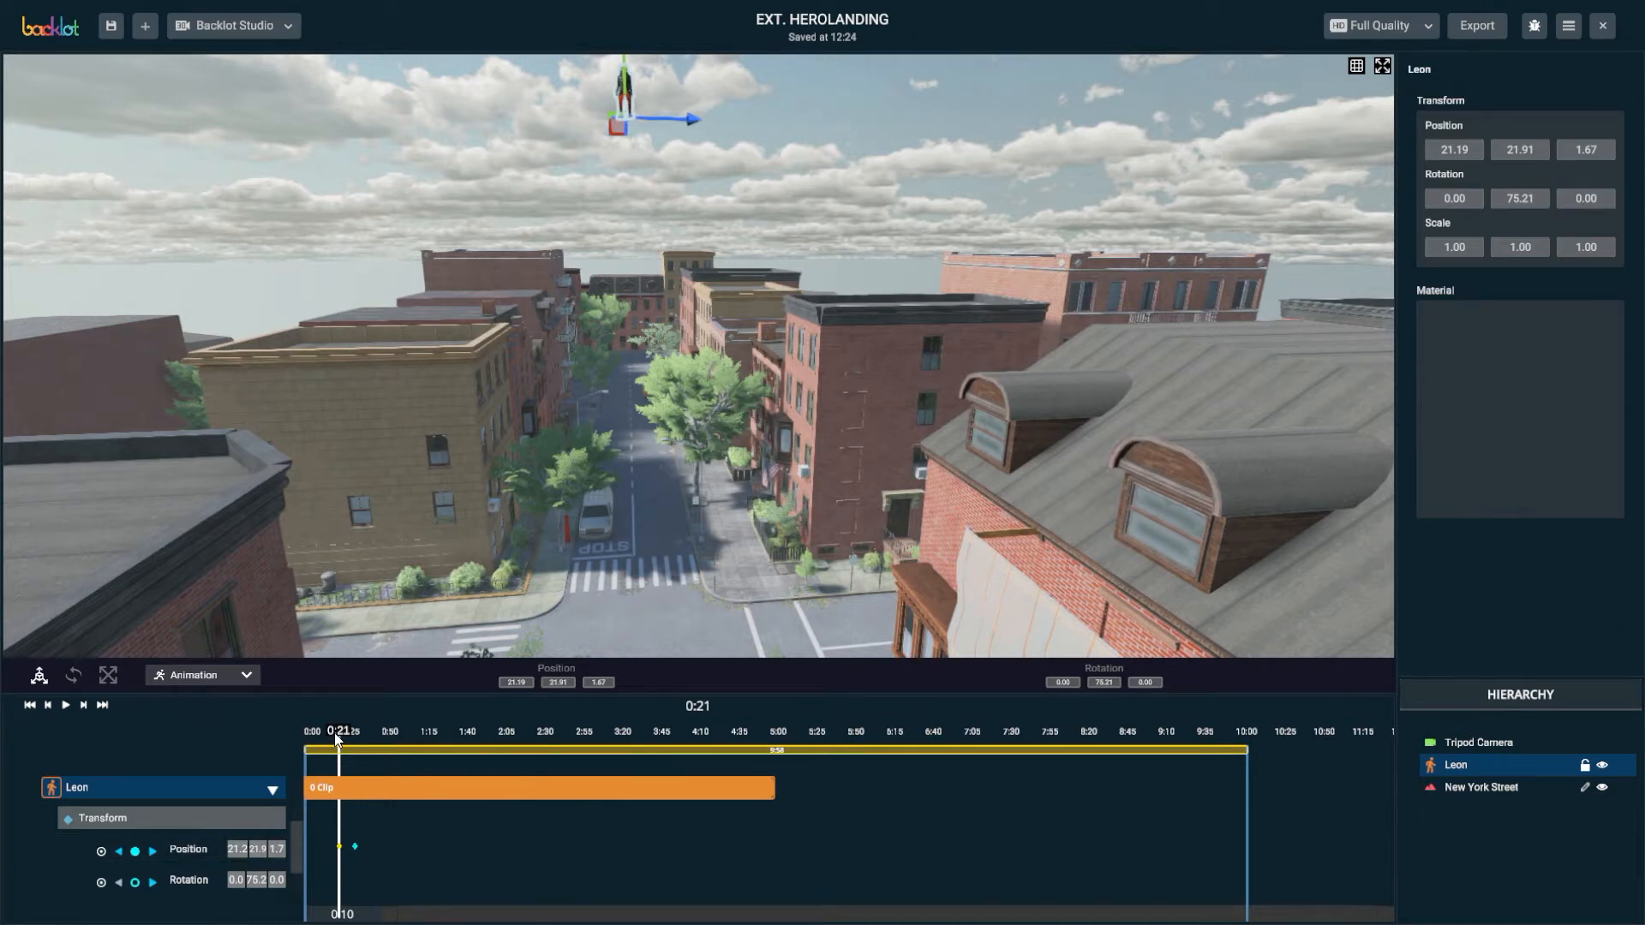
Play back the character's drop, then focus the view on the landing spot and return the playhead to 0:00
{"action": "key", "text": "space"}
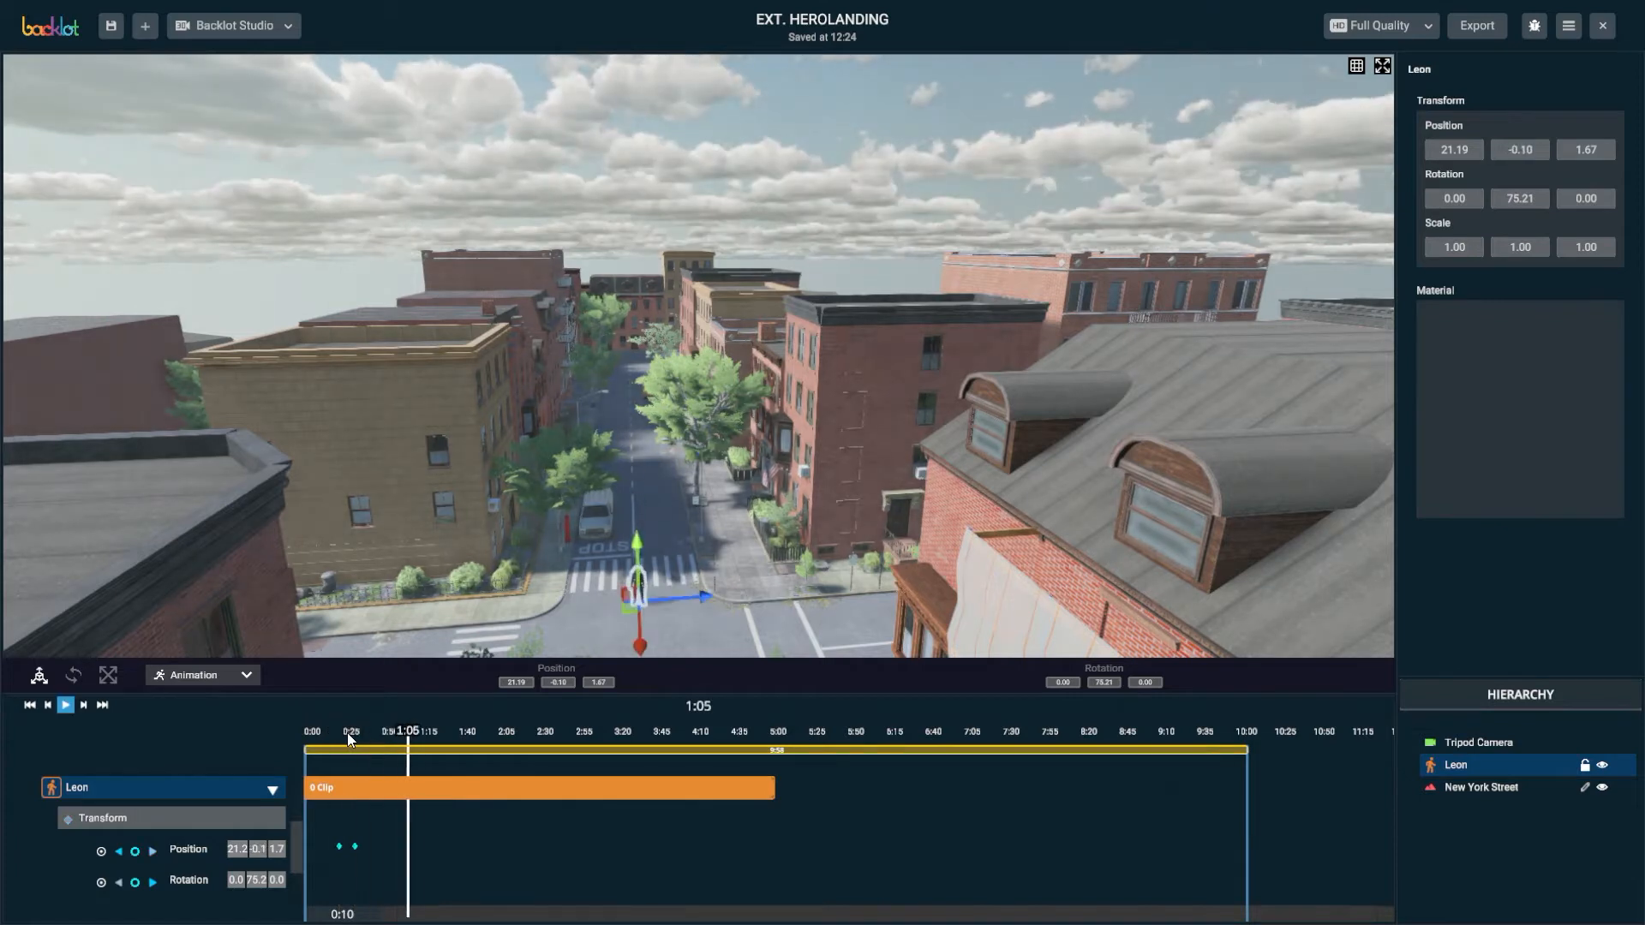
{"action": "left_click", "coordinate": [338, 734]}
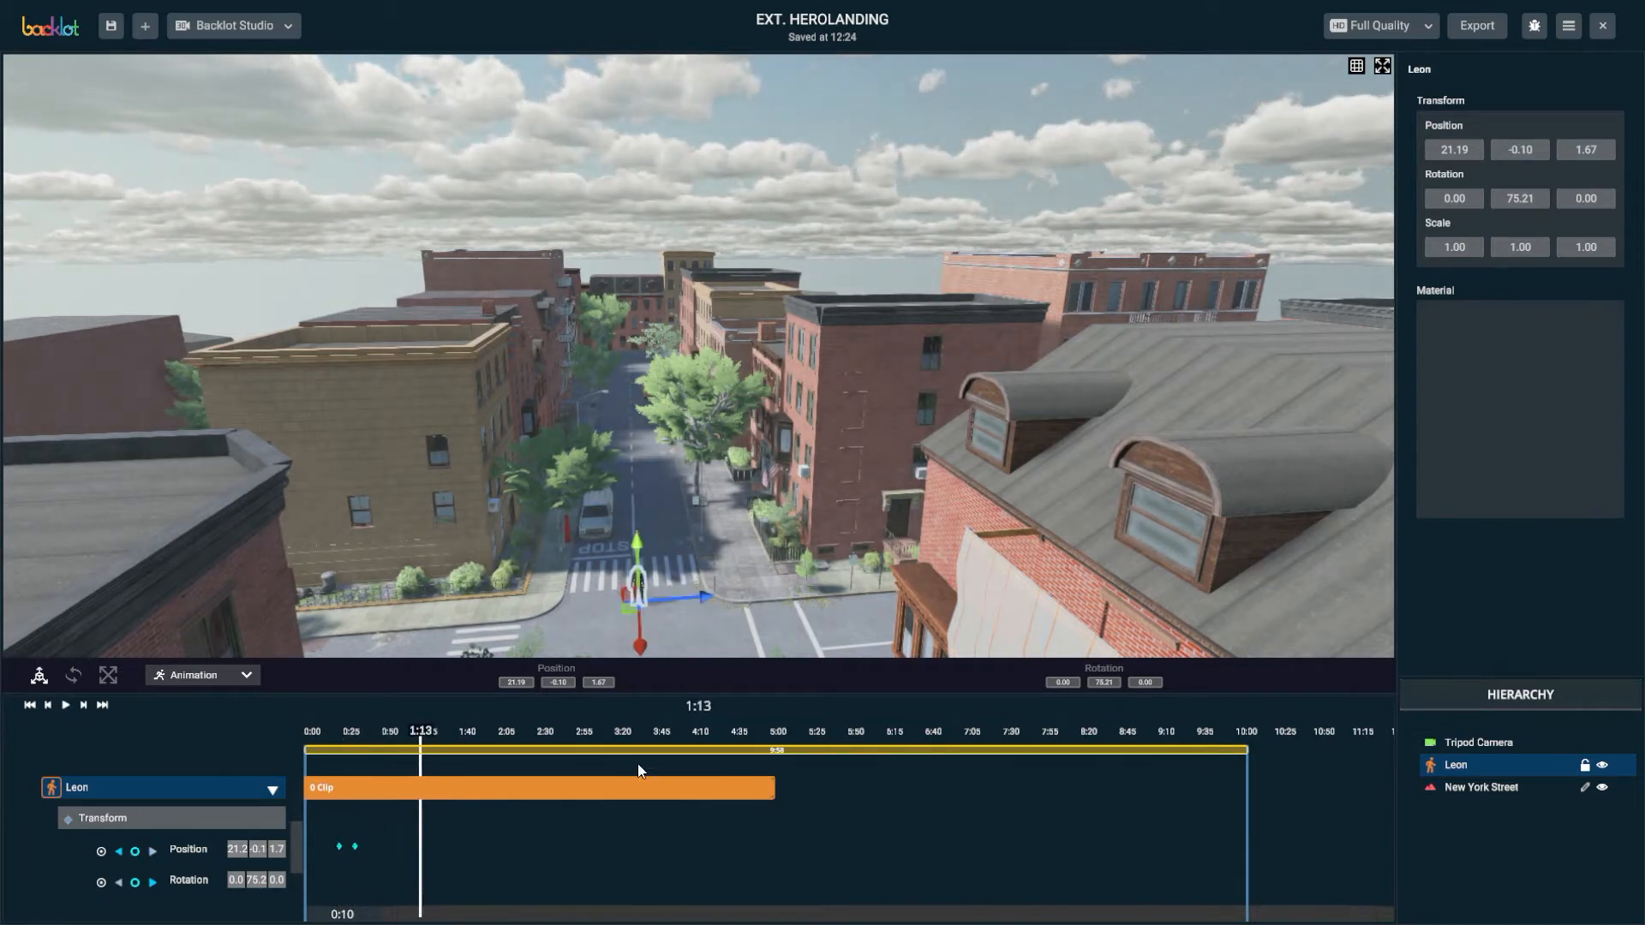
{"action": "double_click", "coordinate": [1467, 764]}
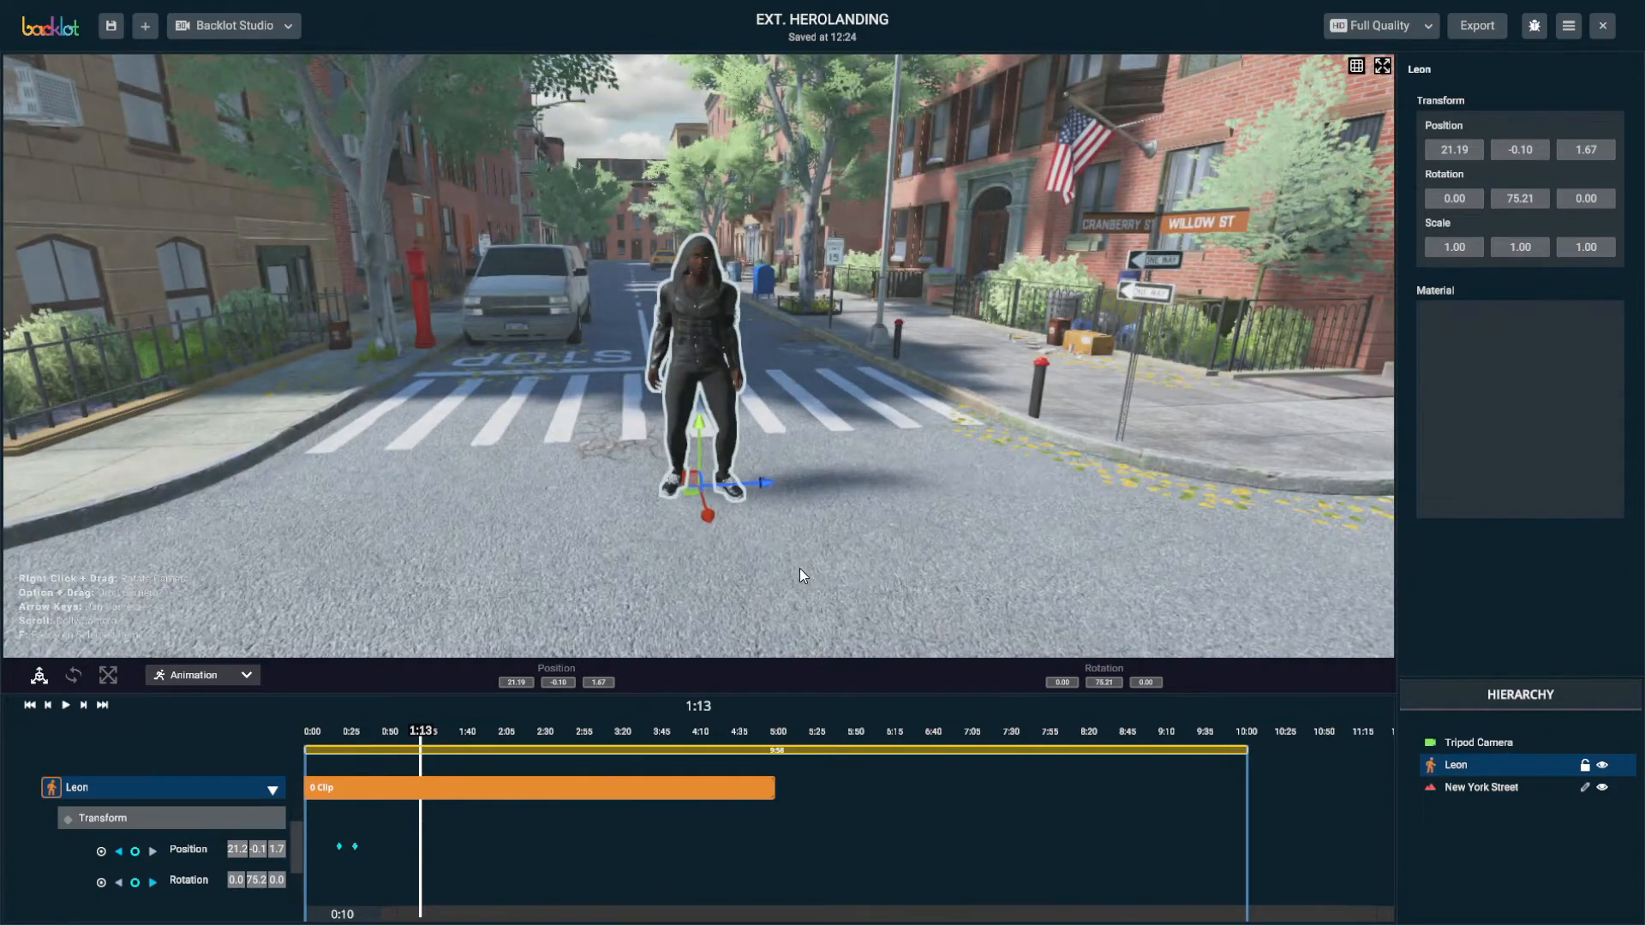
{"action": "left_click_drag", "start_coordinate": [791, 589], "coordinate": [781, 579], "text": "alt"}
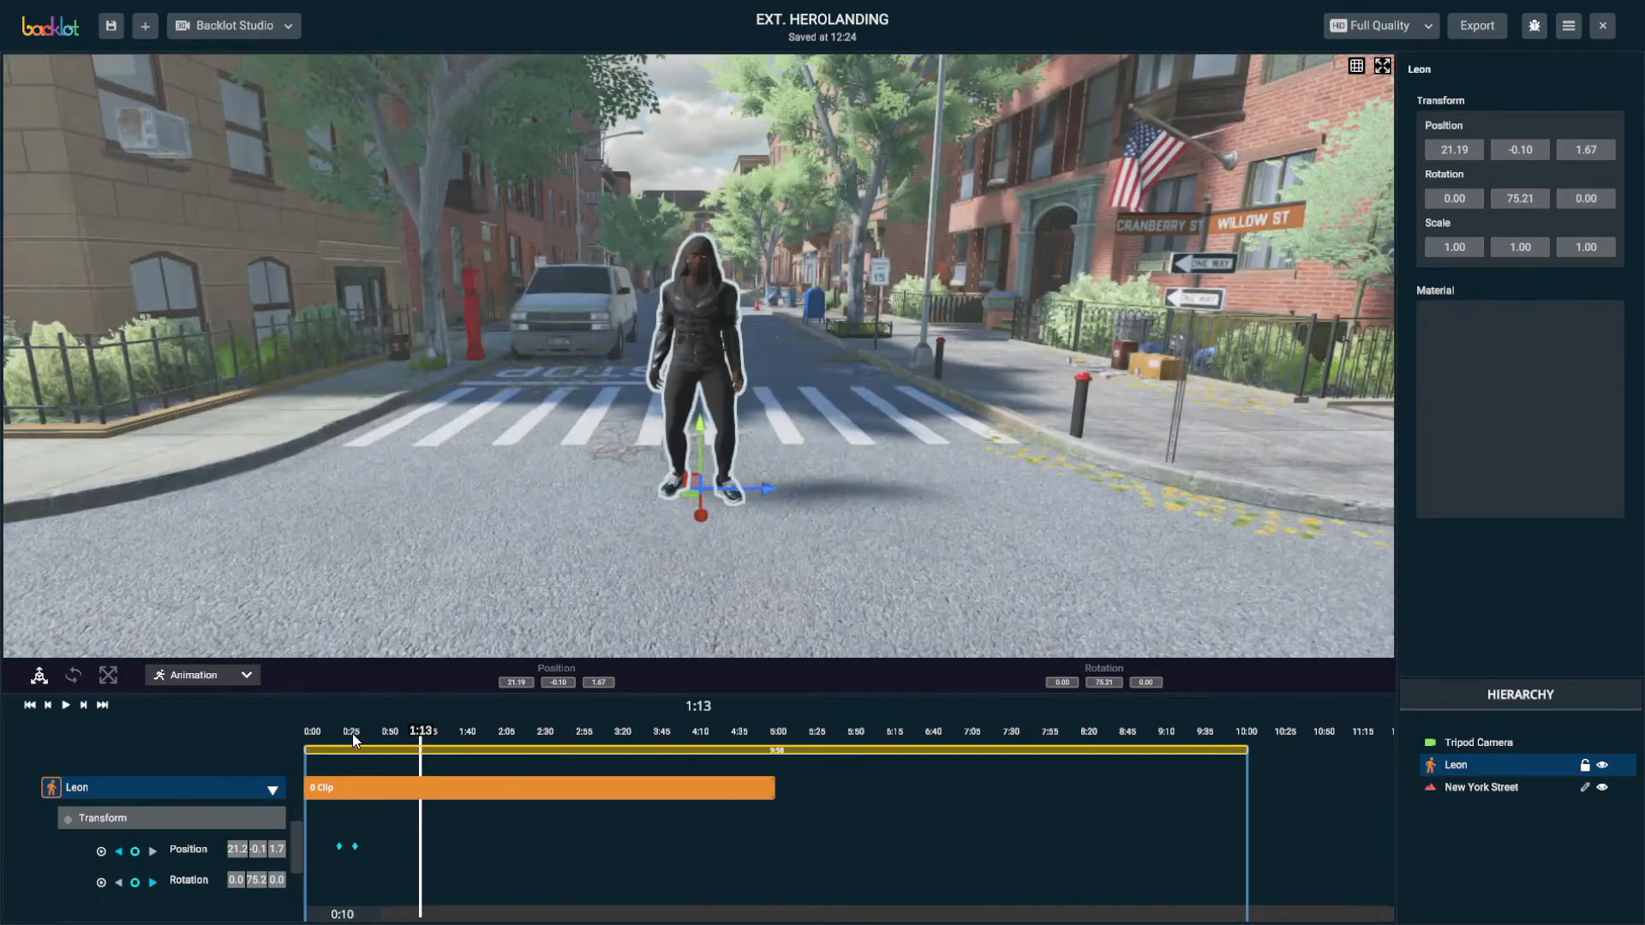
{"action": "left_click_drag", "start_coordinate": [353, 733], "coordinate": [269, 737]}
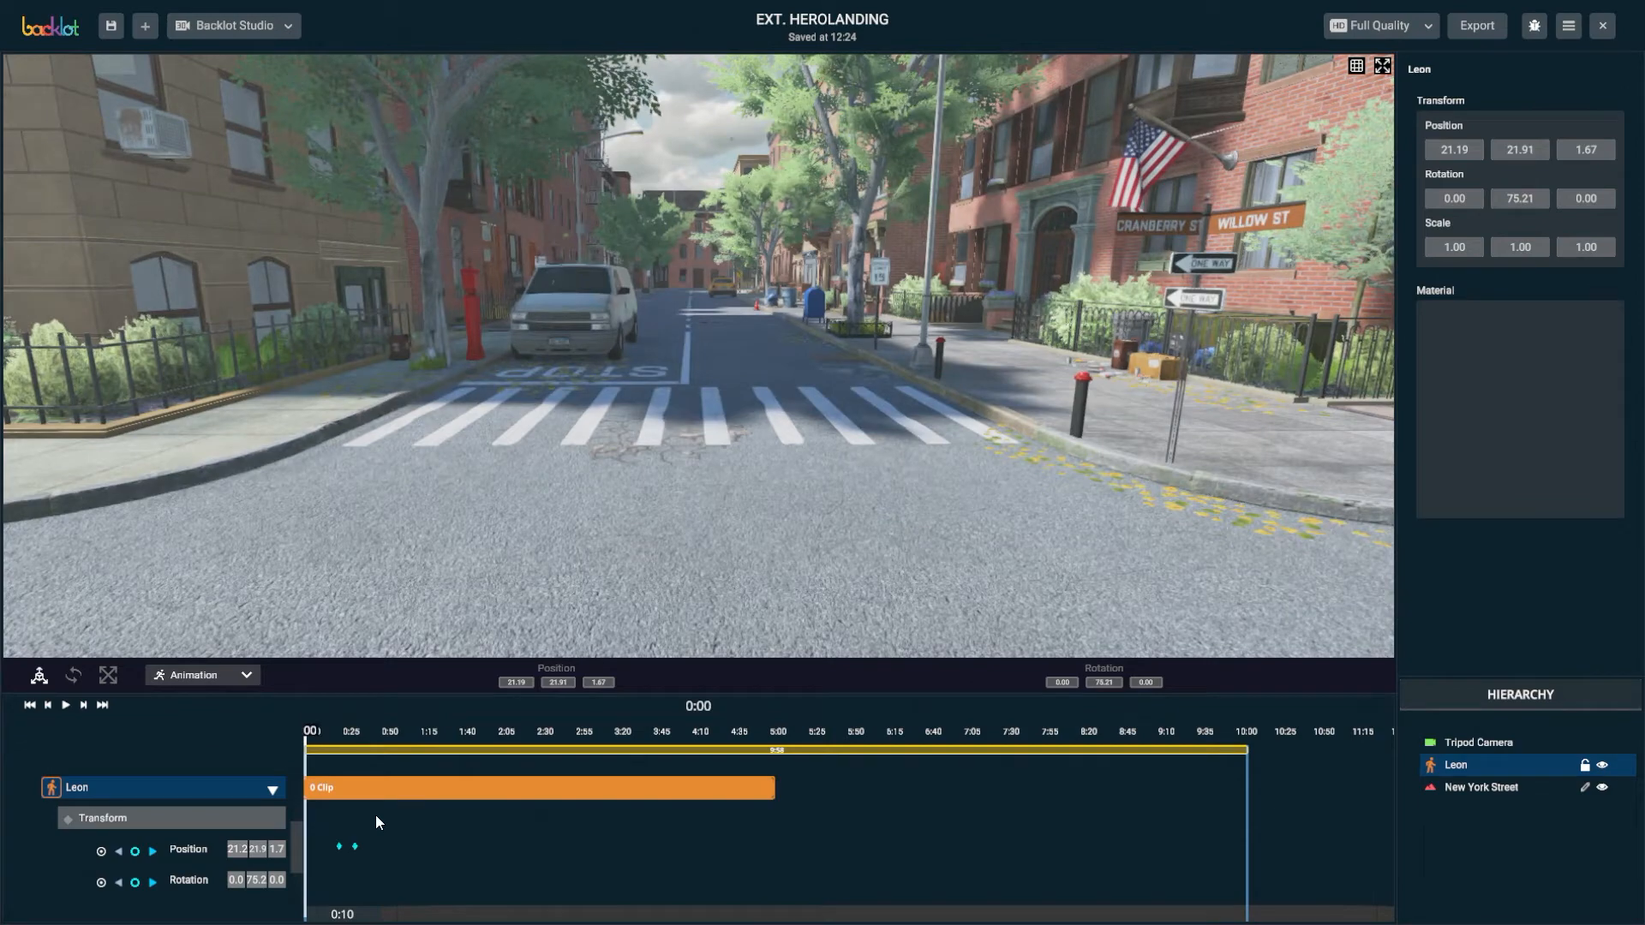
Play back the character's drop, then move the airborne position keyframe slightly earlier on the timeline to lengthen the fall
{"action": "key", "text": "space"}
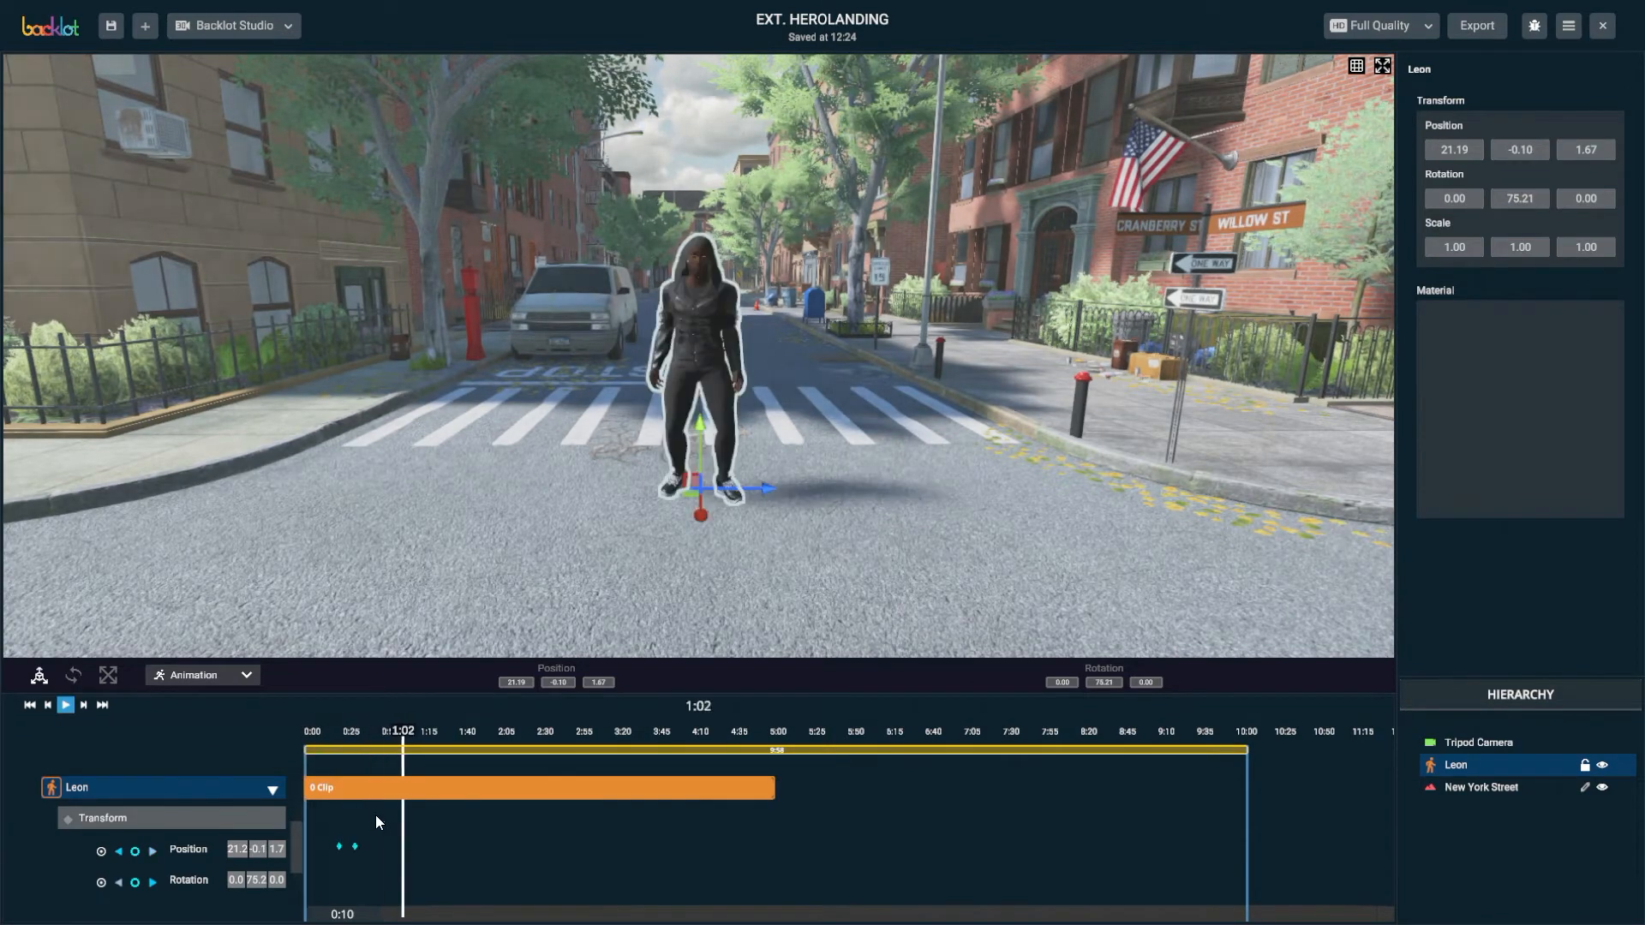
{"action": "left_click", "coordinate": [312, 732]}
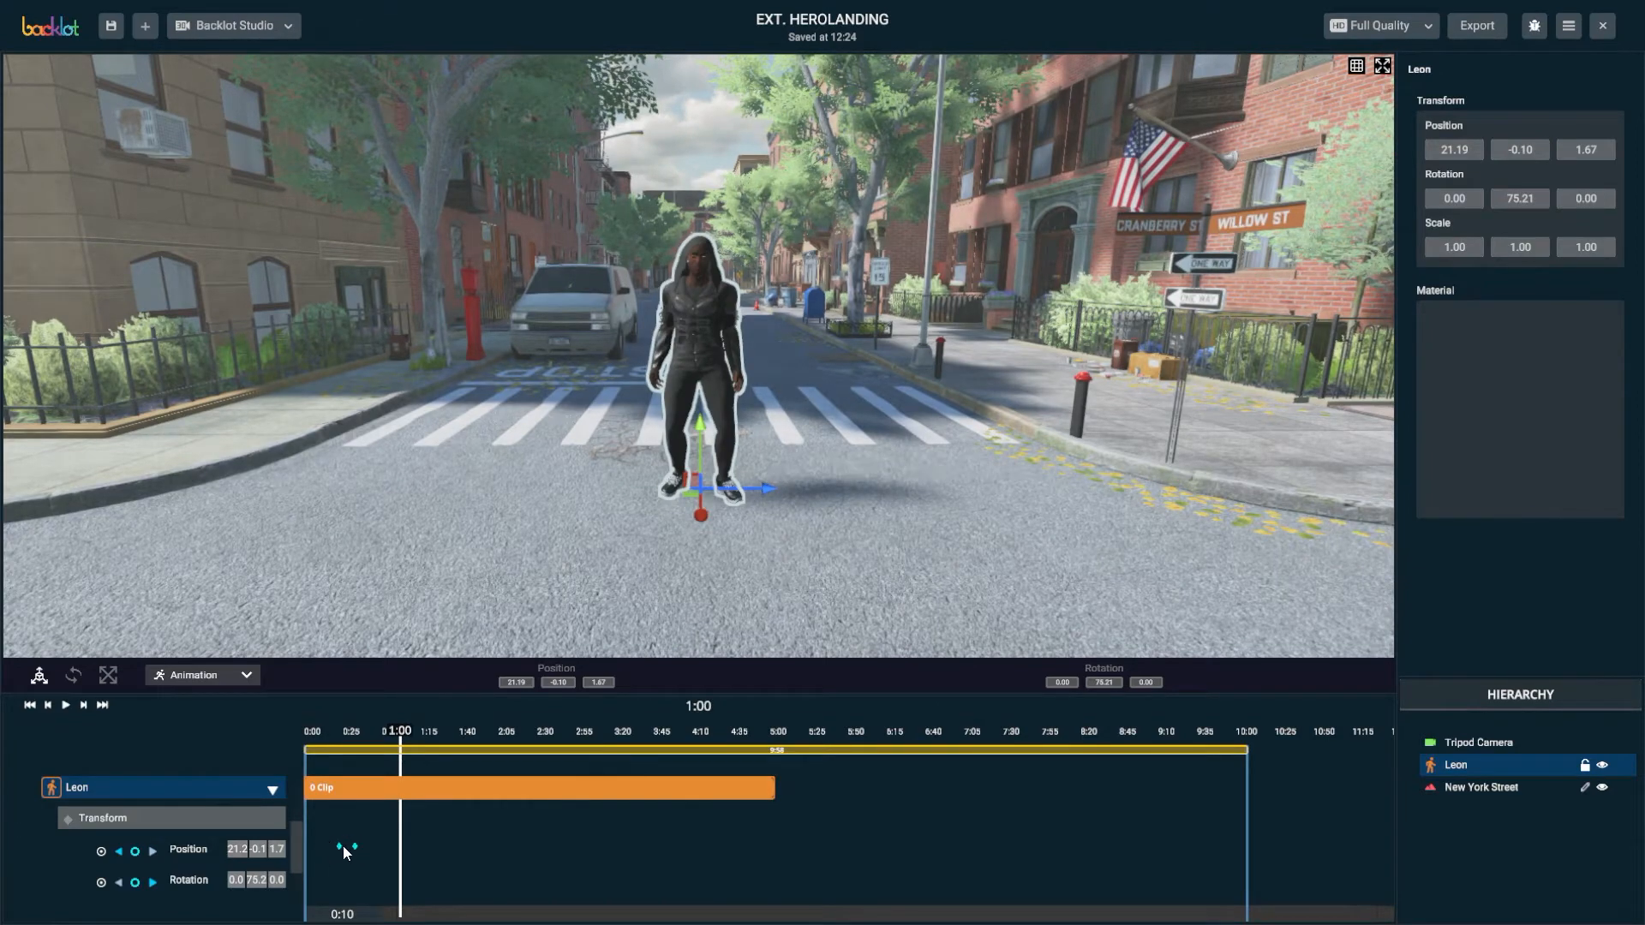
{"action": "left_click_drag", "start_coordinate": [340, 847], "coordinate": [332, 848]}
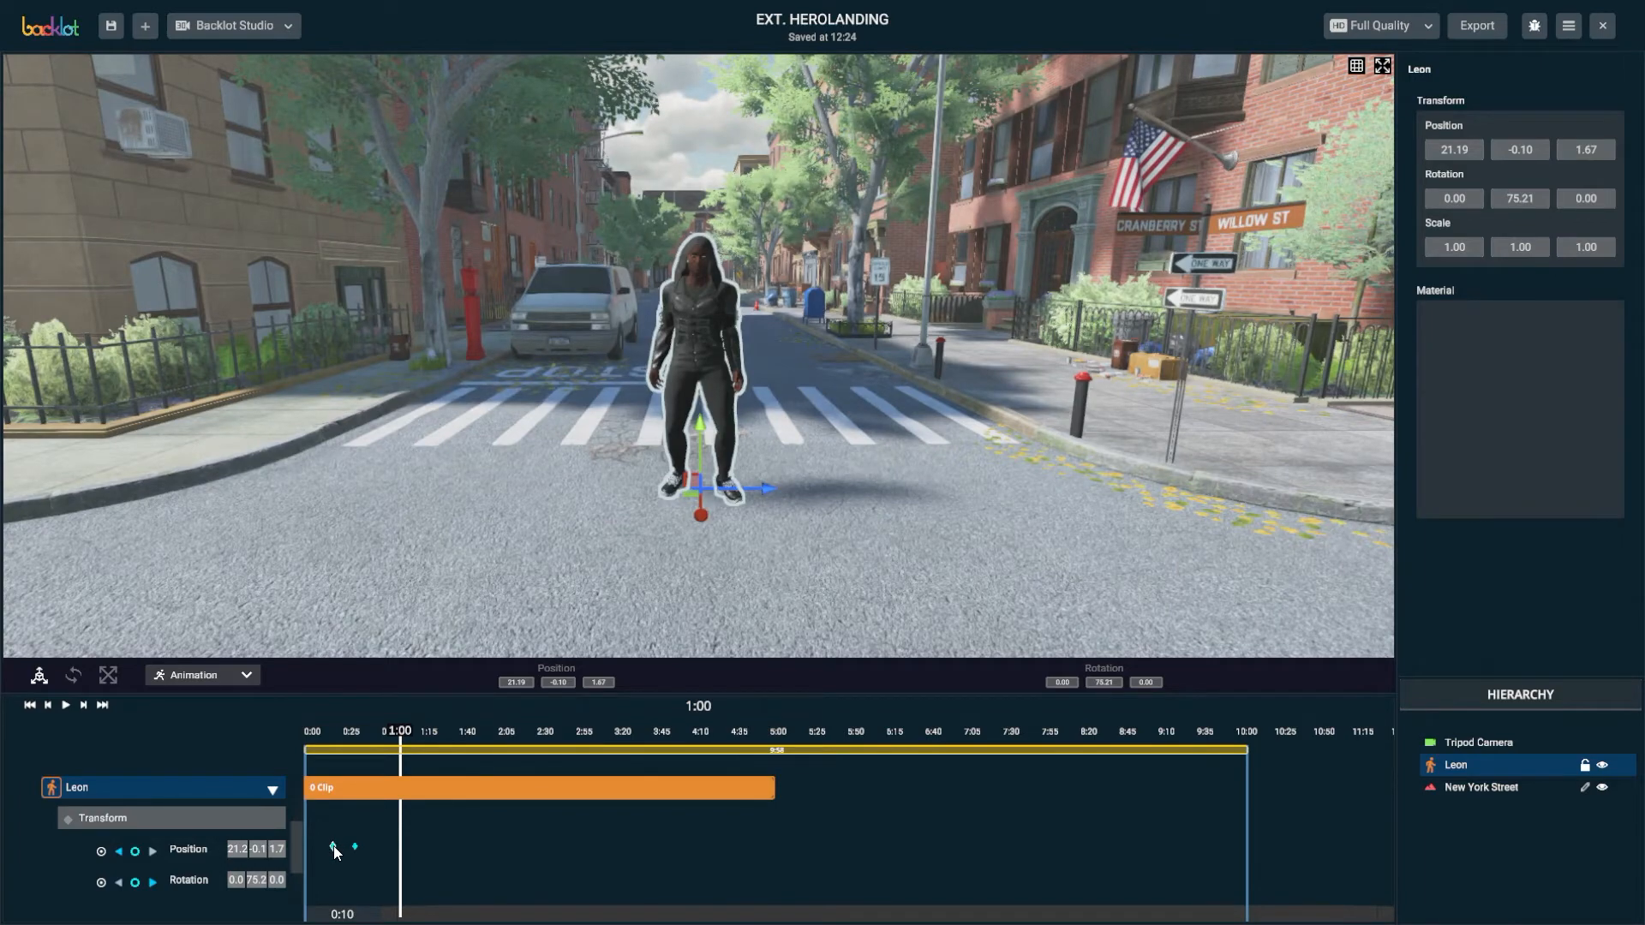
Replay the retimed drop several times from the start of the timeline to check its speed
{"action": "left_click_drag", "start_coordinate": [331, 729], "coordinate": [250, 728]}
{"action": "key", "text": "space"}
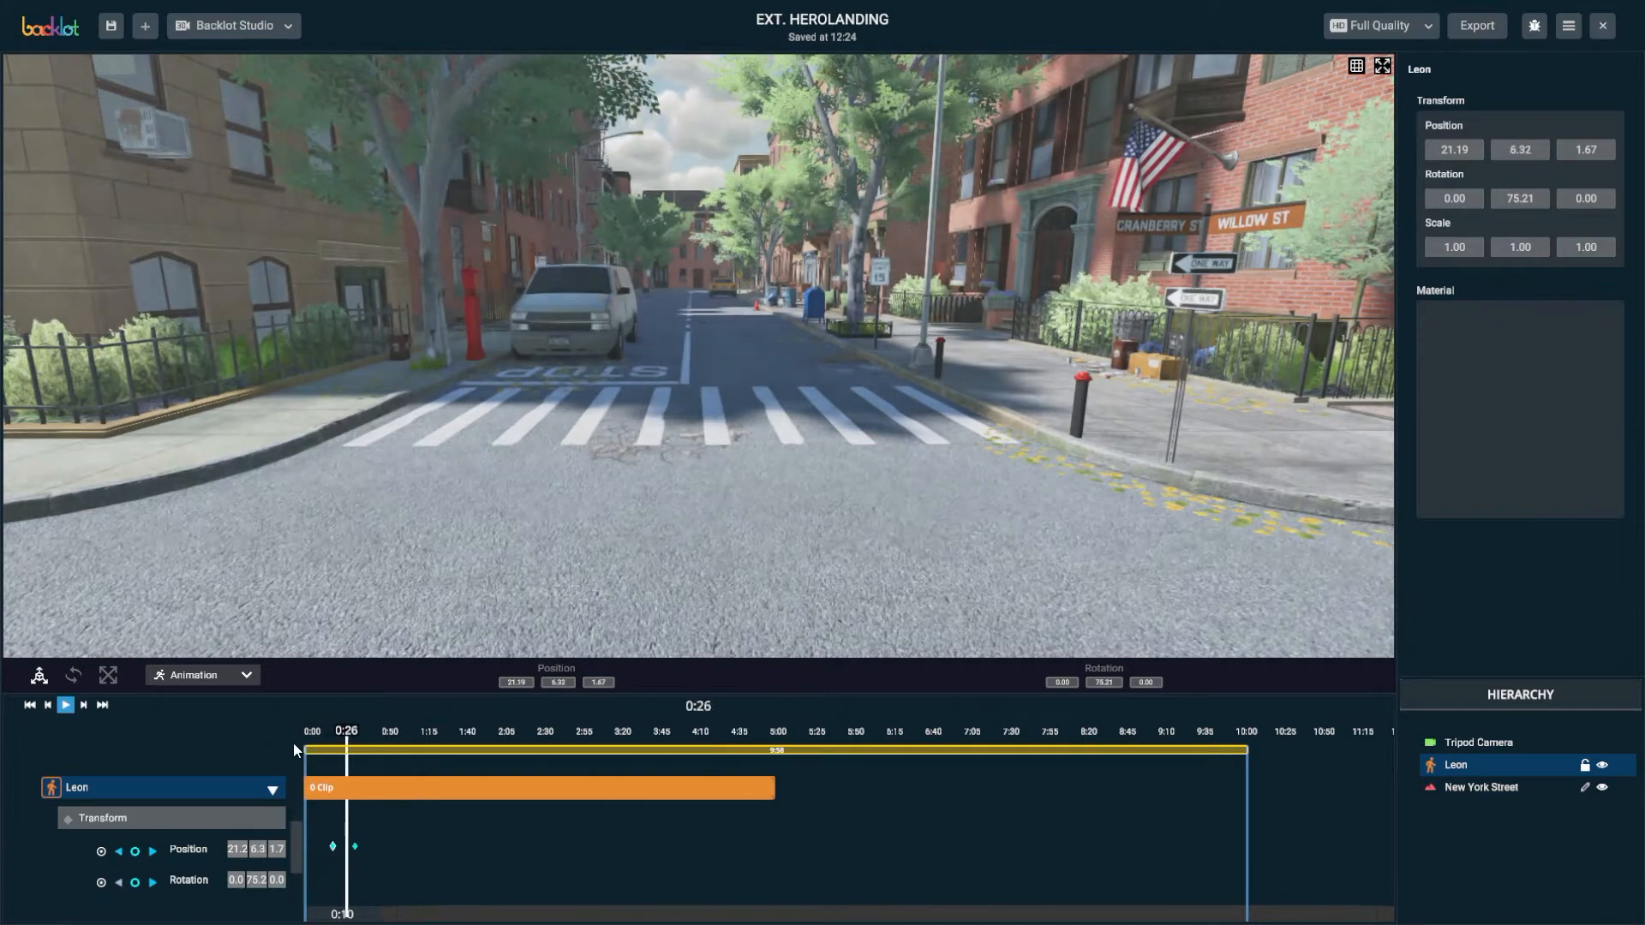
{"action": "key", "text": "space"}
{"action": "left_click_drag", "start_coordinate": [381, 732], "coordinate": [307, 733]}
{"action": "key", "text": "space"}
{"action": "key", "text": "space"}
{"action": "key", "text": "space"}
{"action": "key", "text": "space"}
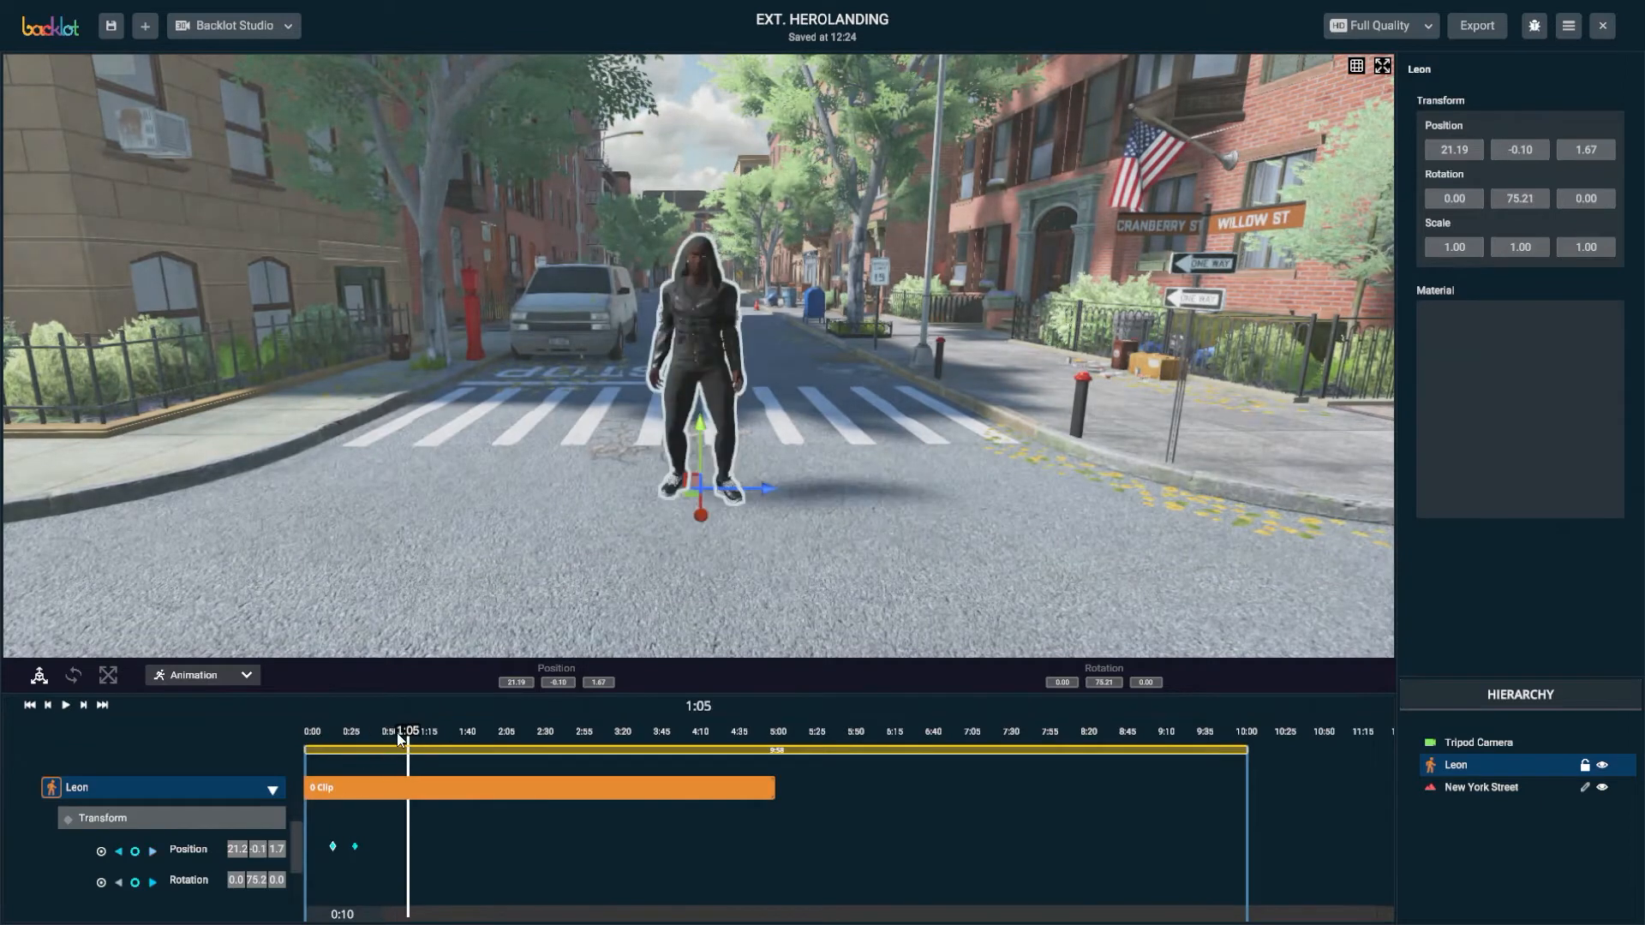
Move the playhead to the landing keyframe at 0:31 and search the hooded character's animations for "land"
{"action": "left_click", "coordinate": [119, 851]}
{"action": "left_click", "coordinate": [358, 847]}
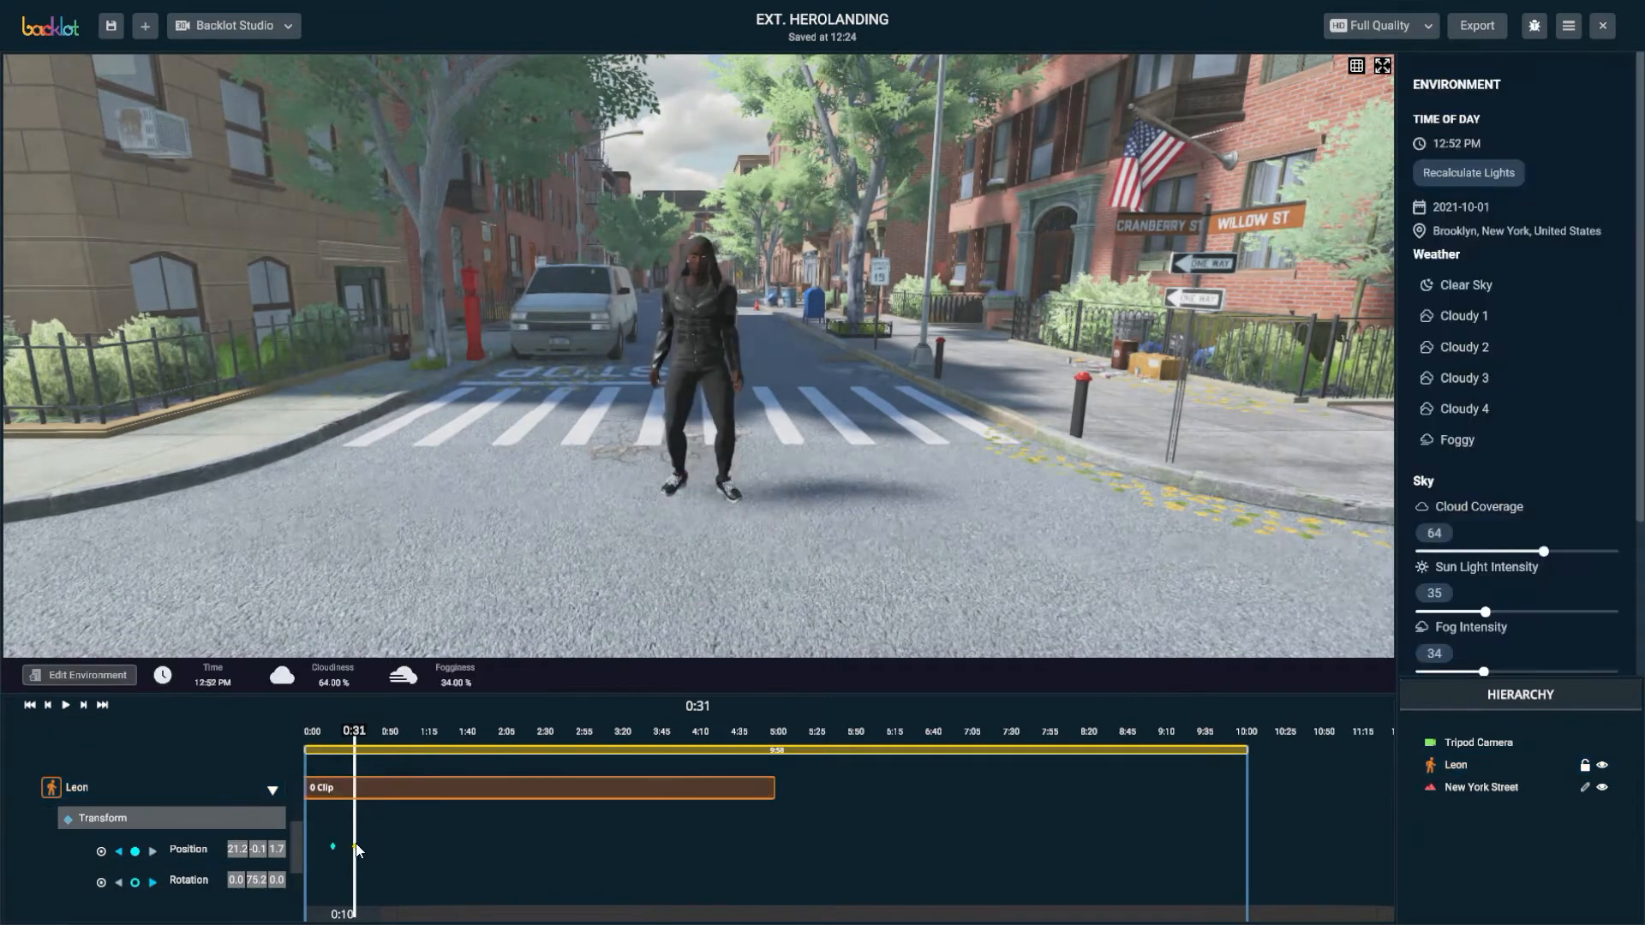
{"action": "left_click", "coordinate": [356, 847]}
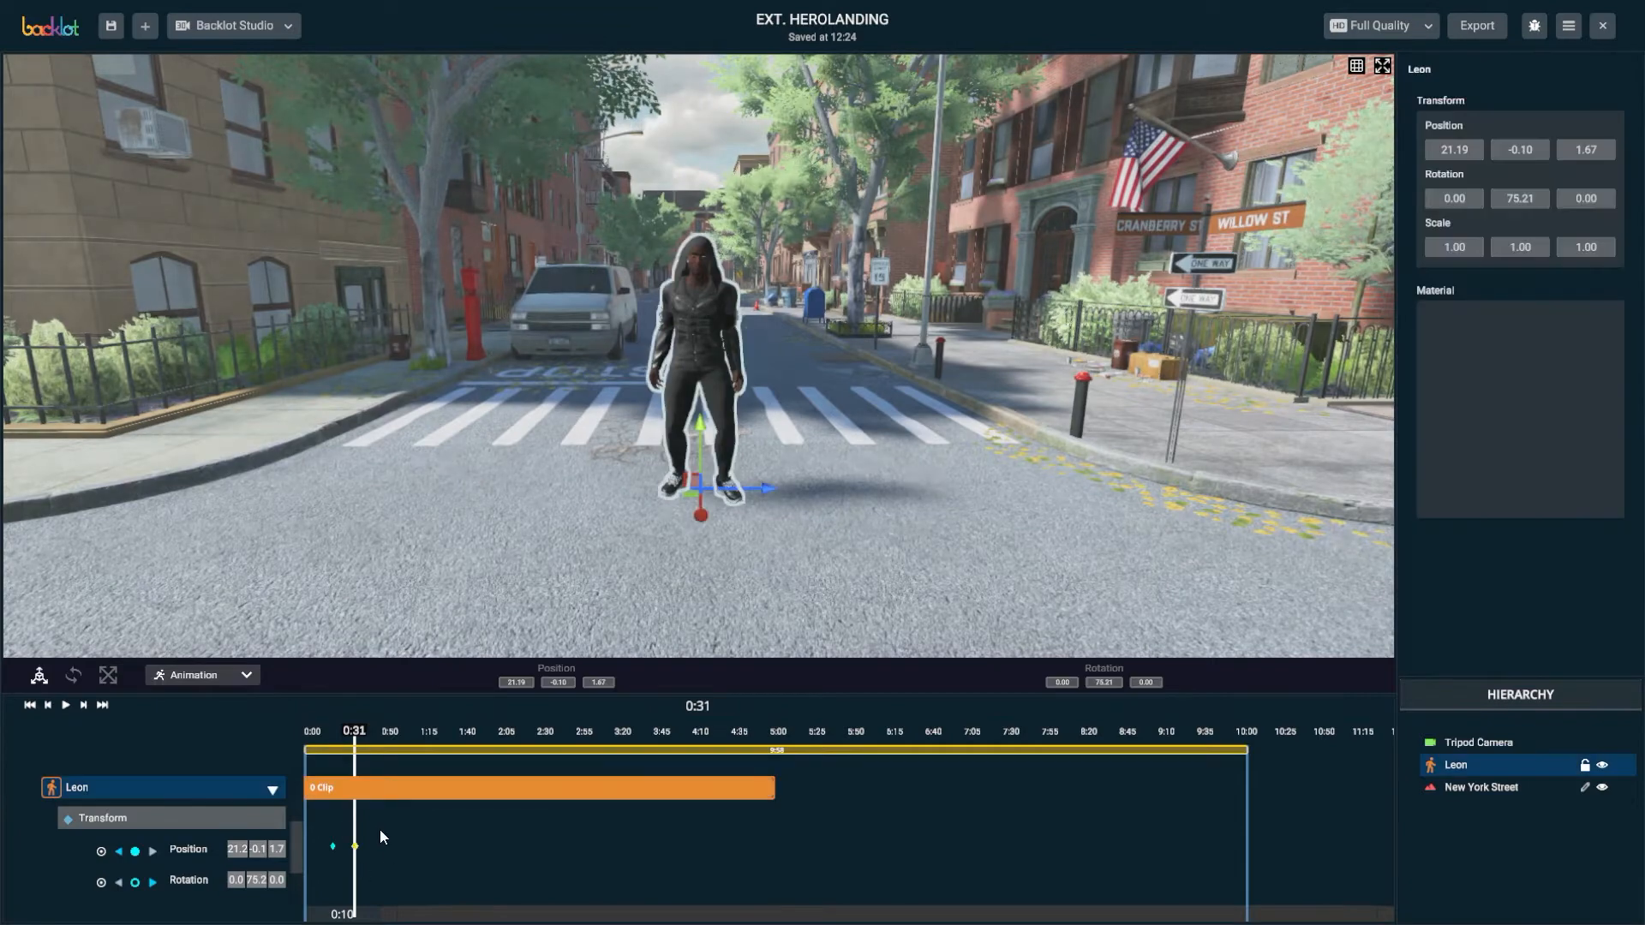
{"action": "left_click", "coordinate": [235, 682]}
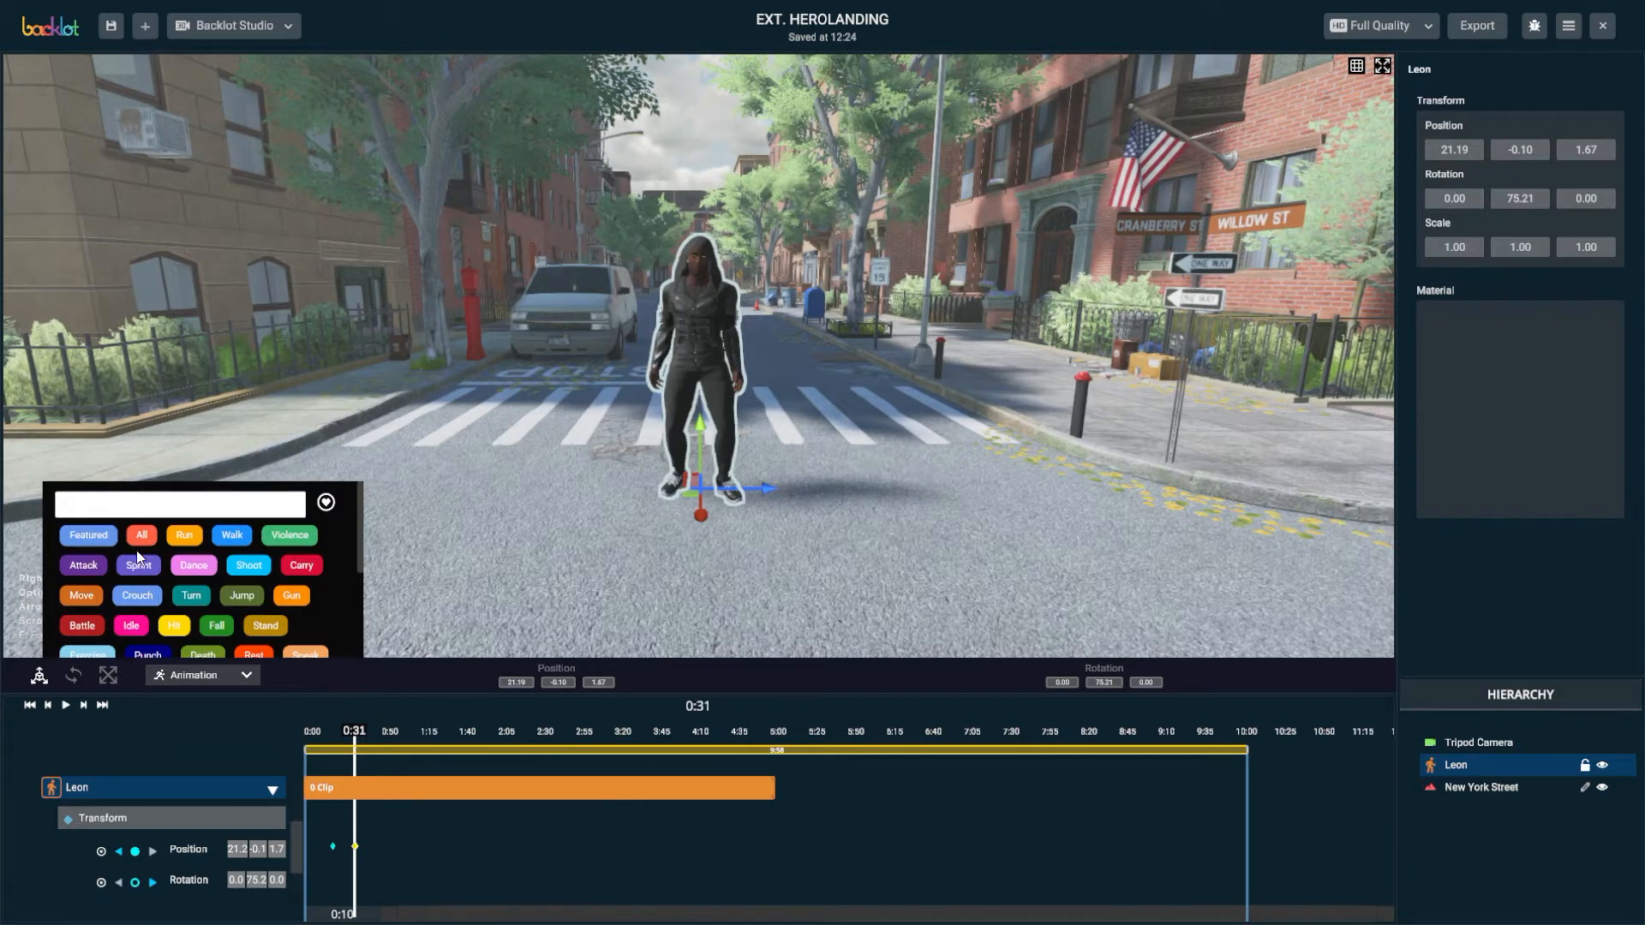
{"action": "scroll", "coordinate": [183, 553], "scroll_direction": "down", "scroll_amount": 3}
{"action": "scroll", "coordinate": [183, 553], "scroll_direction": "up", "scroll_amount": 3}
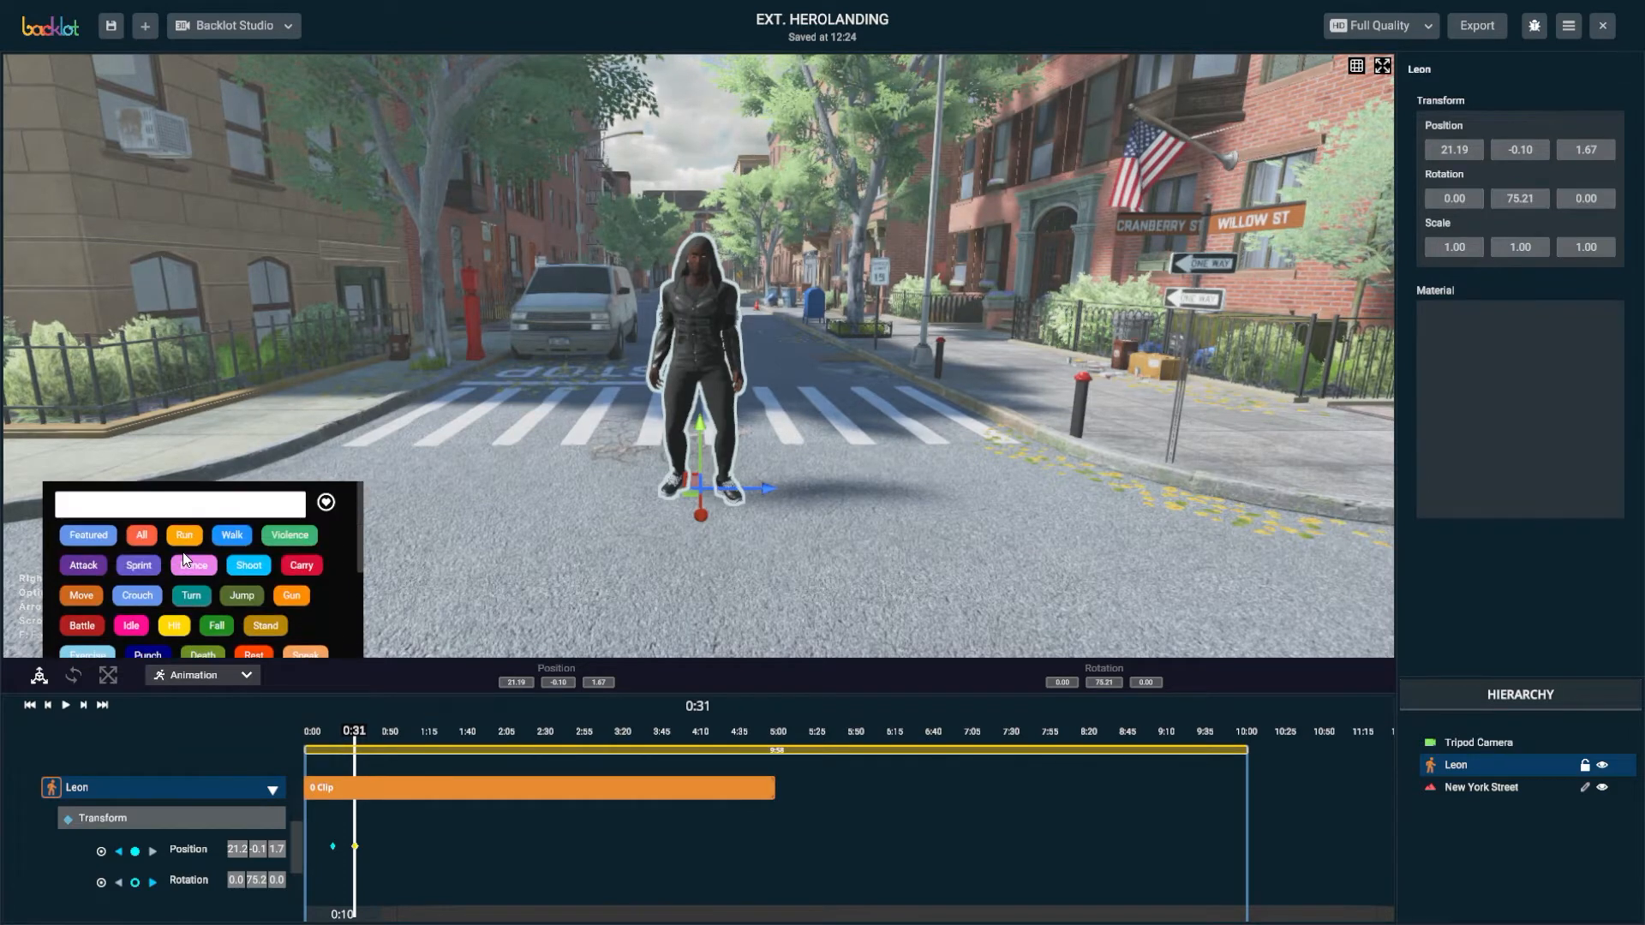
{"action": "left_click", "coordinate": [108, 514]}
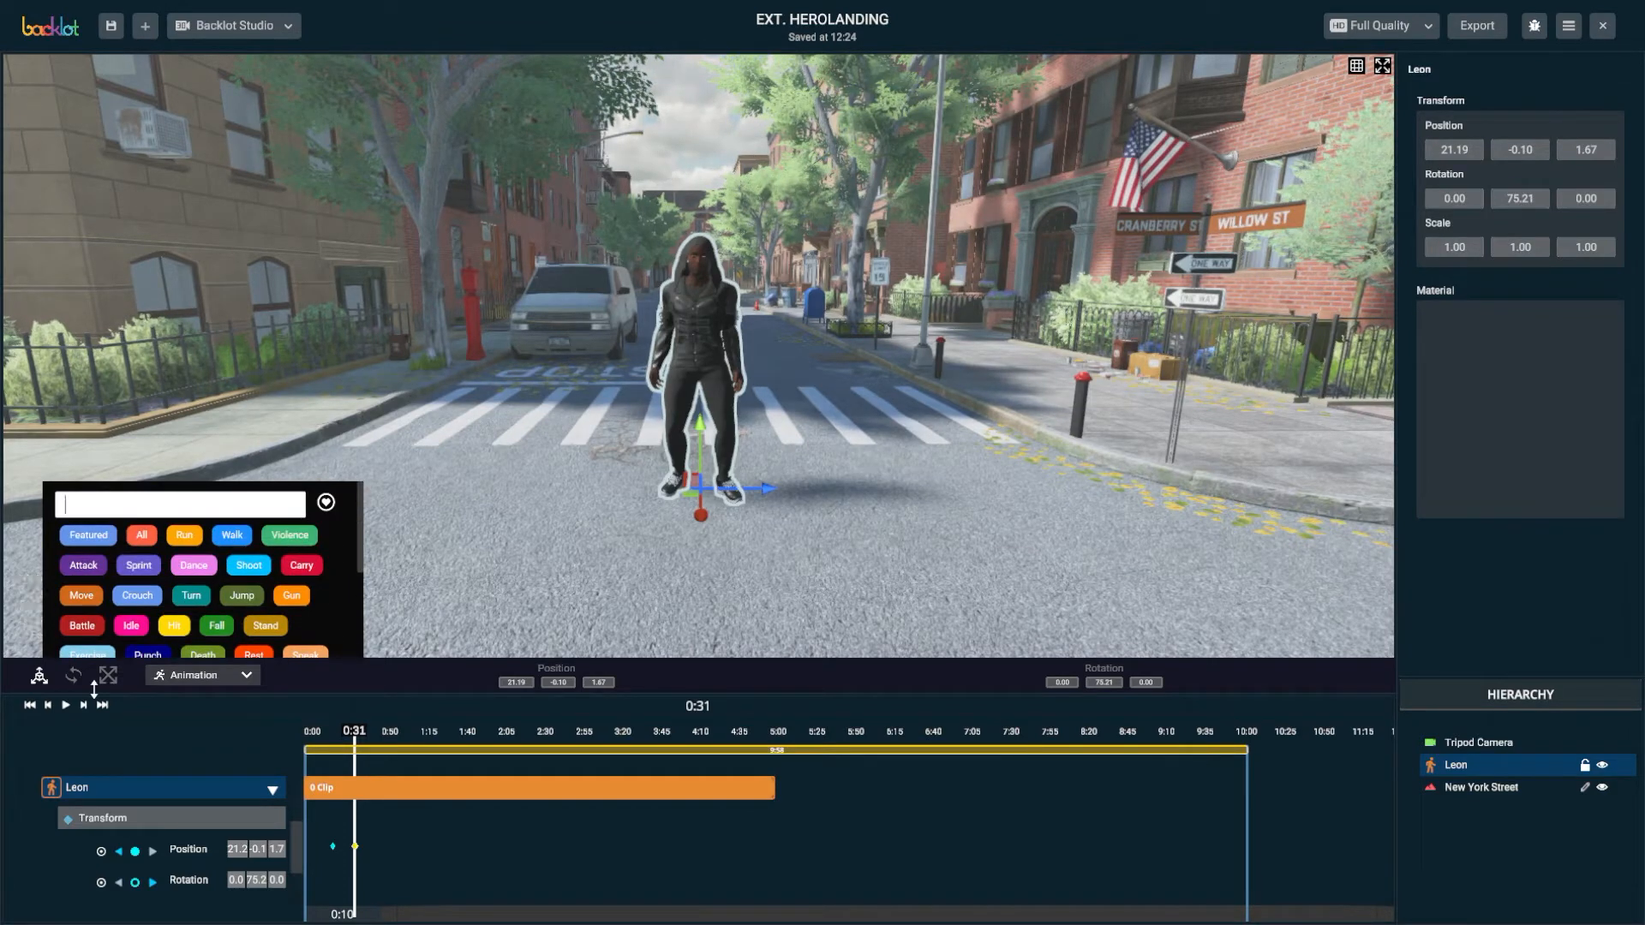
{"action": "type", "text": "land"}
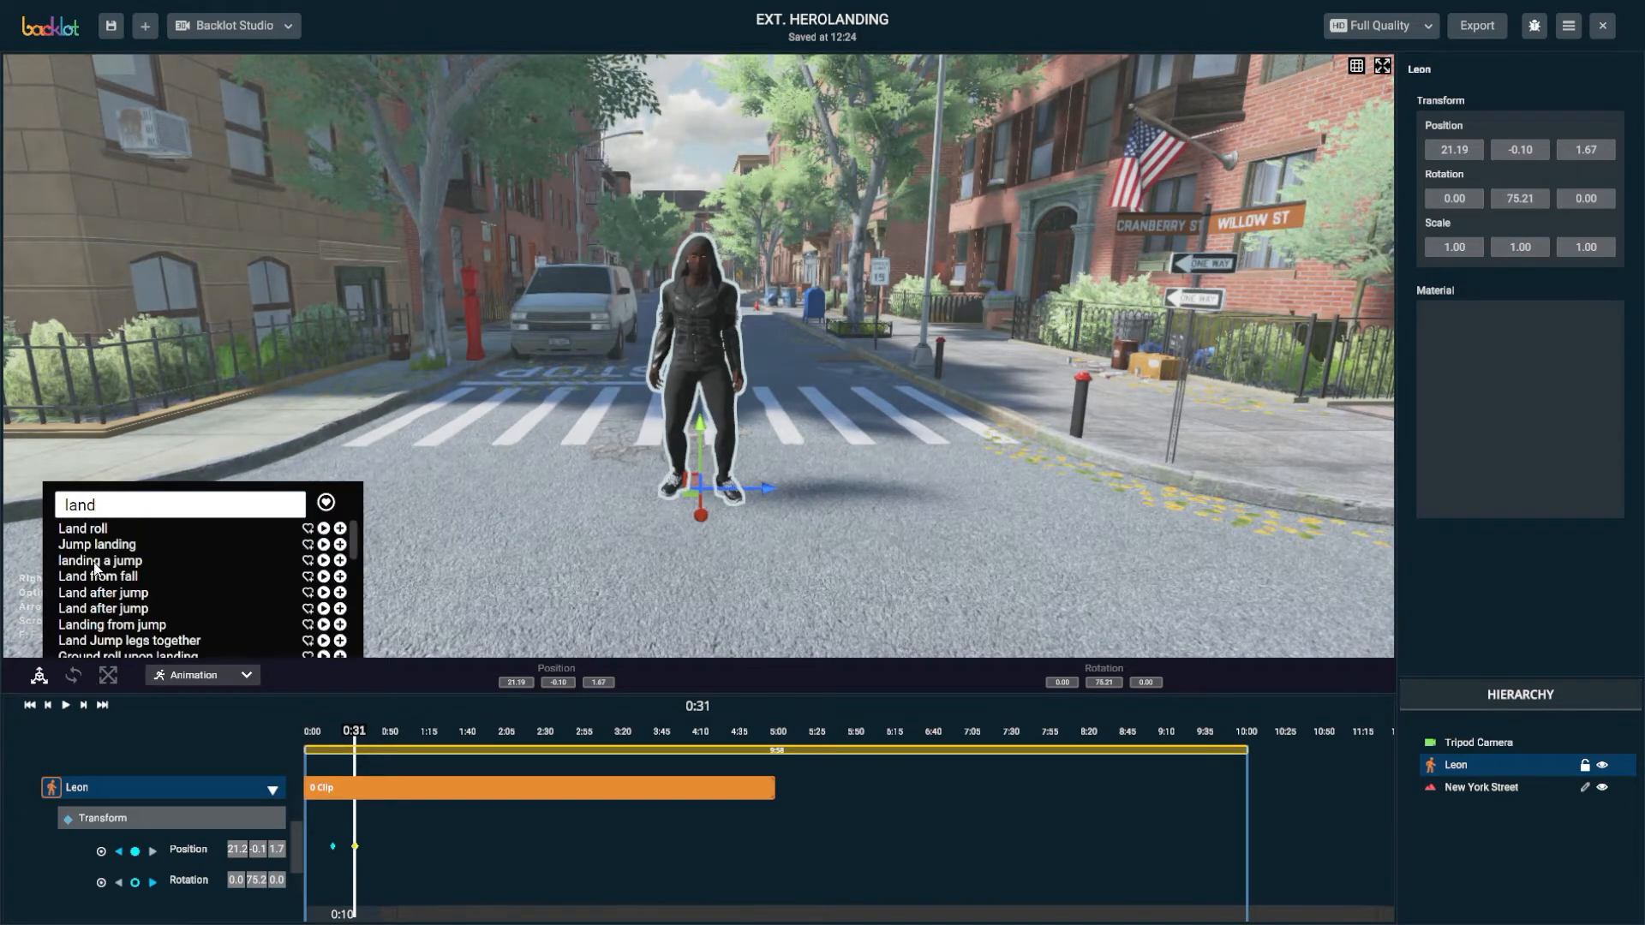
Preview the "landing a jump" animation and add it to the character at 0:31
{"action": "left_click", "coordinate": [324, 560]}
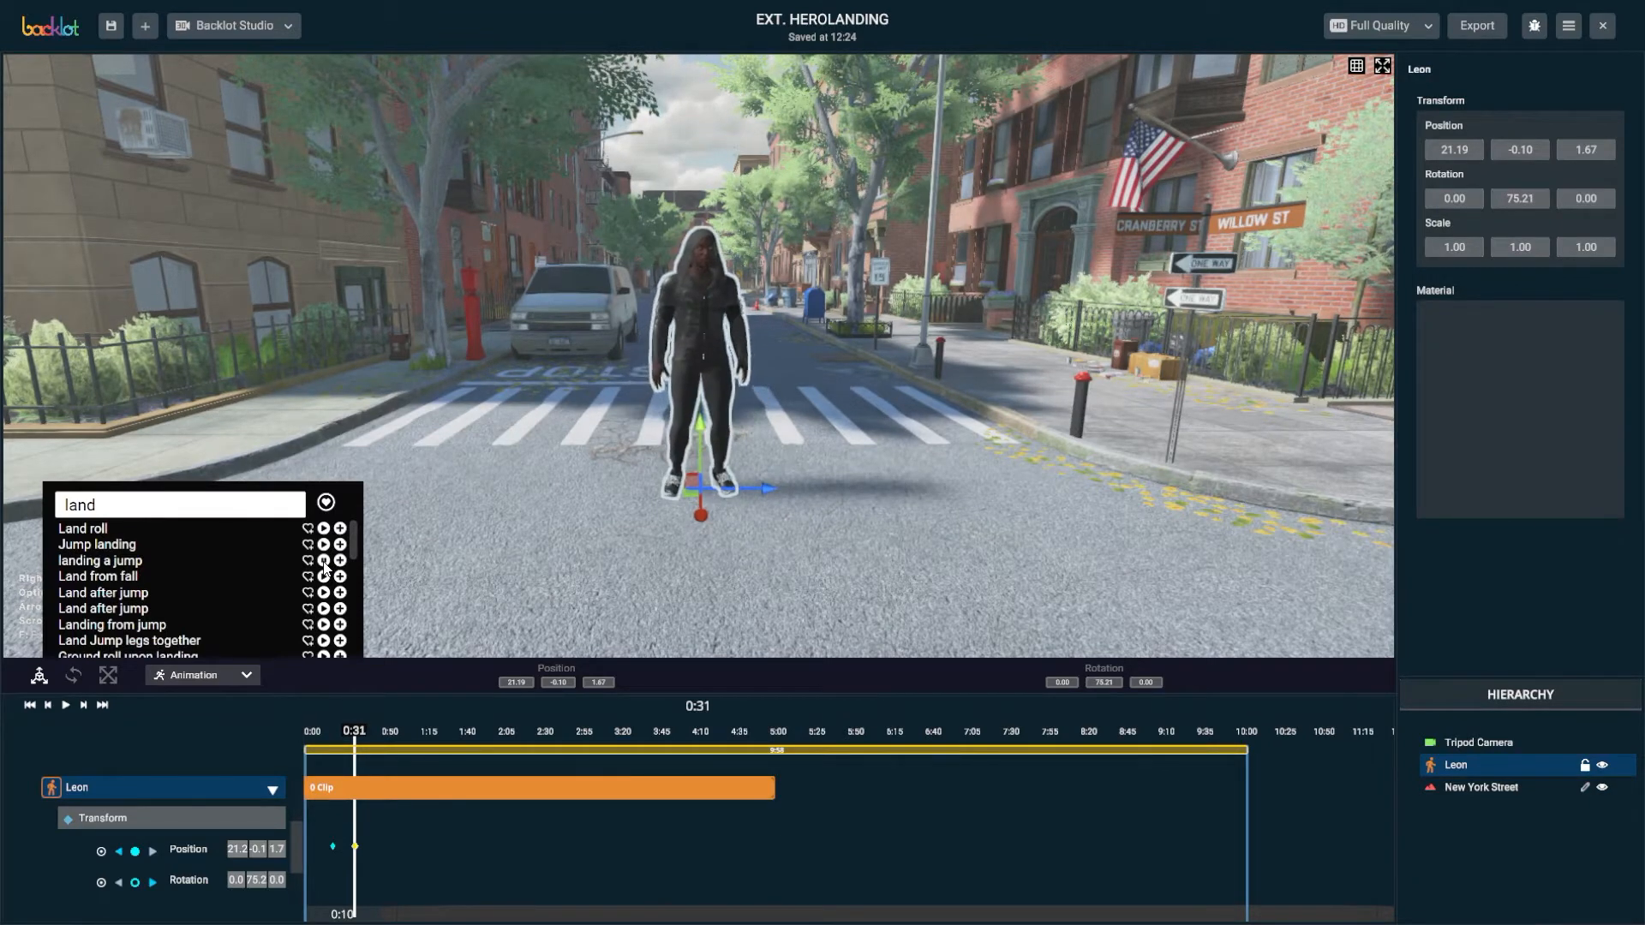
{"action": "left_click_drag", "start_coordinate": [661, 564], "coordinate": [782, 521], "text": "alt"}
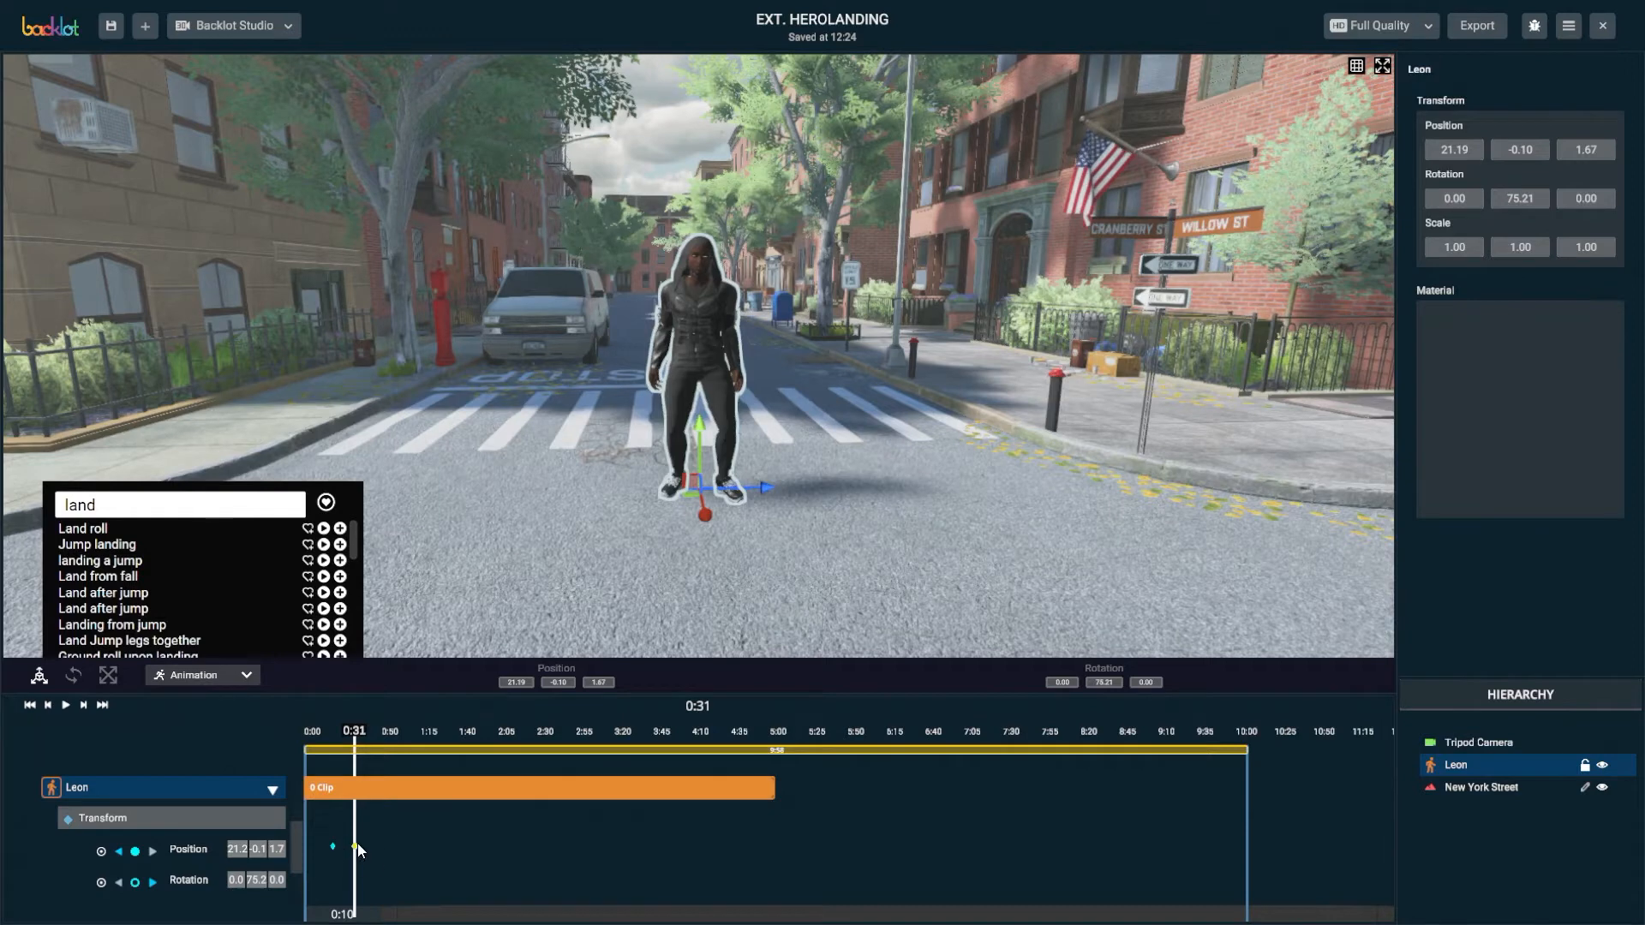
{"action": "left_click", "coordinate": [340, 563]}
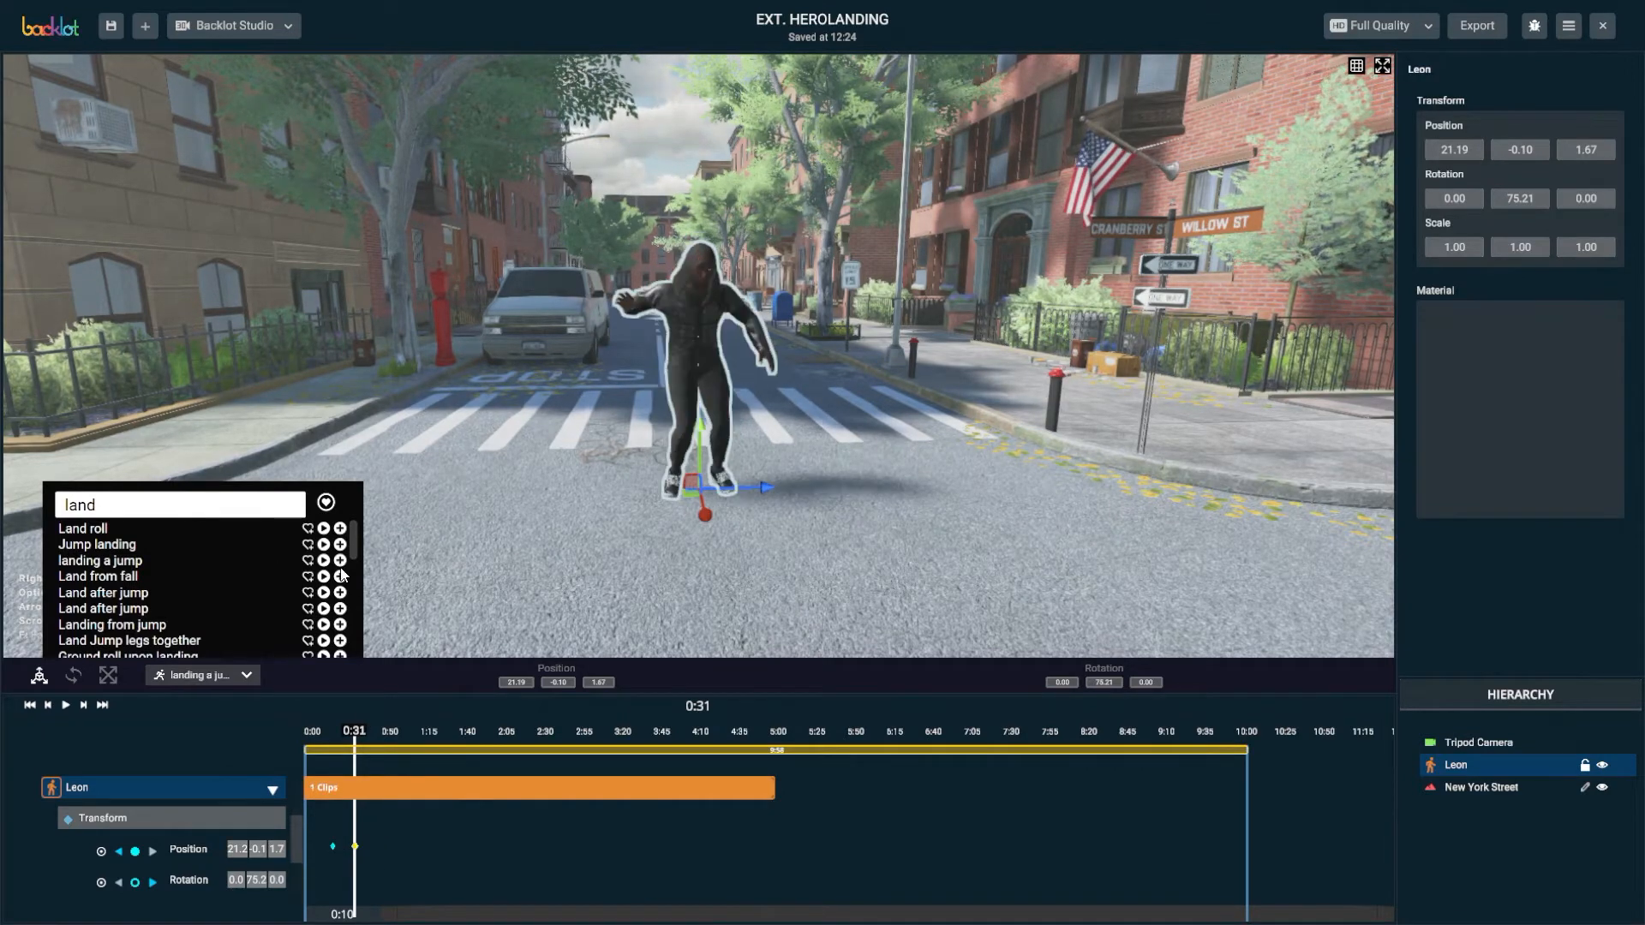
{"action": "scroll", "coordinate": [334, 820], "scroll_direction": "down", "scroll_amount": 5}
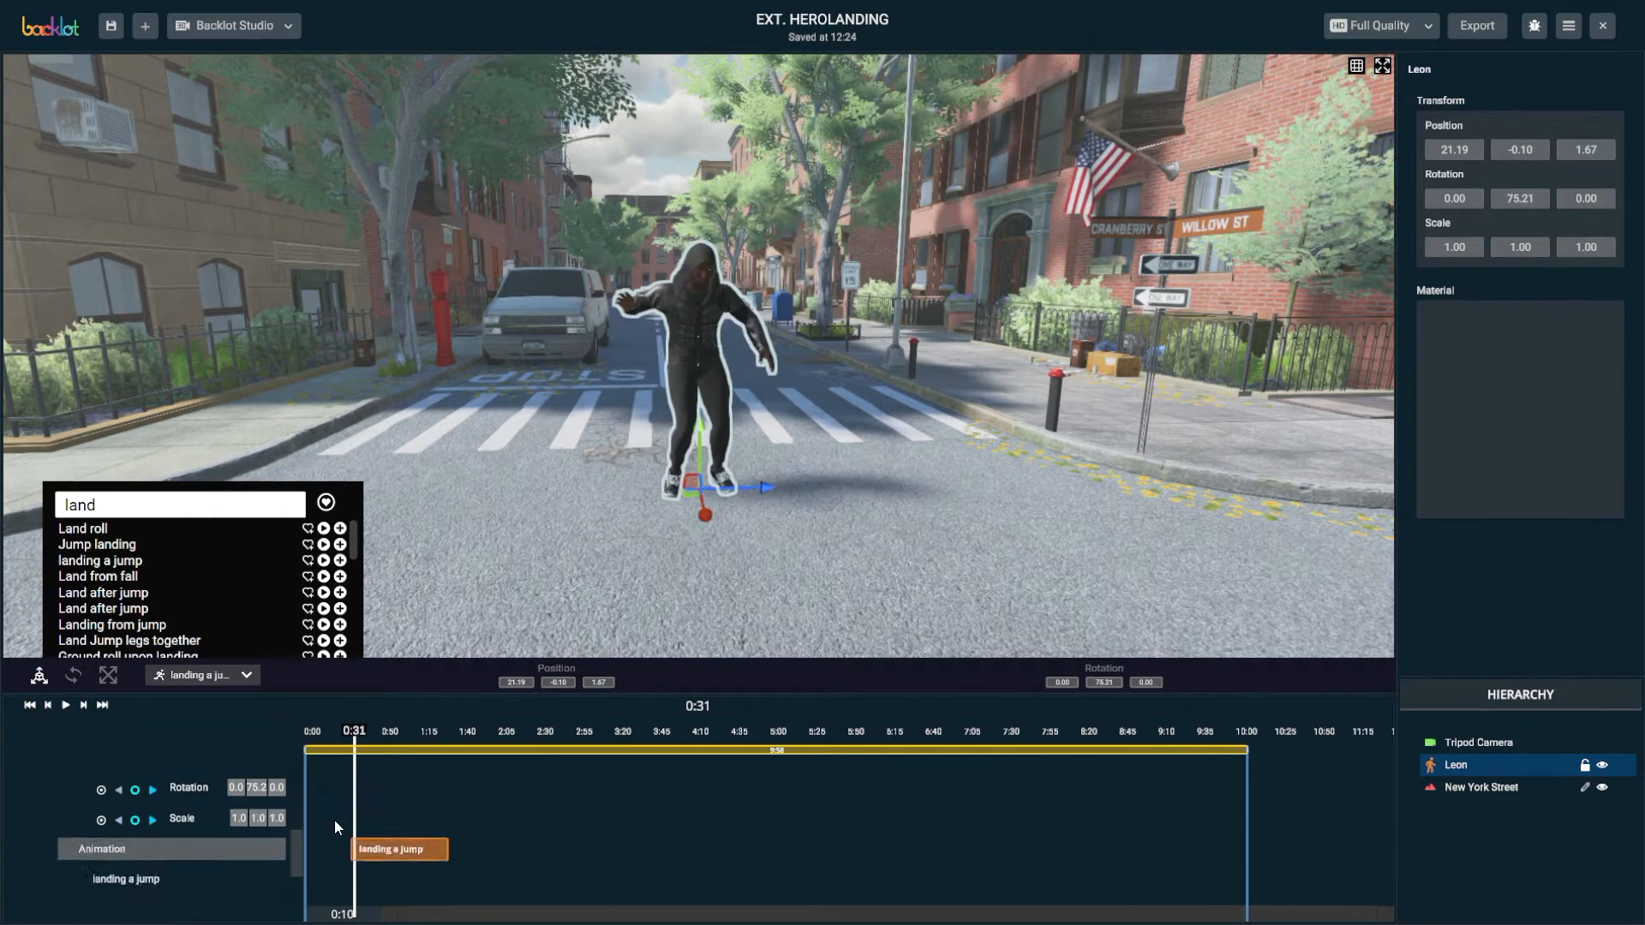
{"action": "scroll", "coordinate": [334, 820], "scroll_direction": "up", "scroll_amount": 2}
{"action": "scroll", "coordinate": [334, 820], "scroll_direction": "up", "scroll_amount": 1}
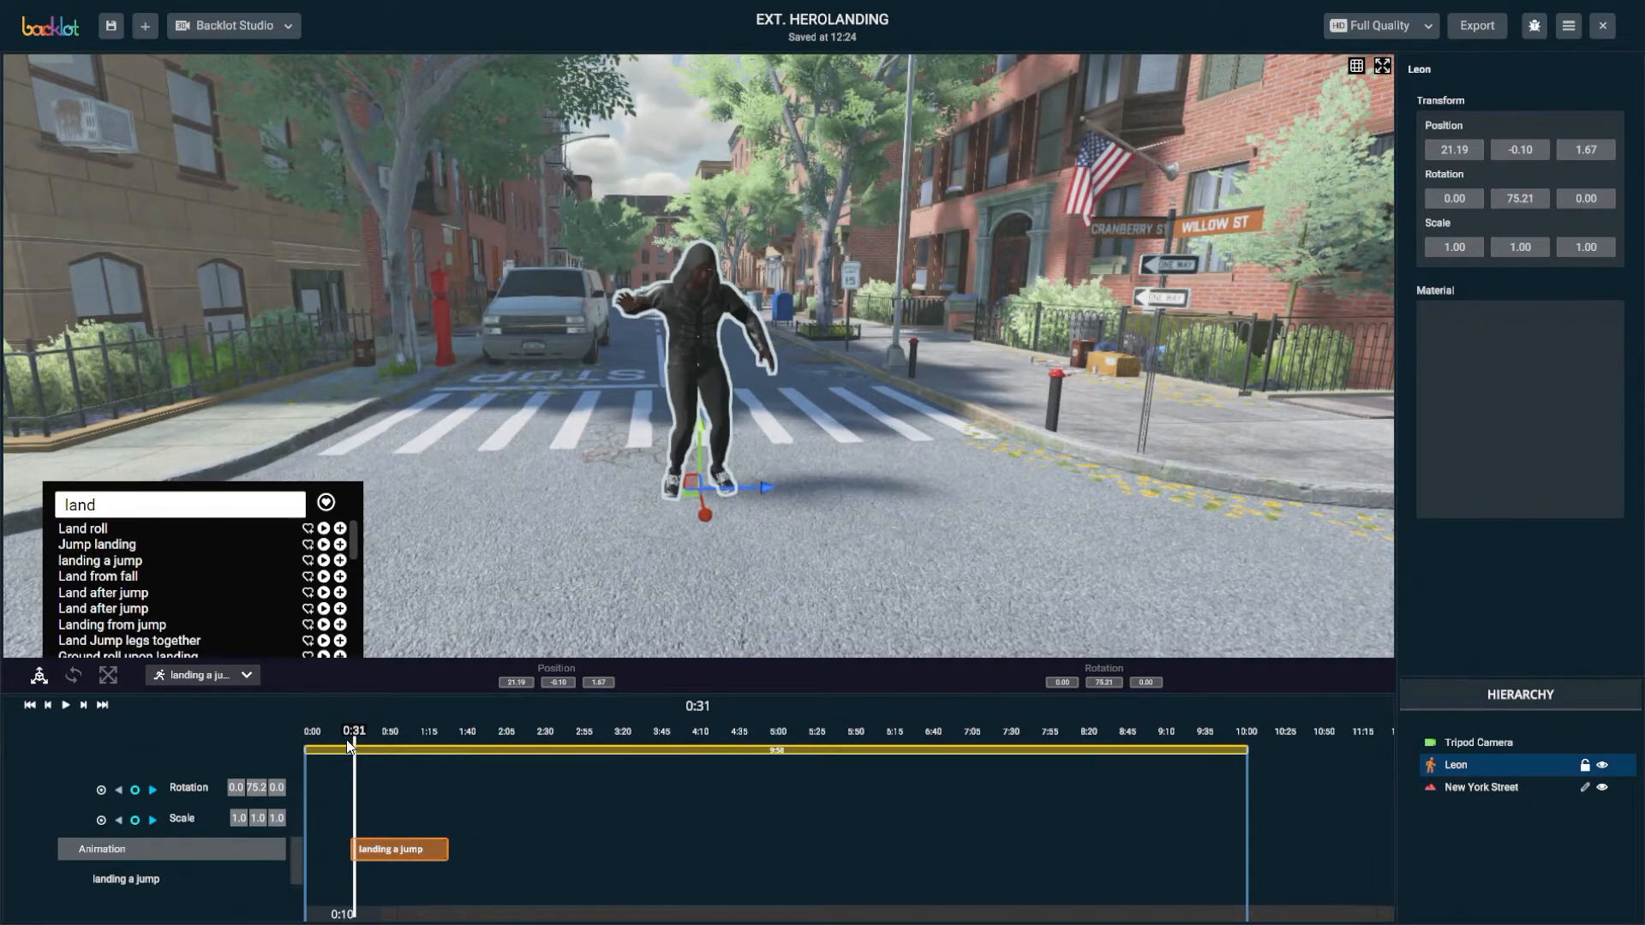
Play back the drop from before the fall to check the landing animation's timing
{"action": "left_click_drag", "start_coordinate": [352, 735], "coordinate": [292, 733]}
{"action": "key", "text": "space"}
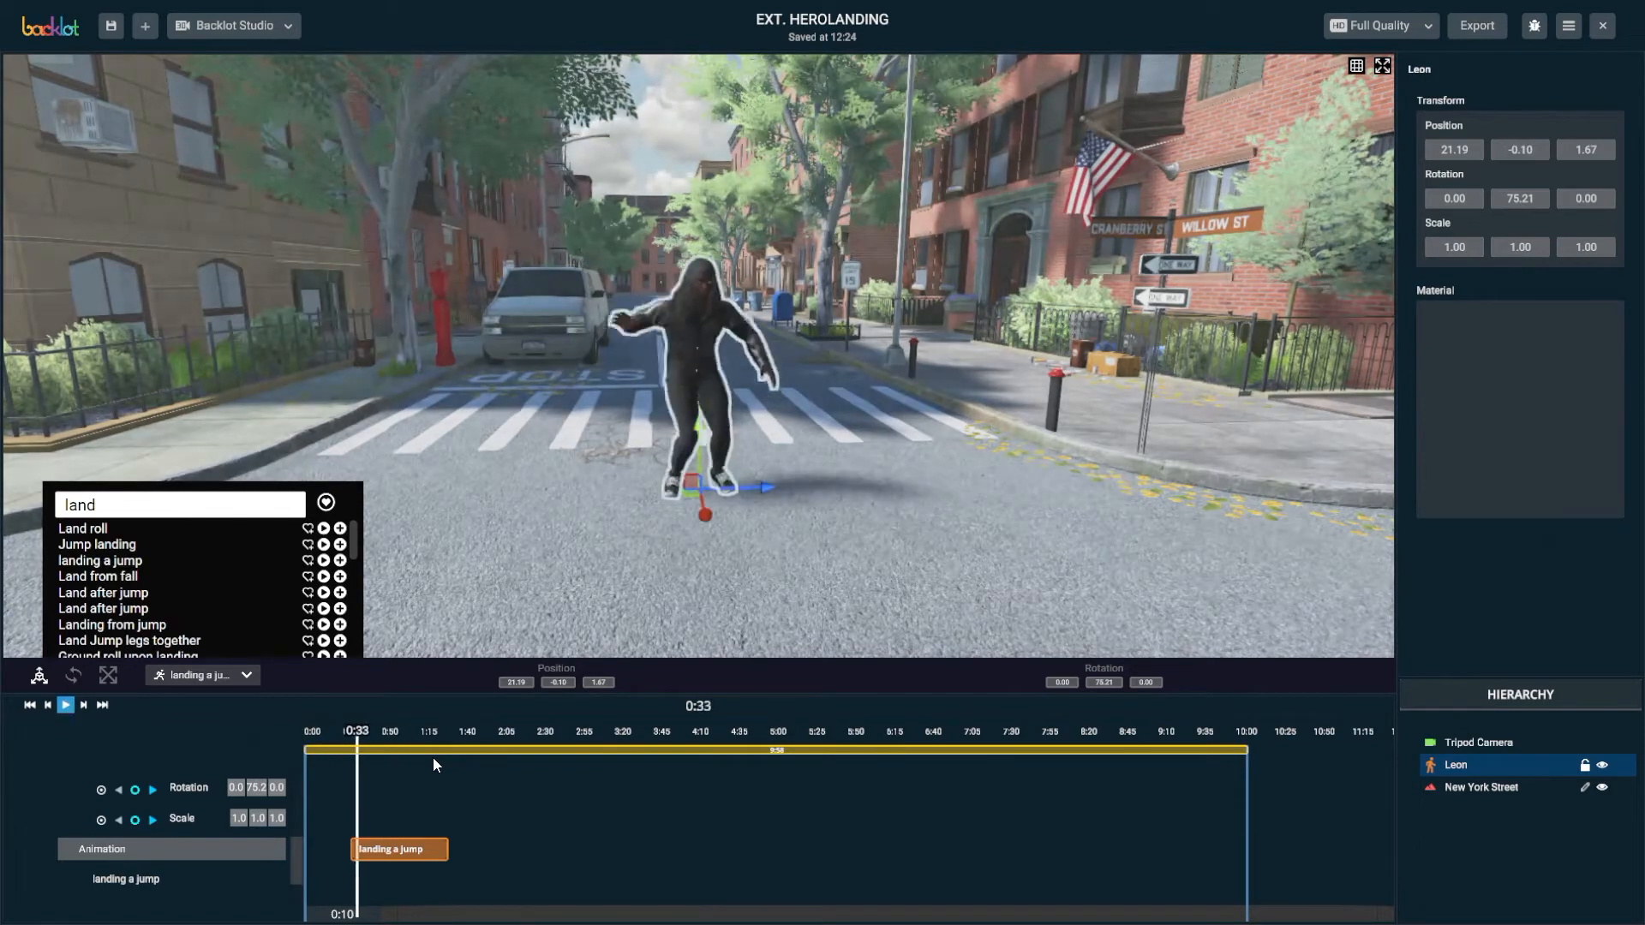
{"action": "left_click", "coordinate": [351, 760]}
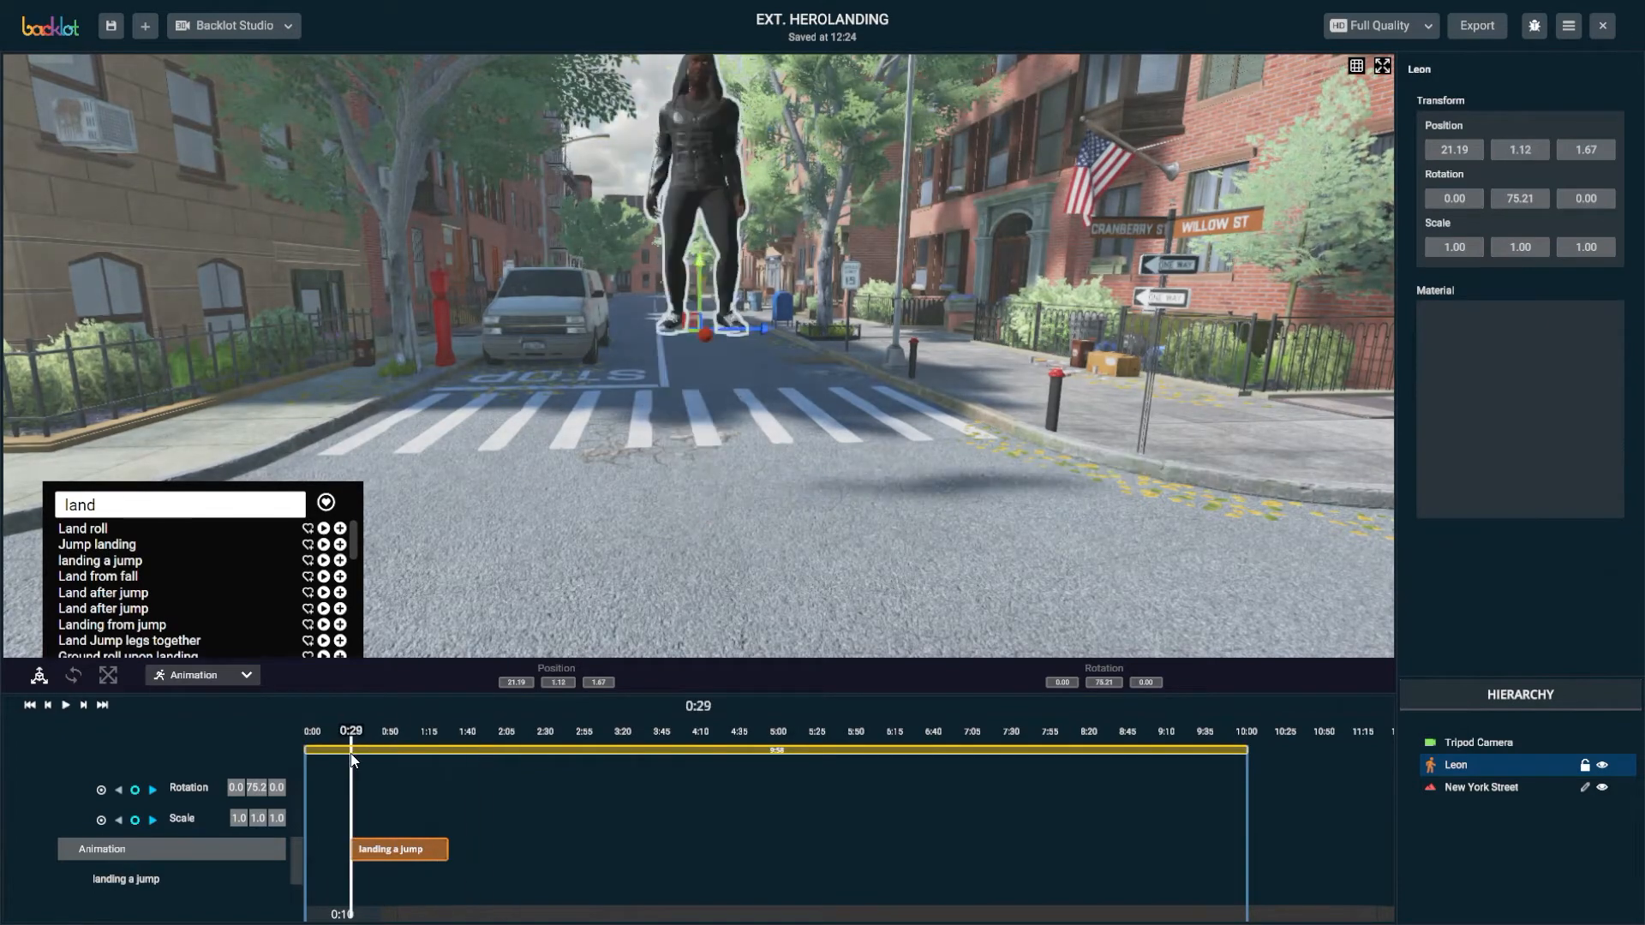
{"action": "mouse_move", "coordinate": [351, 760]}
{"action": "left_mouse_down"}
{"action": "mouse_move", "coordinate": [455, 767]}
{"action": "mouse_move", "coordinate": [322, 774]}
{"action": "left_mouse_up"}
{"action": "key", "text": "space"}
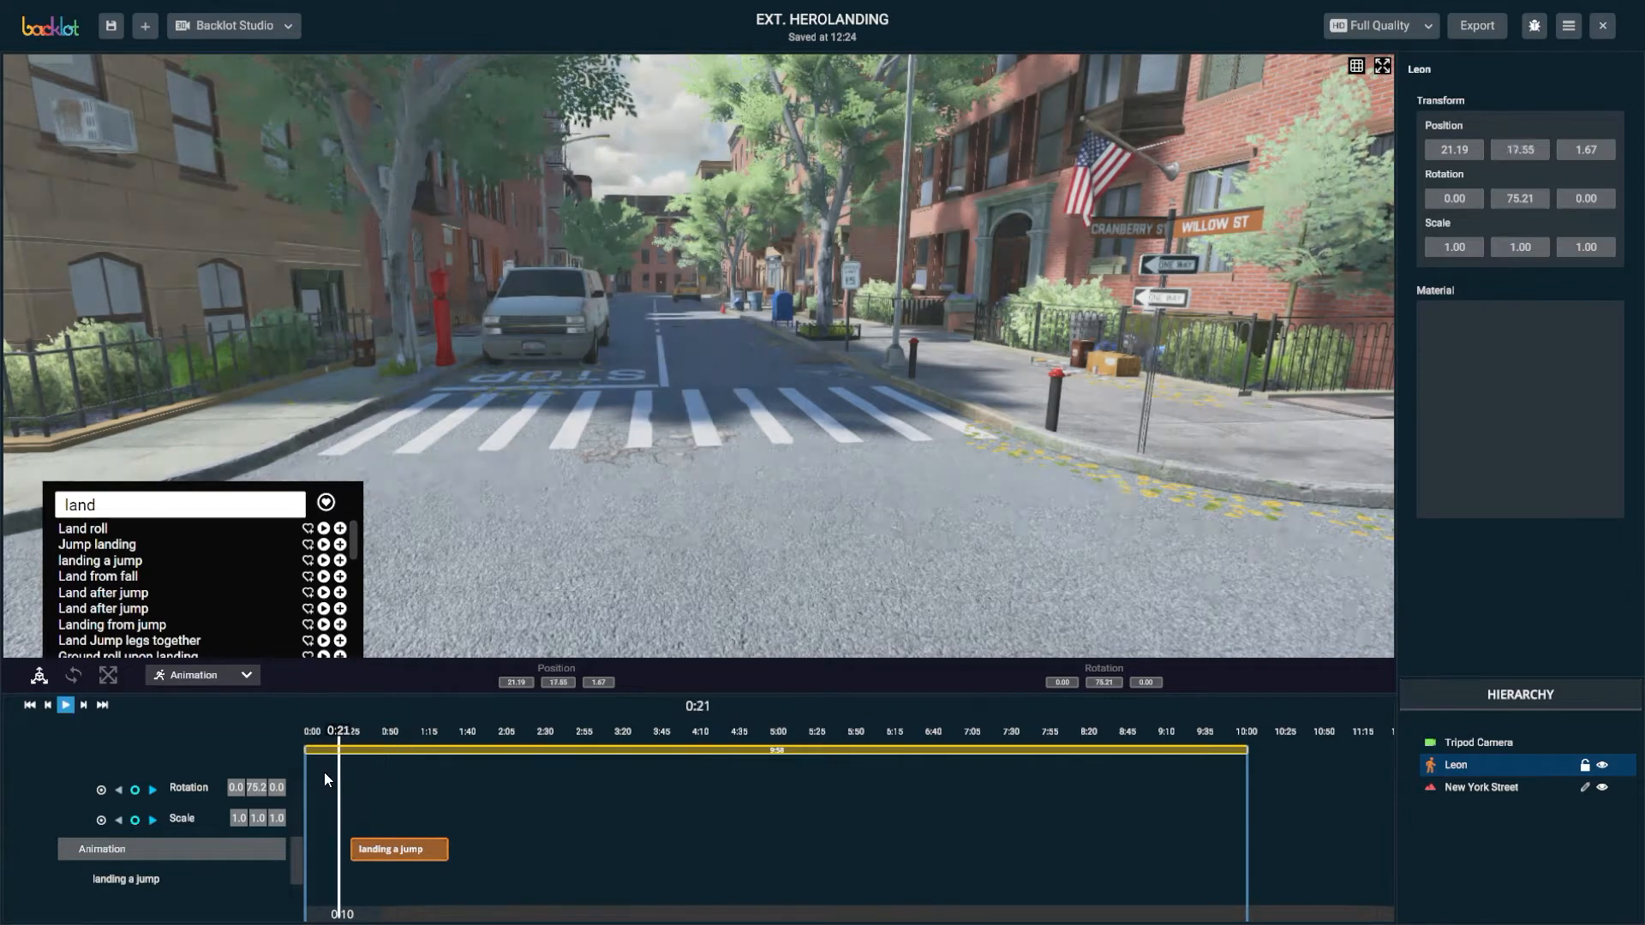
{"action": "key", "text": "space"}
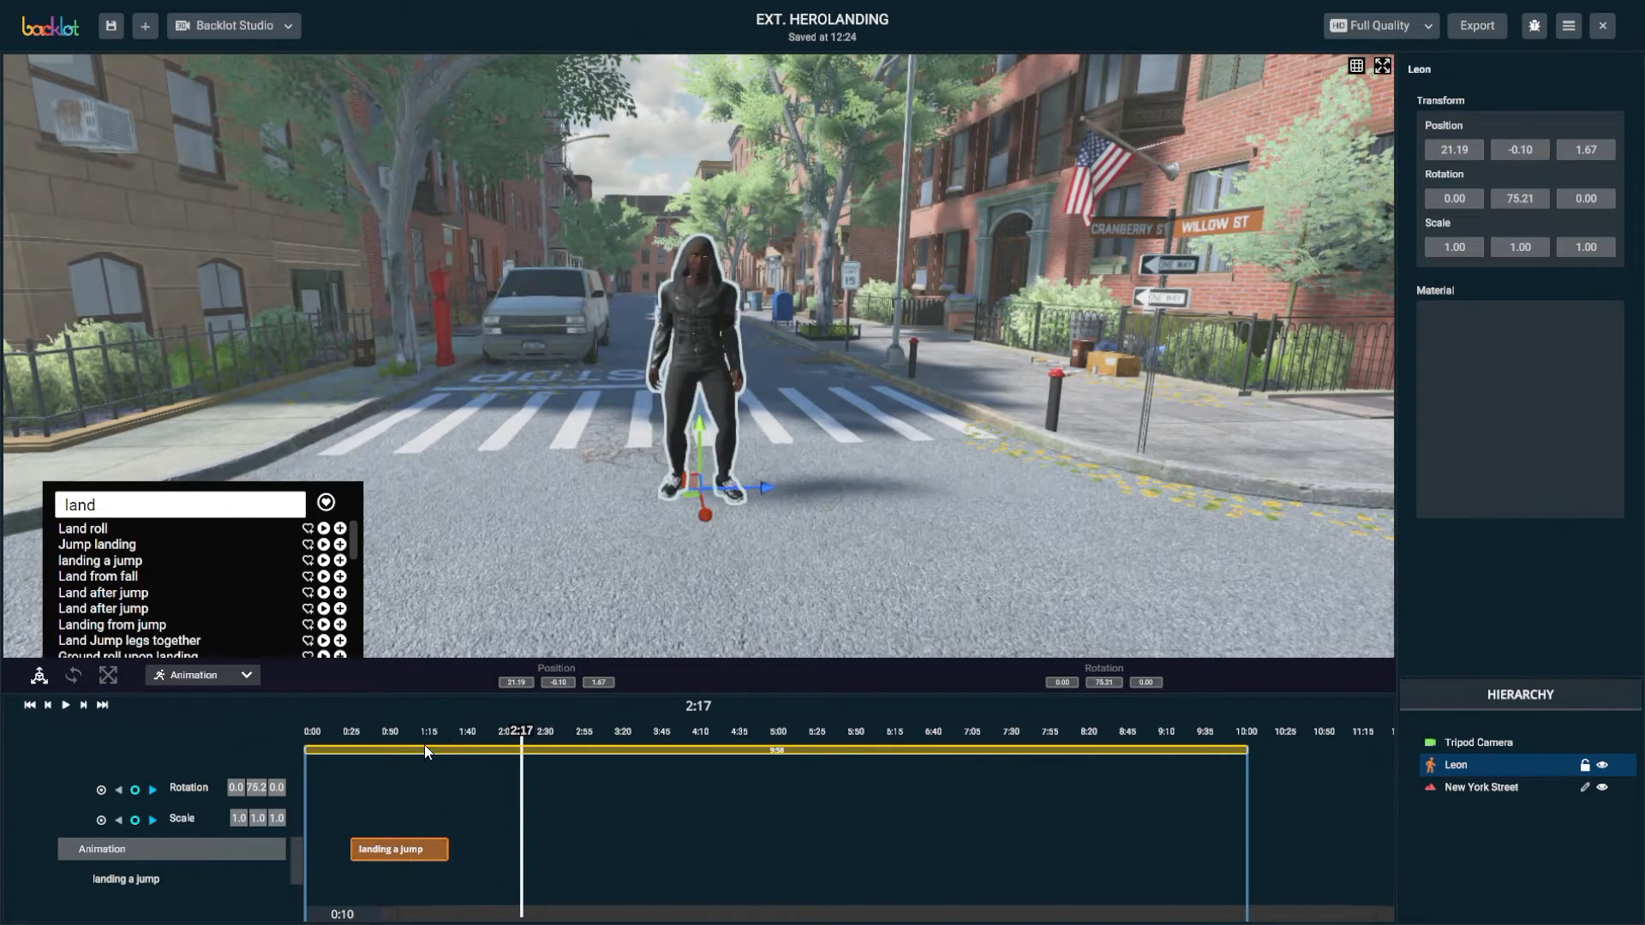
At 1:44, search the animations for "magic" and add the "Idle arm waving" clip to the character
{"action": "left_click_drag", "start_coordinate": [411, 733], "coordinate": [469, 733]}
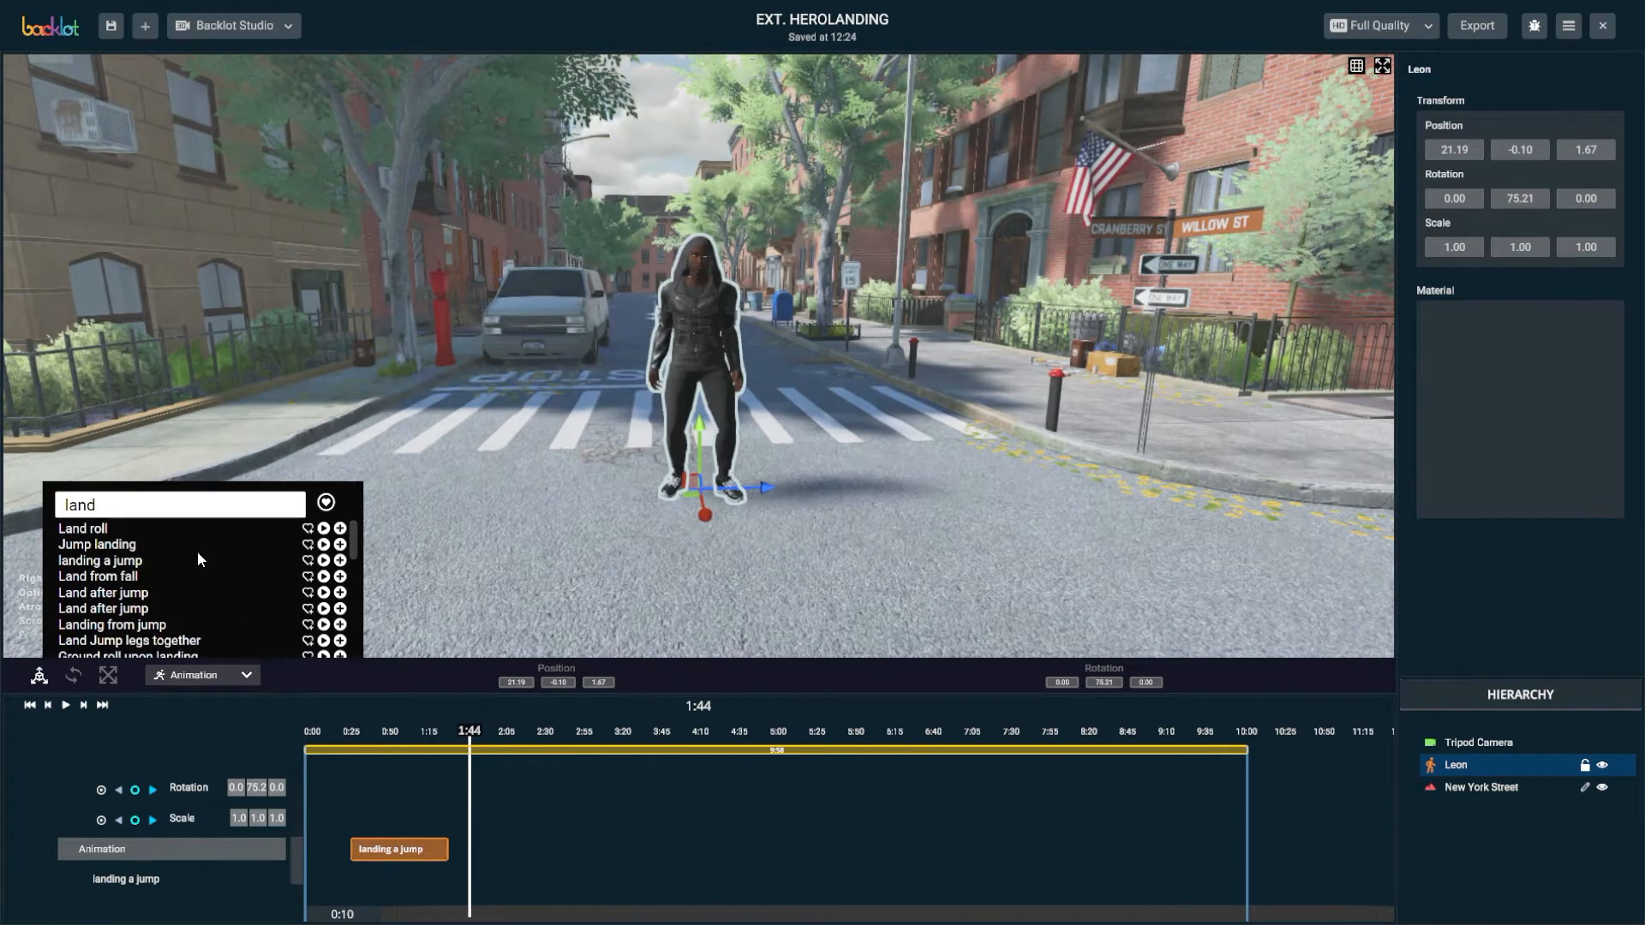
{"action": "double_click", "coordinate": [155, 509]}
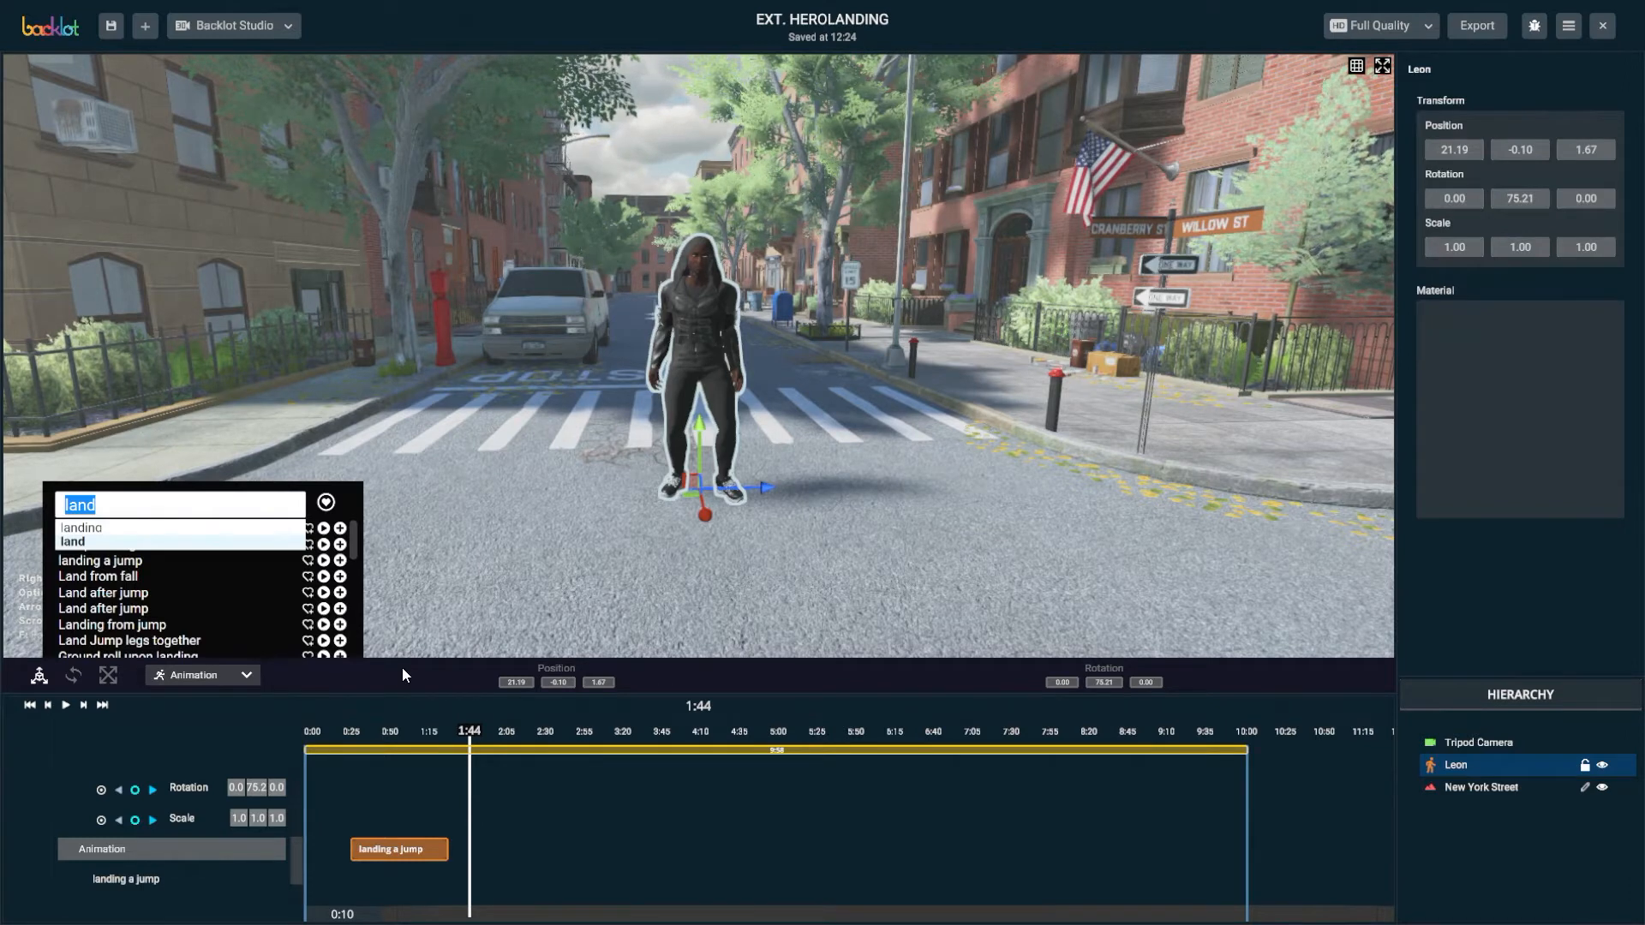
{"action": "type", "text": "mag"}
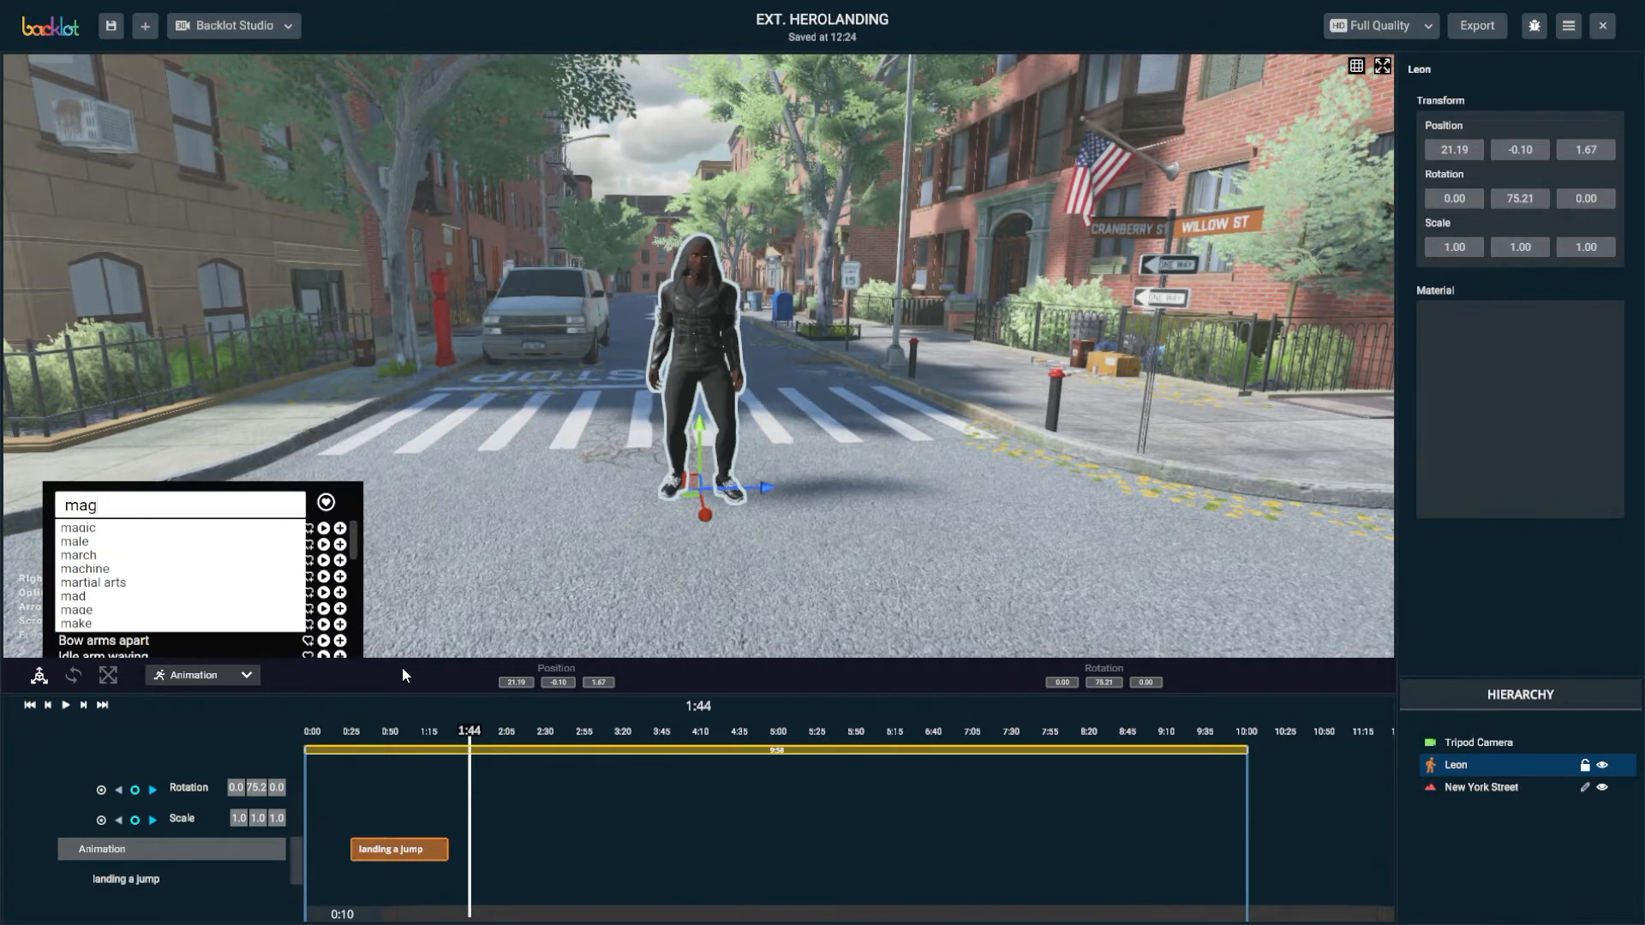
{"action": "type", "text": "ic"}
{"action": "key", "text": "Return"}
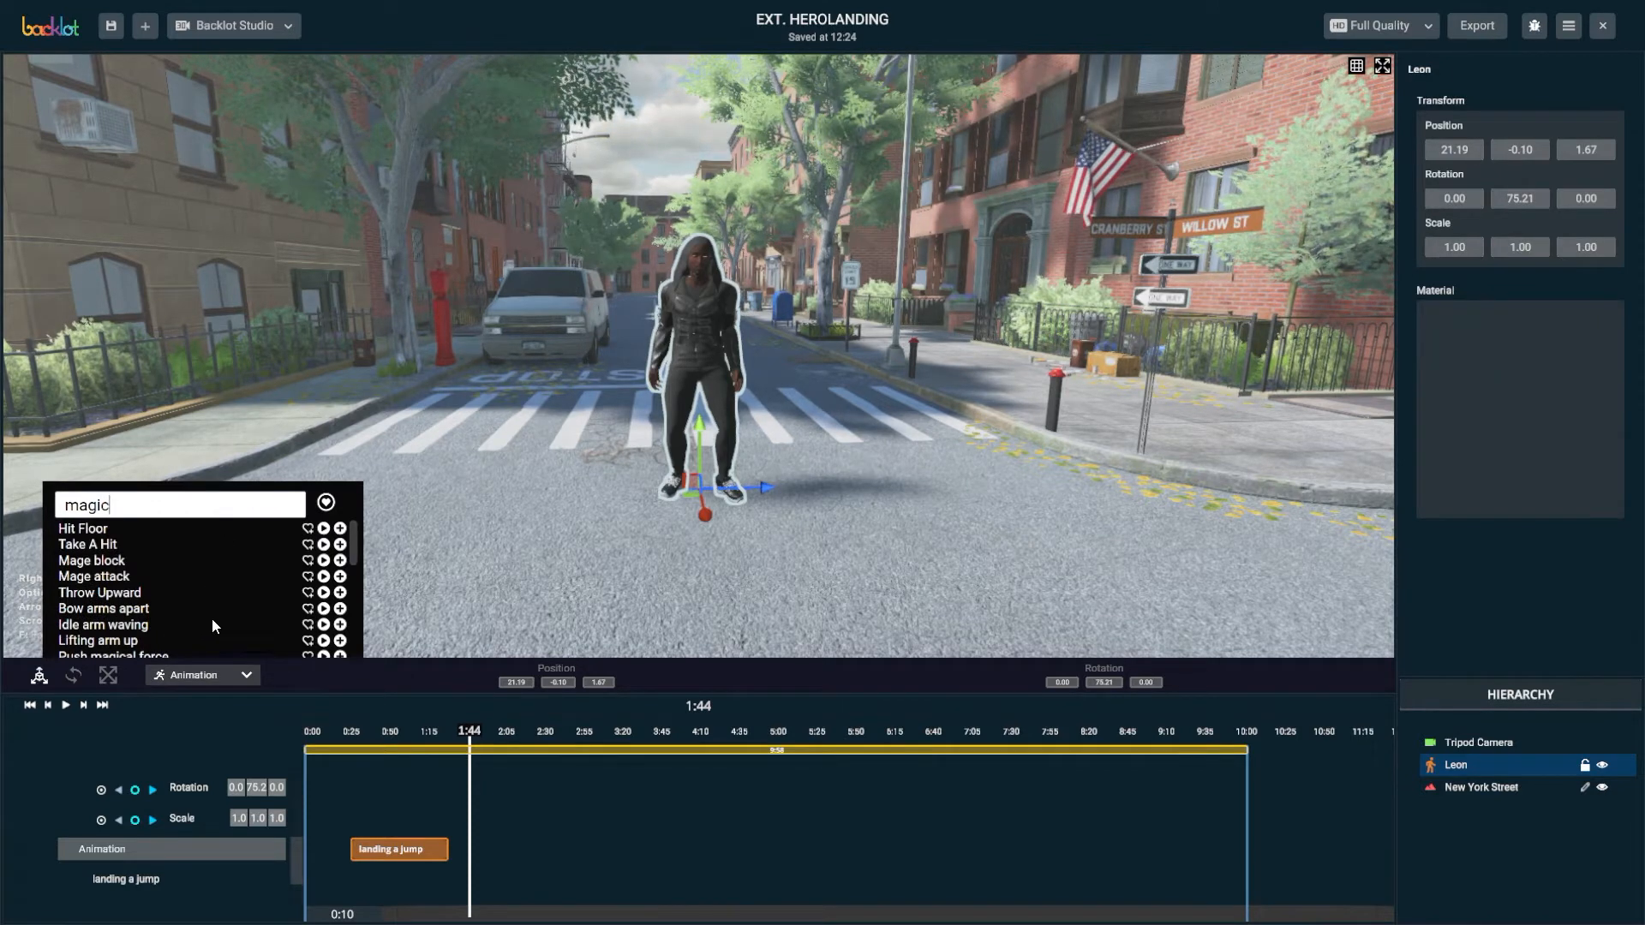
{"action": "left_click", "coordinate": [340, 625]}
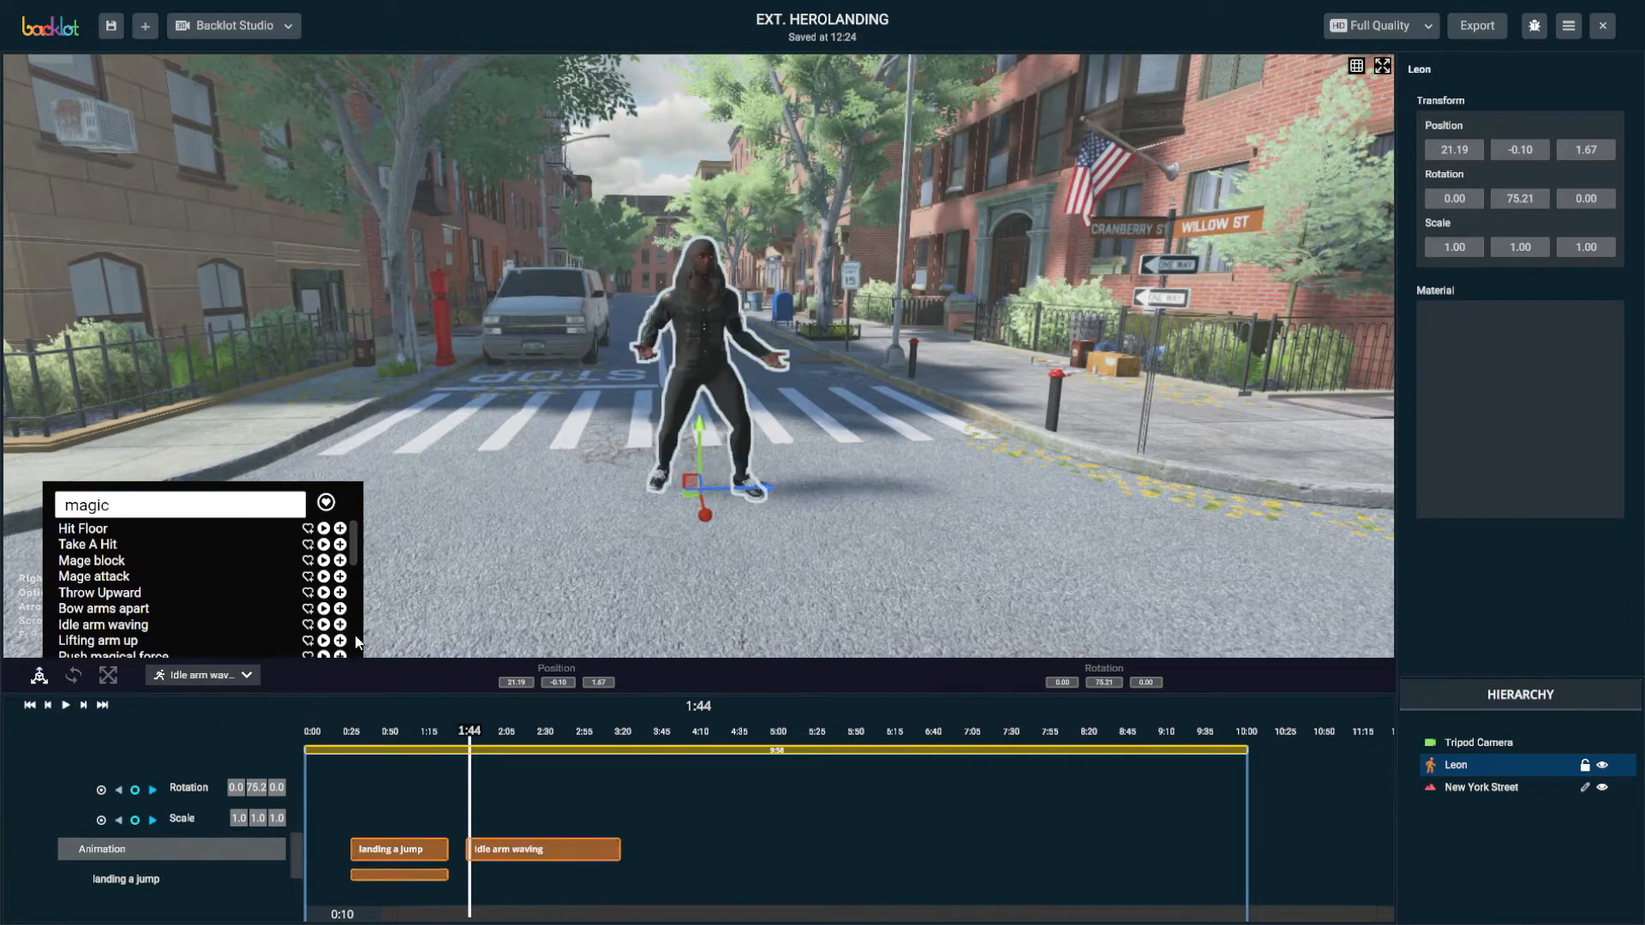
Move the "Idle arm waving" clip earlier so it overlaps the end of the "landing a jump" clip and blends with it
{"action": "left_click_drag", "start_coordinate": [473, 737], "coordinate": [530, 762]}
{"action": "left_click", "coordinate": [498, 847]}
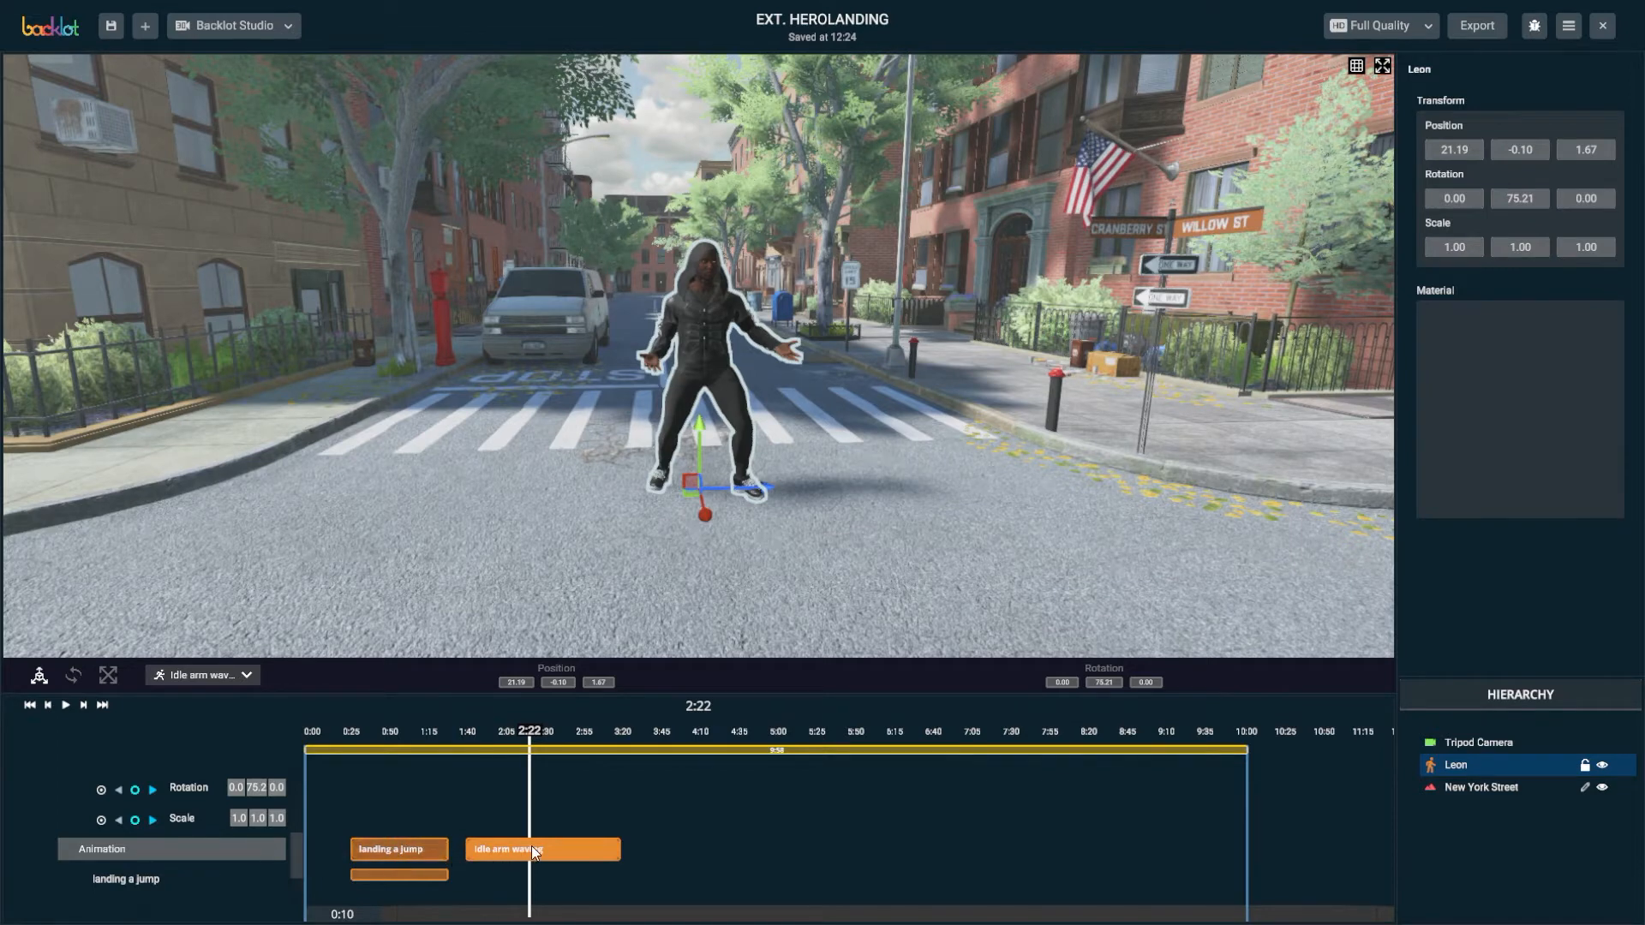
{"action": "left_click_drag", "start_coordinate": [546, 848], "coordinate": [501, 847]}
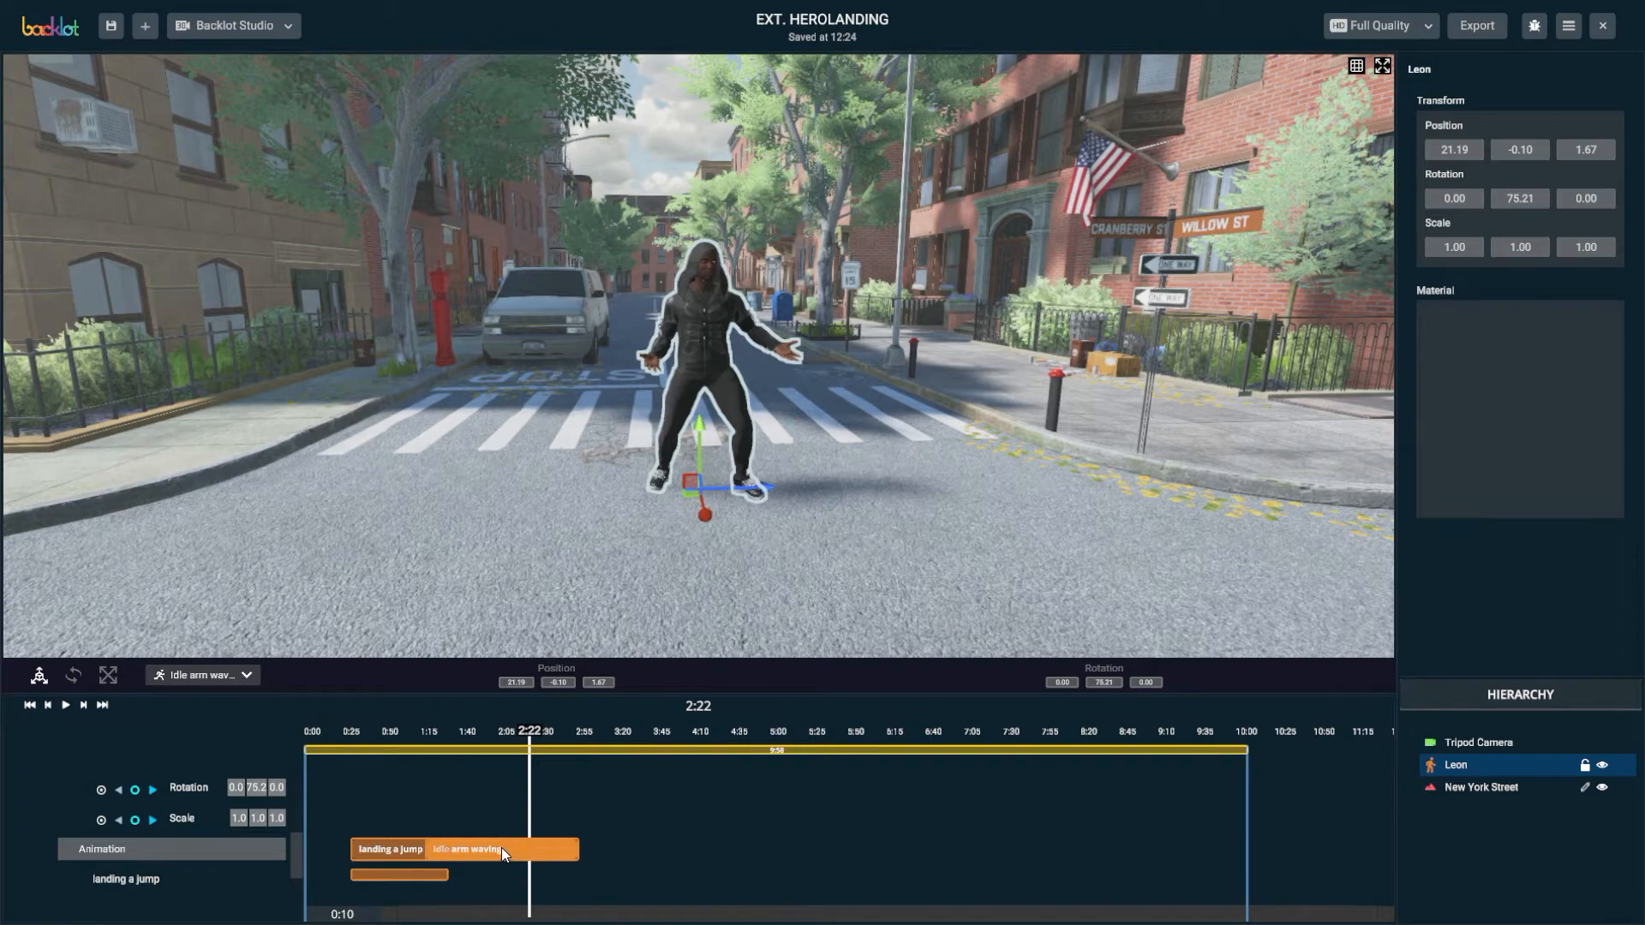
Play back the transition from the landing into the arm-waving idle, starting at 0:14
{"action": "left_click", "coordinate": [394, 731]}
{"action": "left_click_drag", "start_coordinate": [395, 732], "coordinate": [325, 754]}
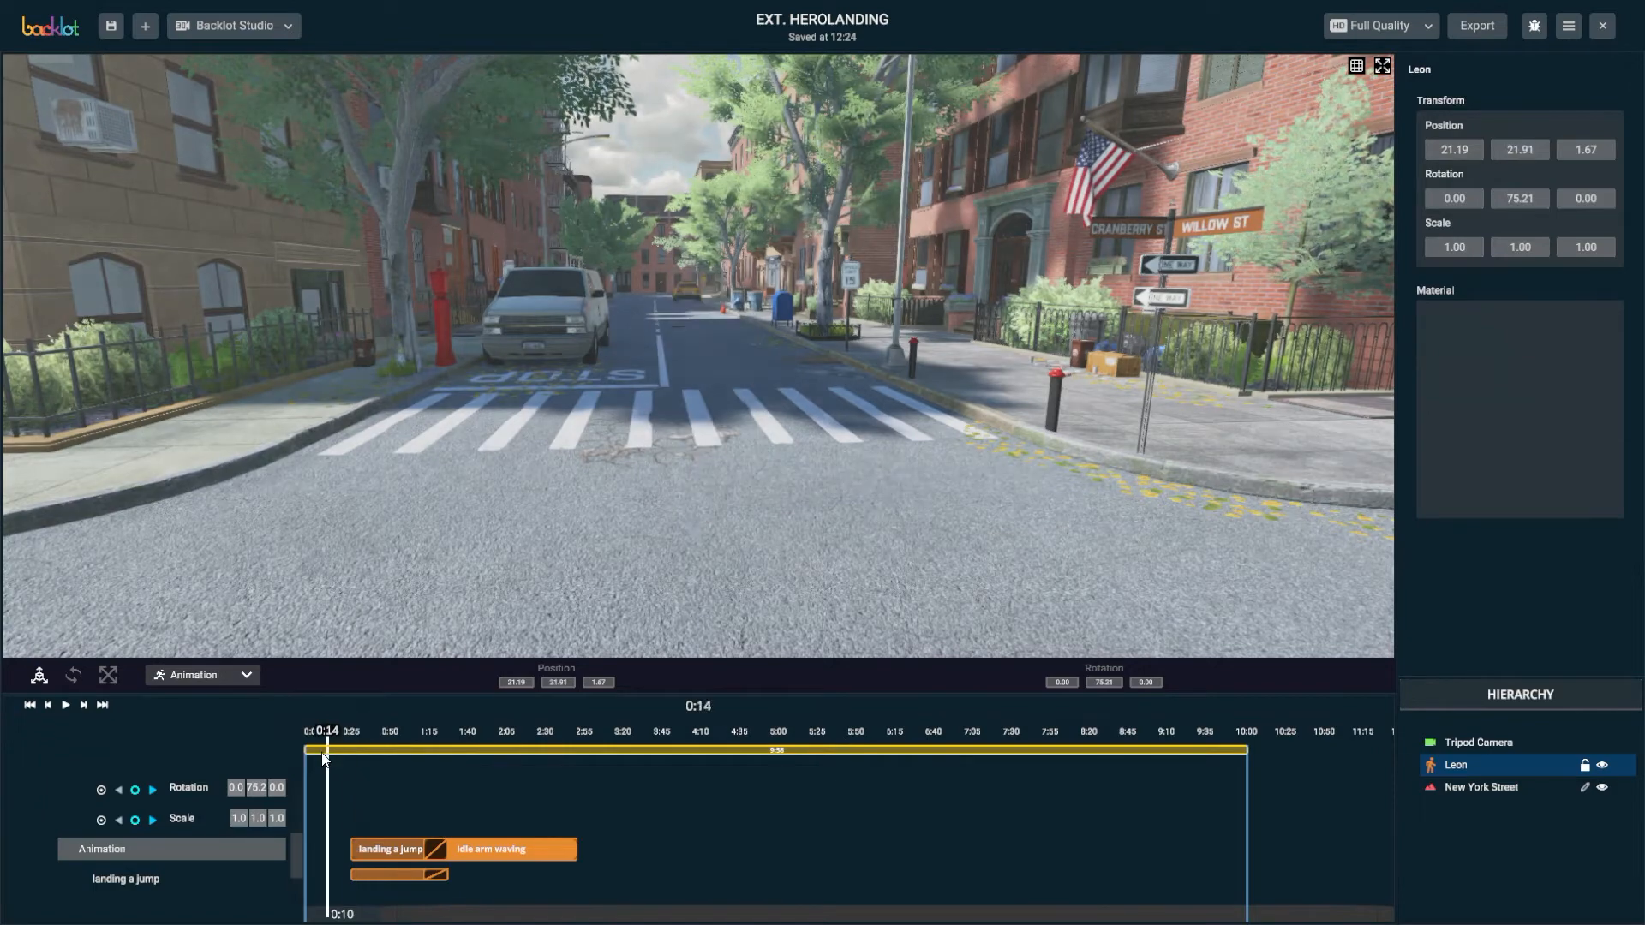
{"action": "key", "text": "space"}
{"action": "key", "text": "space"}
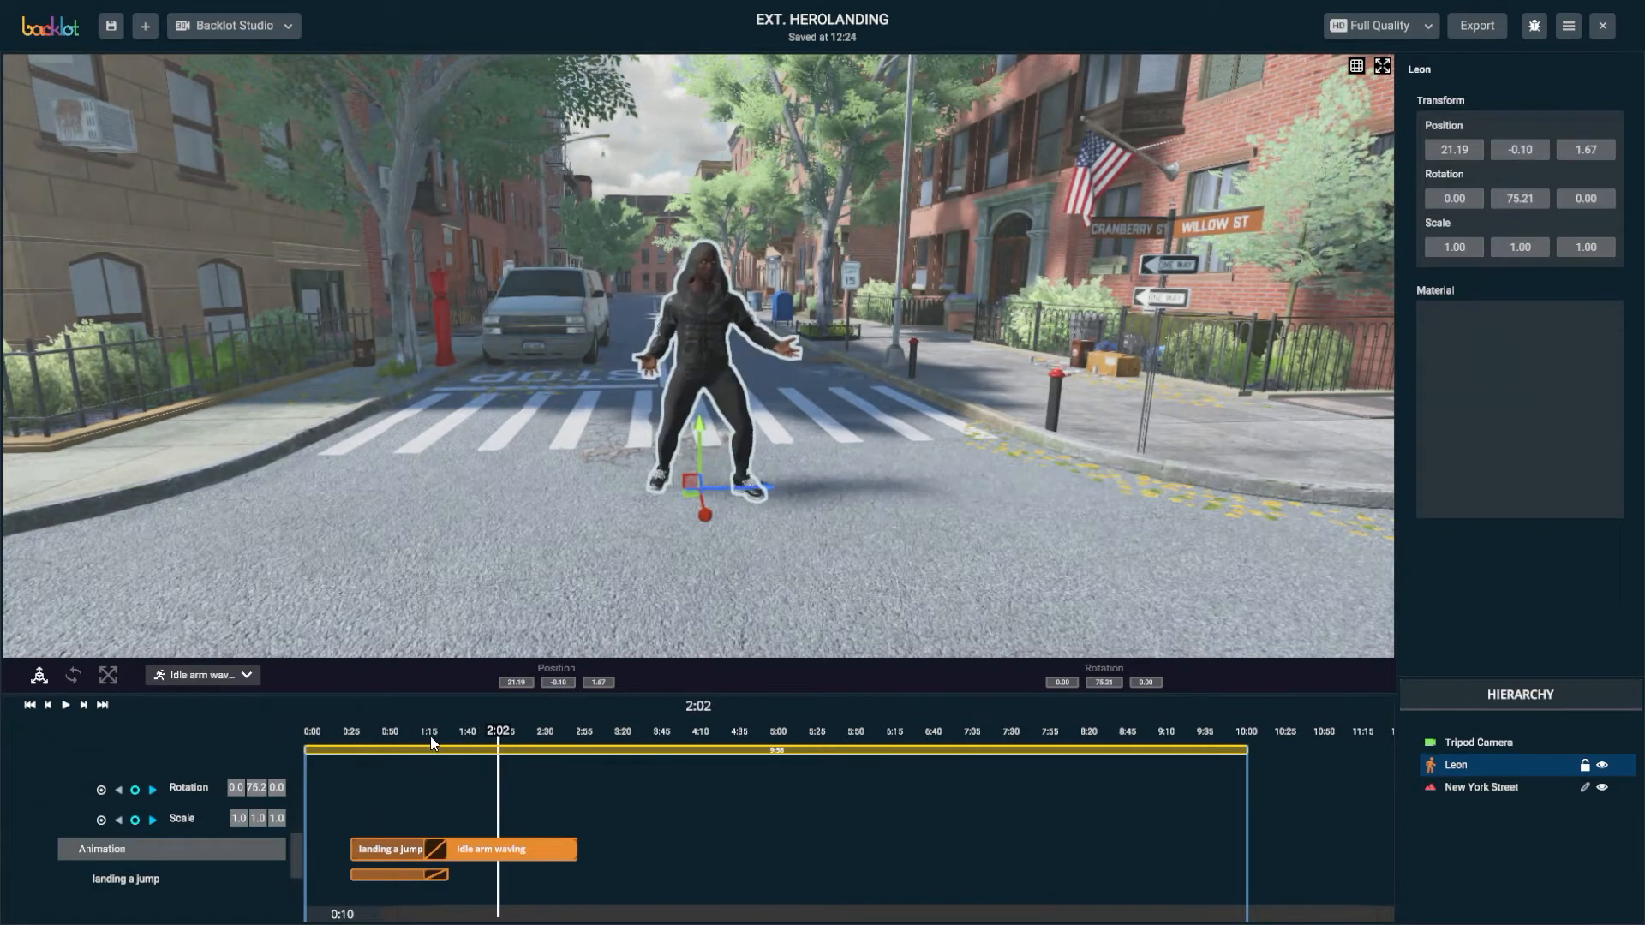
Move the "Idle arm waving" clip earlier to start its blend at about 1:00, and play back the longer transition
{"action": "left_click", "coordinate": [393, 732]}
{"action": "mouse_move", "coordinate": [393, 733]}
{"action": "left_mouse_down"}
{"action": "mouse_move", "coordinate": [341, 729]}
{"action": "mouse_move", "coordinate": [399, 727]}
{"action": "left_mouse_up"}
{"action": "left_click_drag", "start_coordinate": [492, 843], "coordinate": [471, 847]}
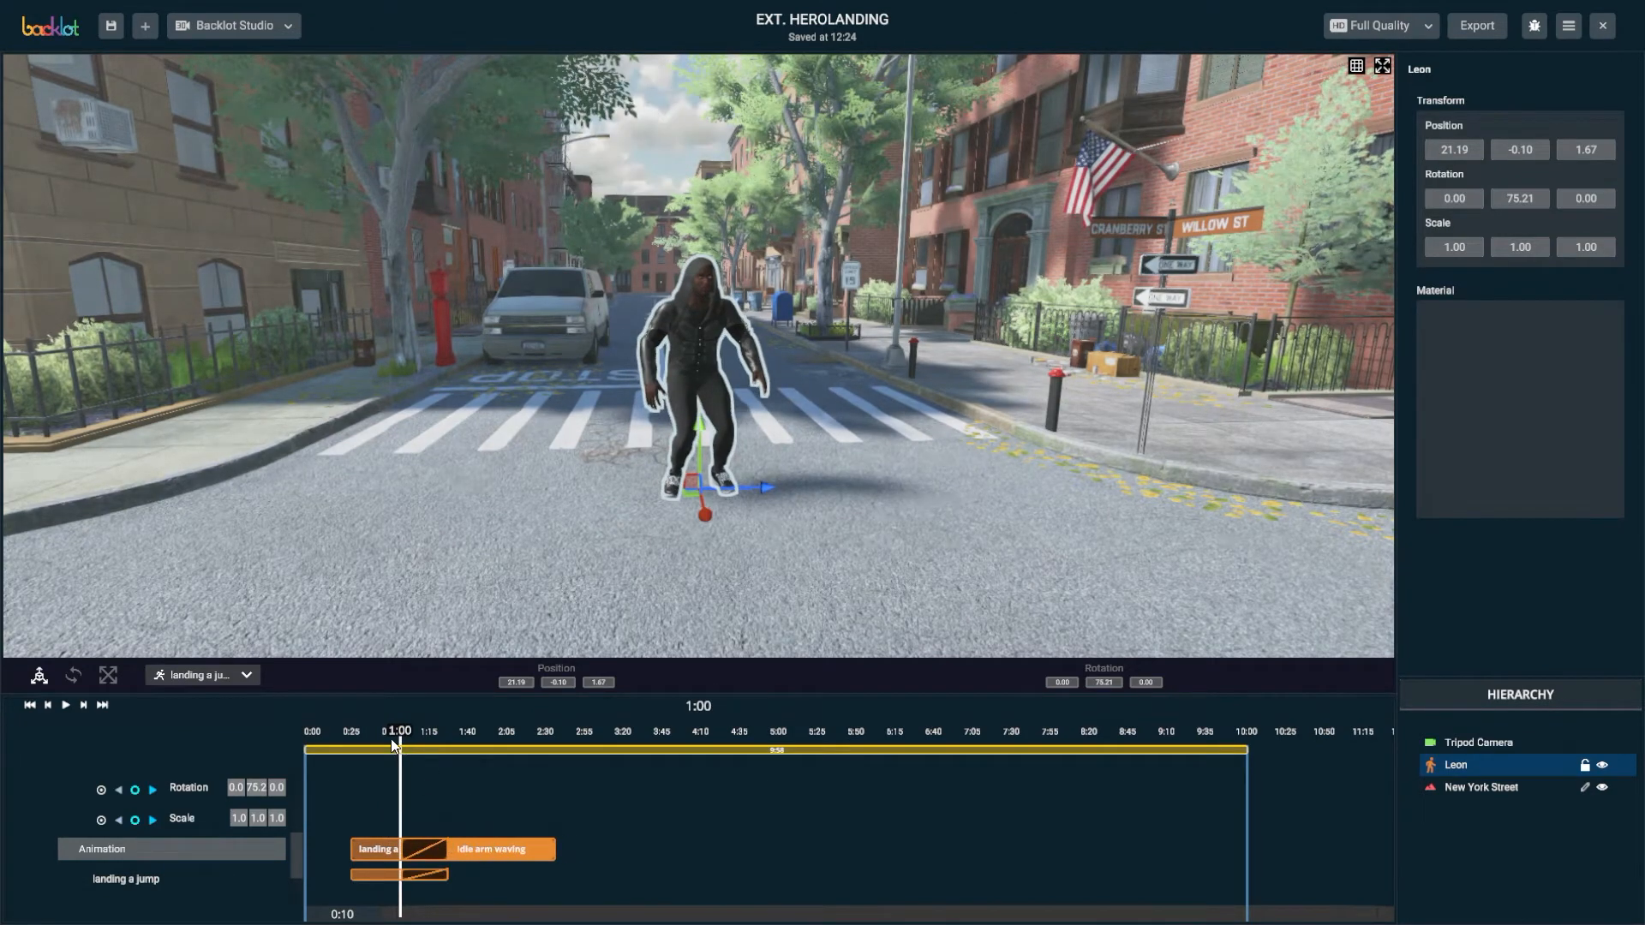
{"action": "left_click_drag", "start_coordinate": [390, 738], "coordinate": [336, 735]}
{"action": "key", "text": "space"}
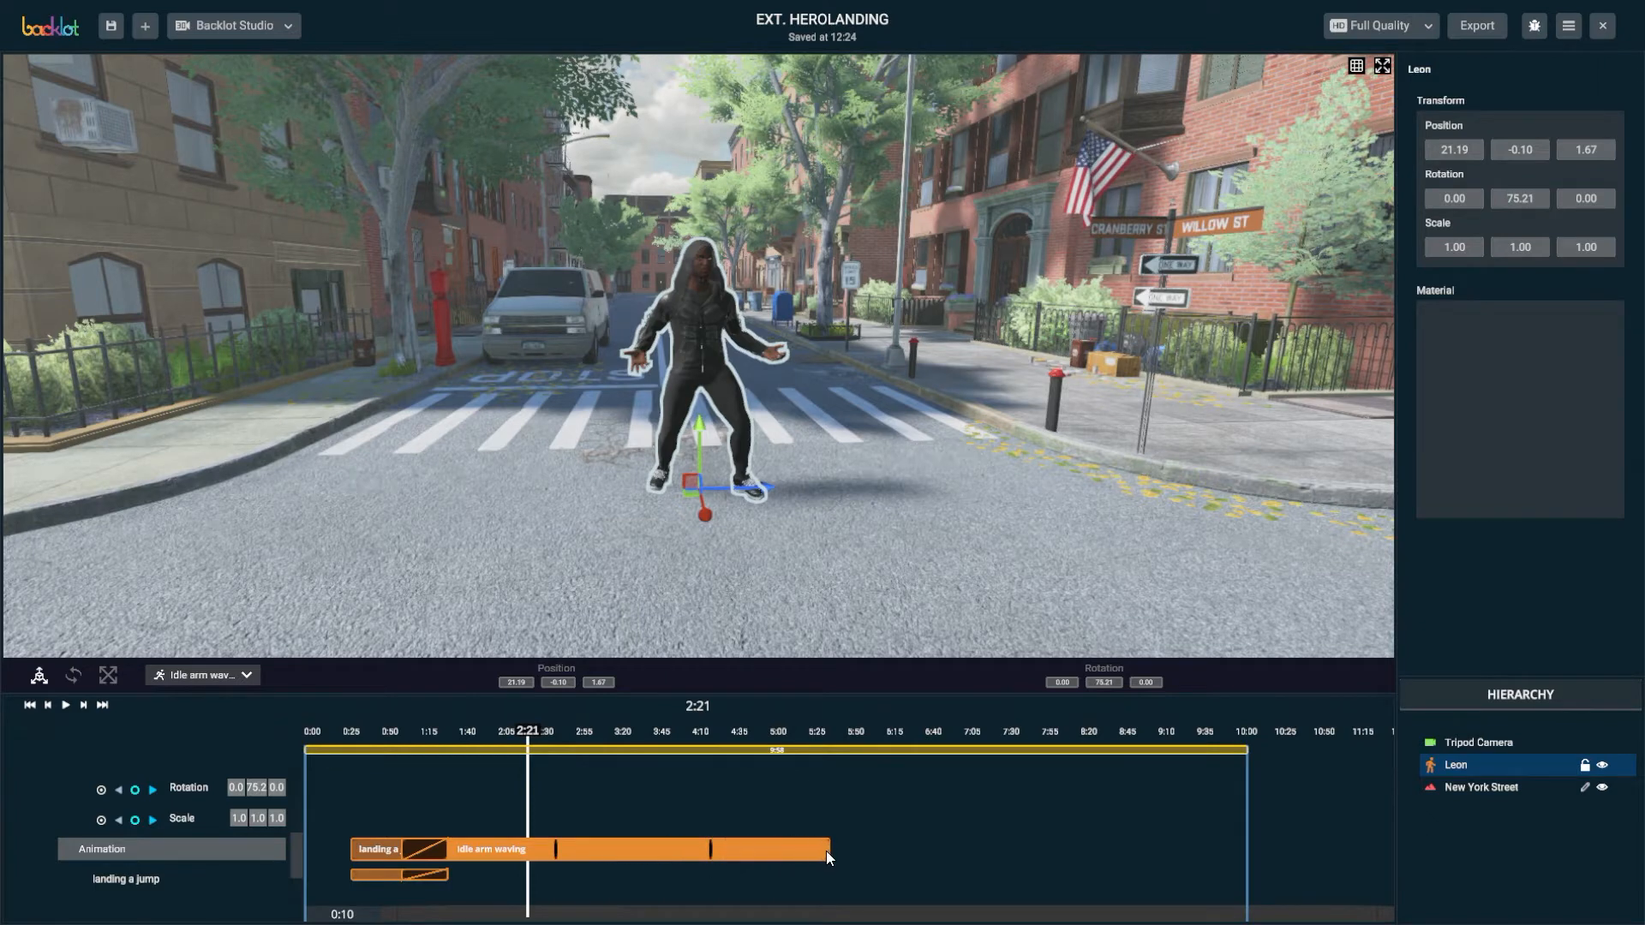
Extend the "Idle arm waving" clip so it loops, then trim its end to about 2:54
{"action": "mouse_move", "coordinate": [826, 851]}
{"action": "left_mouse_down"}
{"action": "mouse_move", "coordinate": [785, 852]}
{"action": "mouse_move", "coordinate": [1010, 826]}
{"action": "mouse_move", "coordinate": [853, 850]}
{"action": "left_mouse_up"}
{"action": "left_click_drag", "start_coordinate": [725, 851], "coordinate": [691, 855]}
{"action": "left_click_drag", "start_coordinate": [518, 735], "coordinate": [578, 744]}
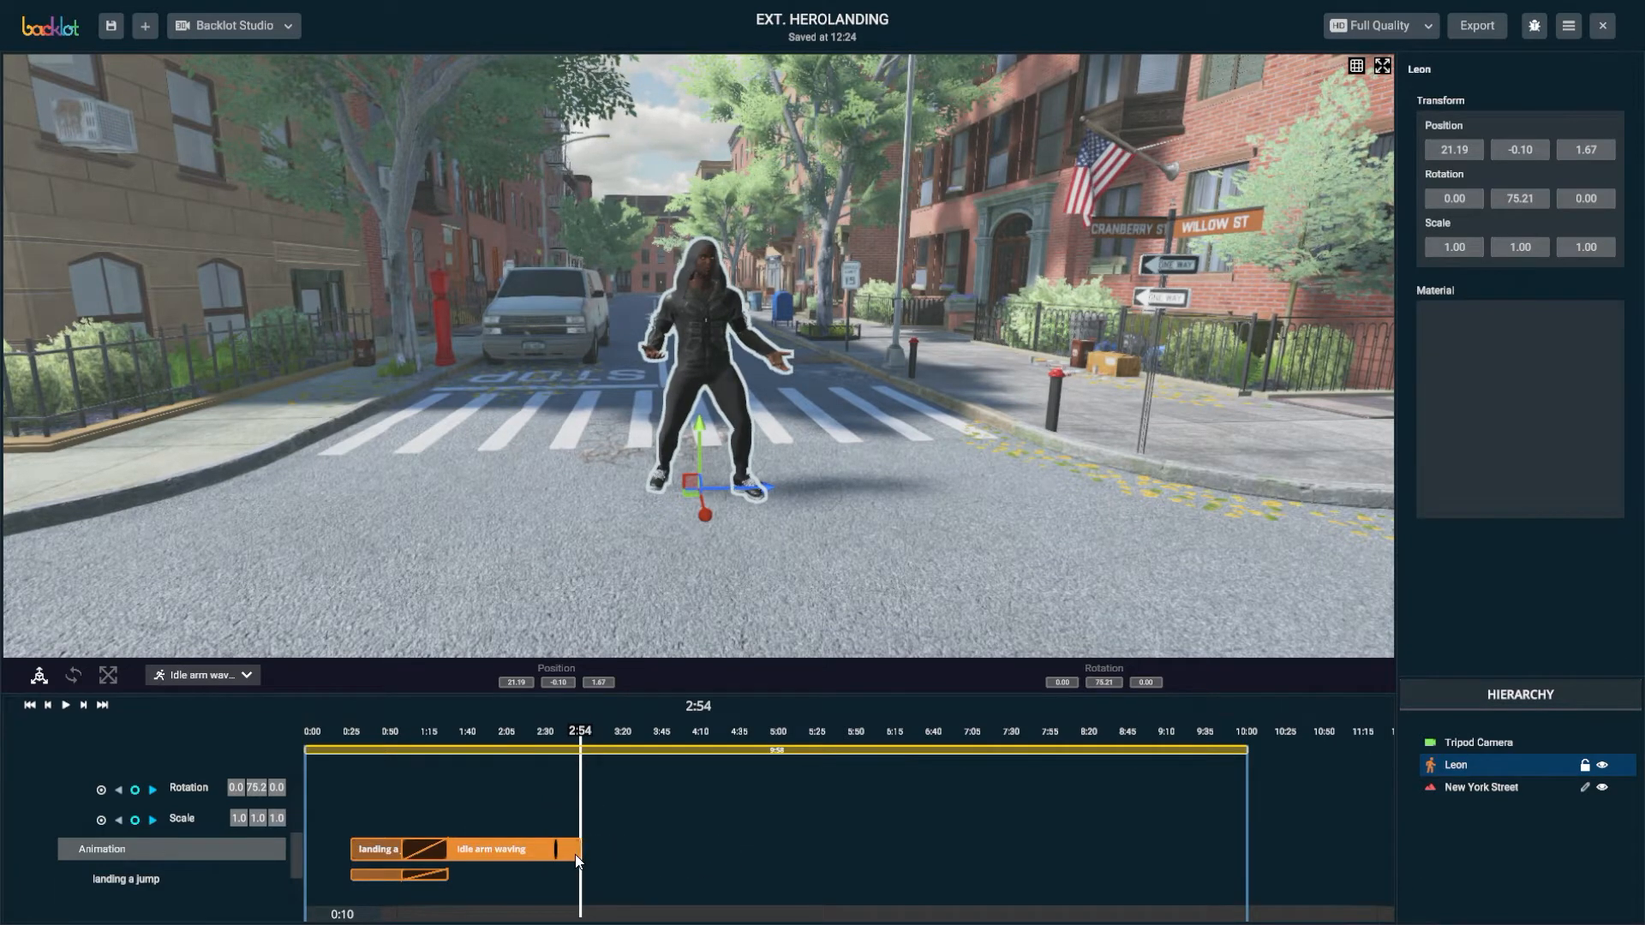
Find "Magic attack levitate" in the magic animations and add it to the character's timeline at 3:01
{"action": "left_click_drag", "start_coordinate": [557, 739], "coordinate": [591, 735]}
{"action": "left_click", "coordinate": [239, 675]}
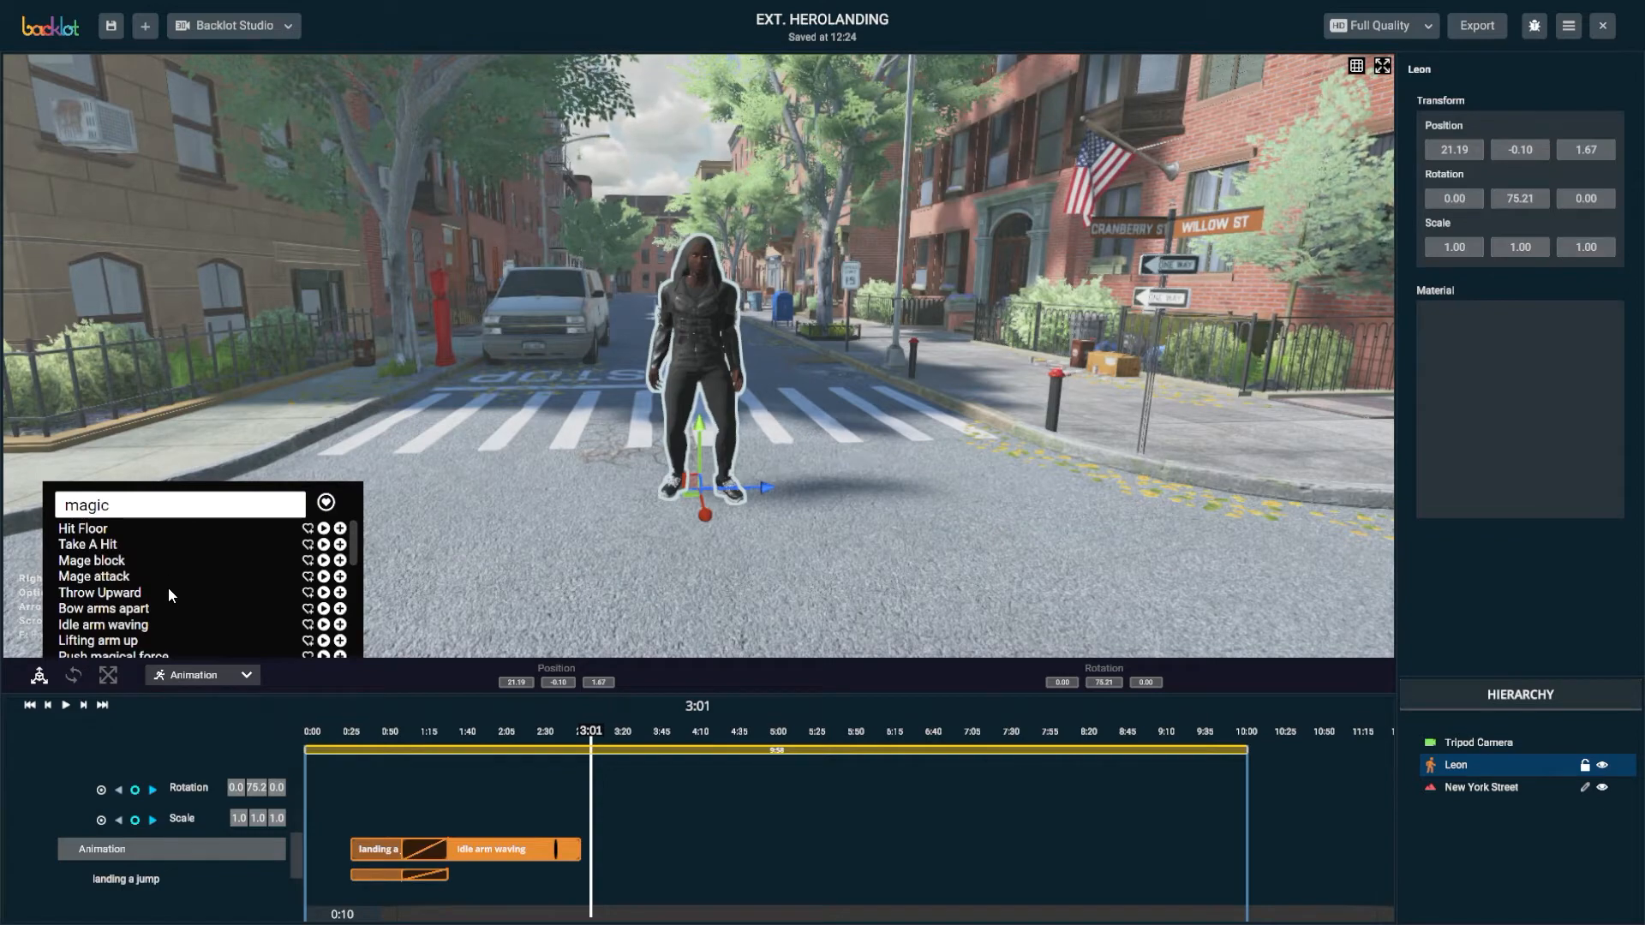
{"action": "scroll", "coordinate": [267, 577], "scroll_direction": "down", "scroll_amount": 3}
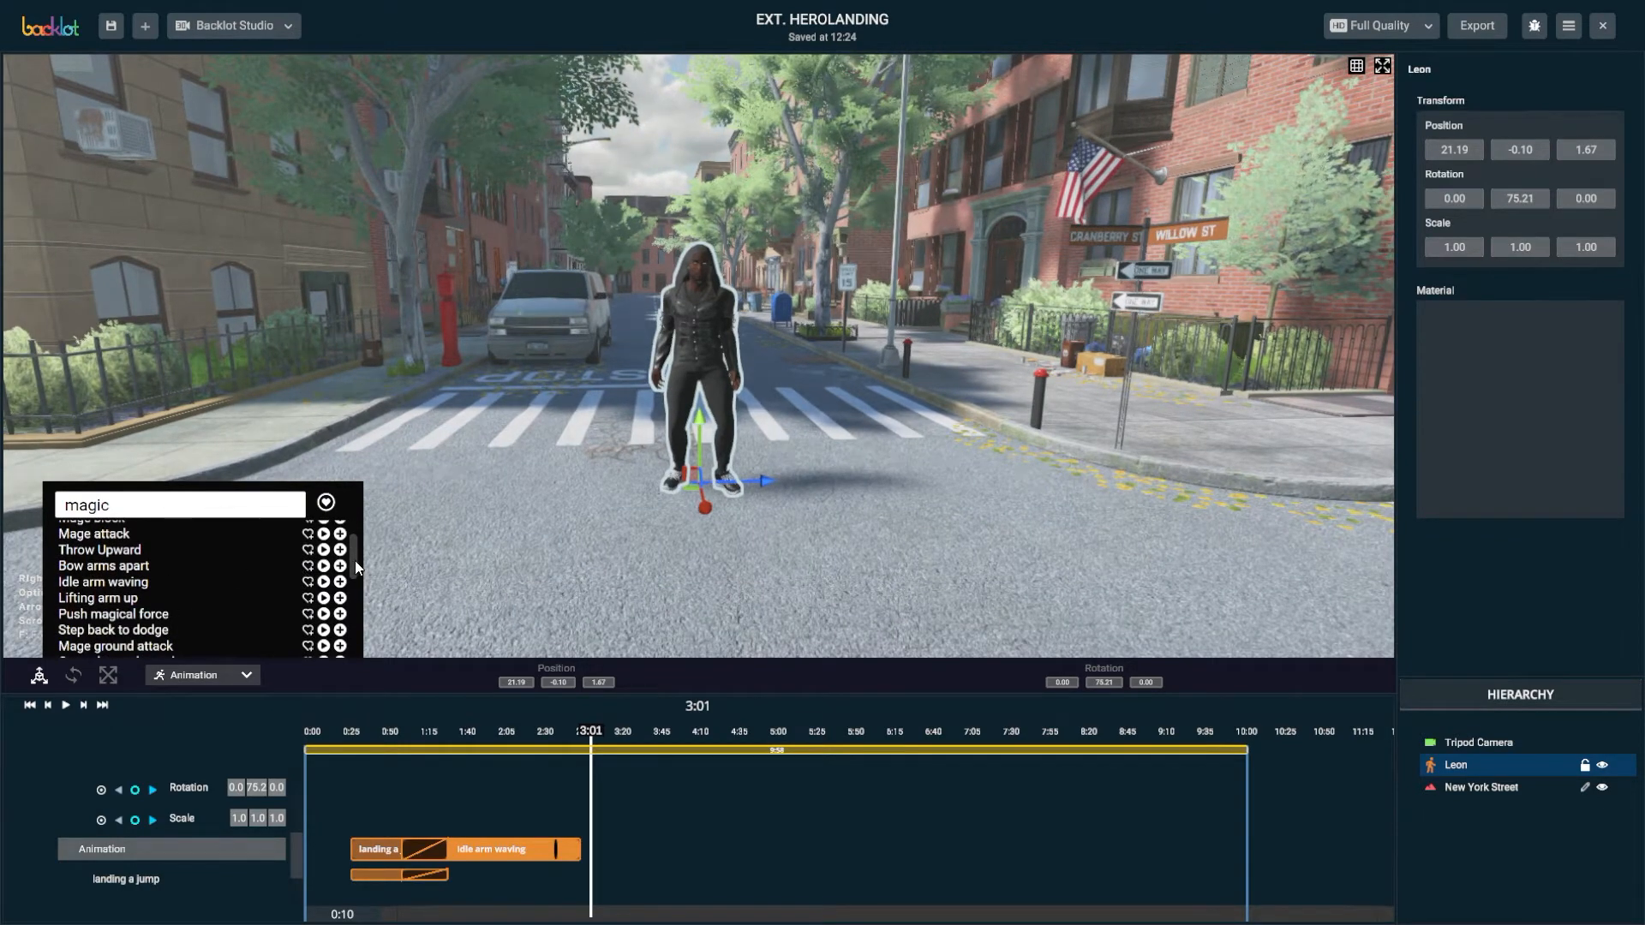
{"action": "left_click_drag", "start_coordinate": [355, 560], "coordinate": [359, 598]}
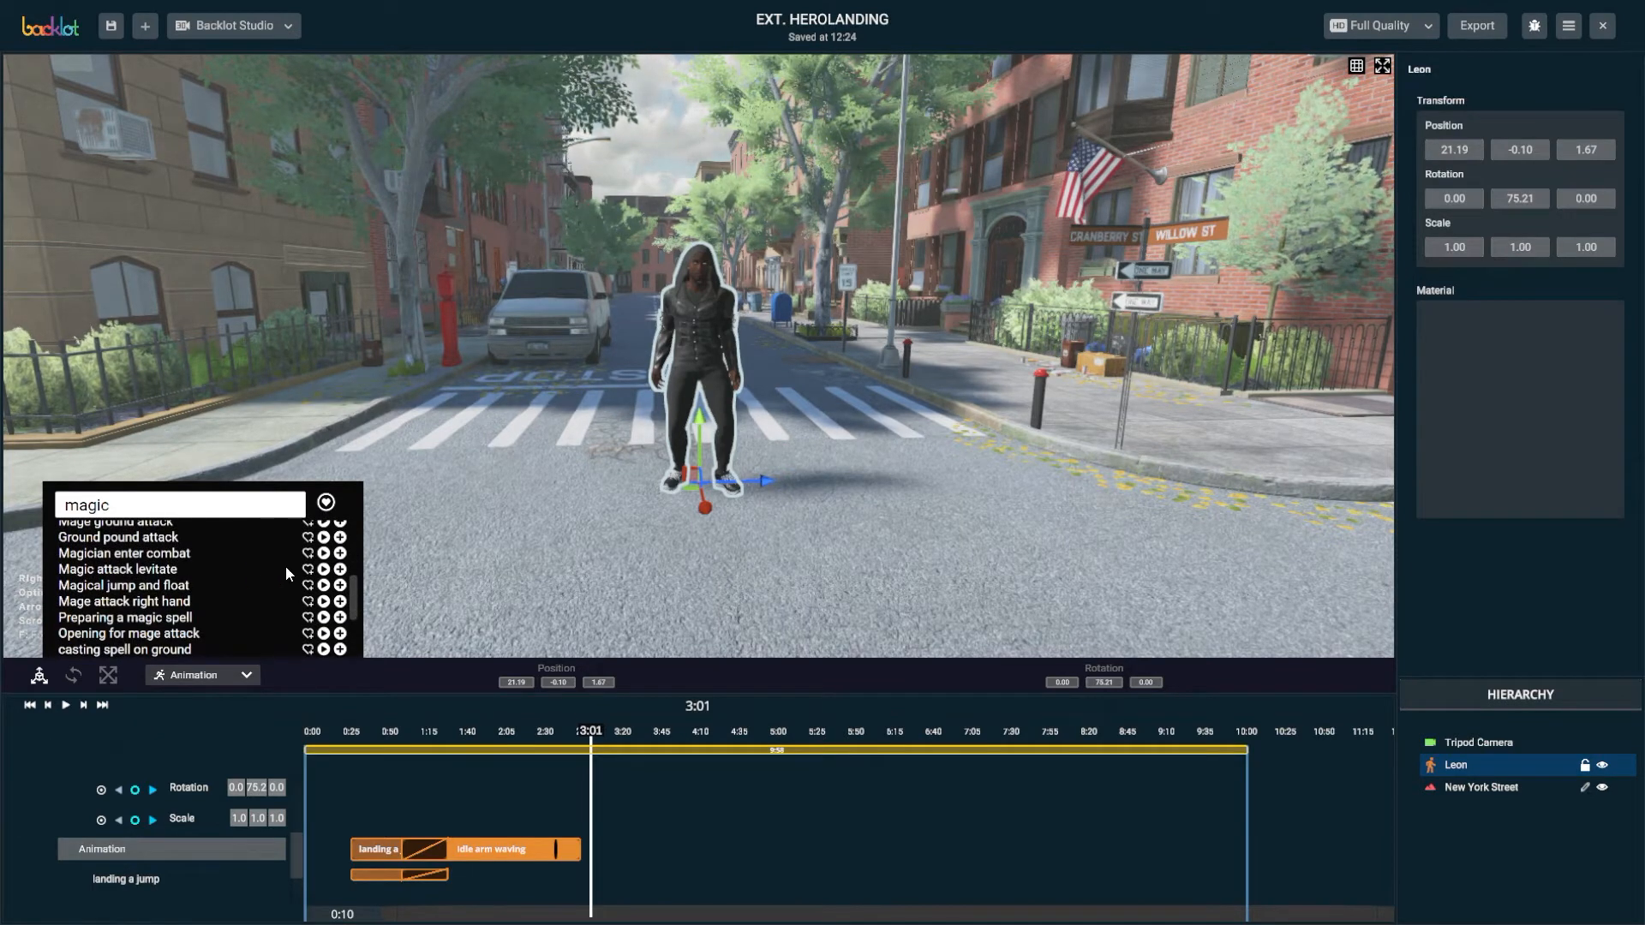
{"action": "left_click", "coordinate": [340, 572]}
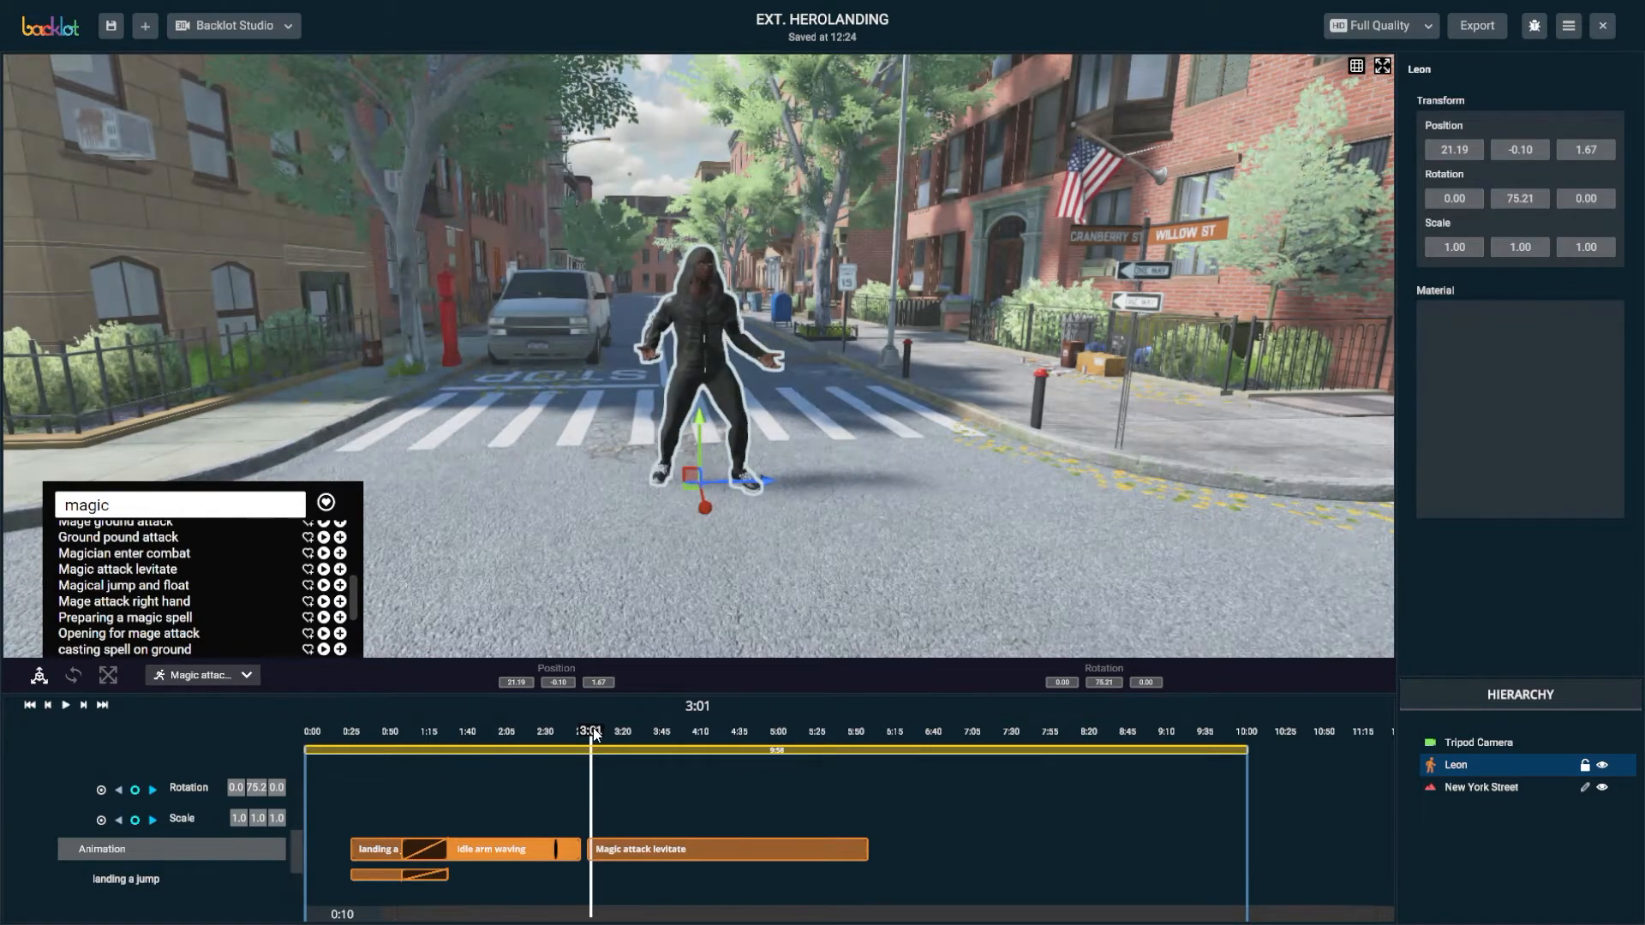
Move the "Magic attack levitate" clip earlier so it blends with the end of "Idle arm waving", and scrub through the result
{"action": "mouse_move", "coordinate": [592, 743]}
{"action": "left_mouse_down"}
{"action": "mouse_move", "coordinate": [668, 754]}
{"action": "mouse_move", "coordinate": [632, 763]}
{"action": "mouse_move", "coordinate": [661, 744]}
{"action": "mouse_move", "coordinate": [772, 750]}
{"action": "mouse_move", "coordinate": [732, 765]}
{"action": "mouse_move", "coordinate": [783, 753]}
{"action": "mouse_move", "coordinate": [722, 752]}
{"action": "mouse_move", "coordinate": [795, 757]}
{"action": "mouse_move", "coordinate": [706, 758]}
{"action": "mouse_move", "coordinate": [845, 734]}
{"action": "mouse_move", "coordinate": [509, 766]}
{"action": "mouse_move", "coordinate": [600, 751]}
{"action": "left_mouse_up"}
{"action": "left_click", "coordinate": [624, 847]}
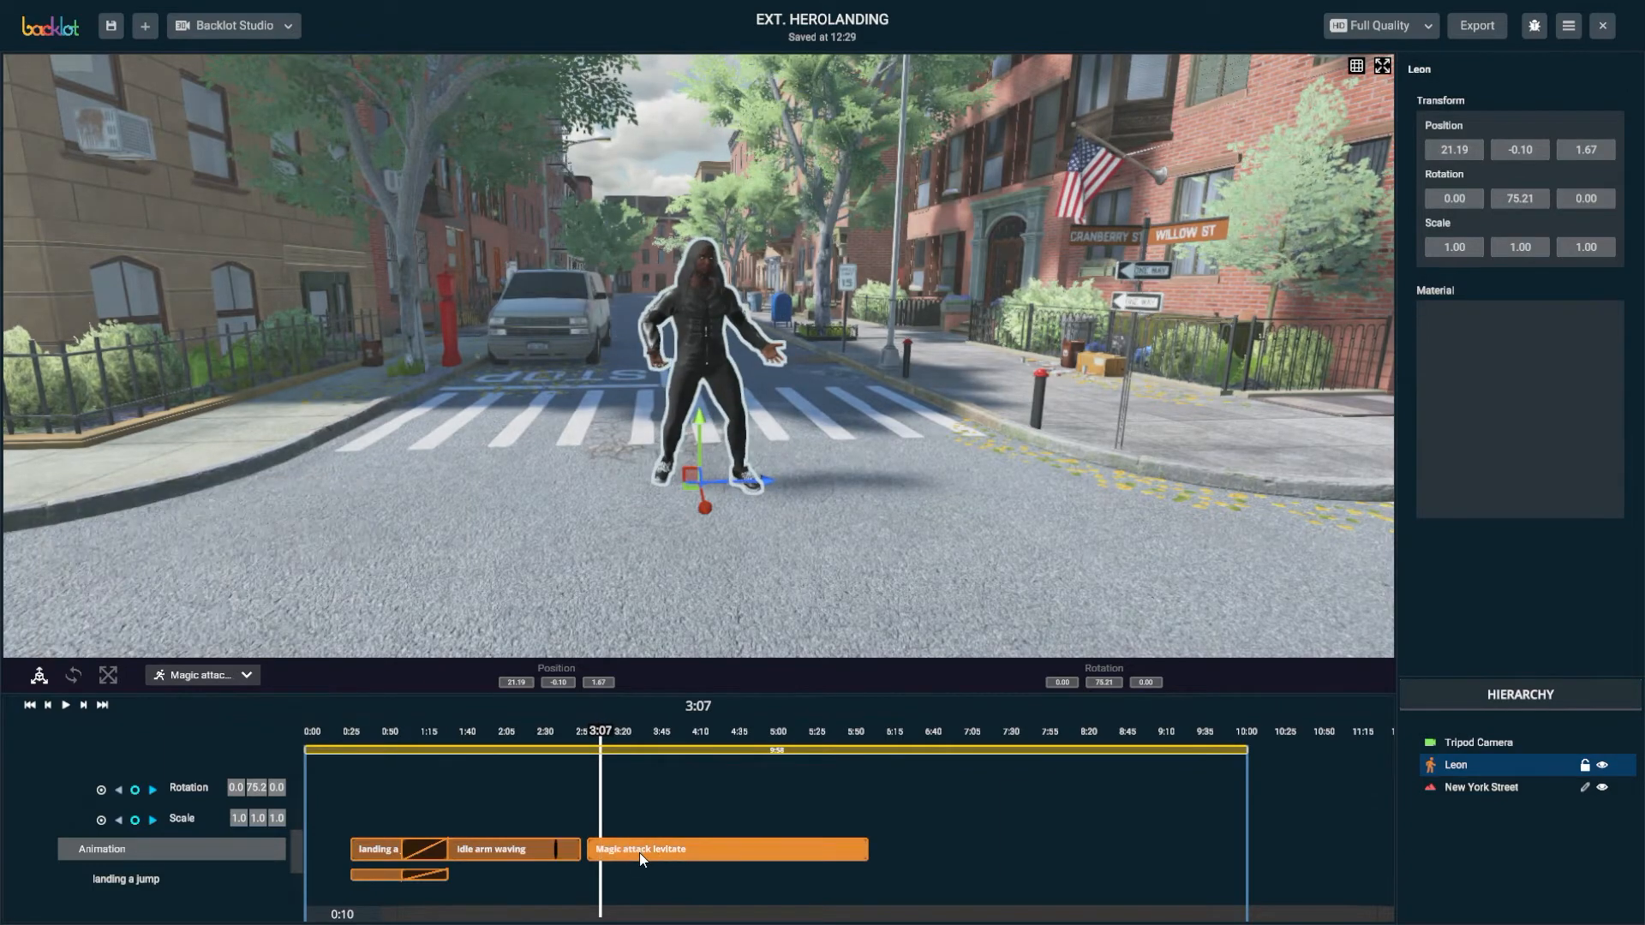
{"action": "left_click_drag", "start_coordinate": [657, 847], "coordinate": [622, 851]}
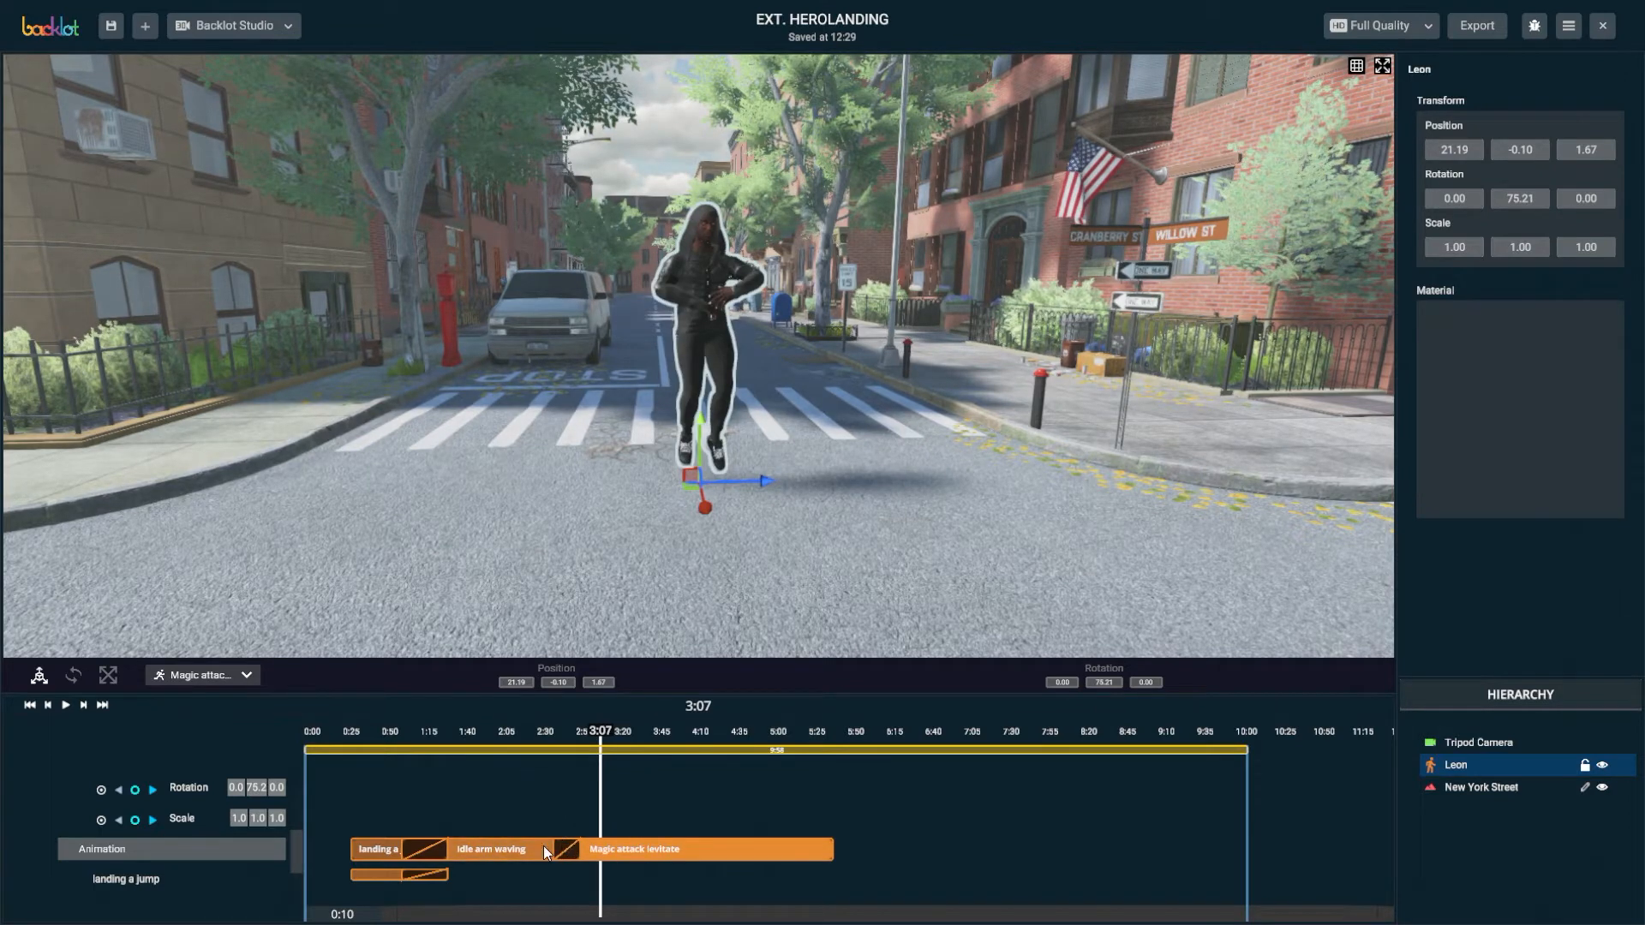
{"action": "left_click_drag", "start_coordinate": [530, 737], "coordinate": [831, 812]}
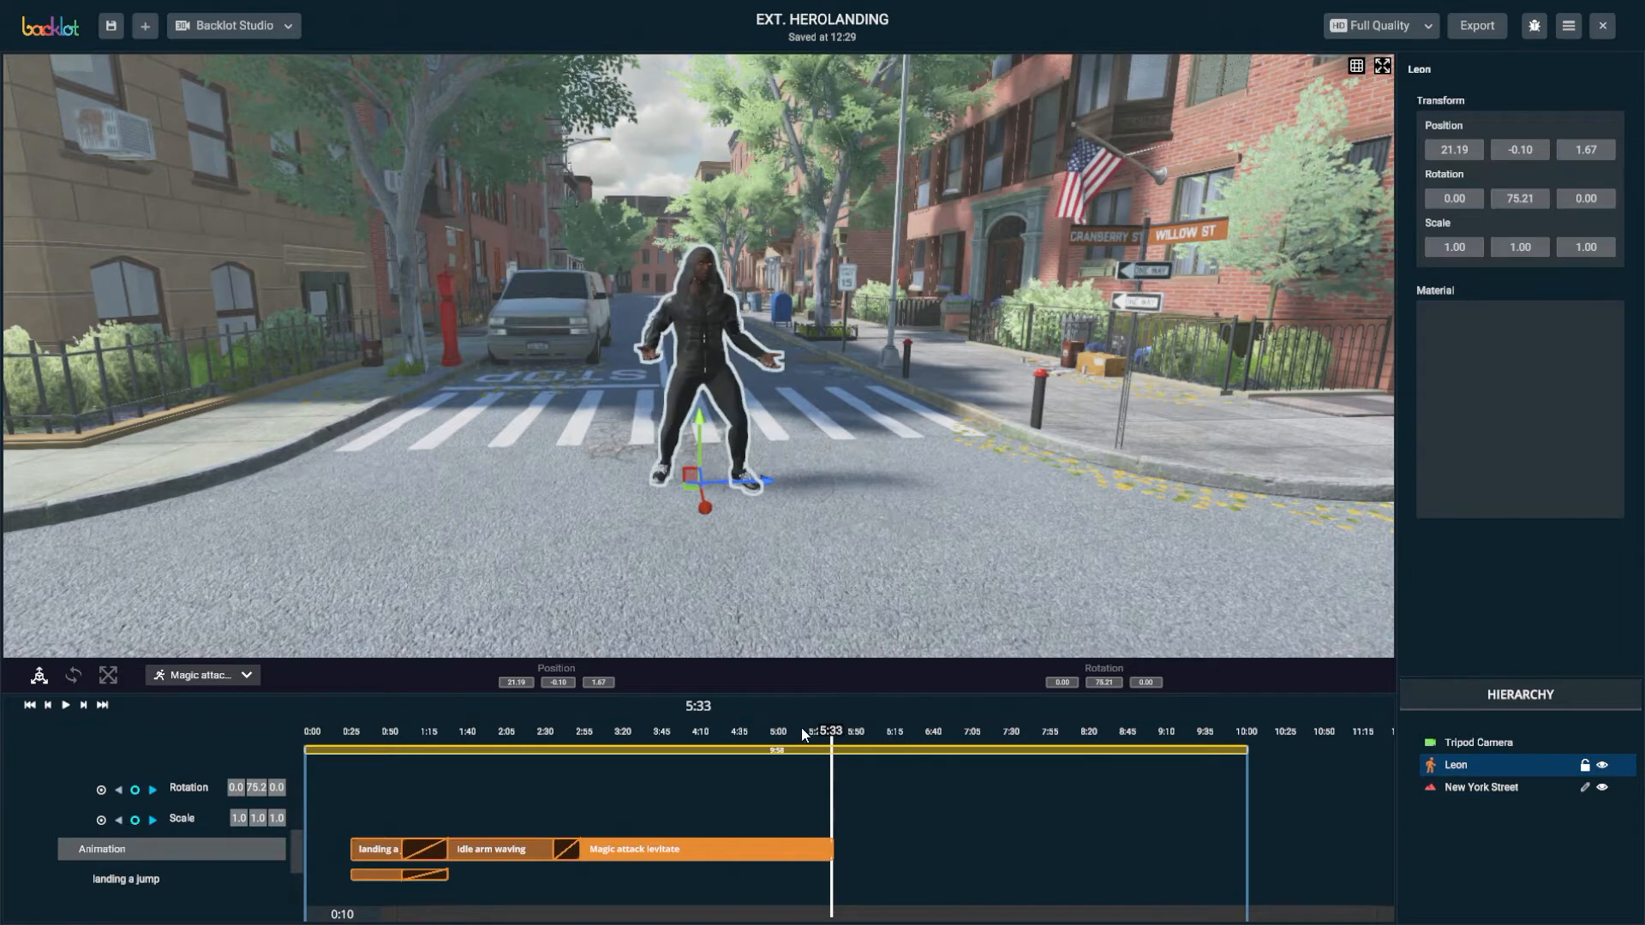
Review the end of the levitate clip and add the "Preparing a magic spell" animation at 5:44
{"action": "left_click_drag", "start_coordinate": [820, 737], "coordinate": [990, 765]}
{"action": "left_click_drag", "start_coordinate": [848, 766], "coordinate": [820, 830]}
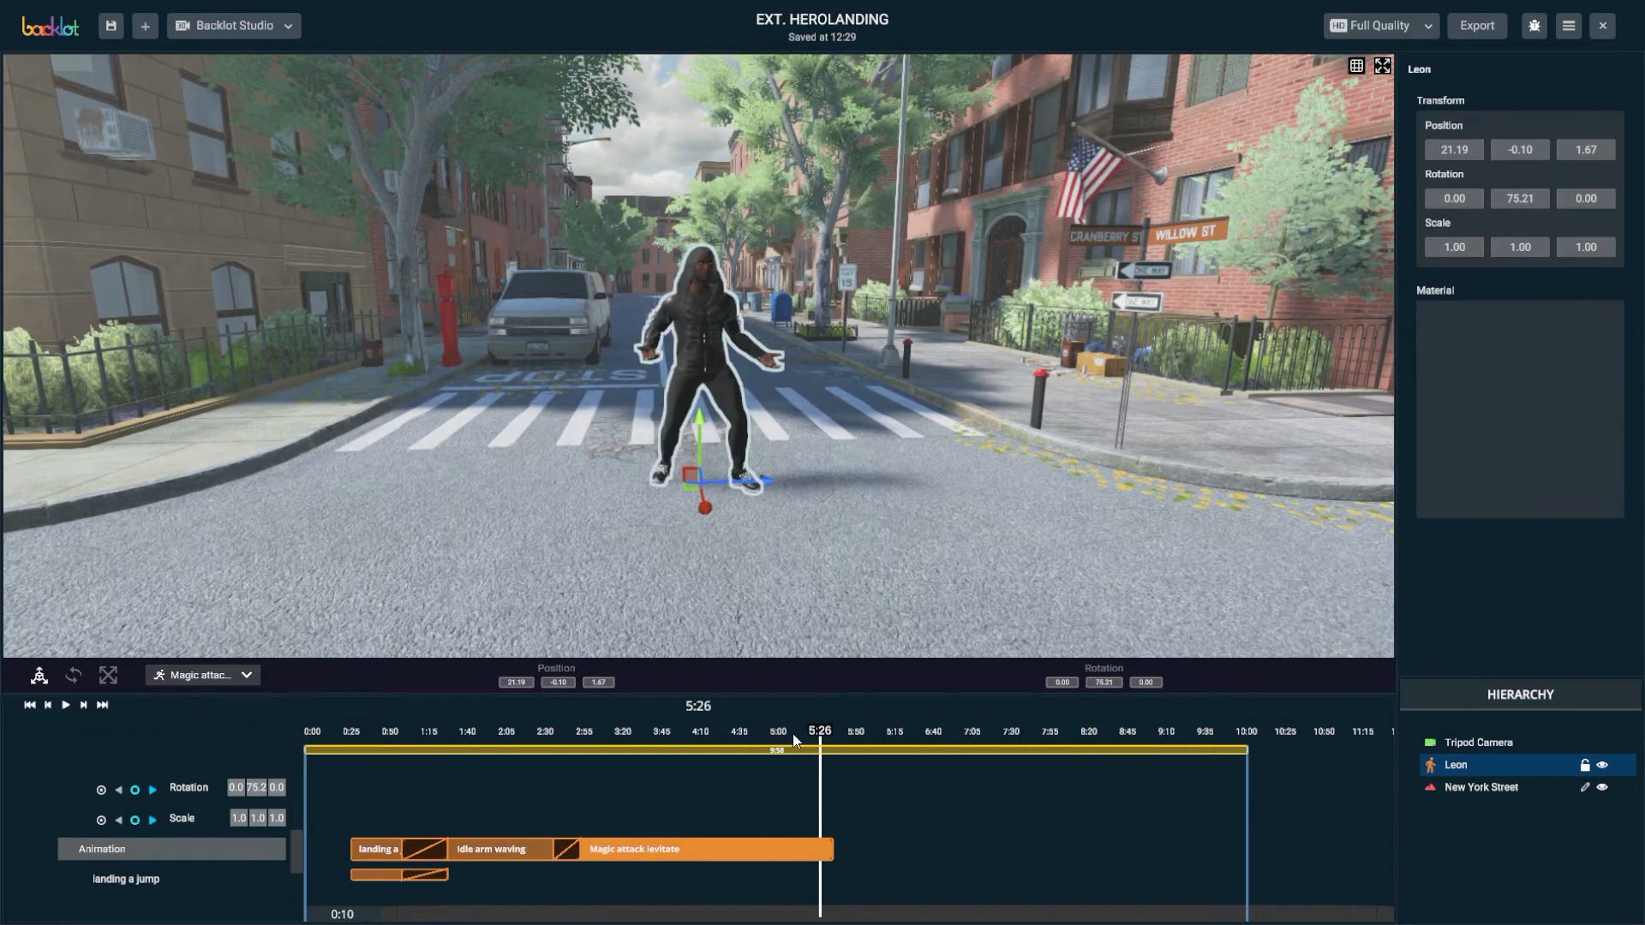
{"action": "left_click", "coordinate": [846, 727]}
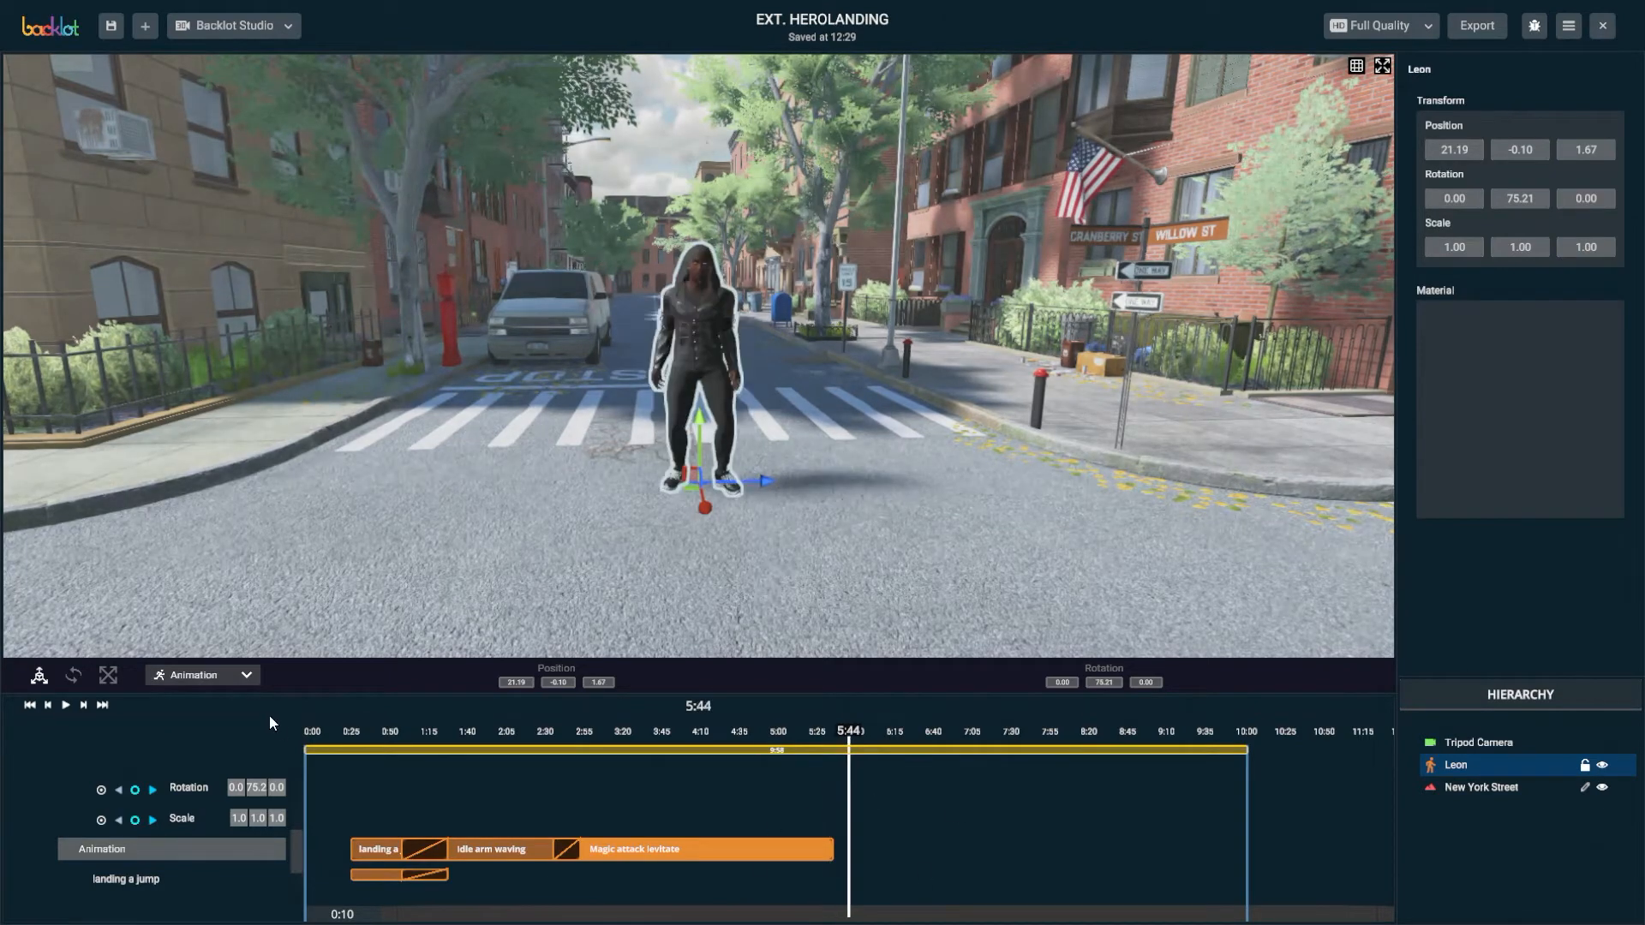
{"action": "left_click", "coordinate": [196, 673]}
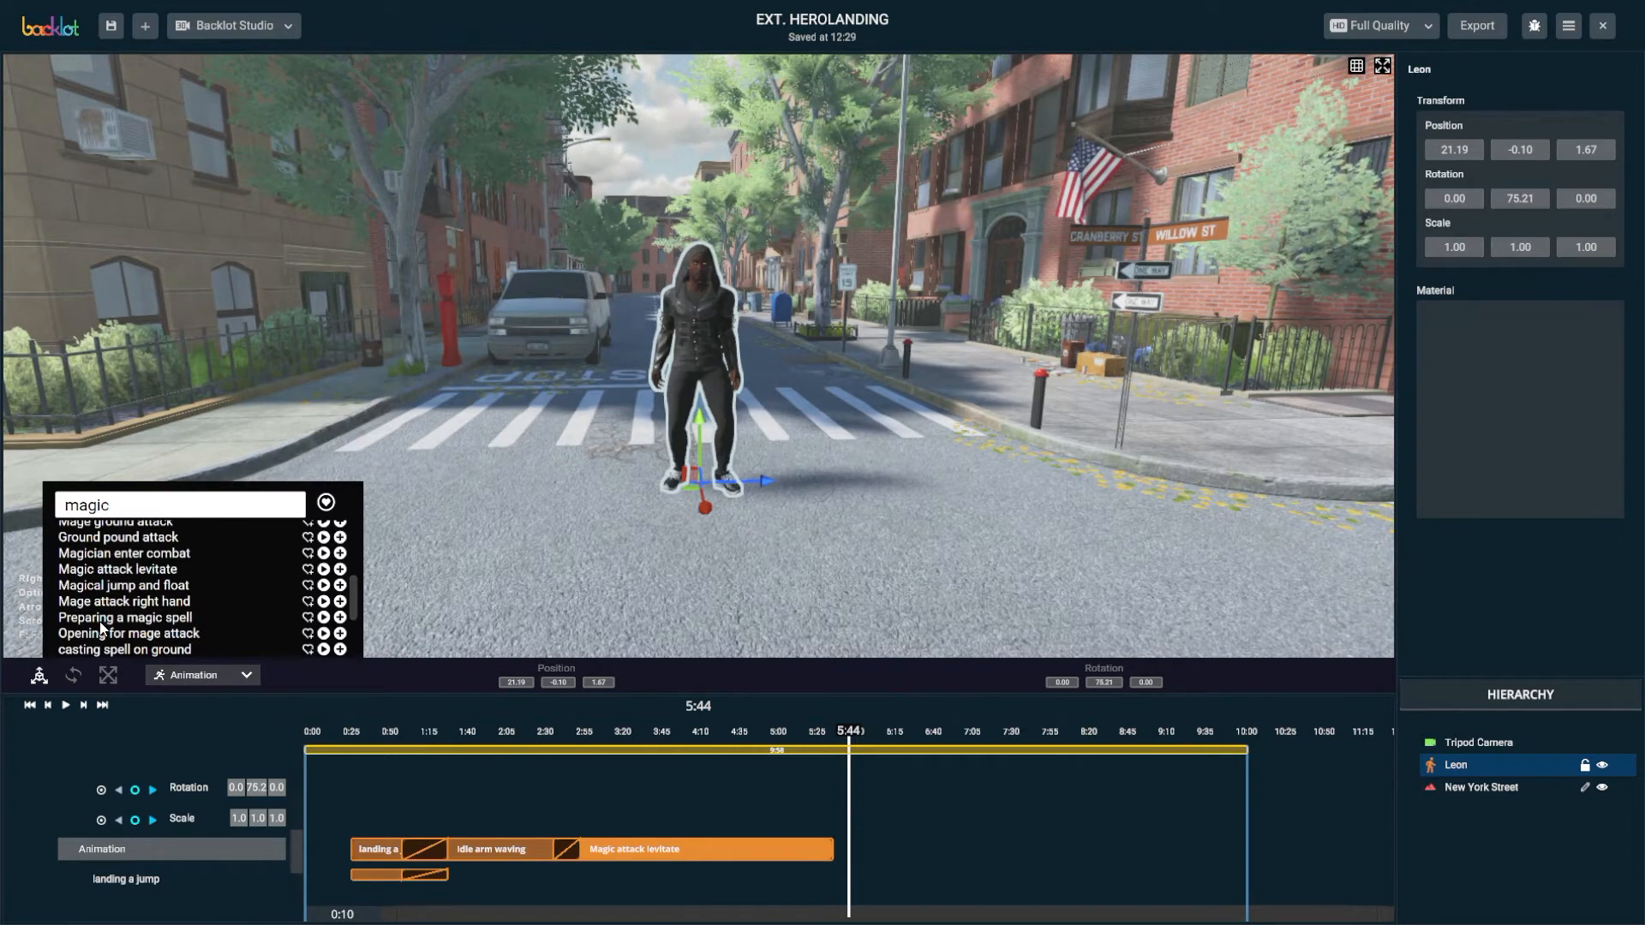
{"action": "left_click", "coordinate": [341, 618]}
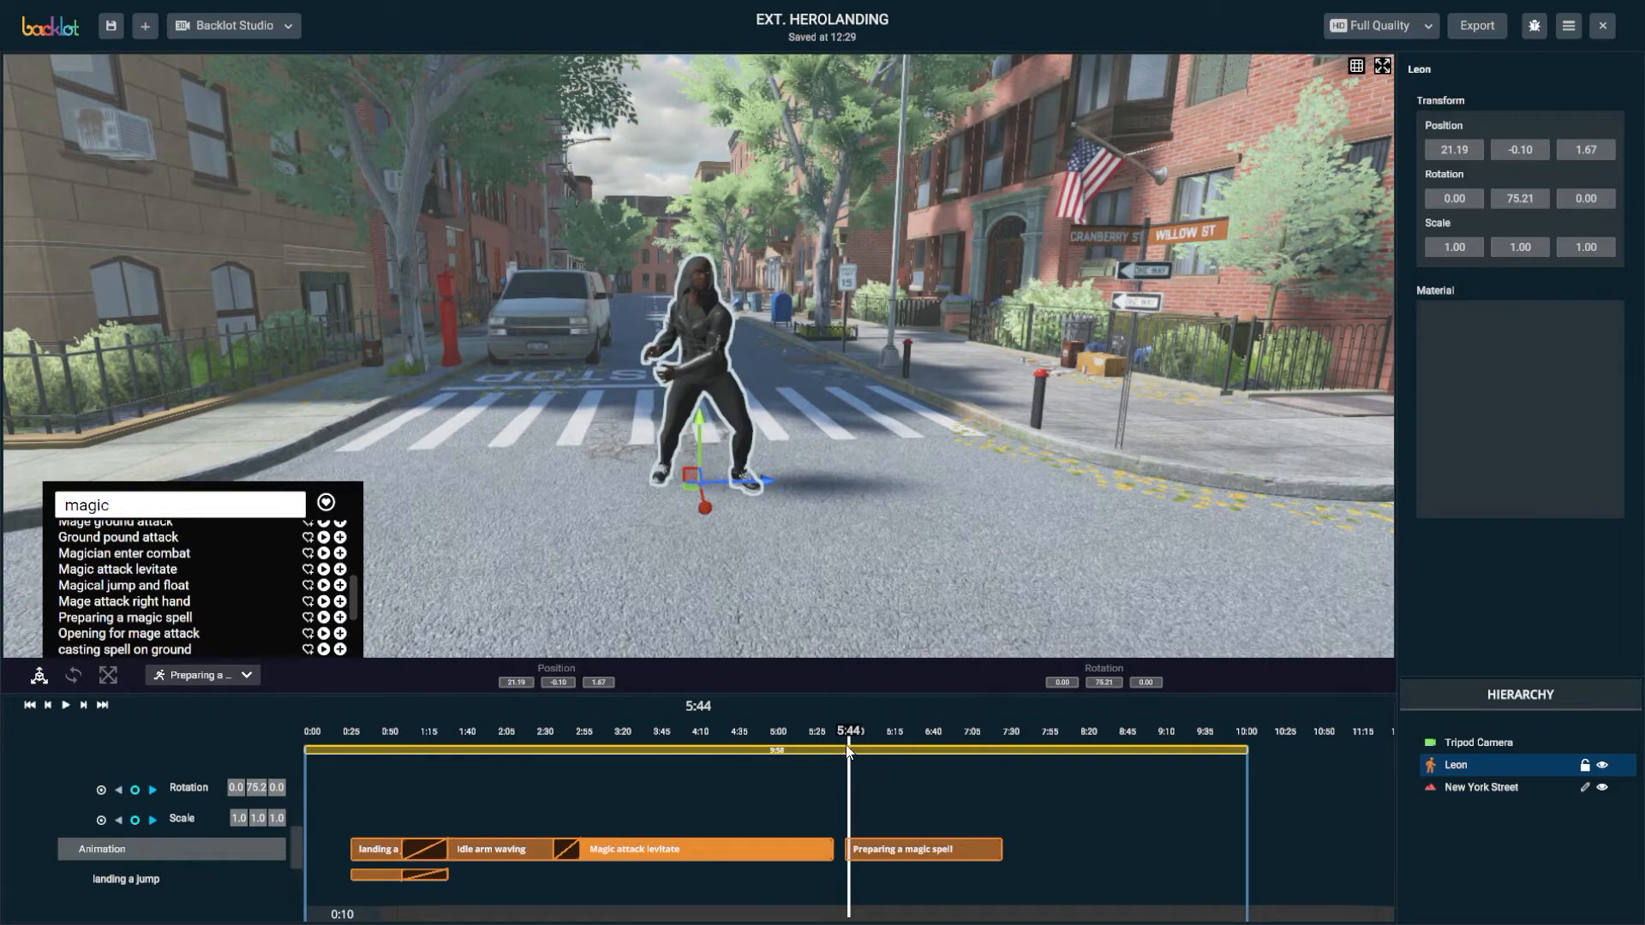
Preview the "Preparing a magic spell" clip and move it earlier, overlapping the end of "Magic attack levitate" from about 5:12
{"action": "left_click_drag", "start_coordinate": [848, 735], "coordinate": [1004, 769]}
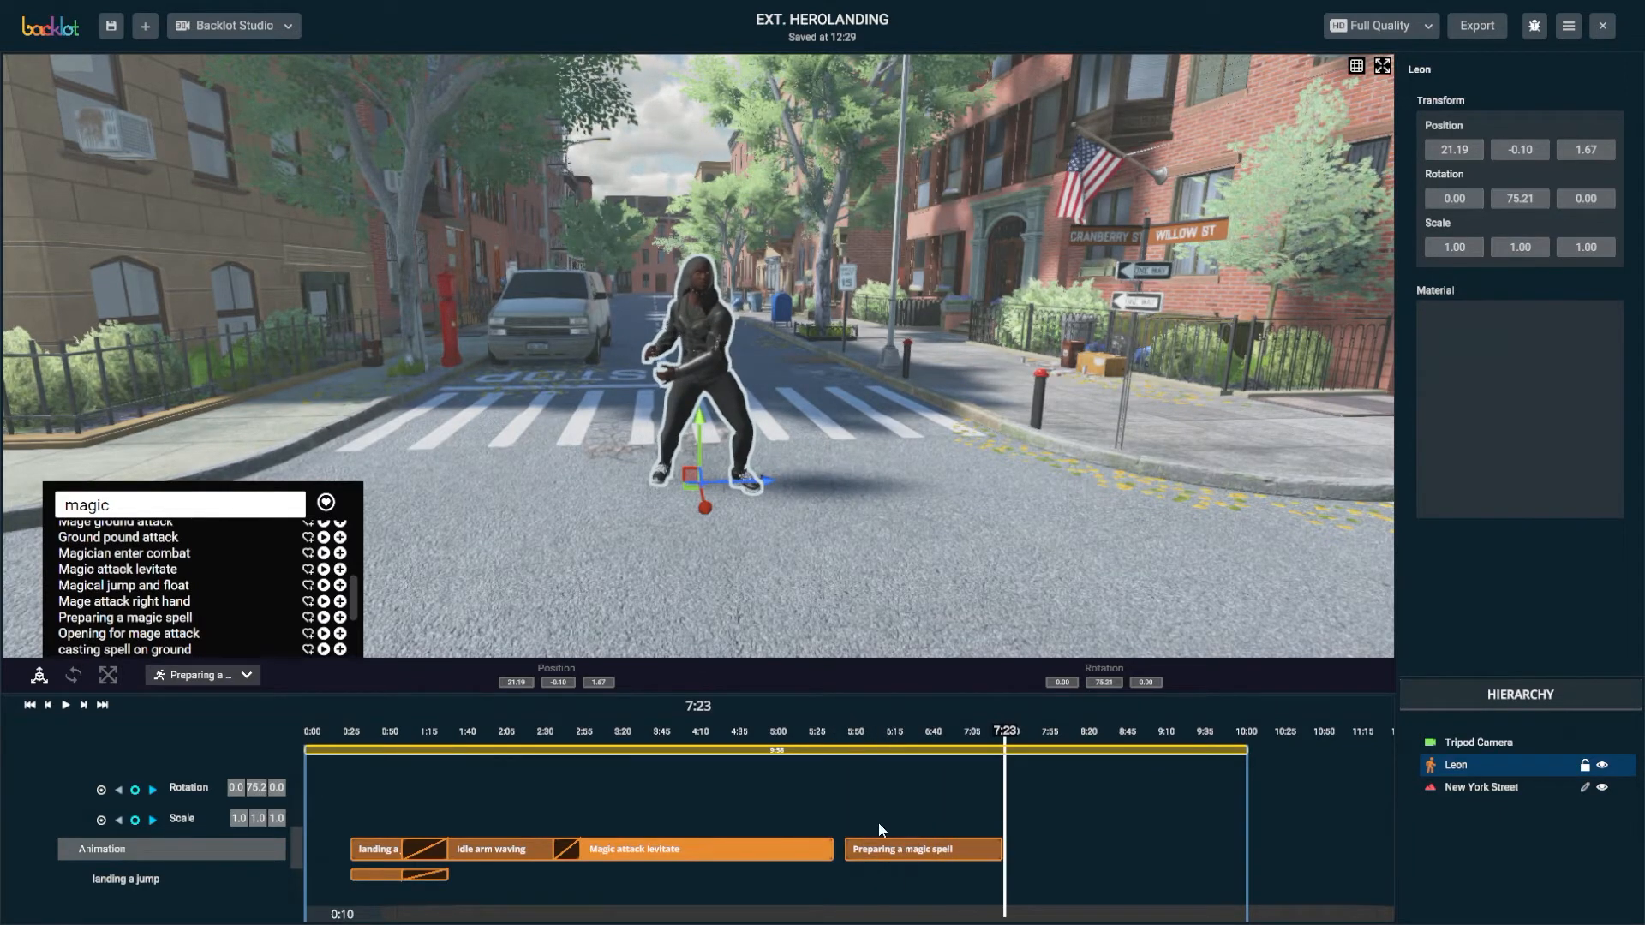
{"action": "left_click", "coordinate": [887, 847]}
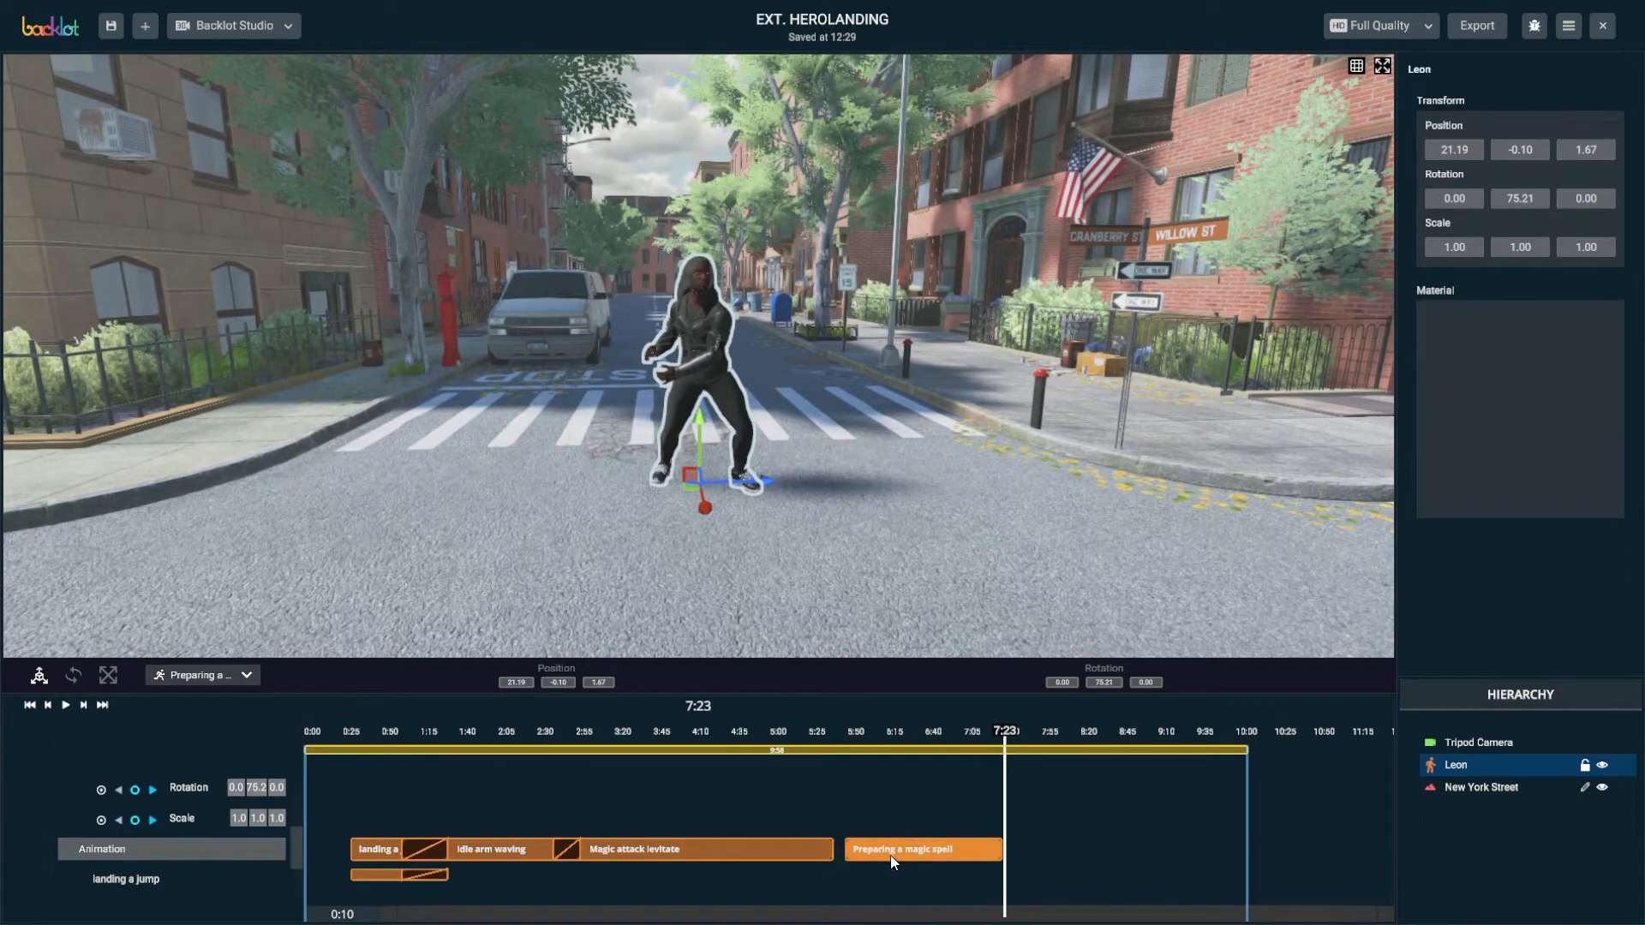
{"action": "left_click_drag", "start_coordinate": [907, 850], "coordinate": [866, 855]}
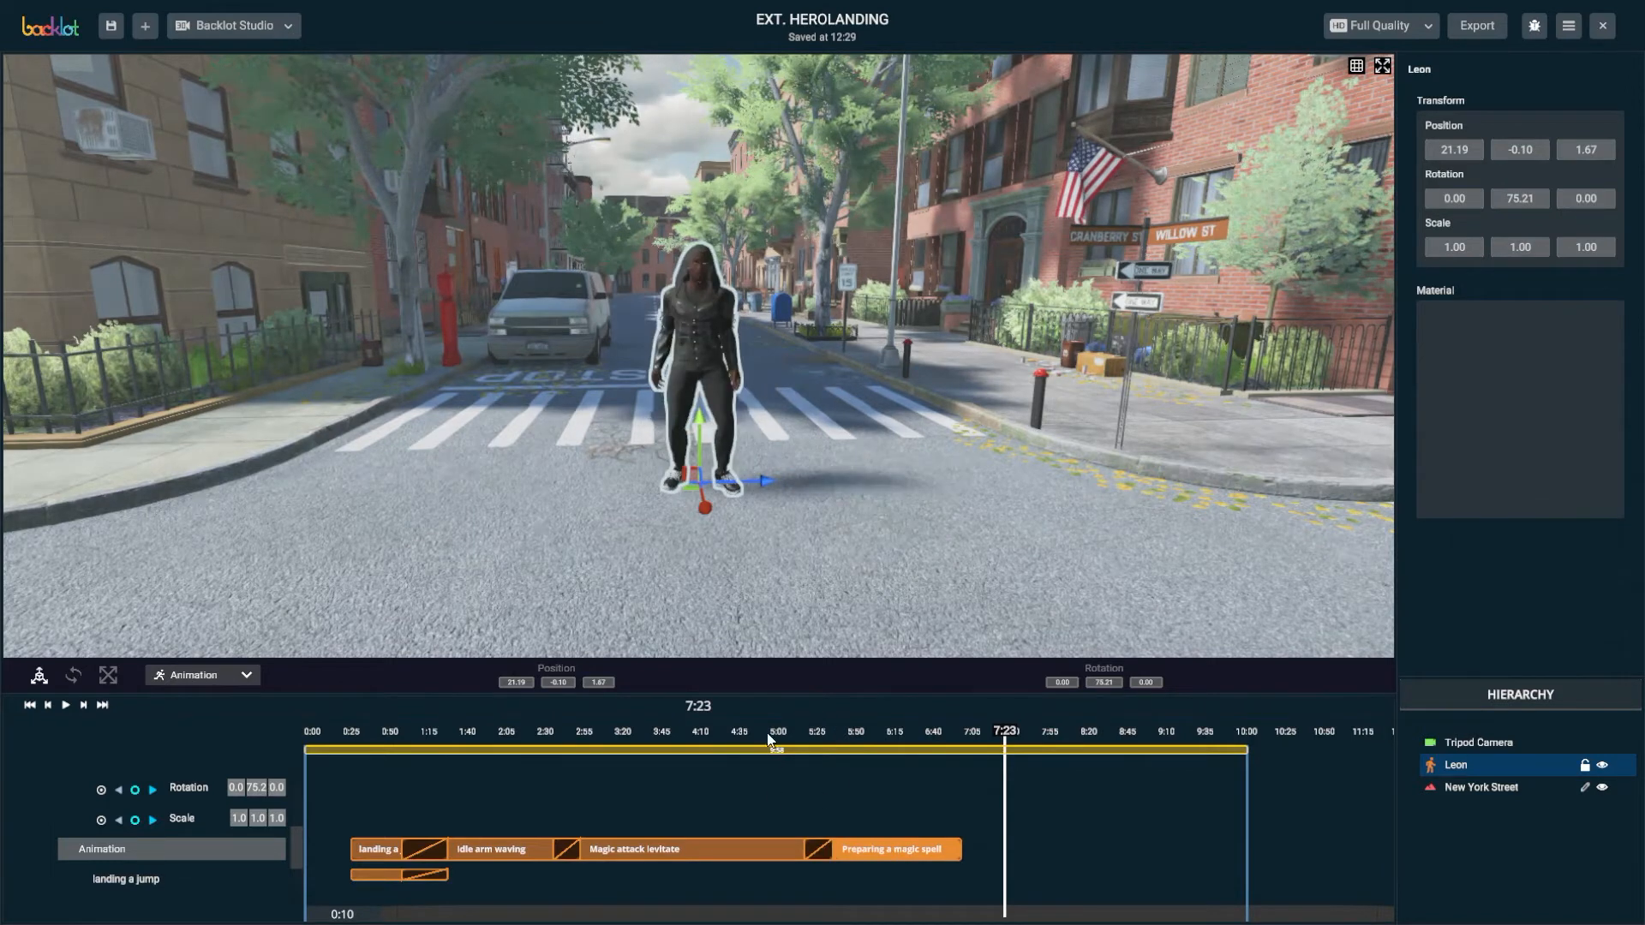
{"action": "mouse_move", "coordinate": [775, 734]}
{"action": "left_mouse_down"}
{"action": "mouse_move", "coordinate": [756, 738]}
{"action": "mouse_move", "coordinate": [819, 744]}
{"action": "mouse_move", "coordinate": [768, 756]}
{"action": "mouse_move", "coordinate": [802, 752]}
{"action": "left_mouse_up"}
{"action": "left_click_drag", "start_coordinate": [862, 850], "coordinate": [856, 850]}
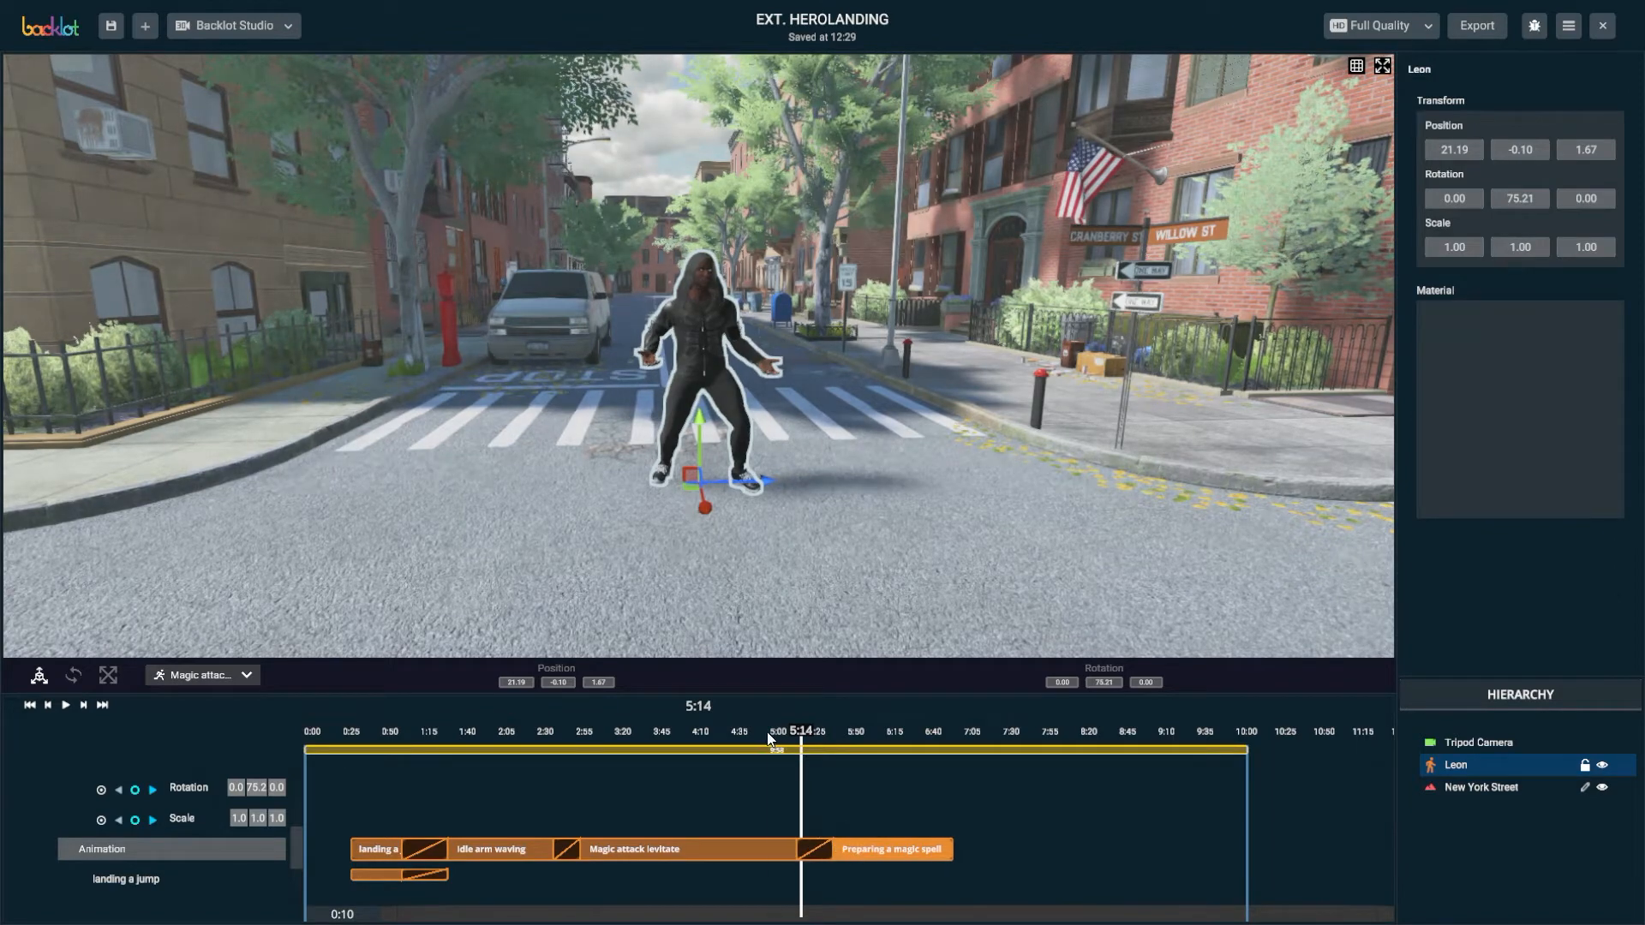
Extend the "Preparing a magic spell" clip so it loops until about 8:20, and scrub through it to 8:23
{"action": "left_click_drag", "start_coordinate": [769, 737], "coordinate": [932, 773]}
{"action": "left_click", "coordinate": [938, 850]}
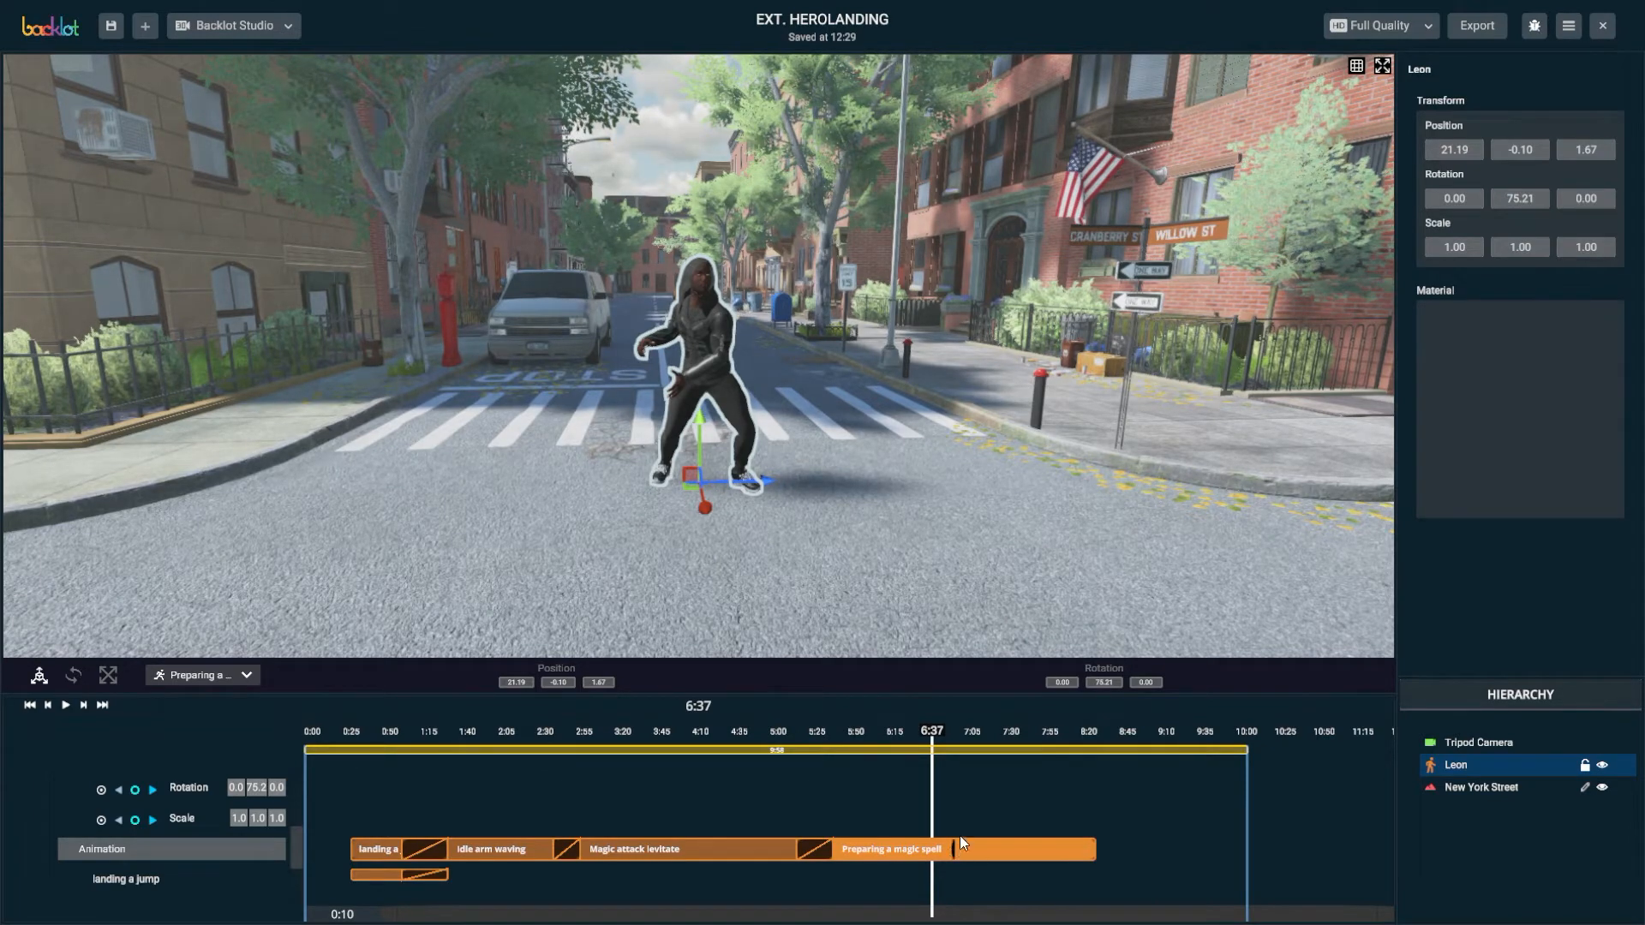
{"action": "left_click_drag", "start_coordinate": [933, 744], "coordinate": [1098, 749]}
{"action": "left_click", "coordinate": [1091, 836]}
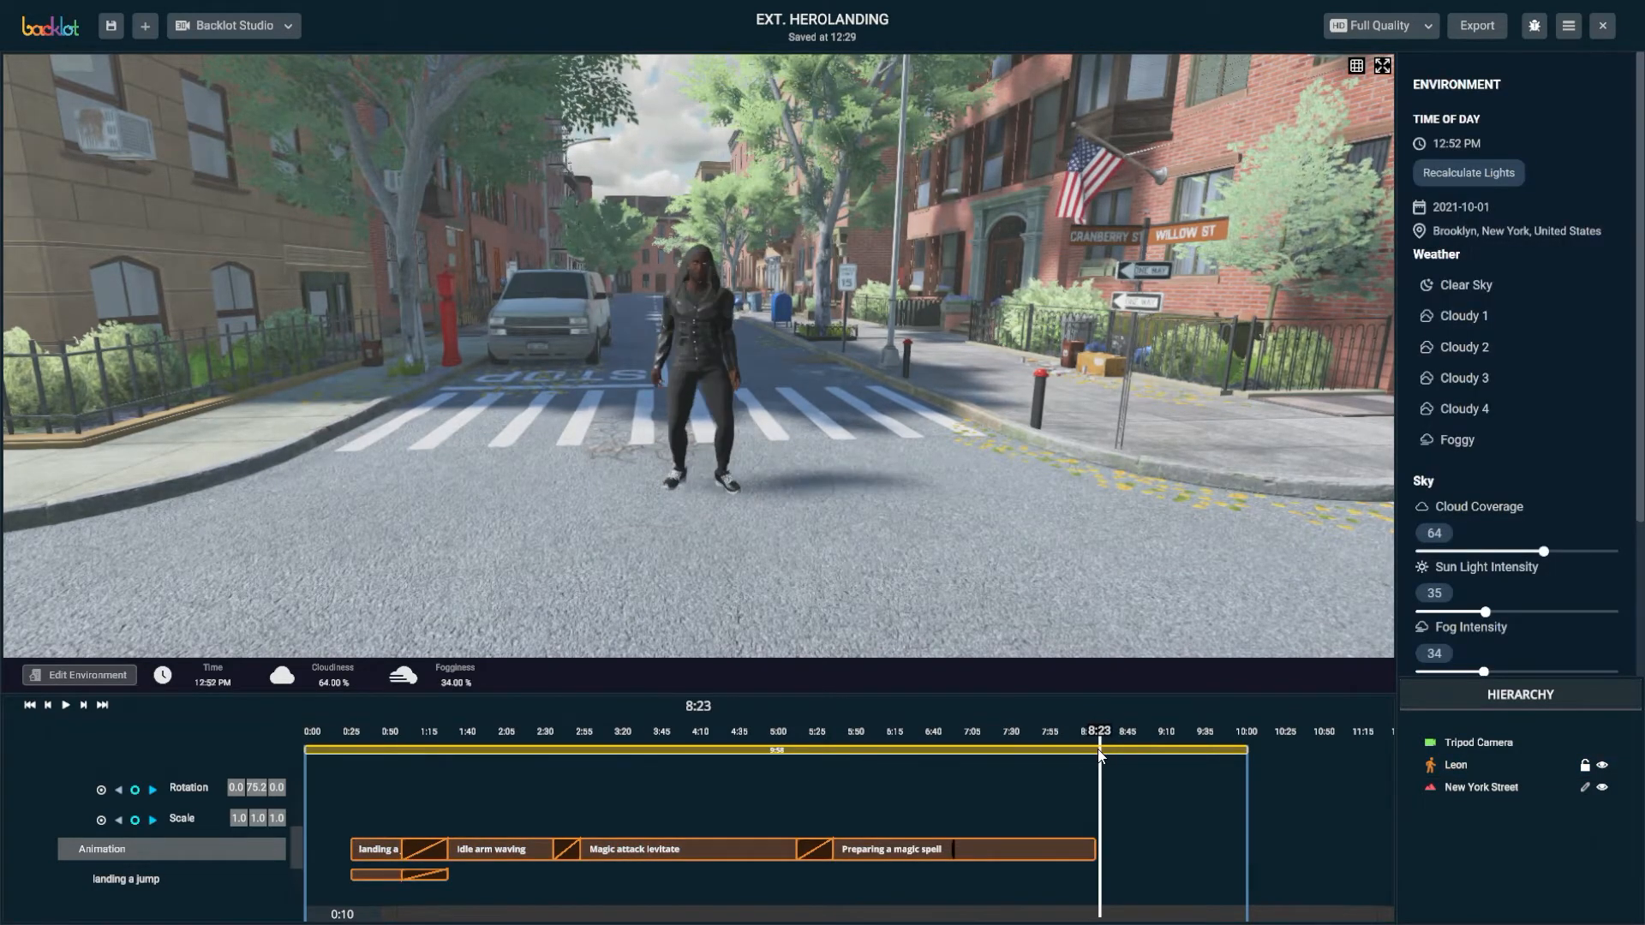
Preview "Mage attack right hand", add it to the character at 8:23, and overlap it with the end of "Preparing a magic spell"
{"action": "left_click", "coordinate": [696, 360]}
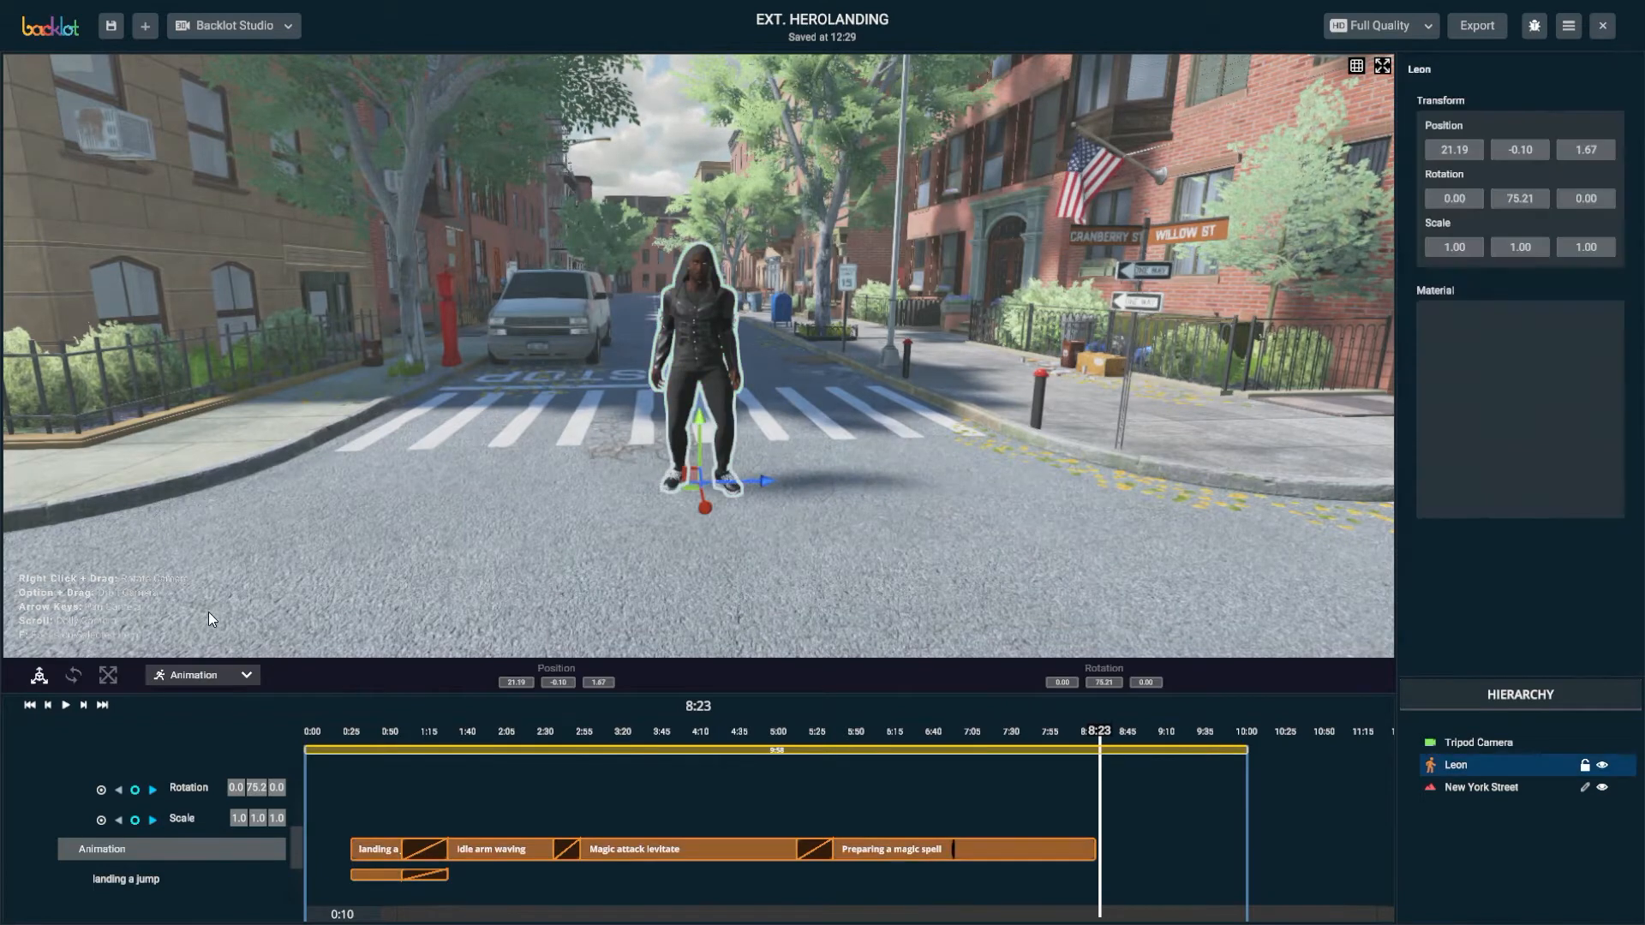
{"action": "left_click", "coordinate": [223, 675]}
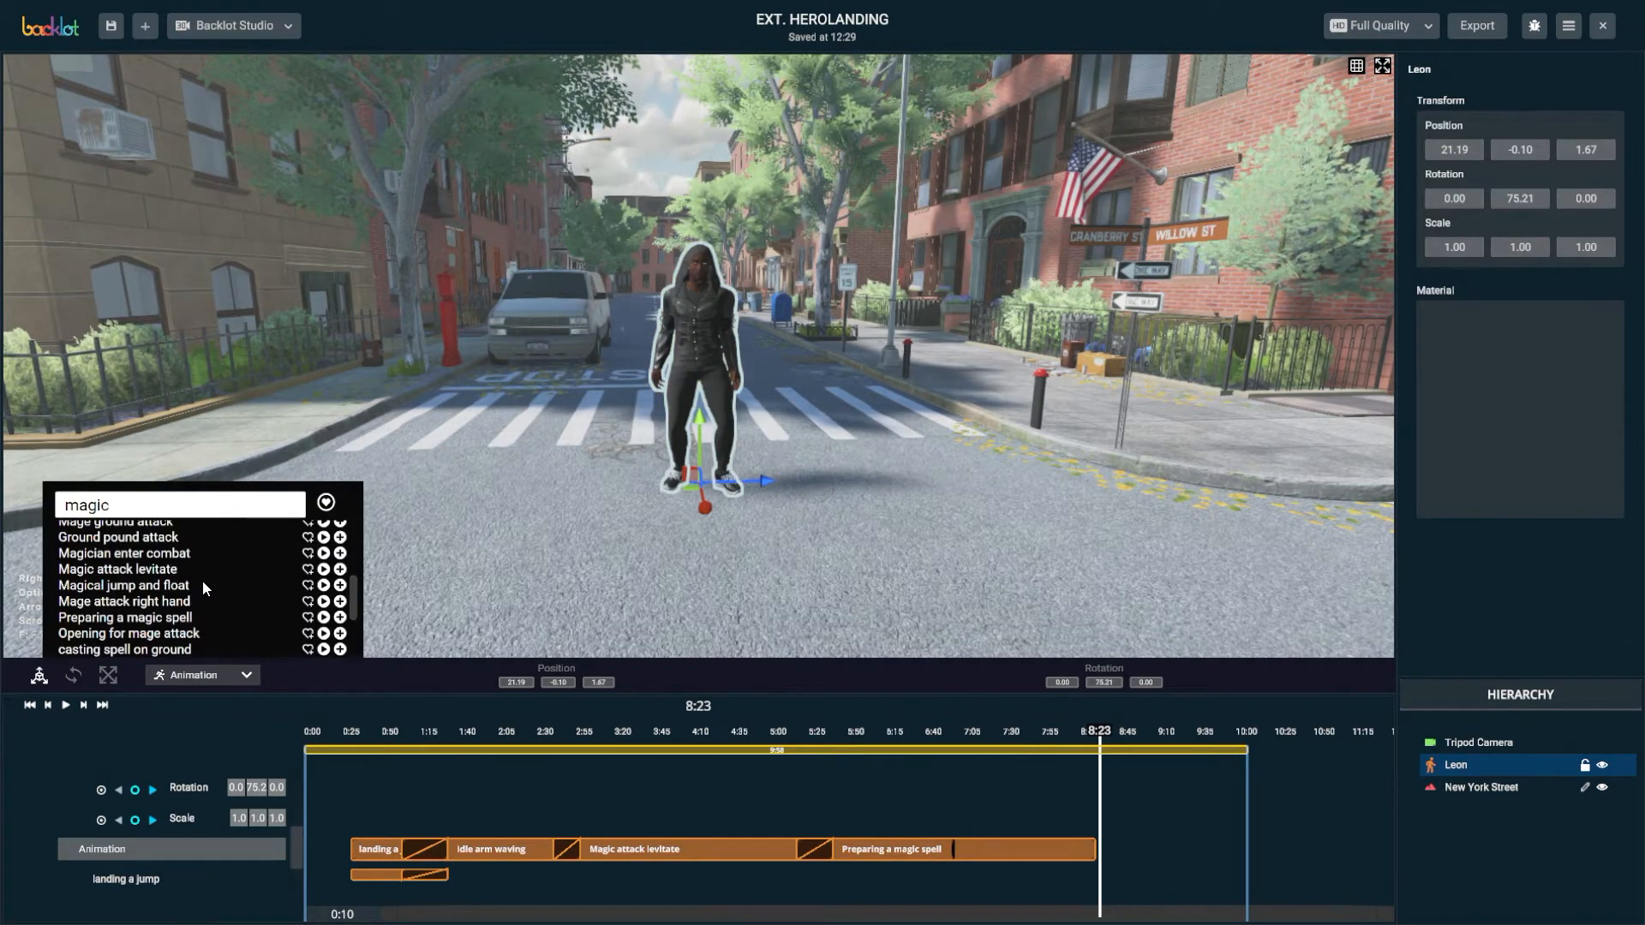
{"action": "left_click", "coordinate": [324, 602]}
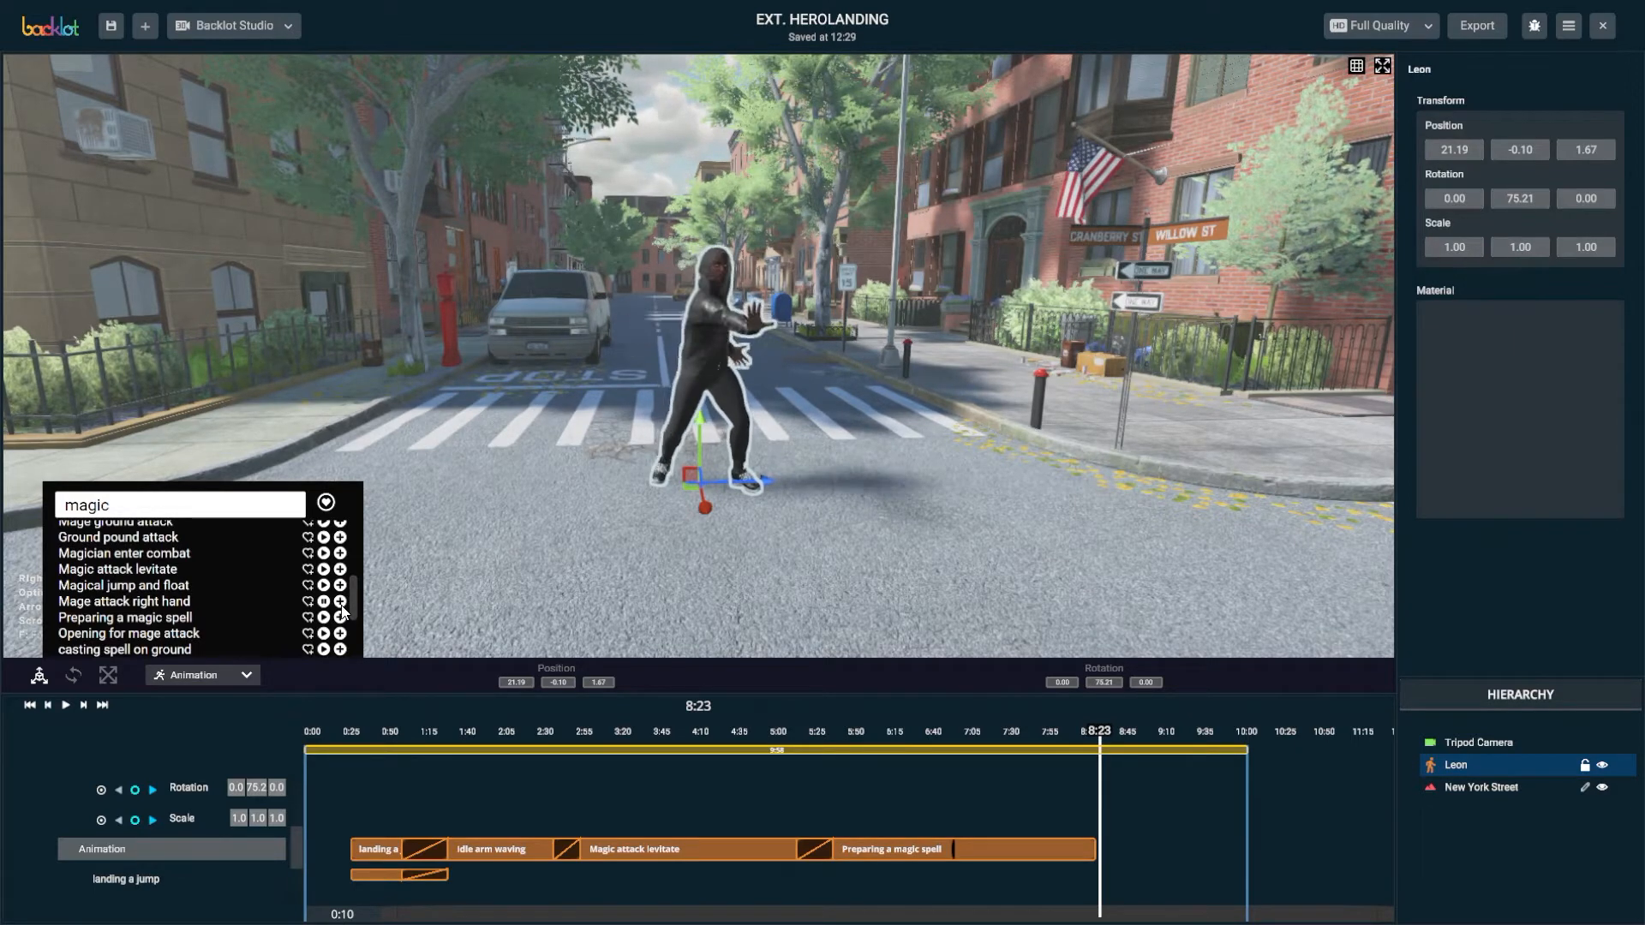
{"action": "left_click", "coordinate": [340, 601]}
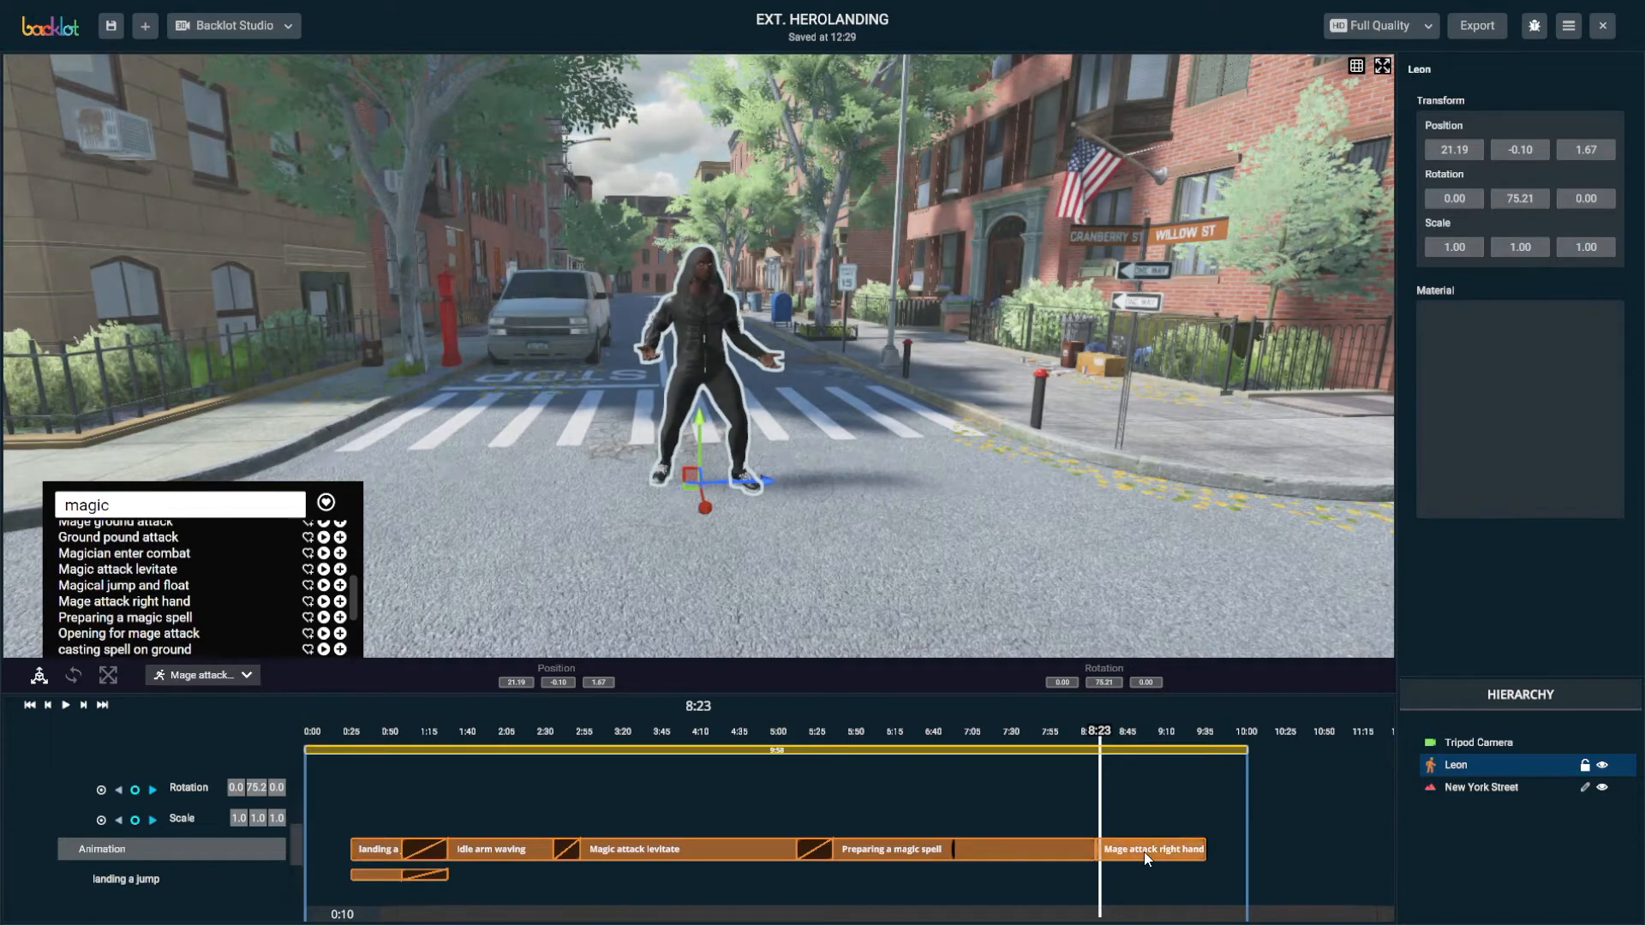
{"action": "left_click_drag", "start_coordinate": [1138, 850], "coordinate": [1126, 849]}
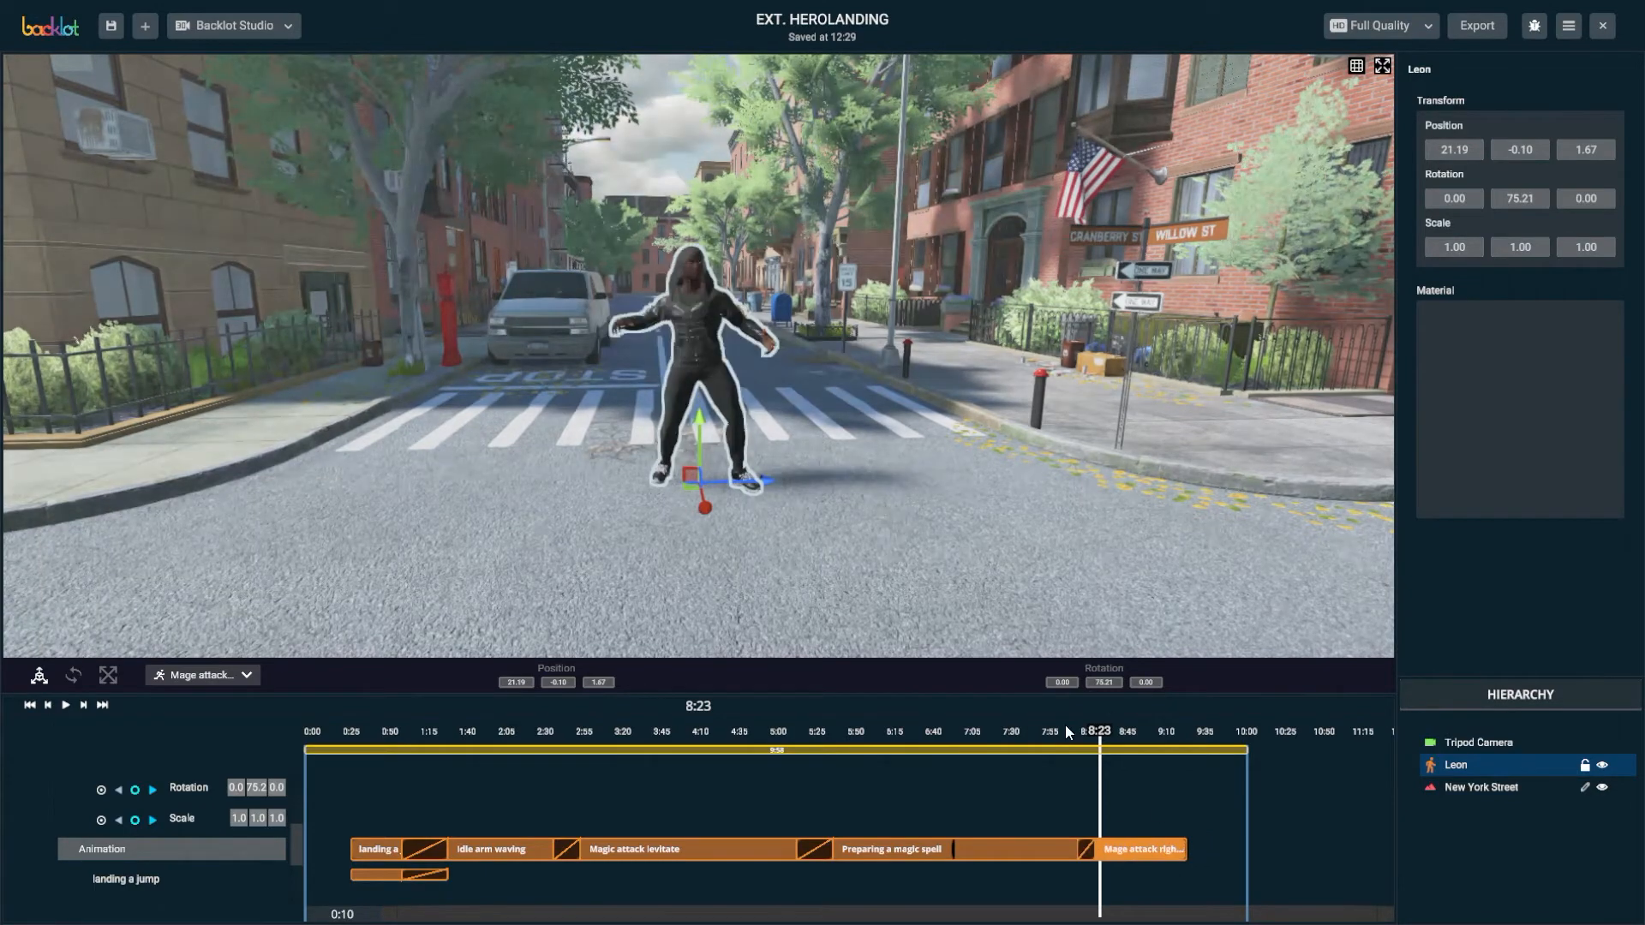
Search the animation library for "jump", preview "Jump high" and add it at 9:22 after the right-hand mage attack
{"action": "mouse_move", "coordinate": [1066, 728]}
{"action": "left_mouse_down"}
{"action": "mouse_move", "coordinate": [1039, 730]}
{"action": "mouse_move", "coordinate": [1155, 745]}
{"action": "mouse_move", "coordinate": [975, 742]}
{"action": "mouse_move", "coordinate": [1191, 767]}
{"action": "left_mouse_up"}
{"action": "left_click", "coordinate": [172, 675]}
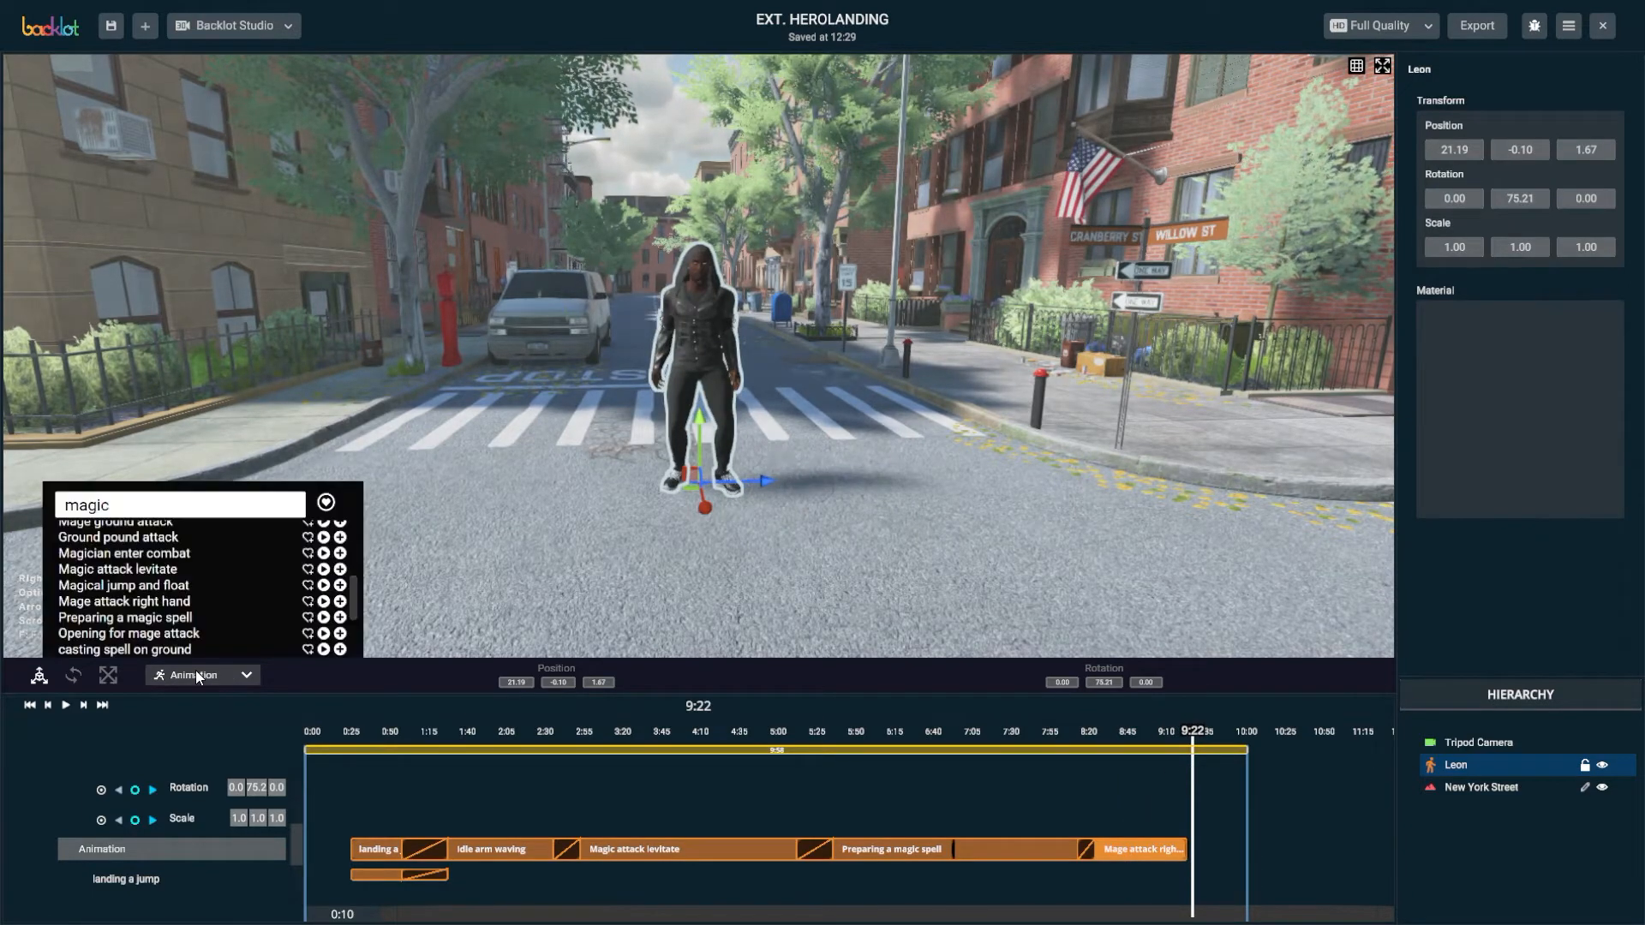
{"action": "double_click", "coordinate": [136, 511]}
{"action": "type", "text": "jump"}
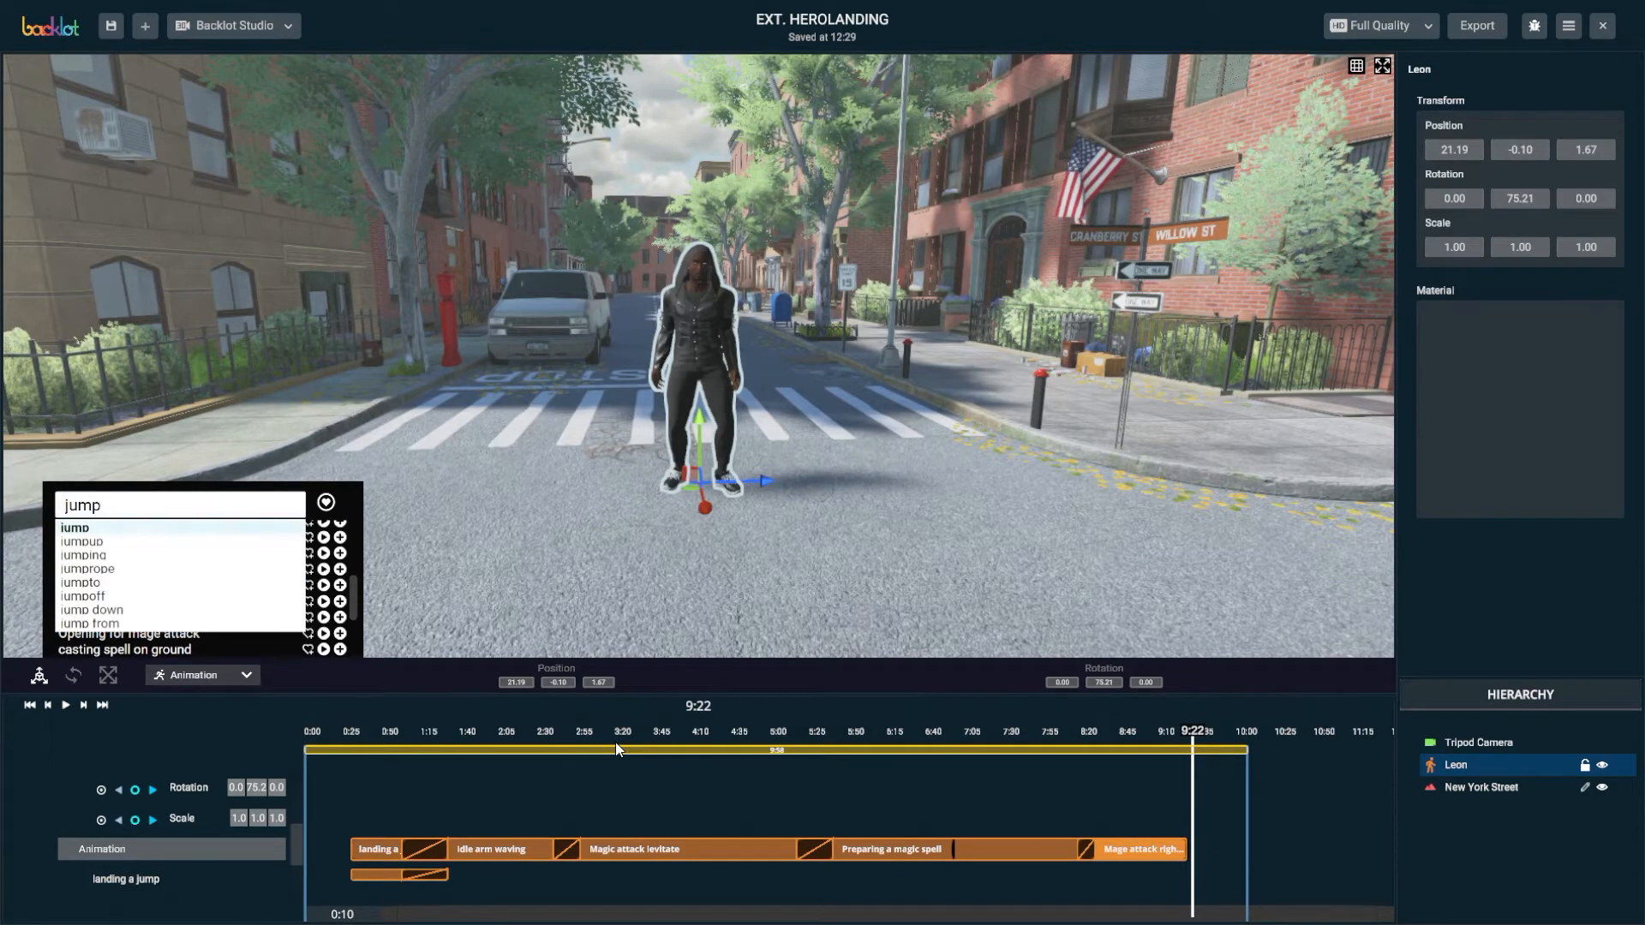
{"action": "key", "text": "Return"}
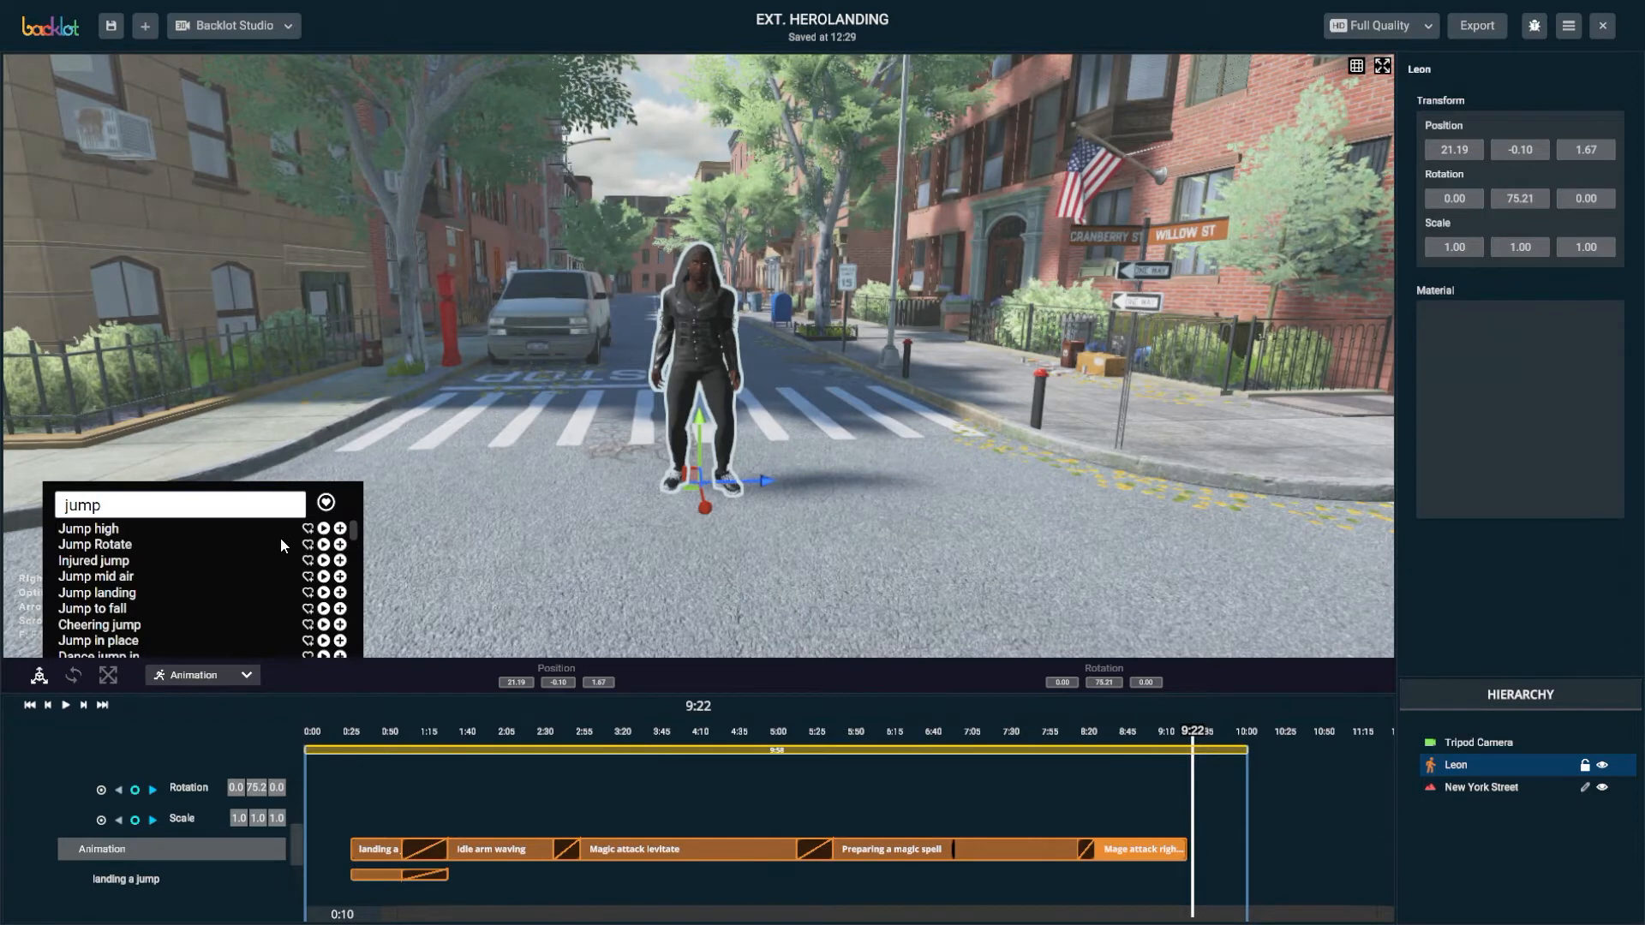
{"action": "left_click", "coordinate": [324, 528]}
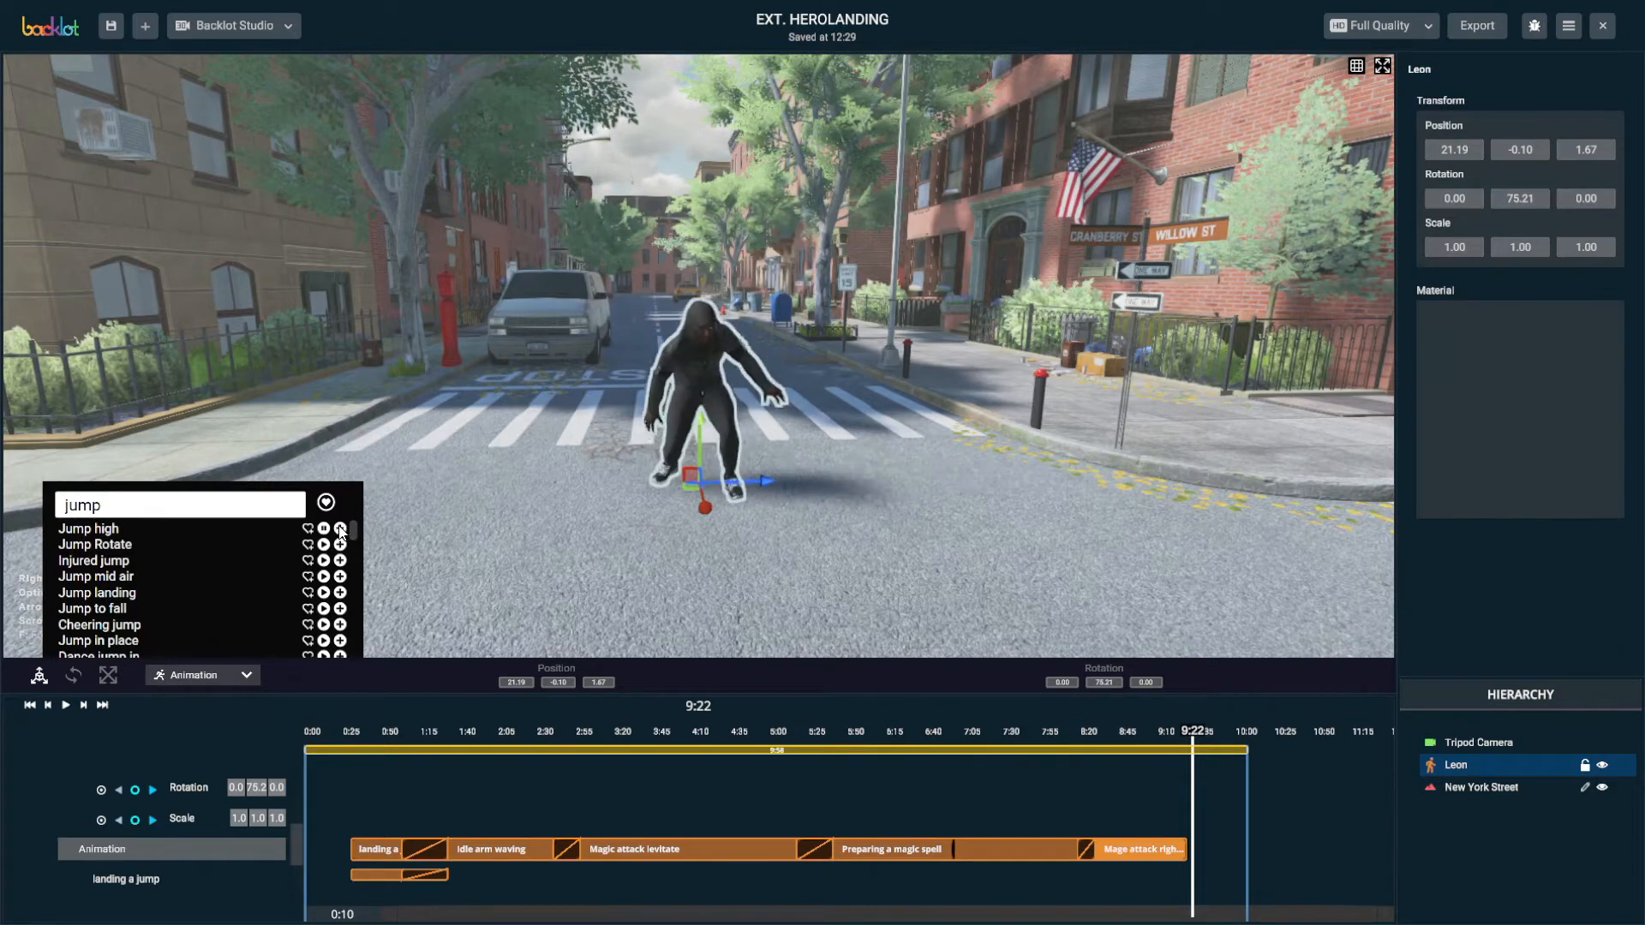
{"action": "left_click", "coordinate": [340, 529]}
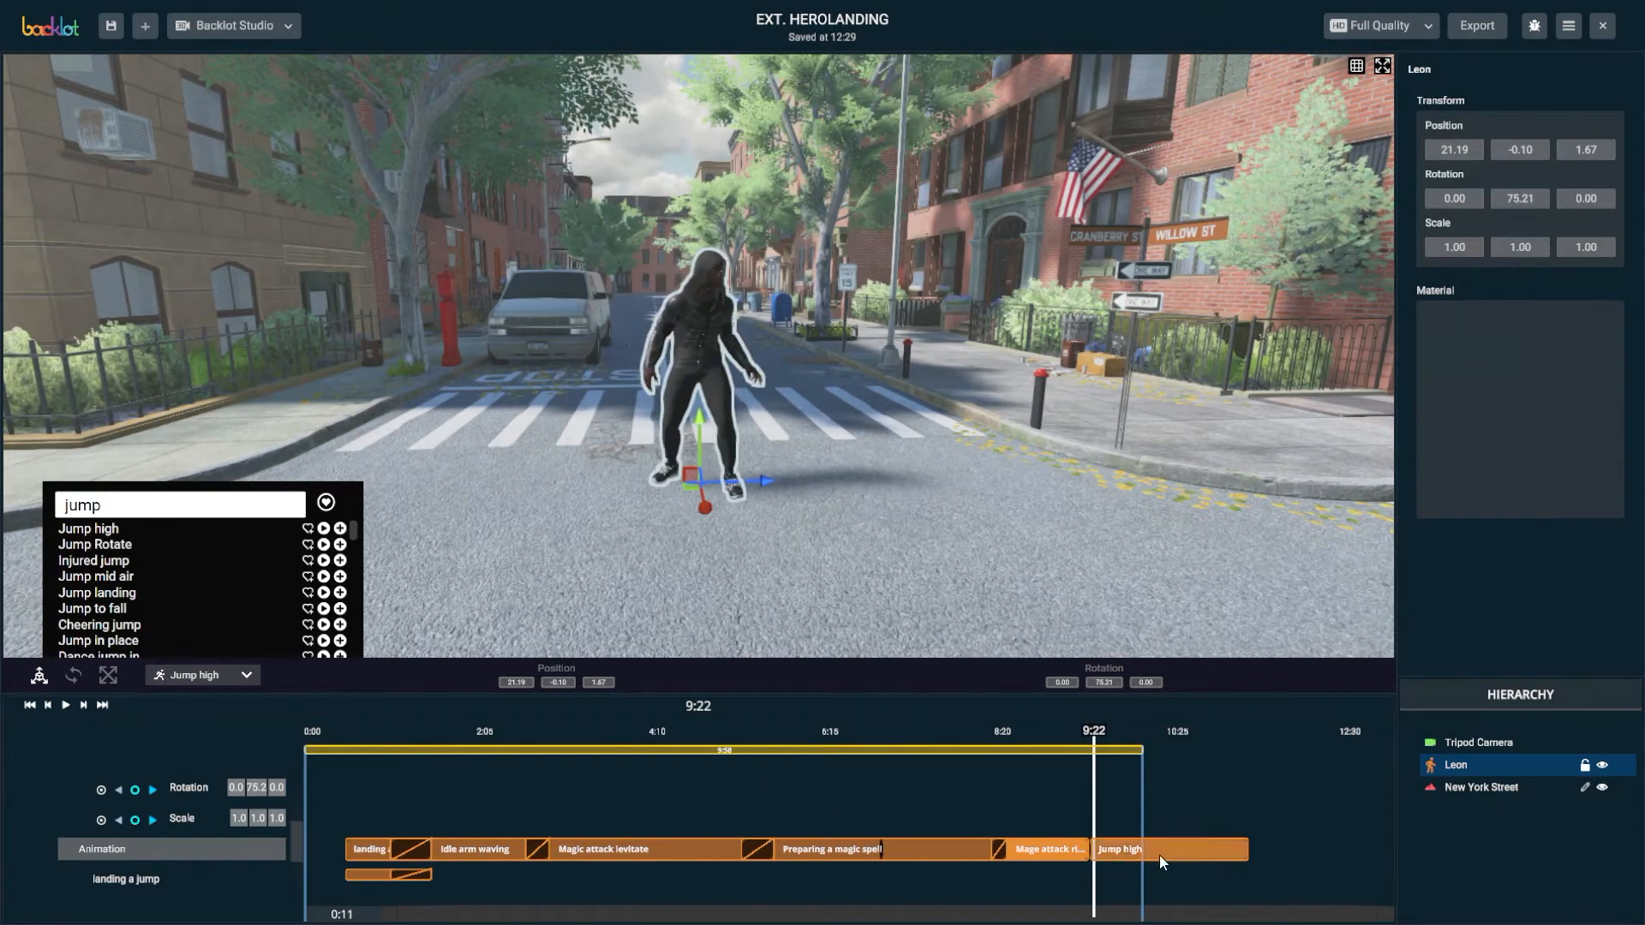
Move the "Jump high" clip earlier so it blends with the end of "Mage attack right hand", and scrub through the jump
{"action": "left_click_drag", "start_coordinate": [1117, 845], "coordinate": [1104, 845]}
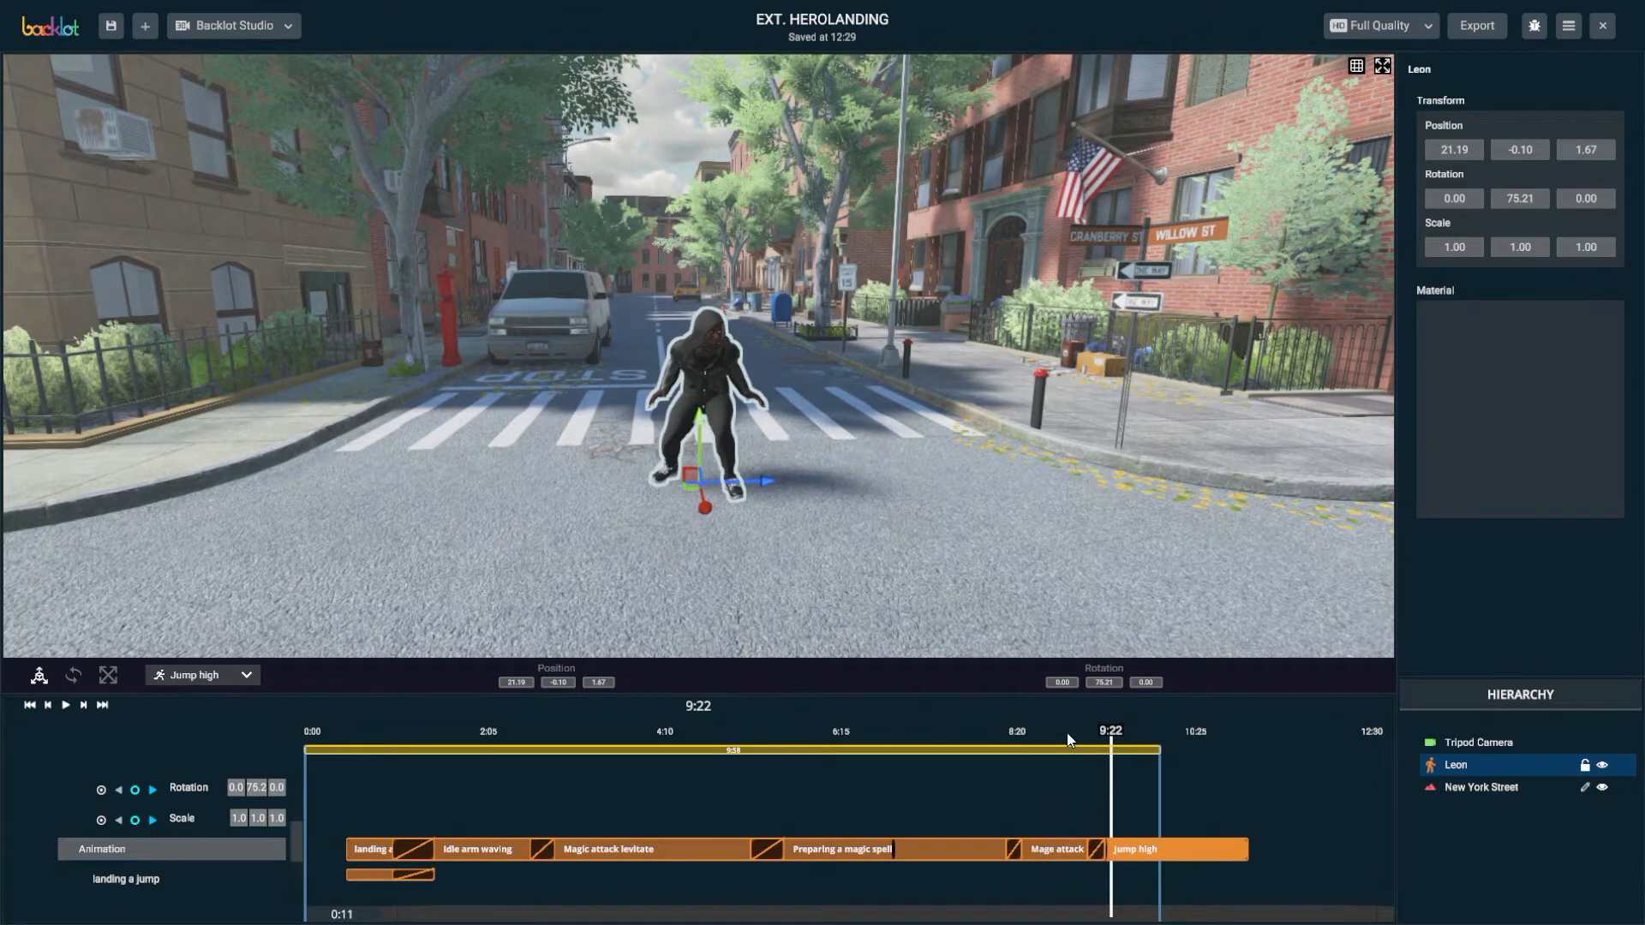
{"action": "left_click_drag", "start_coordinate": [1066, 732], "coordinate": [1166, 825]}
Add a position keyframe for the character at 9:40, at the take-off of the jump
{"action": "mouse_move", "coordinate": [1167, 825]}
{"action": "left_mouse_down"}
{"action": "mouse_move", "coordinate": [1104, 830]}
{"action": "mouse_move", "coordinate": [1136, 830]}
{"action": "left_mouse_up"}
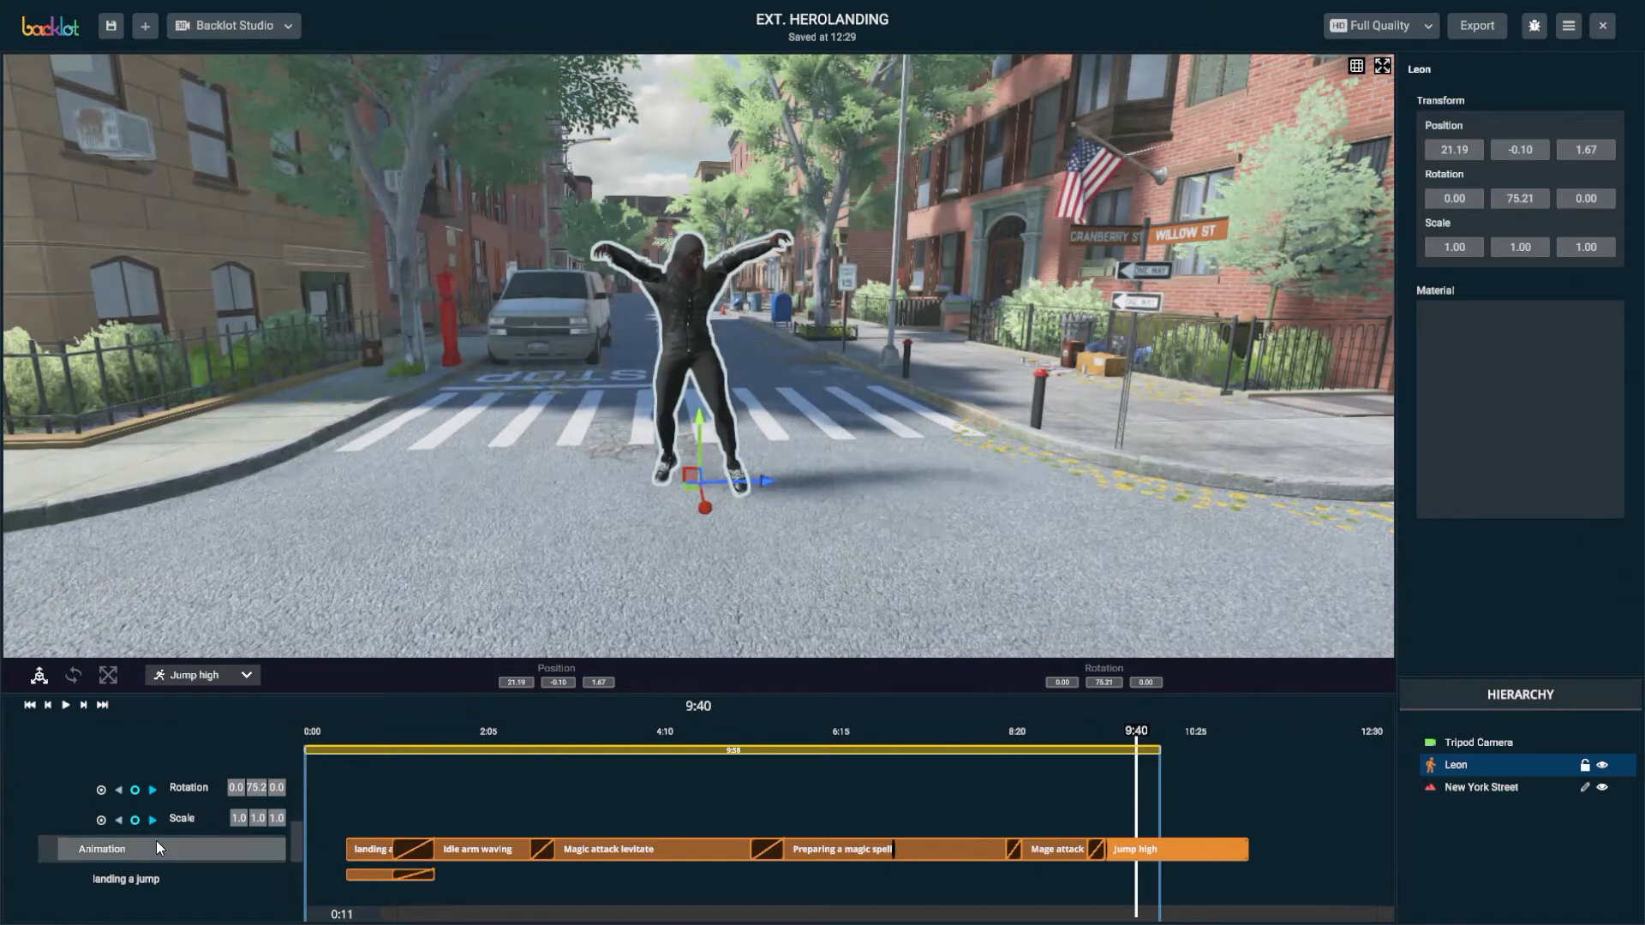
{"action": "scroll", "coordinate": [156, 840], "scroll_direction": "up", "scroll_amount": 3}
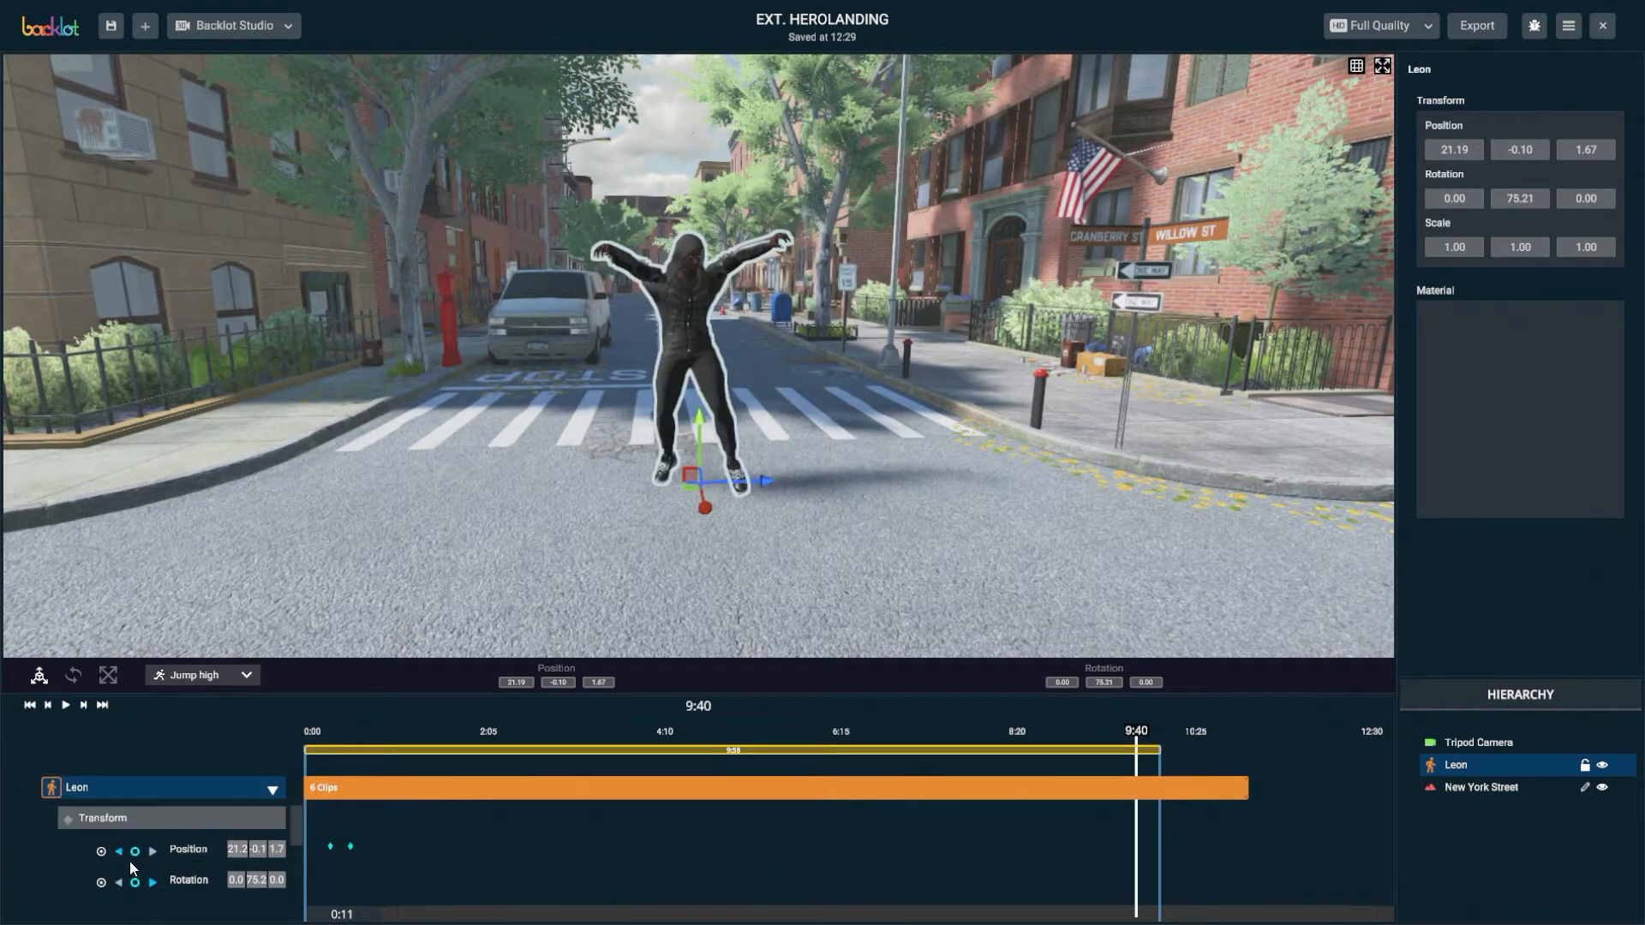
{"action": "left_click", "coordinate": [134, 851]}
At 9:52, raise the character above the buildings to a vertical position of 13.52 and keyframe the position
{"action": "left_click_drag", "start_coordinate": [1140, 747], "coordinate": [1157, 747]}
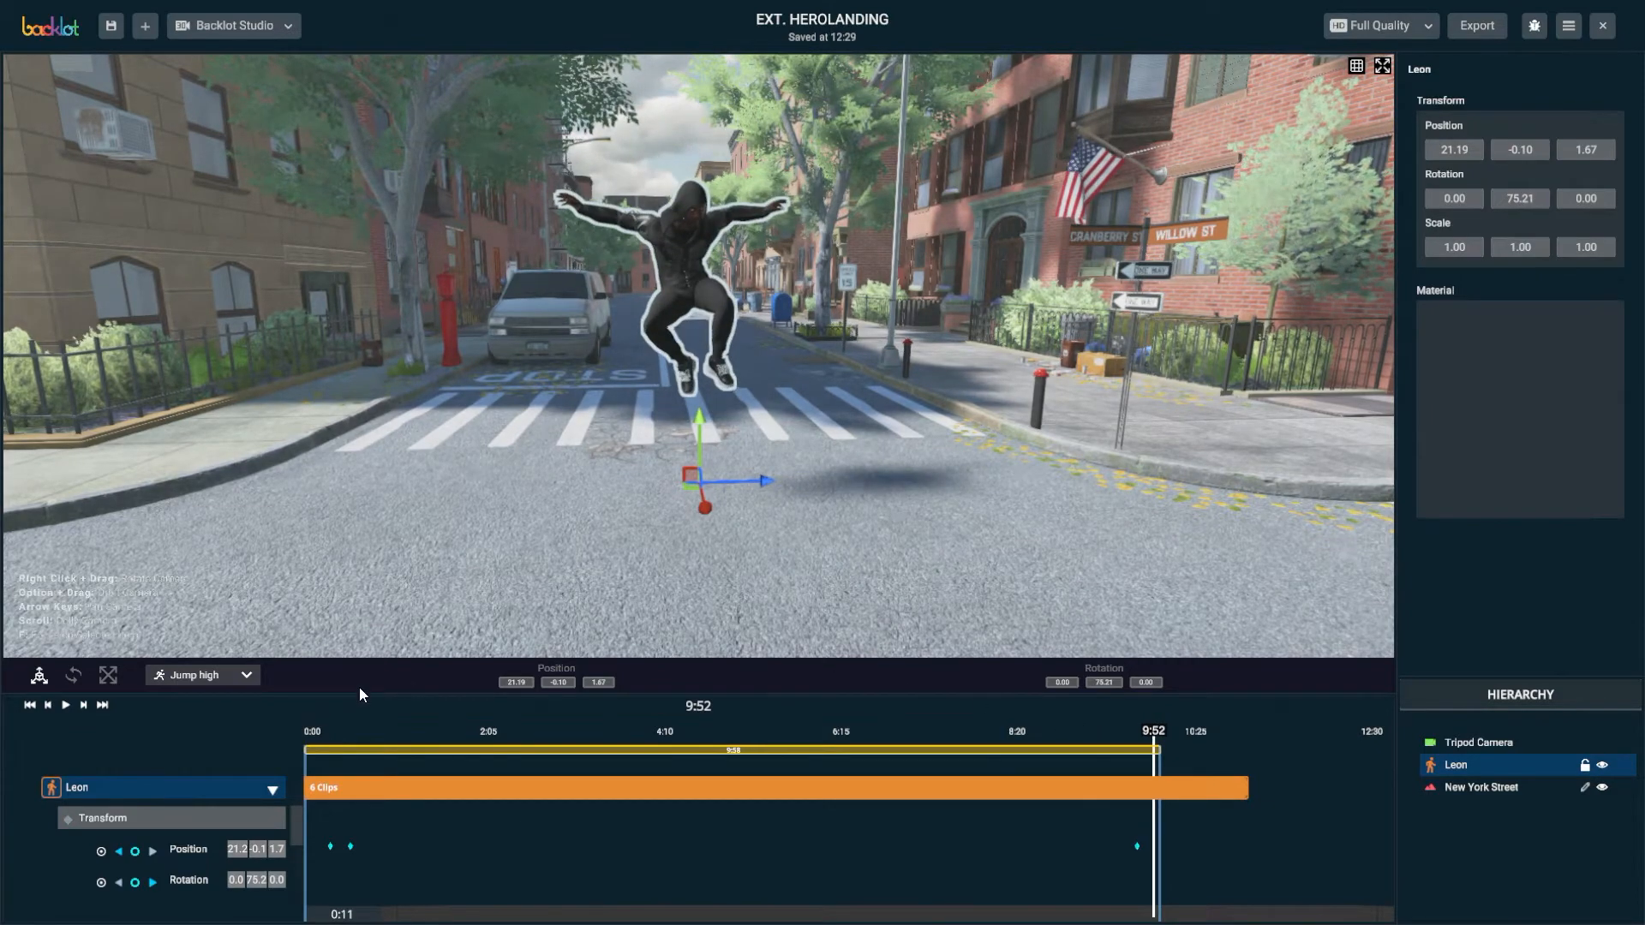
{"action": "scroll", "coordinate": [563, 451], "scroll_direction": "down", "scroll_amount": 2}
{"action": "scroll", "coordinate": [564, 445], "scroll_direction": "down", "scroll_amount": 5}
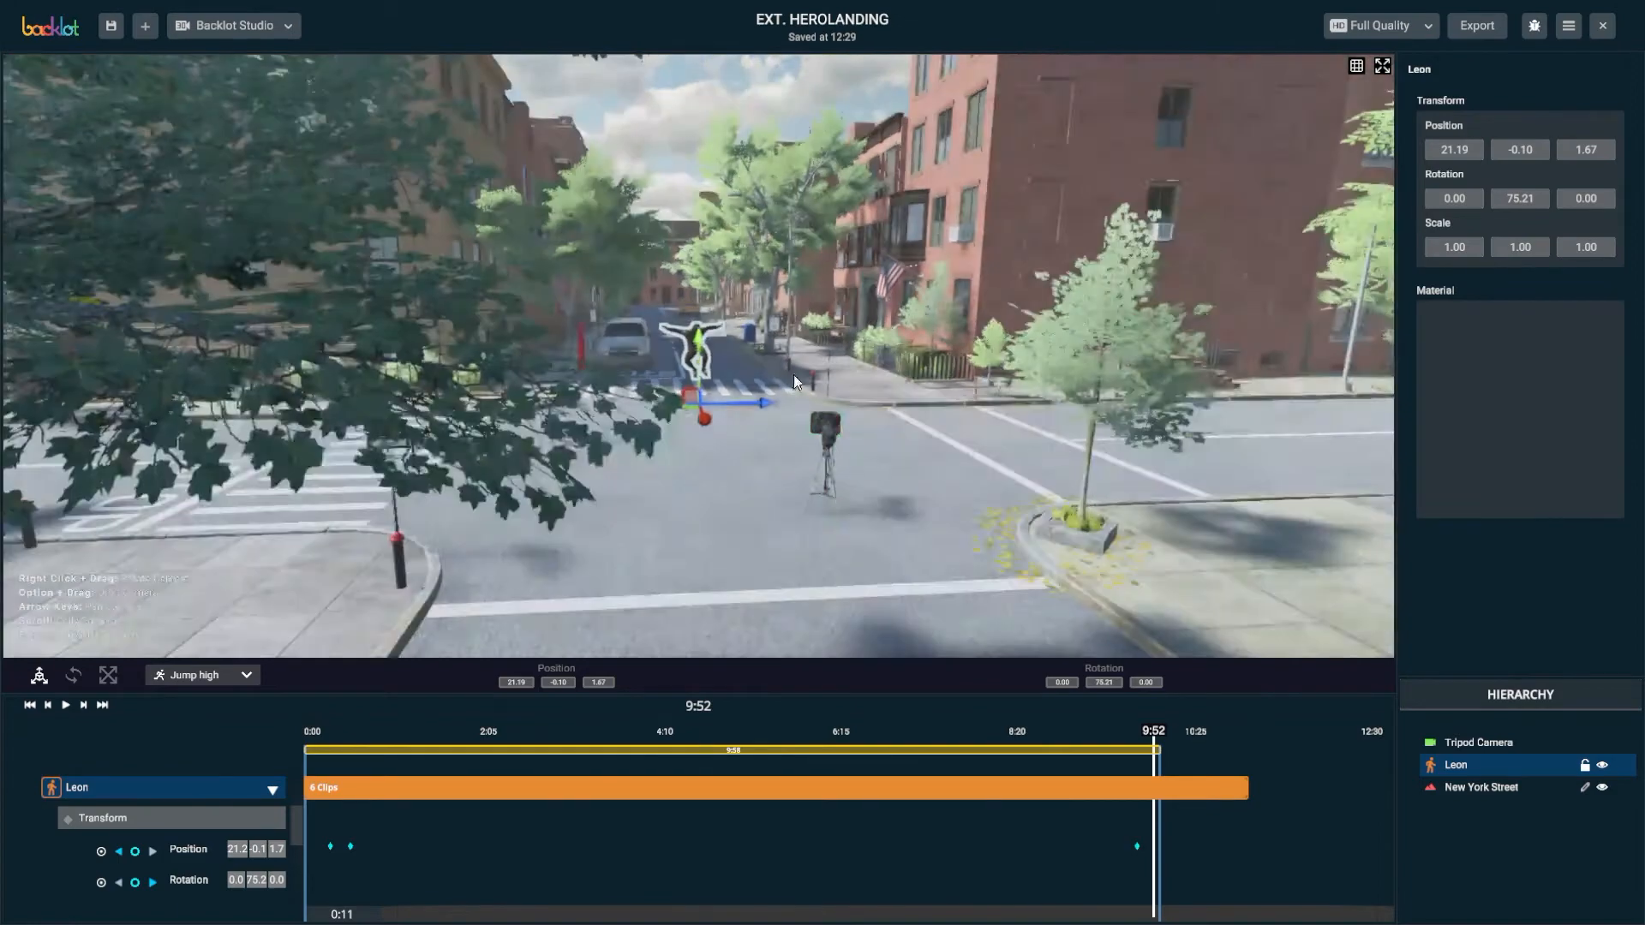
{"action": "middle_click_drag", "start_coordinate": [794, 374], "coordinate": [764, 560]}
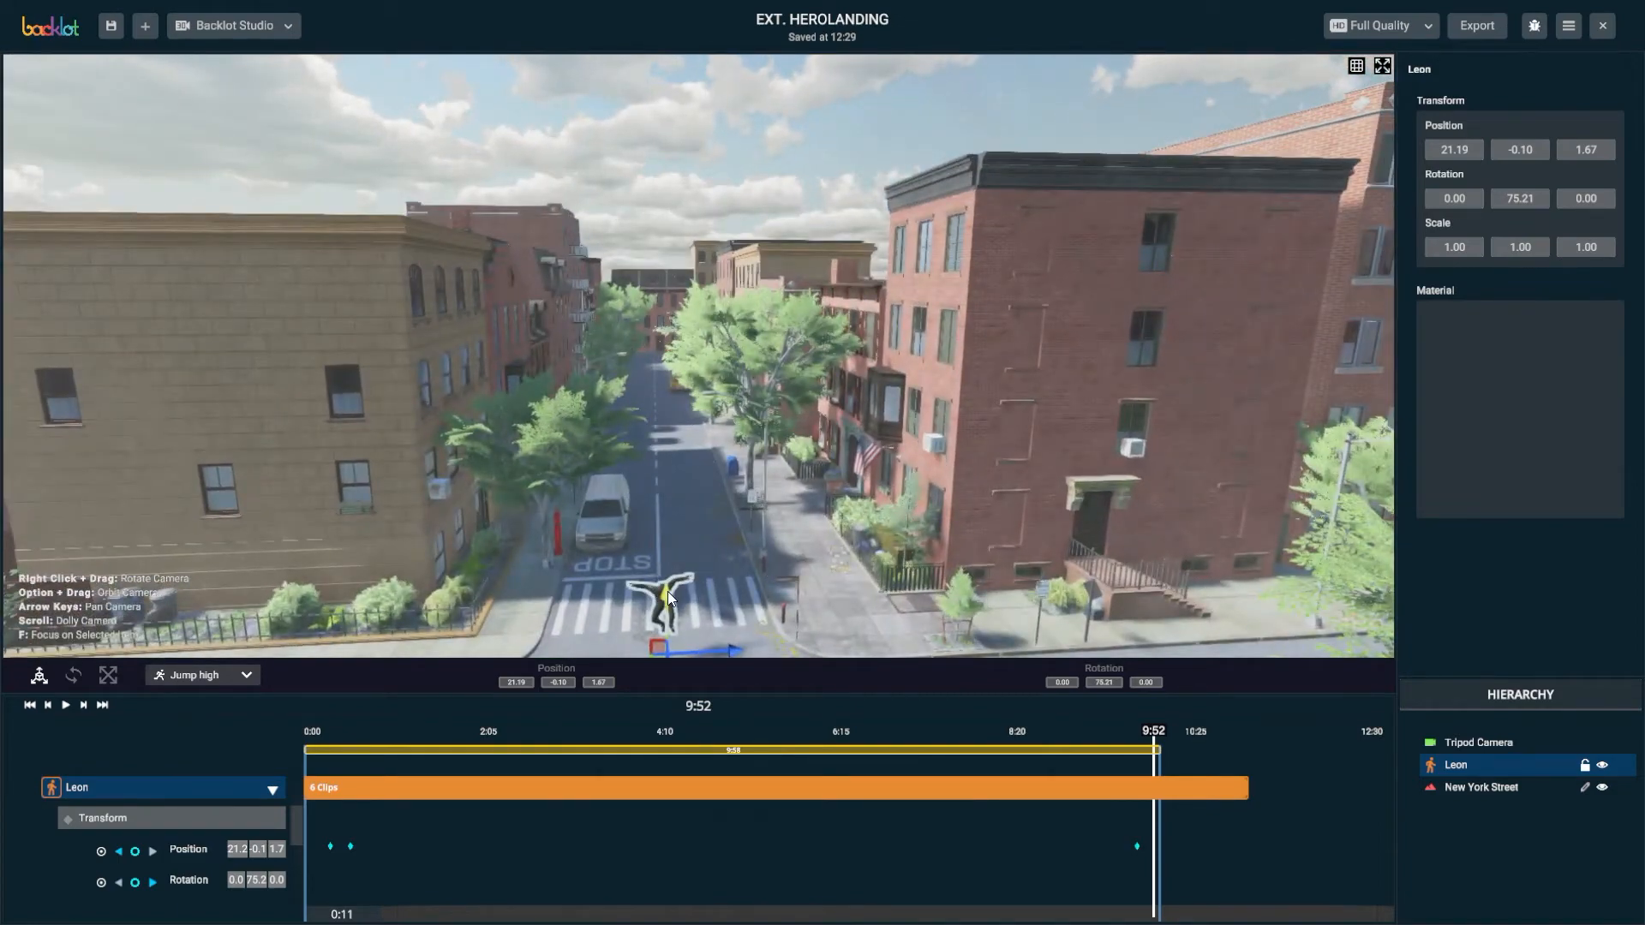
{"action": "left_click_drag", "start_coordinate": [666, 591], "coordinate": [664, 127]}
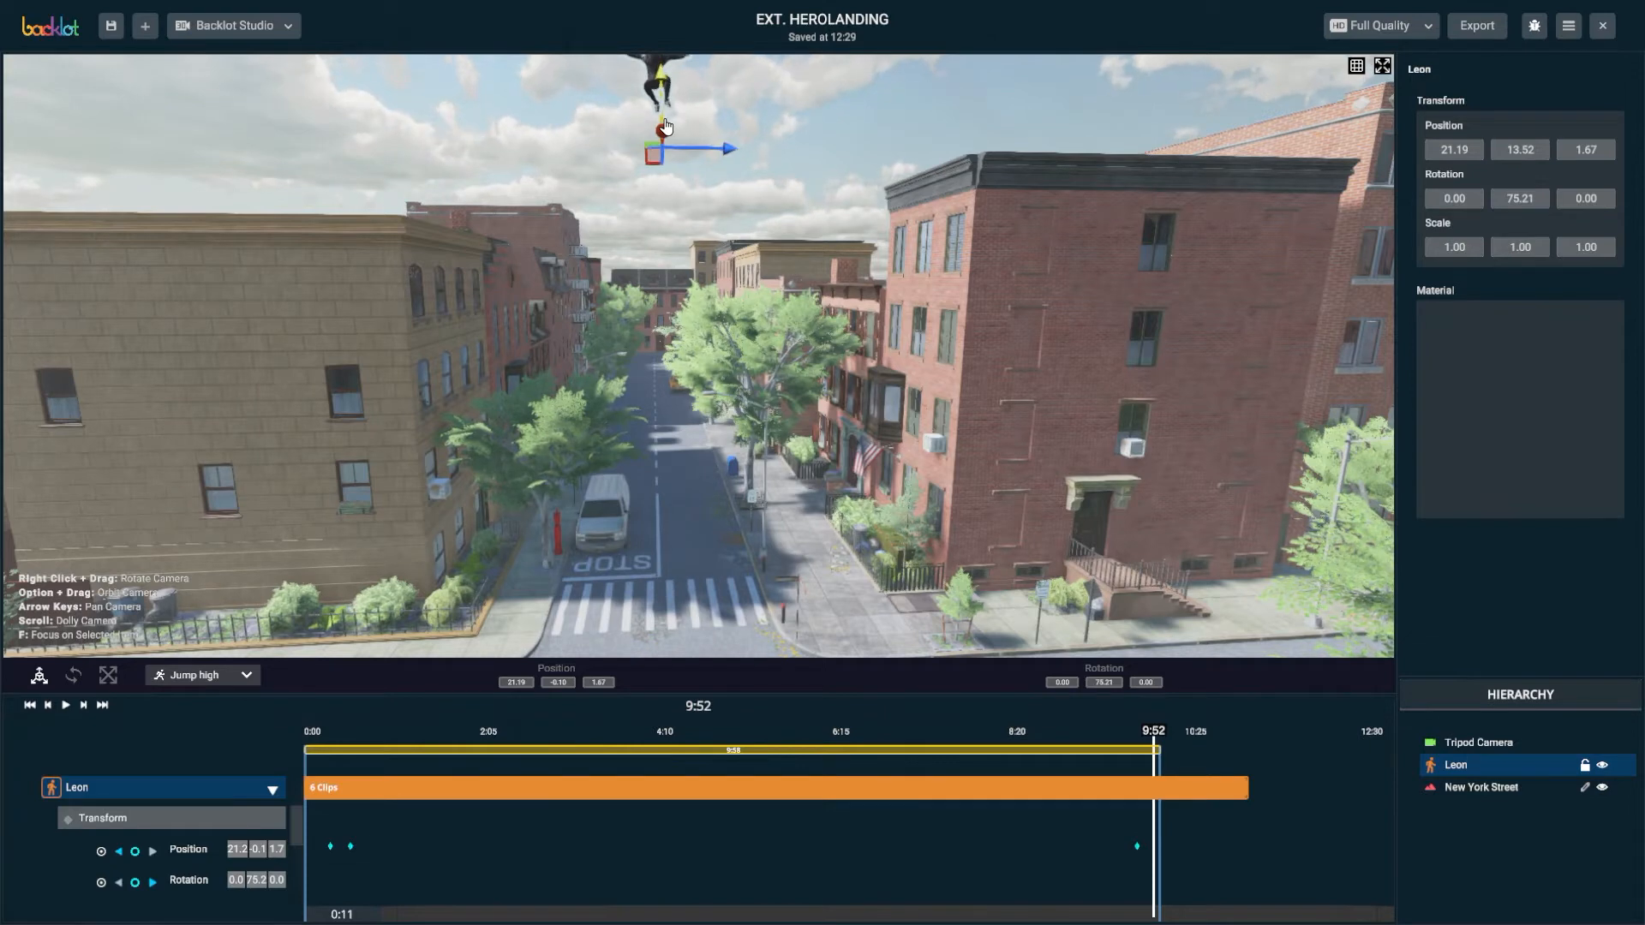
{"action": "left_click", "coordinate": [134, 851]}
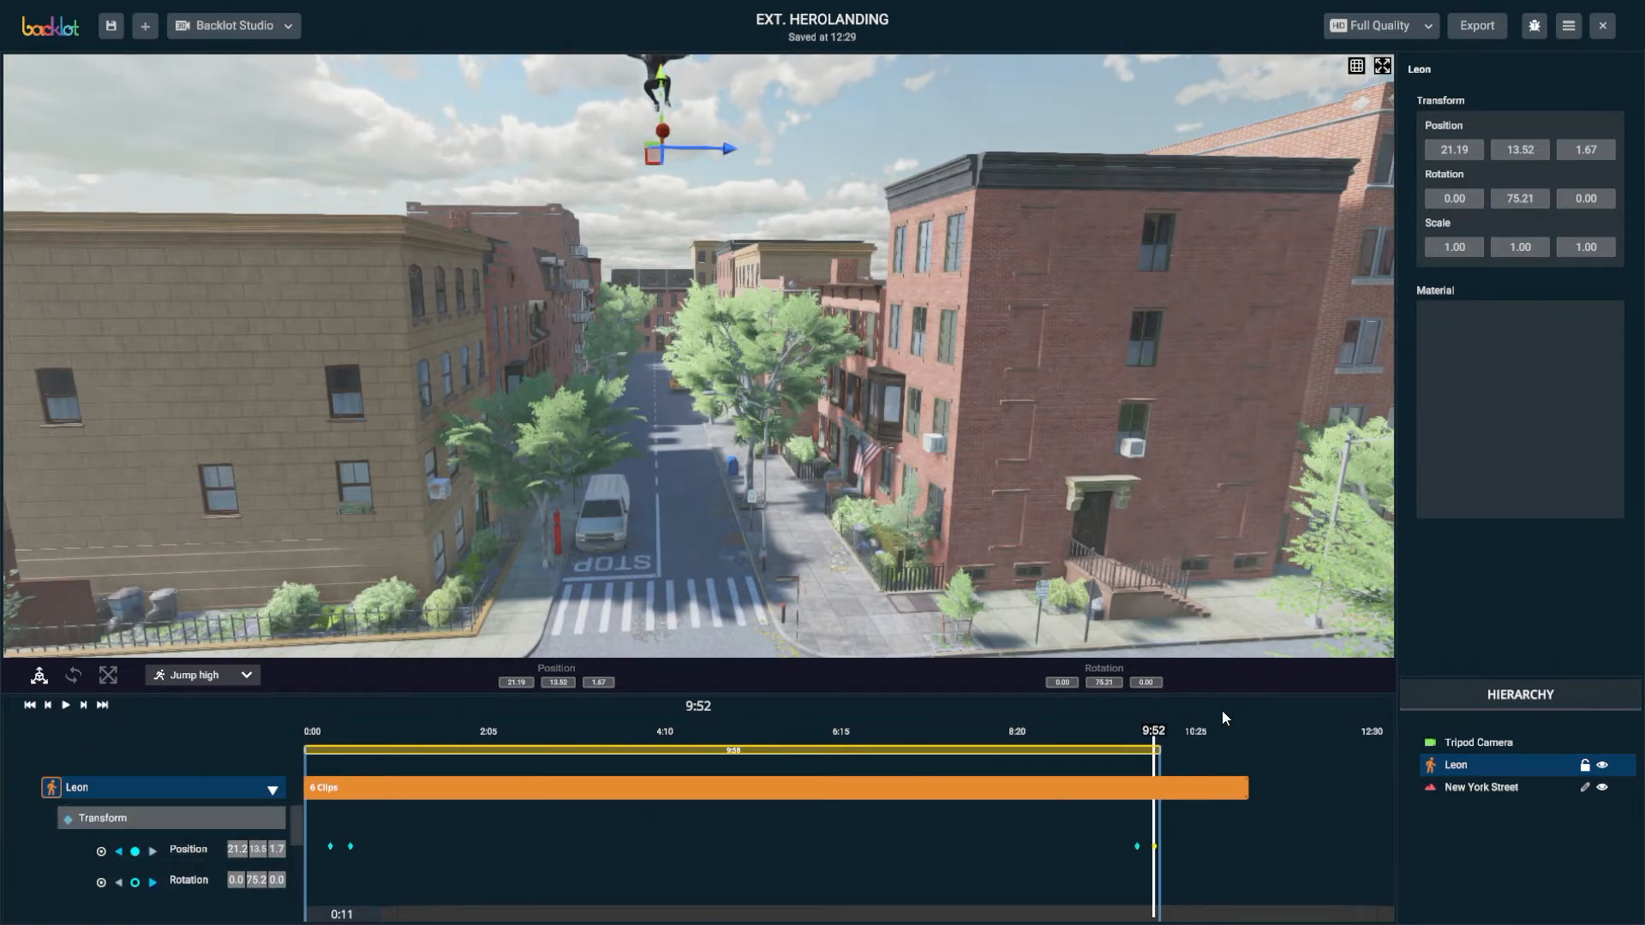
Frame the character at 9:04, 10:09 and 9:17 to compare his standing position on the street with his position above the rooftops
{"action": "left_click", "coordinate": [1083, 733]}
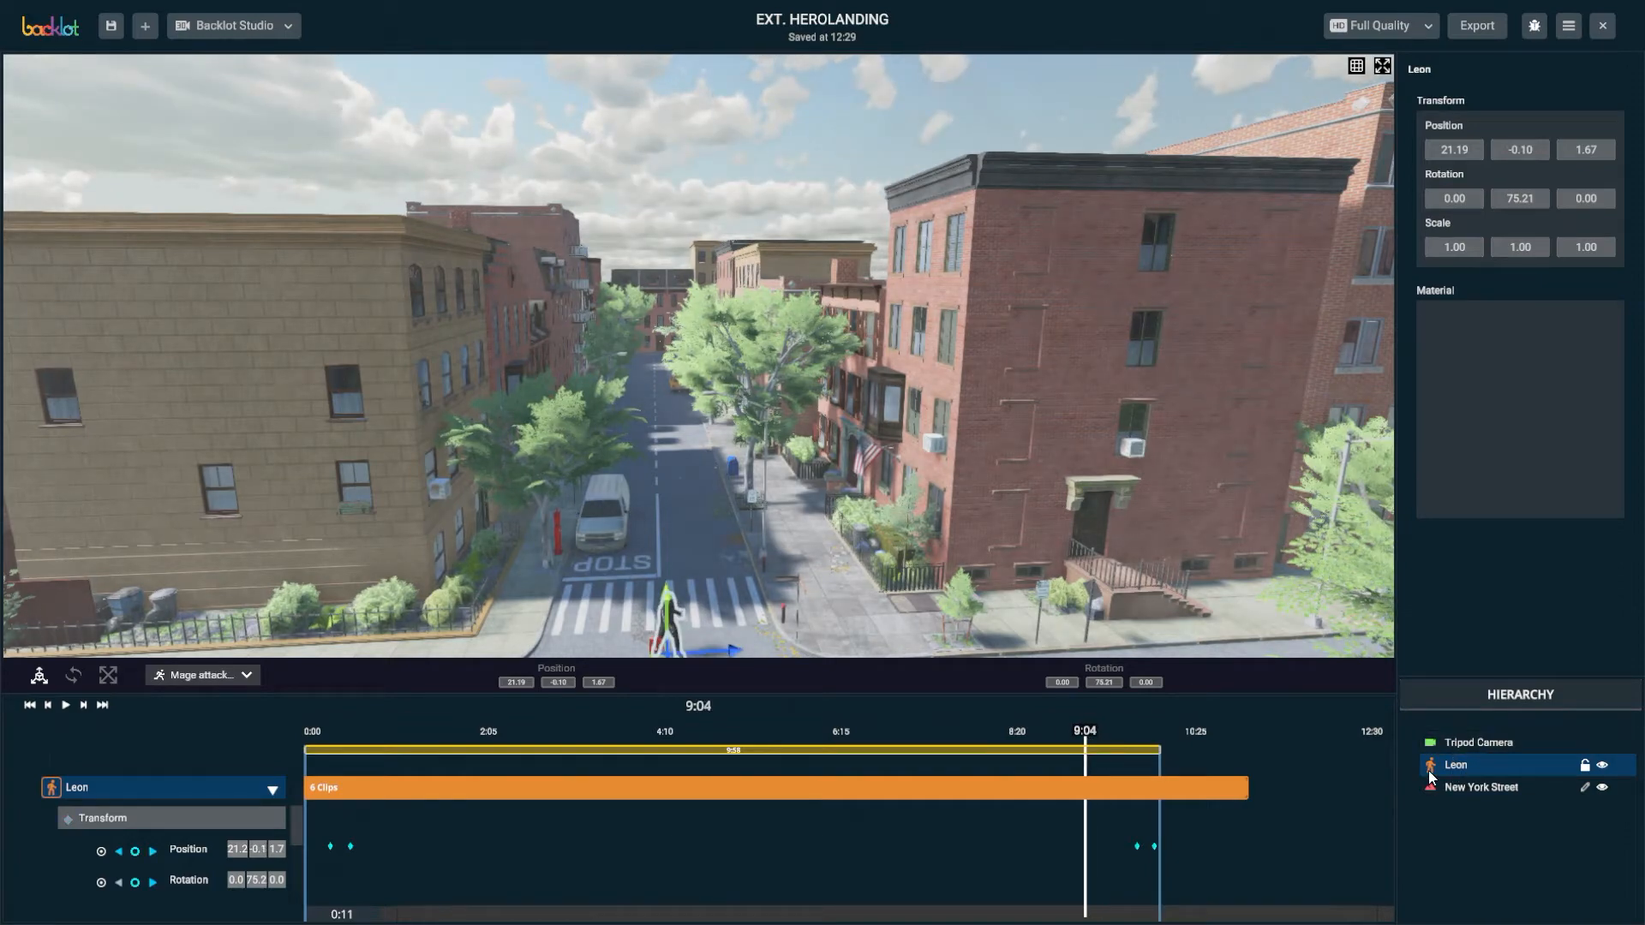
{"action": "double_click", "coordinate": [1457, 766]}
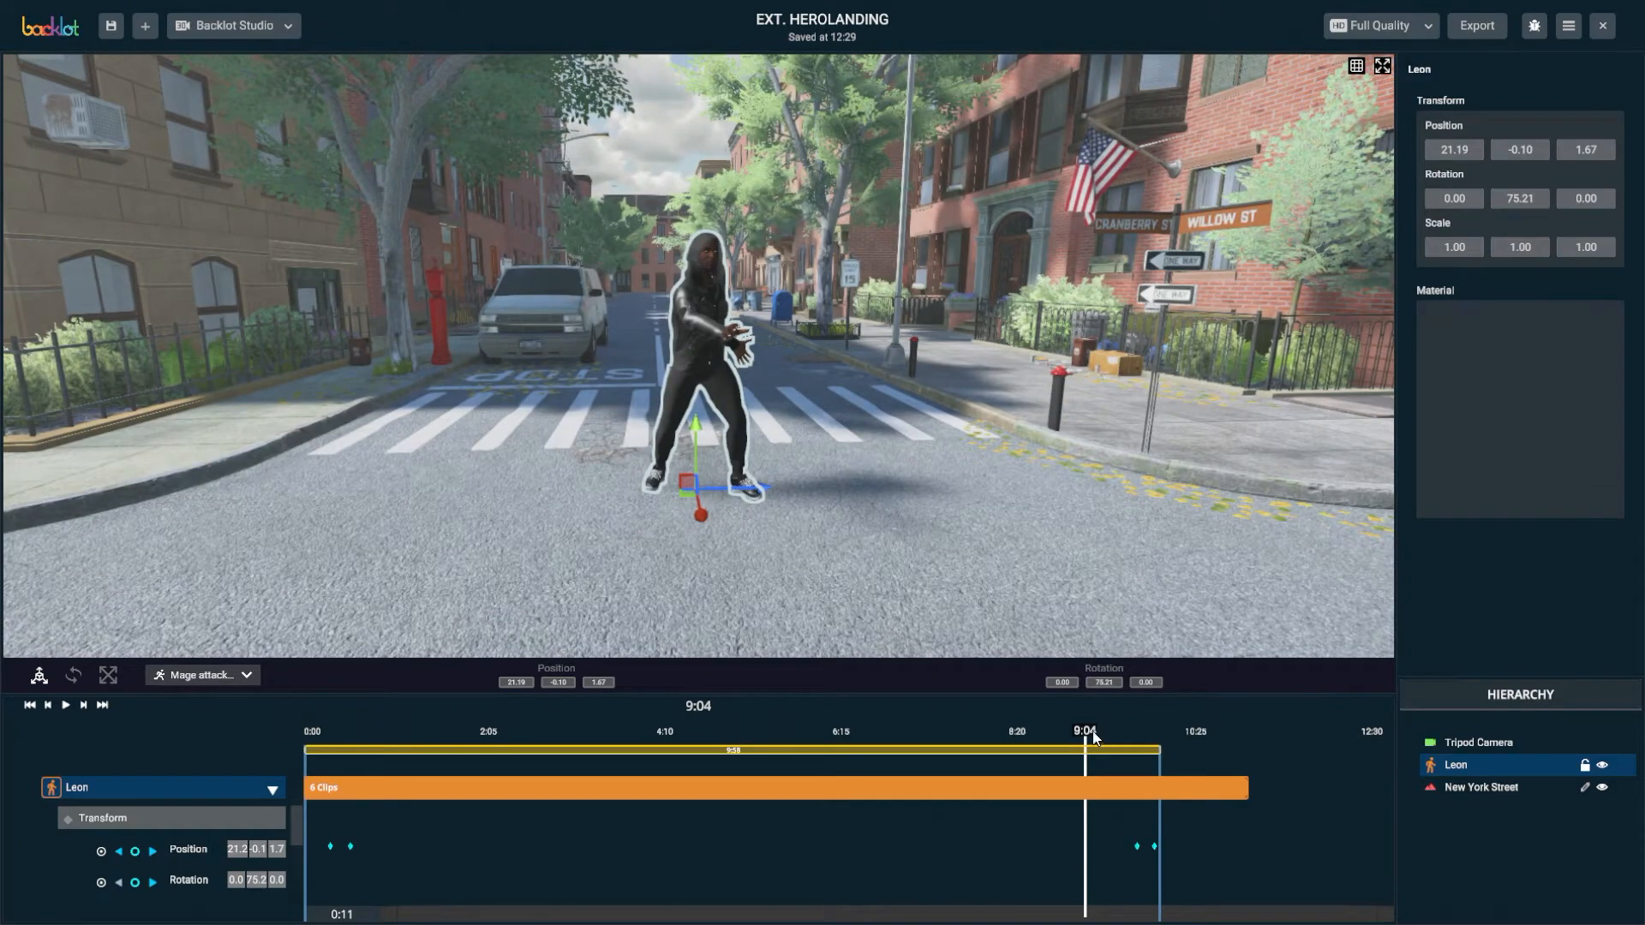
{"action": "left_click", "coordinate": [1178, 725]}
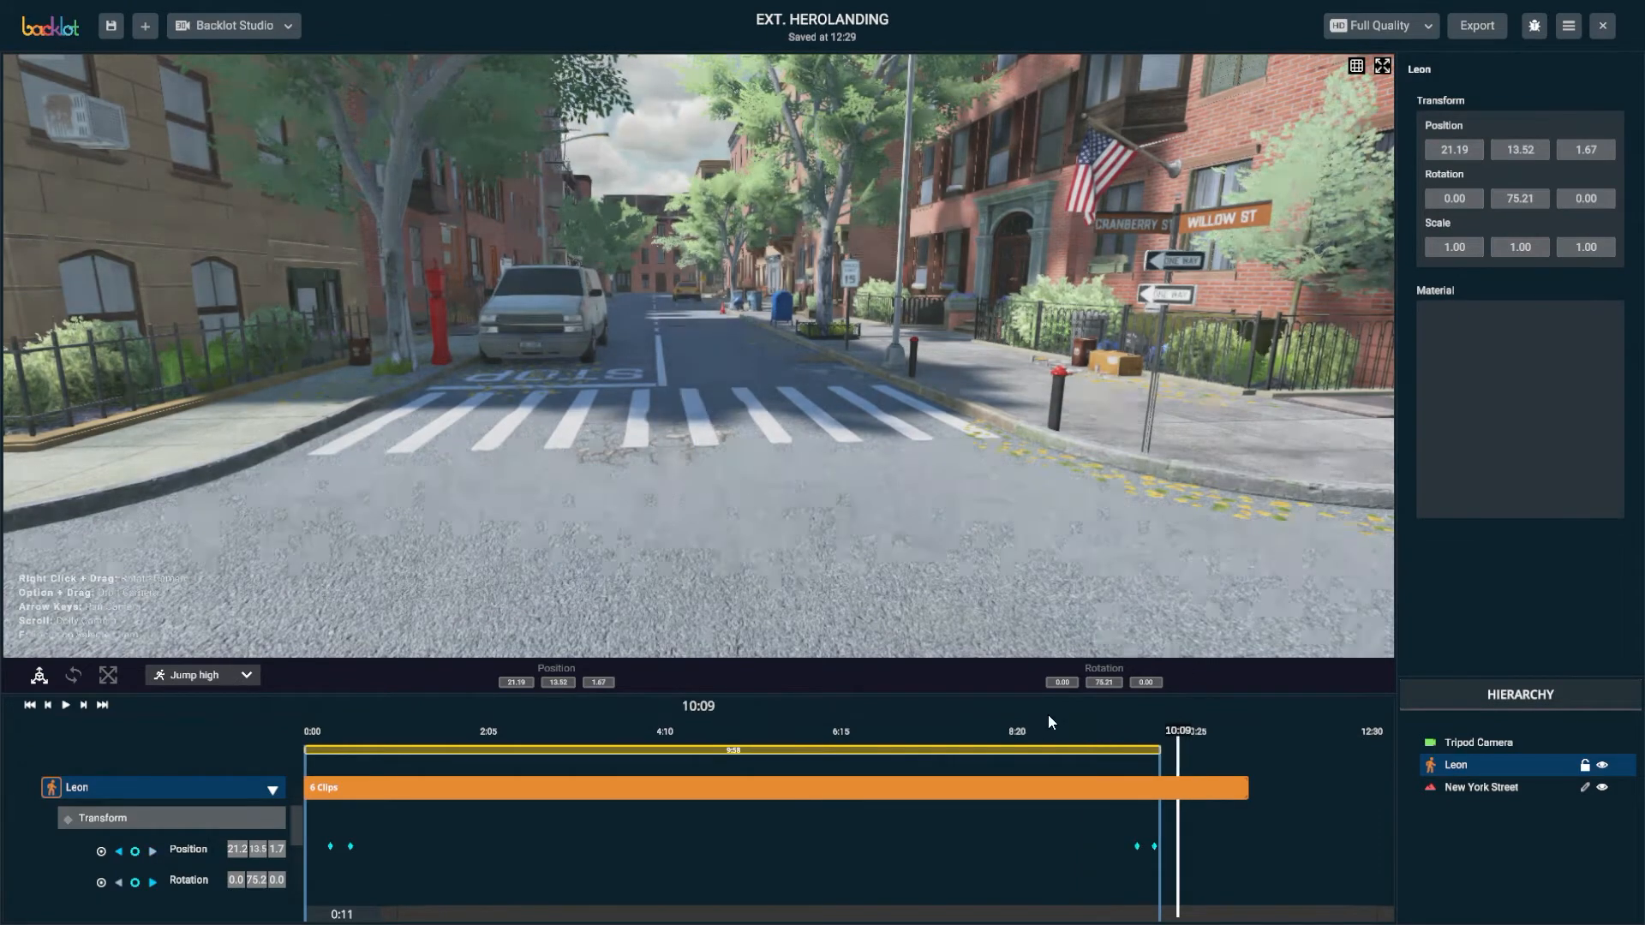
{"action": "double_click", "coordinate": [1453, 764]}
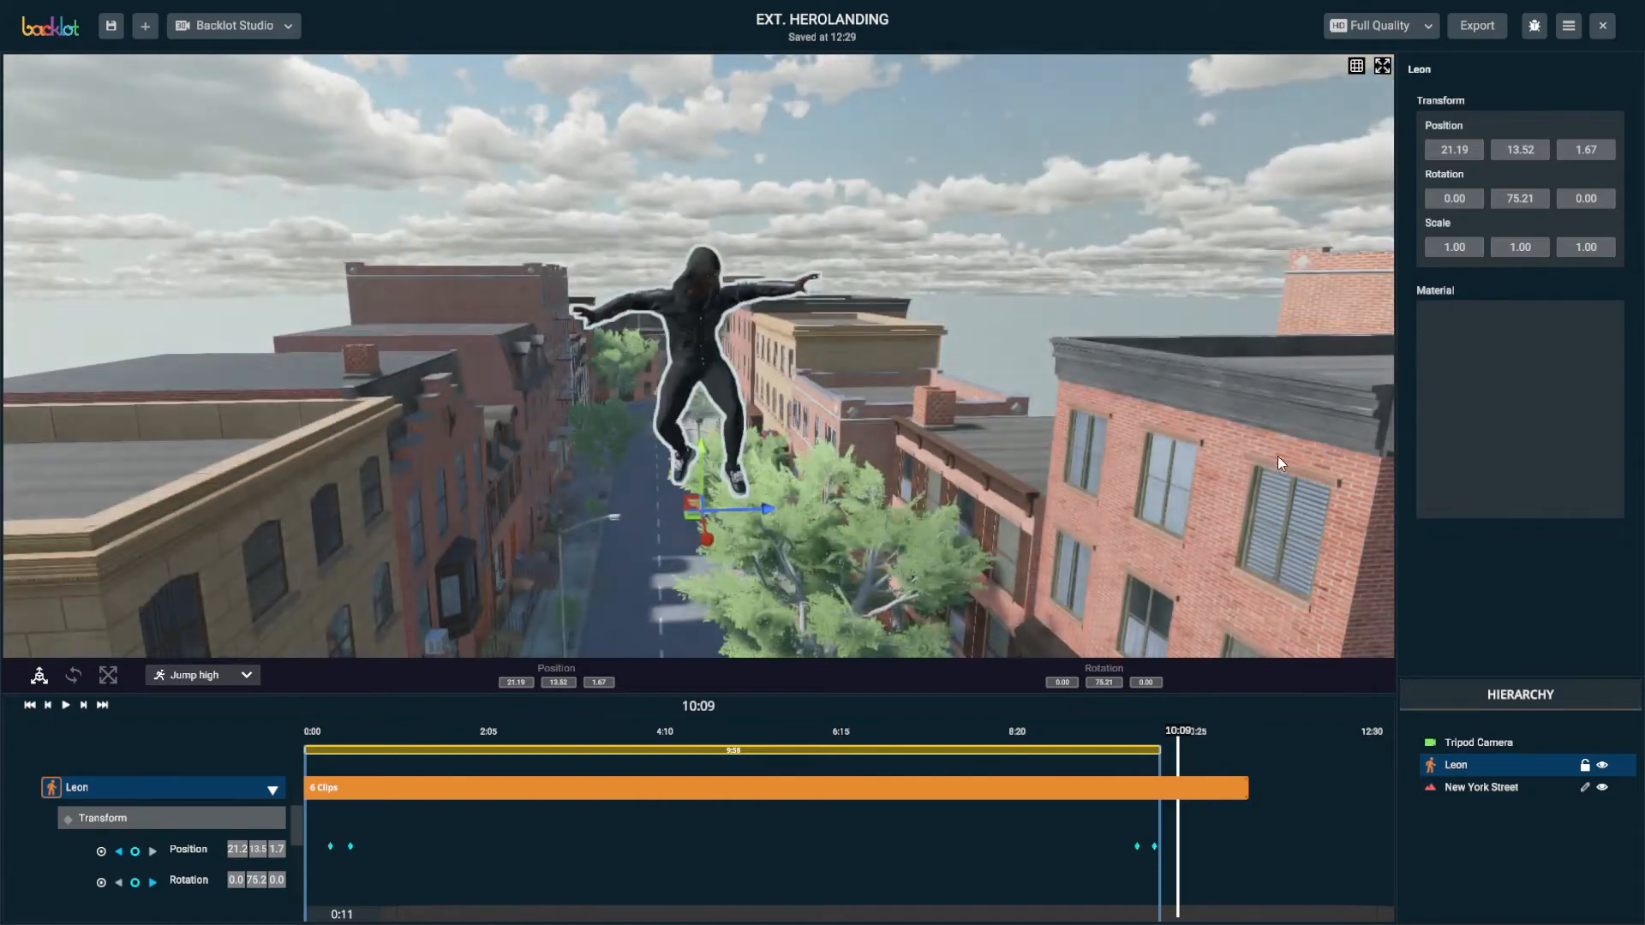
{"action": "mouse_move", "coordinate": [867, 536]}
{"action": "left_mouse_down", "text": "alt"}
{"action": "mouse_move", "coordinate": [794, 503]}
{"action": "mouse_move", "coordinate": [822, 562]}
{"action": "mouse_move", "coordinate": [867, 549]}
{"action": "left_mouse_up", "text": "alt"}
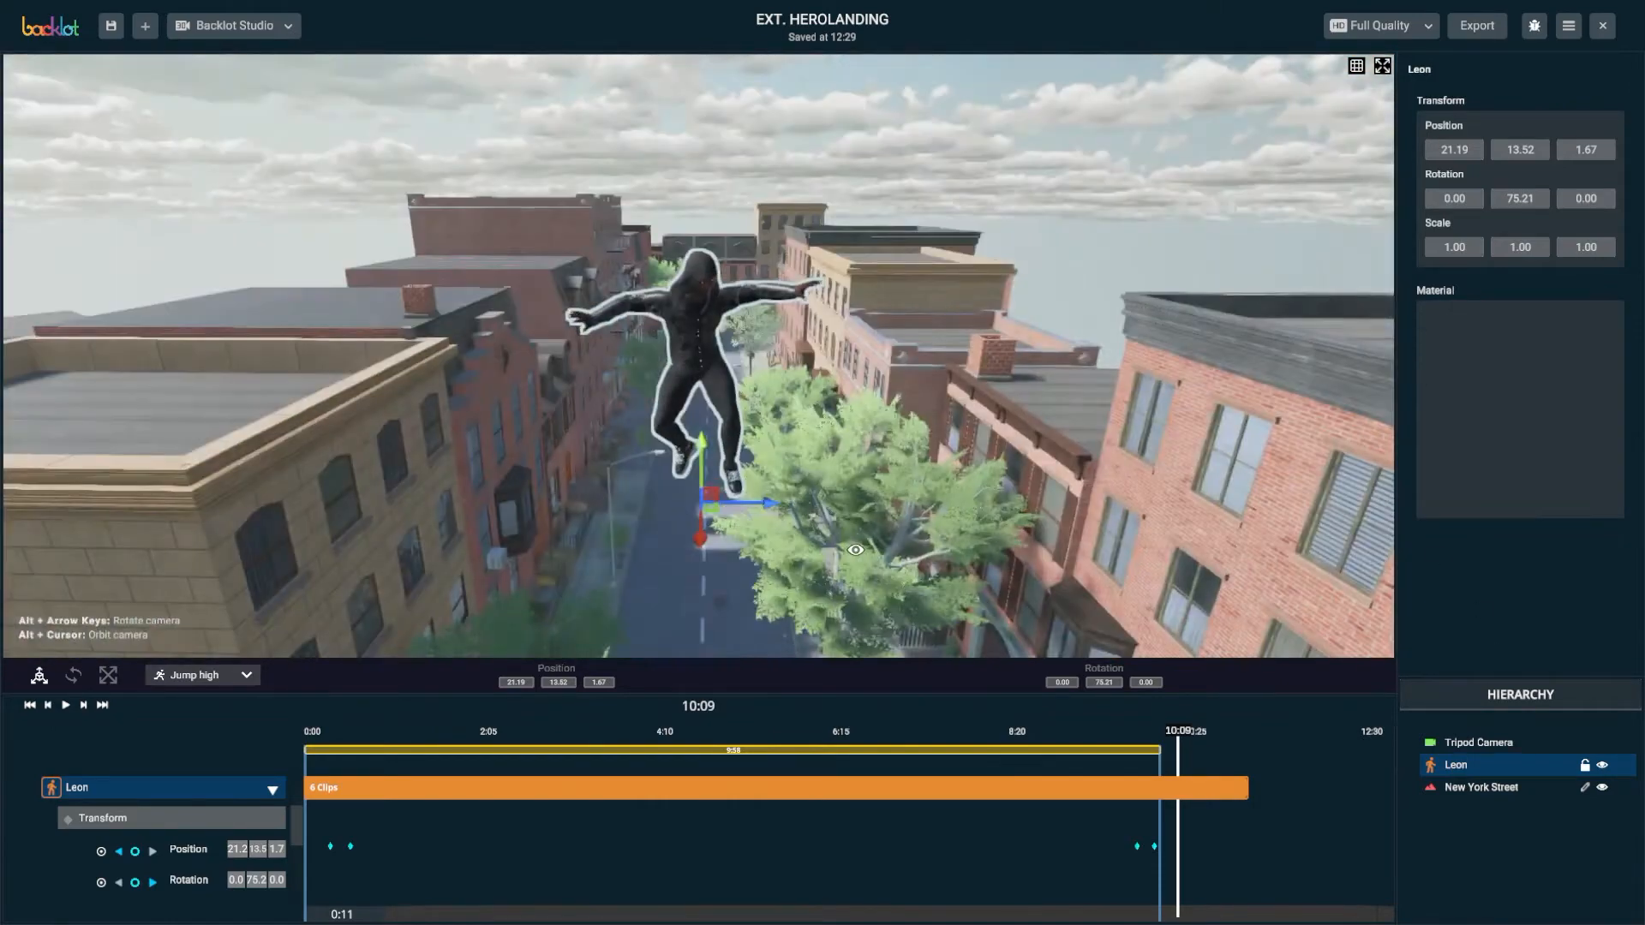
{"action": "left_click", "coordinate": [1104, 730]}
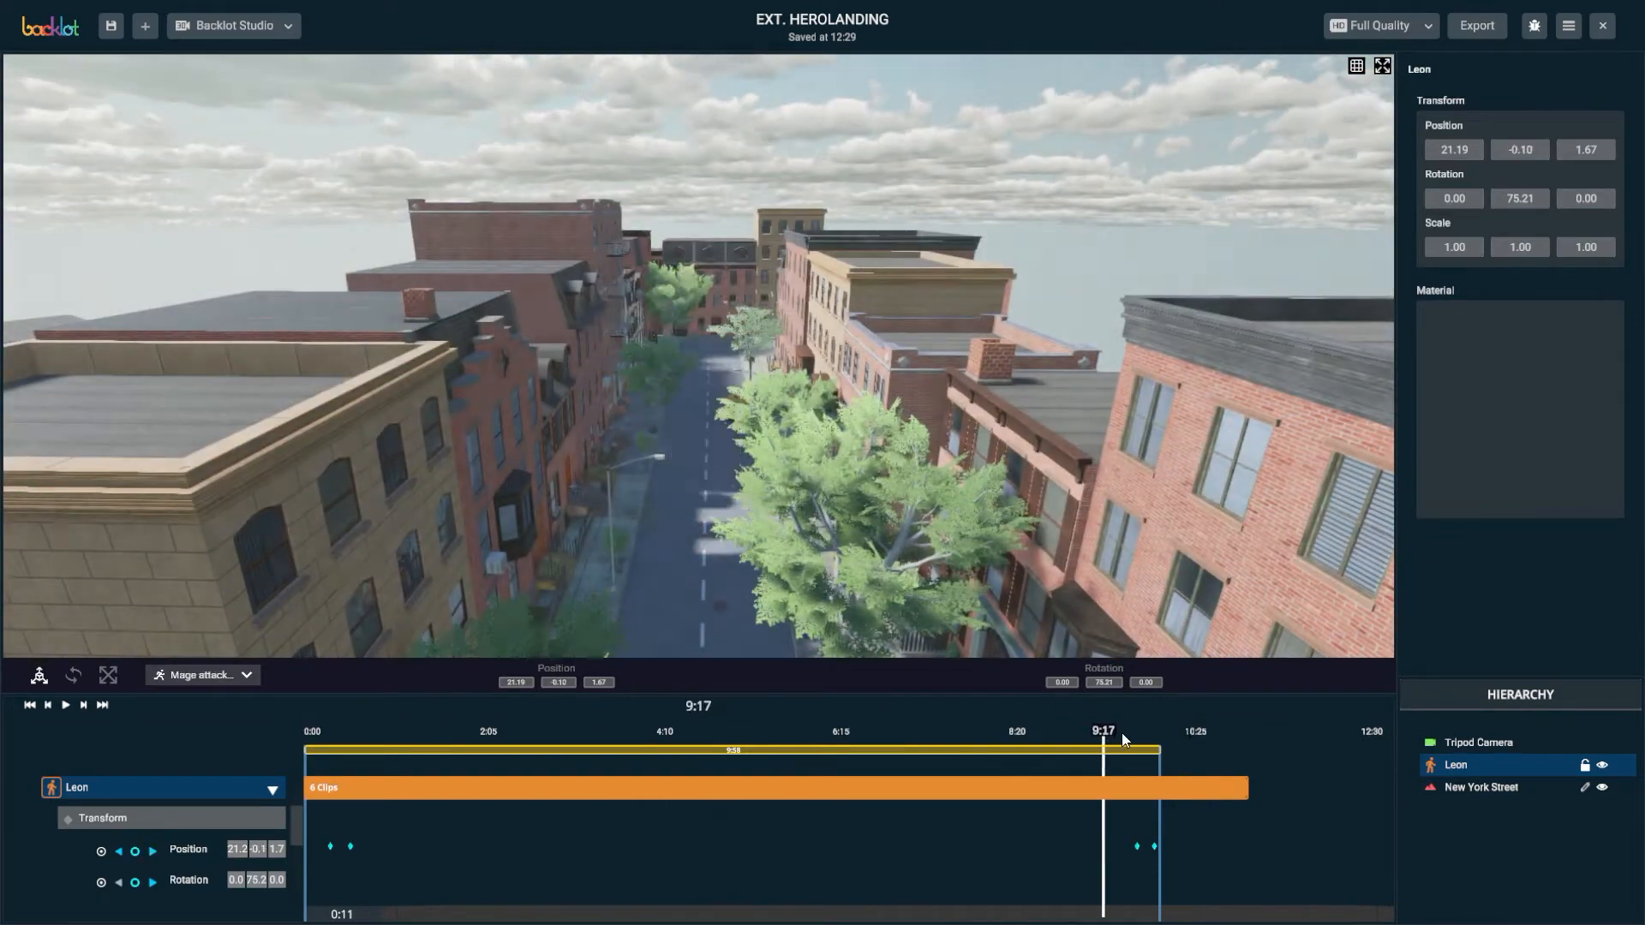
{"action": "double_click", "coordinate": [1462, 766]}
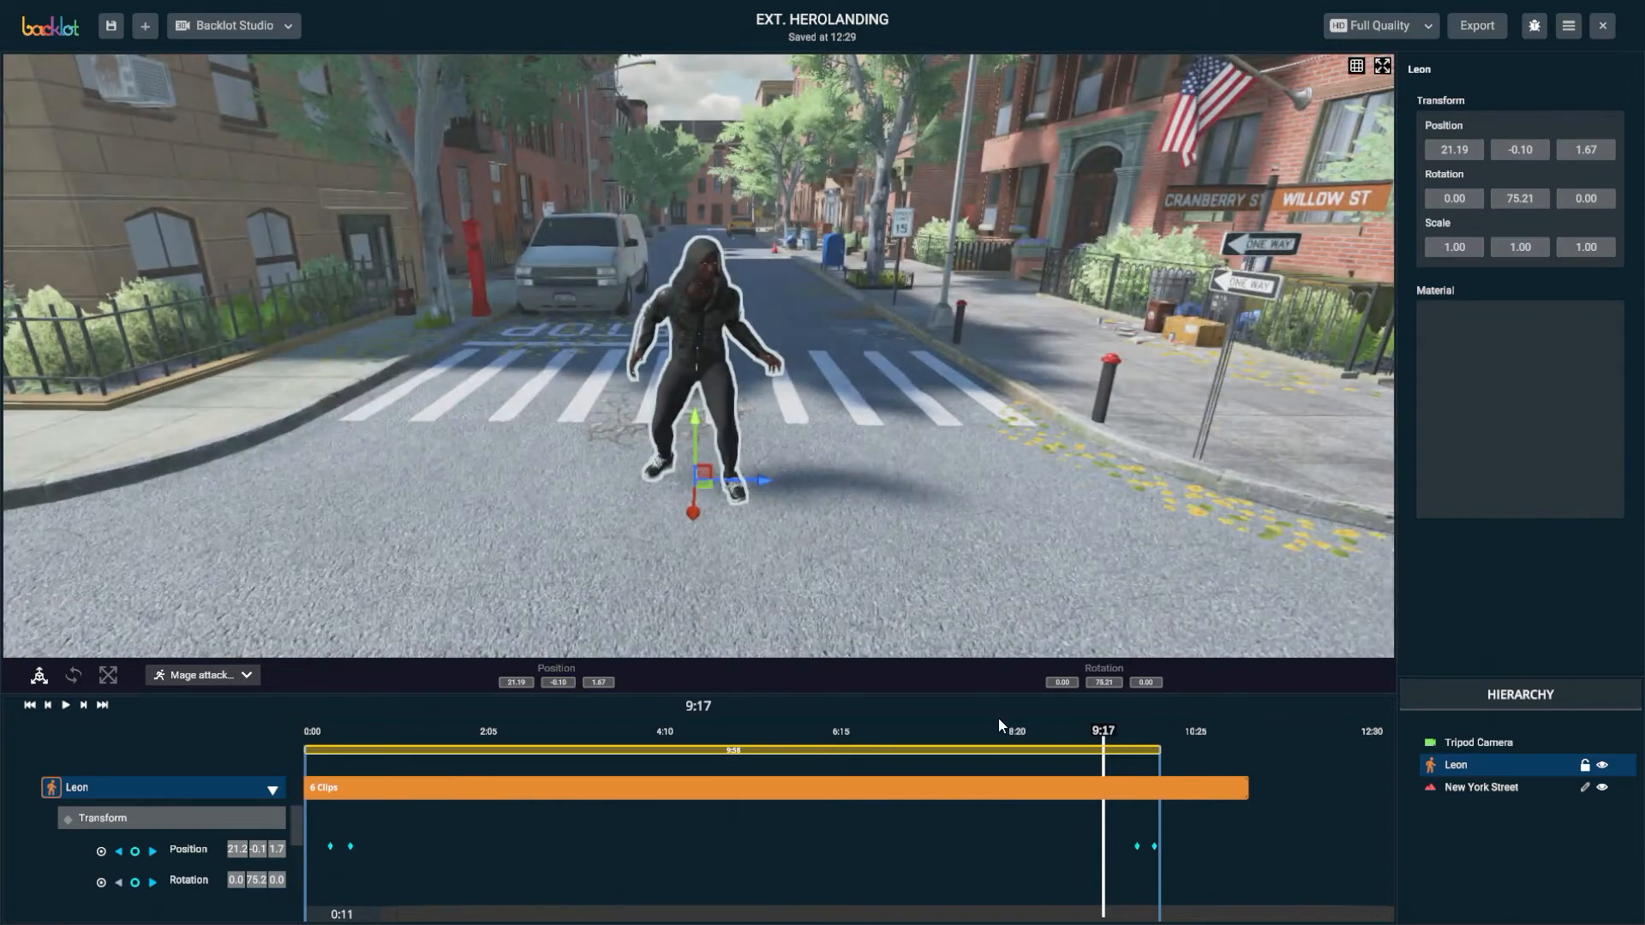
Play back the jump from a street-level view, and play the whole sequence from 0:00 to review the landing, magic and take-off
{"action": "left_click_drag", "start_coordinate": [1088, 735], "coordinate": [917, 728]}
{"action": "key", "text": "space"}
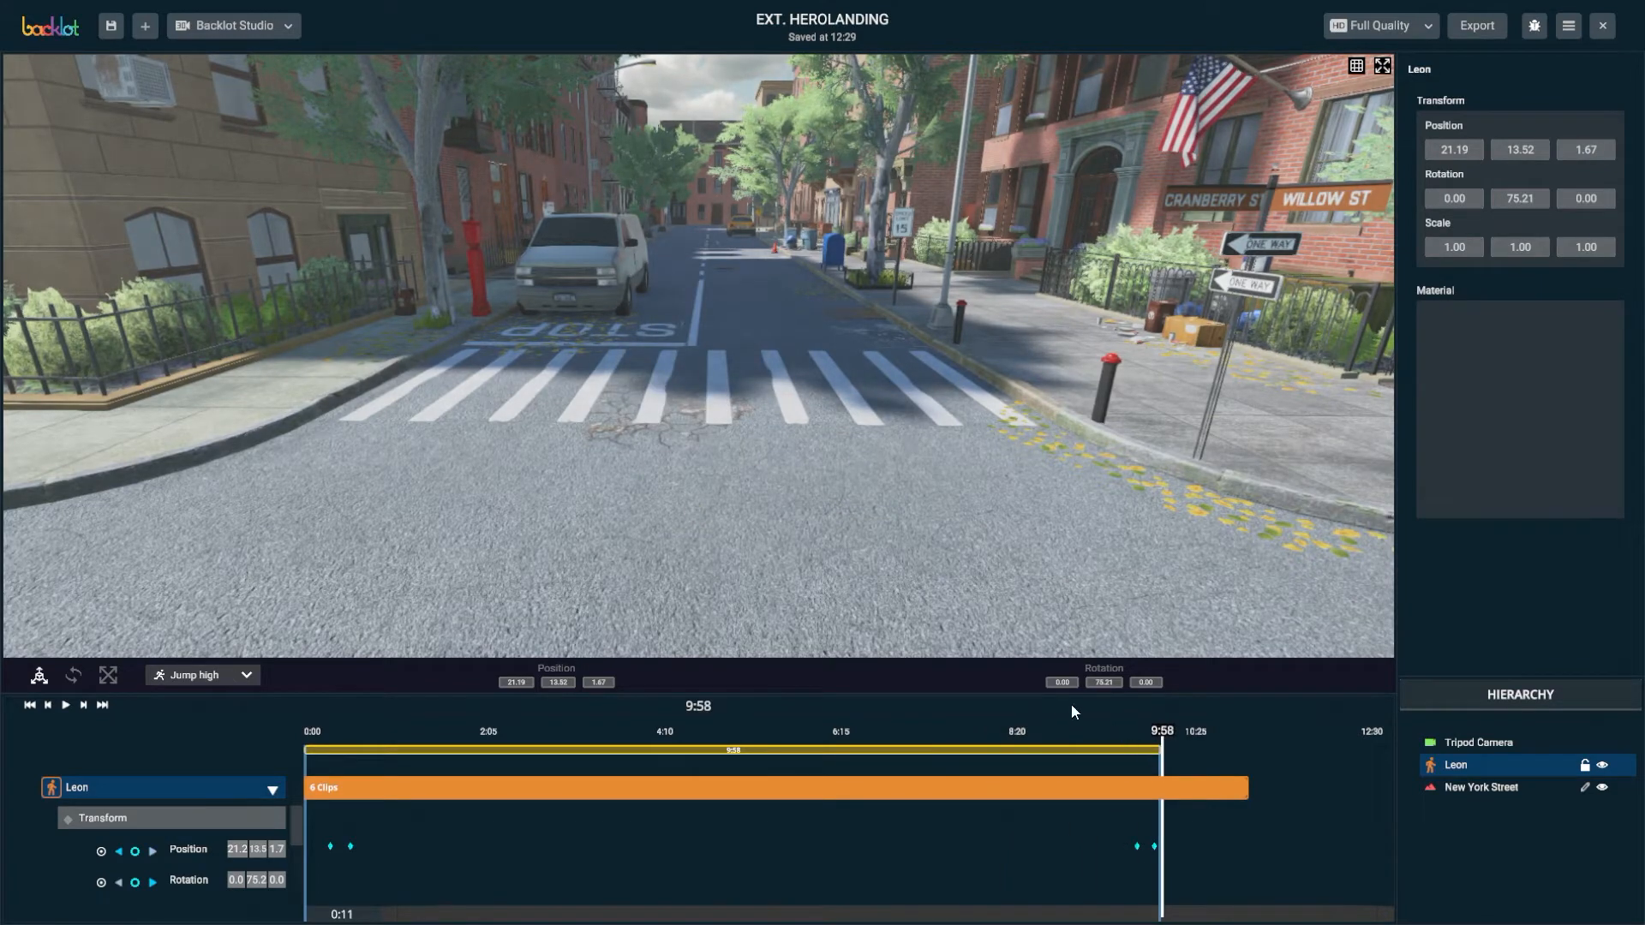
{"action": "right_click_drag", "start_coordinate": [804, 506], "coordinate": [818, 481]}
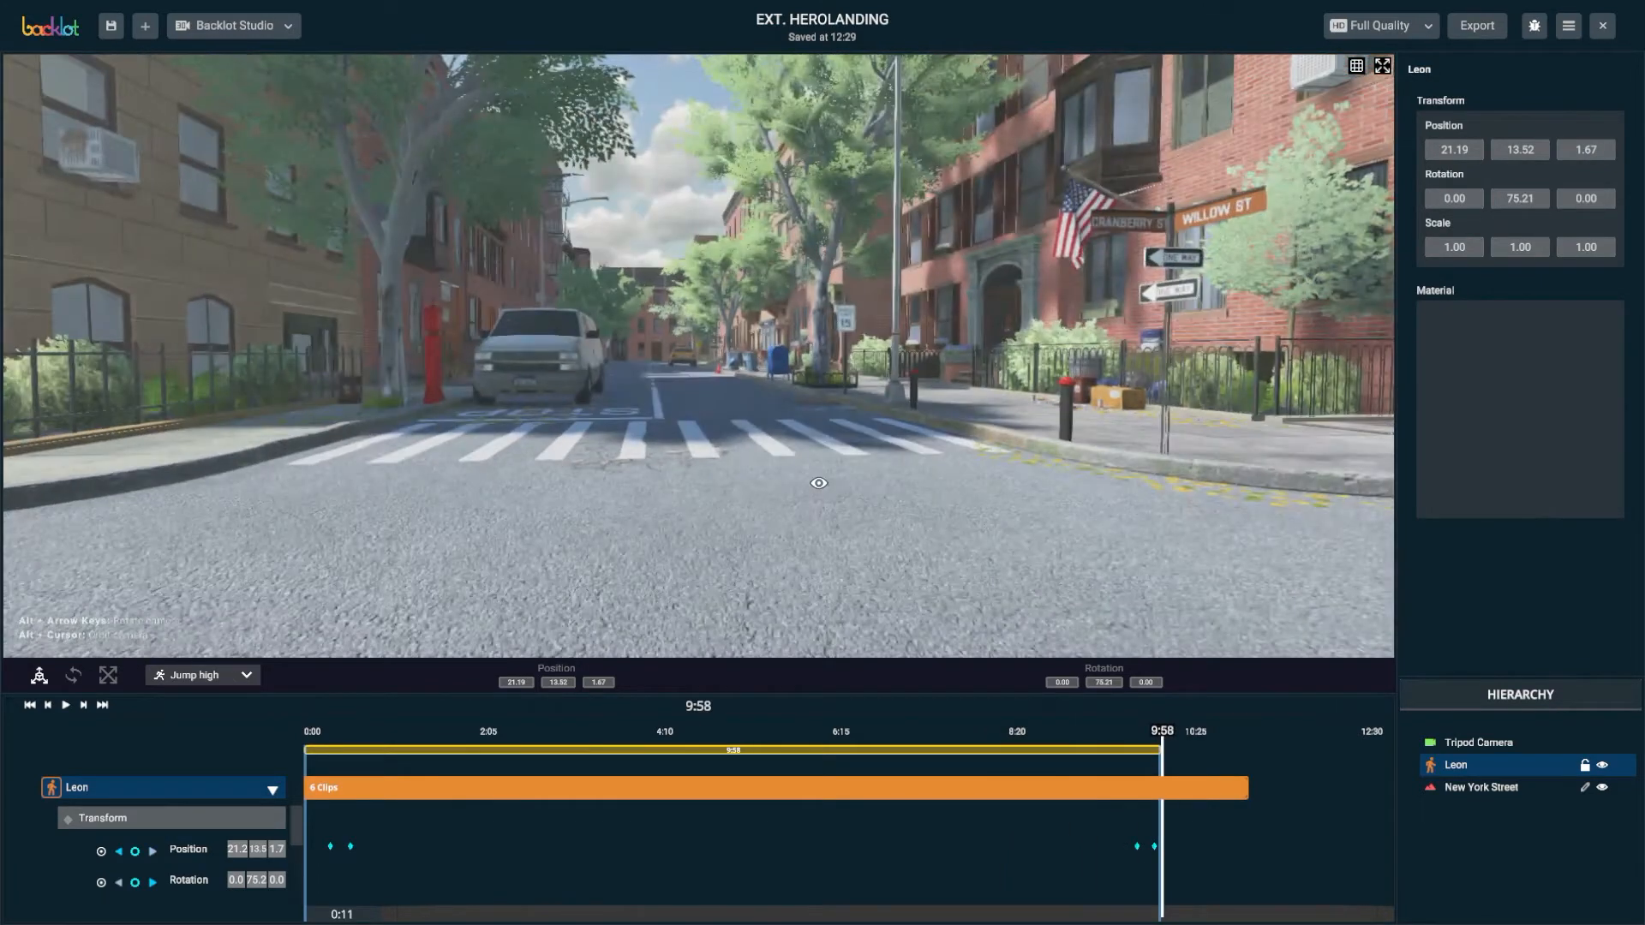
{"action": "left_click", "coordinate": [1015, 726]}
{"action": "key", "text": "space"}
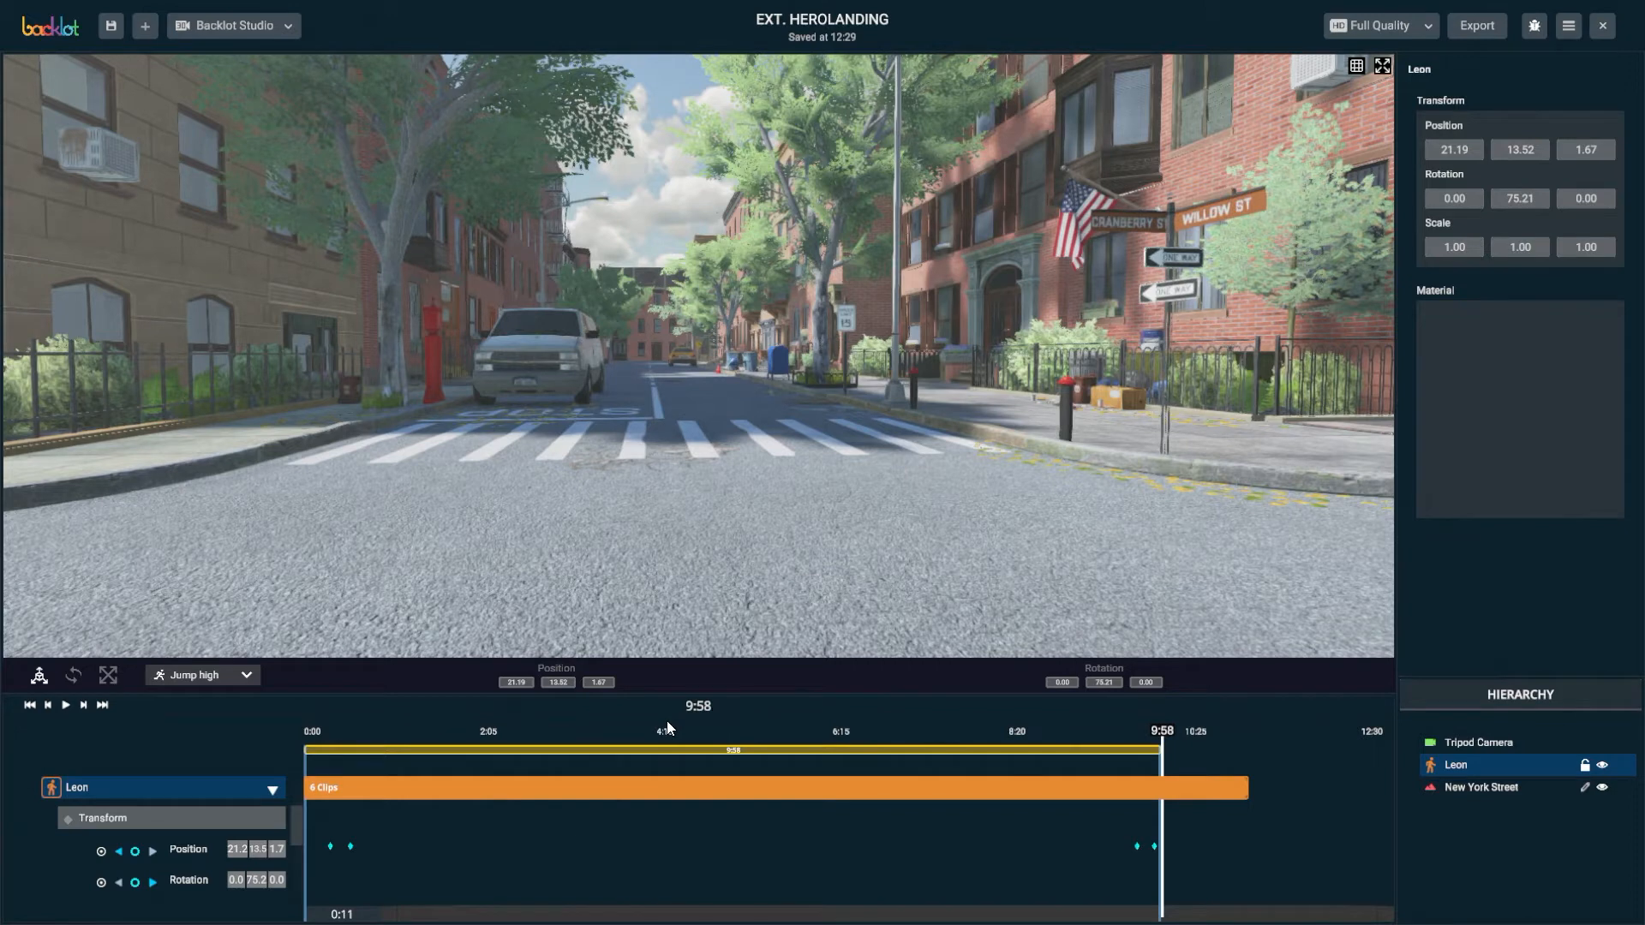
{"action": "key", "text": "space"}
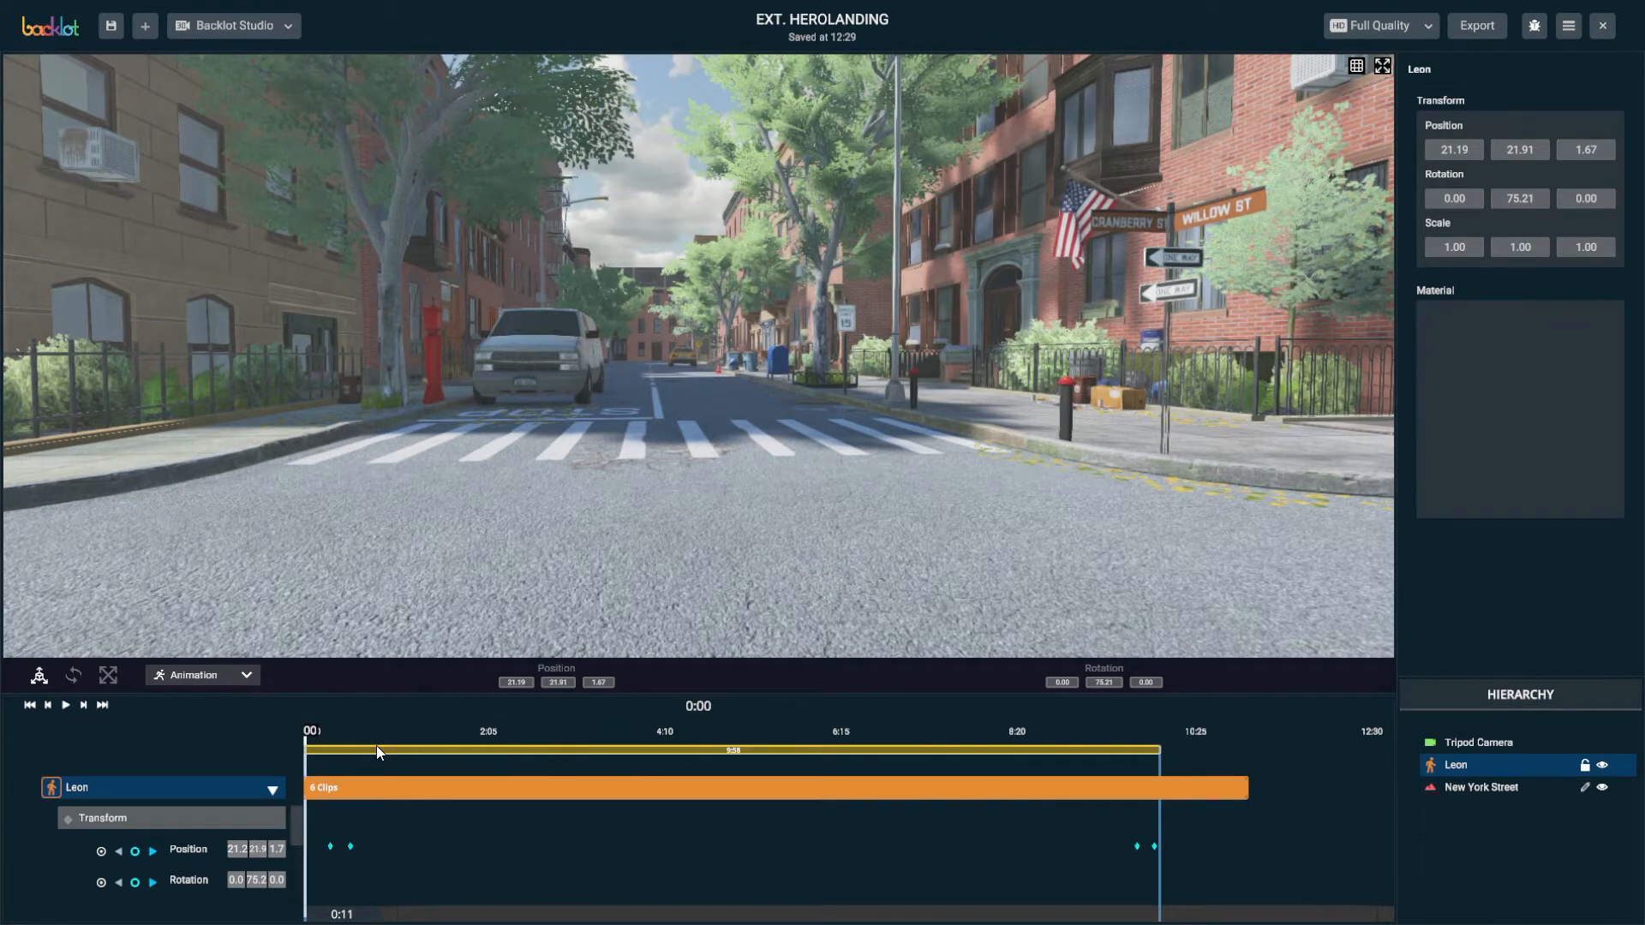
{"action": "key", "text": "space"}
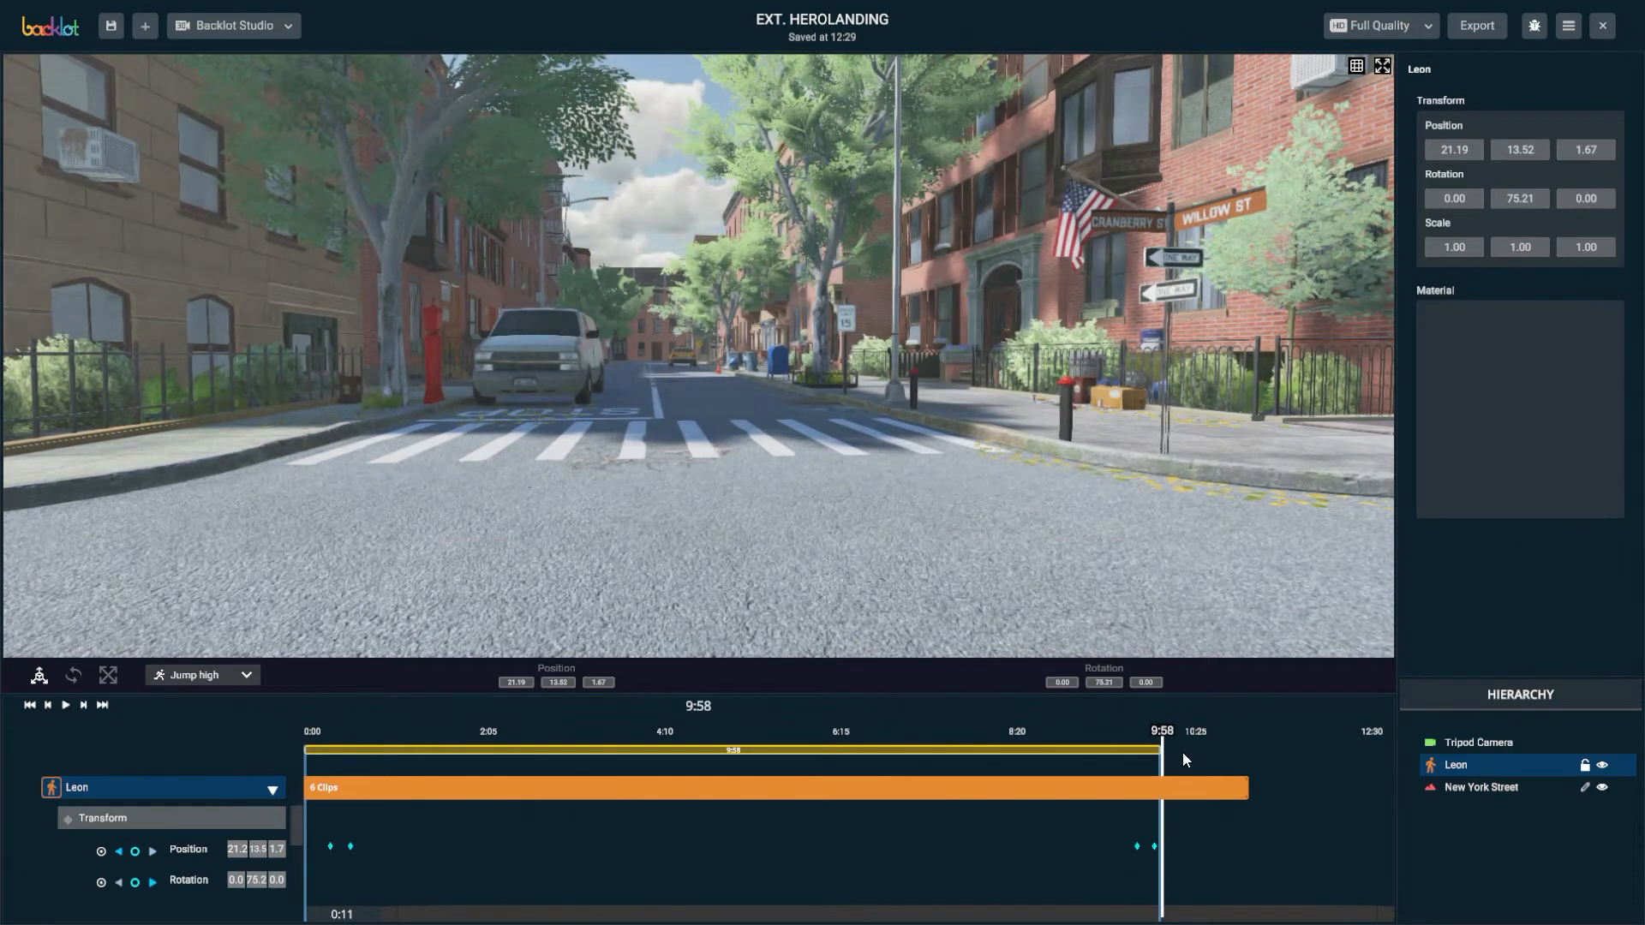
Scrub from the landing at 1:03 to the magic attack at 4:35, viewing the character and street from a higher angle
{"action": "left_click_drag", "start_coordinate": [1169, 723], "coordinate": [397, 750]}
{"action": "left_click_drag", "start_coordinate": [489, 518], "coordinate": [754, 601], "text": "alt"}
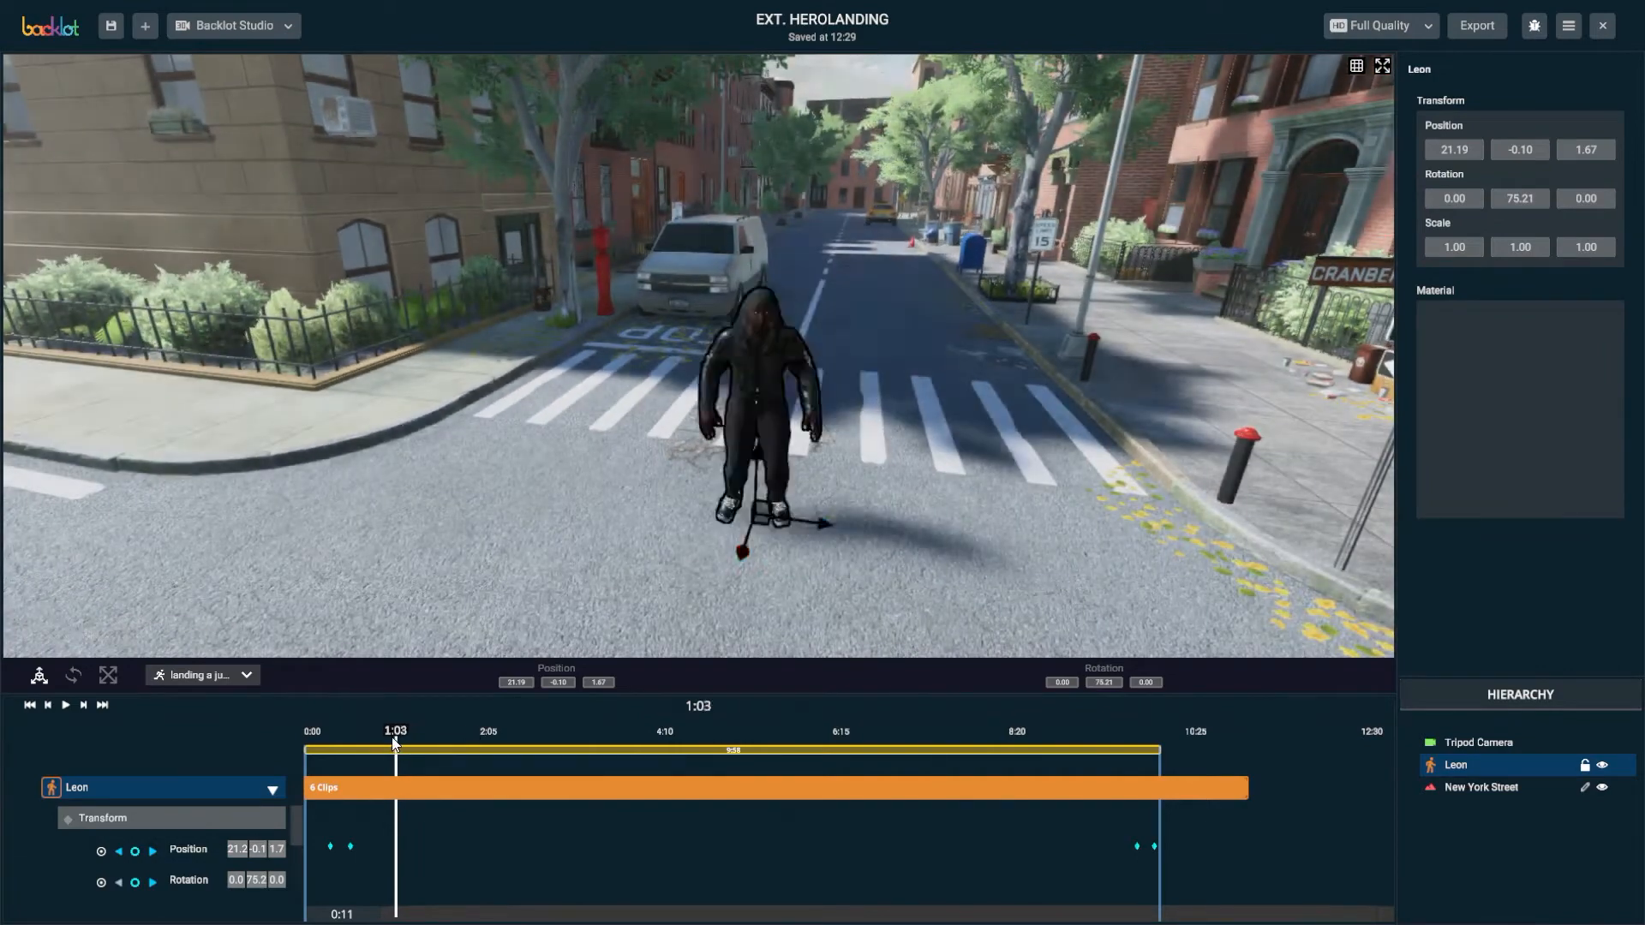
{"action": "left_click_drag", "start_coordinate": [397, 737], "coordinate": [700, 752]}
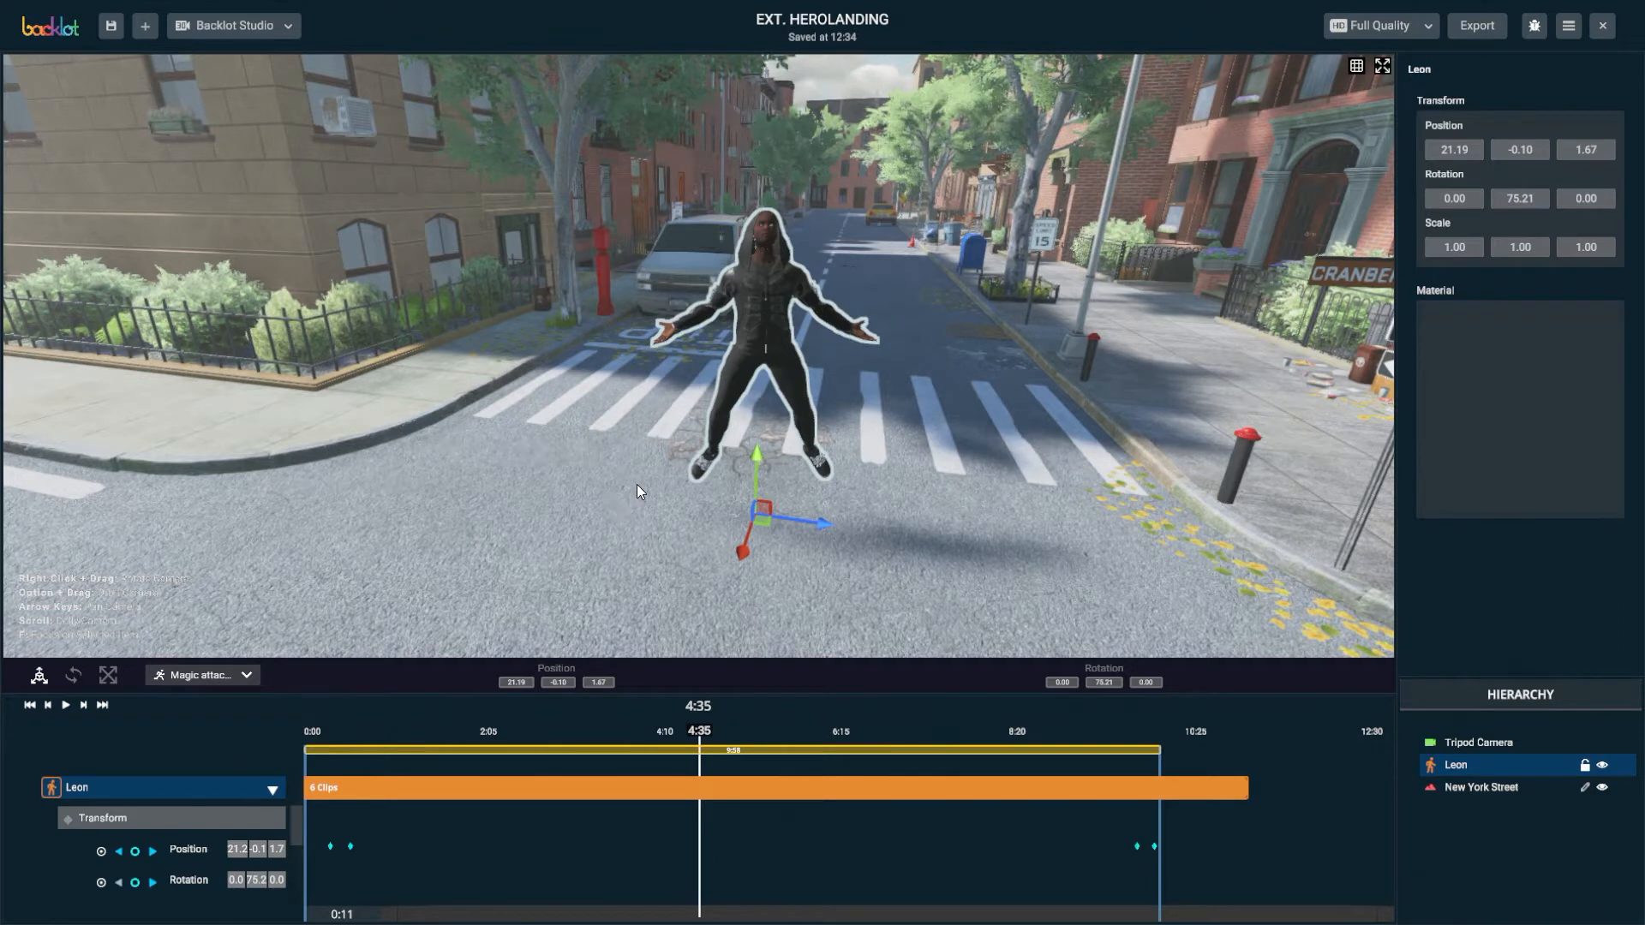
Make the minivan parked behind the character an editable object in the environment, and return to the scene
{"action": "left_click", "coordinate": [611, 445]}
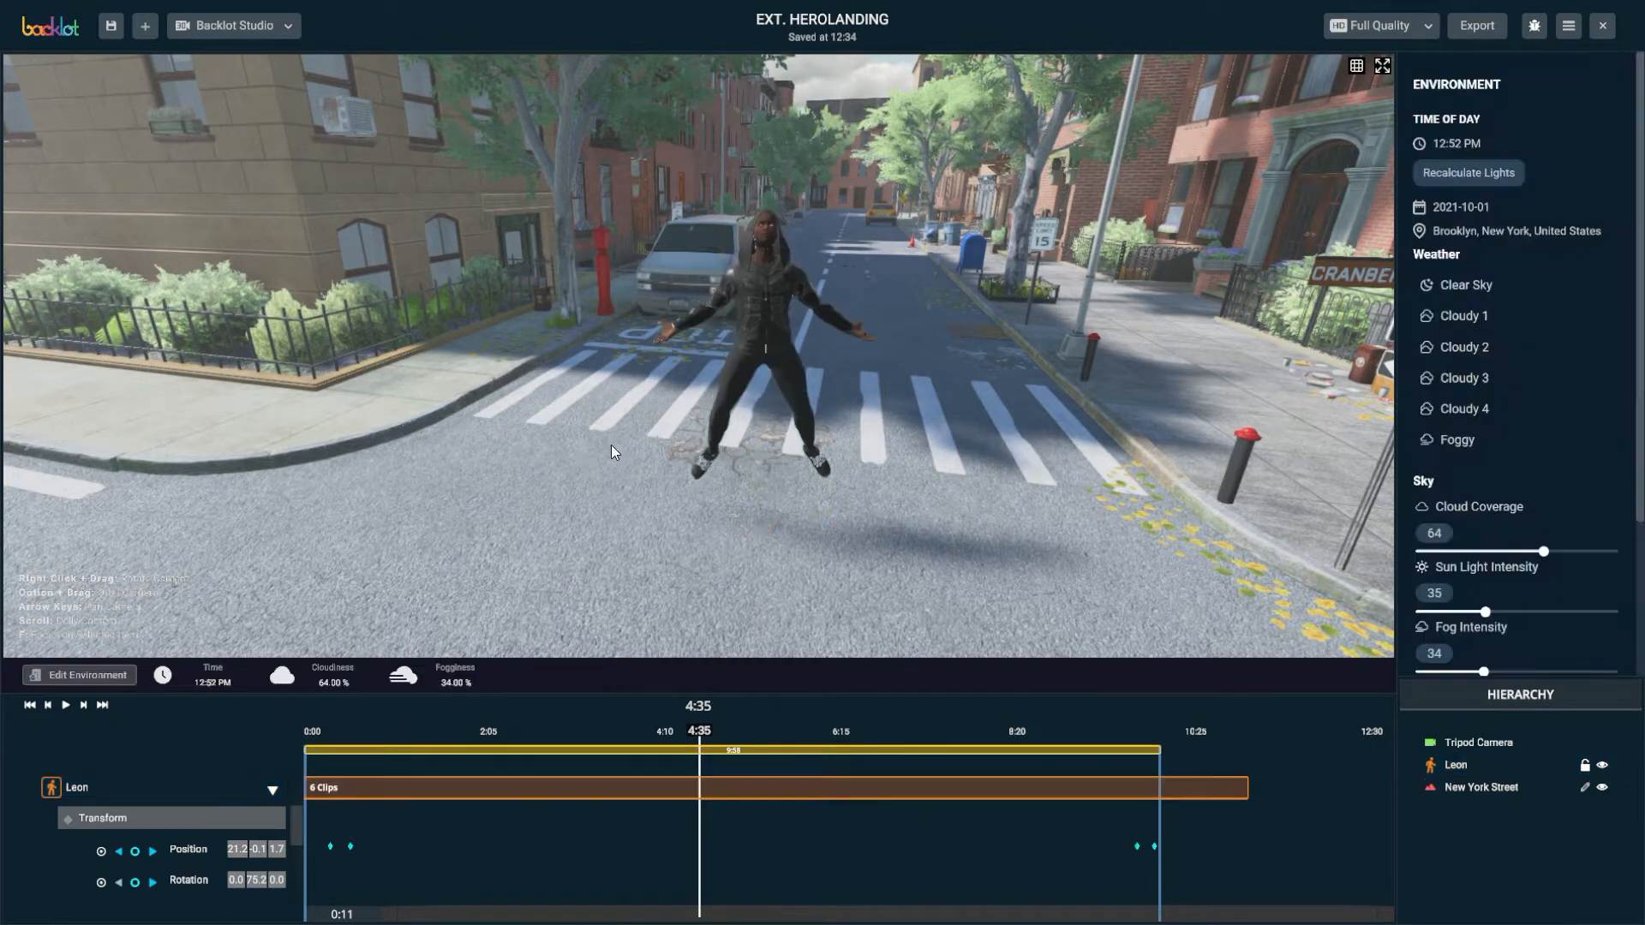
{"action": "left_click", "coordinate": [91, 675]}
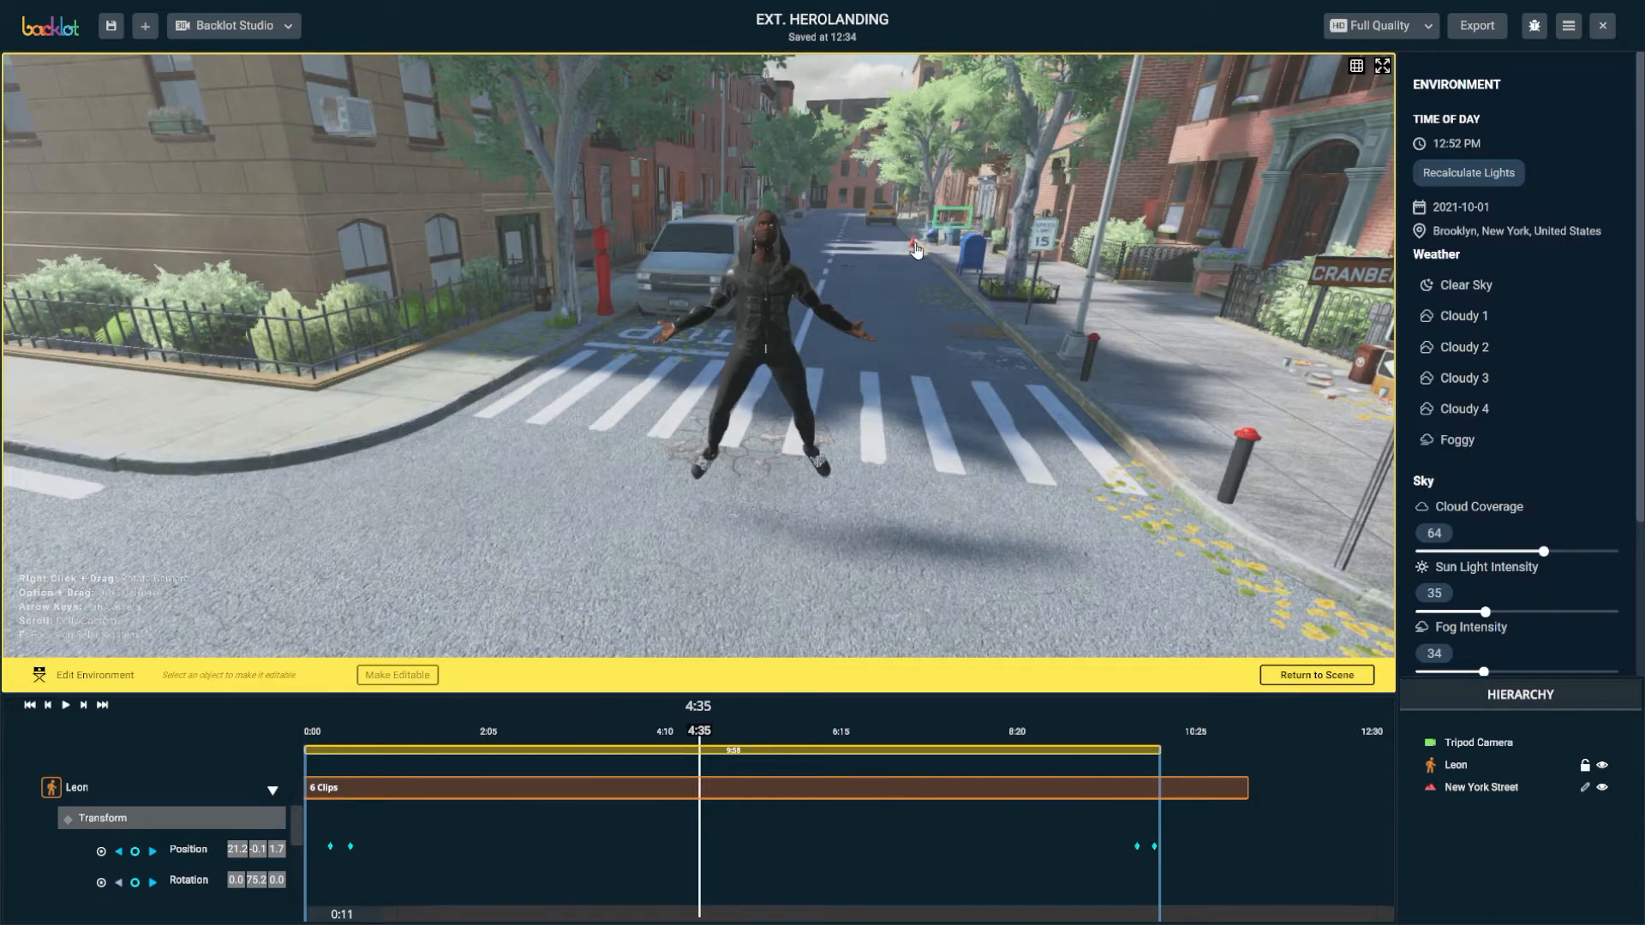
{"action": "left_click", "coordinate": [677, 277]}
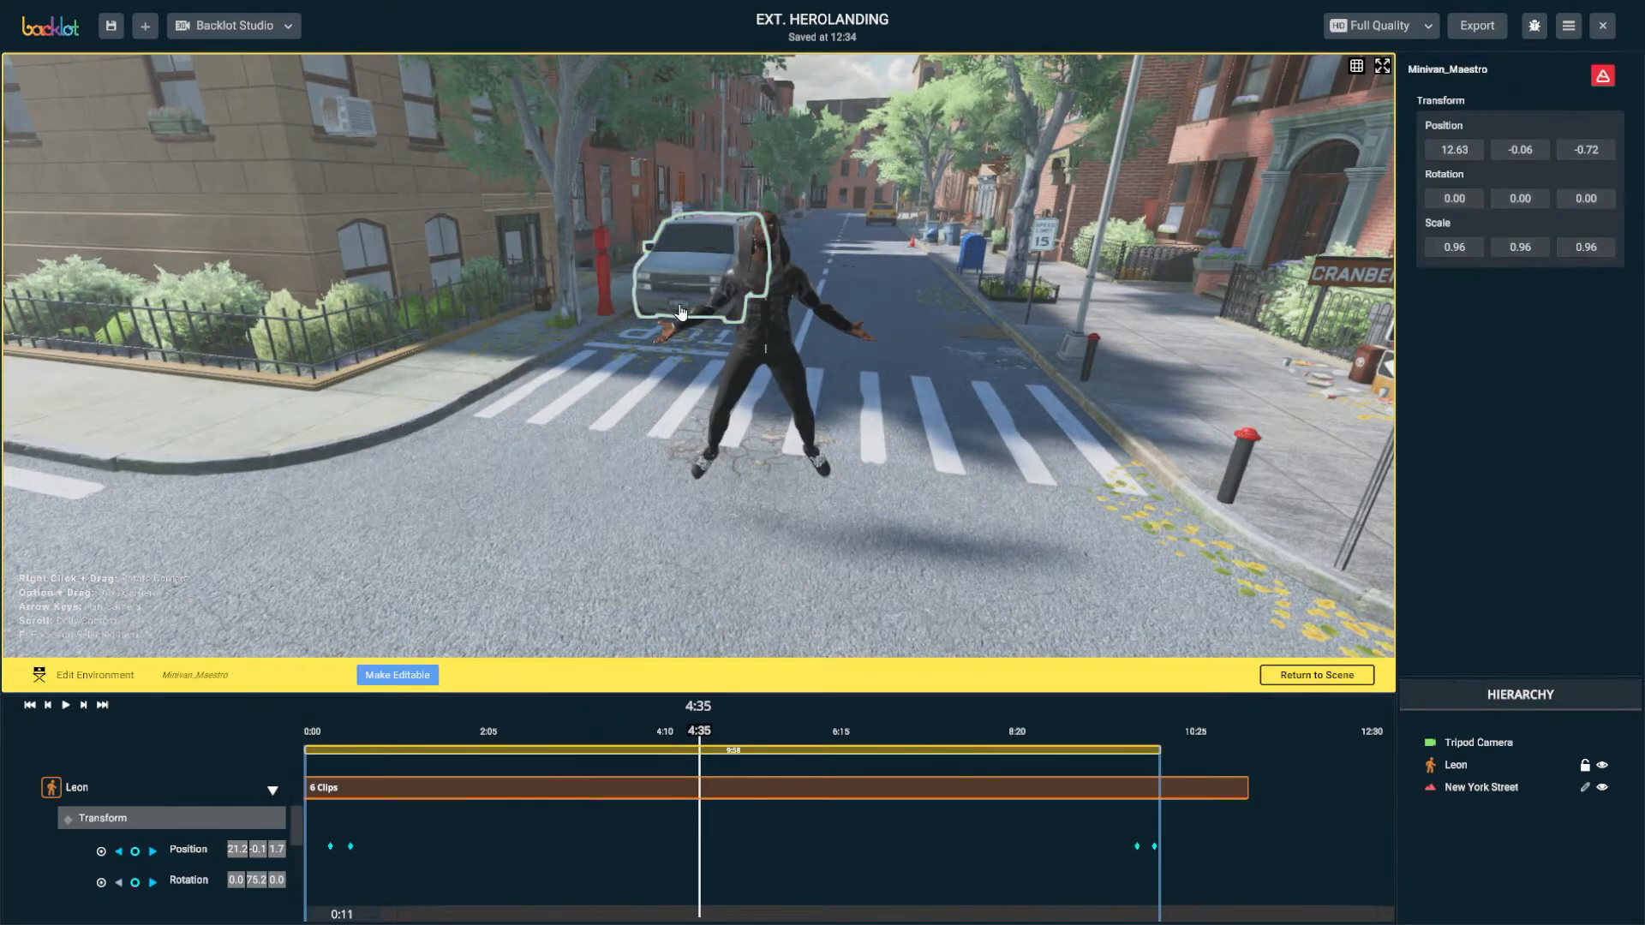
{"action": "left_click", "coordinate": [406, 675]}
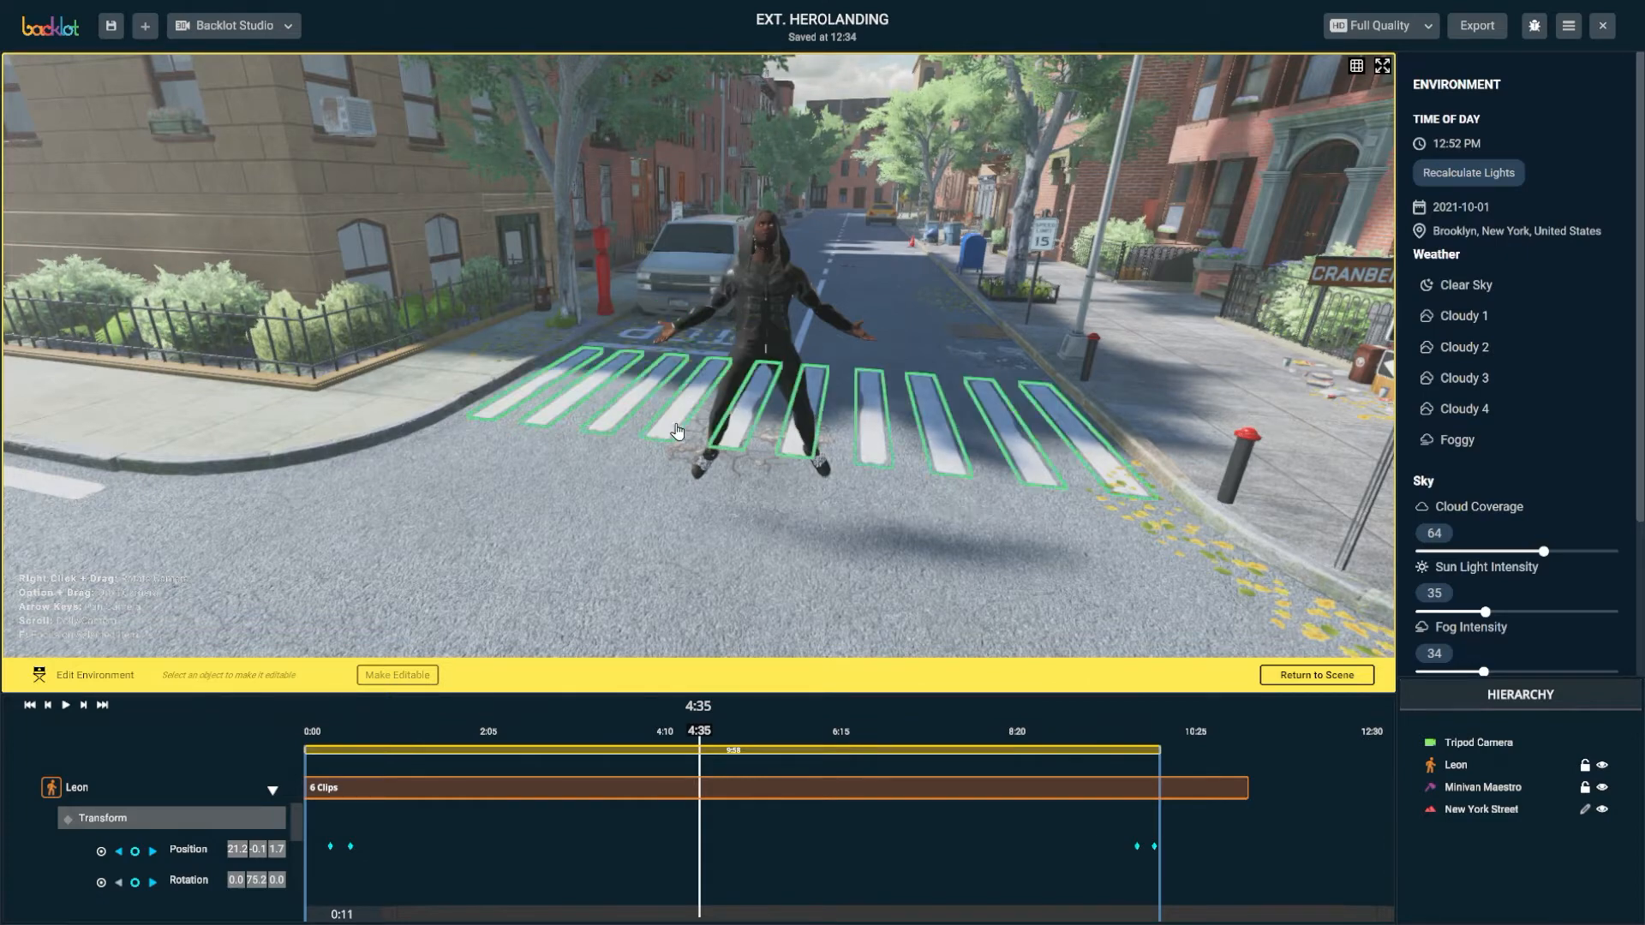
{"action": "left_click", "coordinate": [1294, 675]}
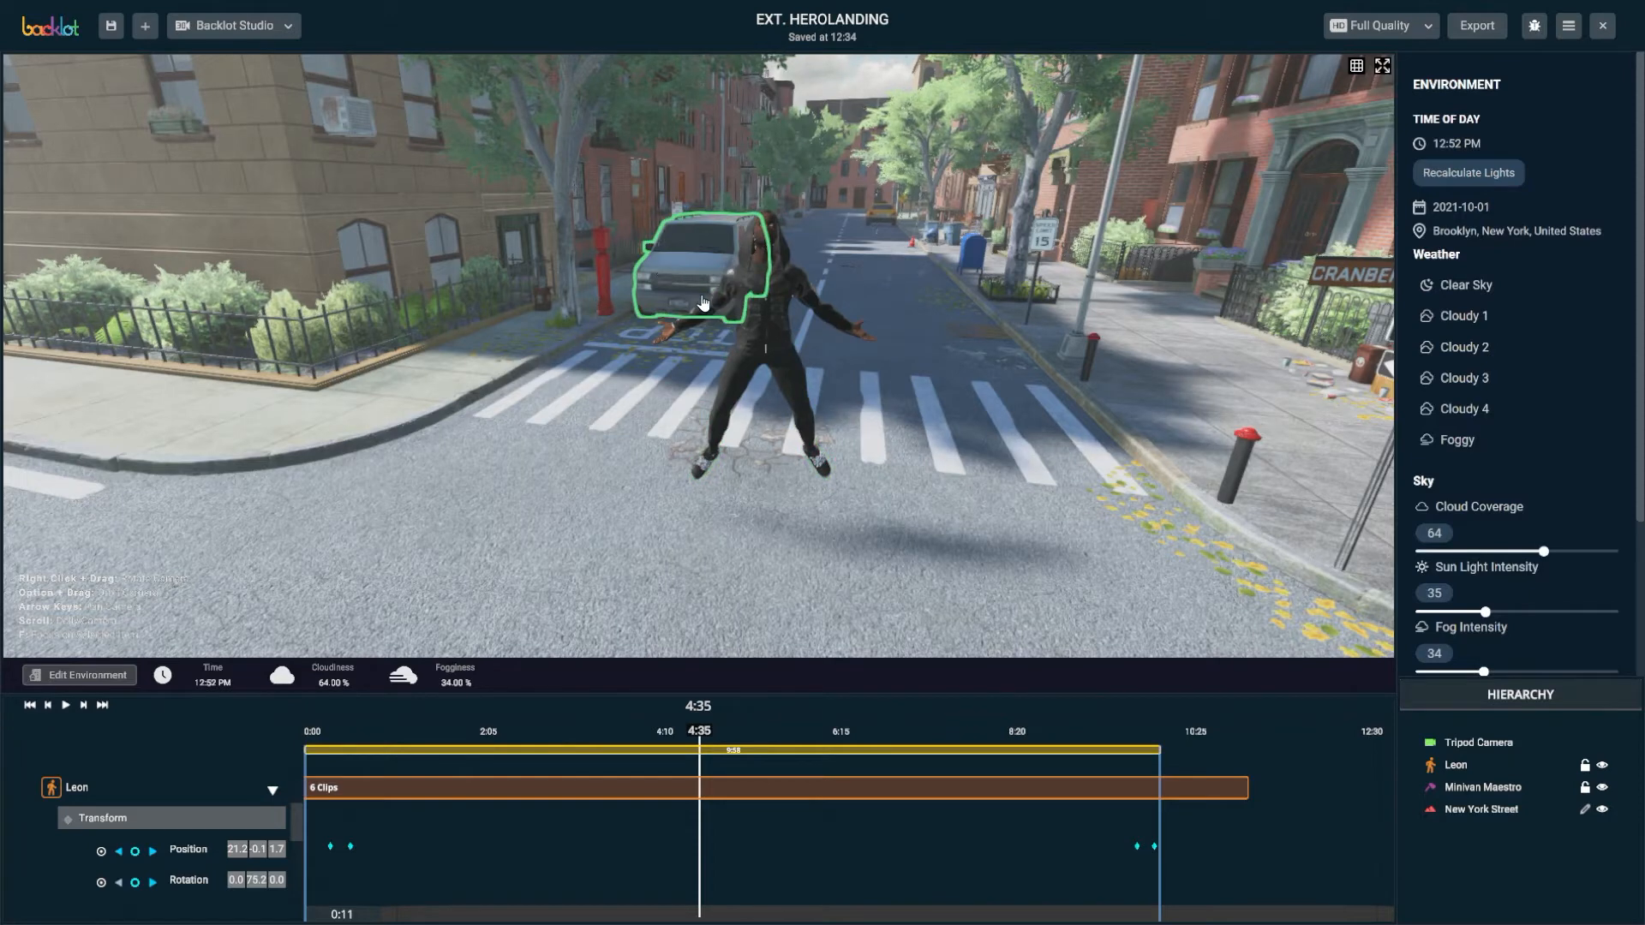
Add position and rotation keyframes for the minivan at 1:50, as the character starts his magic gesture
{"action": "left_click", "coordinate": [677, 272]}
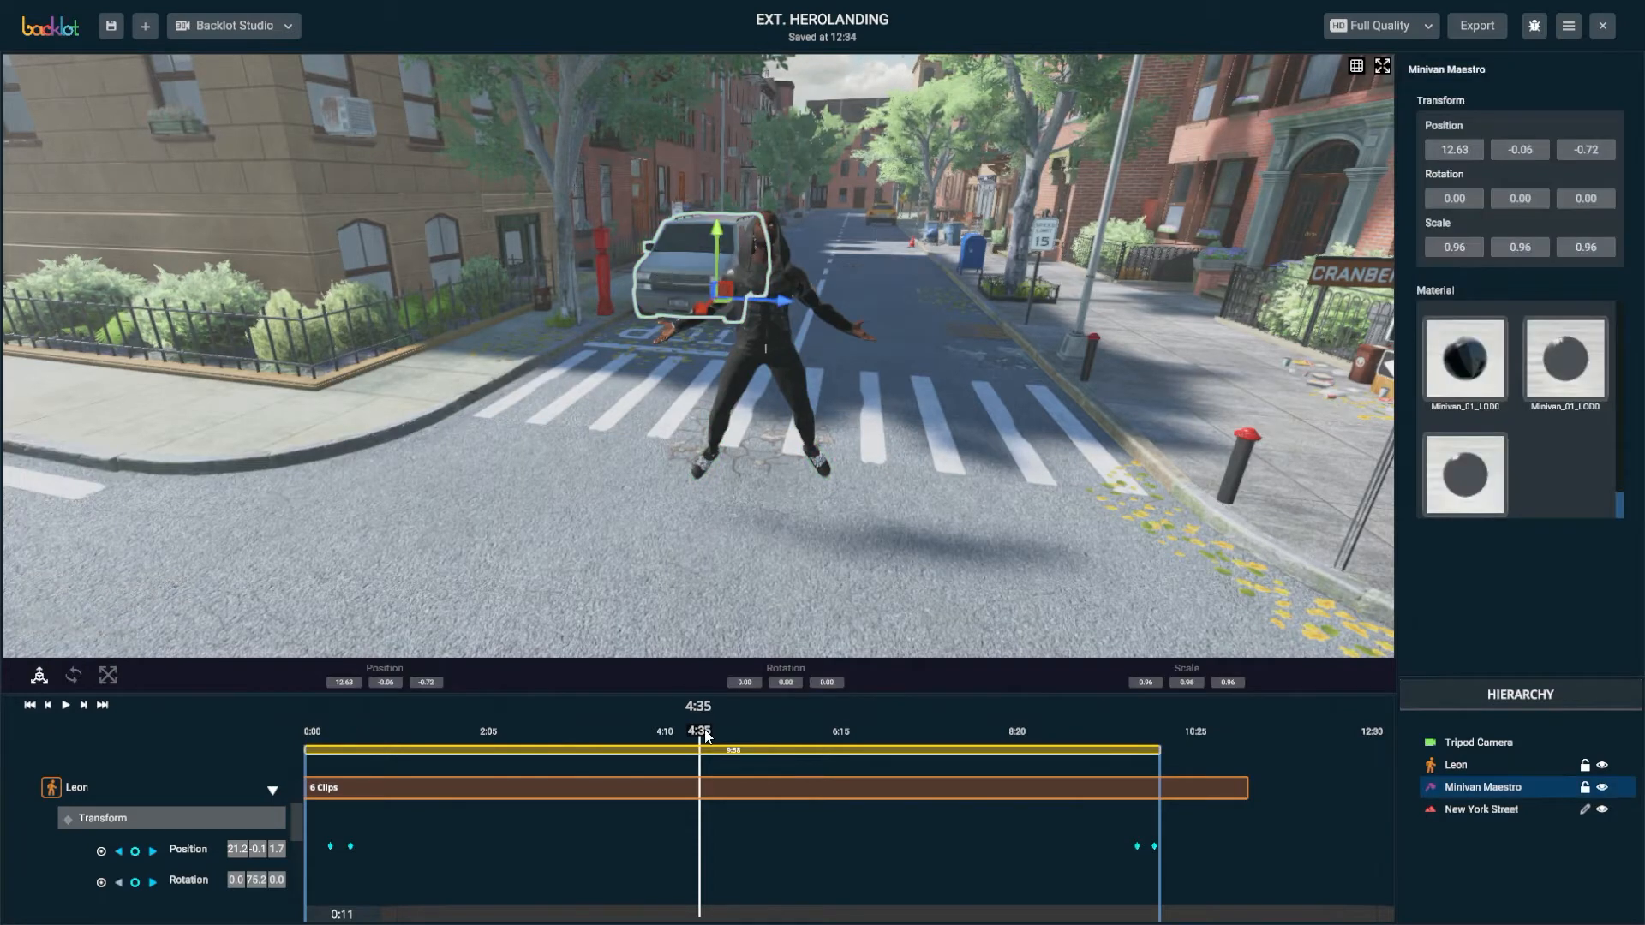
{"action": "left_click_drag", "start_coordinate": [705, 735], "coordinate": [462, 701]}
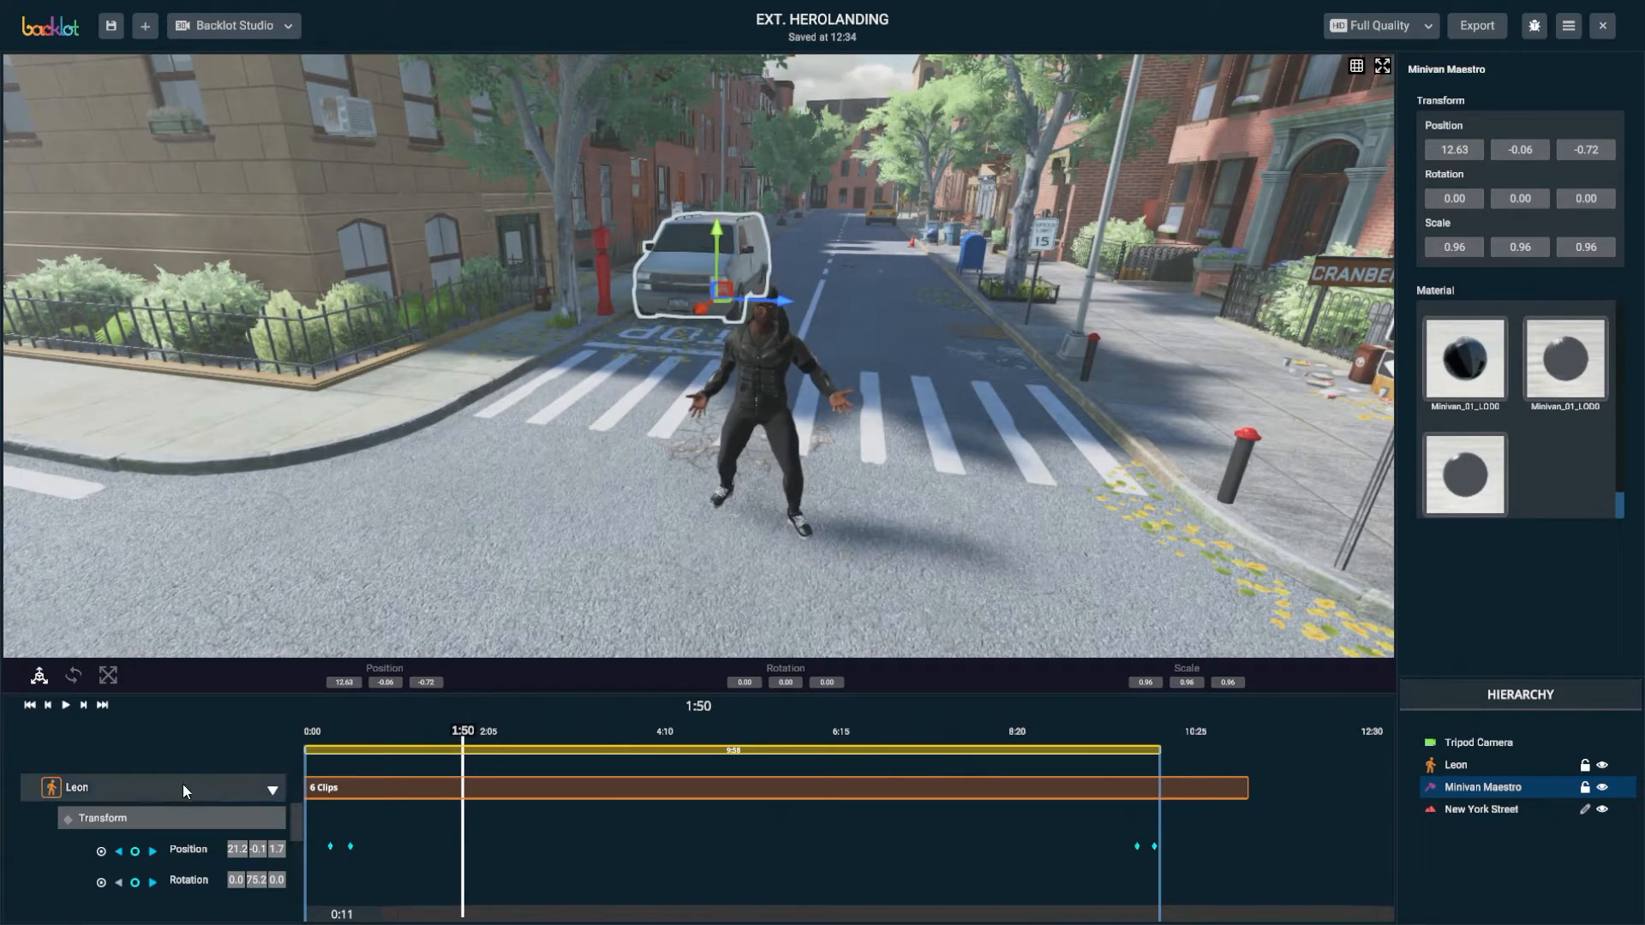
{"action": "scroll", "coordinate": [182, 784], "scroll_direction": "down", "scroll_amount": 5}
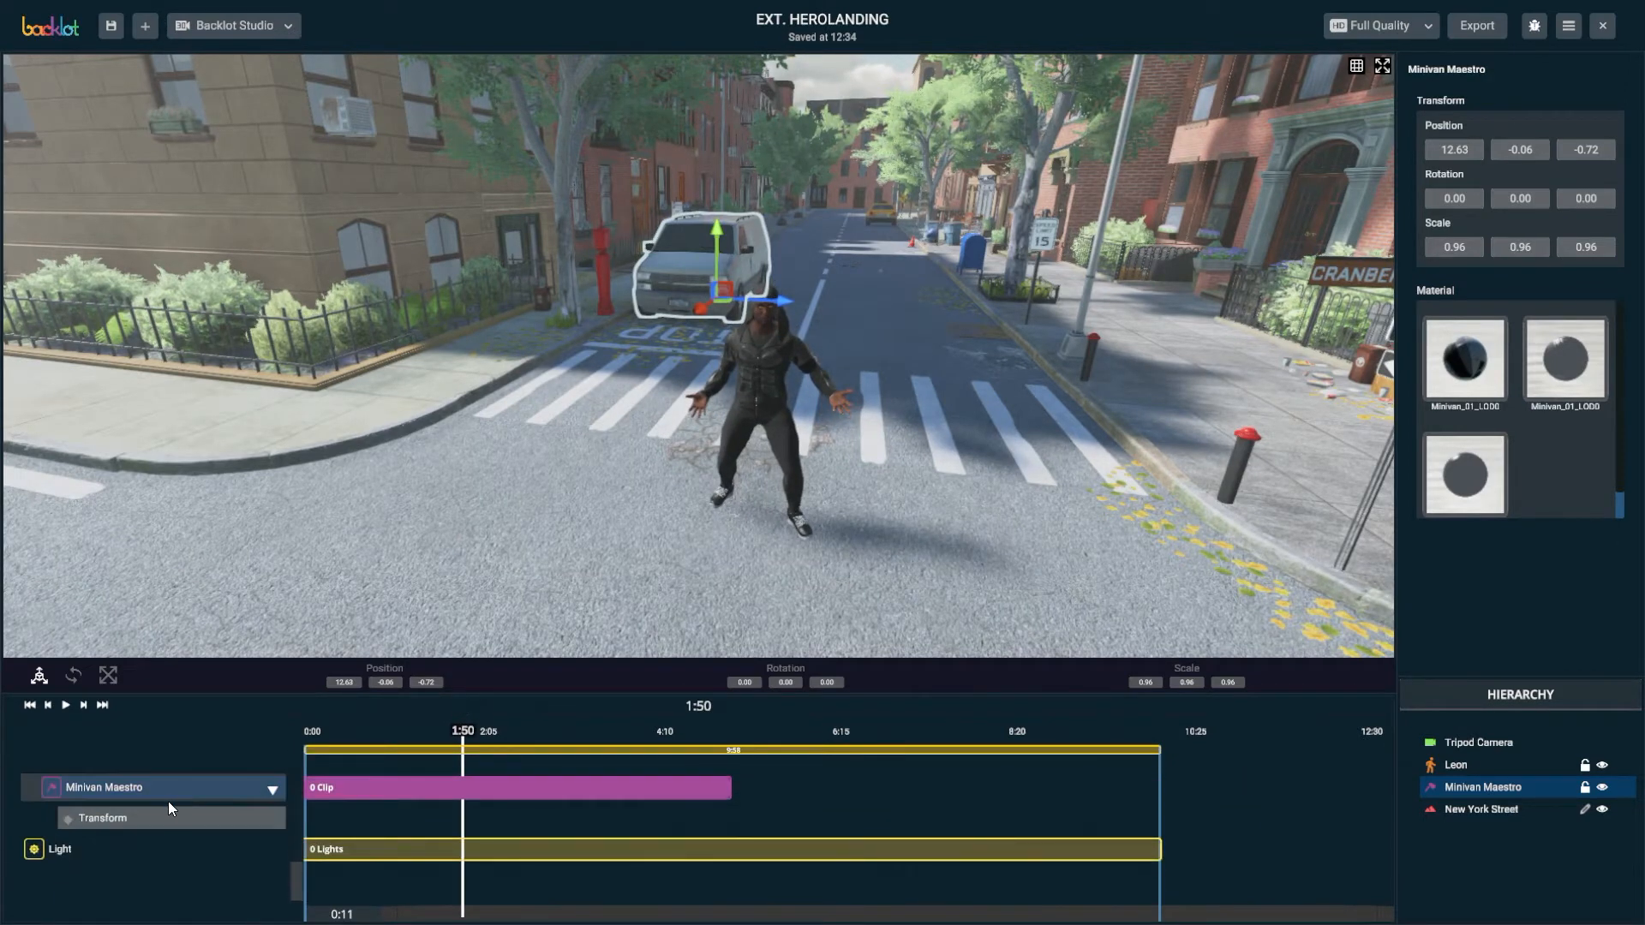
{"action": "left_click", "coordinate": [147, 819]}
{"action": "scroll", "coordinate": [178, 788], "scroll_direction": "down", "scroll_amount": 1}
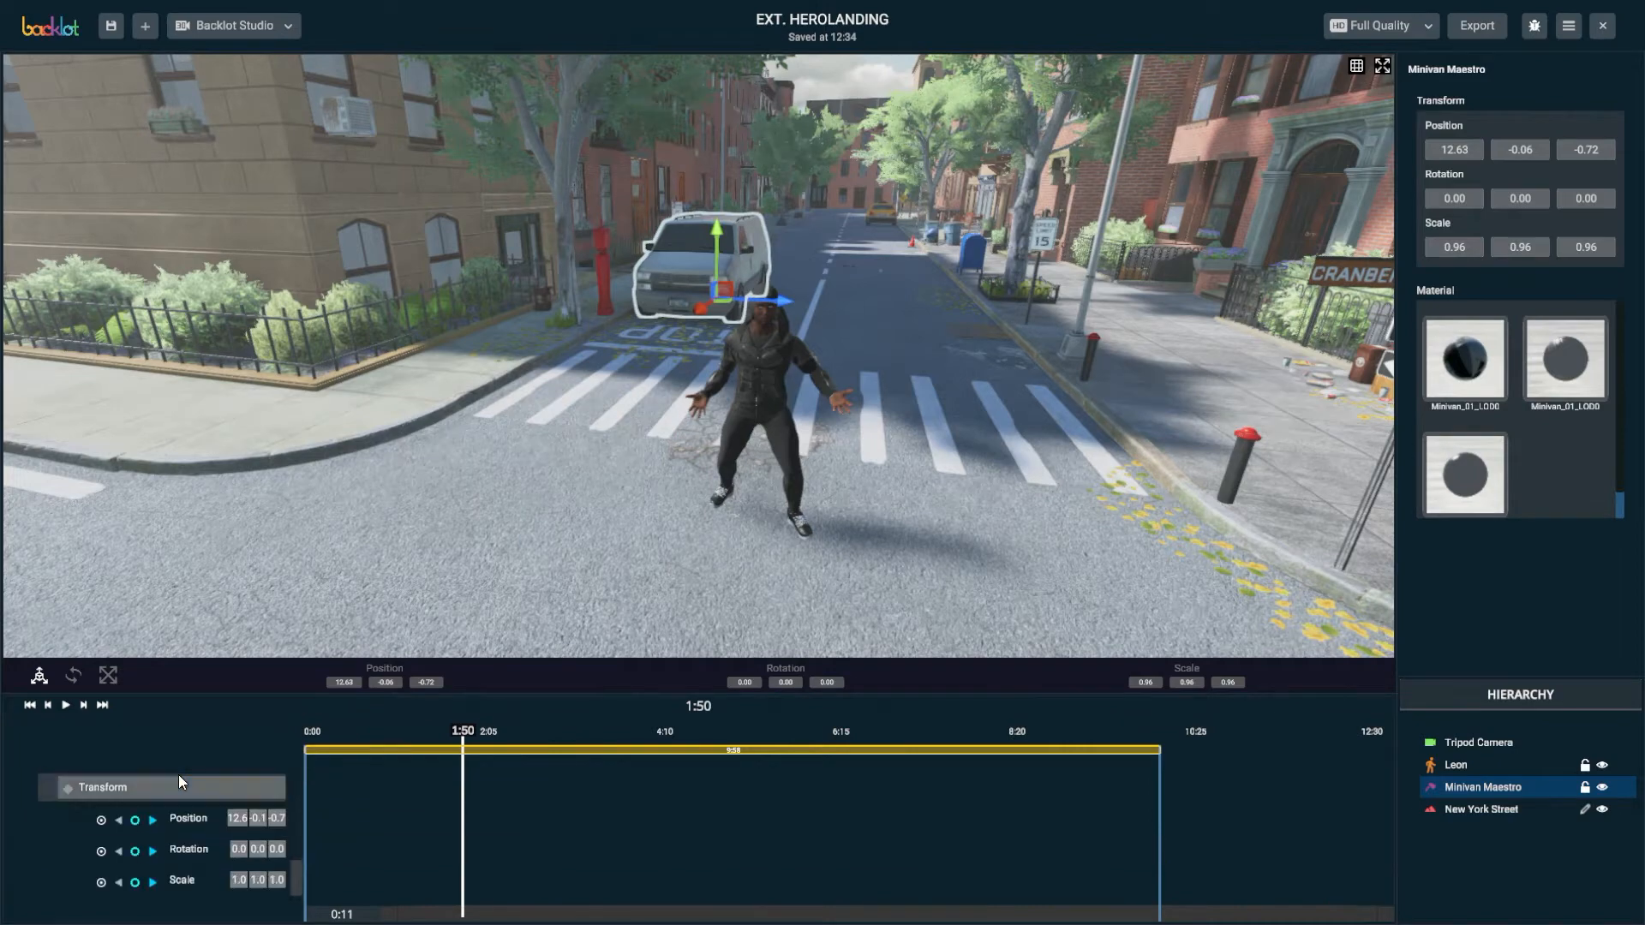
{"action": "left_click", "coordinate": [135, 820]}
{"action": "left_click", "coordinate": [135, 851]}
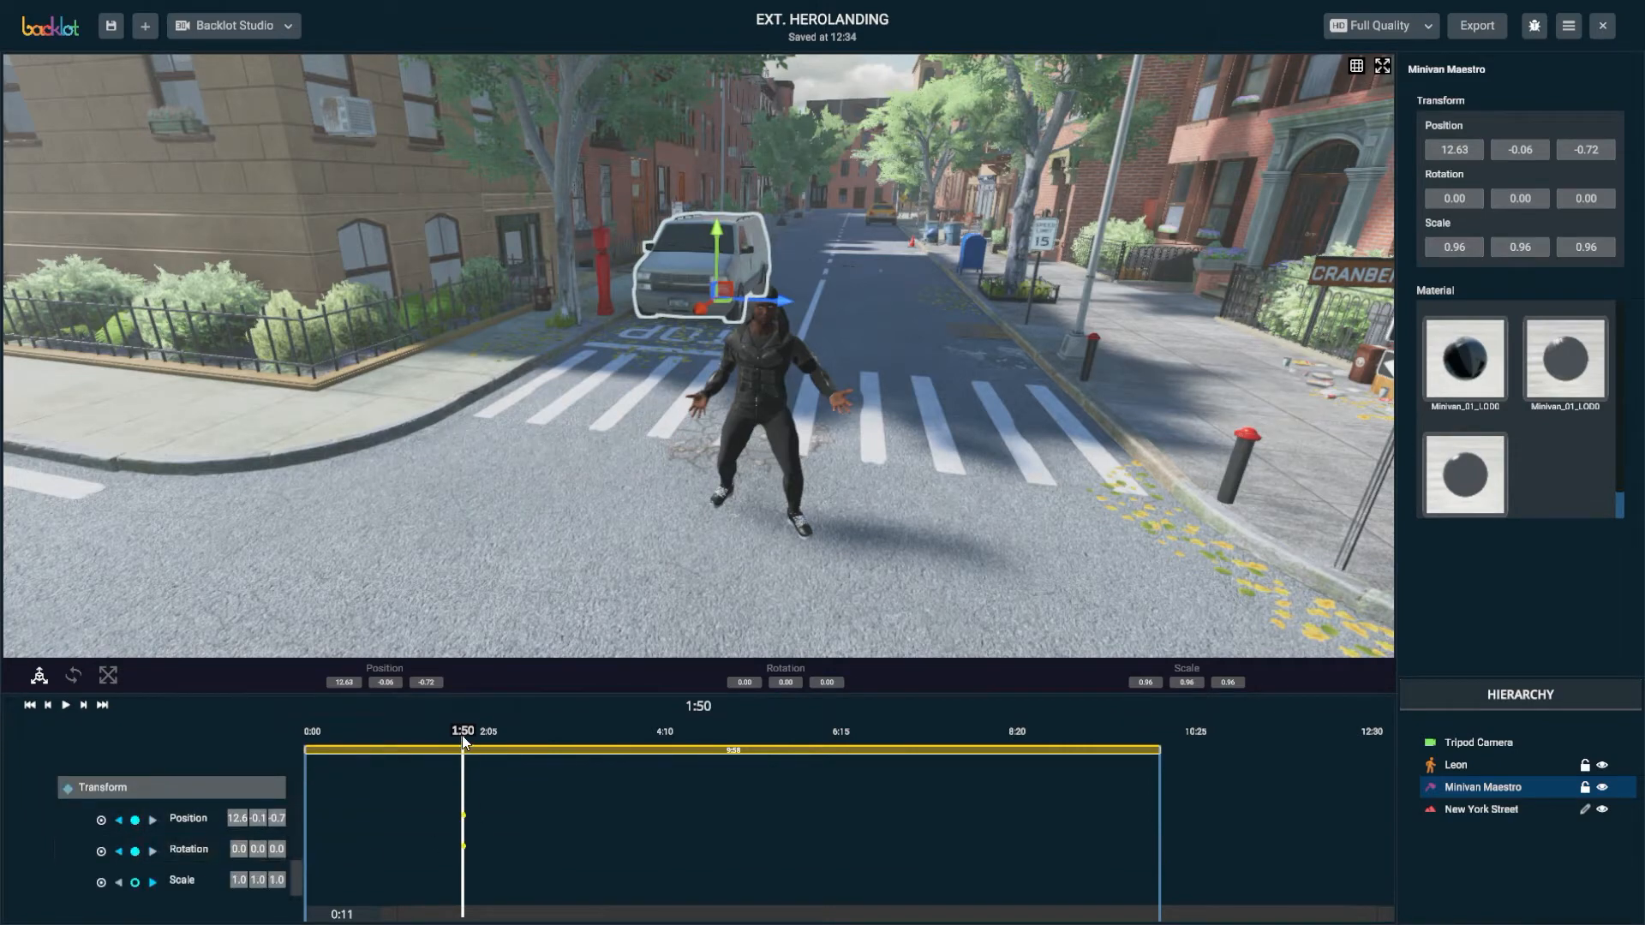
At 2:27, raise the minivan to a vertical position of 0.98, shift it sideways to 1.04, and keyframe its position and rotation
{"action": "left_click_drag", "start_coordinate": [461, 735], "coordinate": [516, 724]}
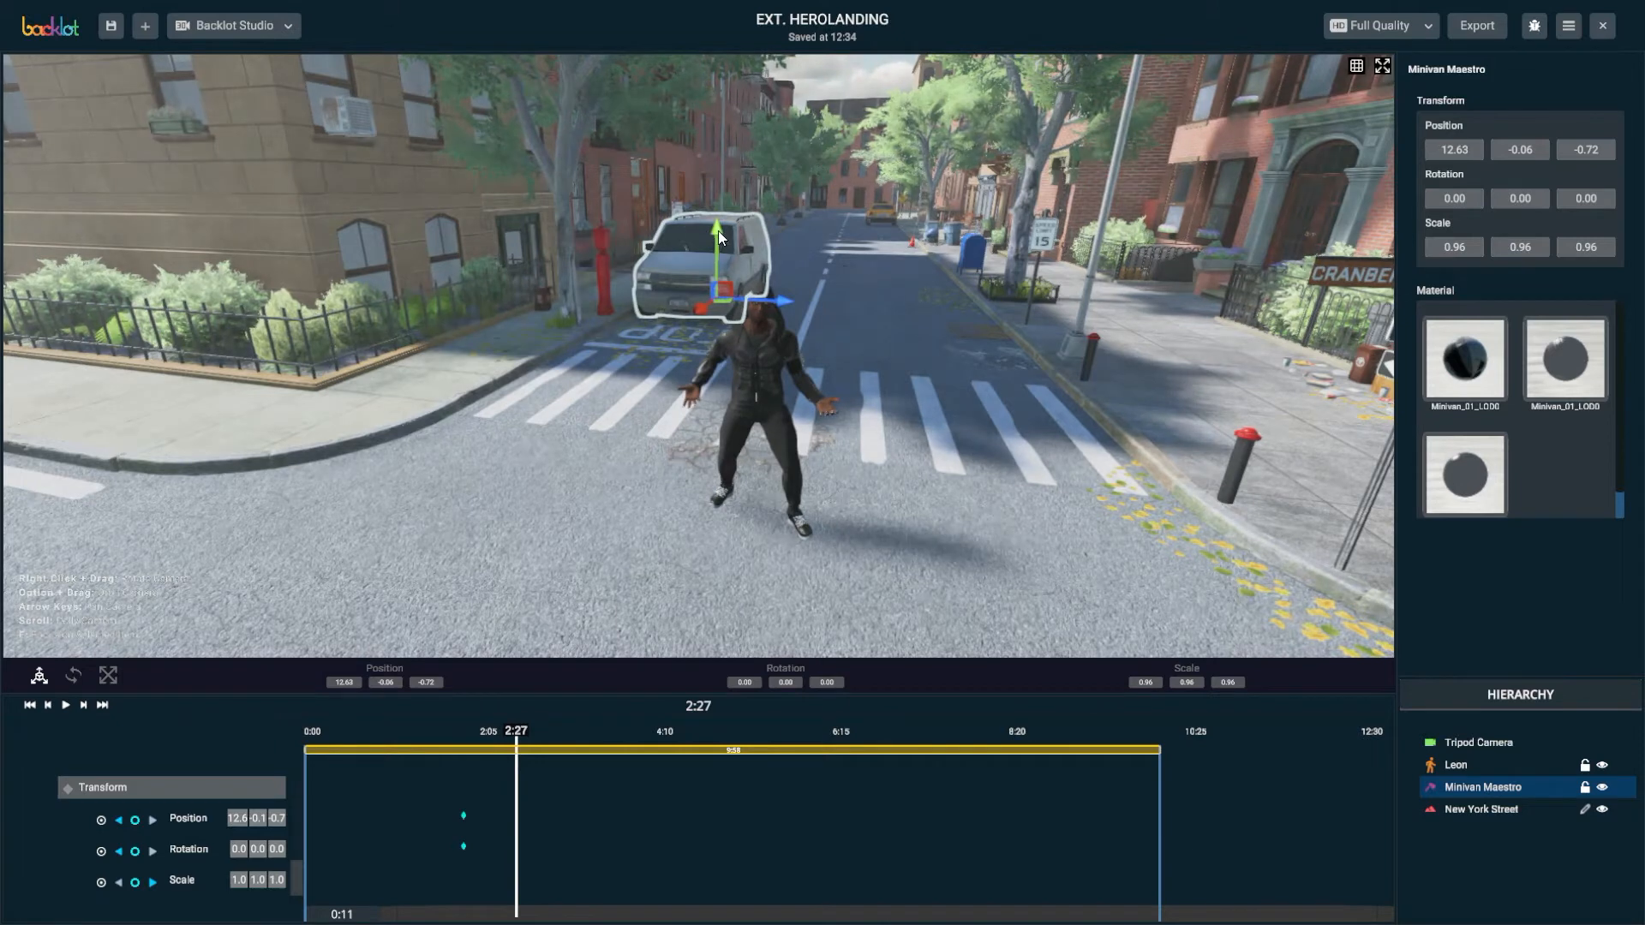
{"action": "left_click_drag", "start_coordinate": [718, 229], "coordinate": [707, 202]}
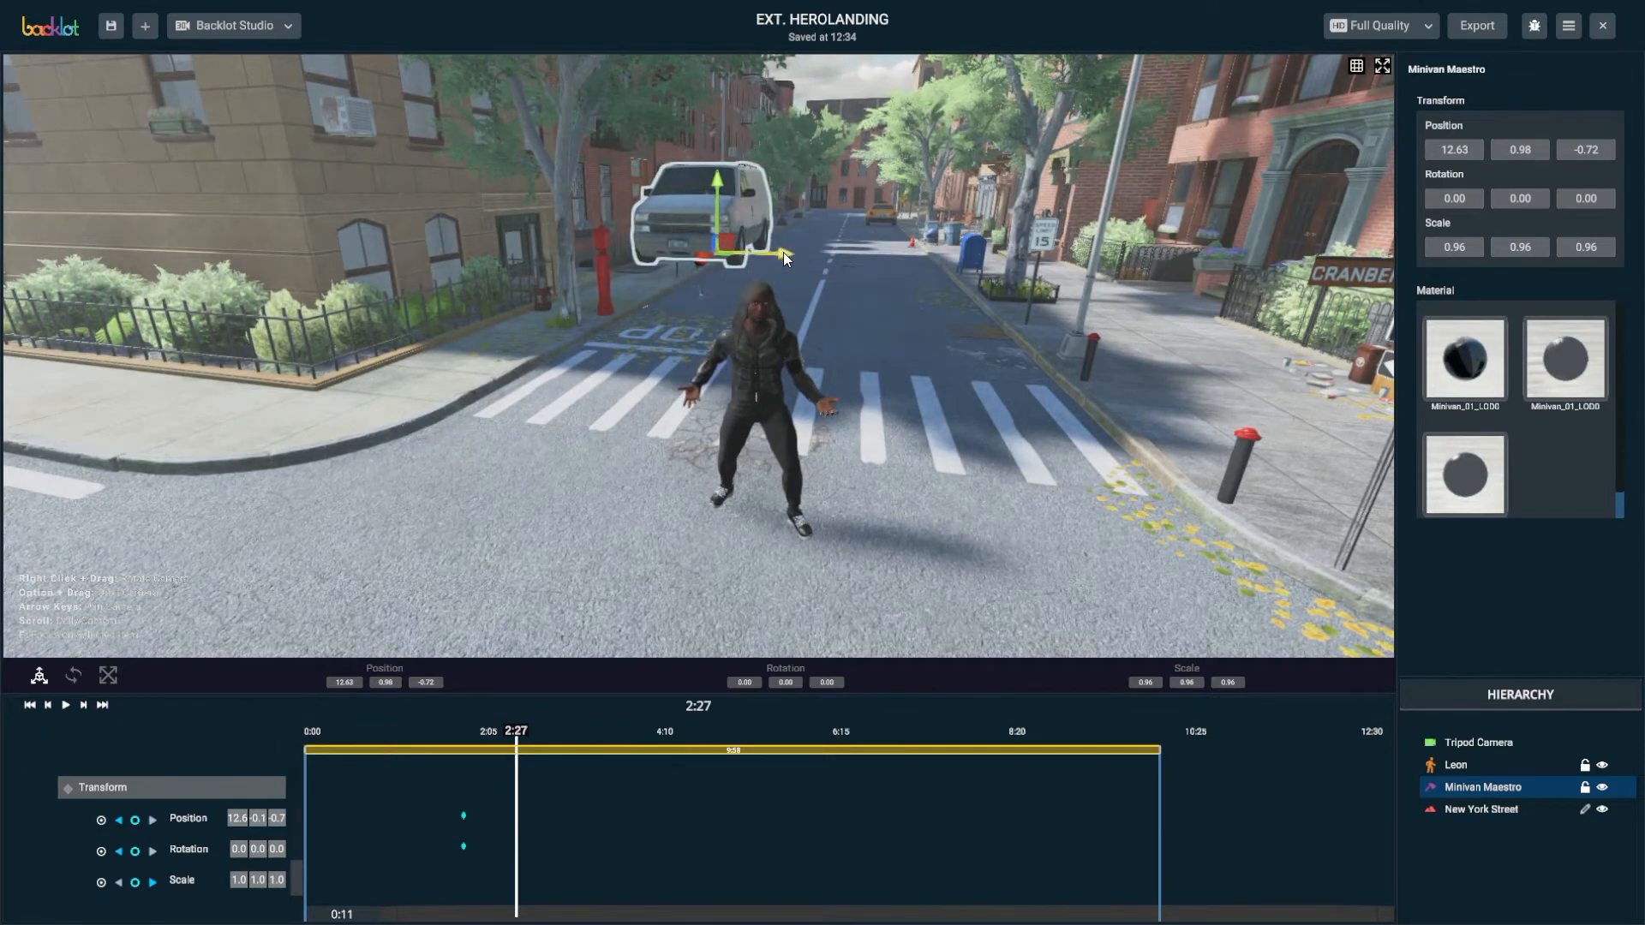
{"action": "left_click_drag", "start_coordinate": [786, 254], "coordinate": [854, 278]}
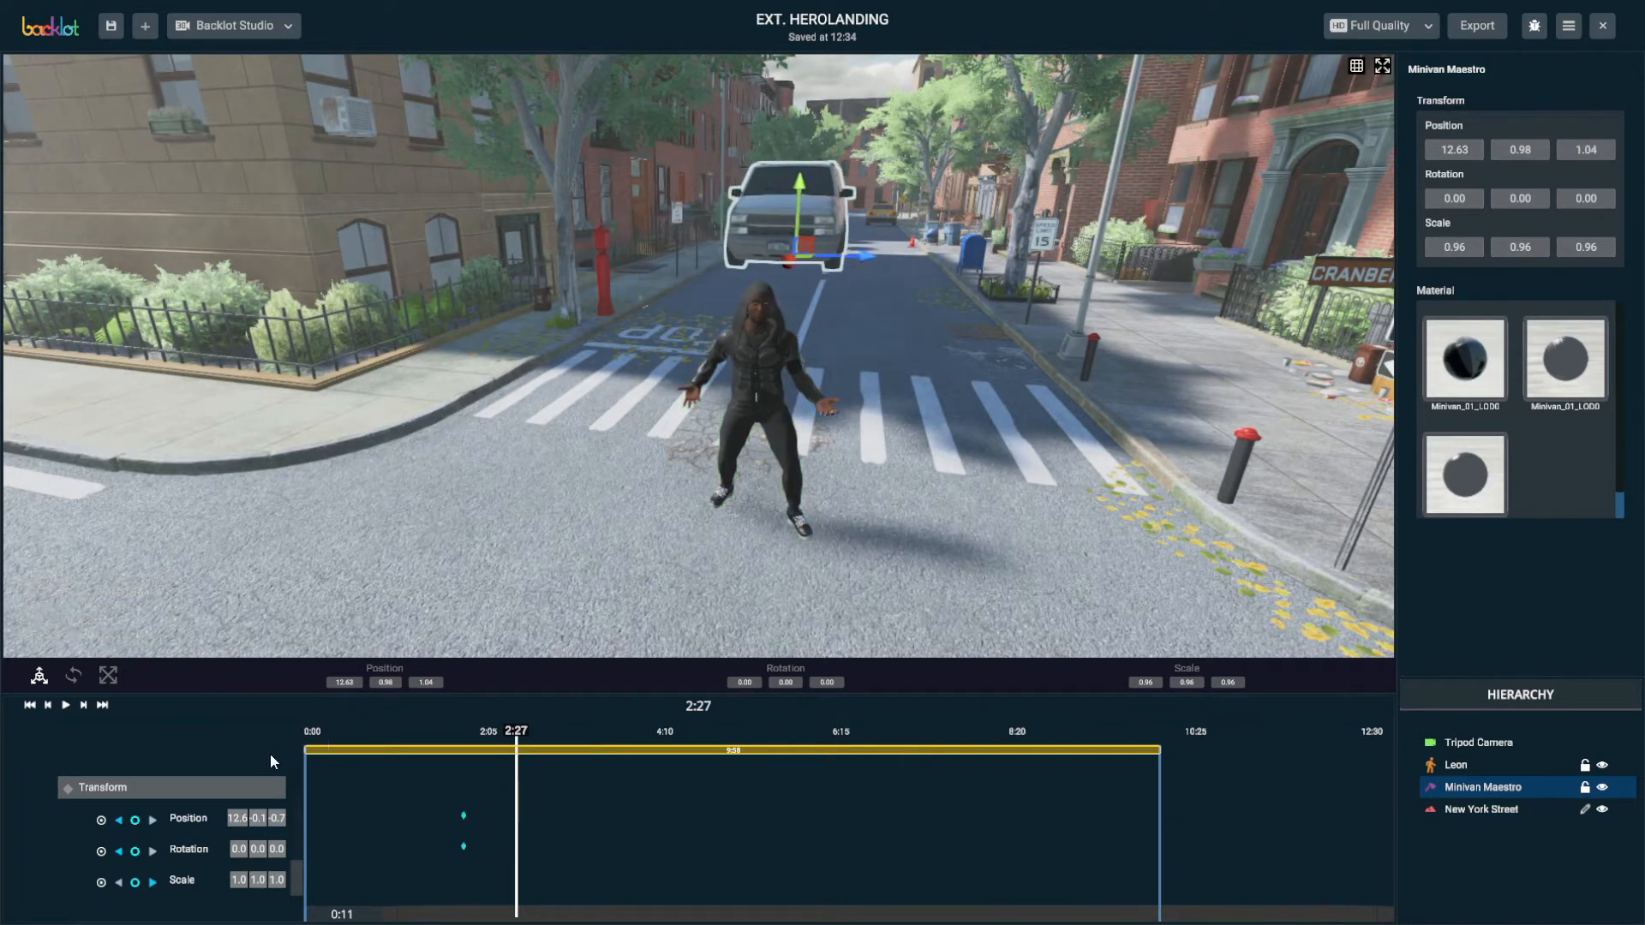
{"action": "left_click", "coordinate": [134, 820]}
{"action": "left_click", "coordinate": [135, 851]}
At 3:54, move the minivan forward and higher to position 14.94, 2.44, 1.55, and keyframe its position and rotation
{"action": "left_click_drag", "start_coordinate": [440, 737], "coordinate": [641, 733]}
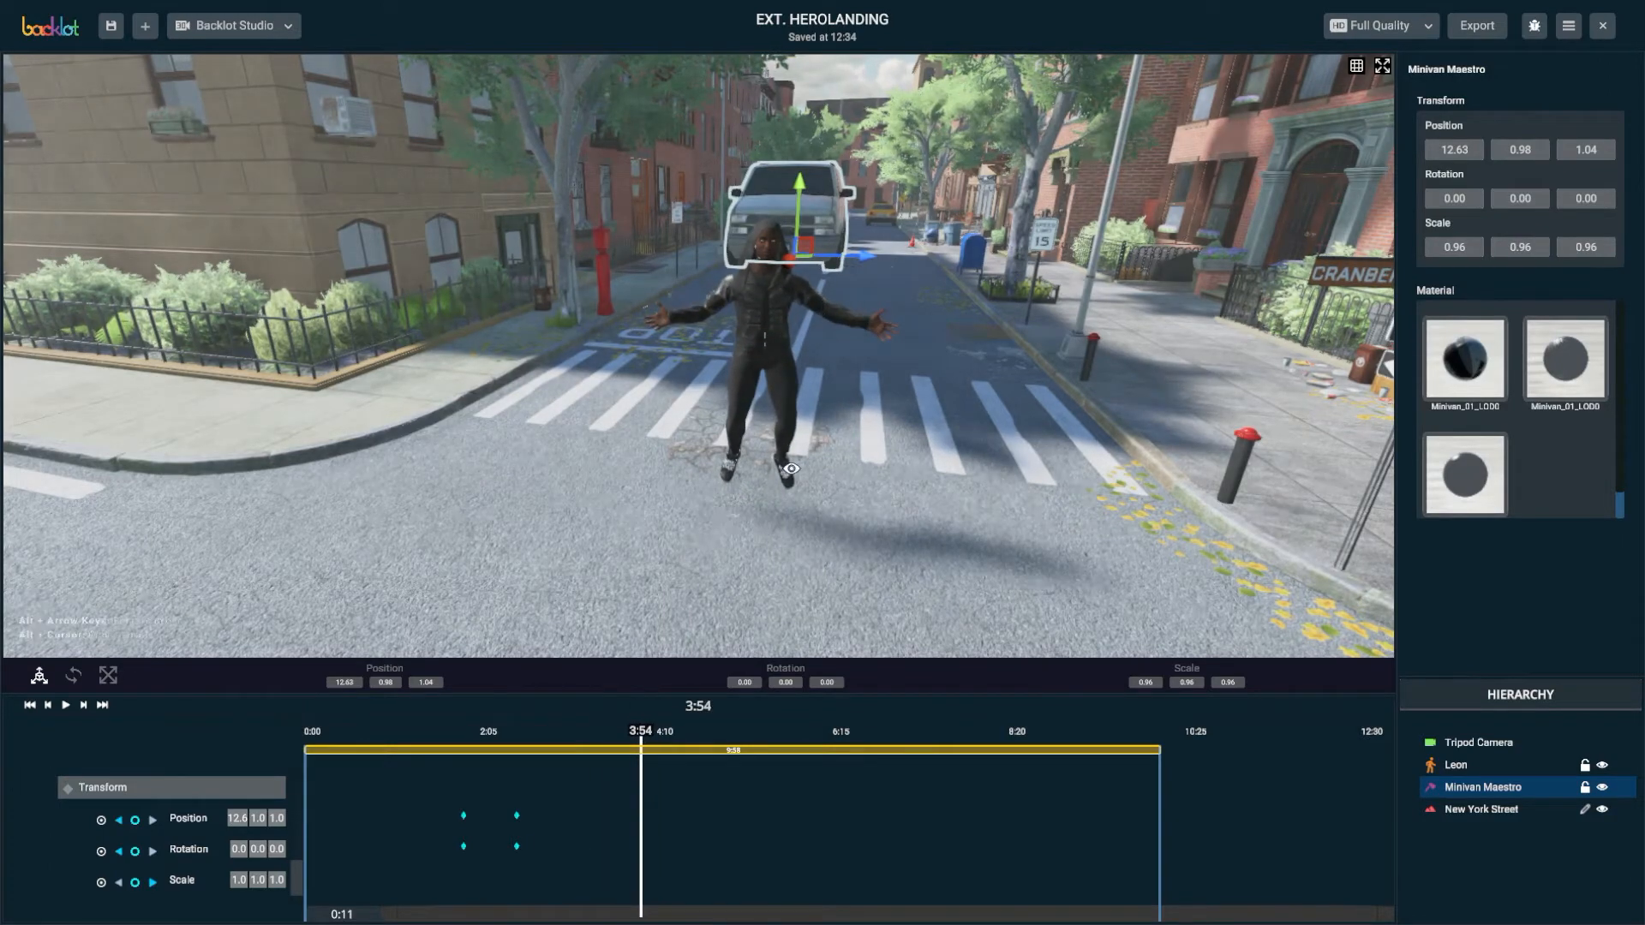
{"action": "left_click_drag", "start_coordinate": [1011, 411], "coordinate": [800, 413], "text": "alt"}
{"action": "scroll", "coordinate": [802, 411], "scroll_direction": "down", "scroll_amount": 5}
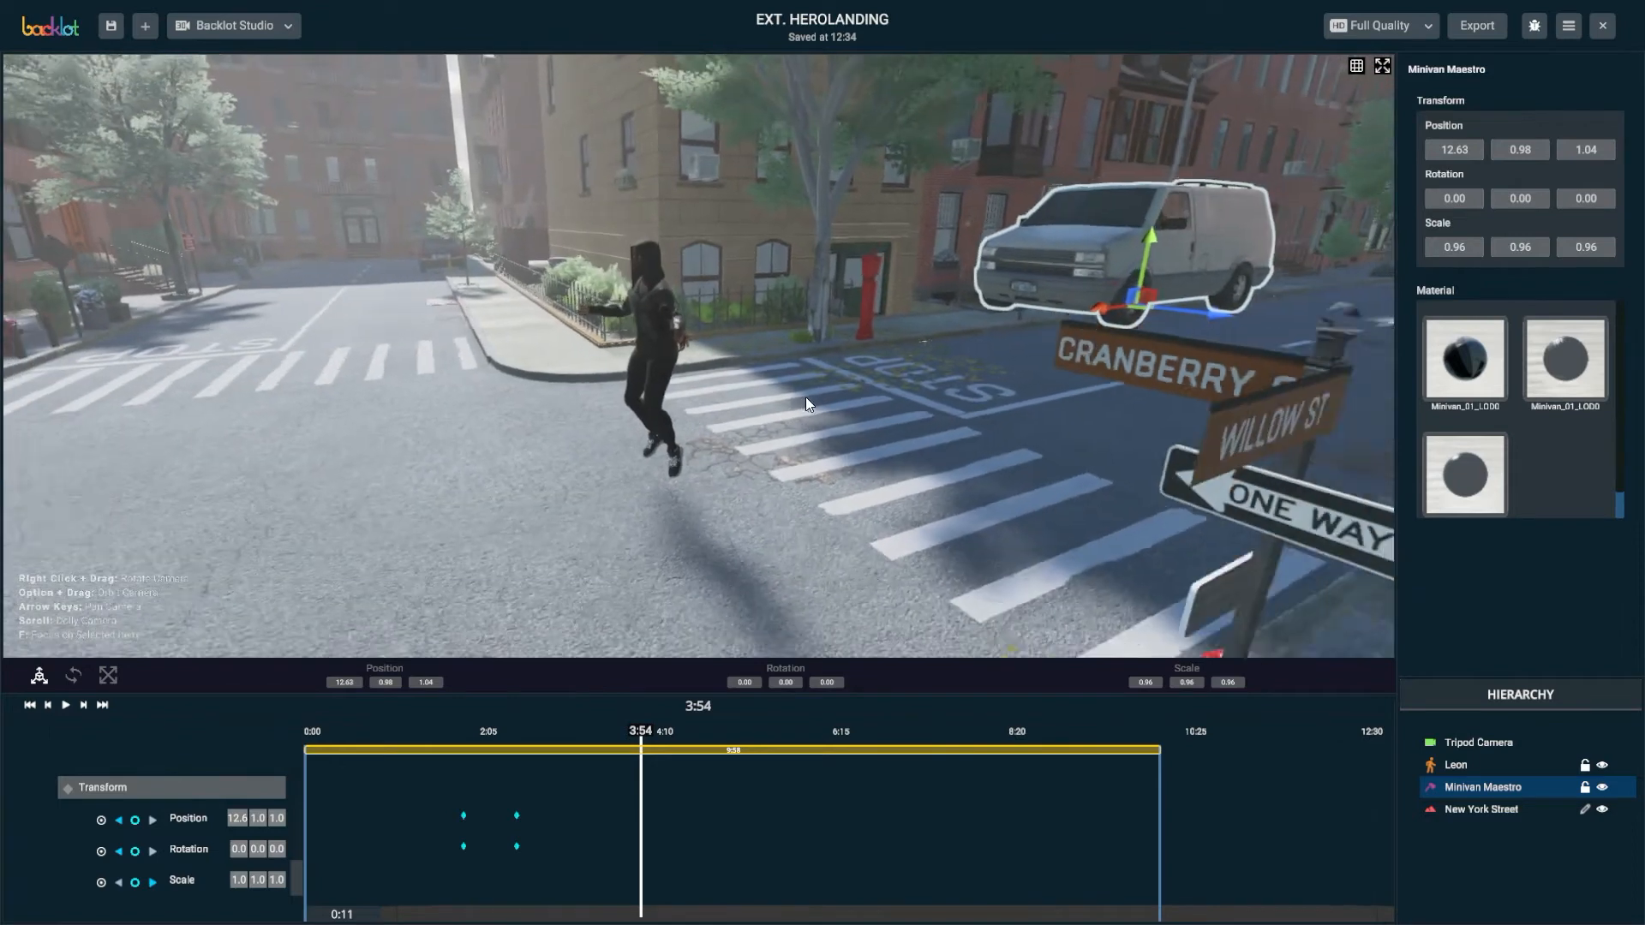
{"action": "left_click_drag", "start_coordinate": [1074, 310], "coordinate": [946, 344]}
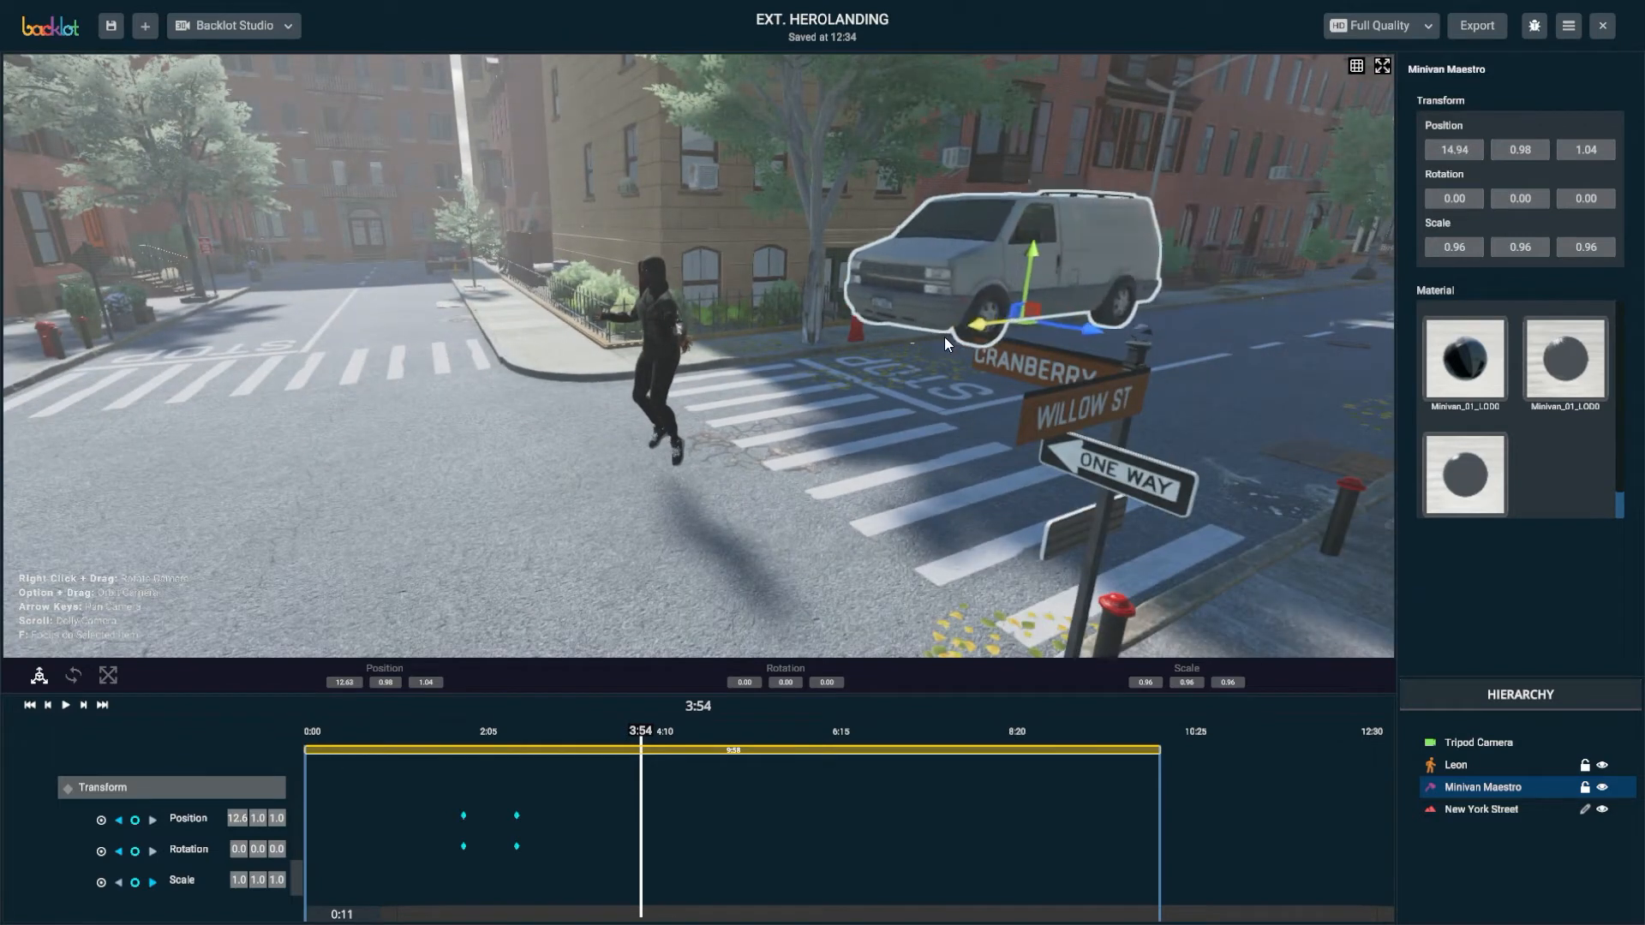
{"action": "left_click_drag", "start_coordinate": [1025, 264], "coordinate": [1037, 120]}
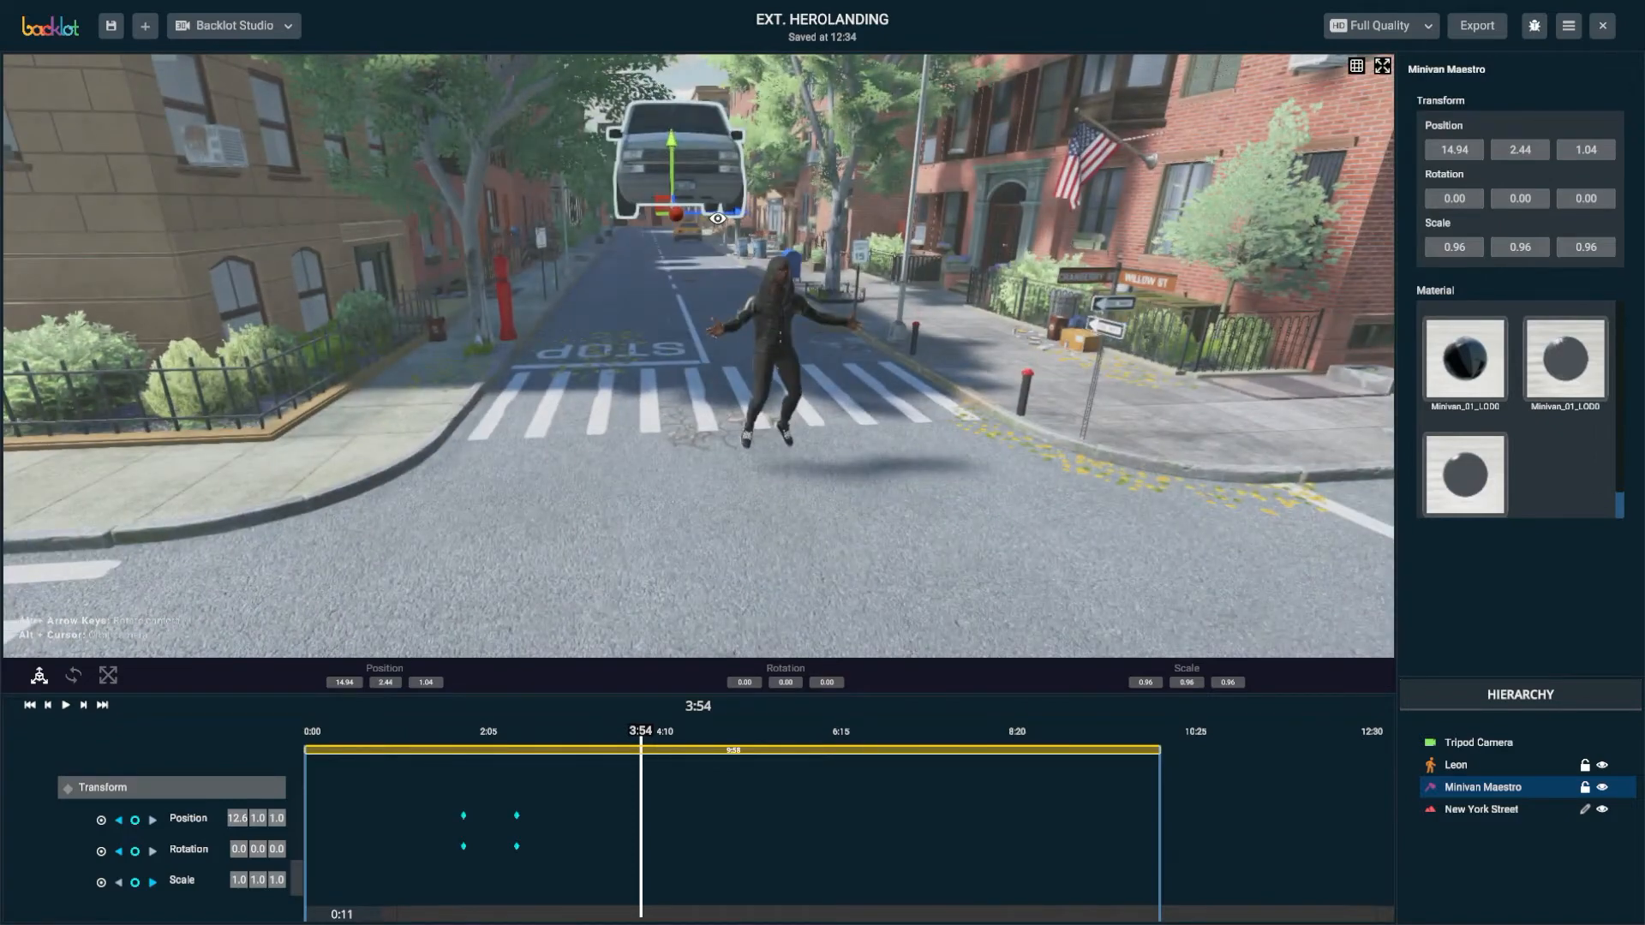
{"action": "left_click_drag", "start_coordinate": [718, 219], "coordinate": [763, 227]}
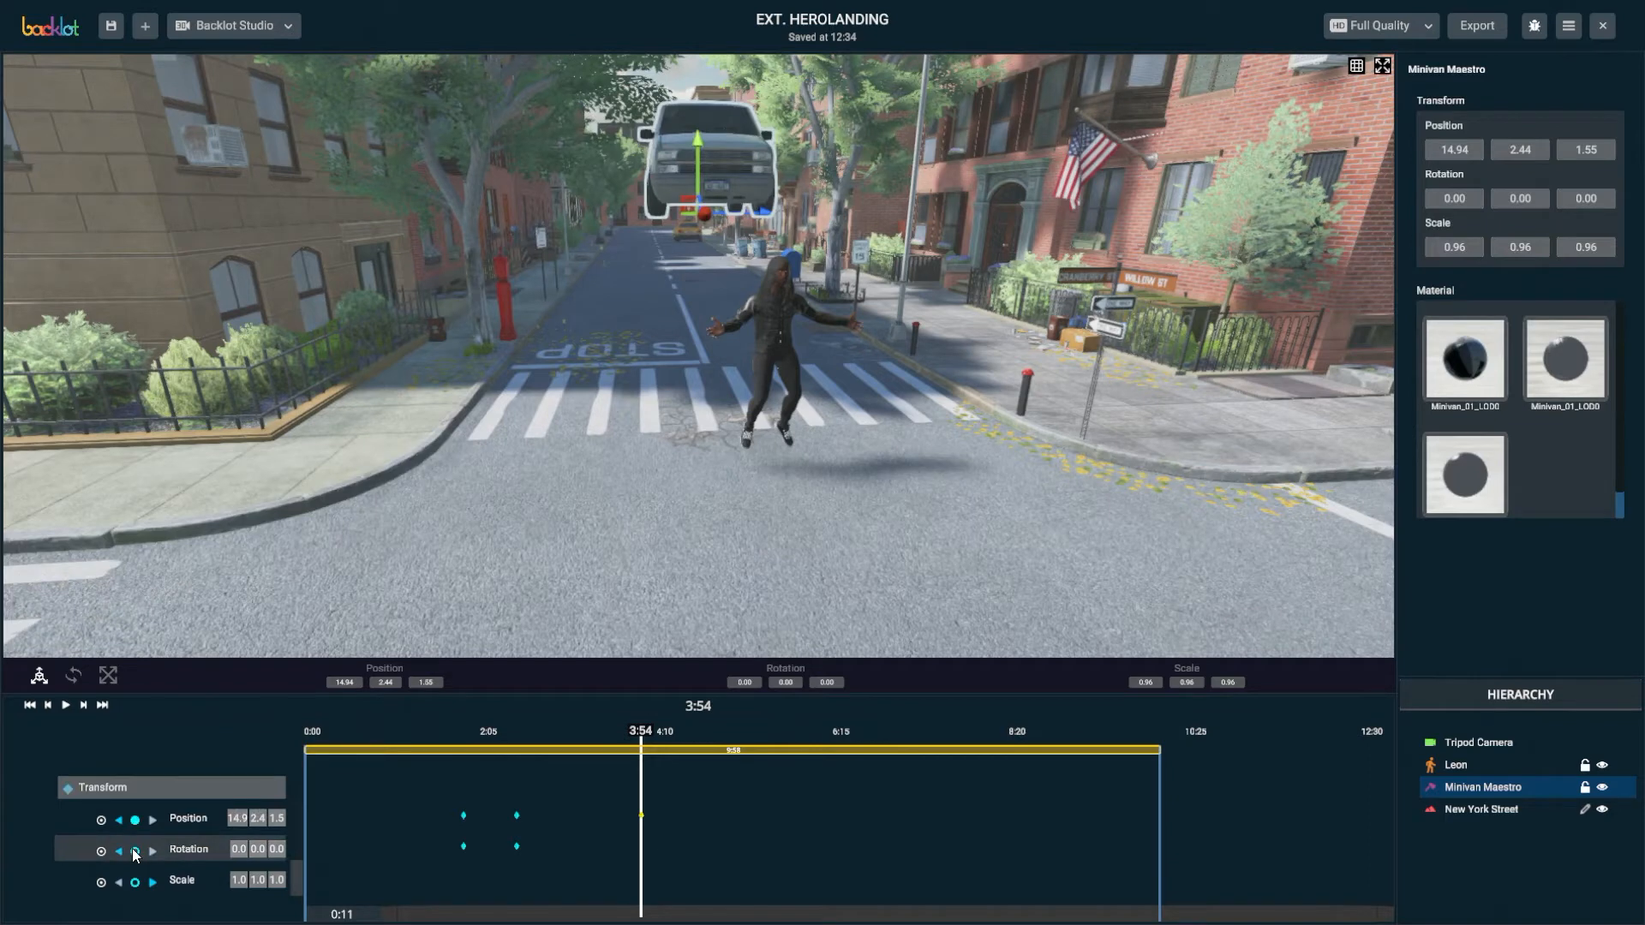
Play back the minivan's levitation from 1:44, and go to its rotation keyframe at 2:27
{"action": "mouse_move", "coordinate": [457, 729]}
{"action": "left_mouse_down"}
{"action": "mouse_move", "coordinate": [656, 734]}
{"action": "mouse_move", "coordinate": [442, 752]}
{"action": "left_mouse_up"}
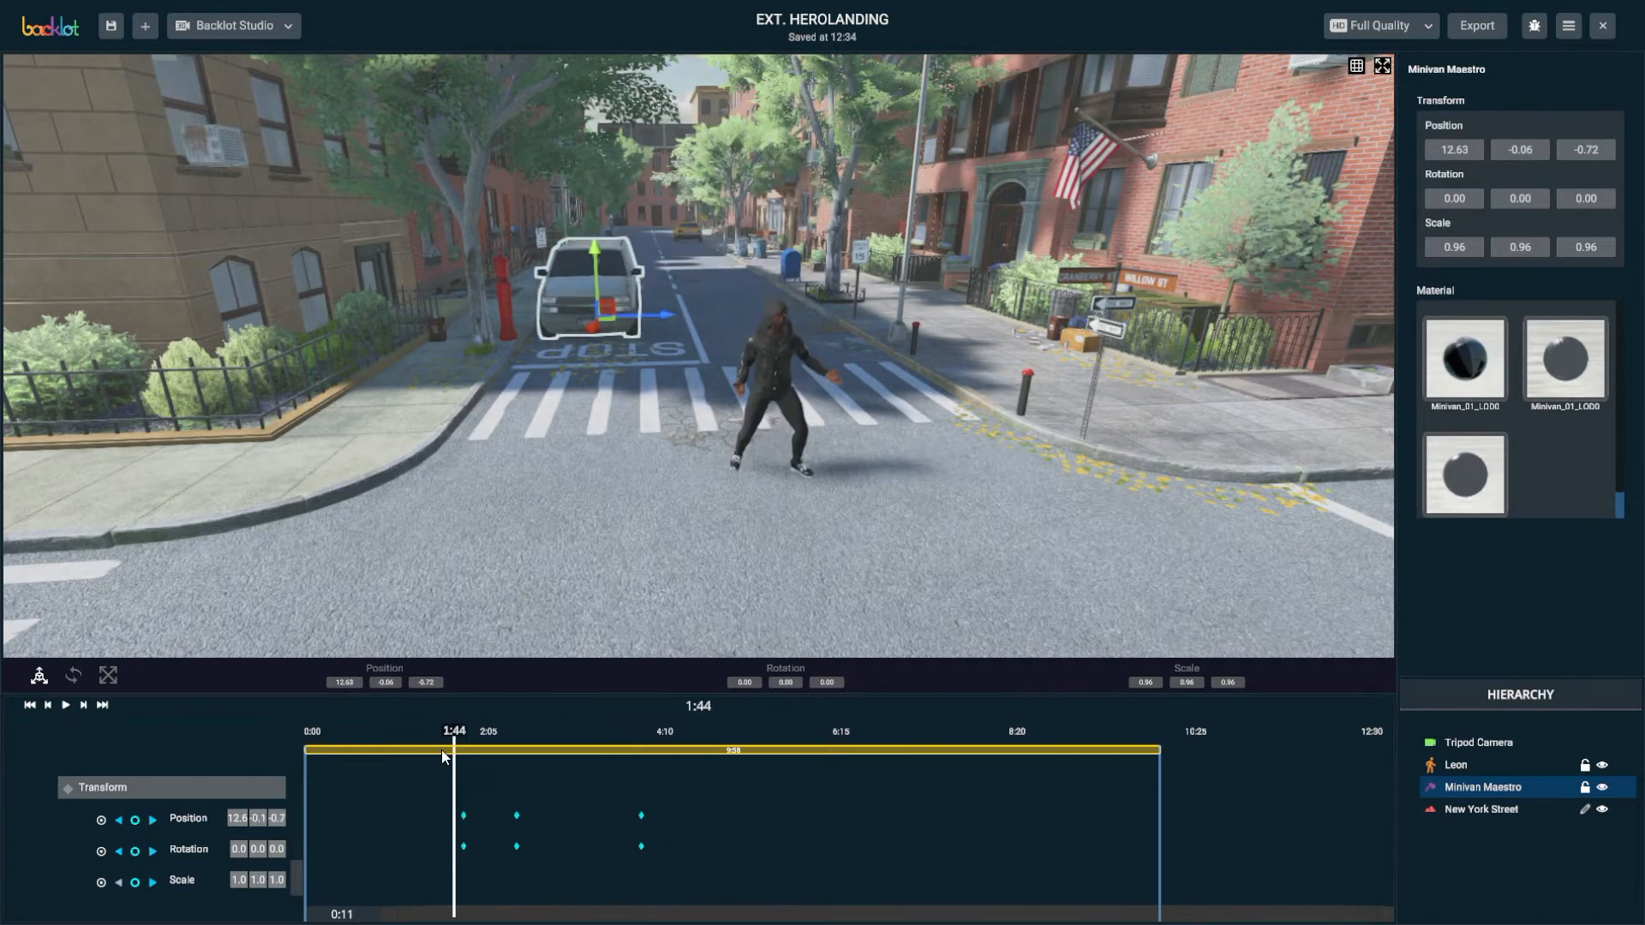
{"action": "key", "text": "space"}
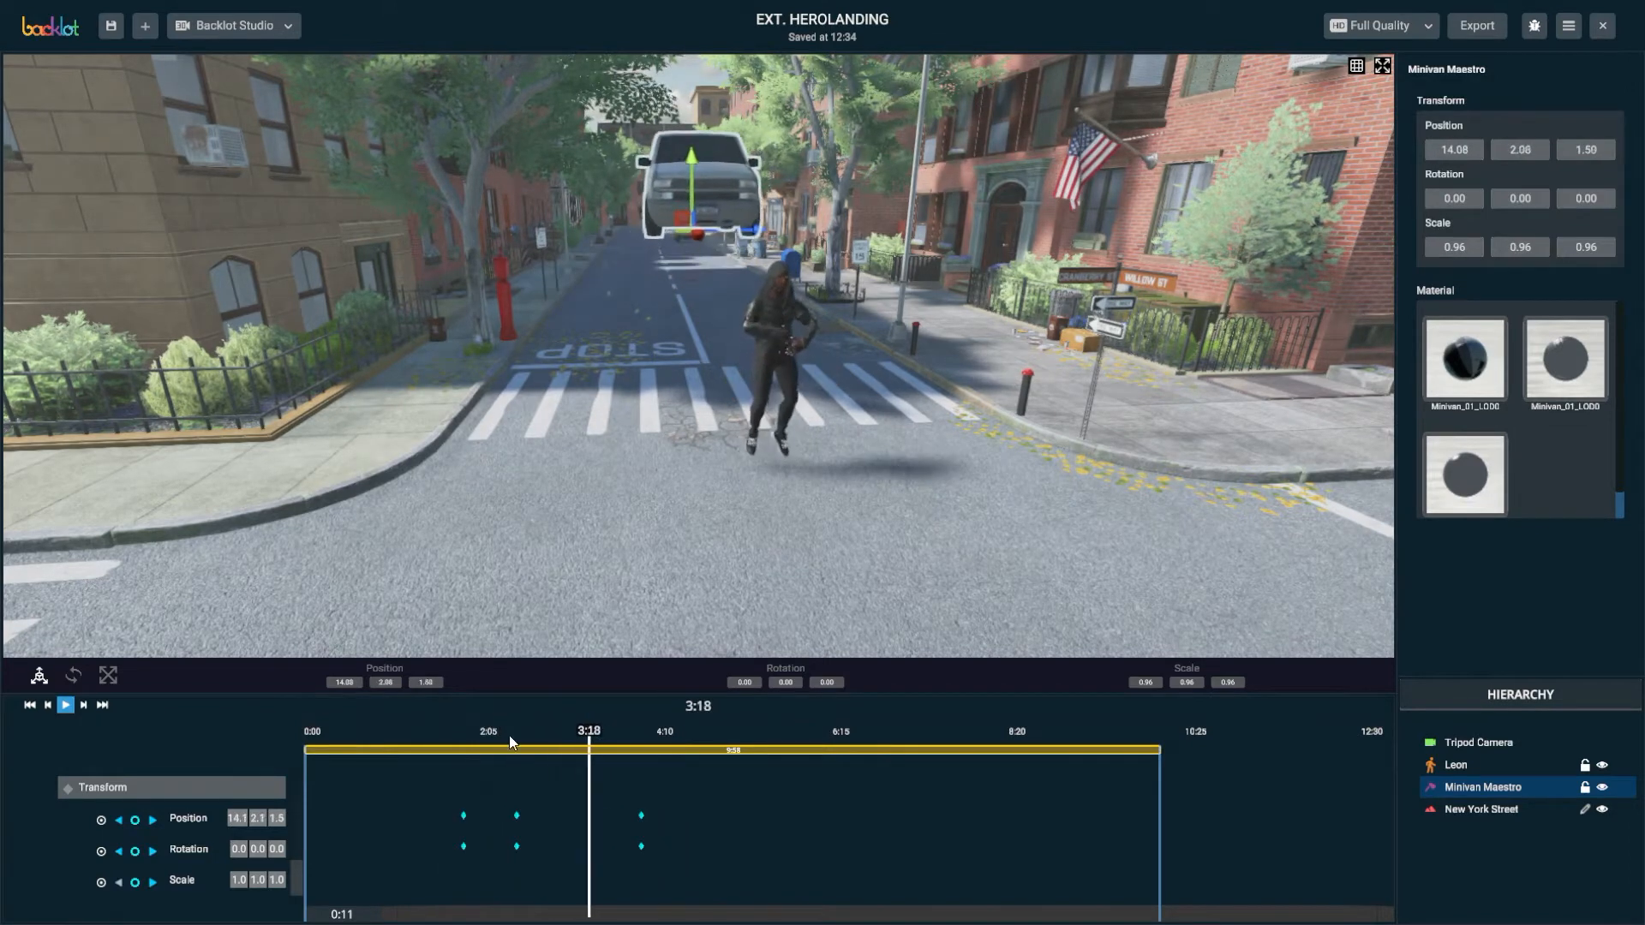
{"action": "left_click_drag", "start_coordinate": [450, 737], "coordinate": [495, 742]}
{"action": "left_click", "coordinate": [153, 851]}
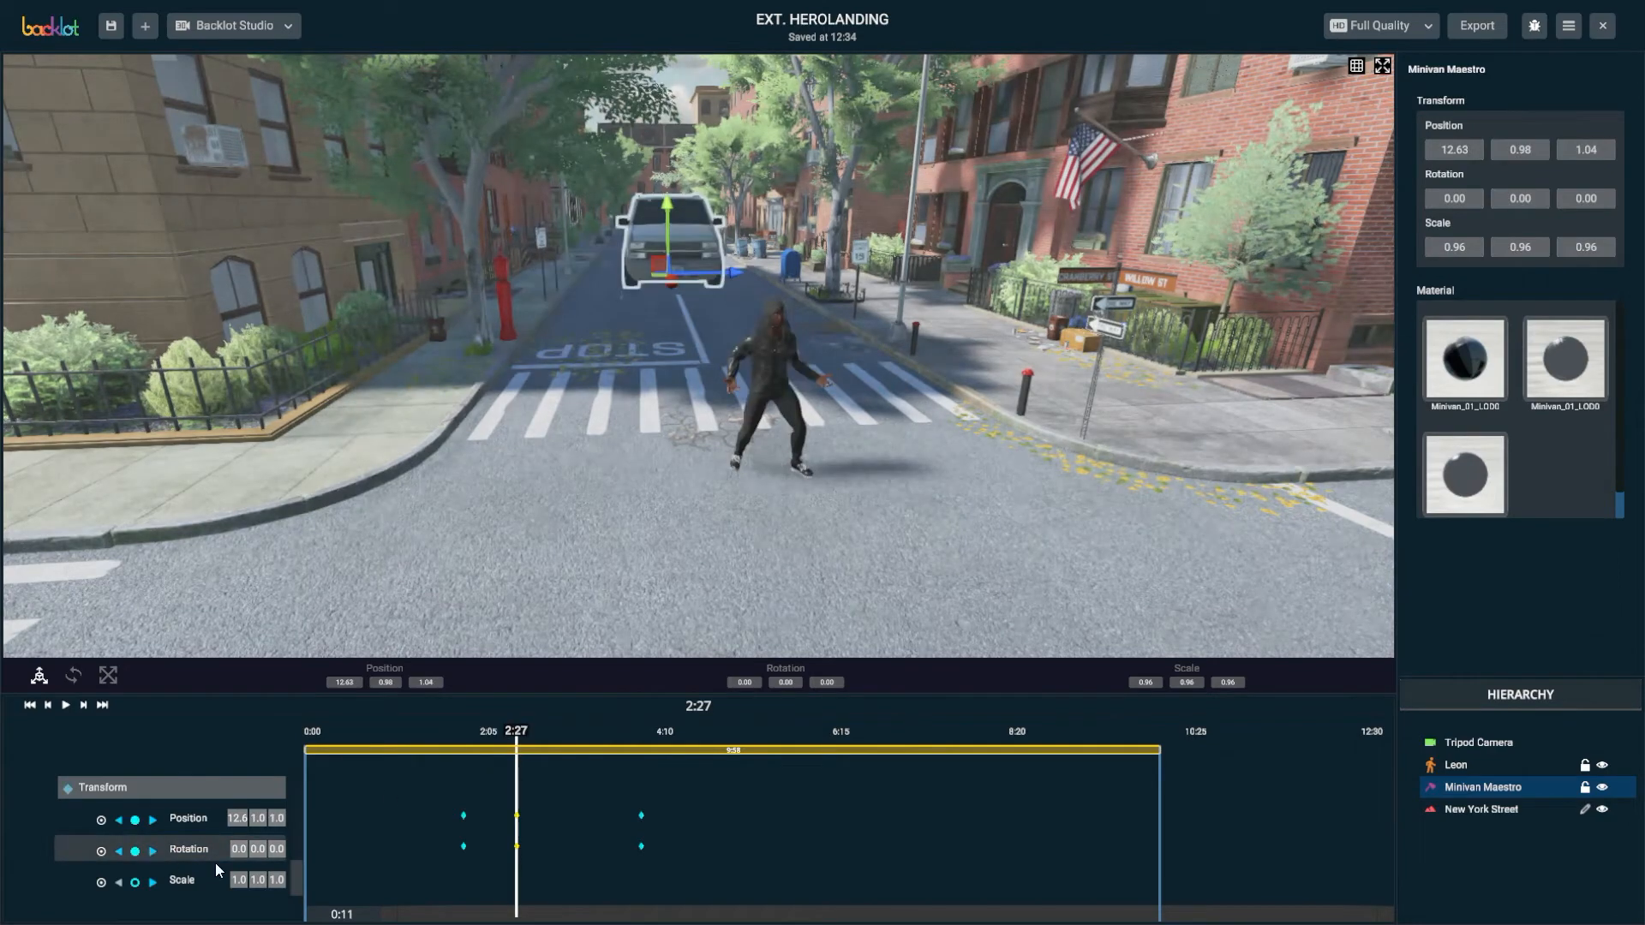
Tilt the minivan at its 2:27 keyframe to a rotation of about 12.85, 1.70, 7.58
{"action": "left_click_drag", "start_coordinate": [739, 291], "coordinate": [643, 368], "text": "alt"}
{"action": "key", "text": "e"}
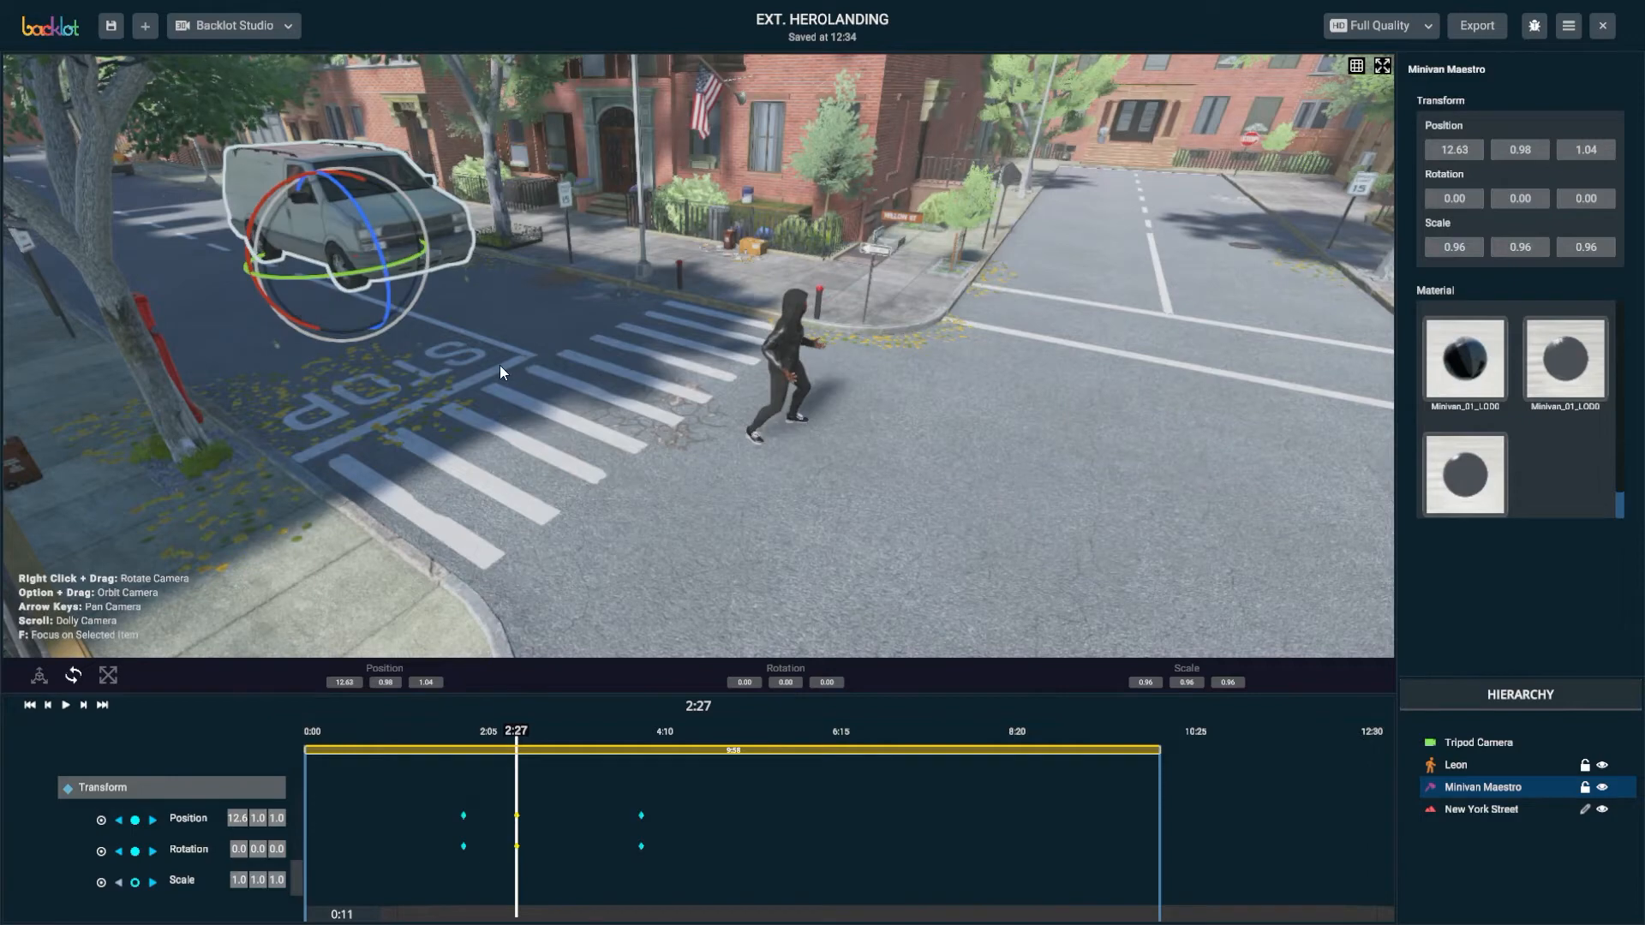
{"action": "left_click_drag", "start_coordinate": [564, 420], "coordinate": [520, 373], "text": "alt"}
{"action": "left_click_drag", "start_coordinate": [429, 202], "coordinate": [516, 254]}
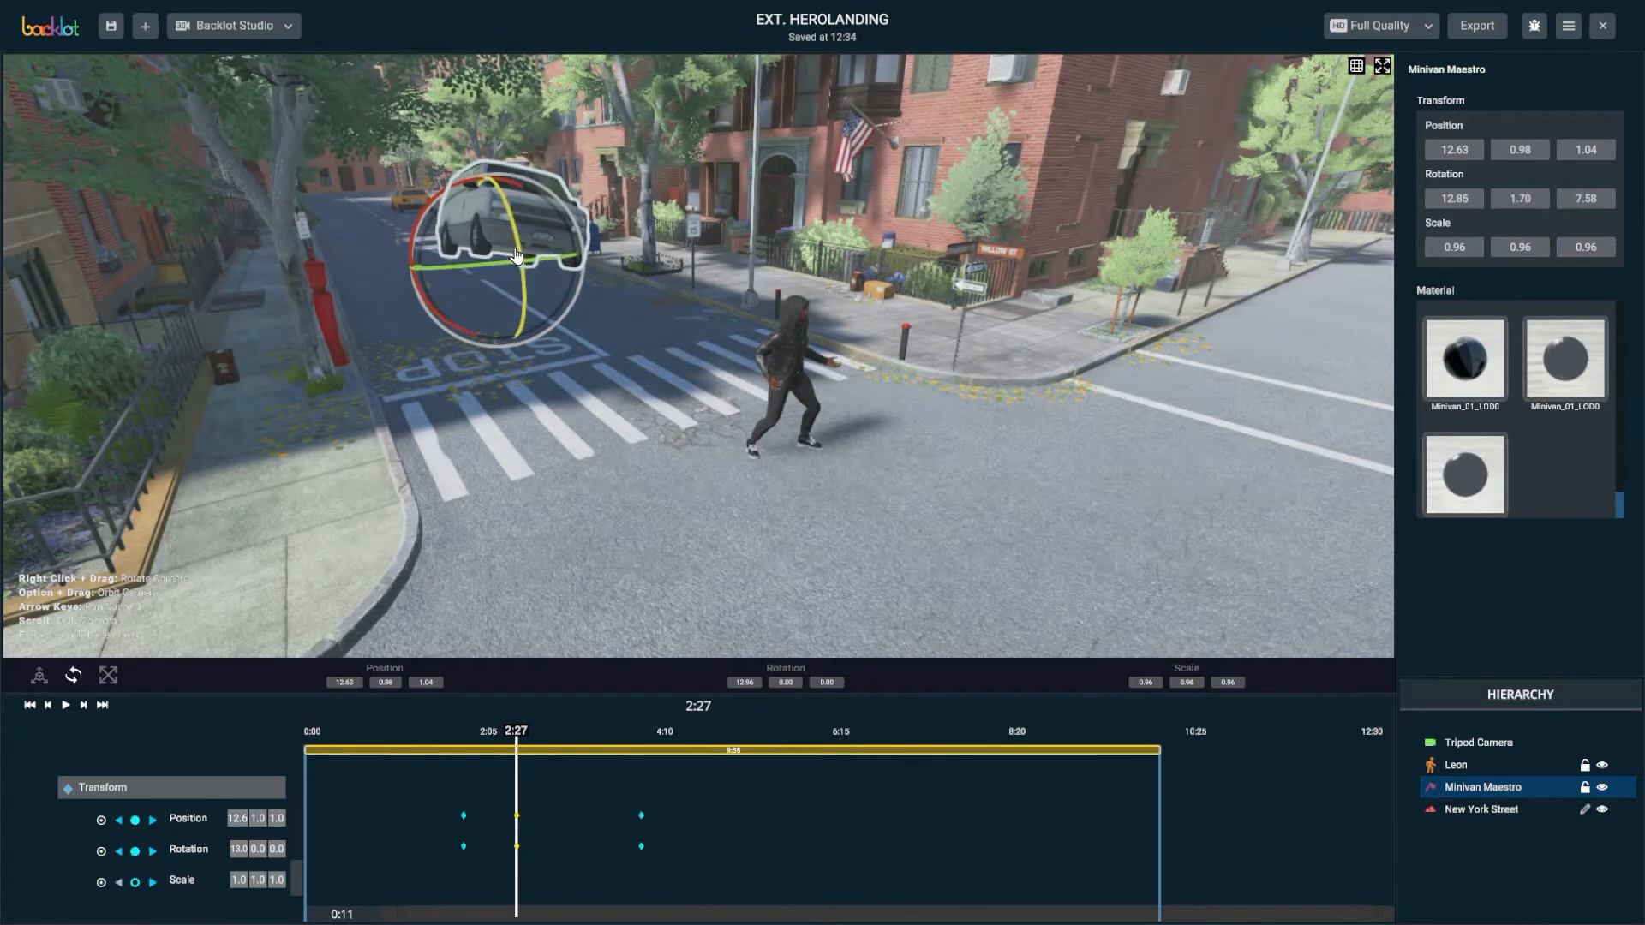
At the 3:54 keyframe, tilt the minivan to a rotation of -16.47, 0.00, -16.08
{"action": "left_click", "coordinate": [152, 819]}
{"action": "left_click_drag", "start_coordinate": [737, 377], "coordinate": [650, 390], "text": "alt"}
{"action": "middle_click_drag", "start_coordinate": [706, 336], "coordinate": [679, 455]}
{"action": "left_click_drag", "start_coordinate": [679, 455], "coordinate": [624, 419], "text": "alt"}
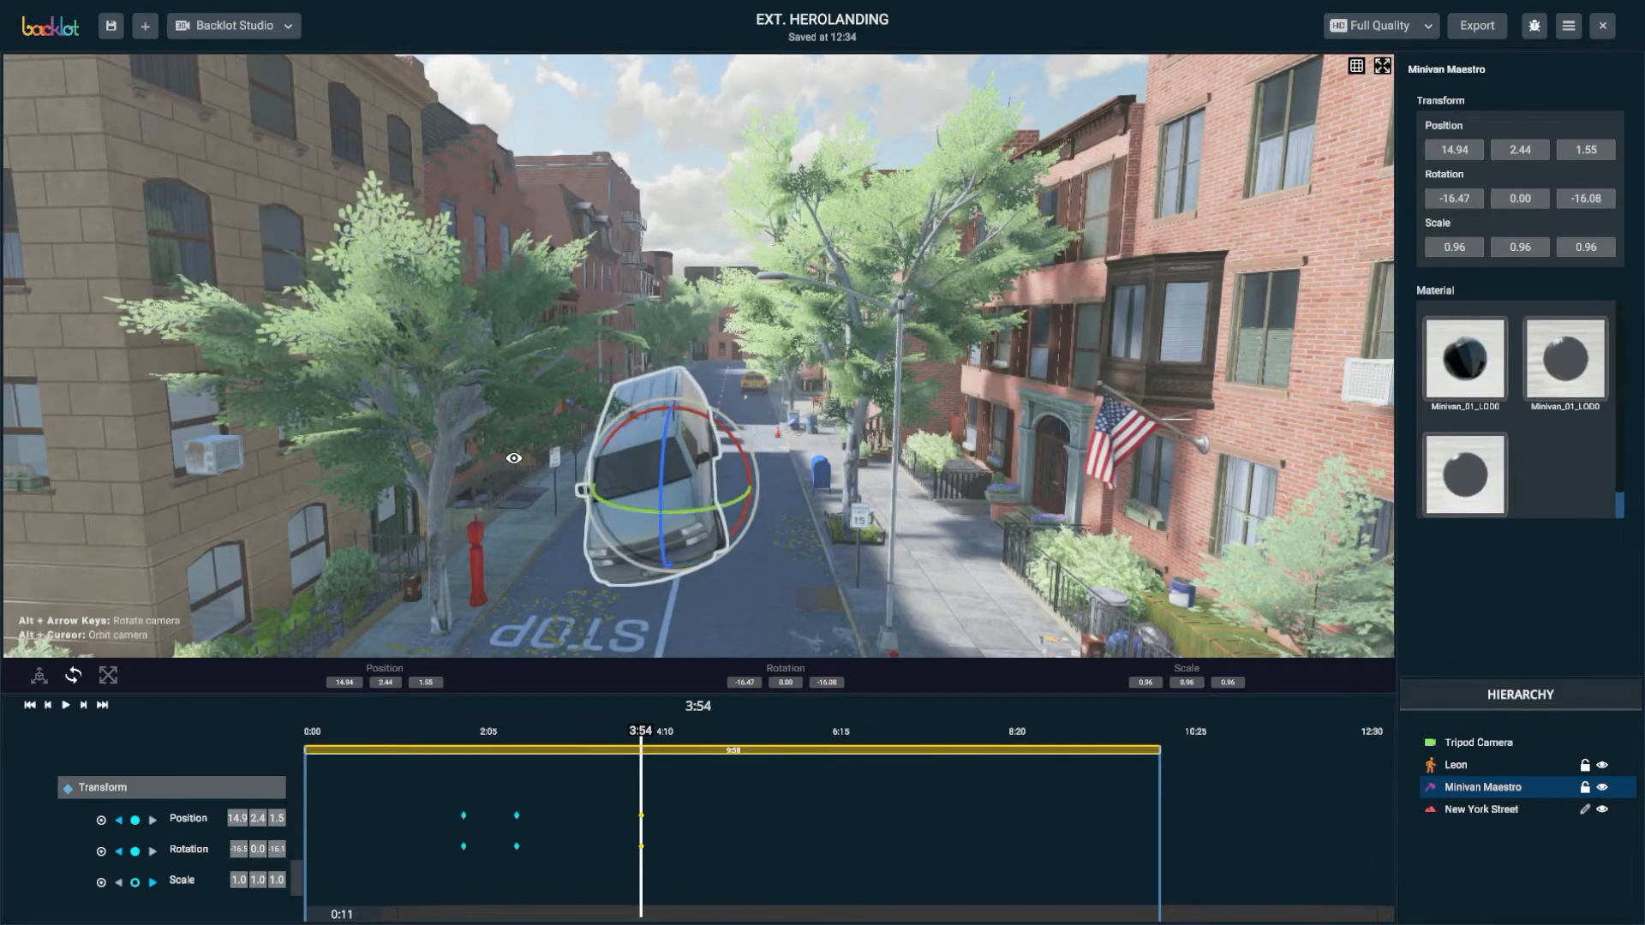
Play back the tilting minivan's levitation from before the 1:50 keyframes and view it from street level
{"action": "left_click_drag", "start_coordinate": [514, 455], "coordinate": [622, 656], "text": "alt"}
{"action": "left_click_drag", "start_coordinate": [642, 735], "coordinate": [439, 727]}
{"action": "key", "text": "space"}
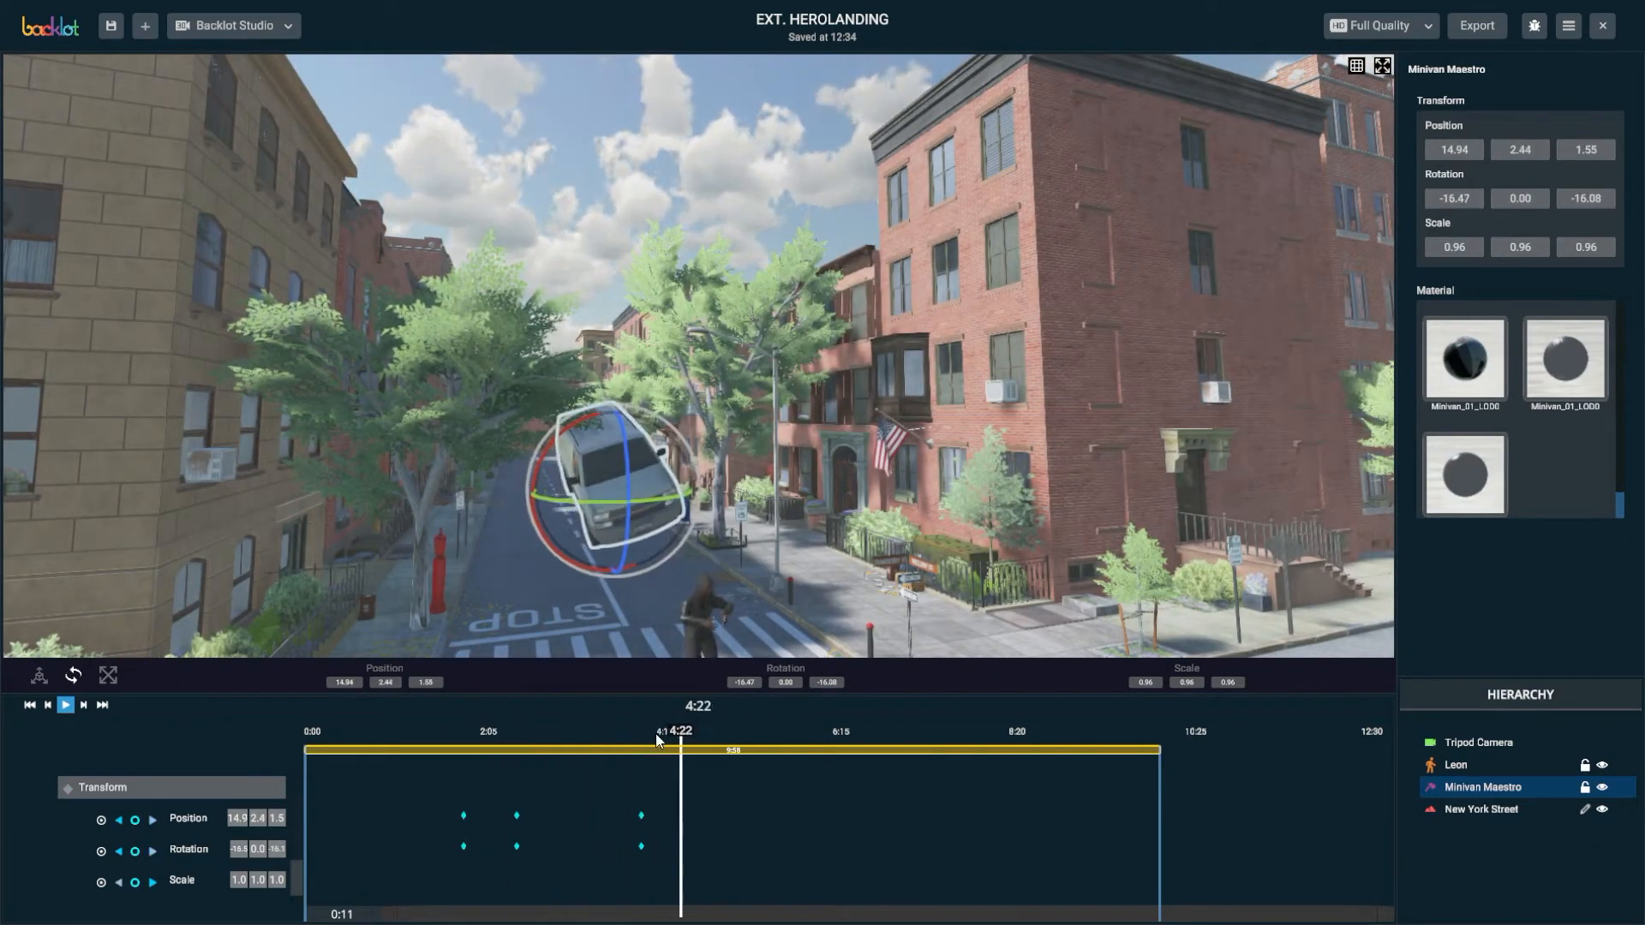
{"action": "middle_click_drag", "start_coordinate": [629, 578], "coordinate": [629, 495]}
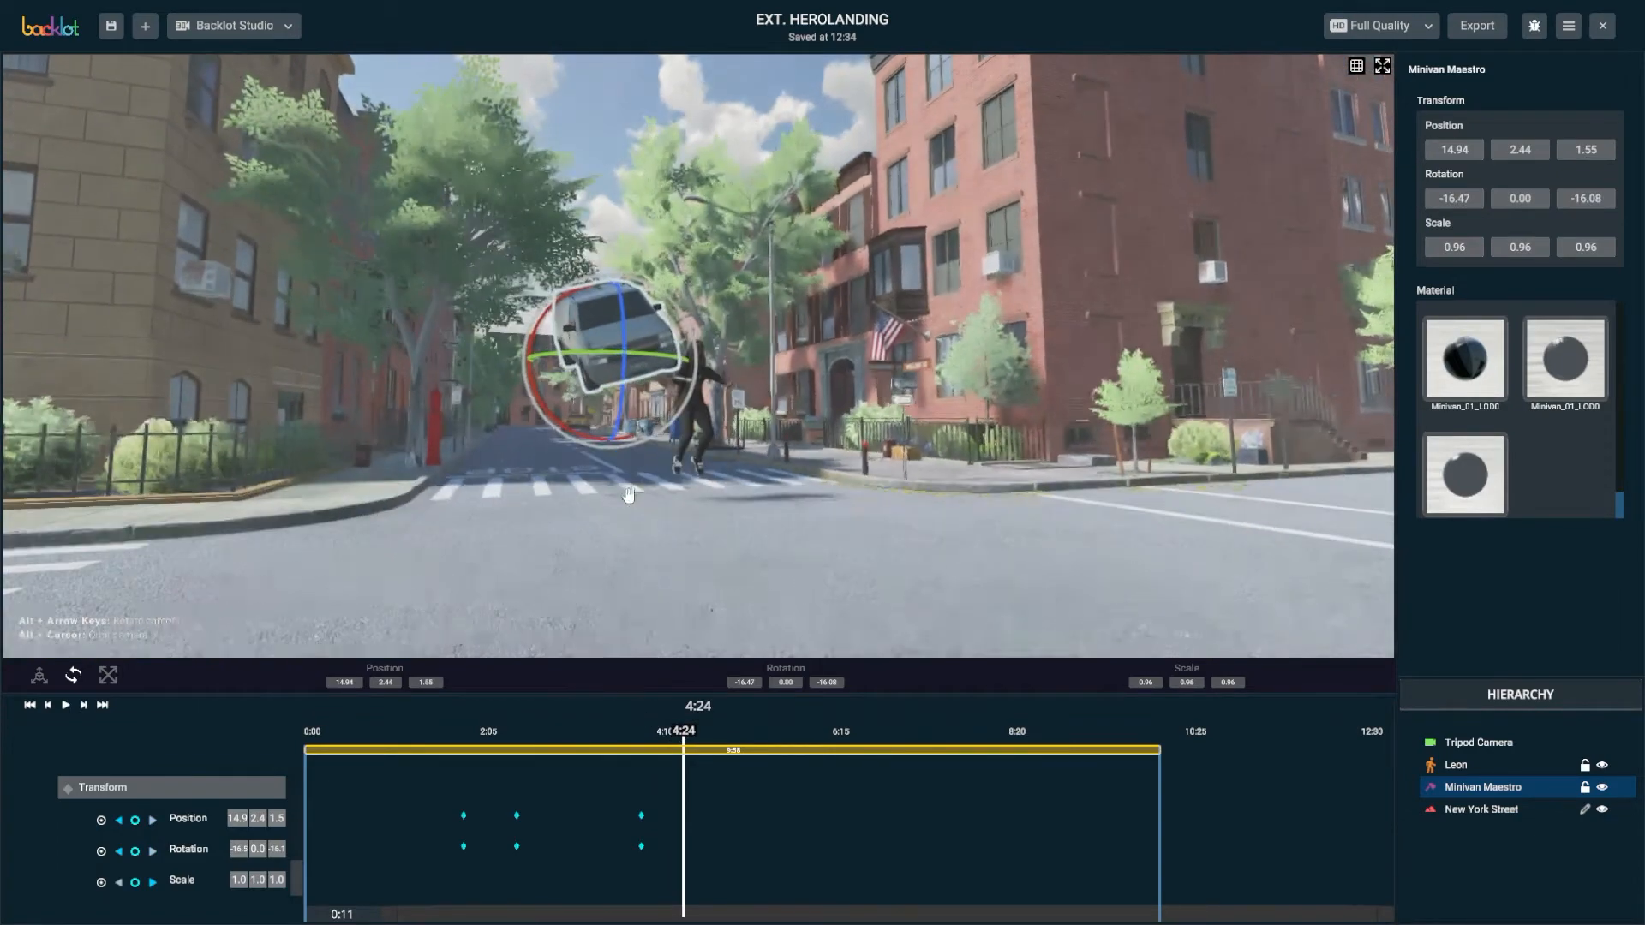
At 4:23, move the minivan forward and sideways to position 17.07, 2.44, 2.57, close behind the character
{"action": "left_click_drag", "start_coordinate": [538, 758], "coordinate": [682, 725]}
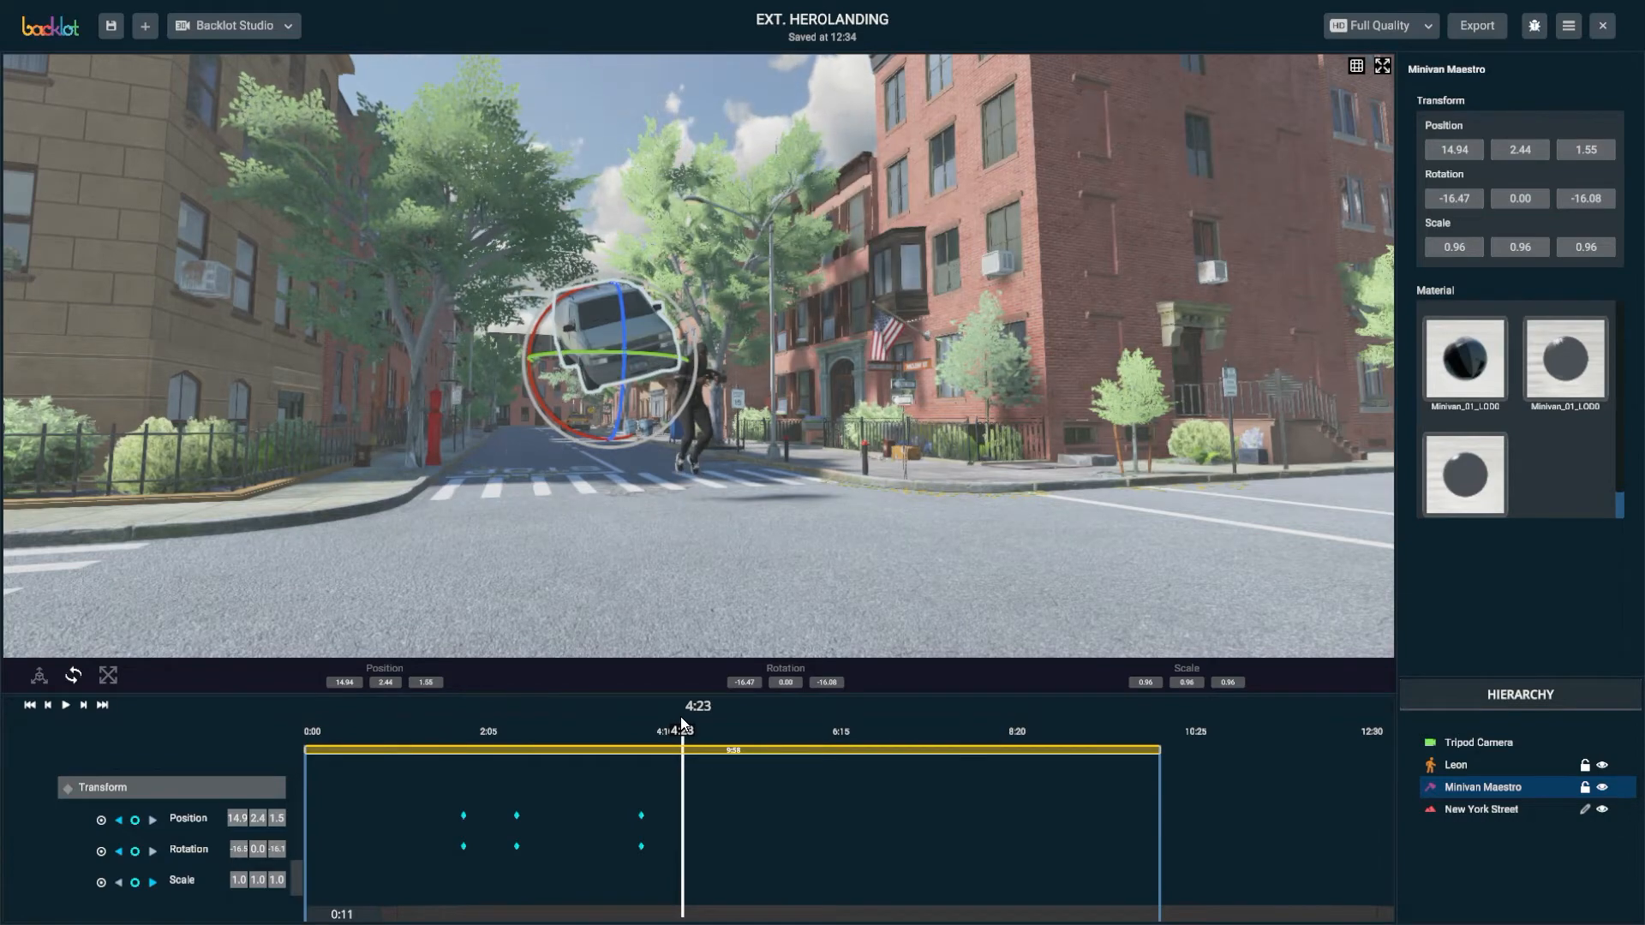
{"action": "left_click_drag", "start_coordinate": [696, 588], "coordinate": [221, 686], "text": "alt"}
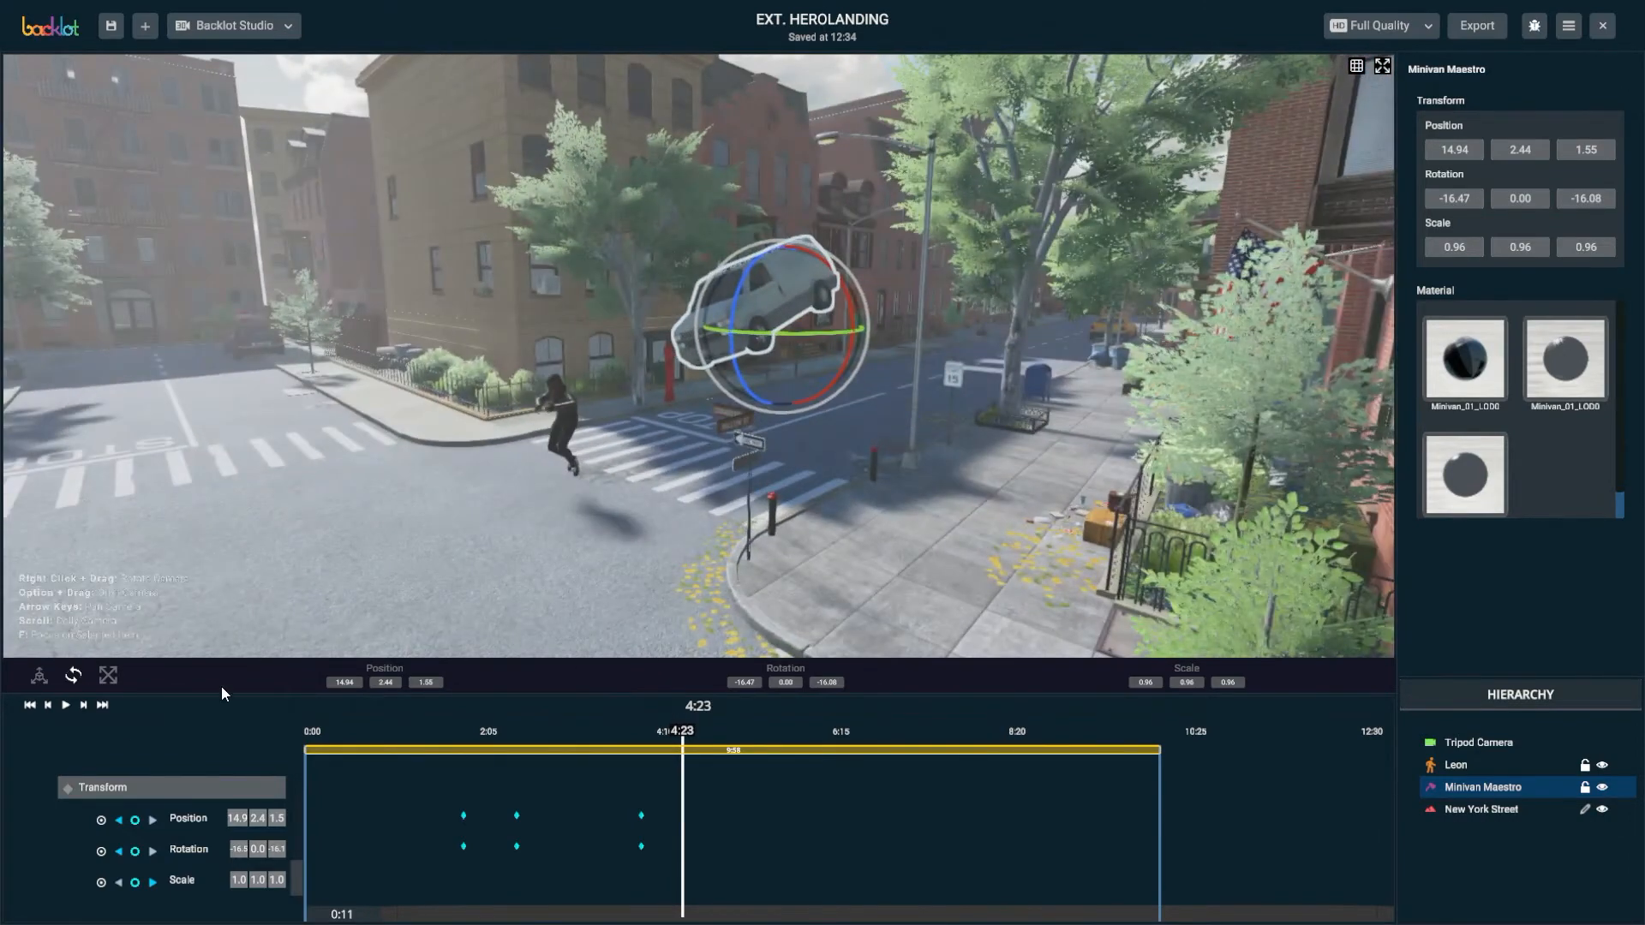
{"action": "left_click", "coordinate": [40, 675]}
{"action": "left_click_drag", "start_coordinate": [411, 283], "coordinate": [624, 371], "text": "alt"}
{"action": "left_click_drag", "start_coordinate": [711, 298], "coordinate": [689, 350]}
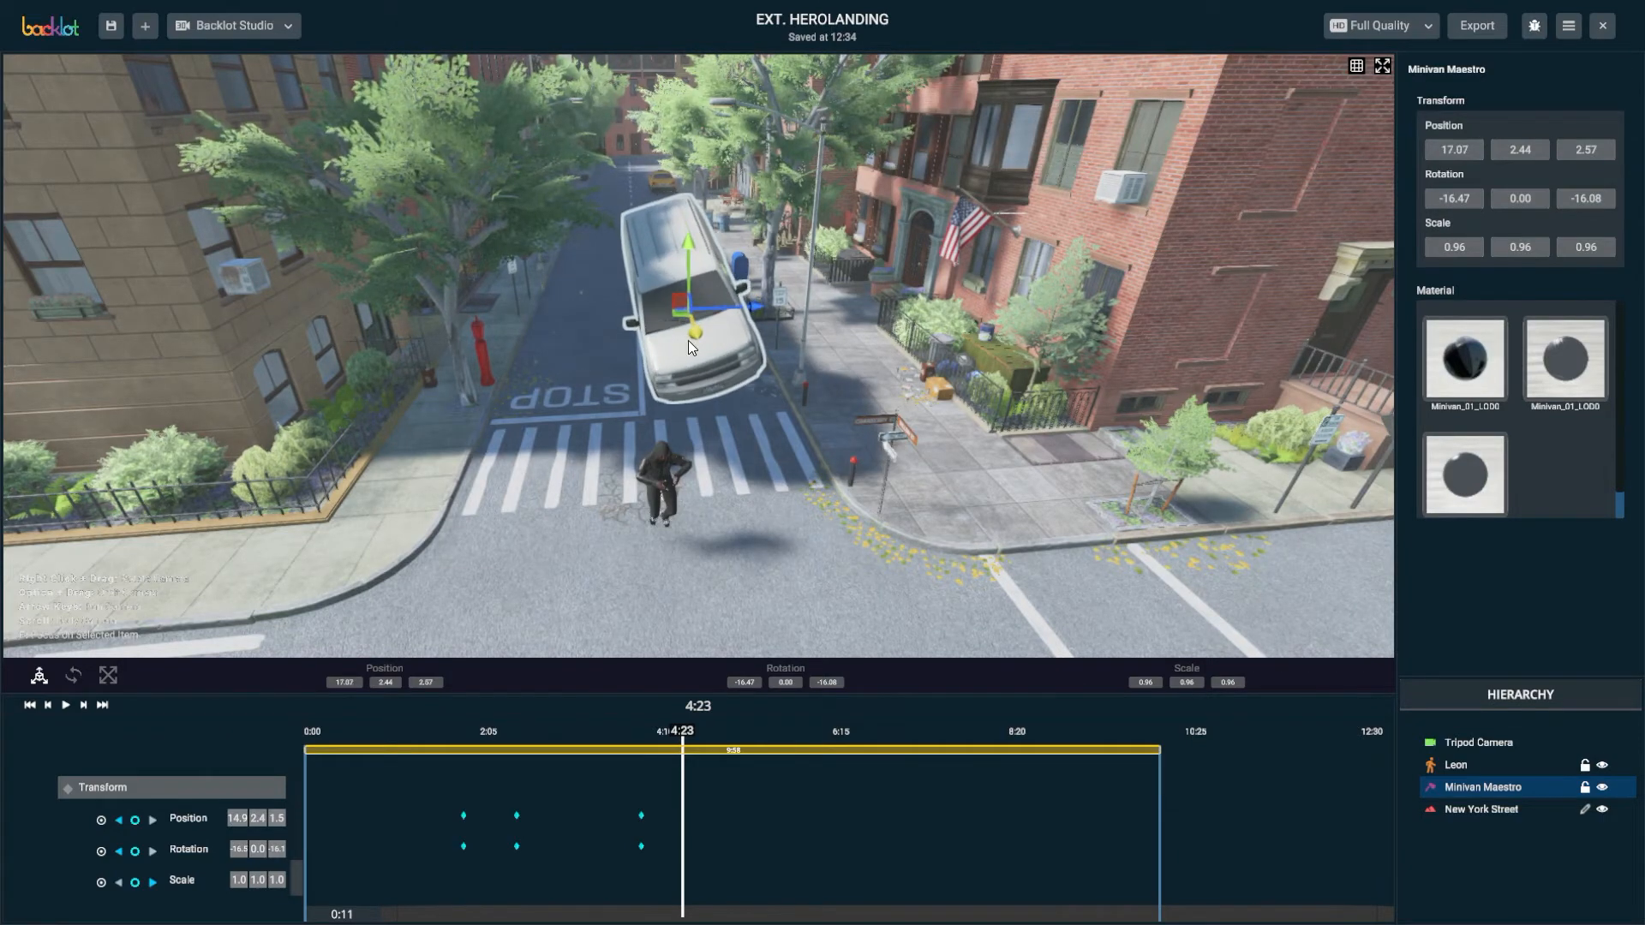
{"action": "left_click_drag", "start_coordinate": [584, 389], "coordinate": [615, 340], "text": "alt"}
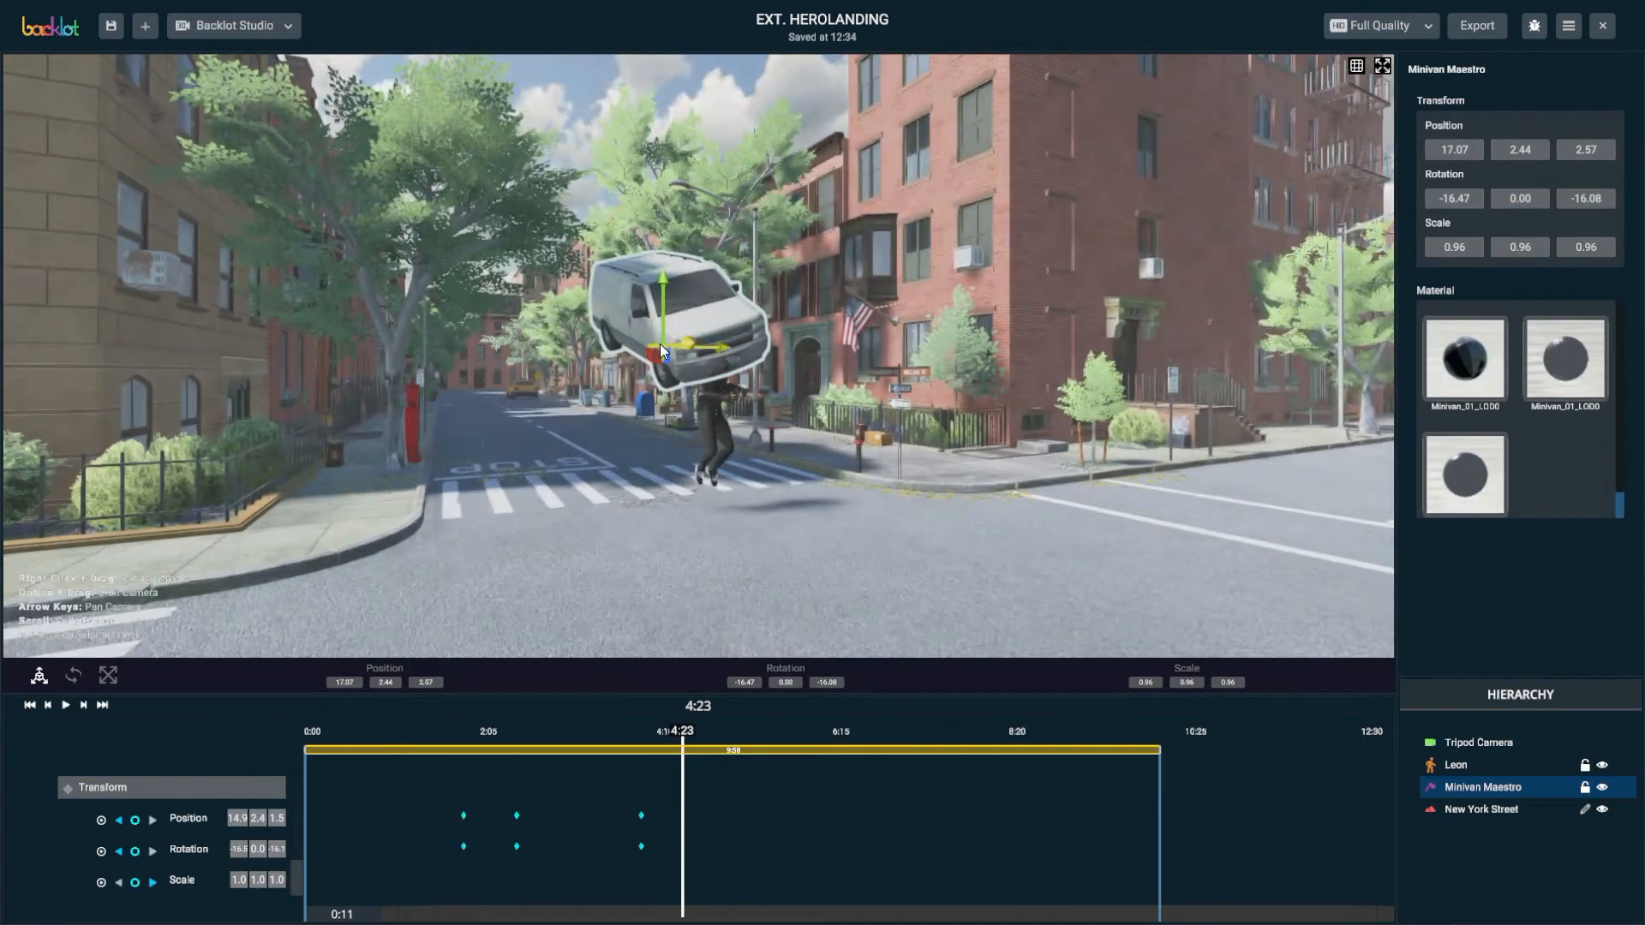
Rotate the minivan to 24.47 on its first axis and keyframe its position and rotation at 4:23
{"action": "key", "text": "e"}
{"action": "left_click_drag", "start_coordinate": [681, 273], "coordinate": [631, 276]}
{"action": "left_click_drag", "start_coordinate": [712, 351], "coordinate": [561, 632], "text": "alt"}
{"action": "left_click", "coordinate": [134, 820]}
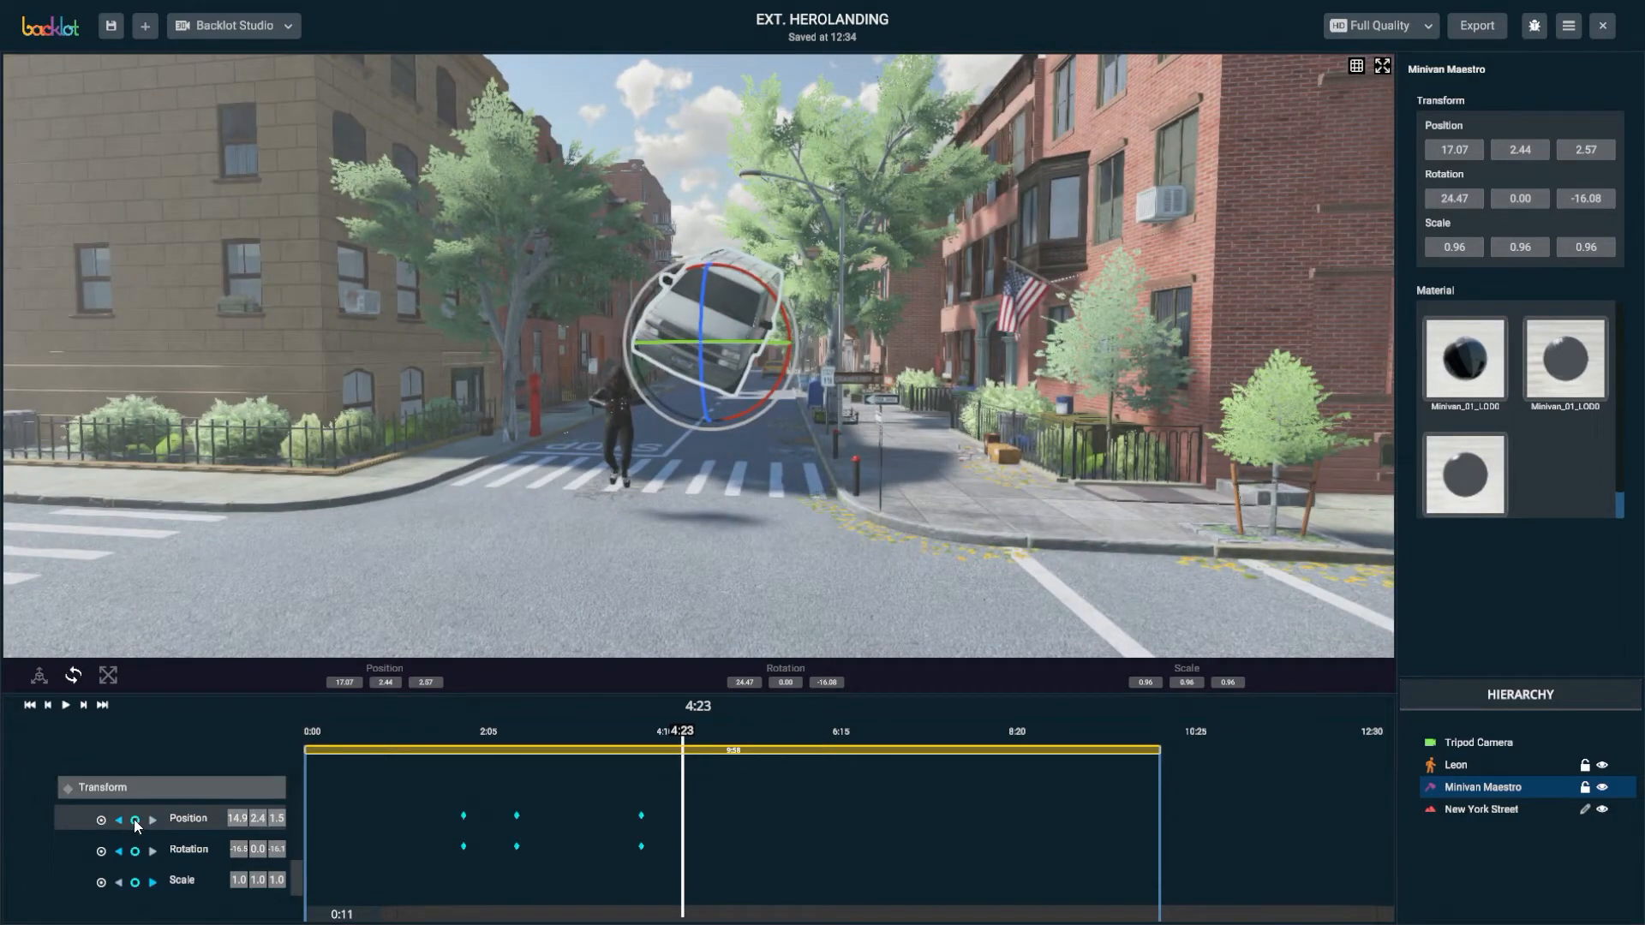
{"action": "left_click", "coordinate": [134, 850]}
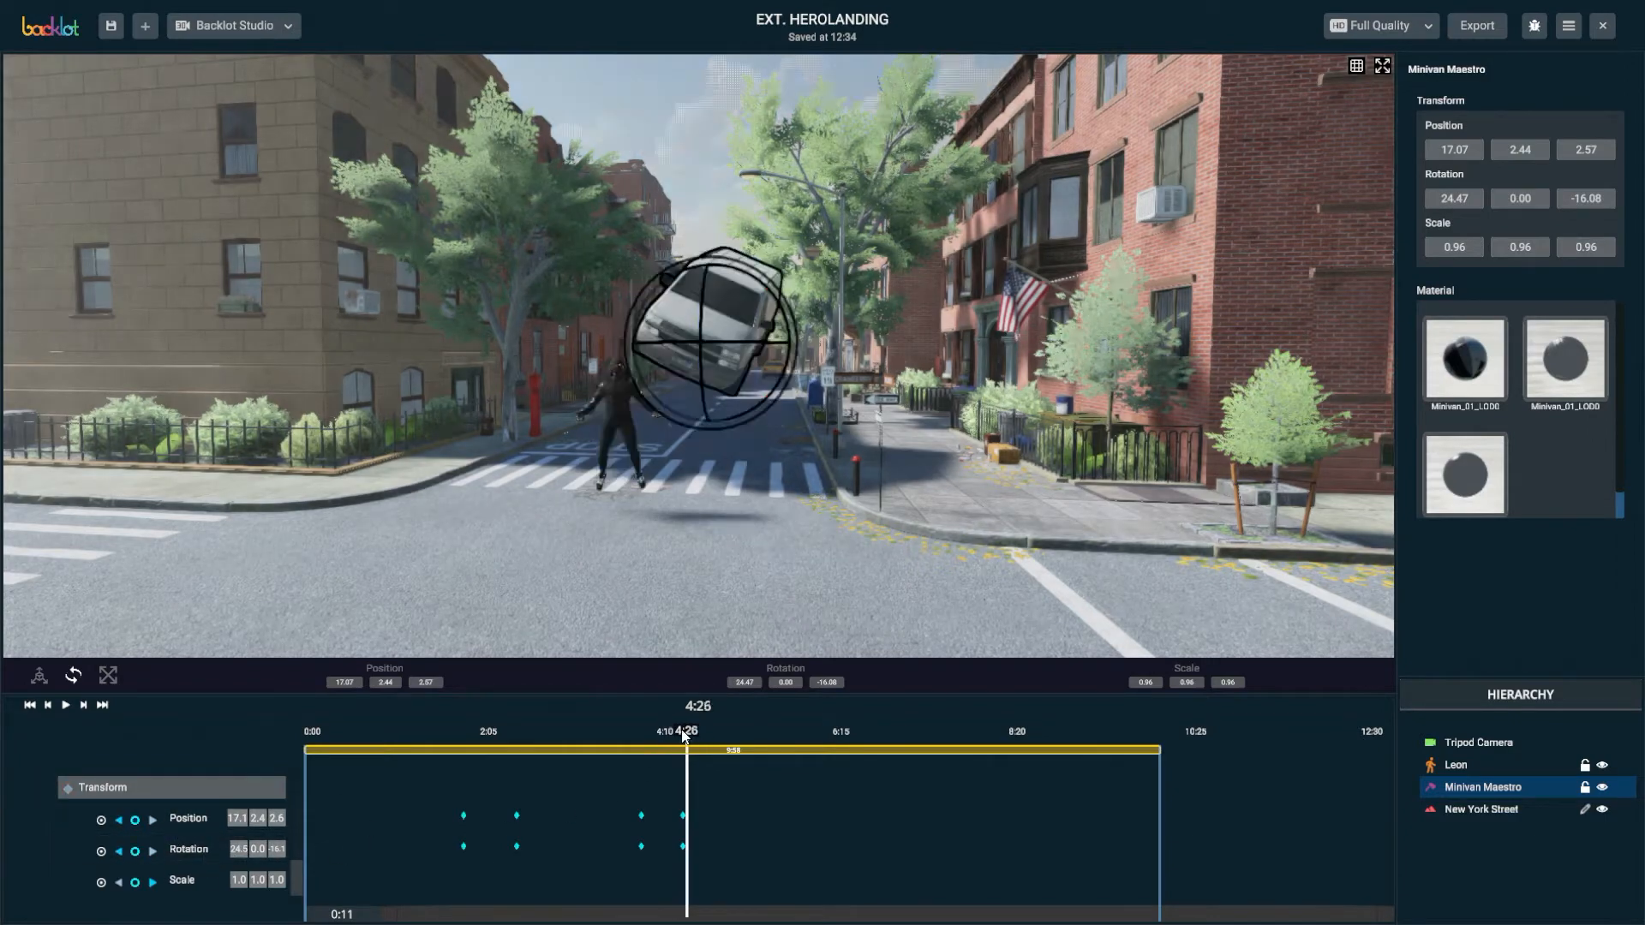
Play back the levitation twice from just before the first minivan keyframes to check its timing
{"action": "left_click_drag", "start_coordinate": [681, 734], "coordinate": [435, 745]}
{"action": "key", "text": "space"}
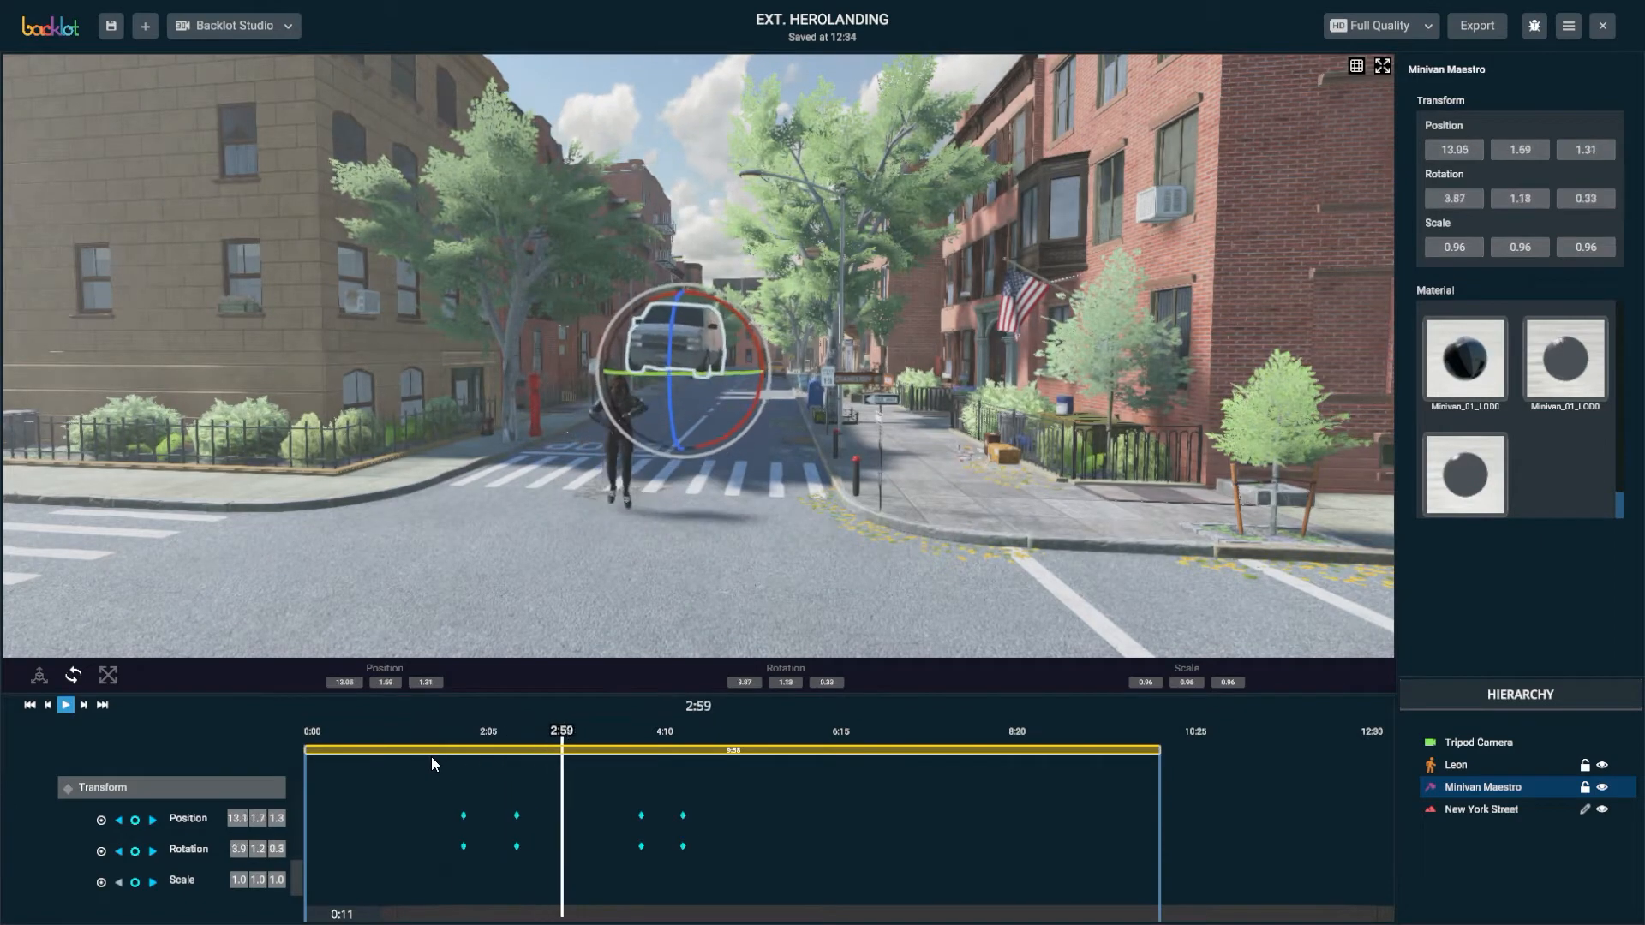
{"action": "key", "text": "space"}
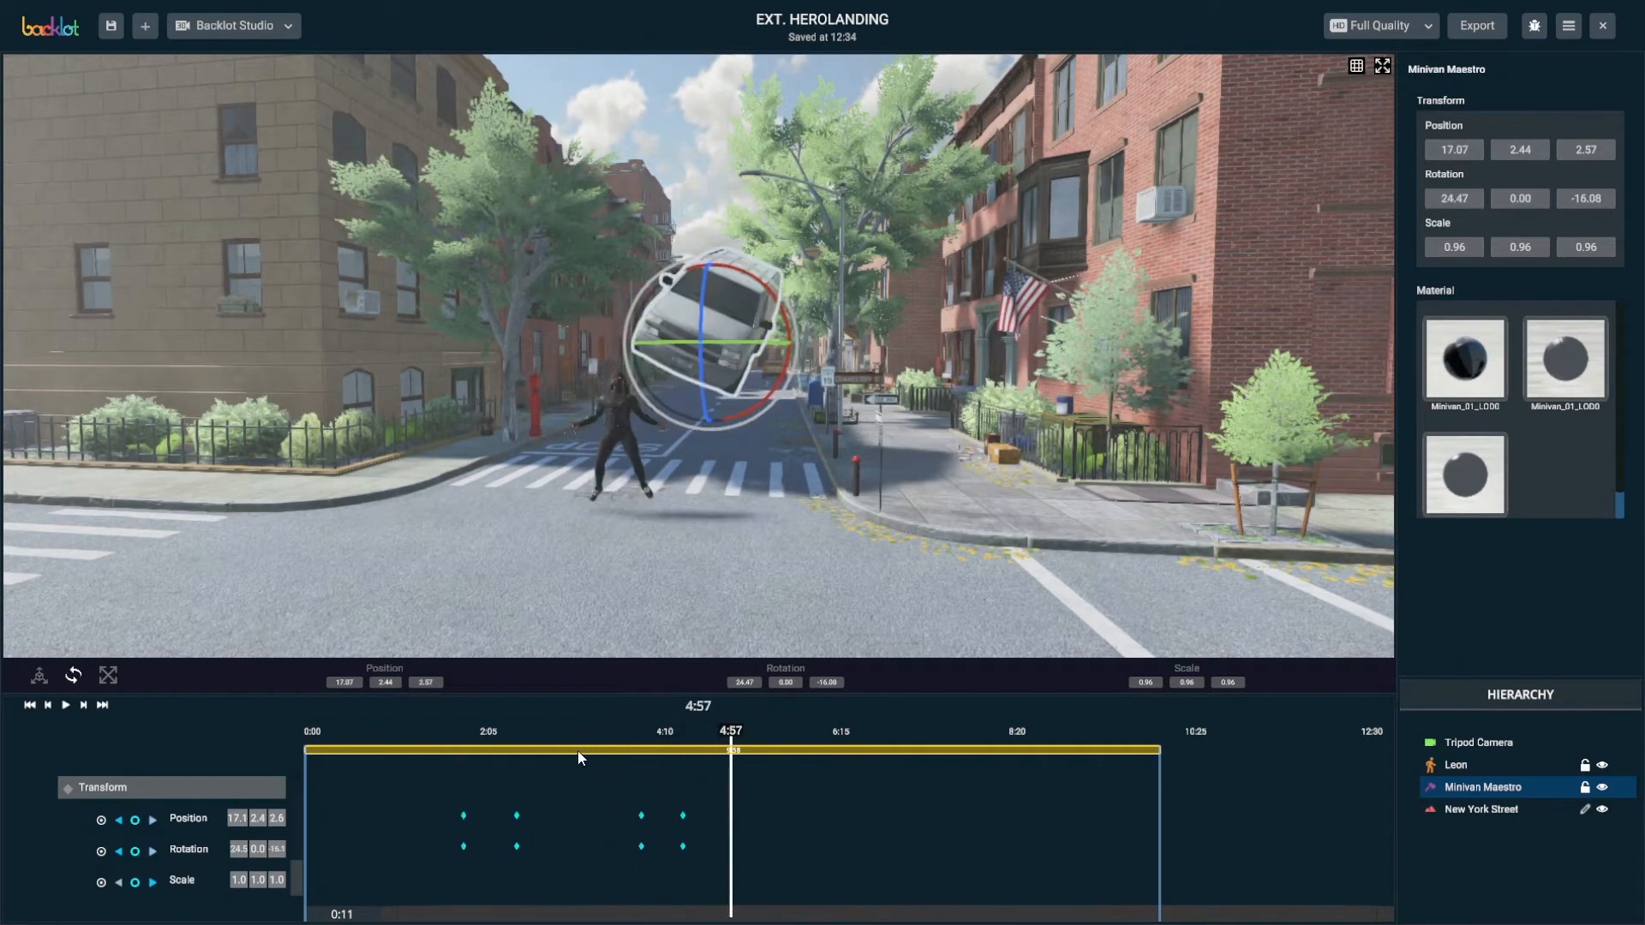
{"action": "left_click_drag", "start_coordinate": [630, 733], "coordinate": [455, 716]}
{"action": "key", "text": "space"}
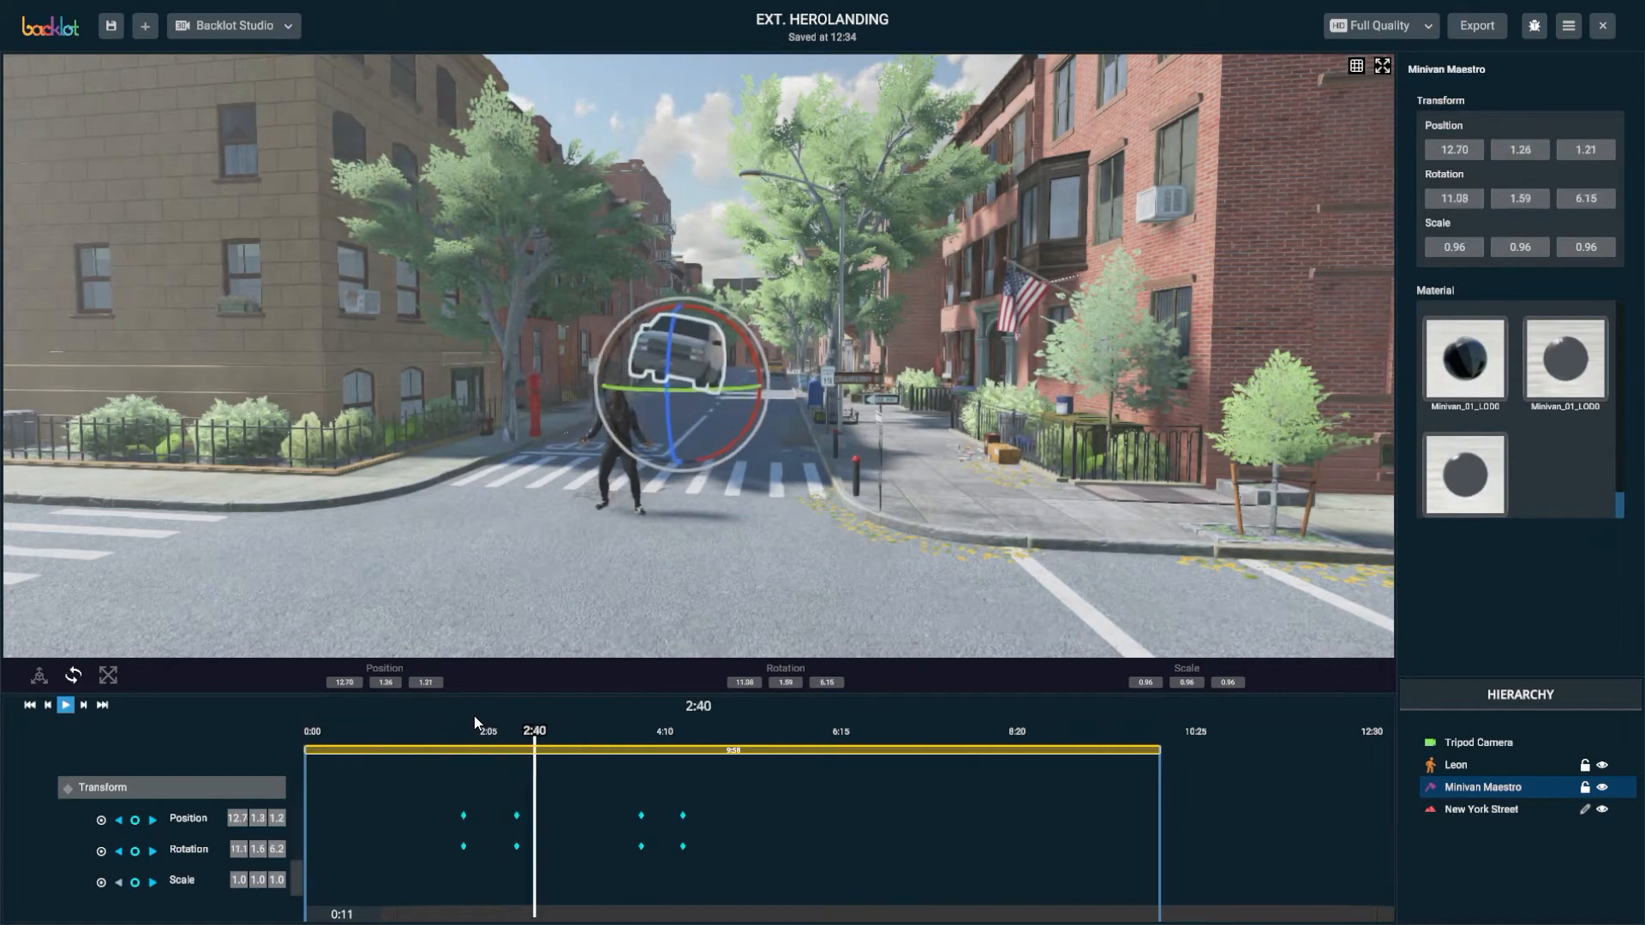
{"action": "key", "text": "space"}
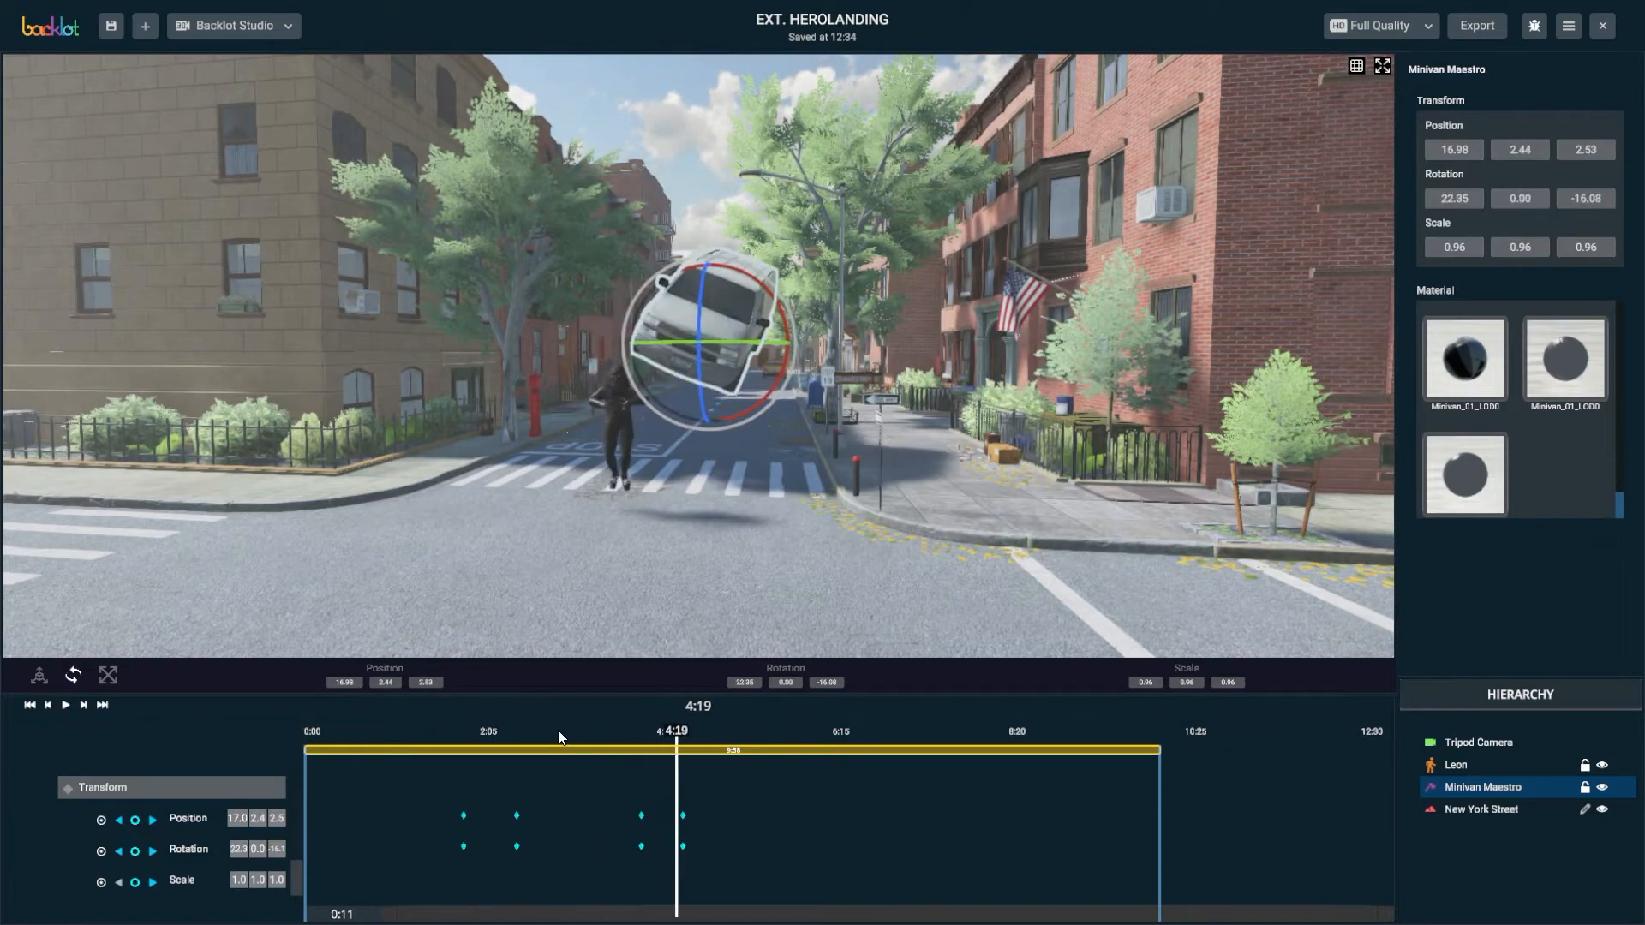
Shift the minivan's 2:27 position and rotation keyframes about midway between 1:50 and 3:54, and play back the new timing
{"action": "left_click_drag", "start_coordinate": [483, 722], "coordinate": [565, 721]}
{"action": "left_click_drag", "start_coordinate": [506, 795], "coordinate": [520, 846]}
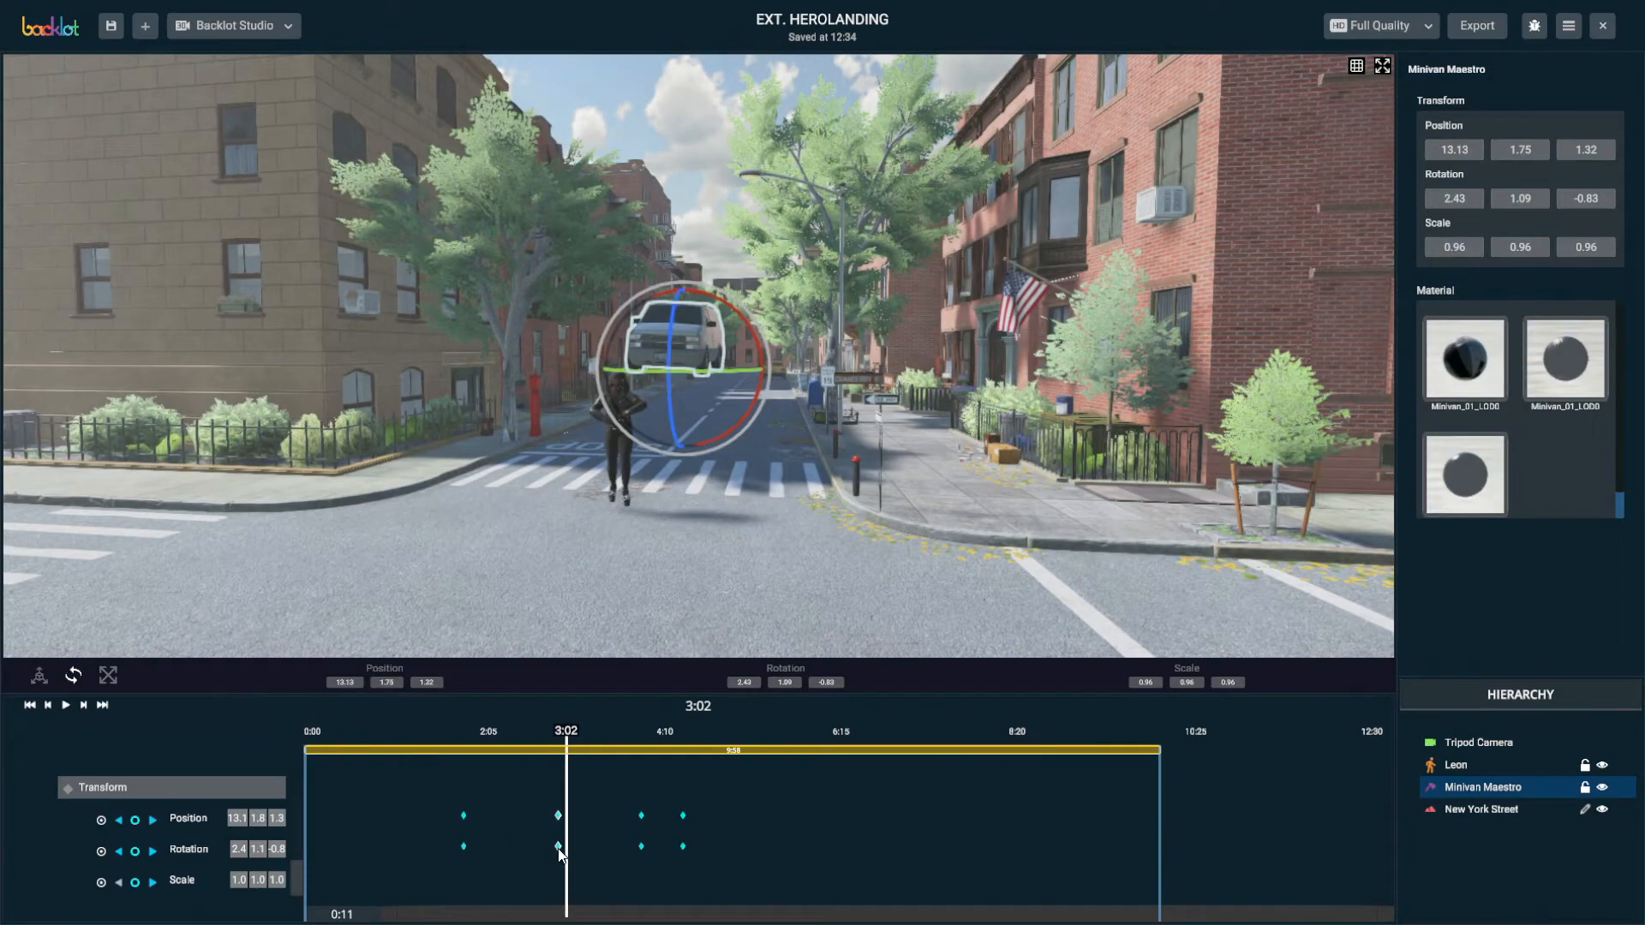
{"action": "left_click", "coordinate": [470, 734]}
{"action": "key", "text": "space"}
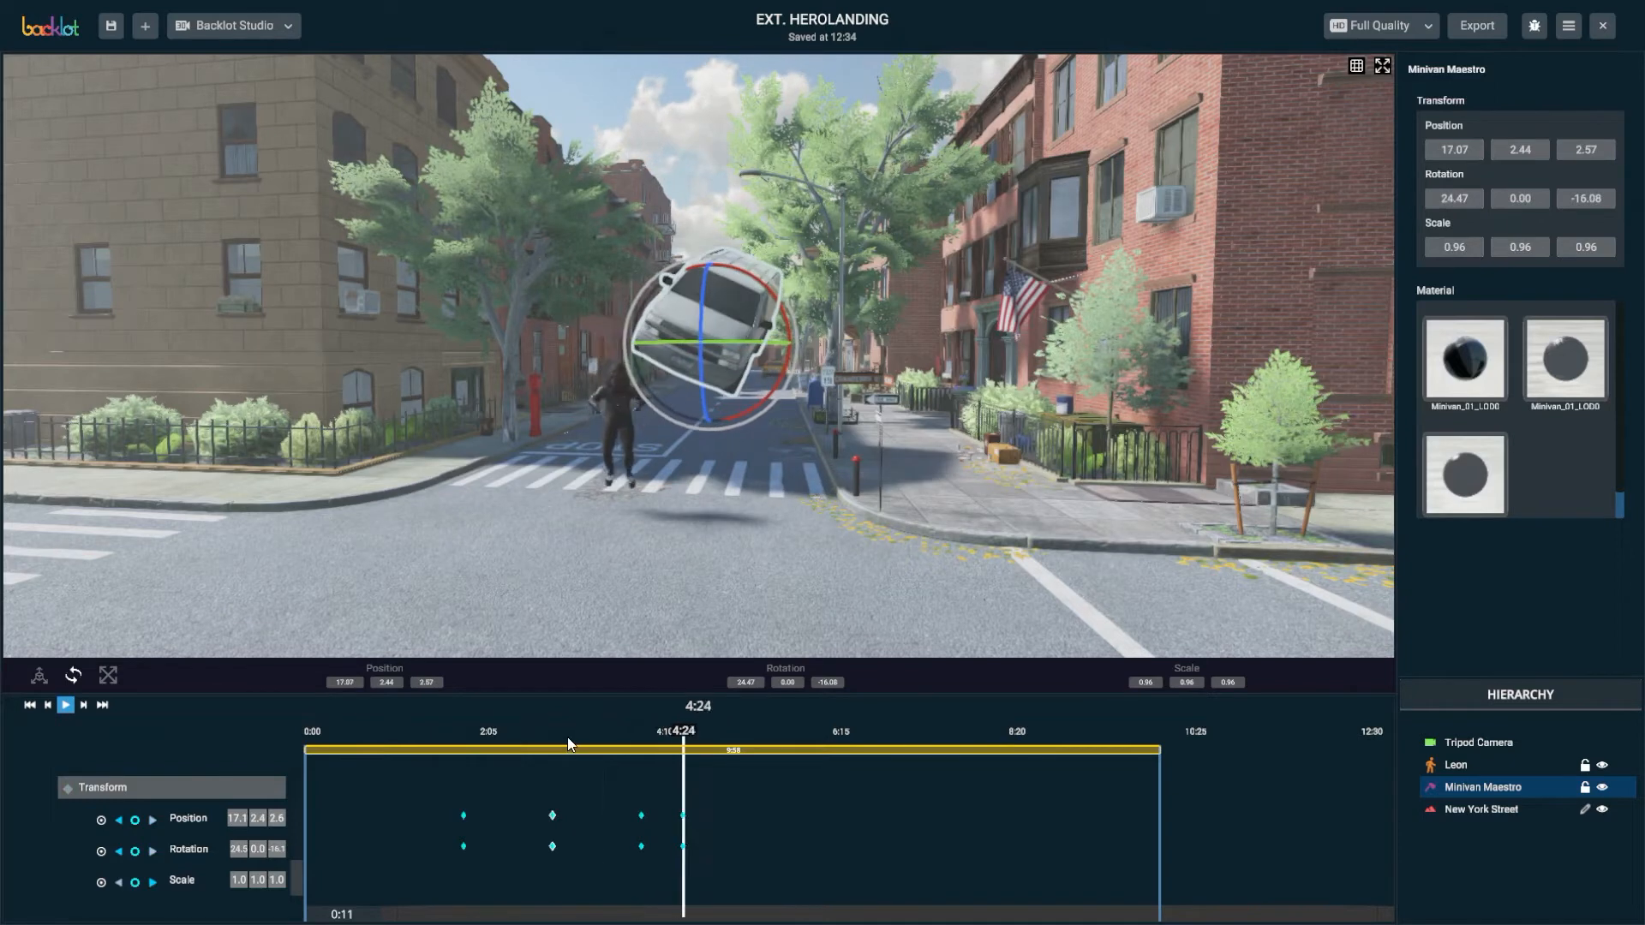
At 4:28, throw the minivan forward past the character to position 48.35, 2.44, 2.57, and keyframe its position and rotation
{"action": "mouse_move", "coordinate": [658, 733]}
{"action": "left_mouse_down"}
{"action": "mouse_move", "coordinate": [706, 733]}
{"action": "mouse_move", "coordinate": [634, 732]}
{"action": "mouse_move", "coordinate": [686, 723]}
{"action": "left_mouse_up"}
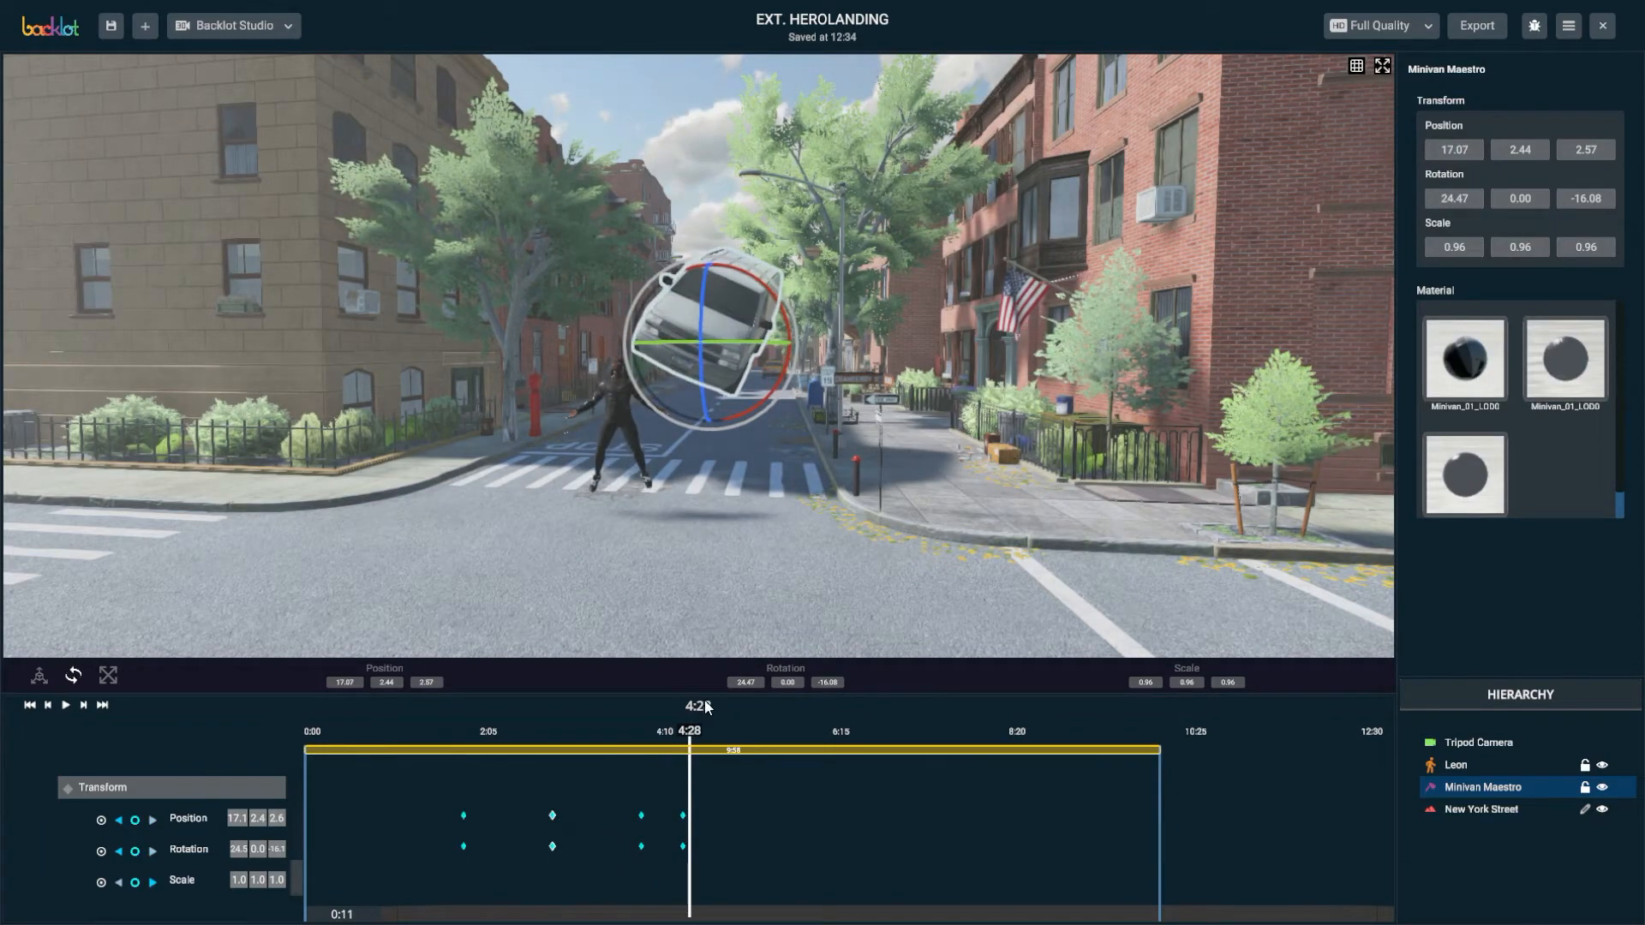
{"action": "left_click", "coordinate": [39, 676]}
{"action": "left_click_drag", "start_coordinate": [704, 512], "coordinate": [645, 512], "text": "alt"}
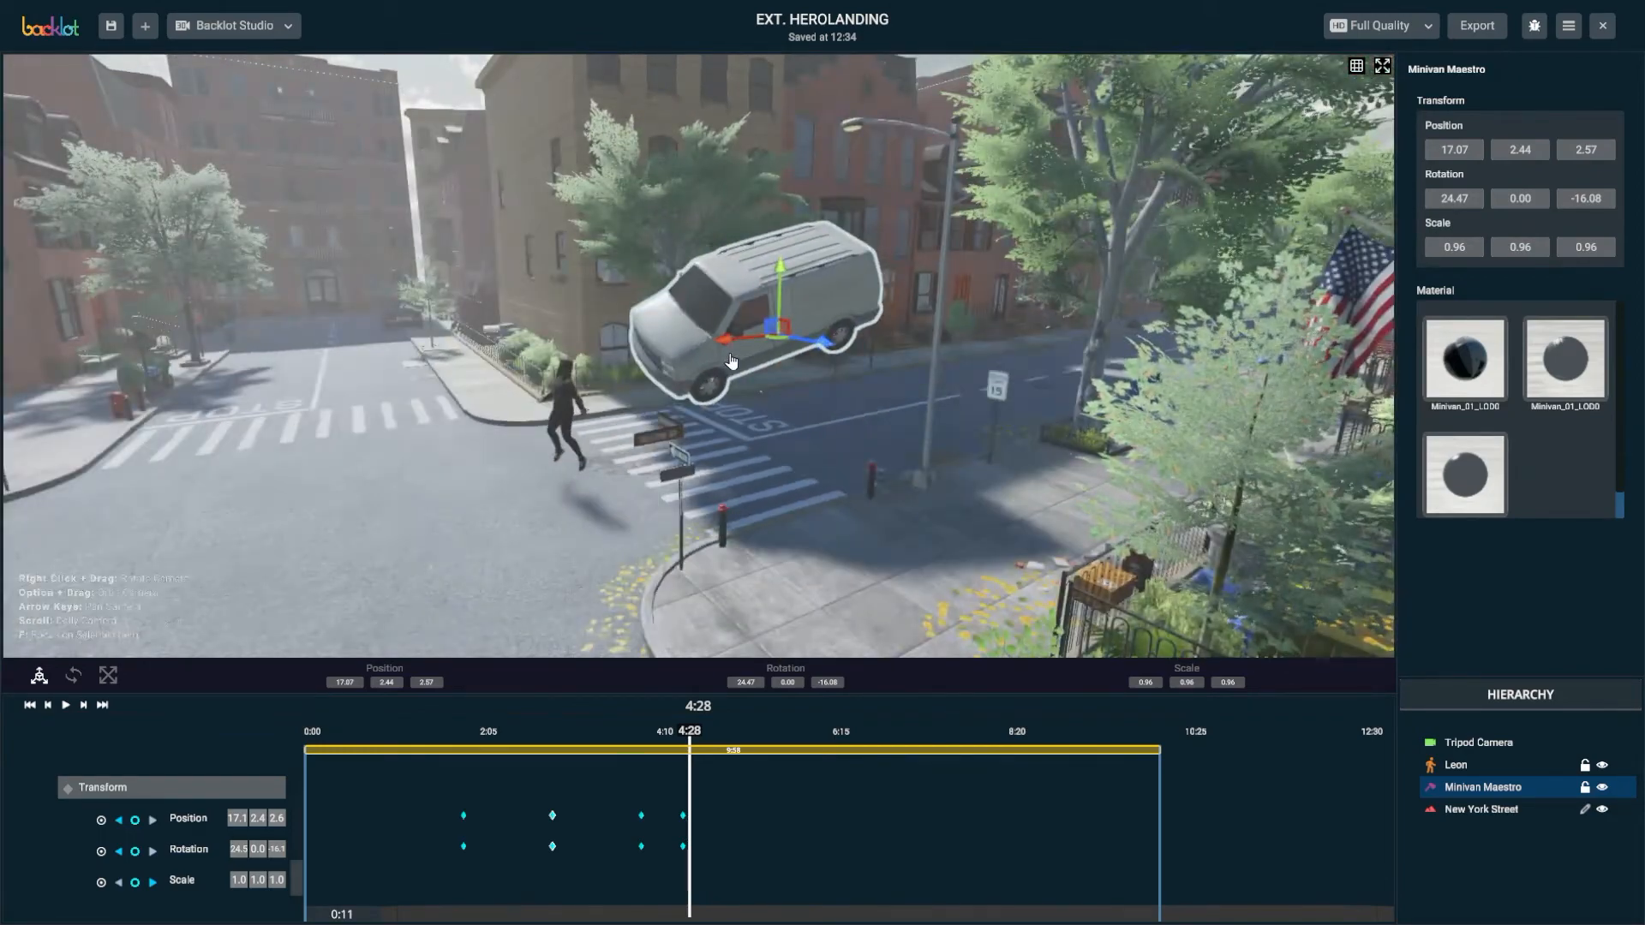
{"action": "left_click_drag", "start_coordinate": [725, 342], "coordinate": [670, 356]}
{"action": "left_click_drag", "start_coordinate": [548, 428], "coordinate": [572, 396], "text": "alt"}
{"action": "scroll", "coordinate": [677, 458], "scroll_direction": "up", "scroll_amount": 5}
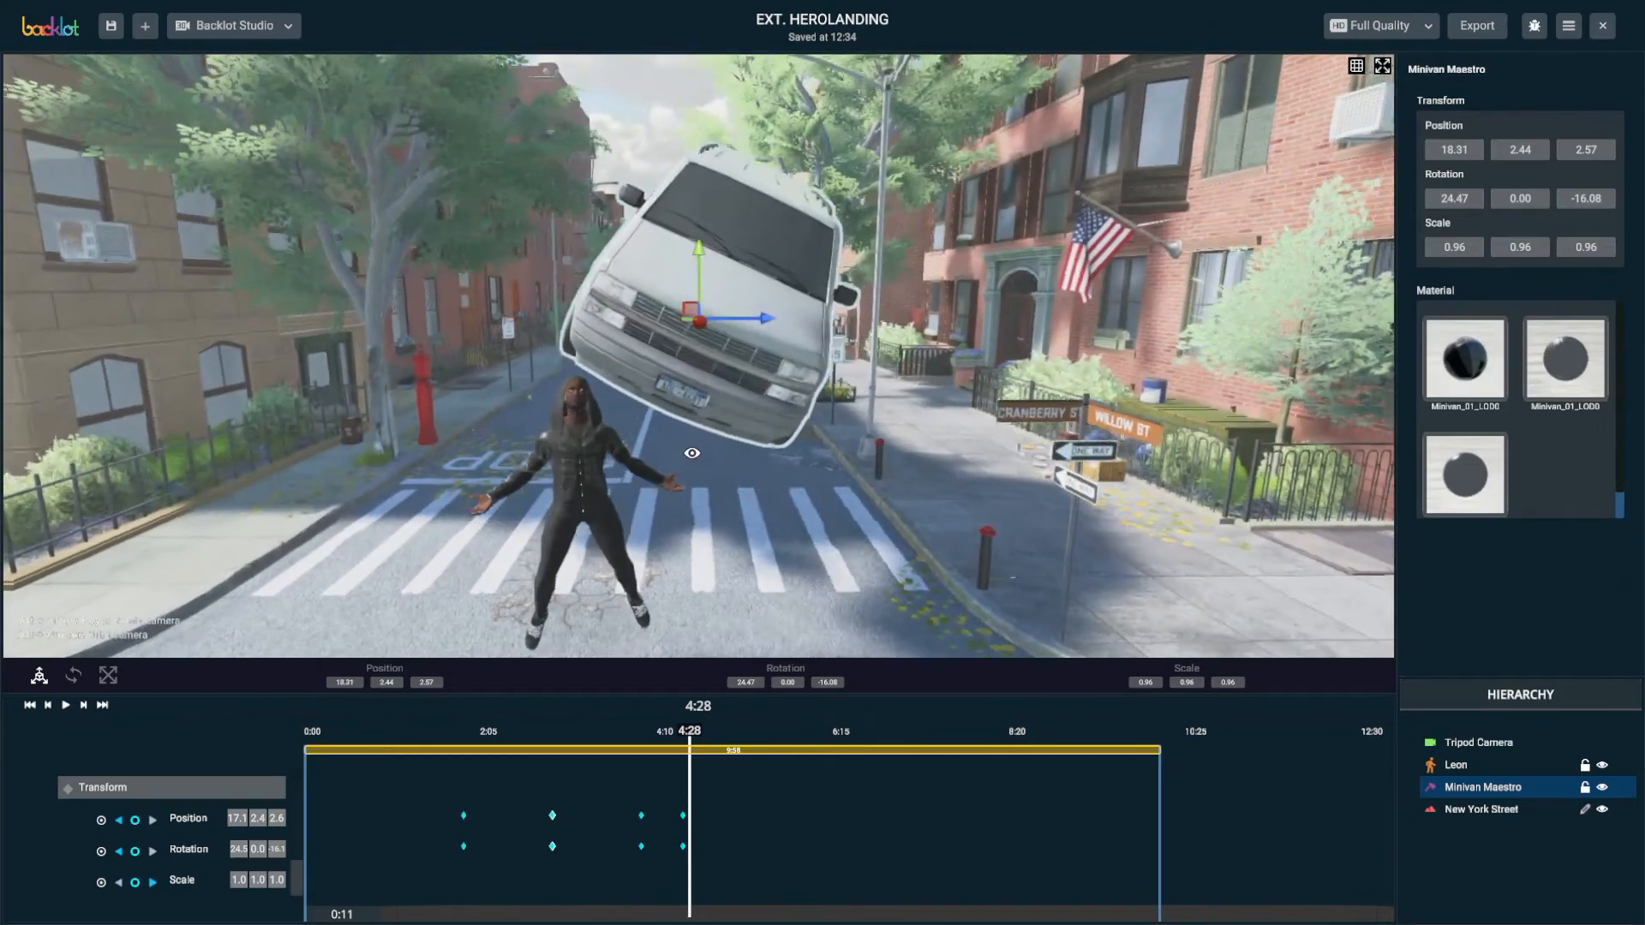
{"action": "left_click_drag", "start_coordinate": [692, 453], "coordinate": [727, 383], "text": "alt"}
{"action": "left_click_drag", "start_coordinate": [707, 321], "coordinate": [145, 510]}
{"action": "scroll", "coordinate": [796, 458], "scroll_direction": "down", "scroll_amount": 5}
{"action": "key", "text": "Left"}
{"action": "key", "text": "Up"}
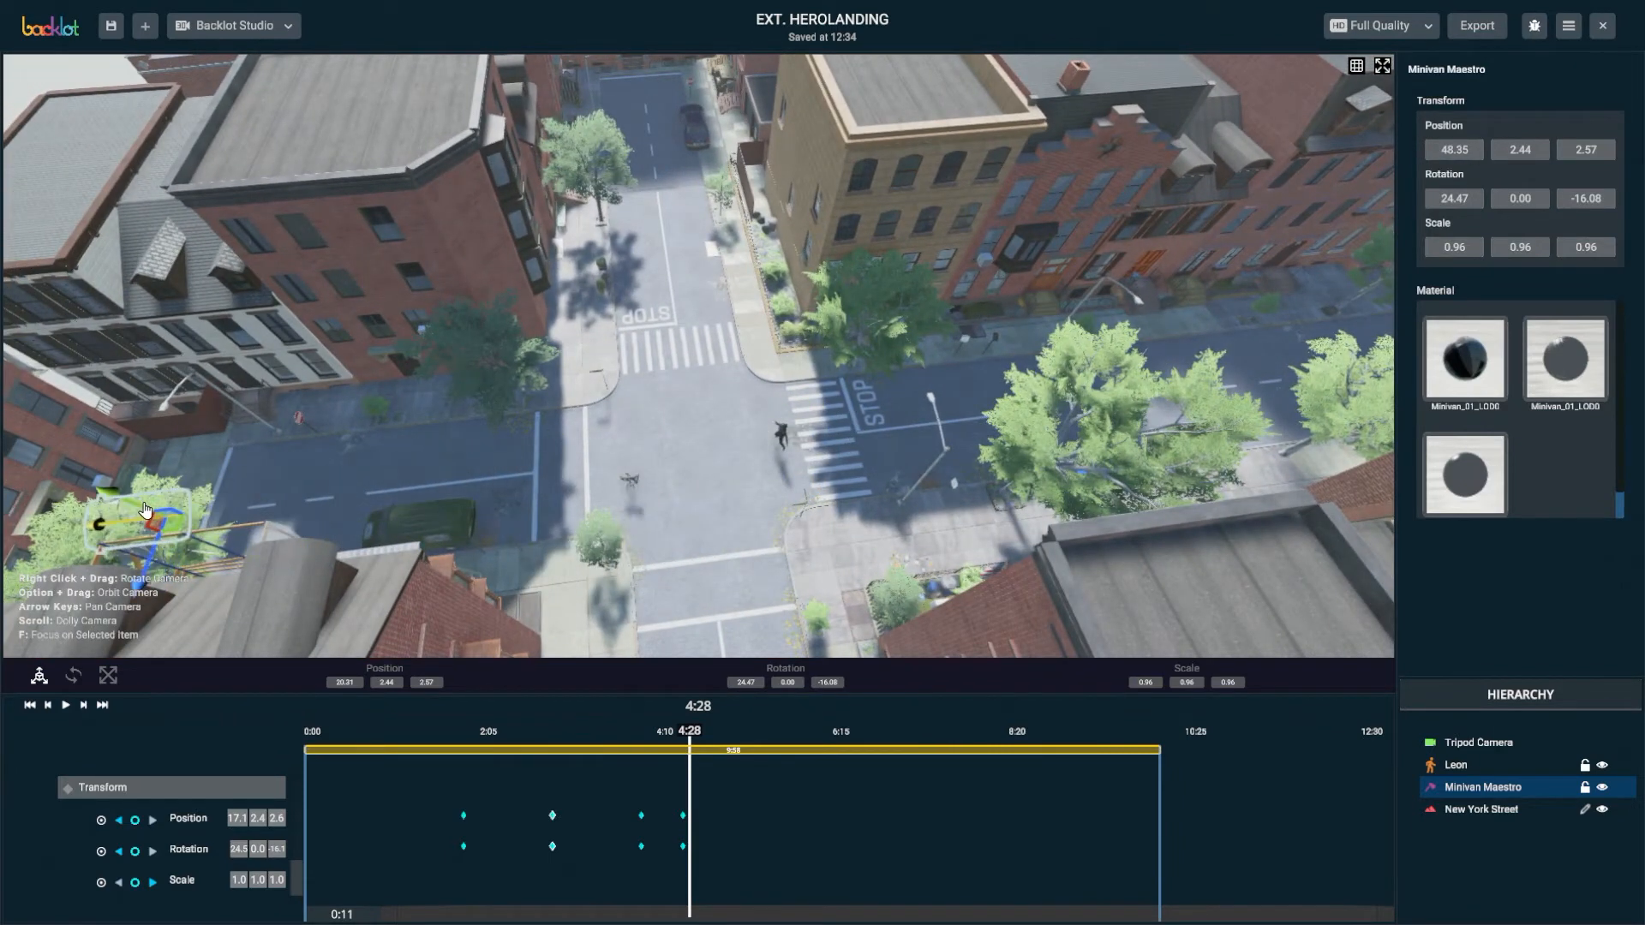
{"action": "left_click", "coordinate": [137, 819]}
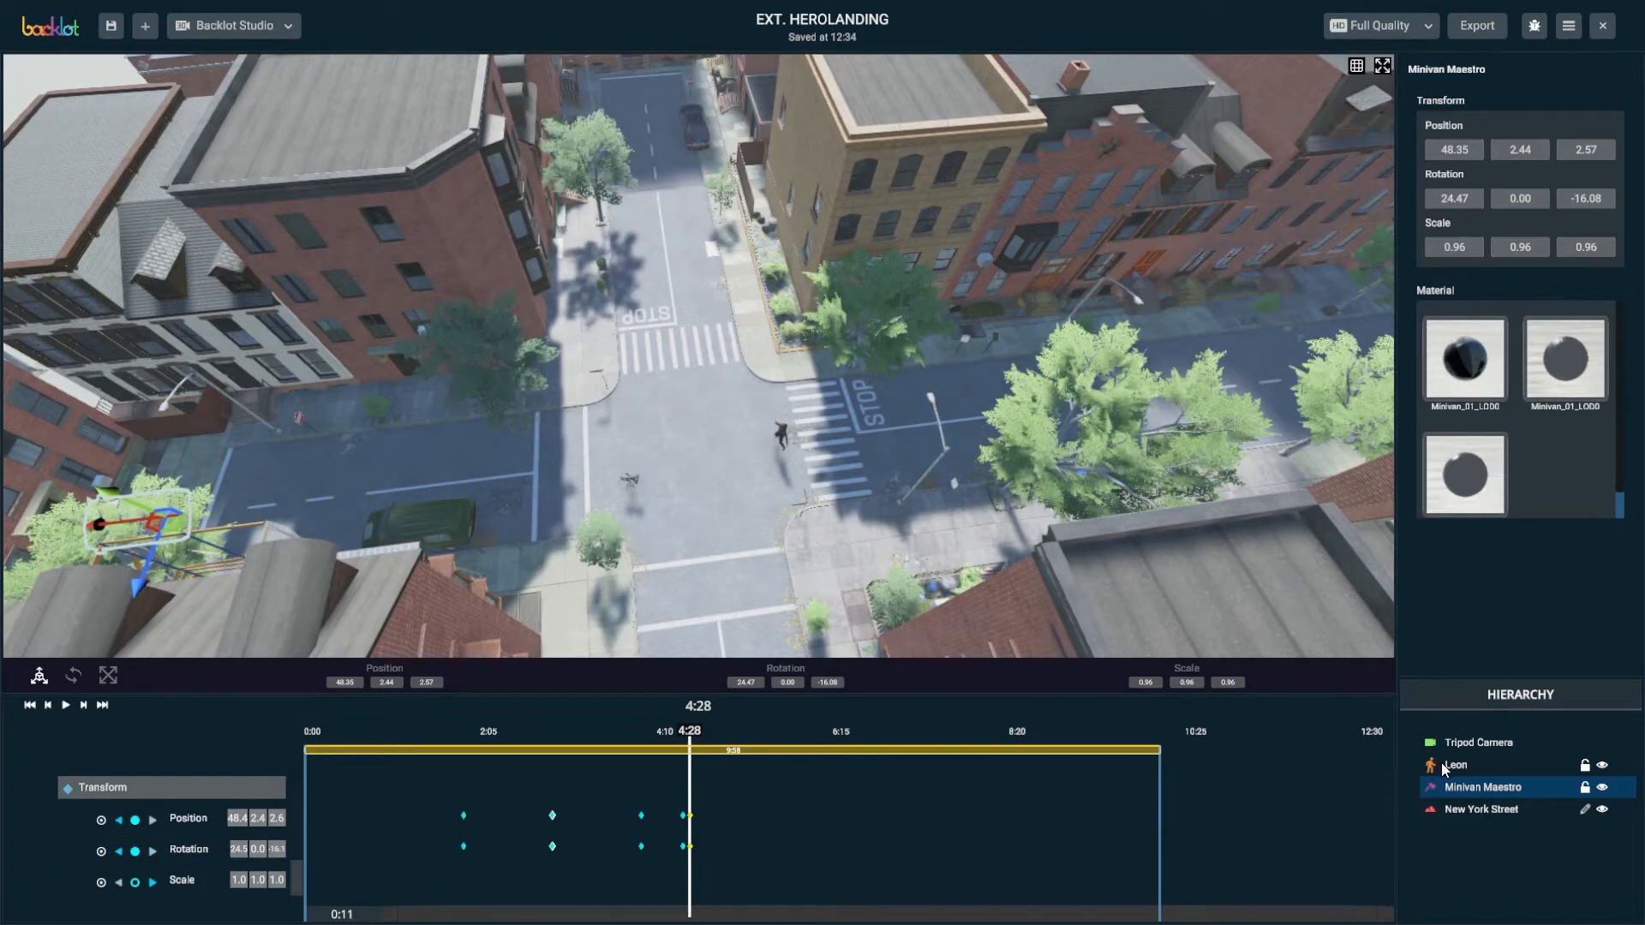
Focus on the character and review the minivan's throw from street level up to 4:29
{"action": "left_click", "coordinate": [1469, 759]}
{"action": "key", "text": "f"}
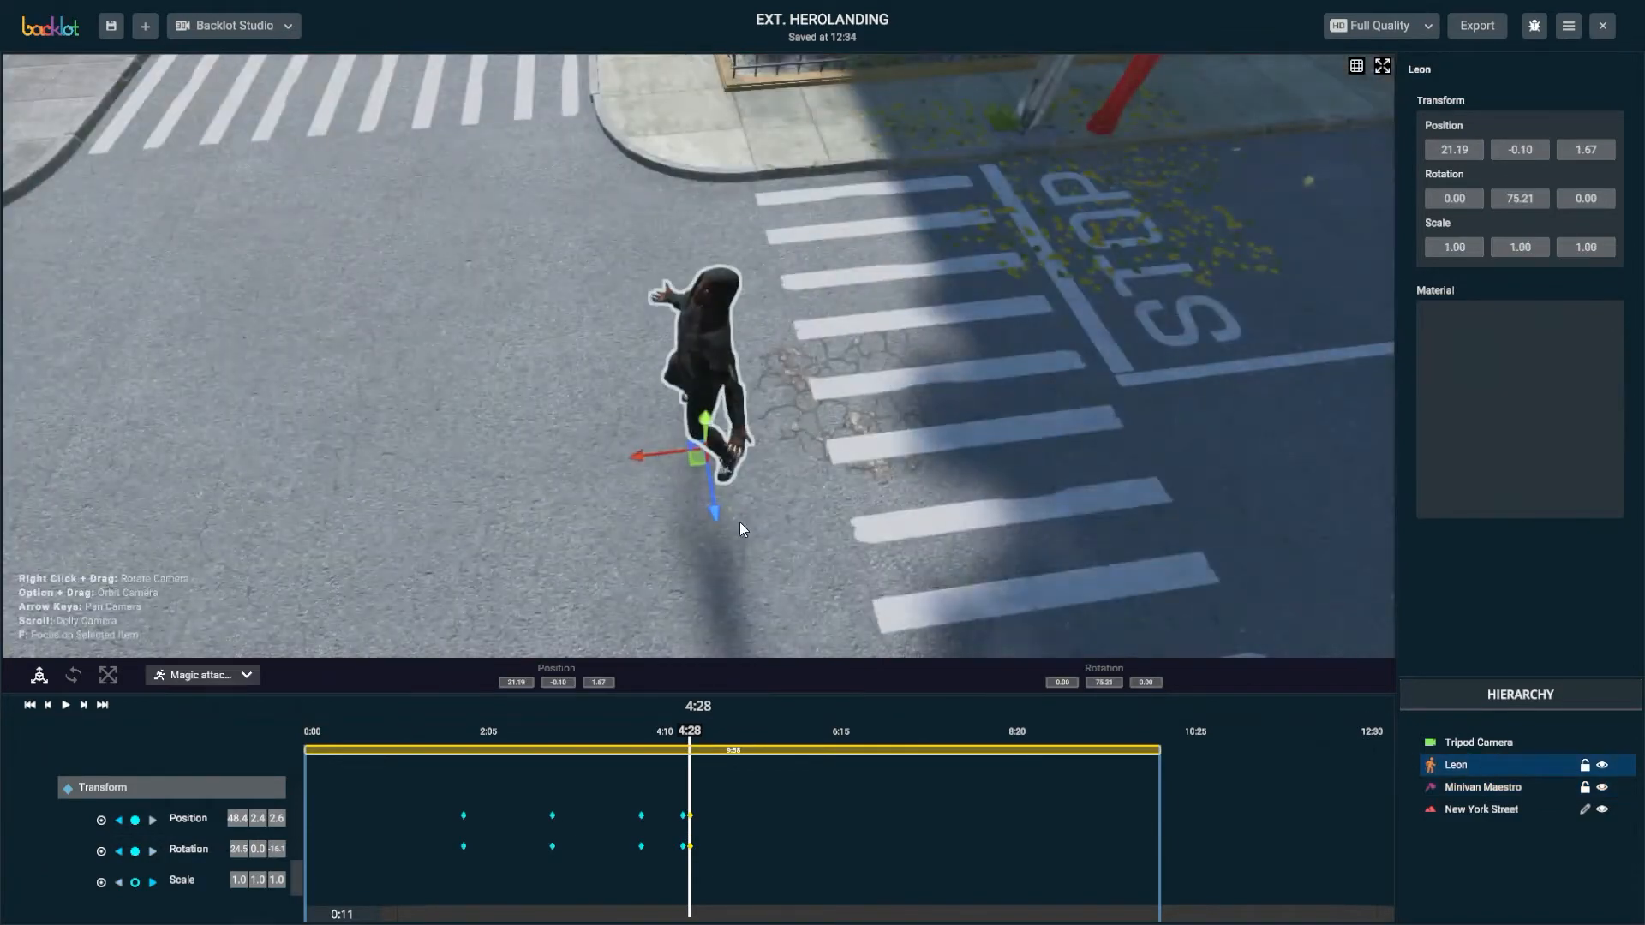
{"action": "left_click_drag", "start_coordinate": [739, 521], "coordinate": [593, 736], "text": "alt"}
{"action": "key", "text": "space"}
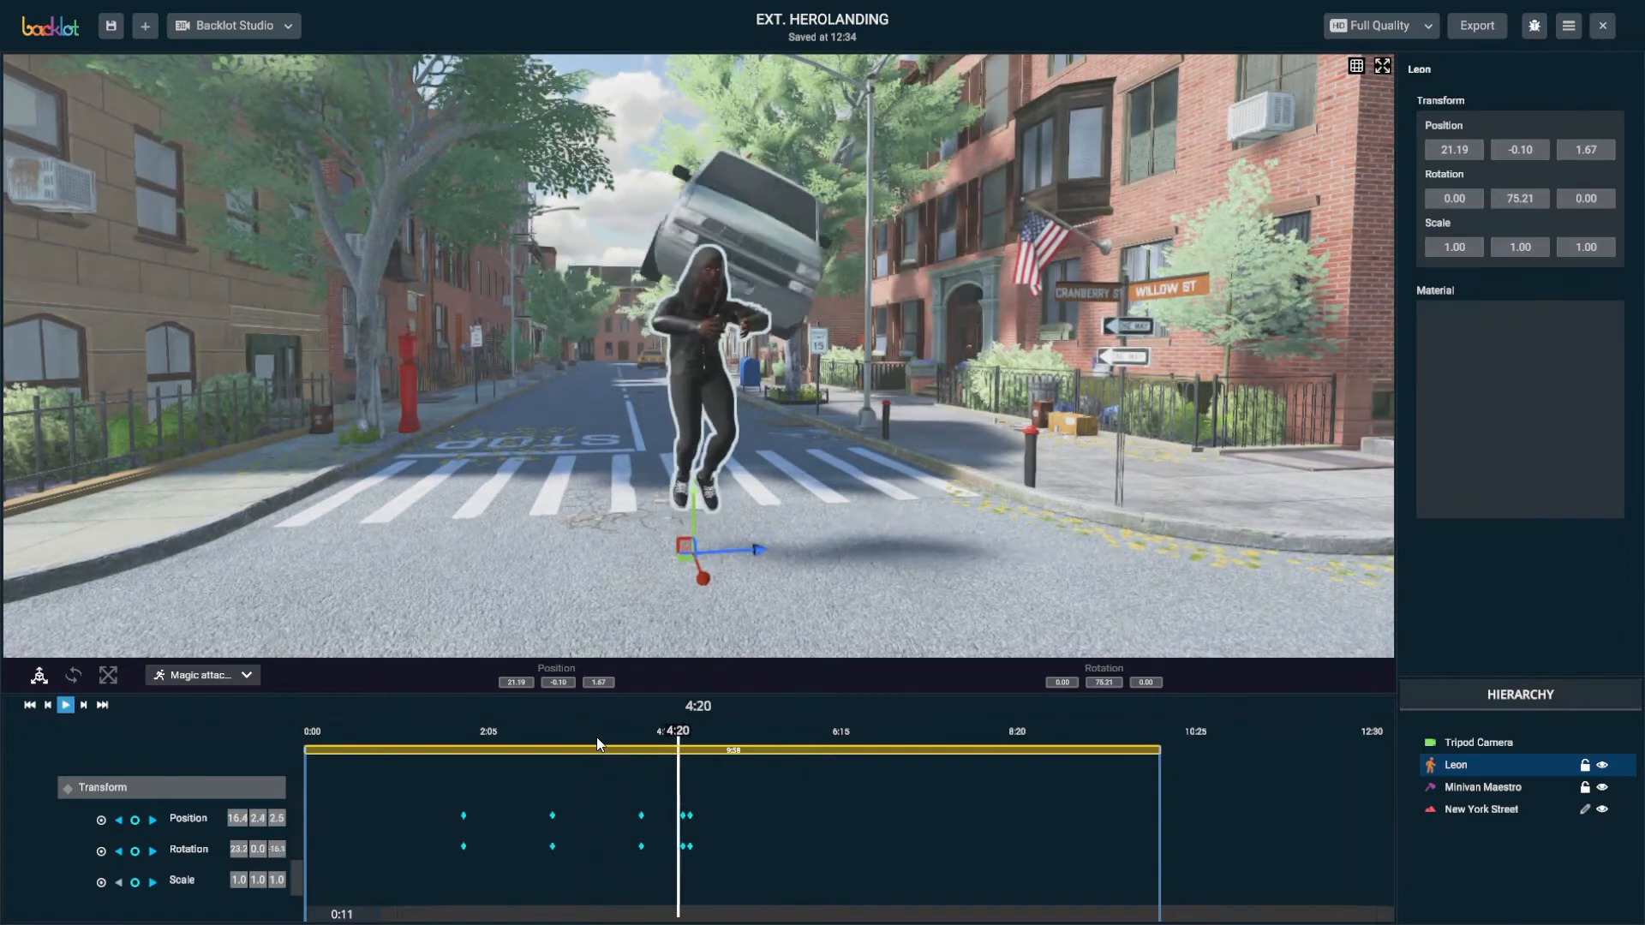
{"action": "key", "text": "space"}
{"action": "left_click", "coordinate": [660, 728]}
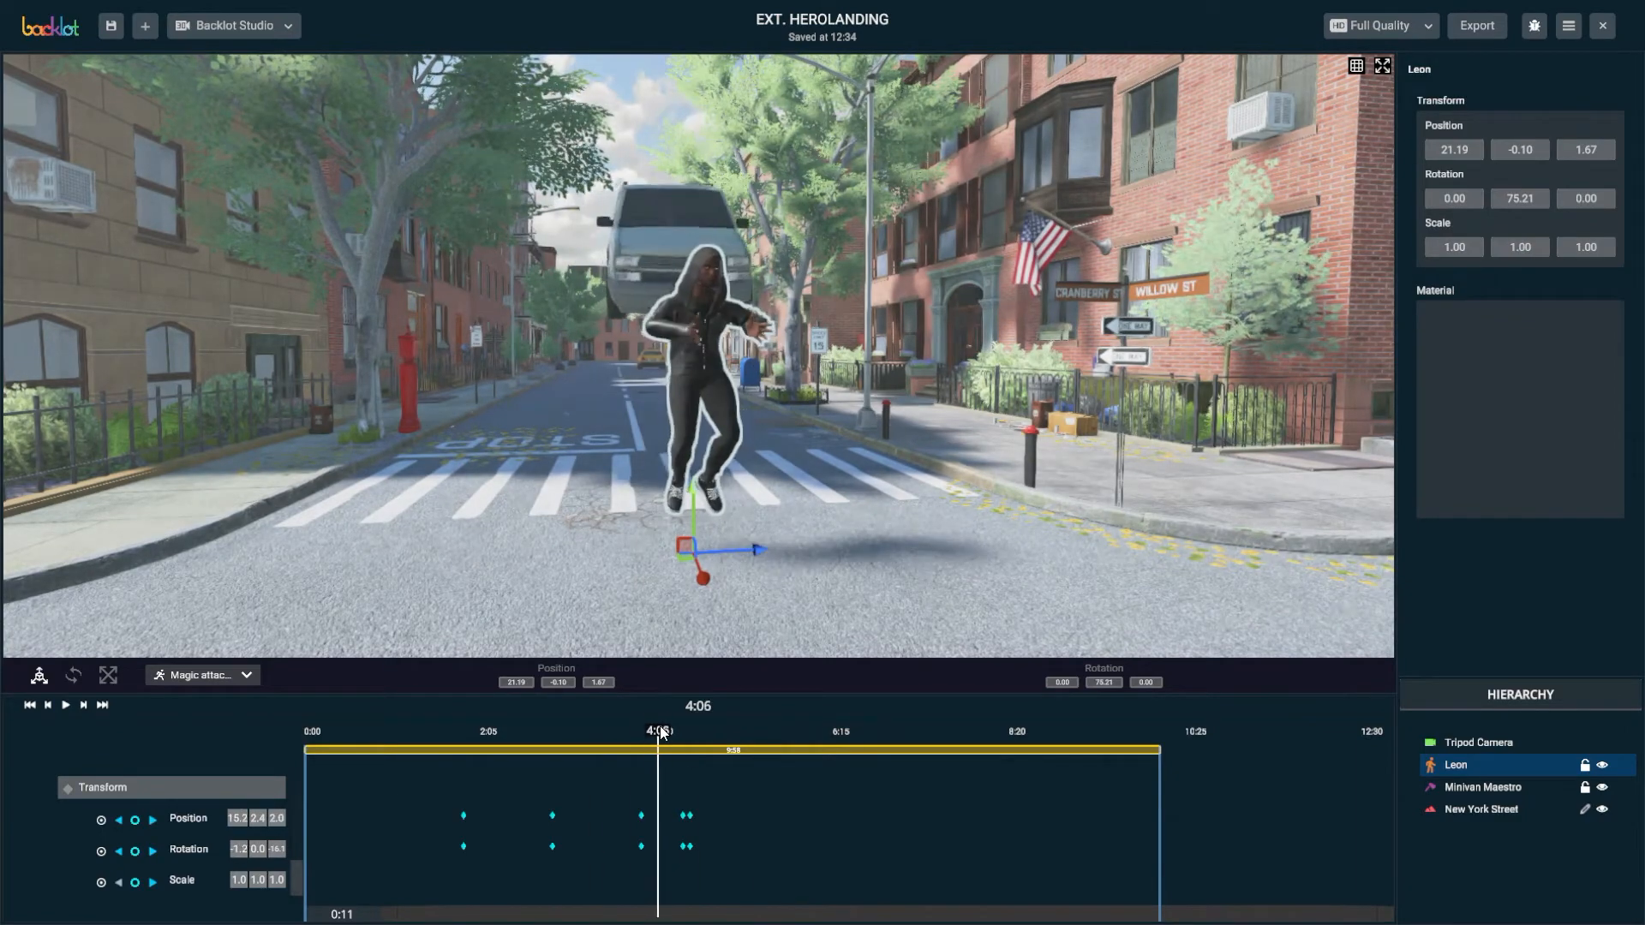
{"action": "left_click_drag", "start_coordinate": [660, 729], "coordinate": [690, 730]}
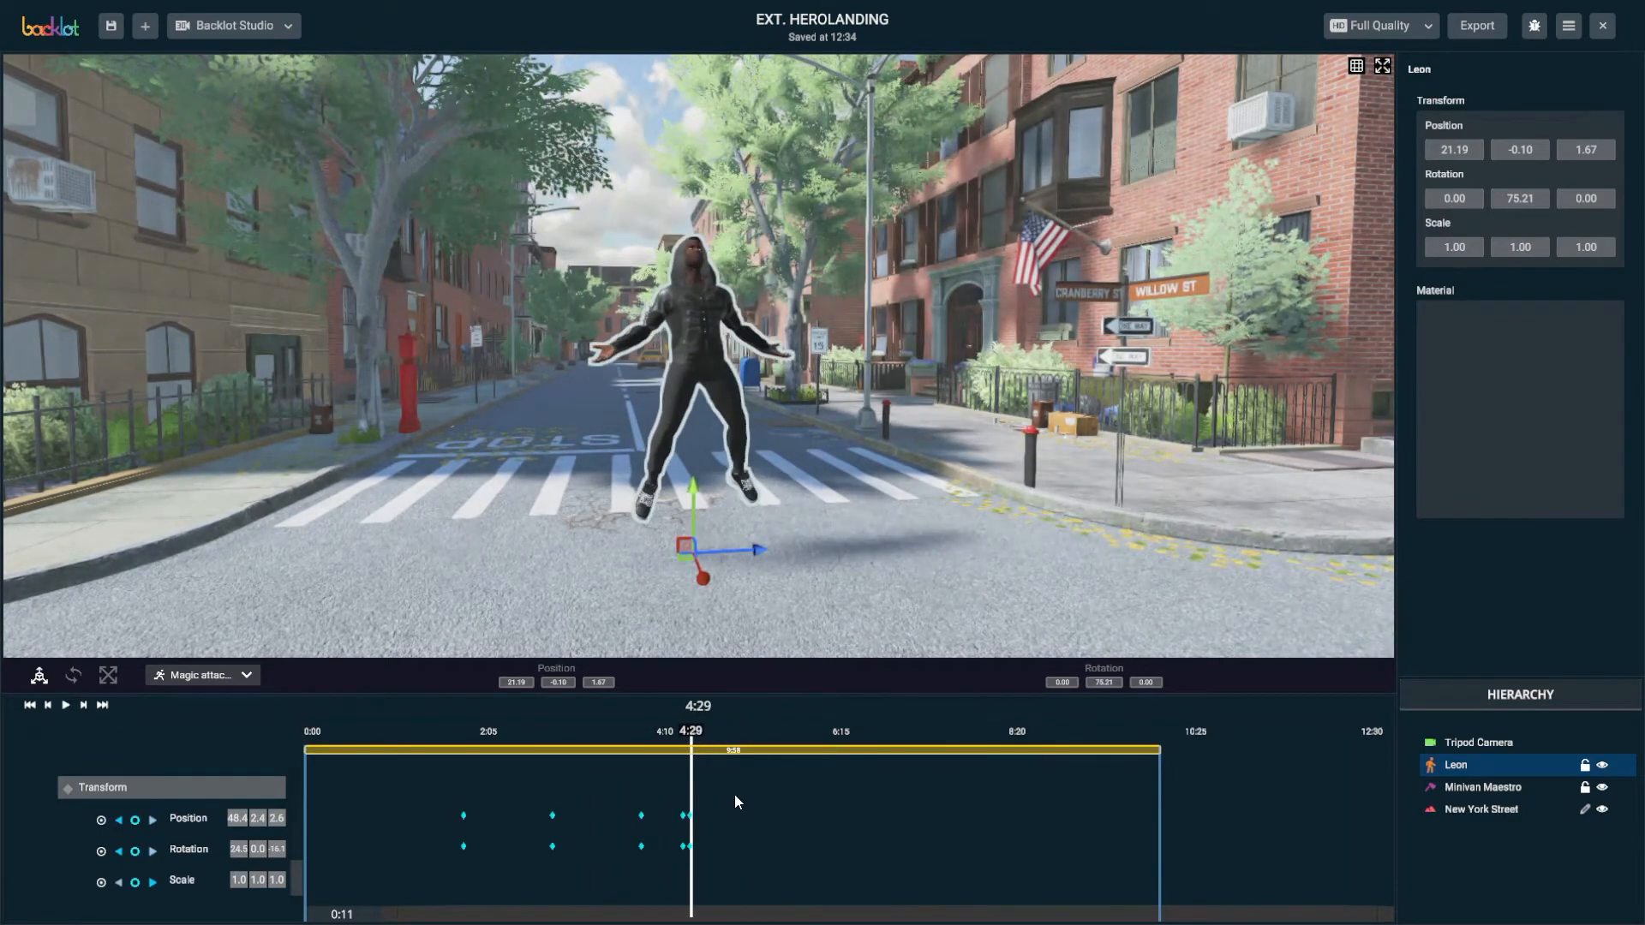
Move the minivan's last position keyframe slightly past 4:29 to slow the throw, and try to shift its rotation keyframe too
{"action": "left_click_drag", "start_coordinate": [735, 797], "coordinate": [692, 874]}
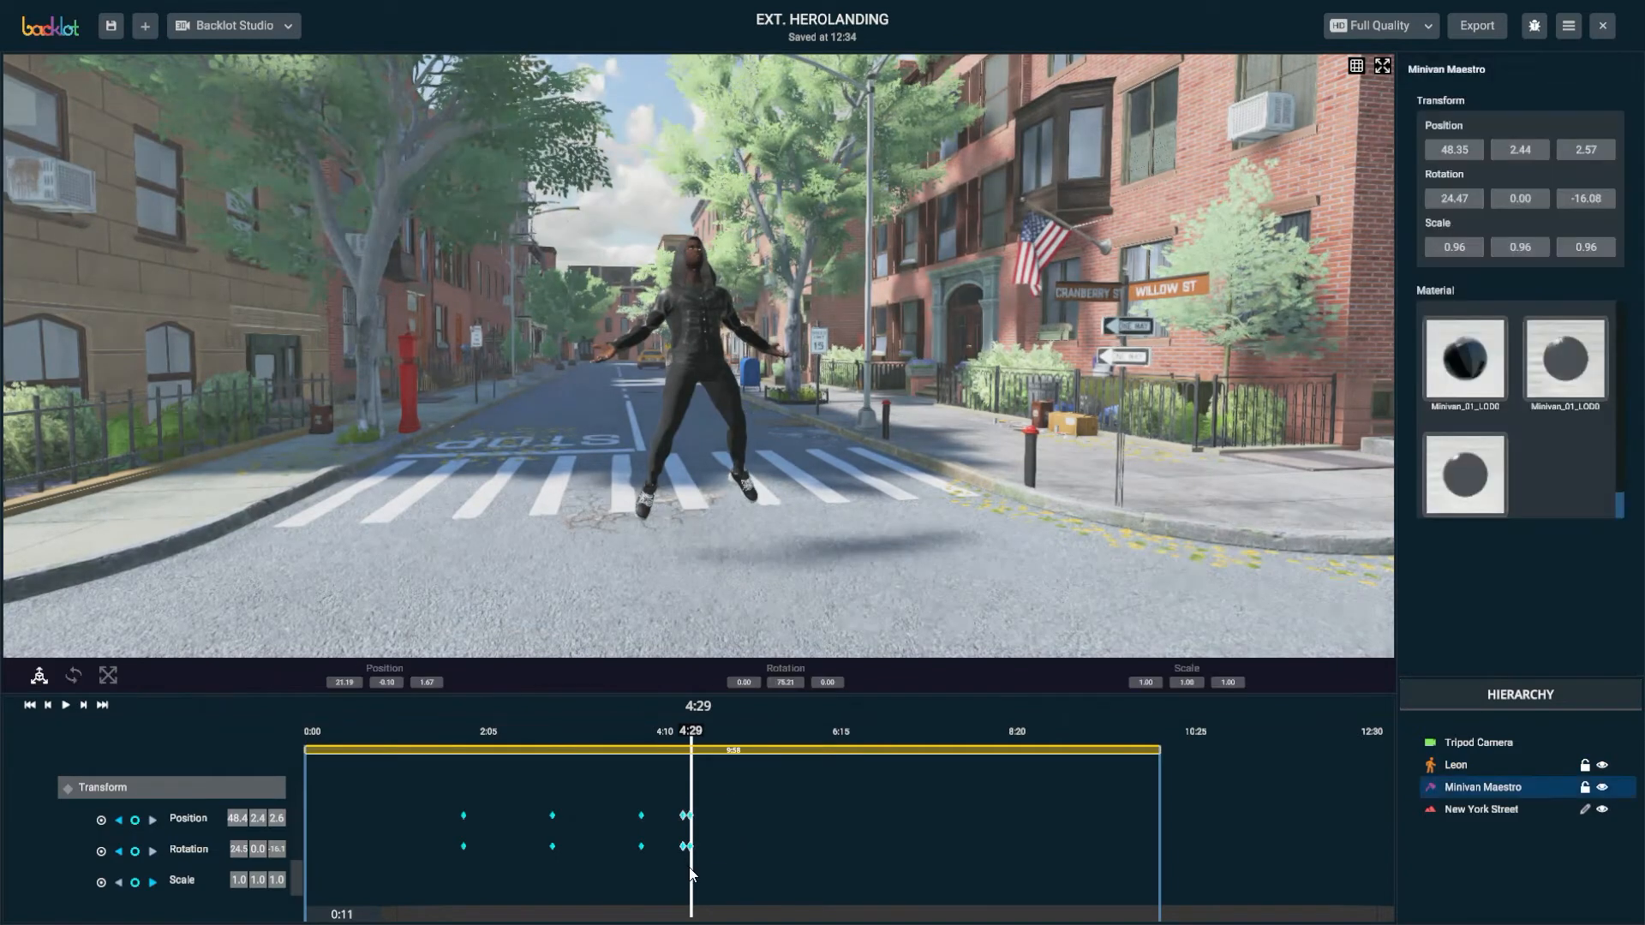
{"action": "left_click", "coordinate": [694, 843]}
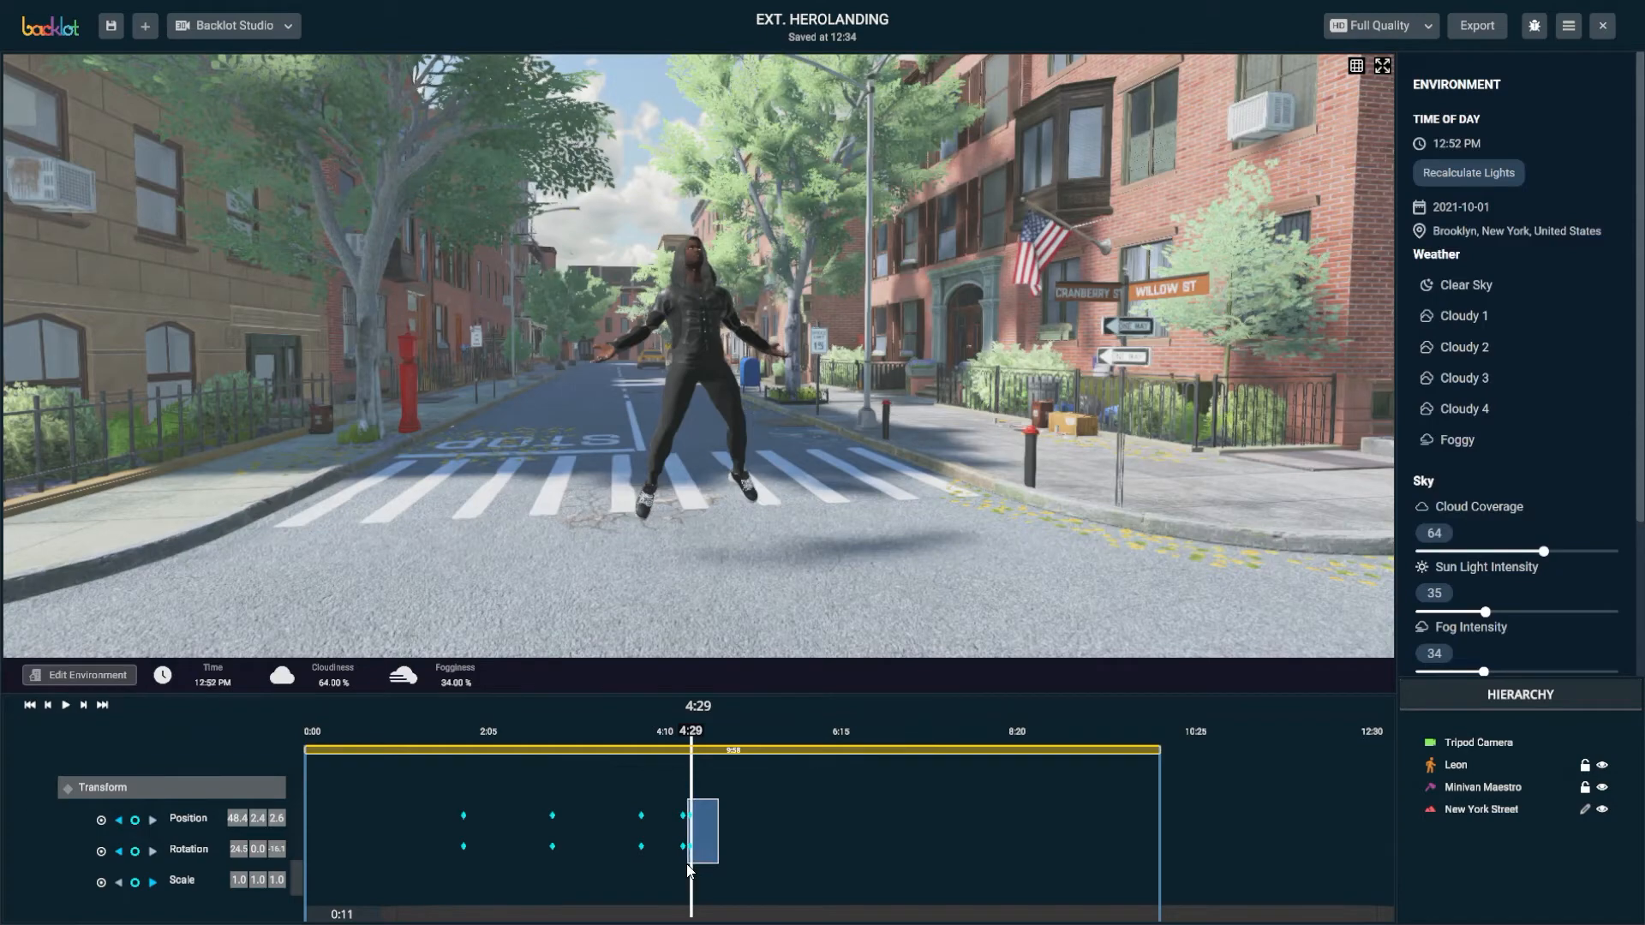
{"action": "left_click_drag", "start_coordinate": [688, 868], "coordinate": [691, 872]}
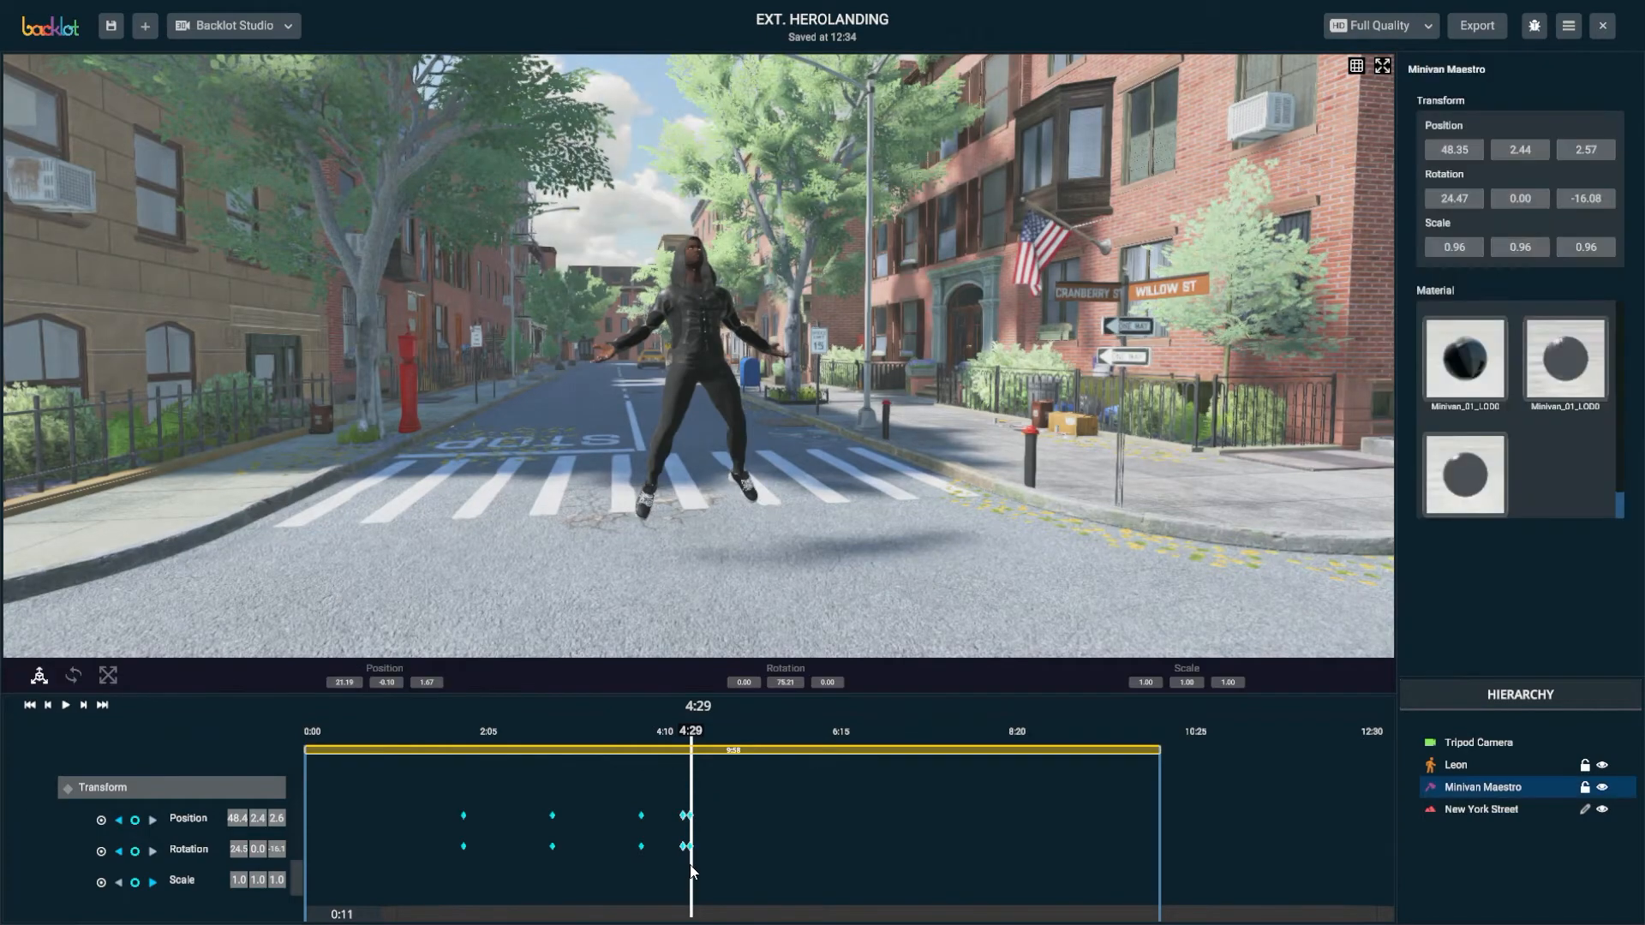
{"action": "left_click", "coordinate": [692, 816]}
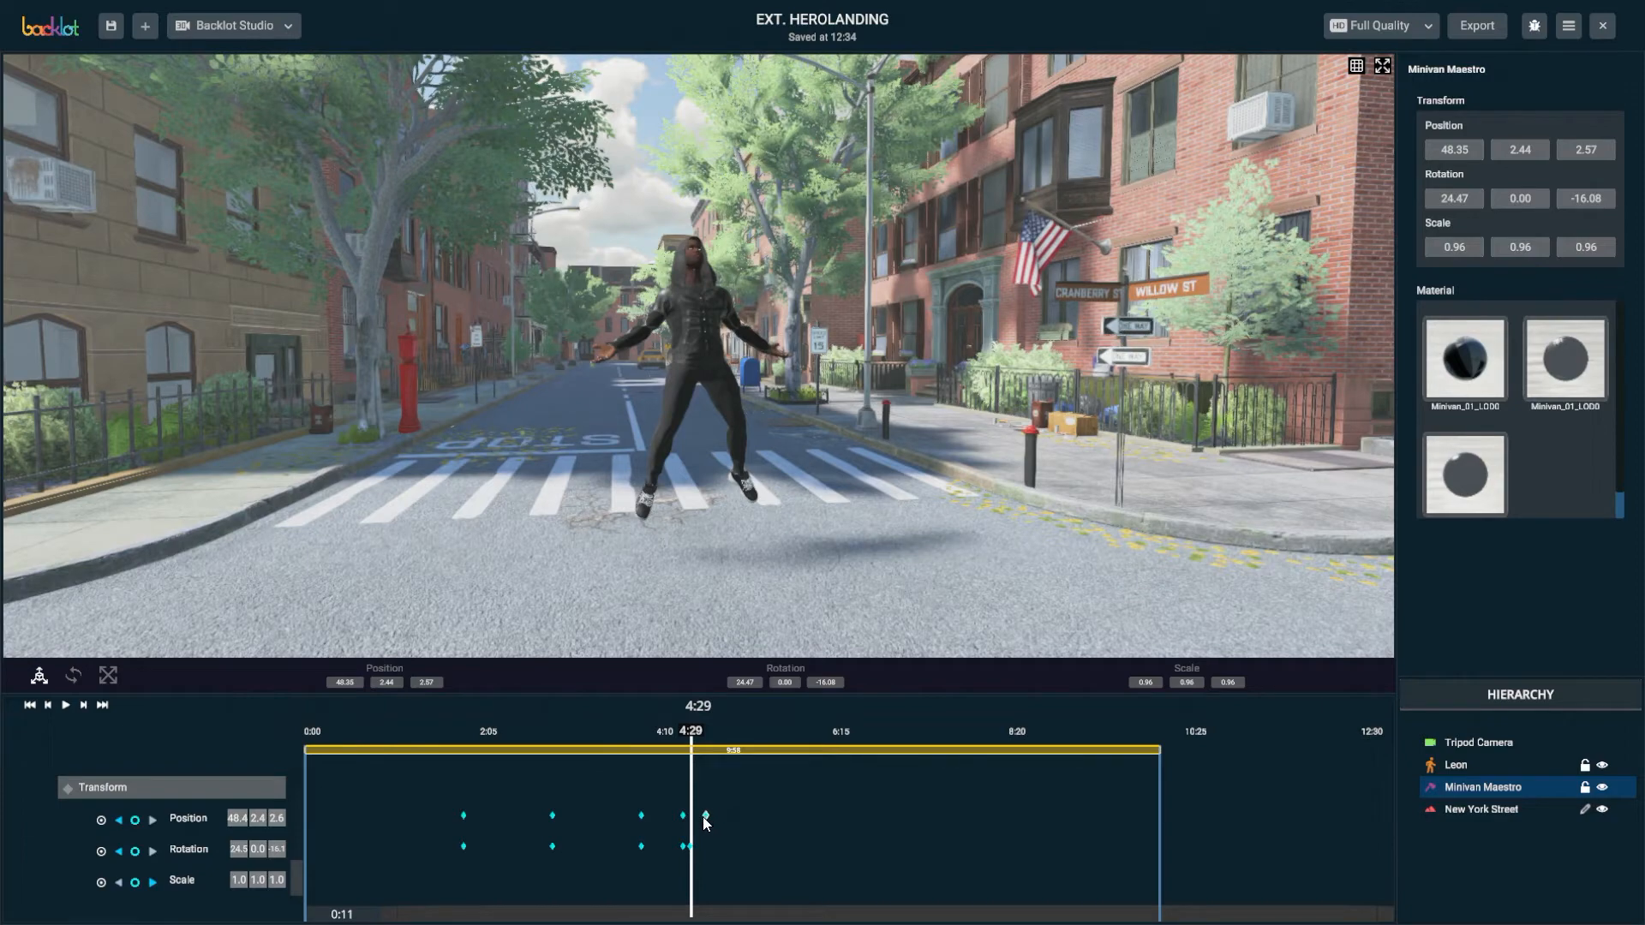
{"action": "left_click_drag", "start_coordinate": [705, 817], "coordinate": [690, 851]}
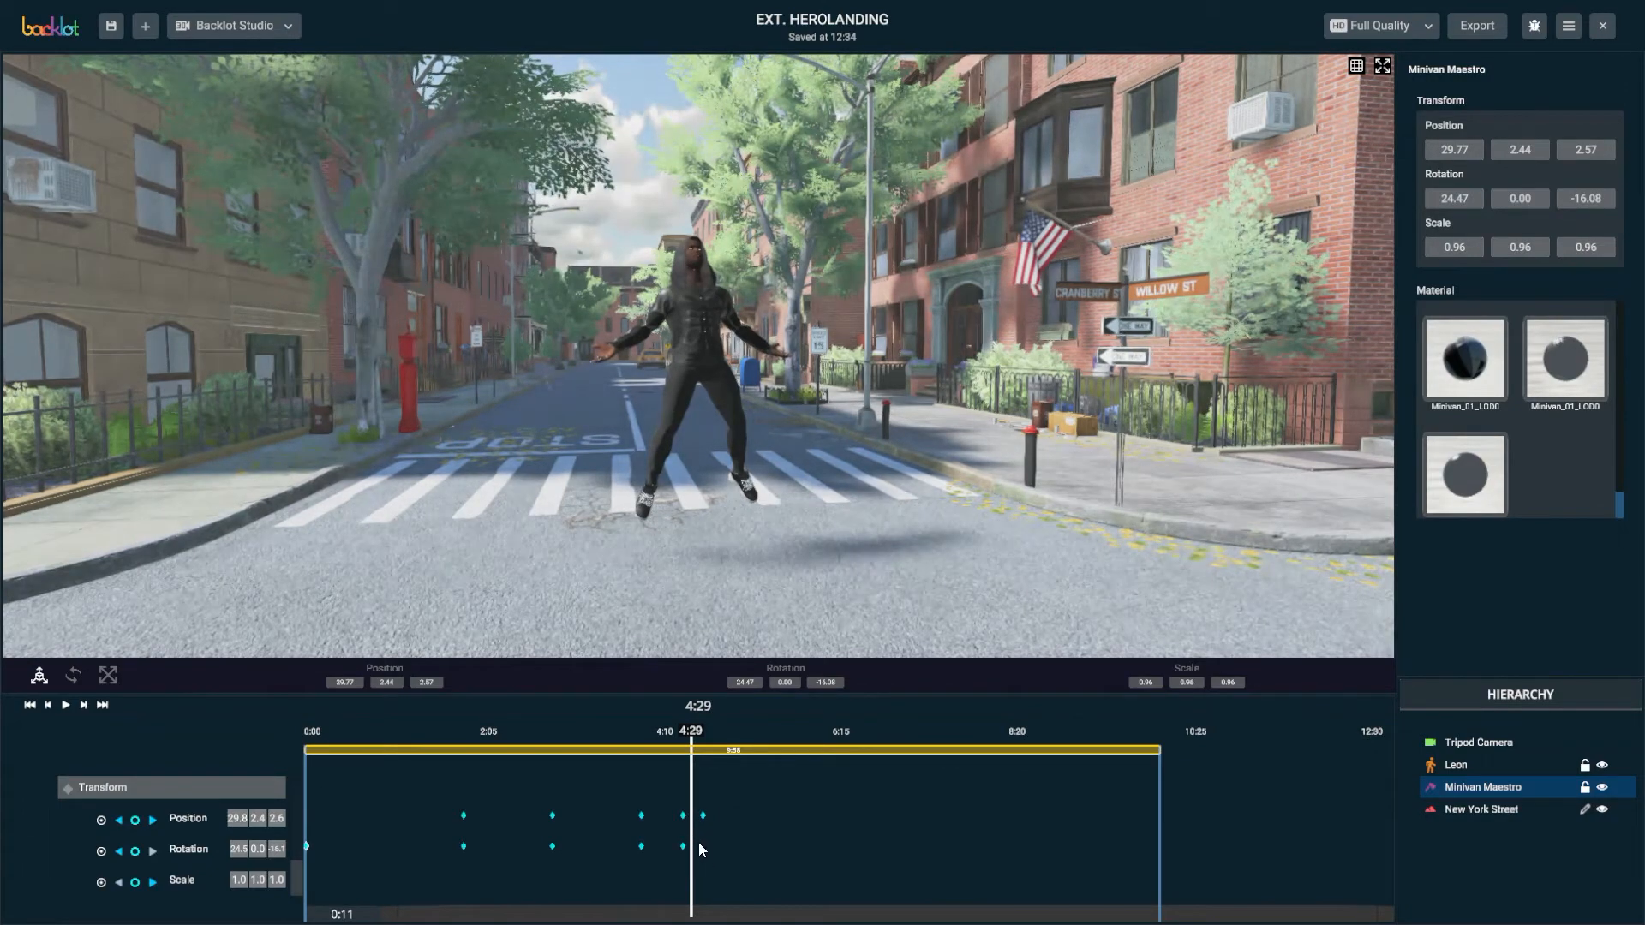
Play back the minivan's levitation and slower throw, and return to 0:00 to check its starting pose
{"action": "mouse_move", "coordinate": [677, 737]}
{"action": "left_mouse_down"}
{"action": "mouse_move", "coordinate": [691, 732]}
{"action": "mouse_move", "coordinate": [656, 737]}
{"action": "left_mouse_up"}
{"action": "key", "text": "space"}
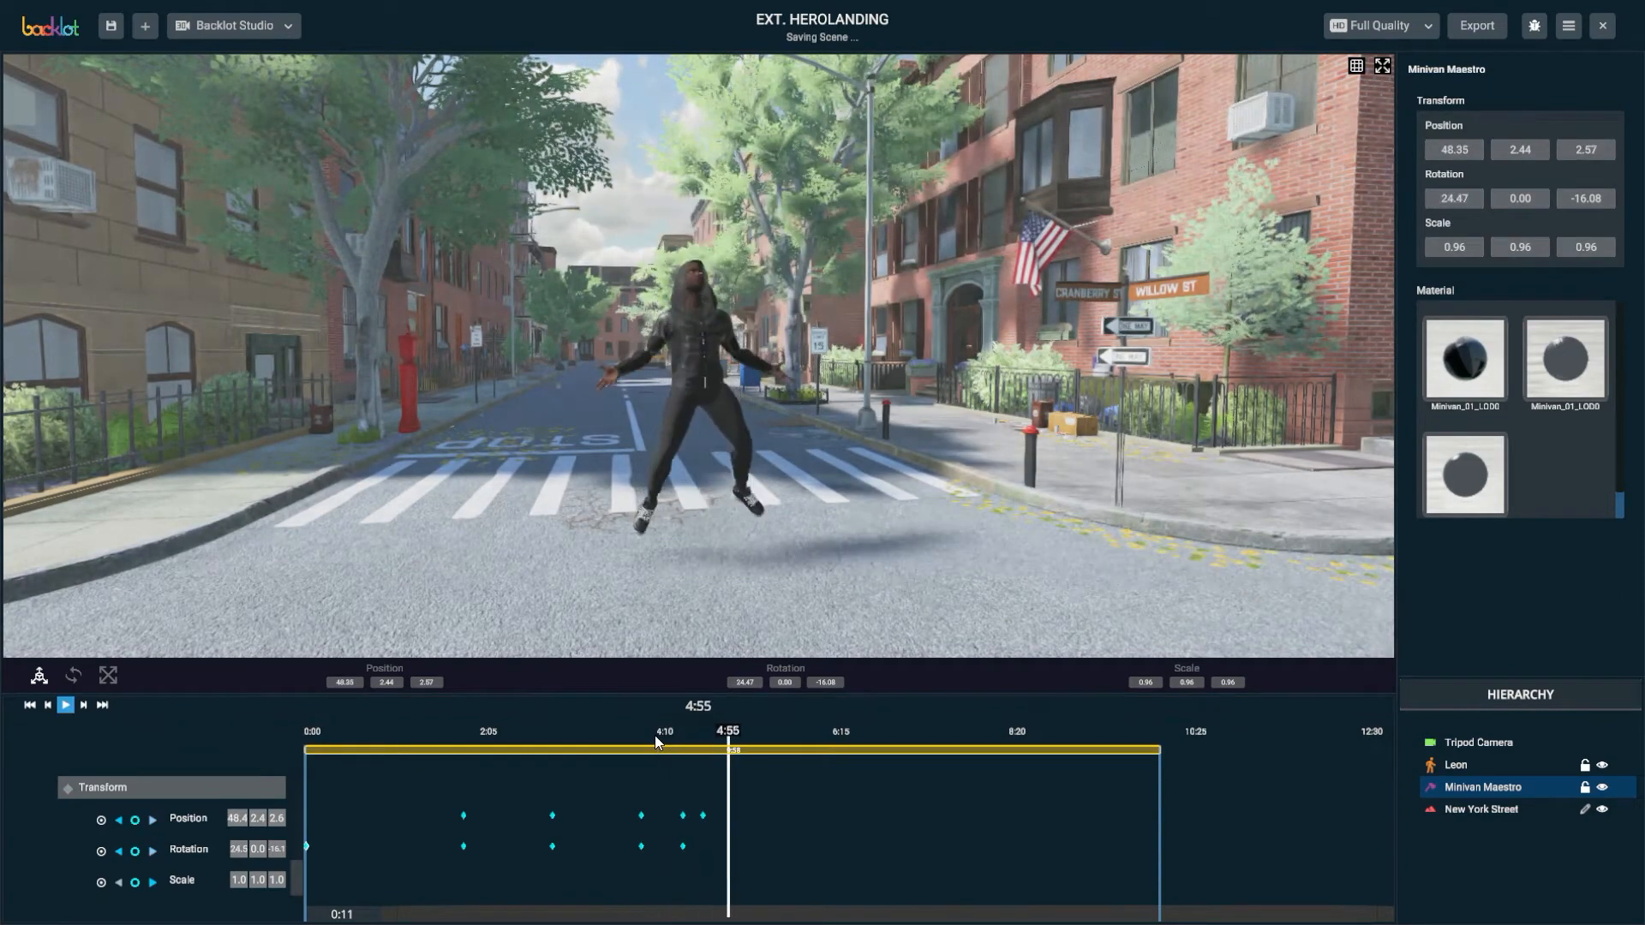
{"action": "left_click", "coordinate": [590, 734]}
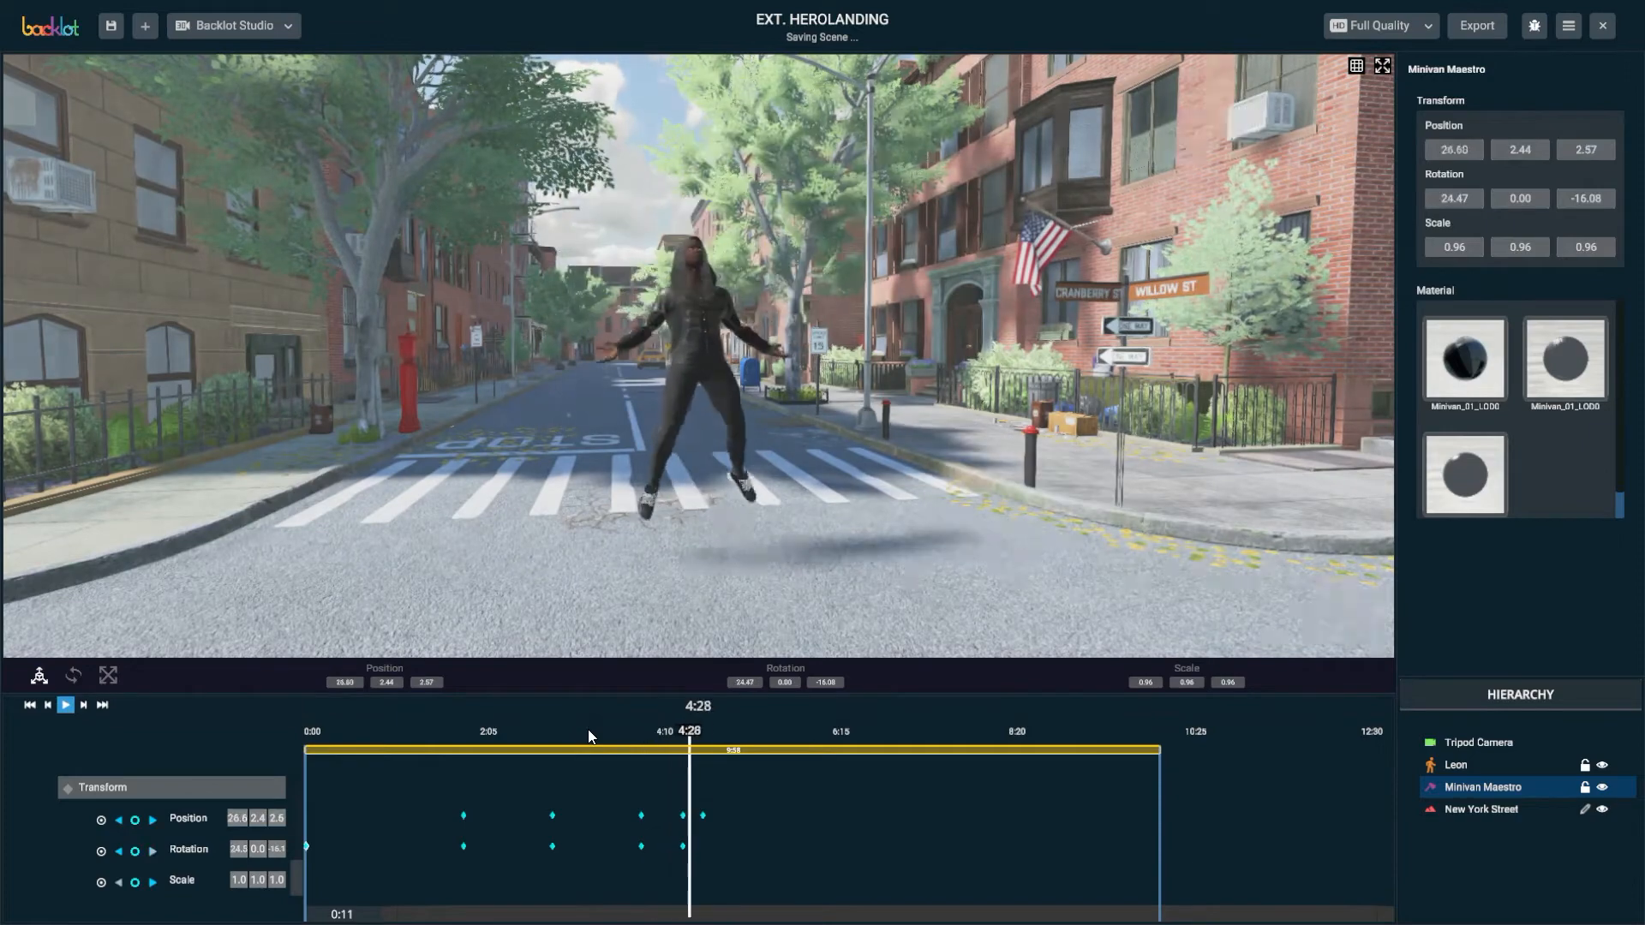
{"action": "left_click", "coordinate": [425, 738]}
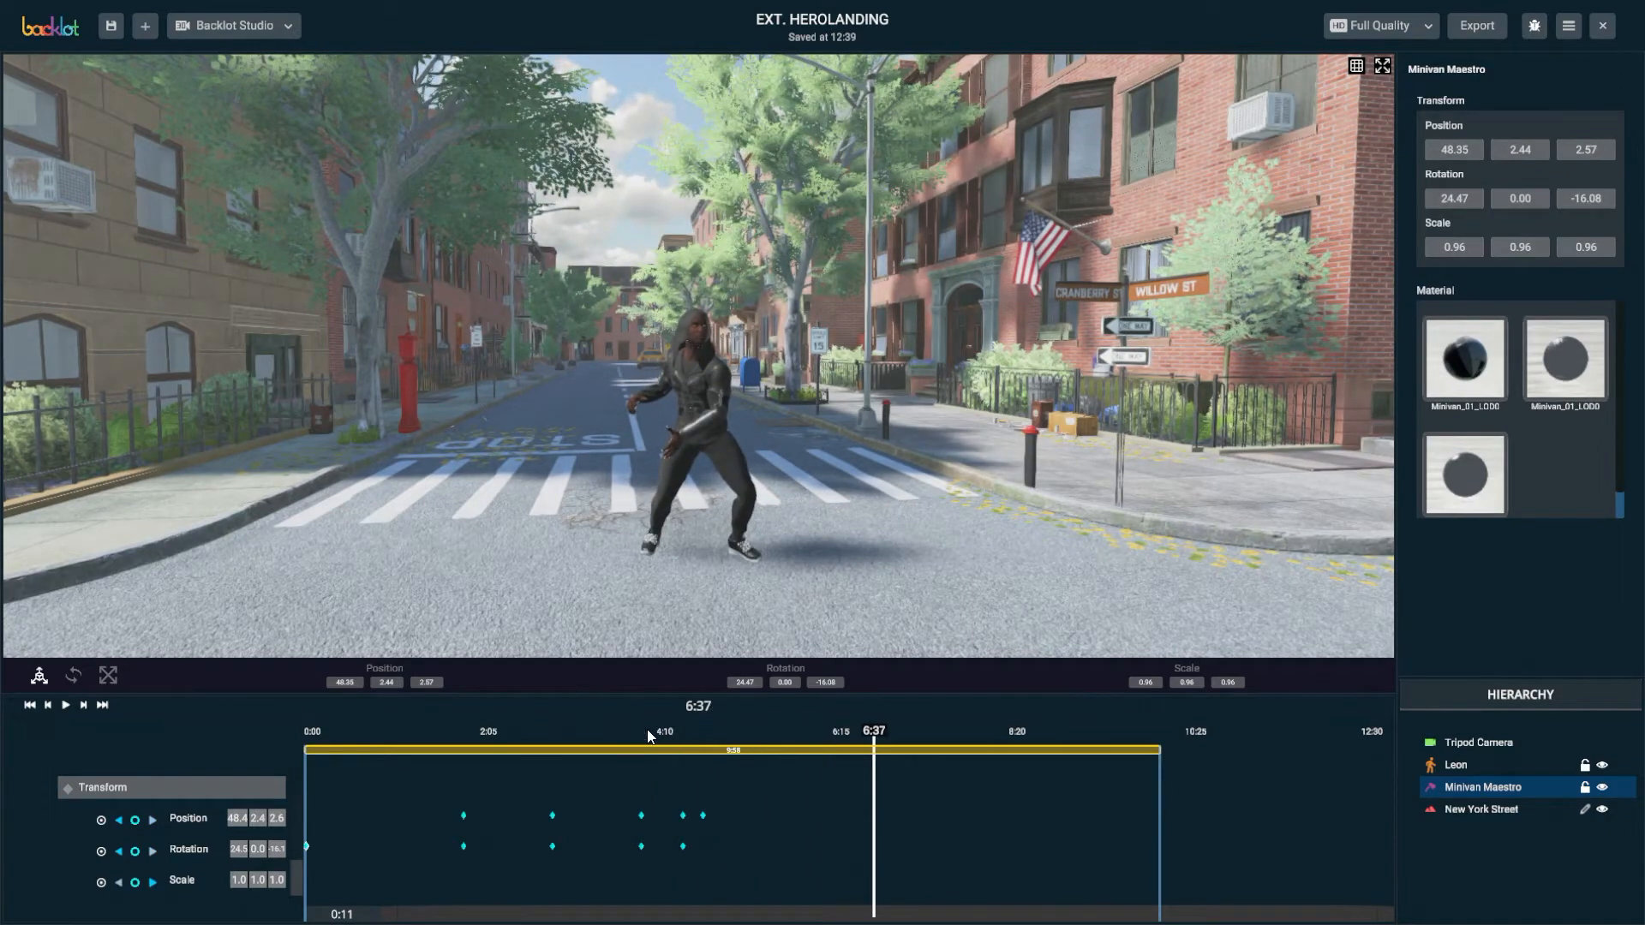
{"action": "left_click_drag", "start_coordinate": [625, 727], "coordinate": [295, 743]}
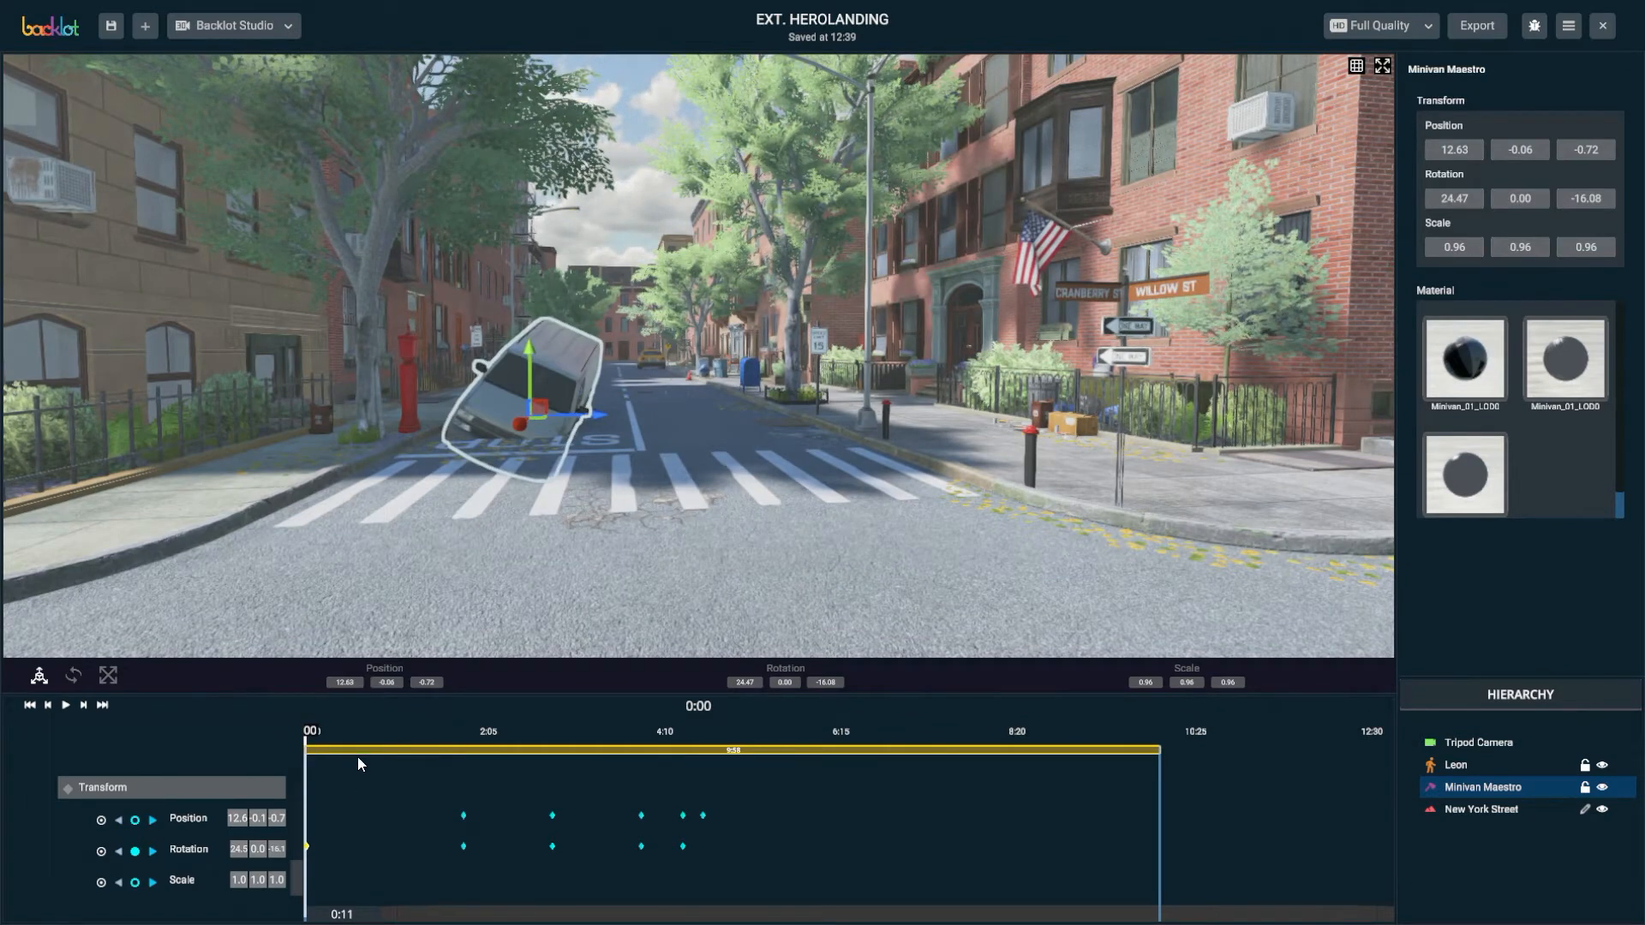
Remove the minivan's rotation keyframe at 0:00 and play back the levitation and throw from the start
{"action": "left_click", "coordinate": [132, 853]}
{"action": "left_click_drag", "start_coordinate": [338, 732], "coordinate": [578, 737]}
{"action": "key", "text": "space"}
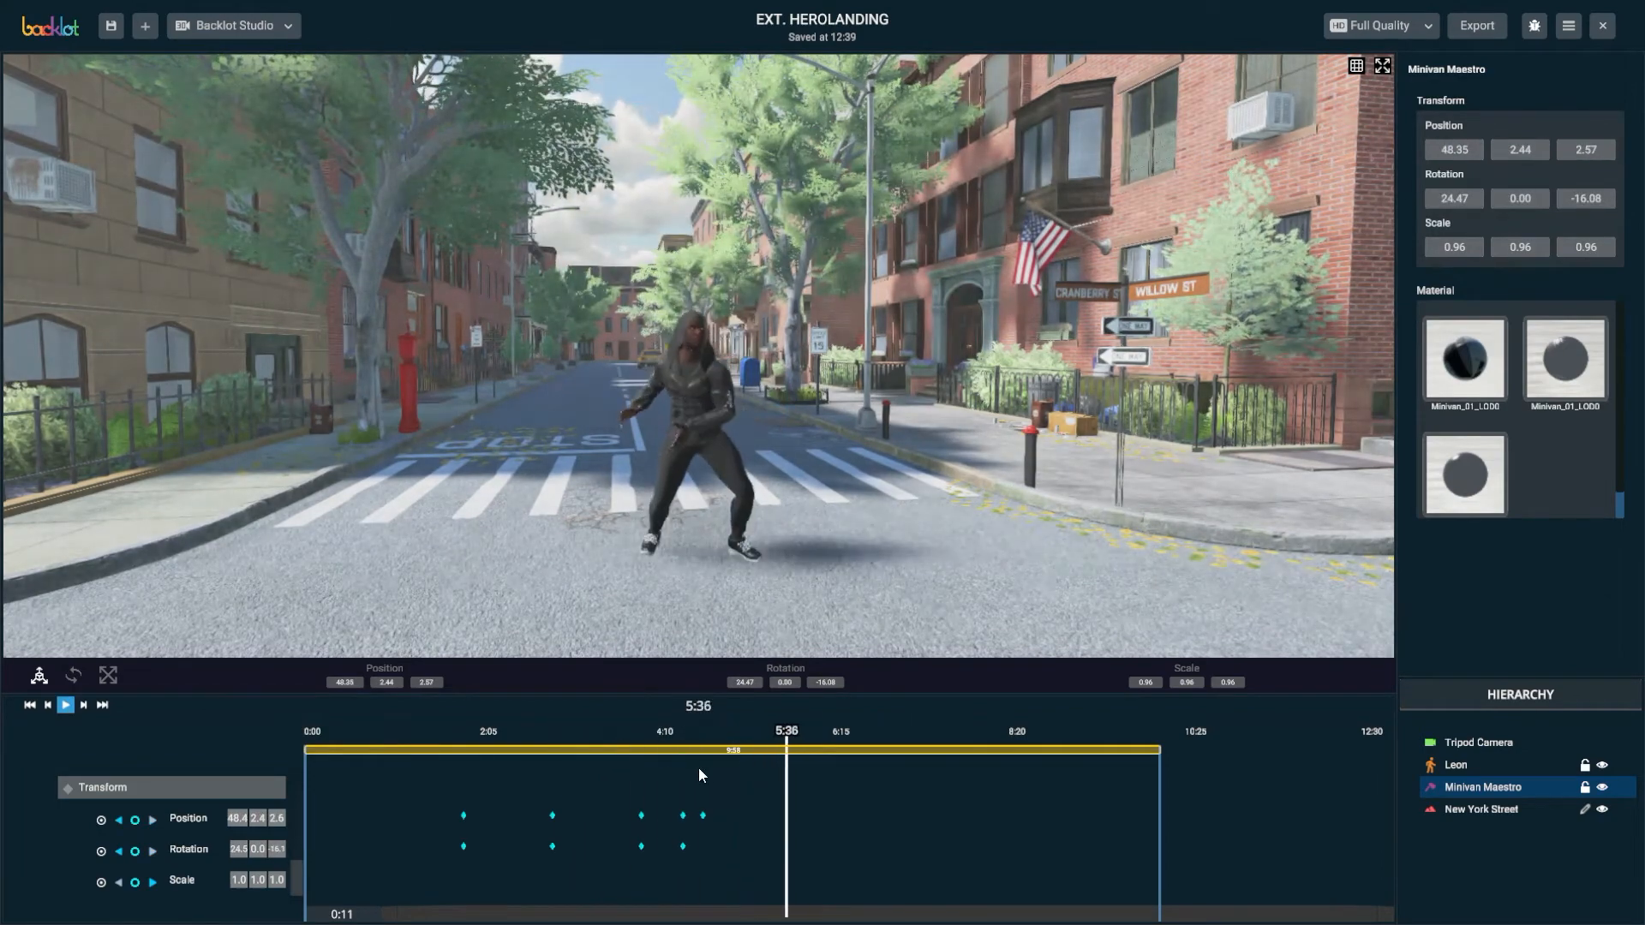
{"action": "left_click_drag", "start_coordinate": [820, 747], "coordinate": [286, 747]}
{"action": "key", "text": "space"}
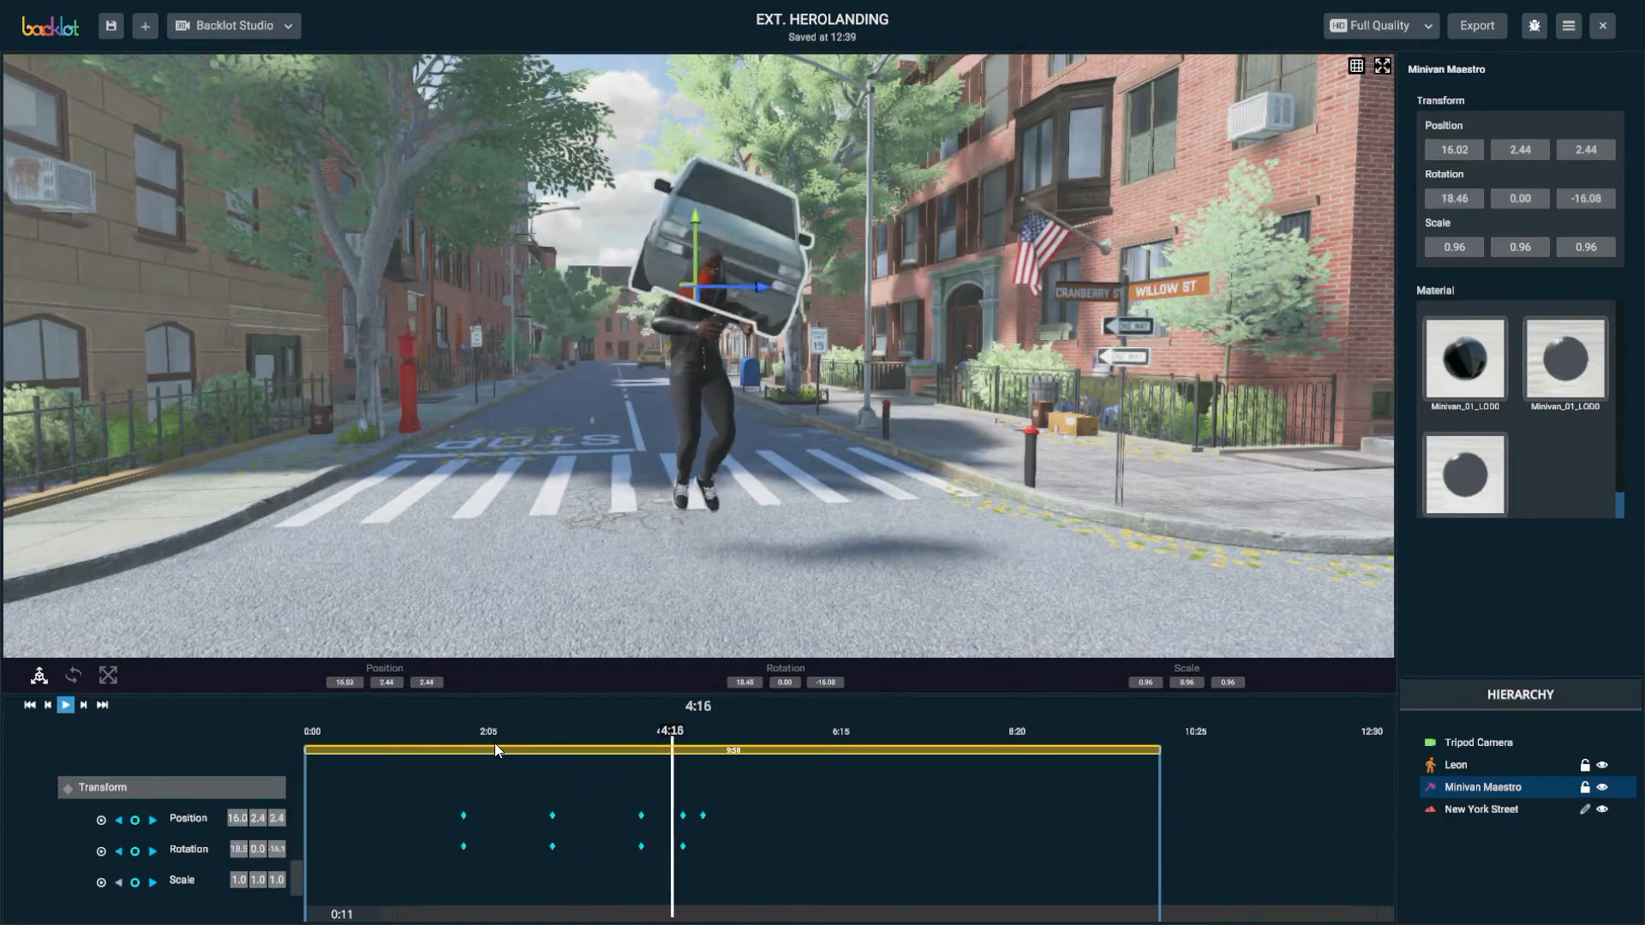
{"action": "key", "text": "space"}
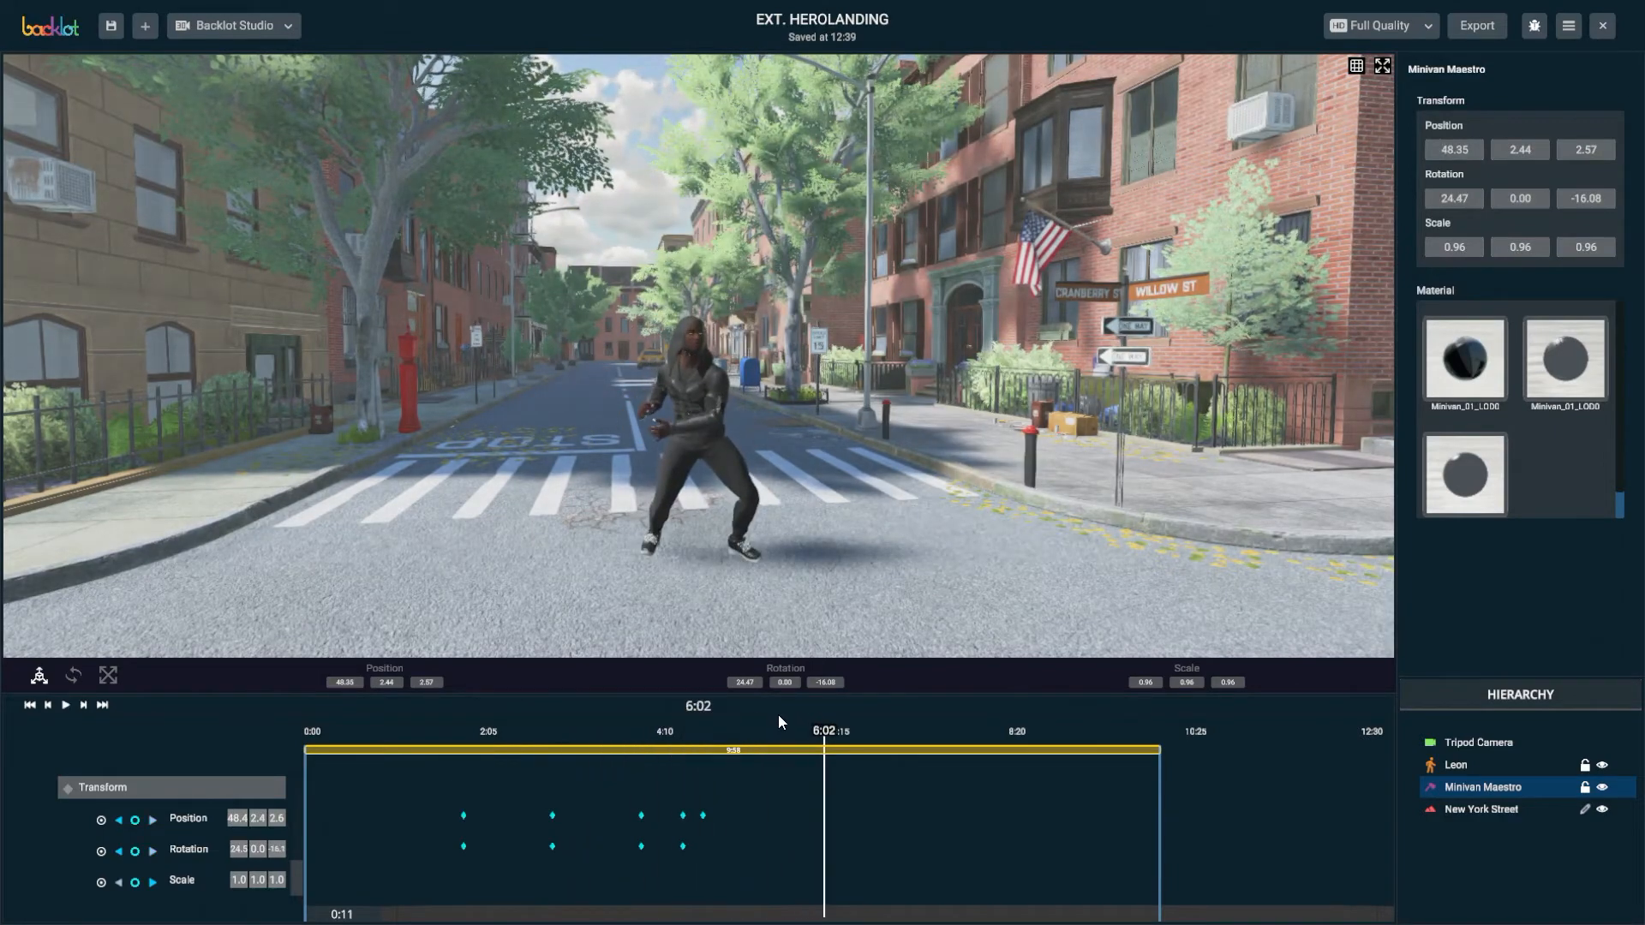
Set the playhead to 6:20, search the library for "point light" and add a Point Light to the scene
{"action": "left_click_drag", "start_coordinate": [704, 738], "coordinate": [851, 740]}
{"action": "left_click_drag", "start_coordinate": [674, 471], "coordinate": [741, 478], "text": "alt"}
{"action": "left_click", "coordinate": [146, 25]}
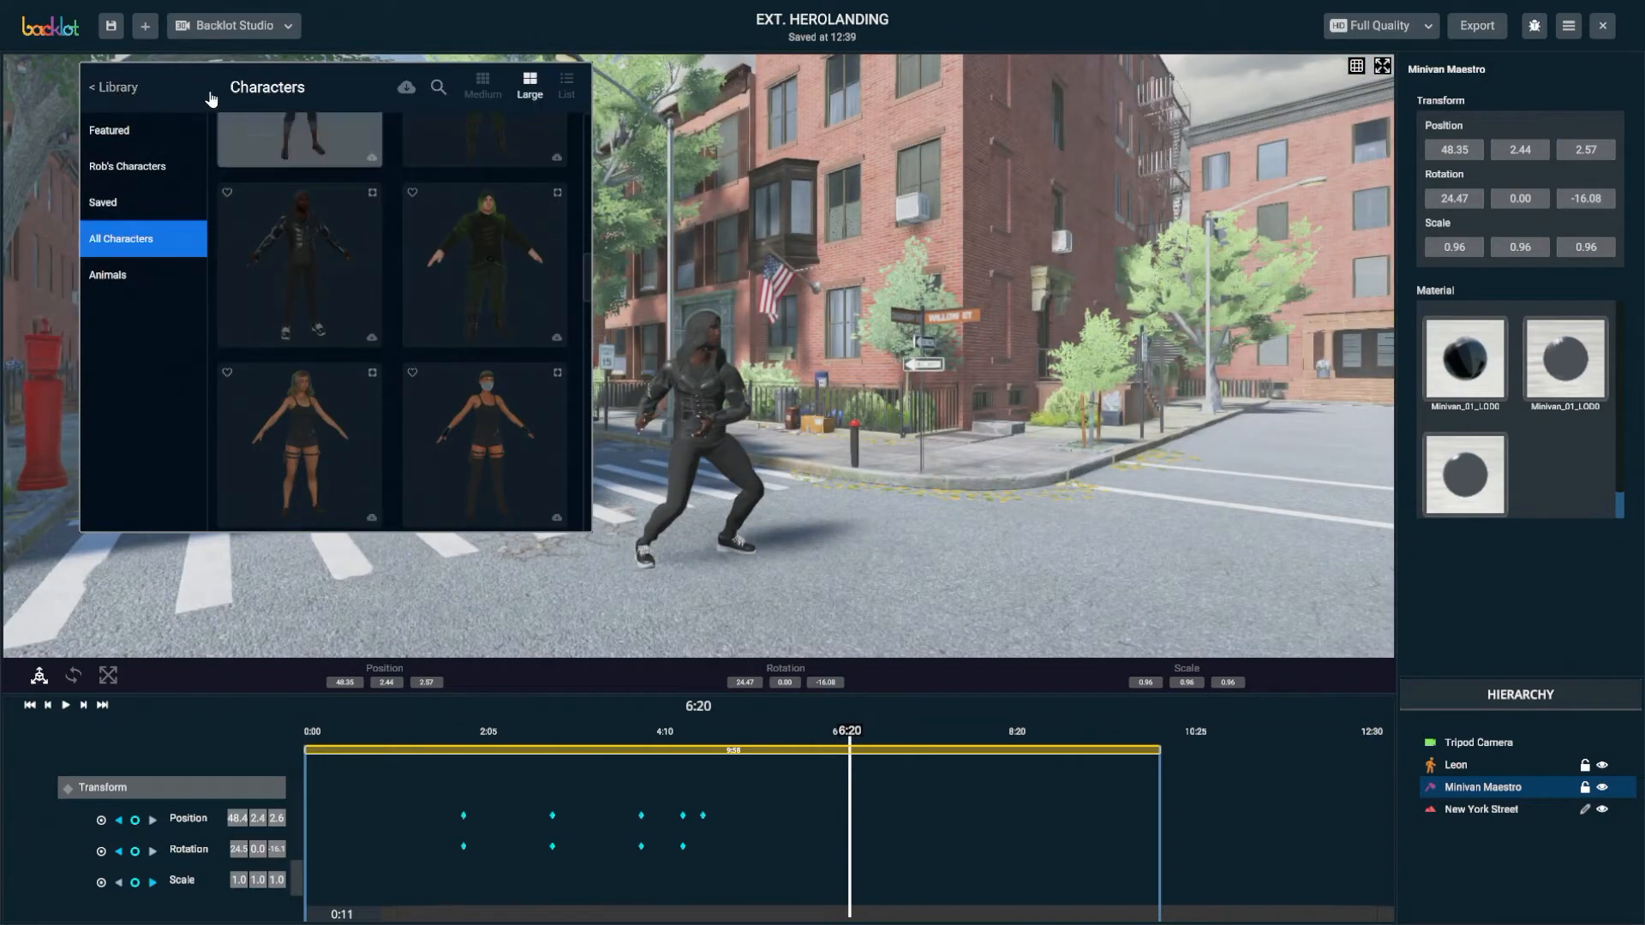
{"action": "left_click", "coordinate": [129, 86]}
{"action": "left_click", "coordinate": [219, 148]}
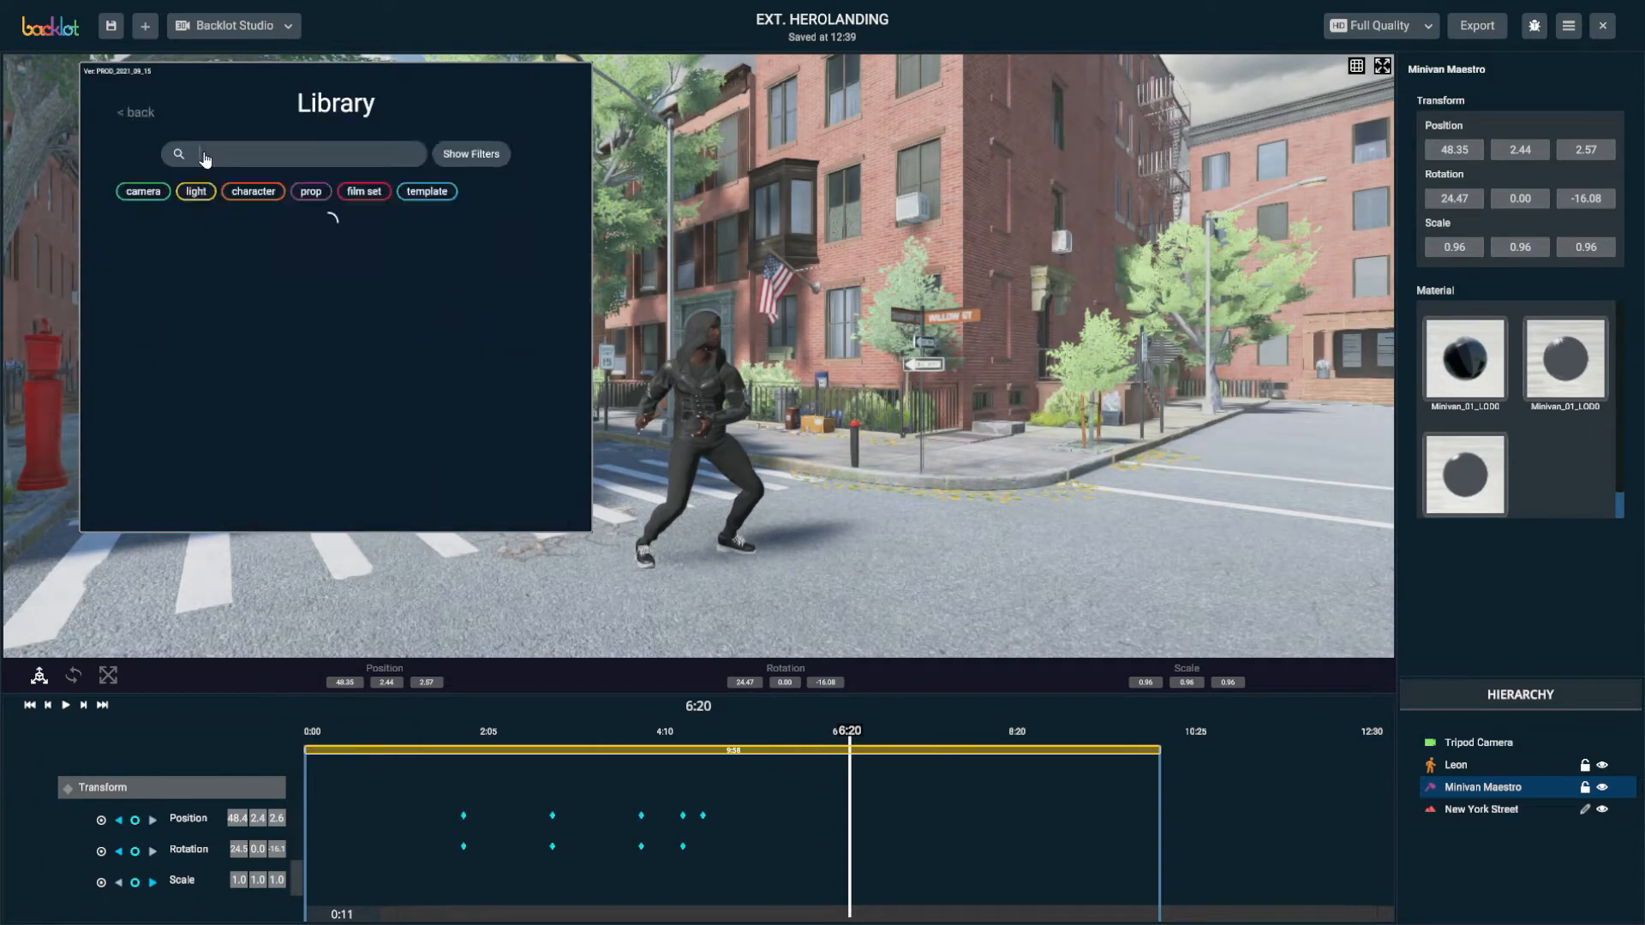
{"action": "type", "text": "po"}
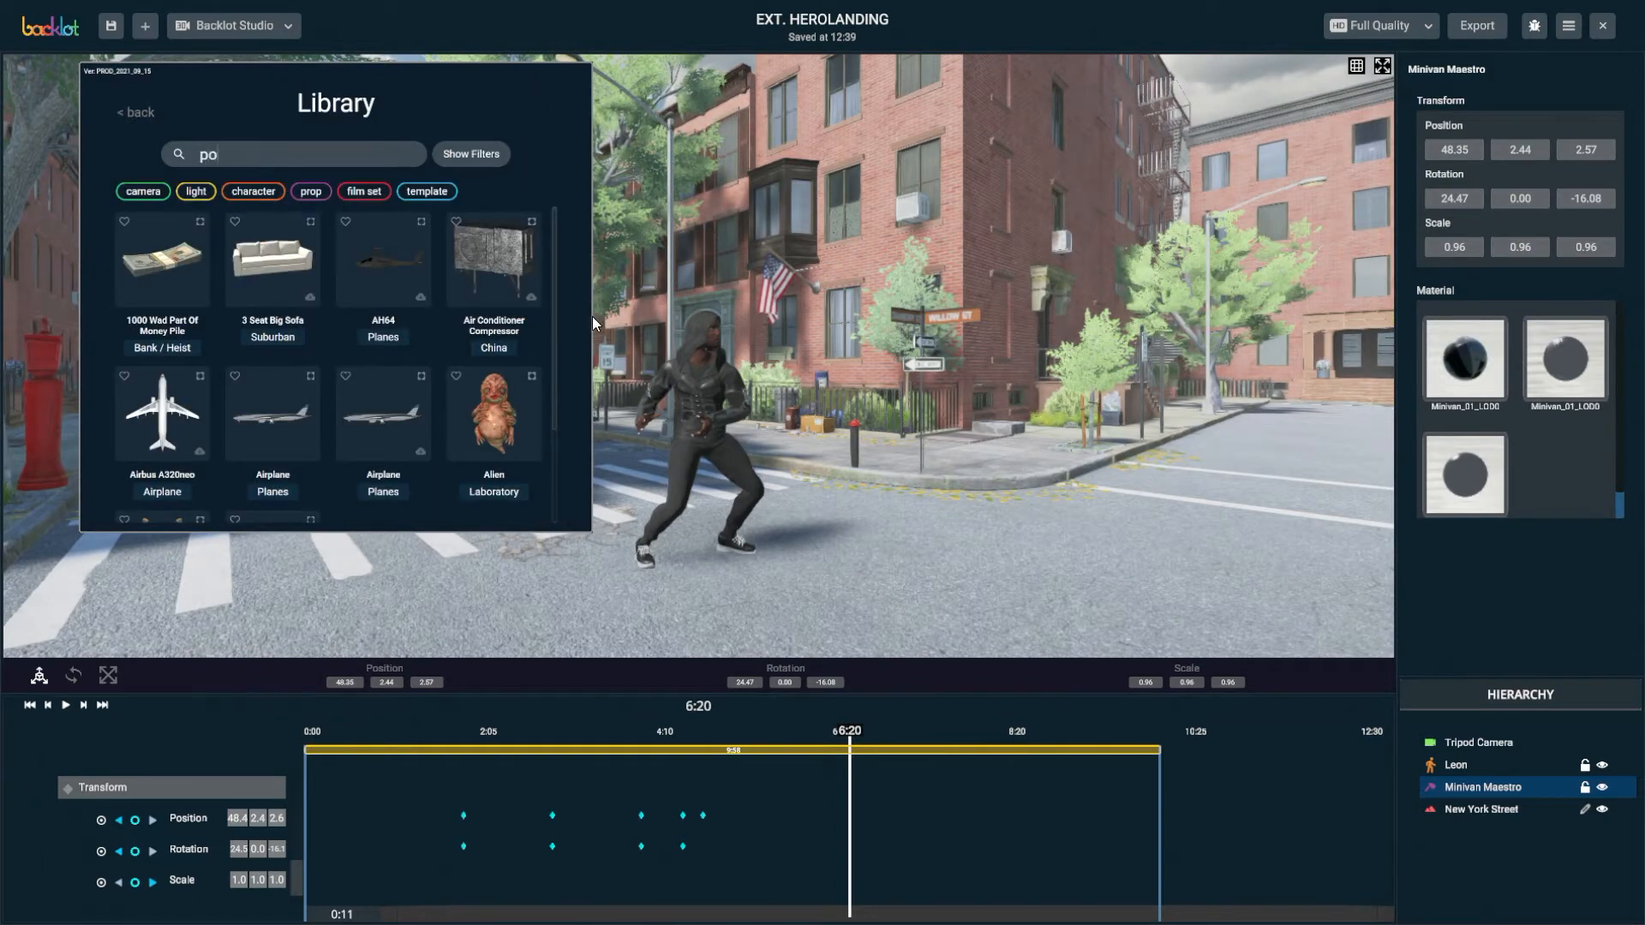
{"action": "type", "text": "int light"}
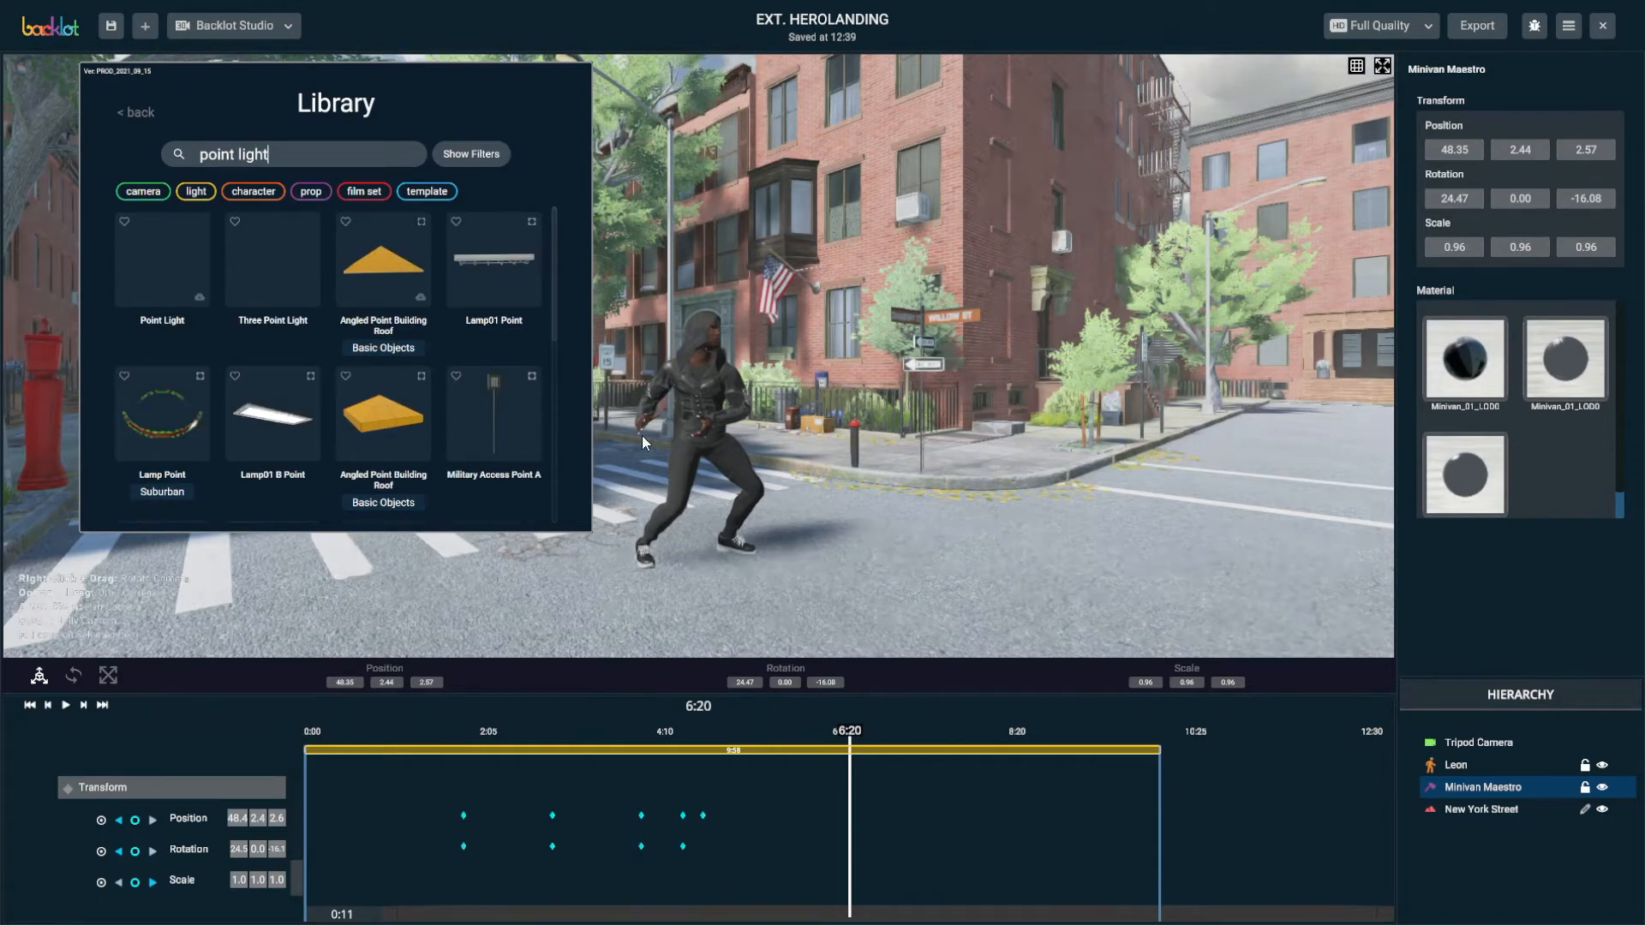
{"action": "left_click", "coordinate": [156, 255]}
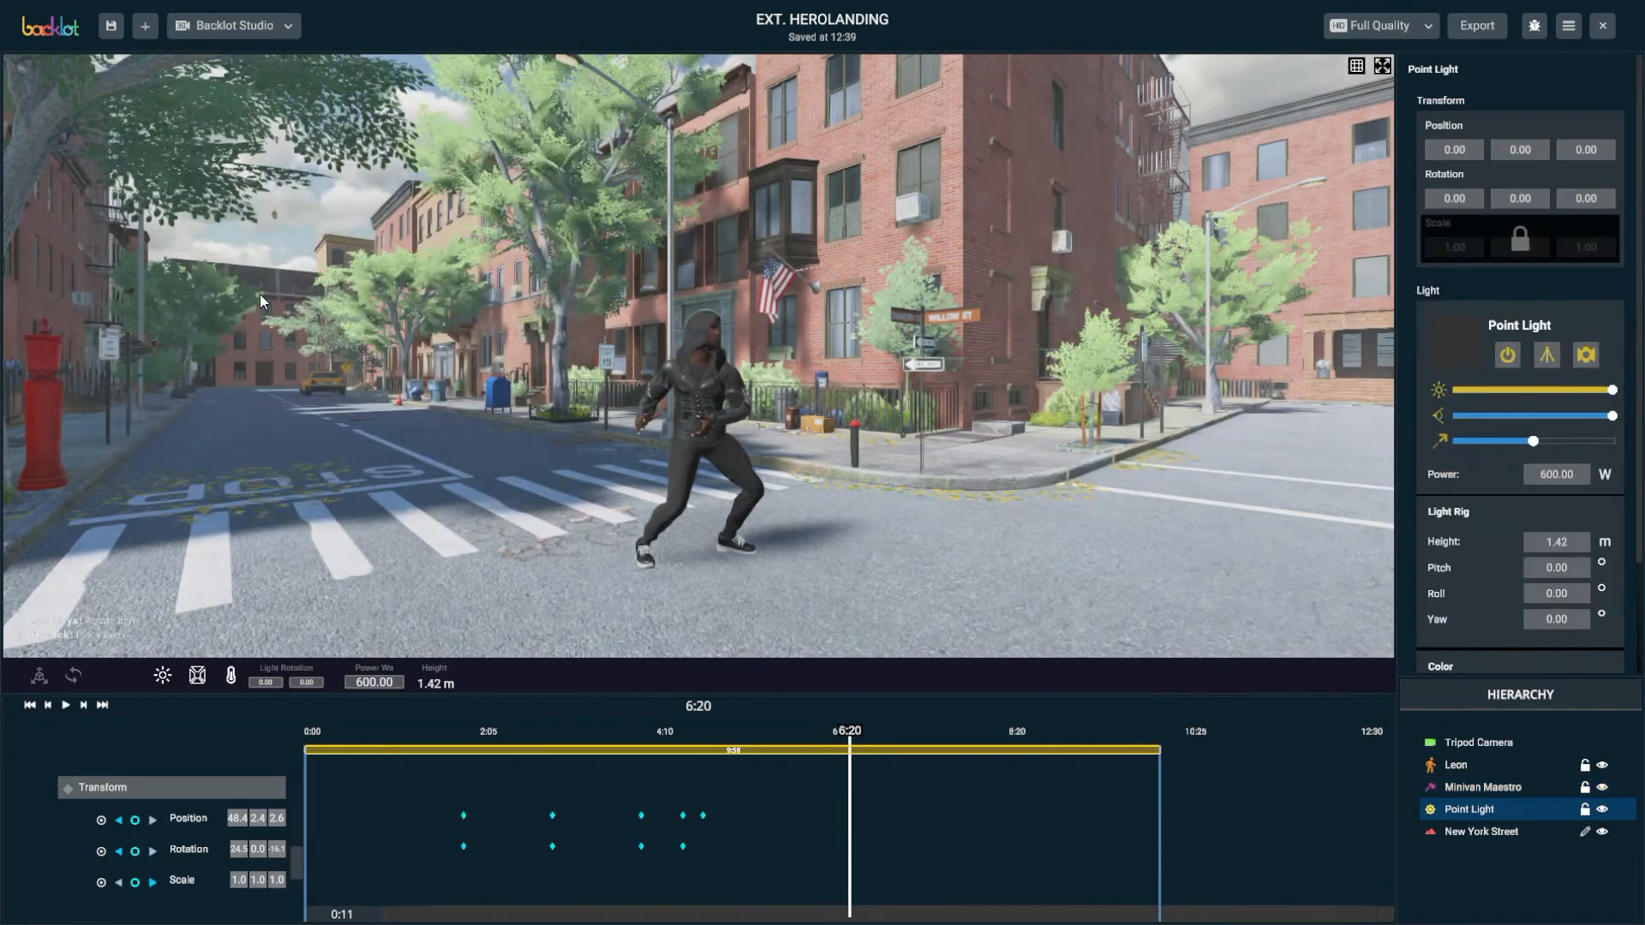
Place the point light between the character's hands at position 21.48, 0.95, 1.41
{"action": "left_click", "coordinate": [672, 458]}
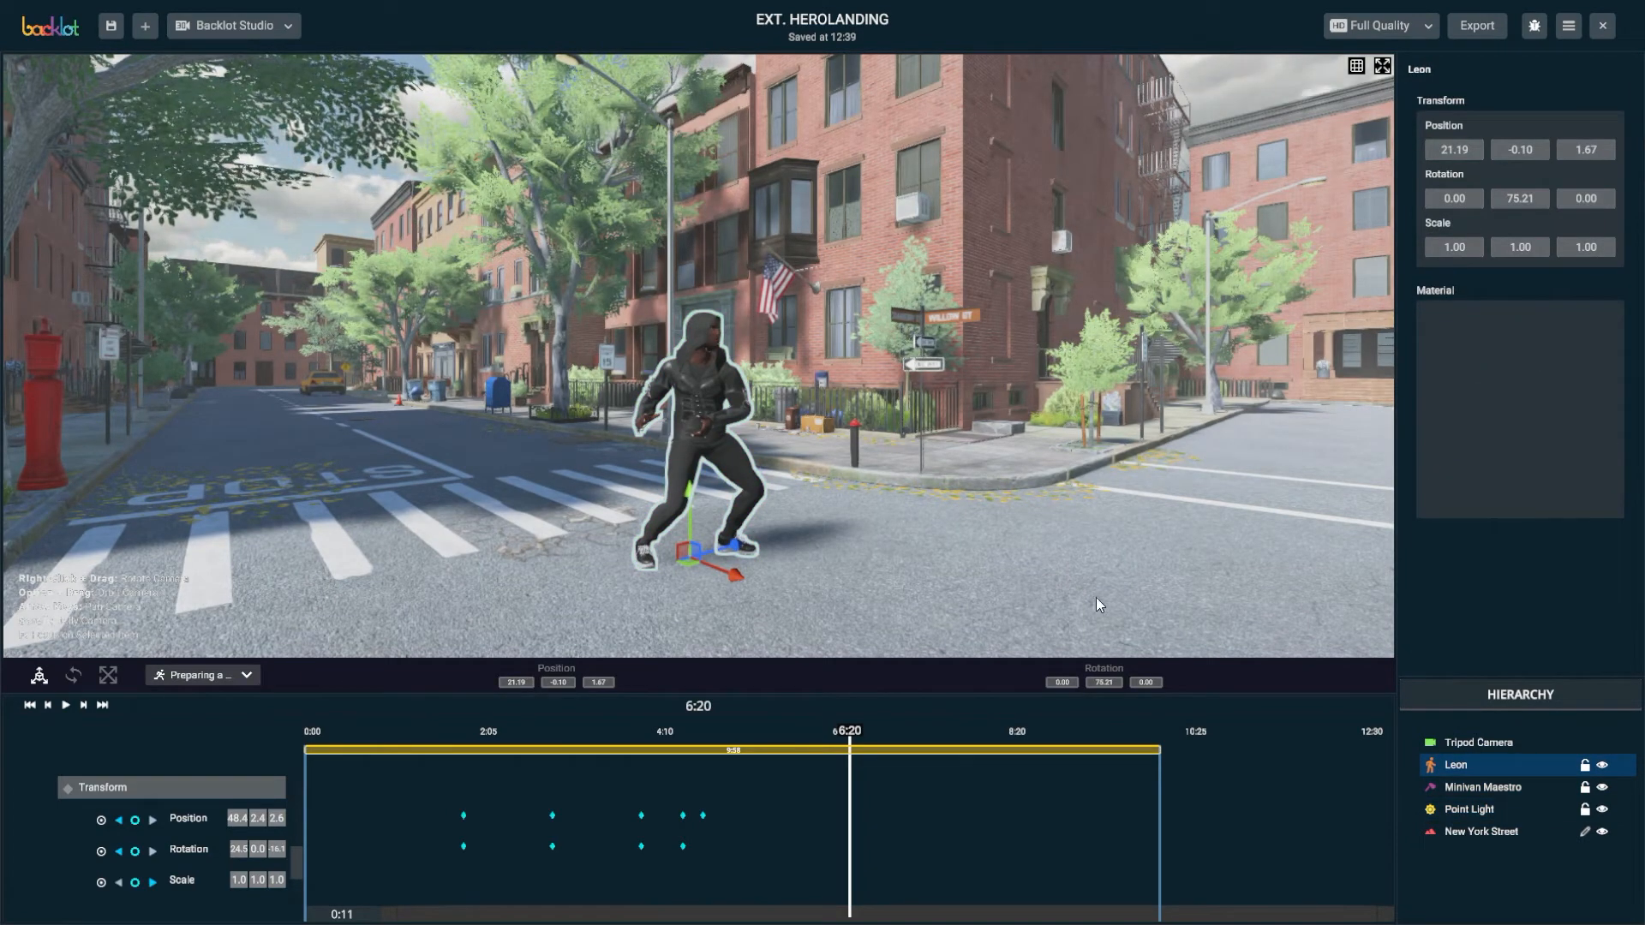
{"action": "left_click", "coordinate": [1462, 809]}
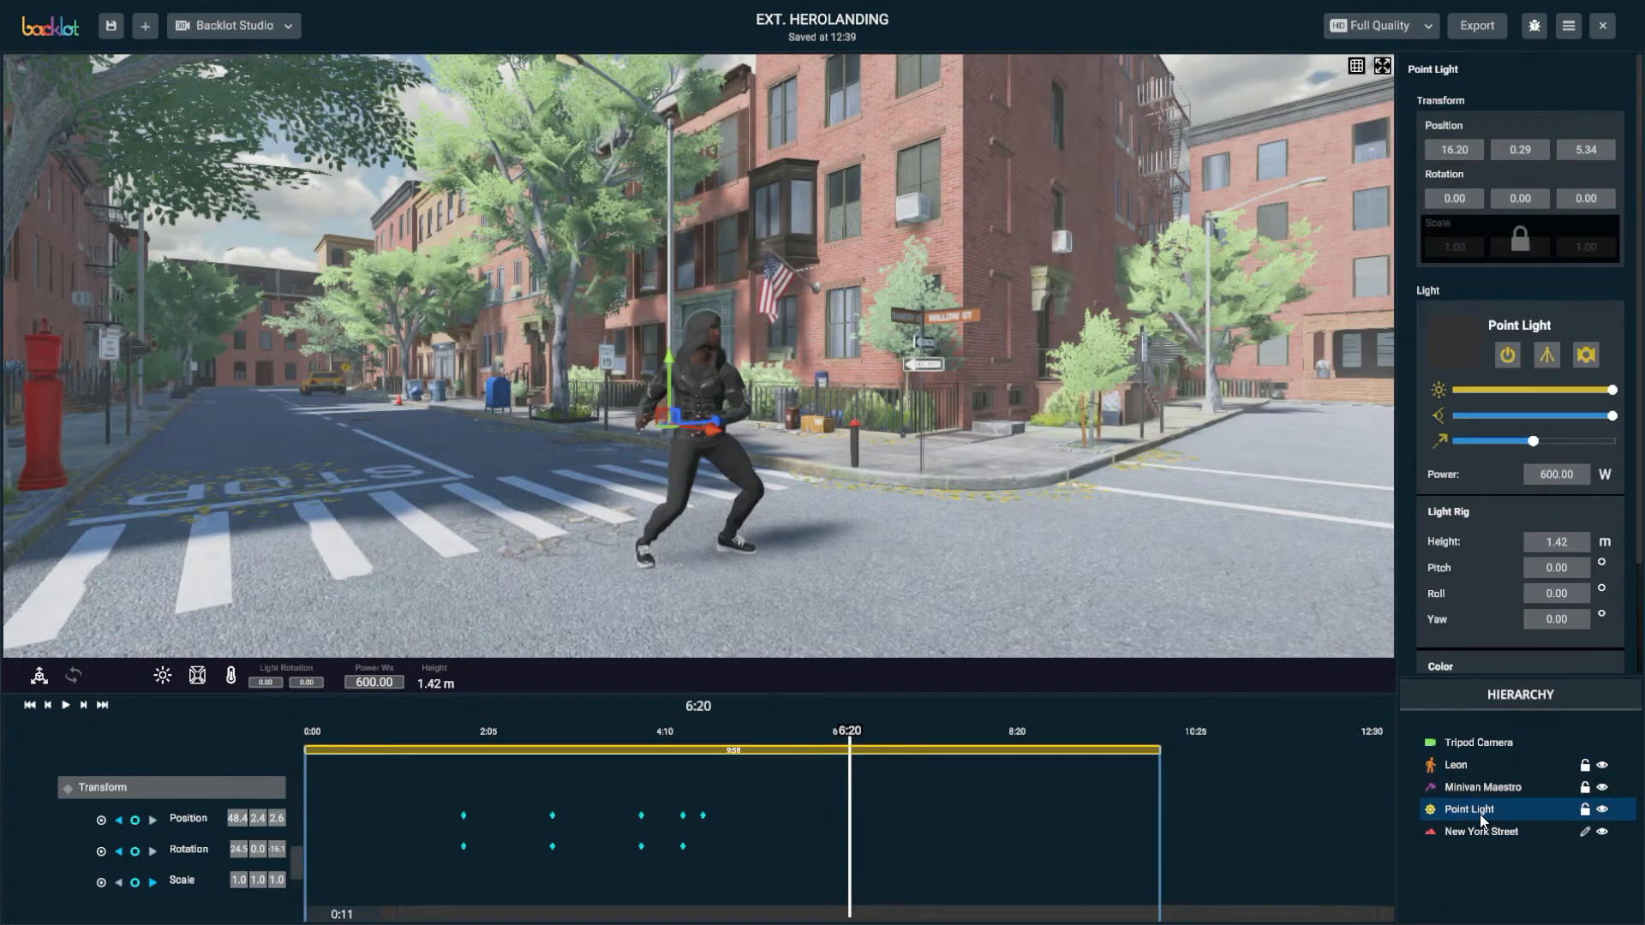
{"action": "left_click_drag", "start_coordinate": [891, 446], "coordinate": [898, 286], "text": "alt"}
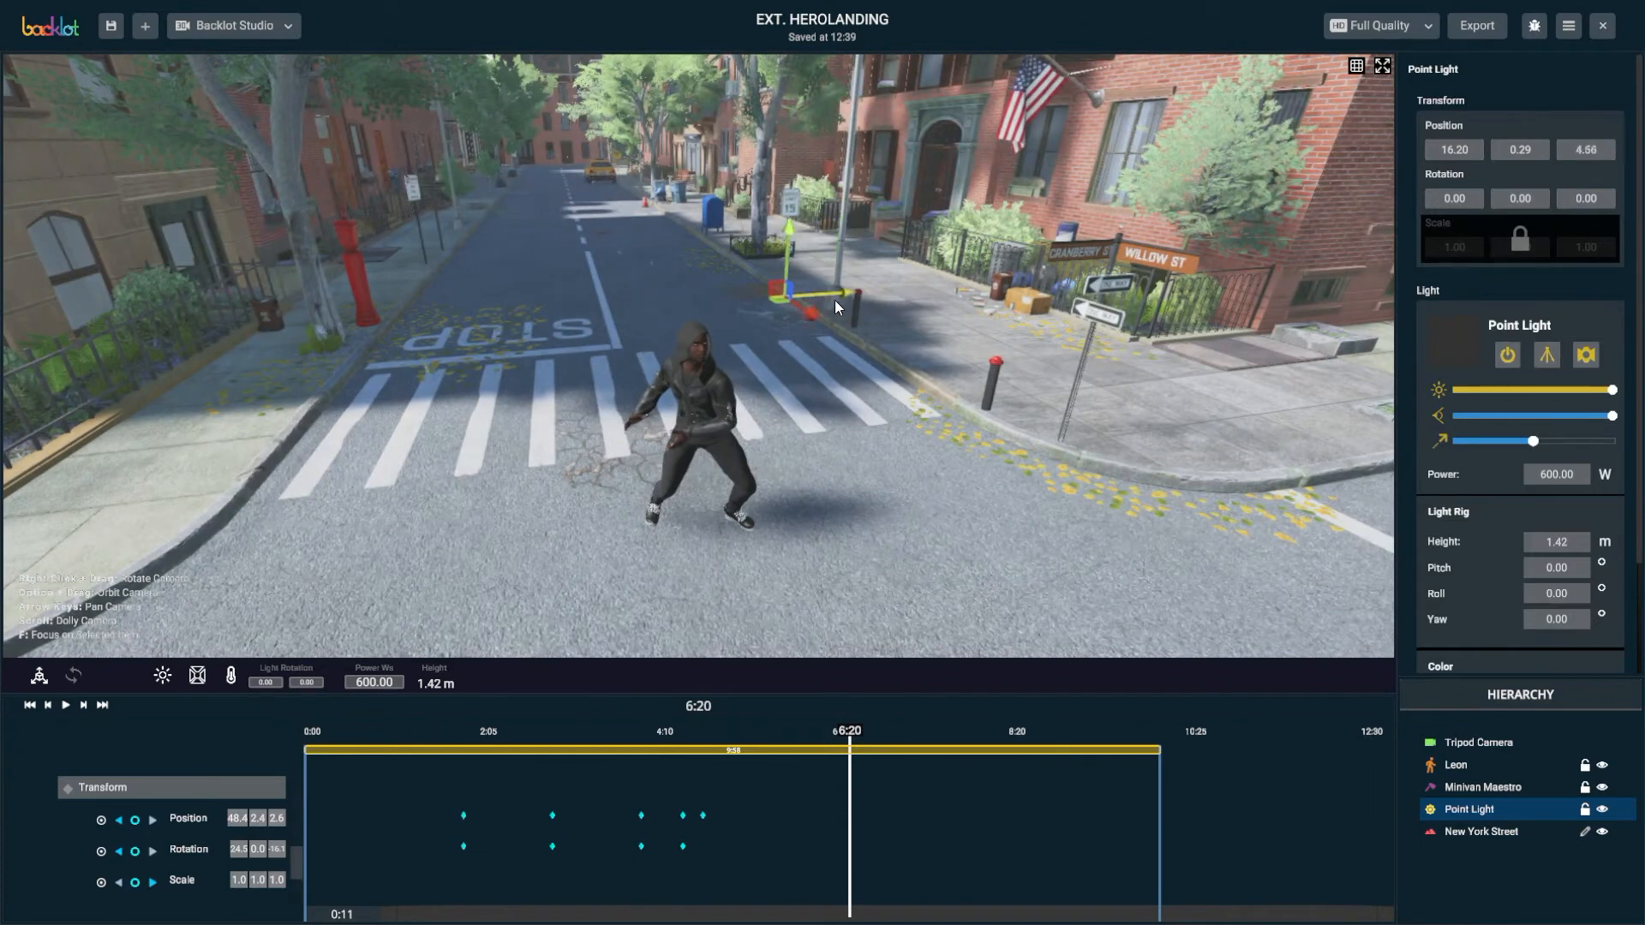
{"action": "left_click_drag", "start_coordinate": [607, 330], "coordinate": [660, 538]}
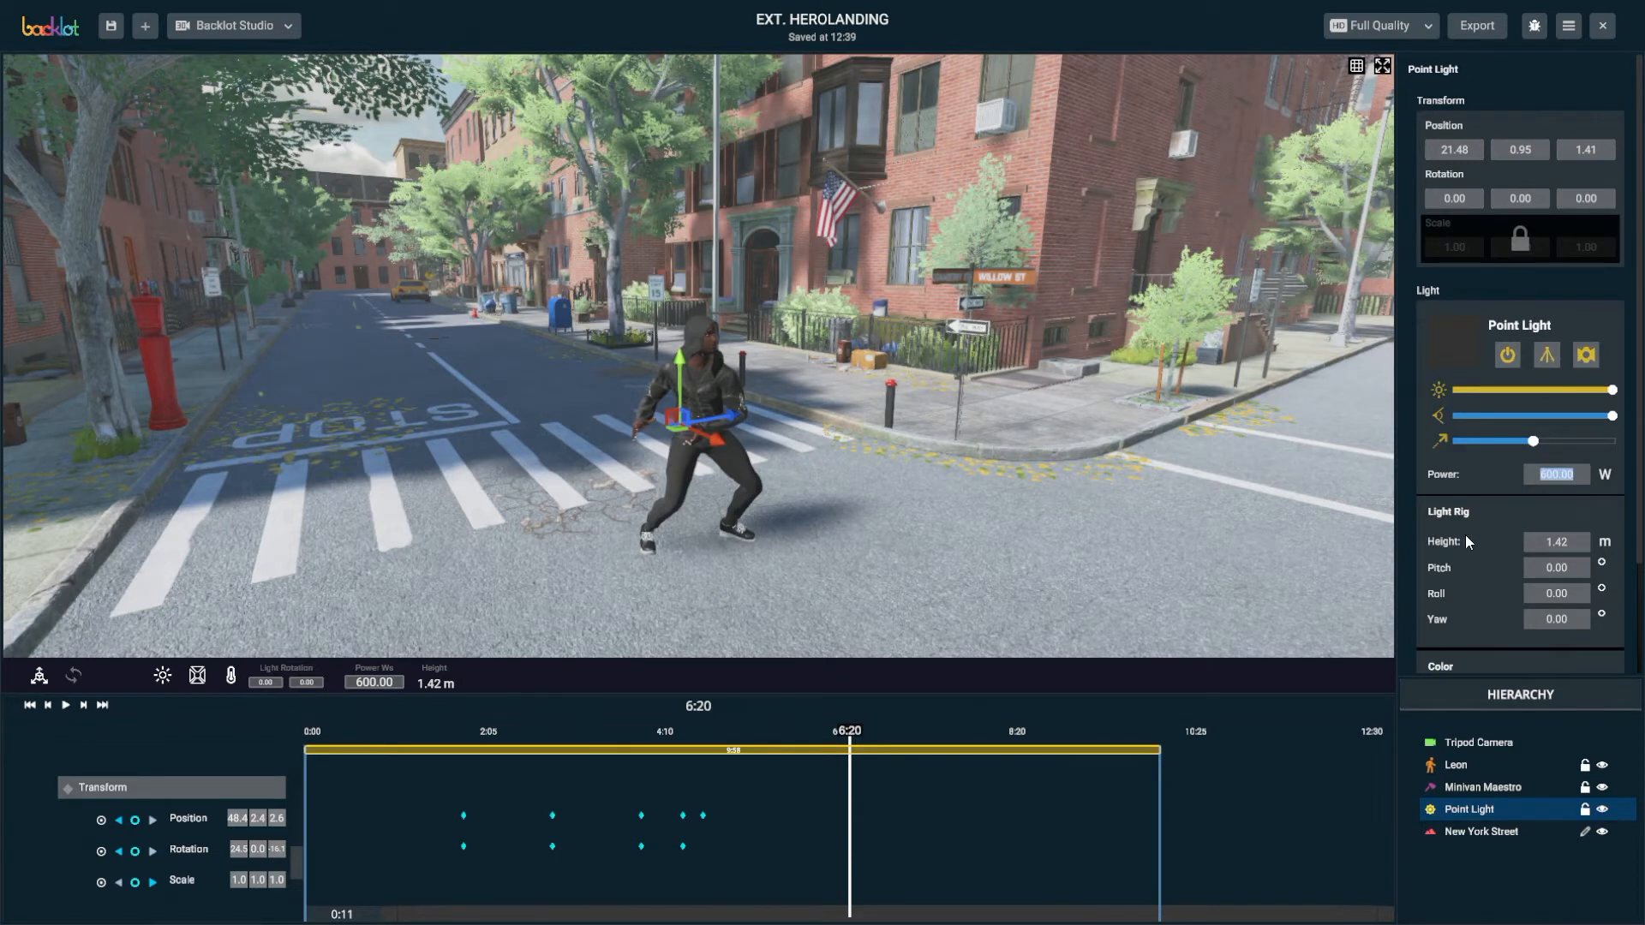
Set the point light's power to 500000 W and view its glow on the character
{"action": "type", "text": "5000"}
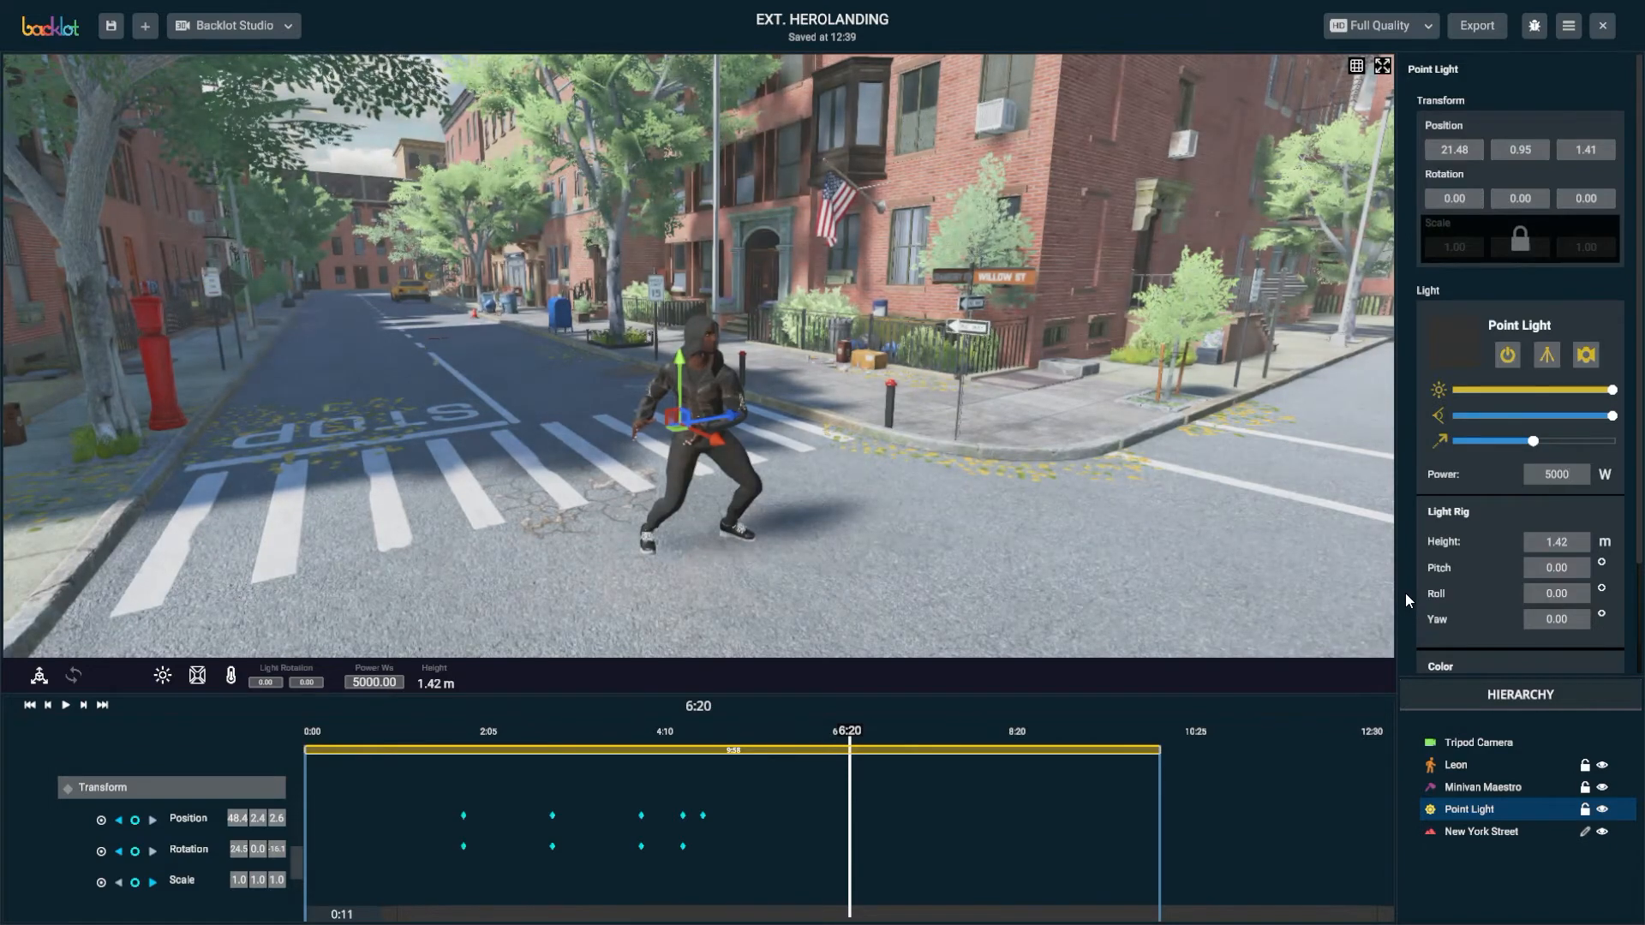
{"action": "type", "text": "0"}
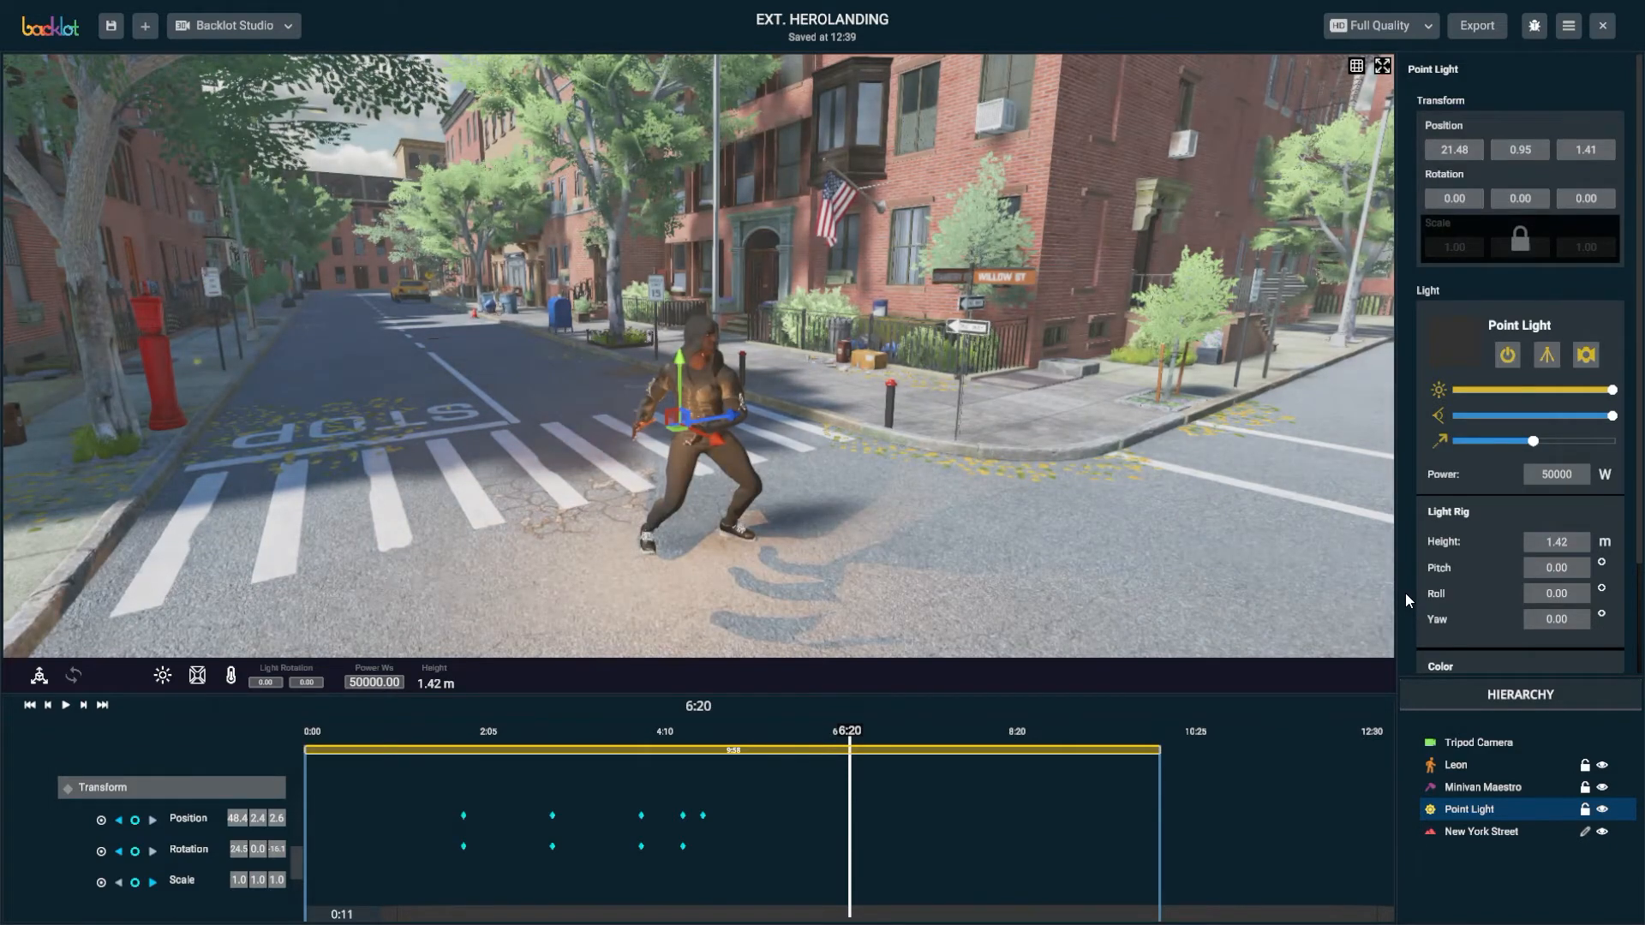
{"action": "type", "text": "0"}
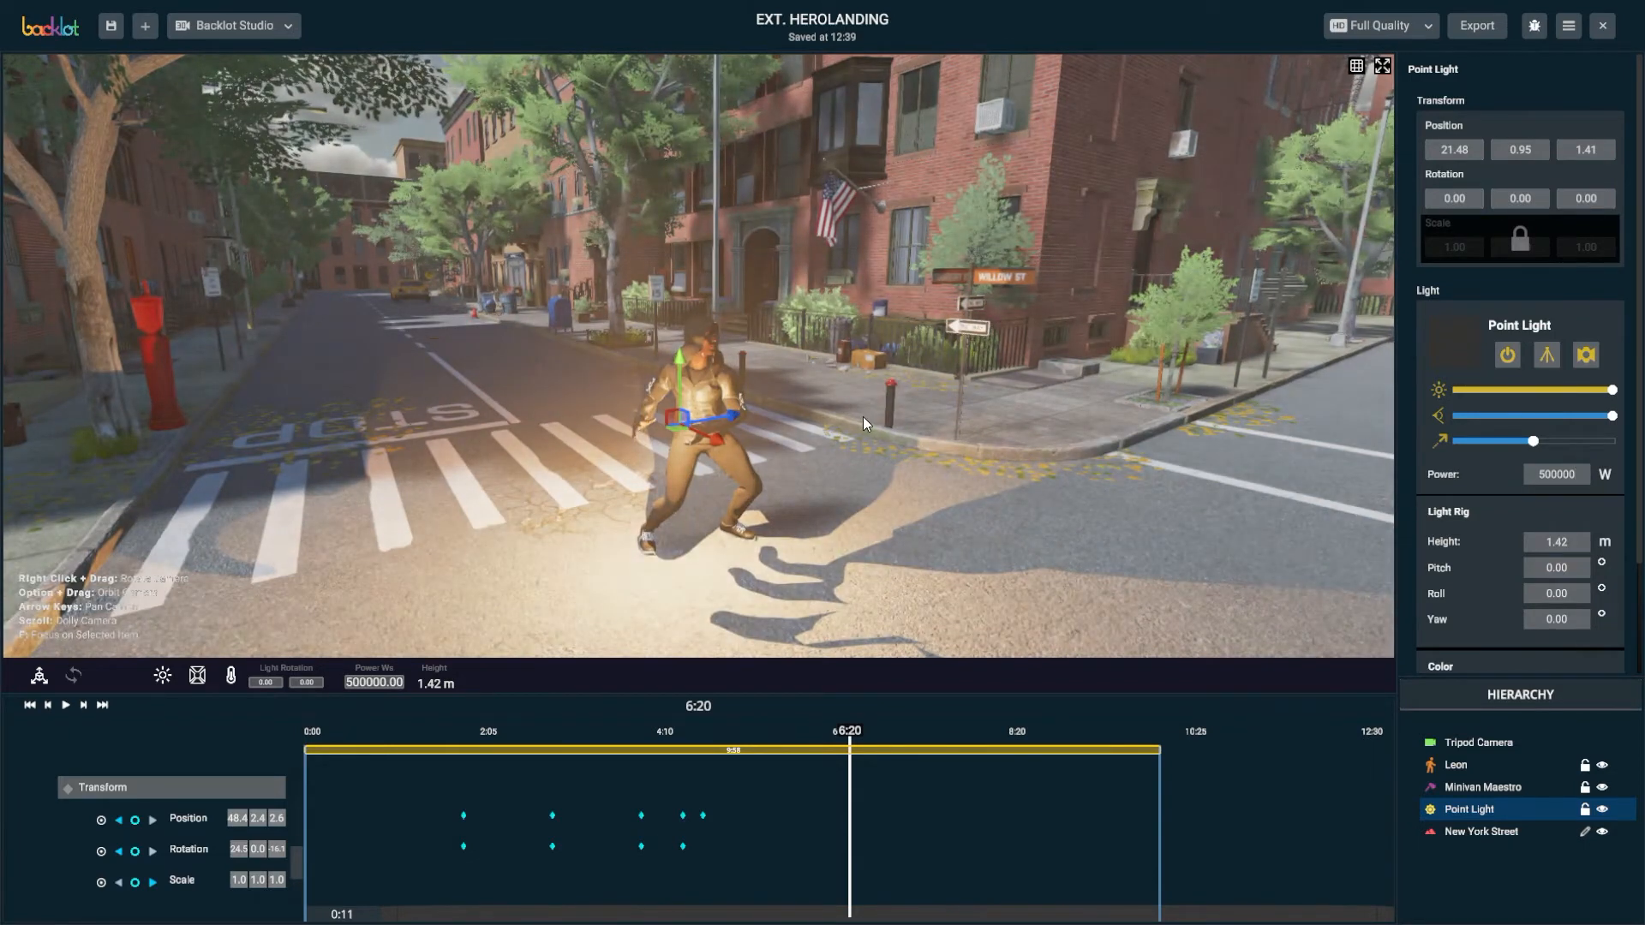
{"action": "left_click_drag", "start_coordinate": [862, 417], "coordinate": [859, 482], "text": "alt"}
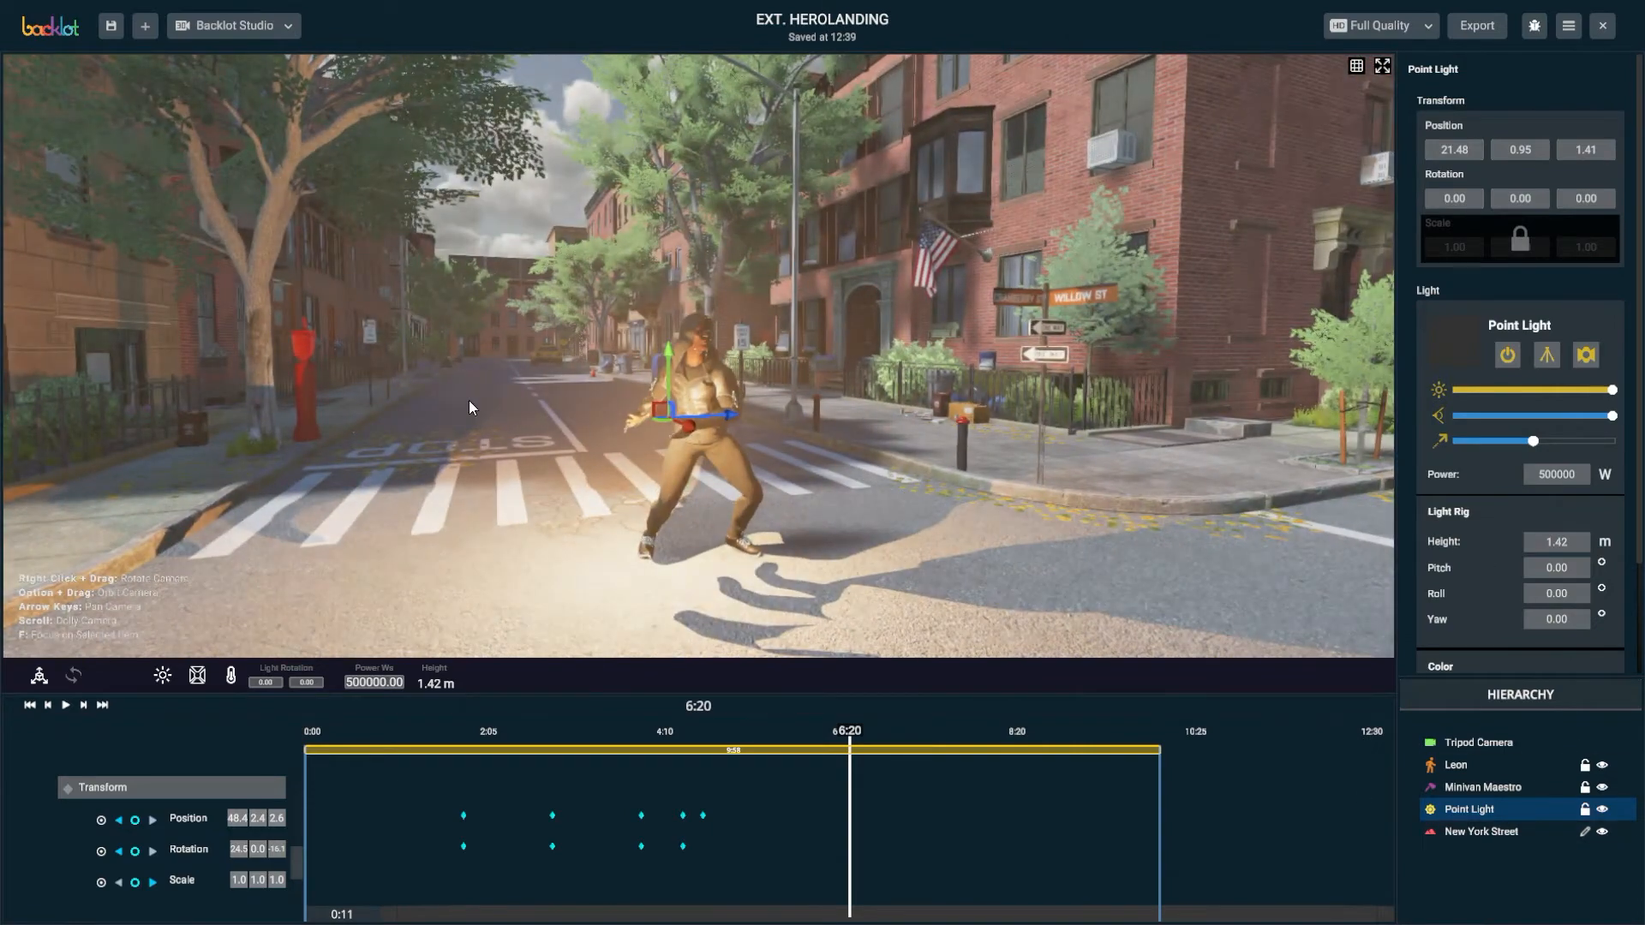
Raise the environment's fog intensity to 59
{"action": "left_click", "coordinate": [440, 495]}
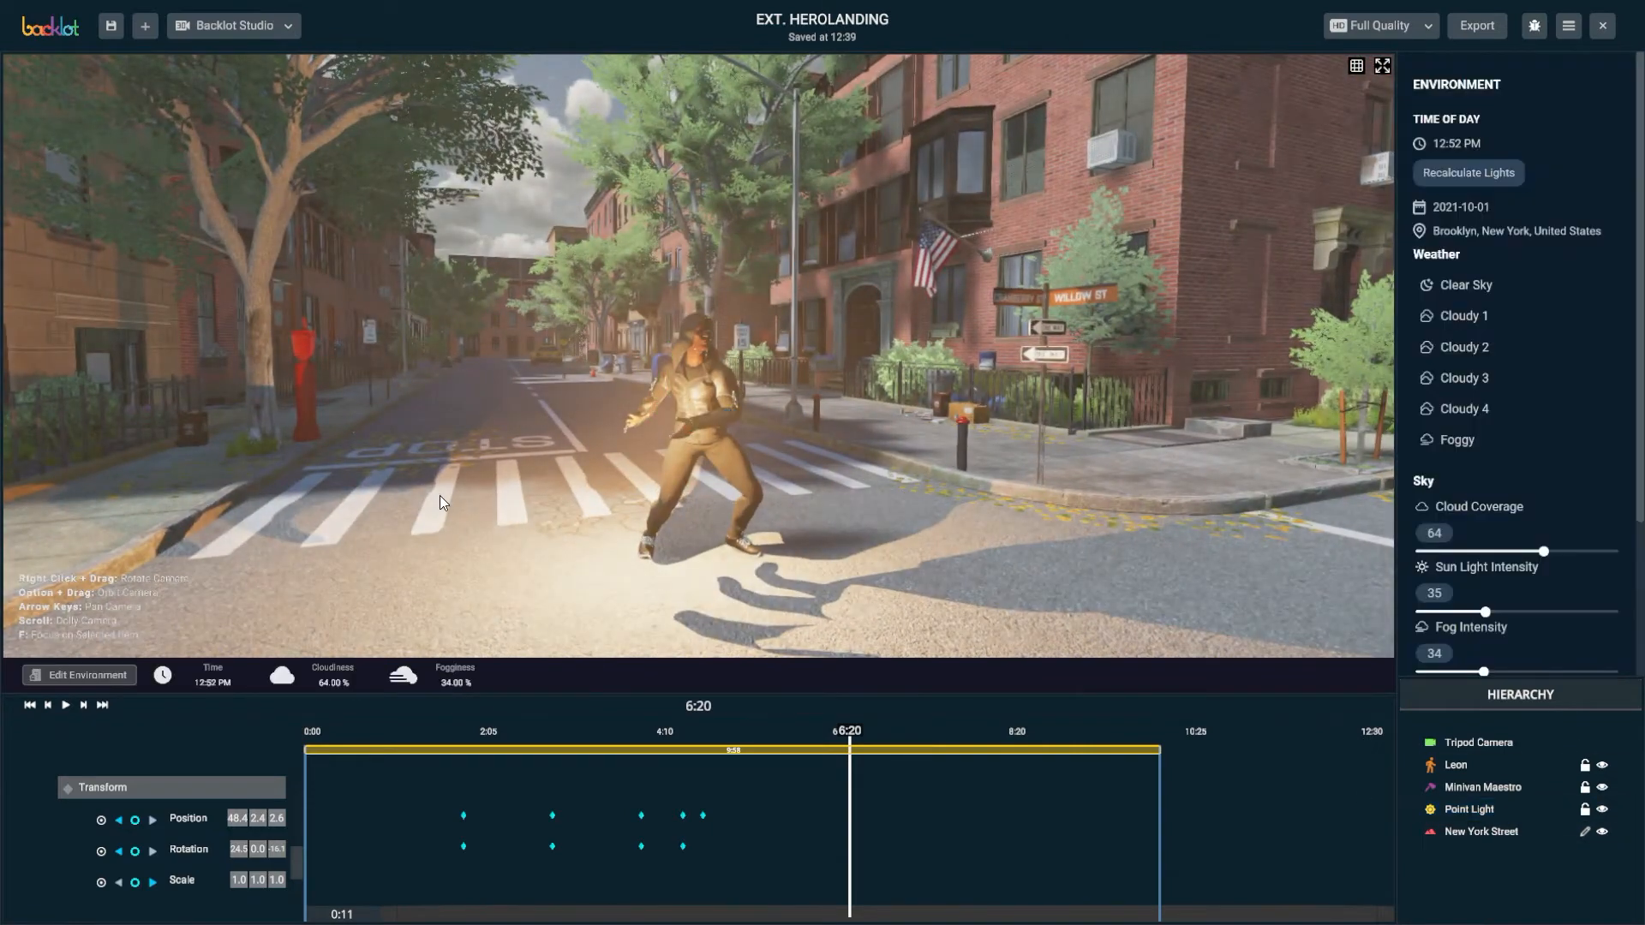
{"action": "scroll", "coordinate": [1519, 534], "scroll_direction": "down", "scroll_amount": 4}
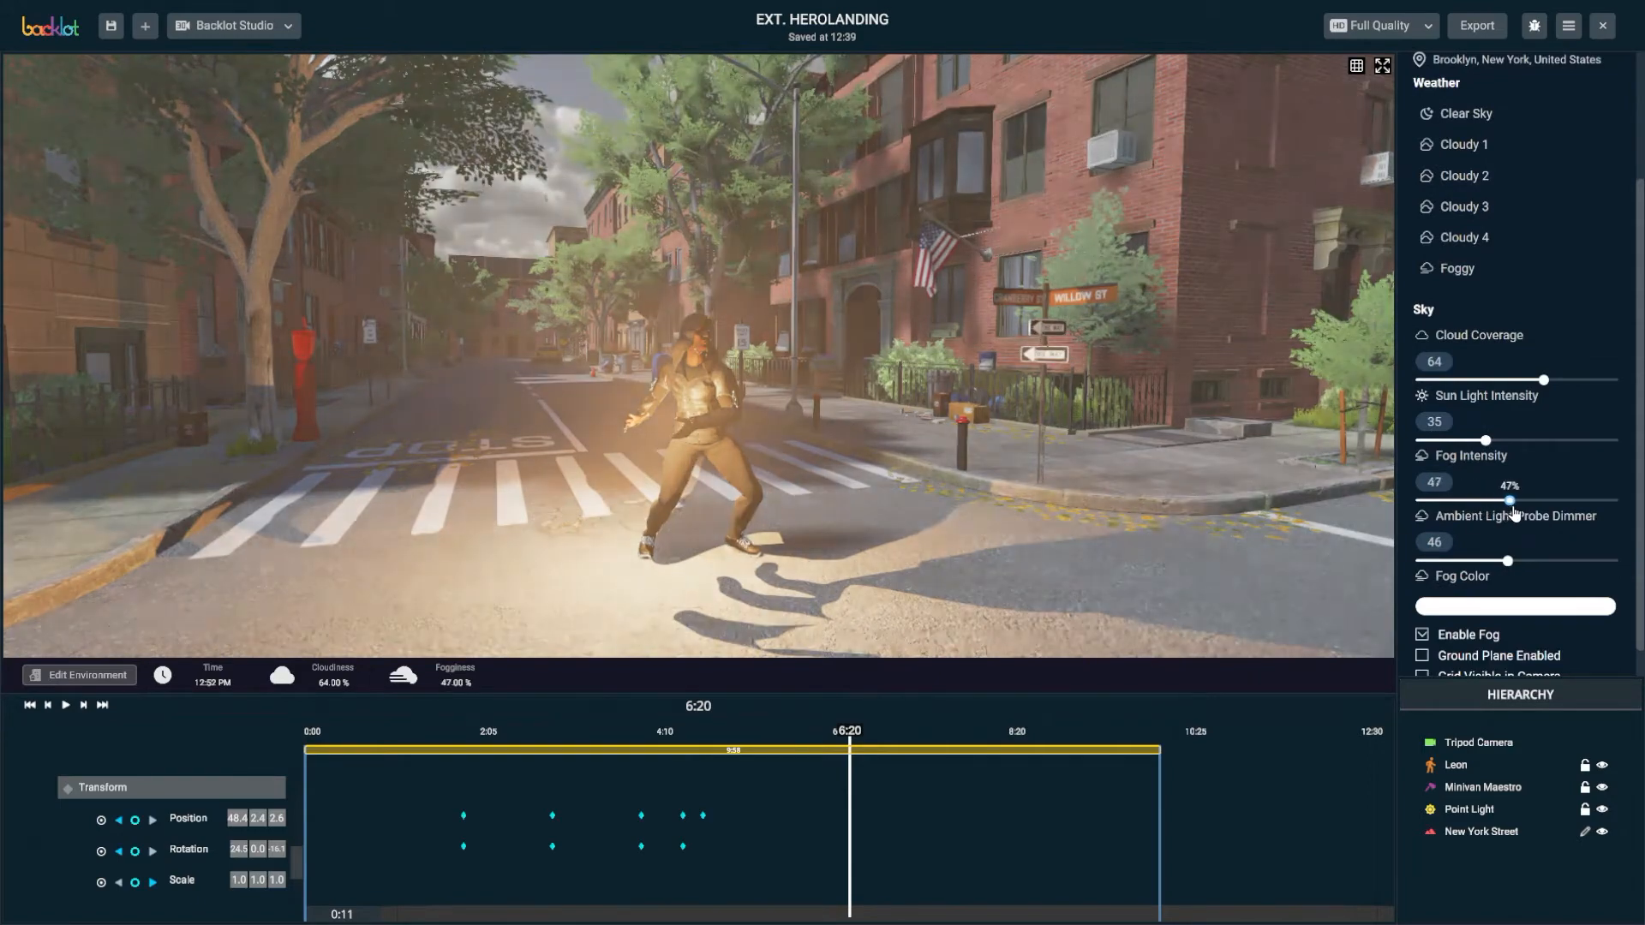
{"action": "left_click_drag", "start_coordinate": [1489, 510], "coordinate": [1535, 509]}
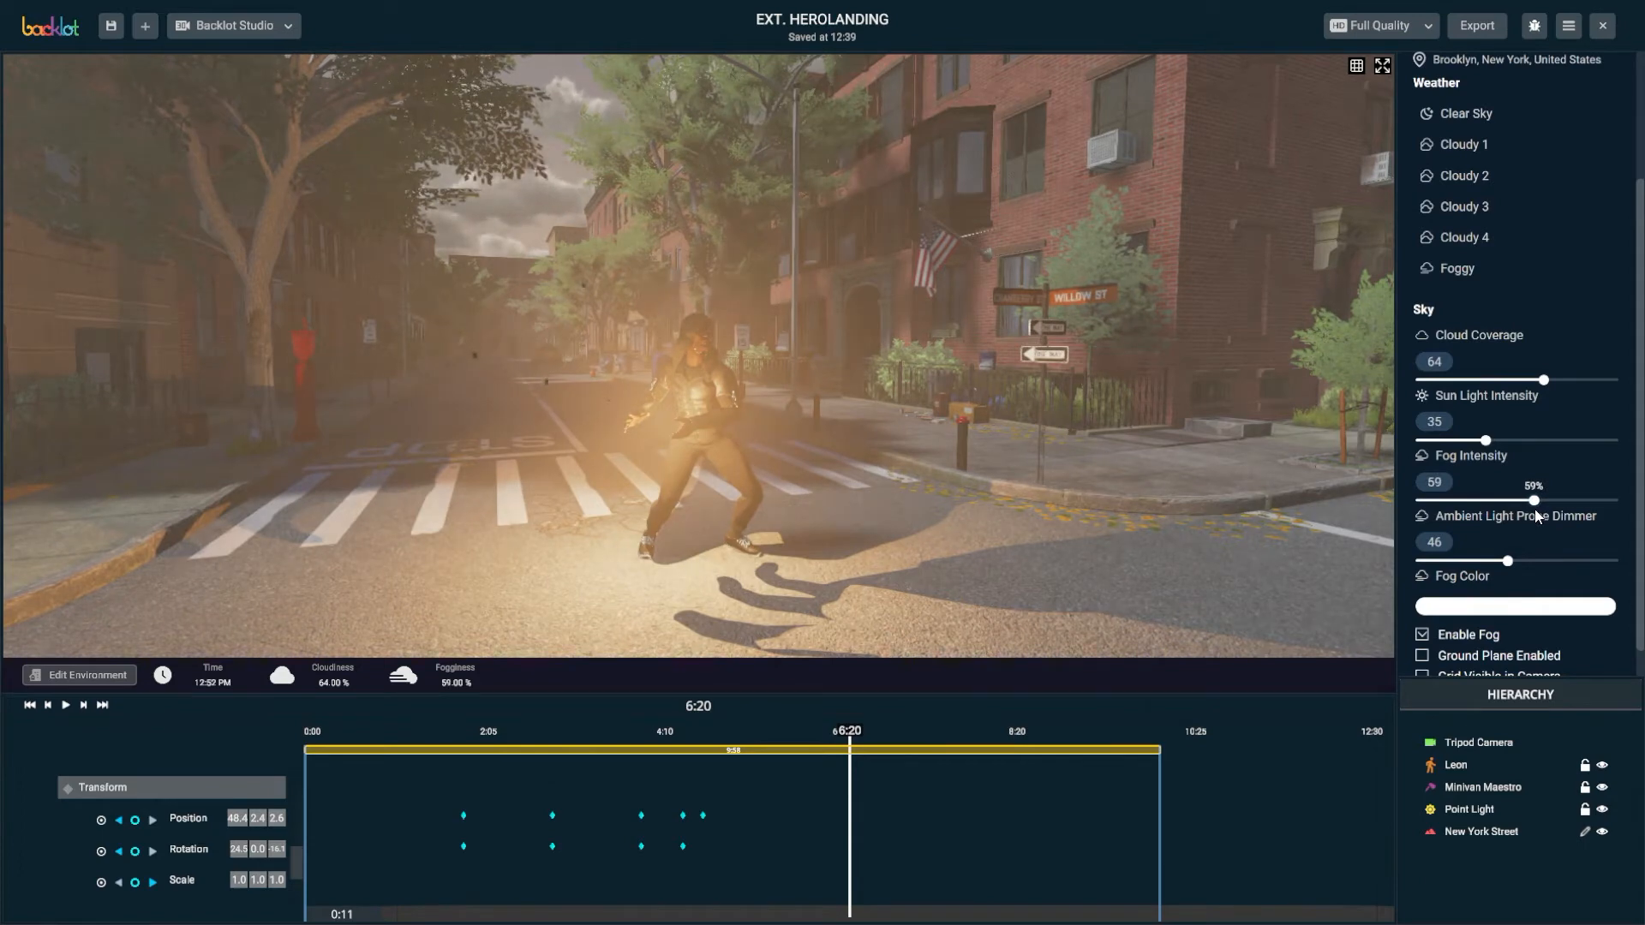
Try different small ranges for the point light and scrub to 6:23 to compare its glow and shadows
{"action": "left_click", "coordinate": [1456, 809]}
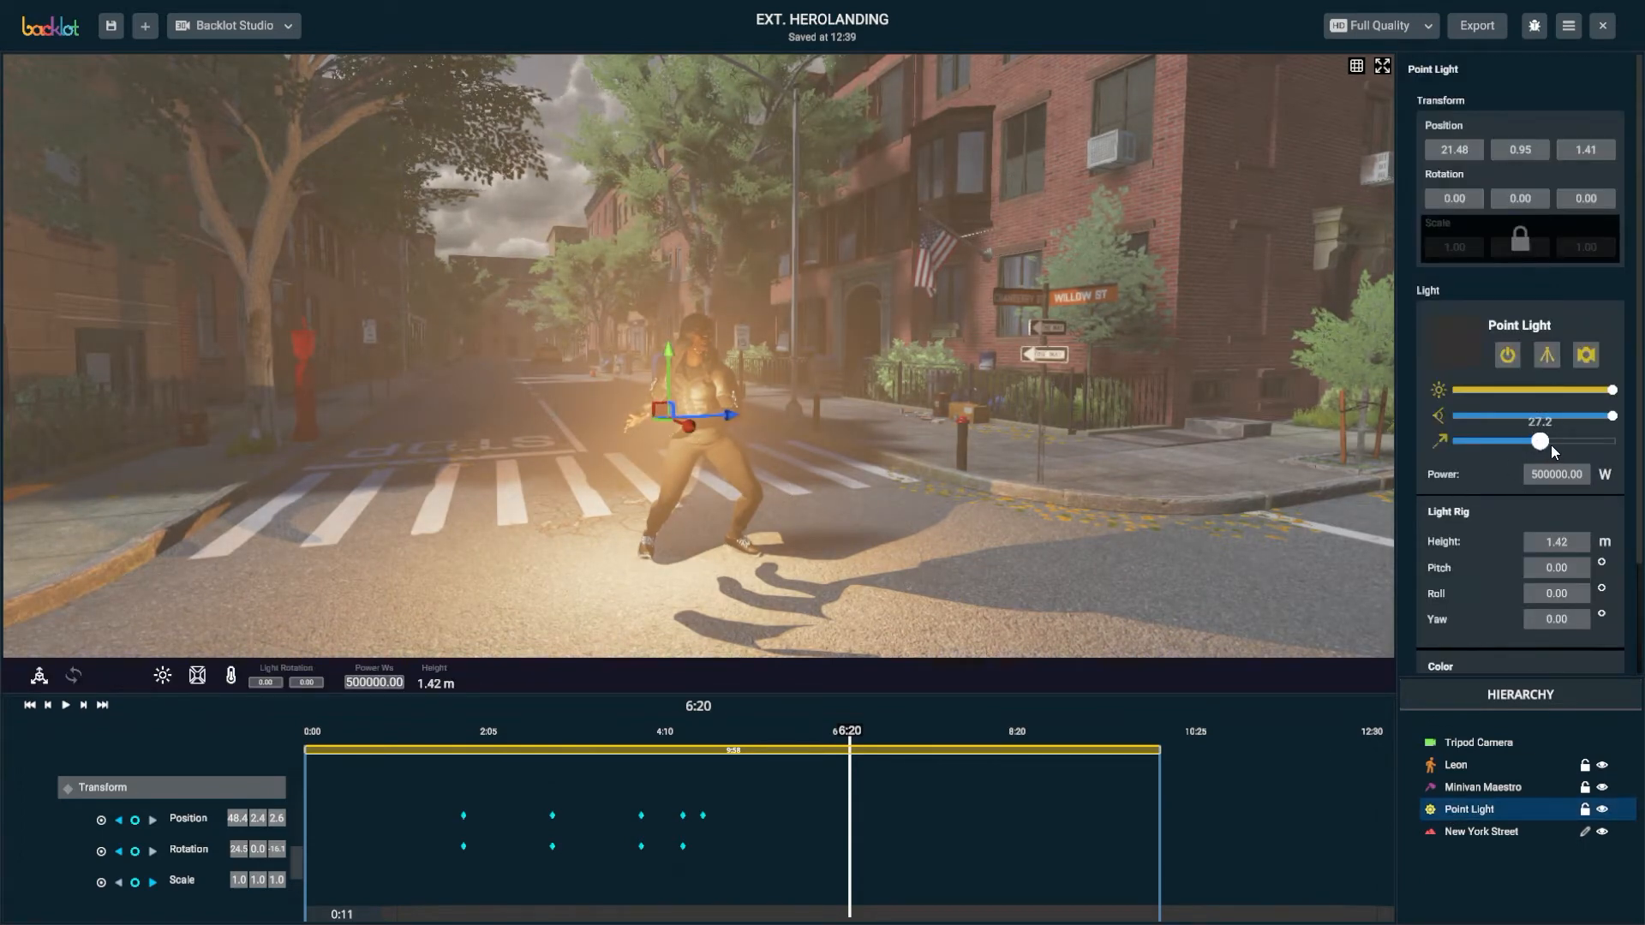
{"action": "left_click_drag", "start_coordinate": [1500, 450], "coordinate": [1459, 446]}
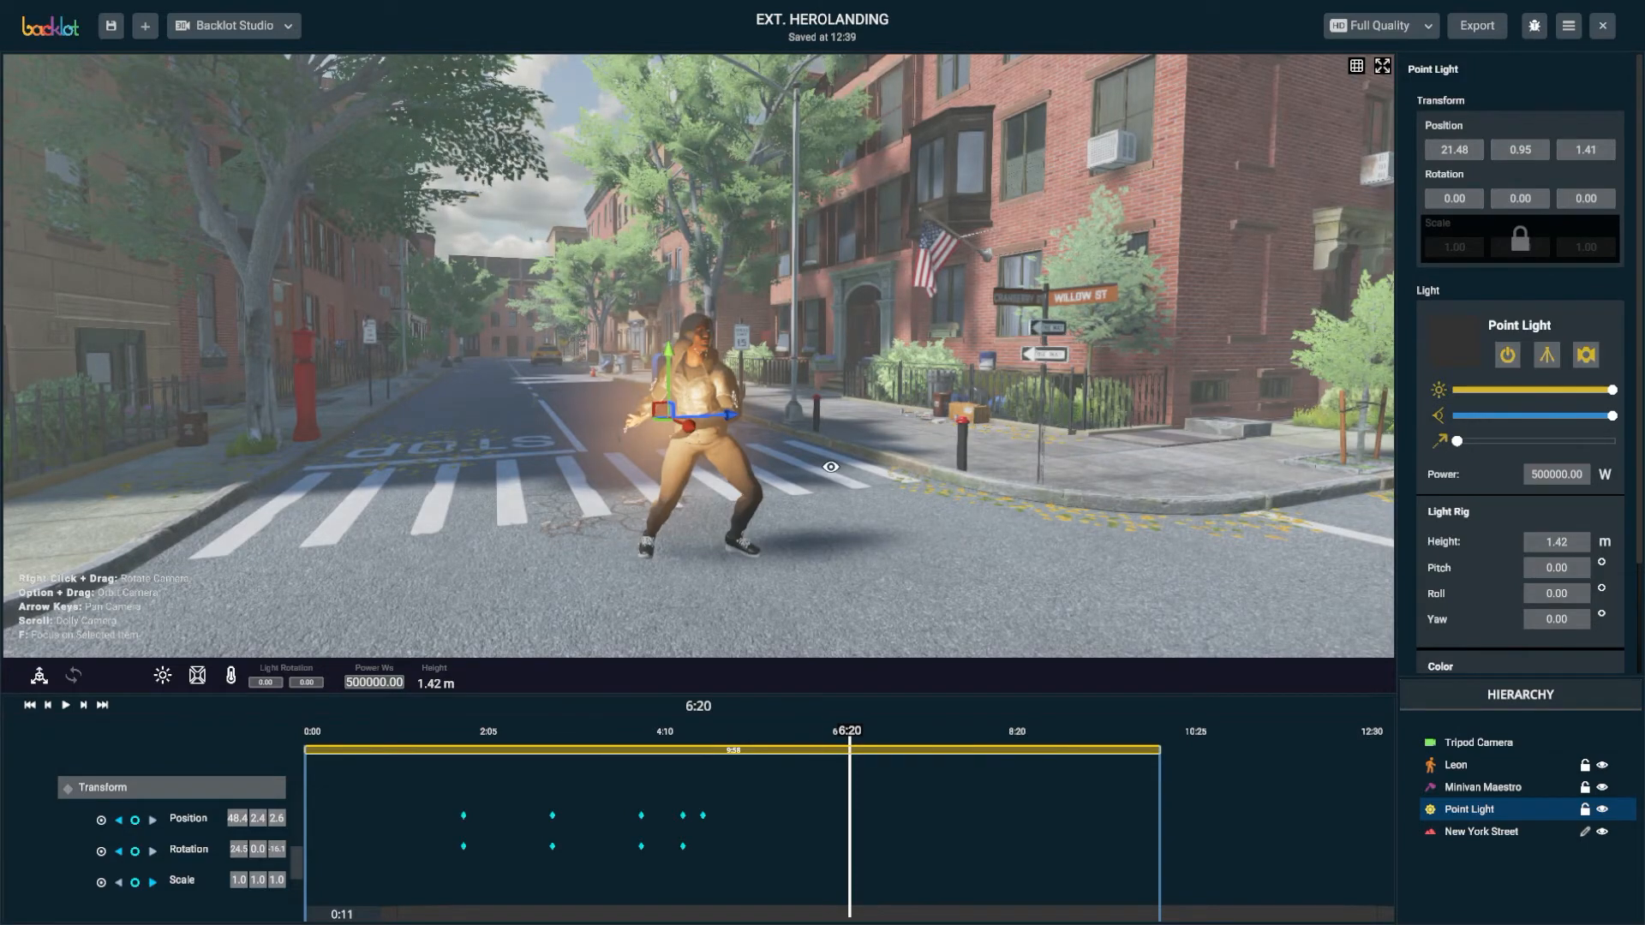
{"action": "mouse_move", "coordinate": [830, 466]}
{"action": "left_mouse_down", "text": "alt"}
{"action": "mouse_move", "coordinate": [802, 488]}
{"action": "mouse_move", "coordinate": [721, 454]}
{"action": "mouse_move", "coordinate": [843, 461]}
{"action": "left_mouse_up", "text": "alt"}
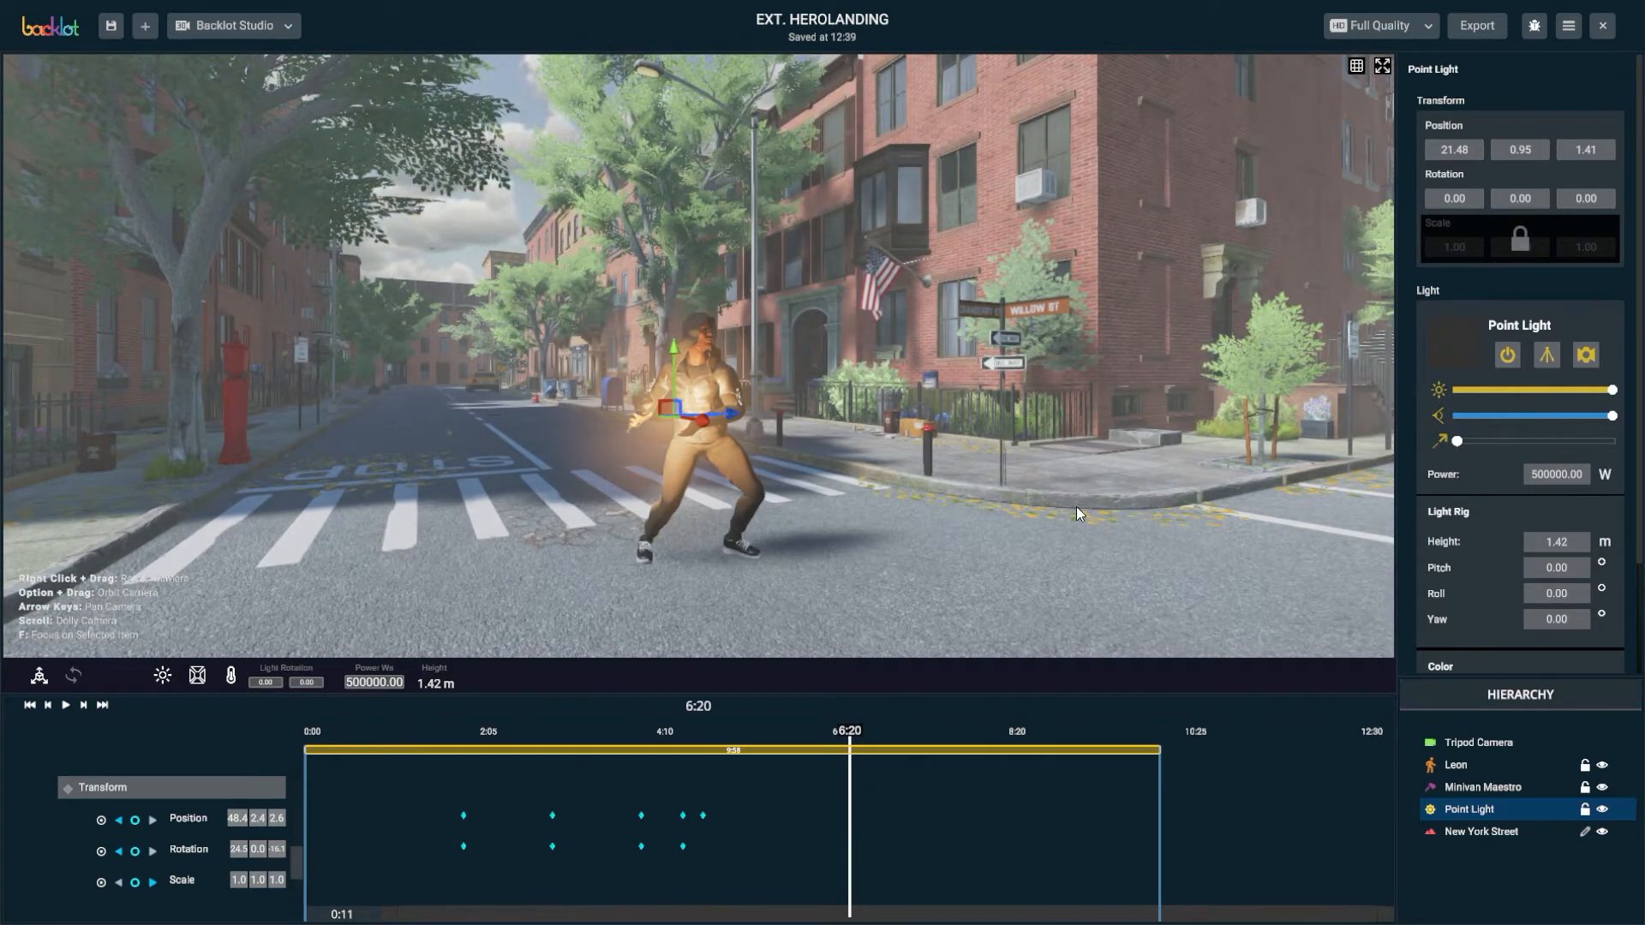
{"action": "mouse_move", "coordinate": [1456, 440]}
{"action": "left_mouse_down"}
{"action": "mouse_move", "coordinate": [1488, 443]}
{"action": "mouse_move", "coordinate": [1473, 442]}
{"action": "left_mouse_up"}
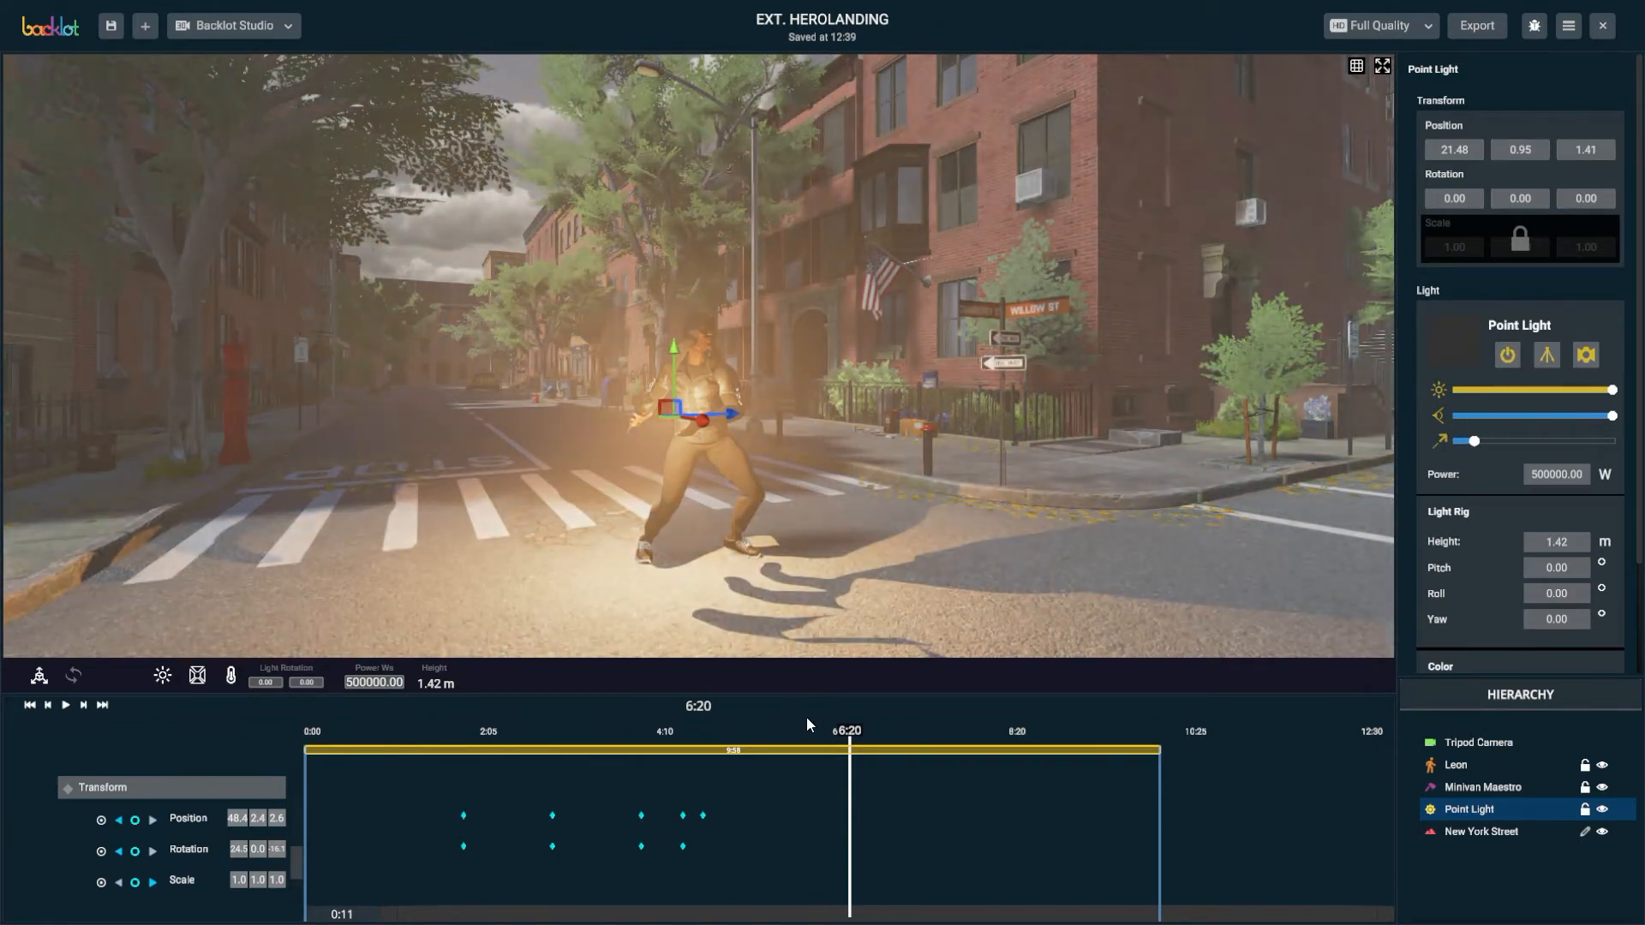
{"action": "left_click", "coordinate": [863, 732]}
{"action": "mouse_move", "coordinate": [866, 735]}
{"action": "left_mouse_down"}
{"action": "mouse_move", "coordinate": [892, 732]}
{"action": "mouse_move", "coordinate": [823, 737]}
{"action": "mouse_move", "coordinate": [855, 730]}
{"action": "left_mouse_up"}
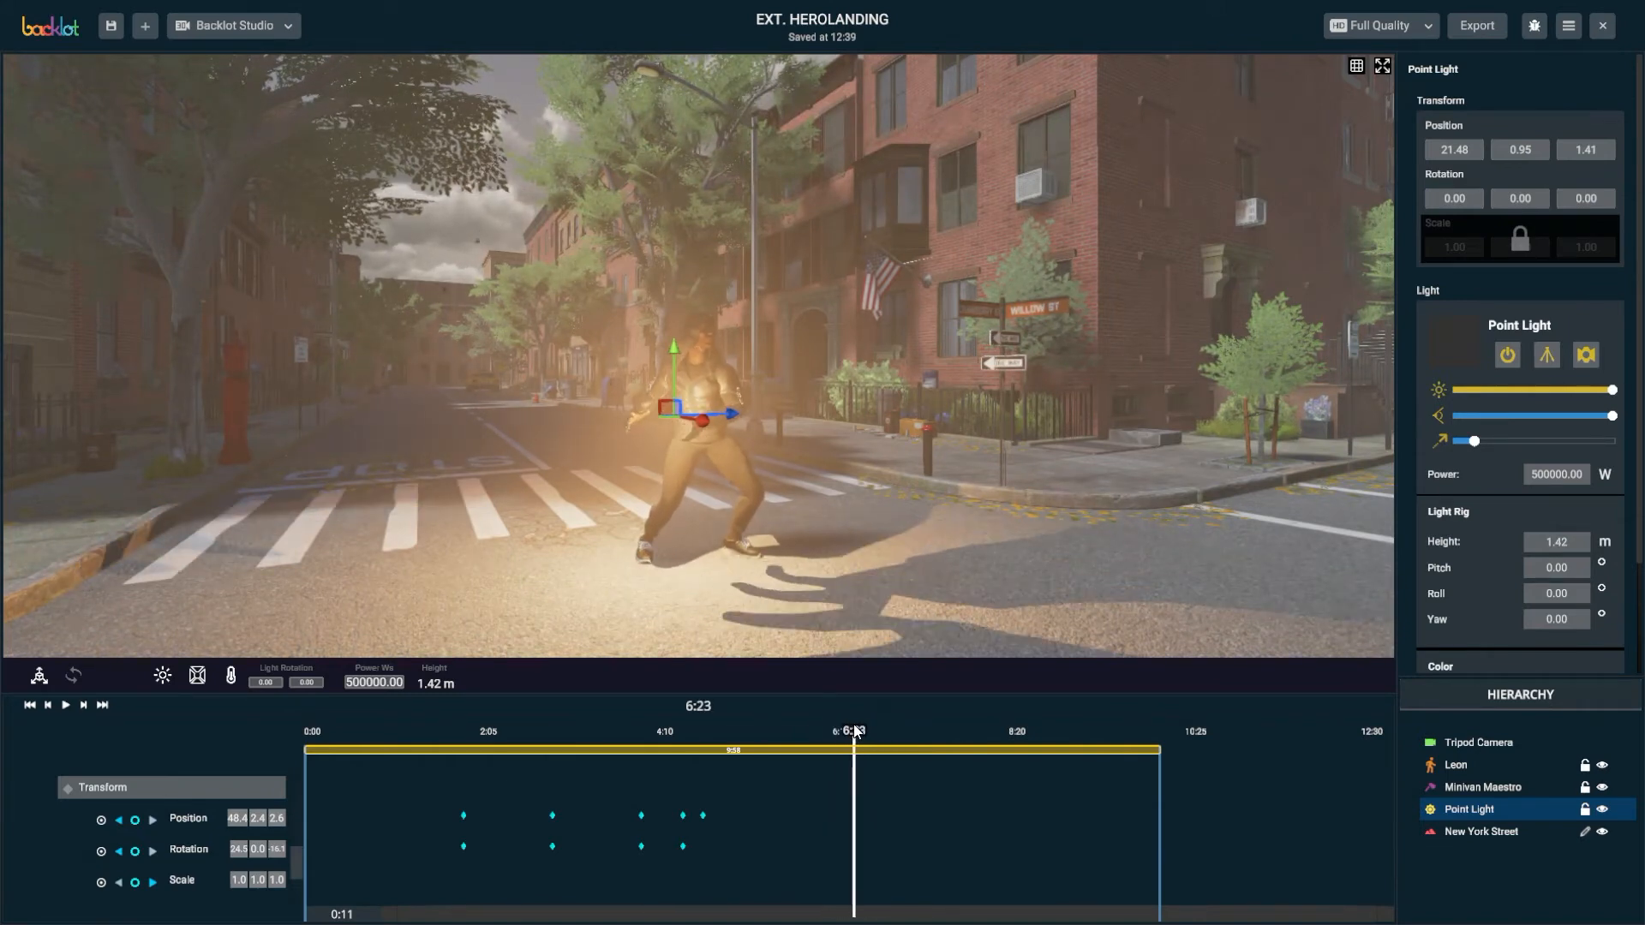
Set the point light's range to 0.5 and scrub to 6:45 to check the glow around the hands
{"action": "left_click_drag", "start_coordinate": [1477, 441], "coordinate": [1459, 445]}
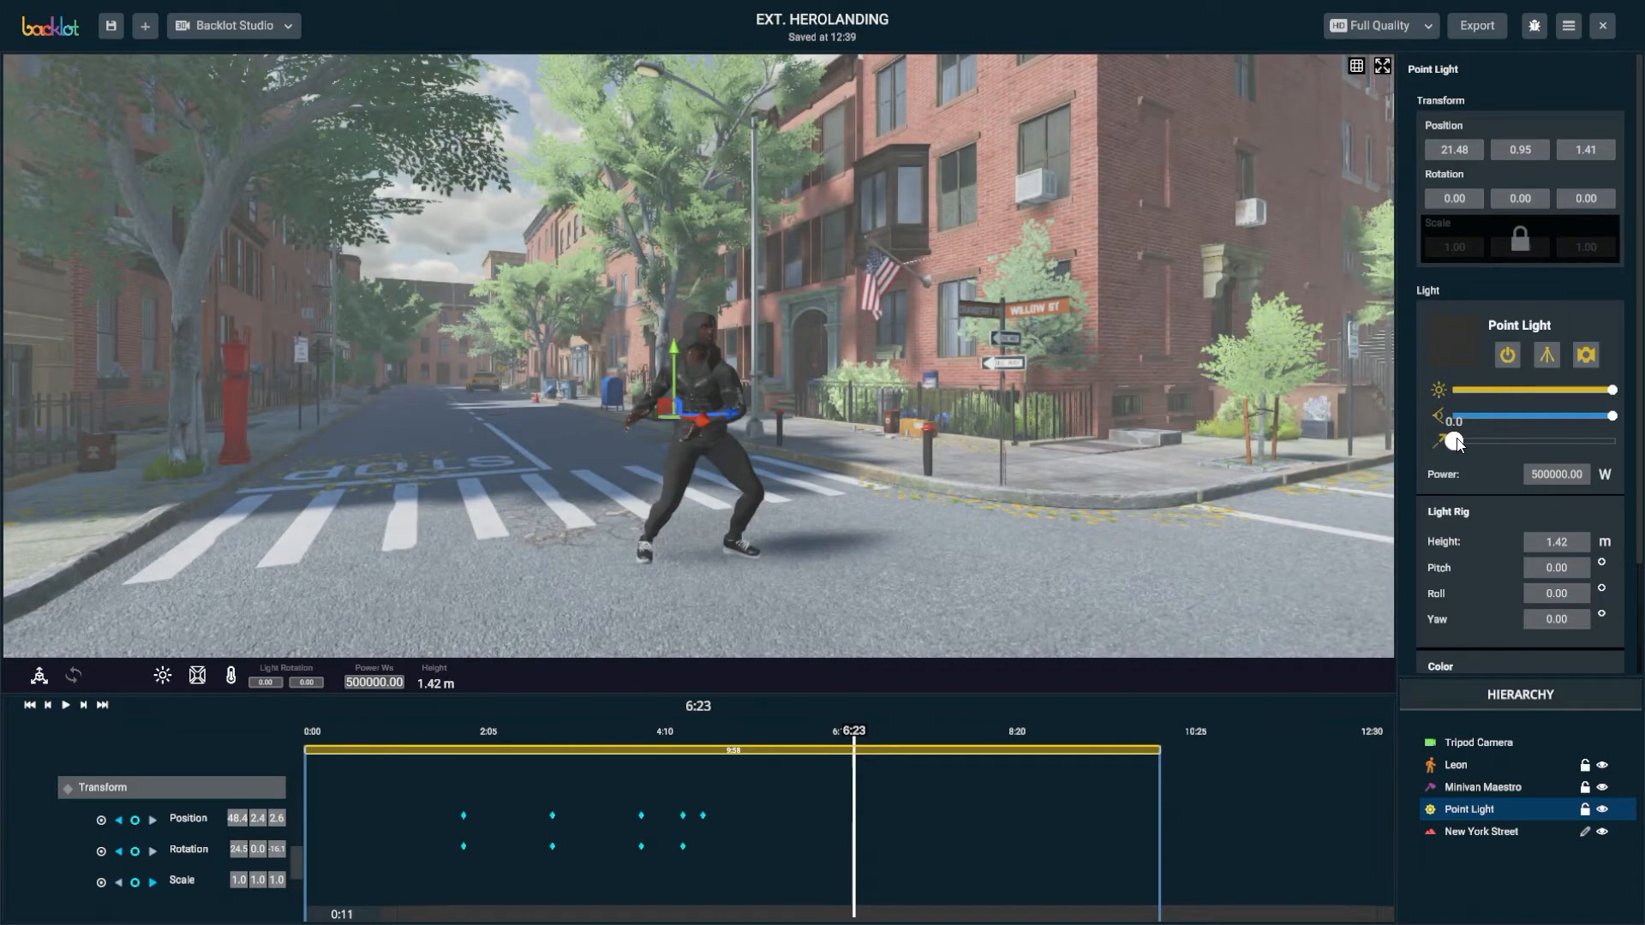
{"action": "mouse_move", "coordinate": [1452, 437]}
{"action": "left_click_drag", "start_coordinate": [1459, 443], "coordinate": [1462, 444]}
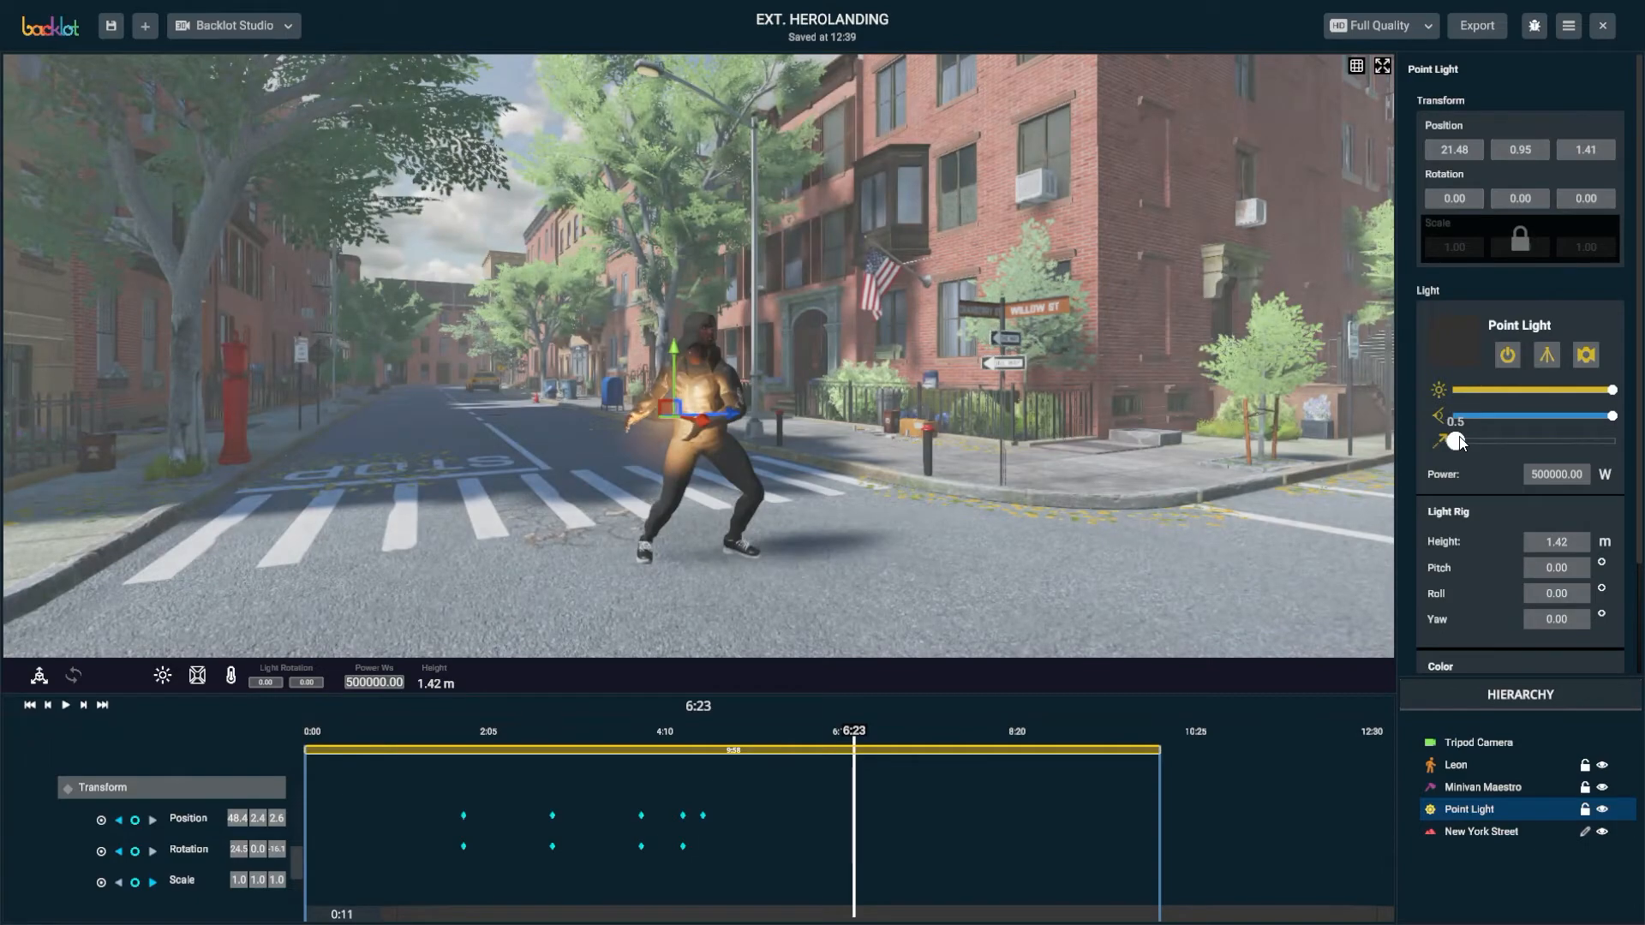
{"action": "left_click_drag", "start_coordinate": [765, 429], "coordinate": [860, 423], "text": "alt"}
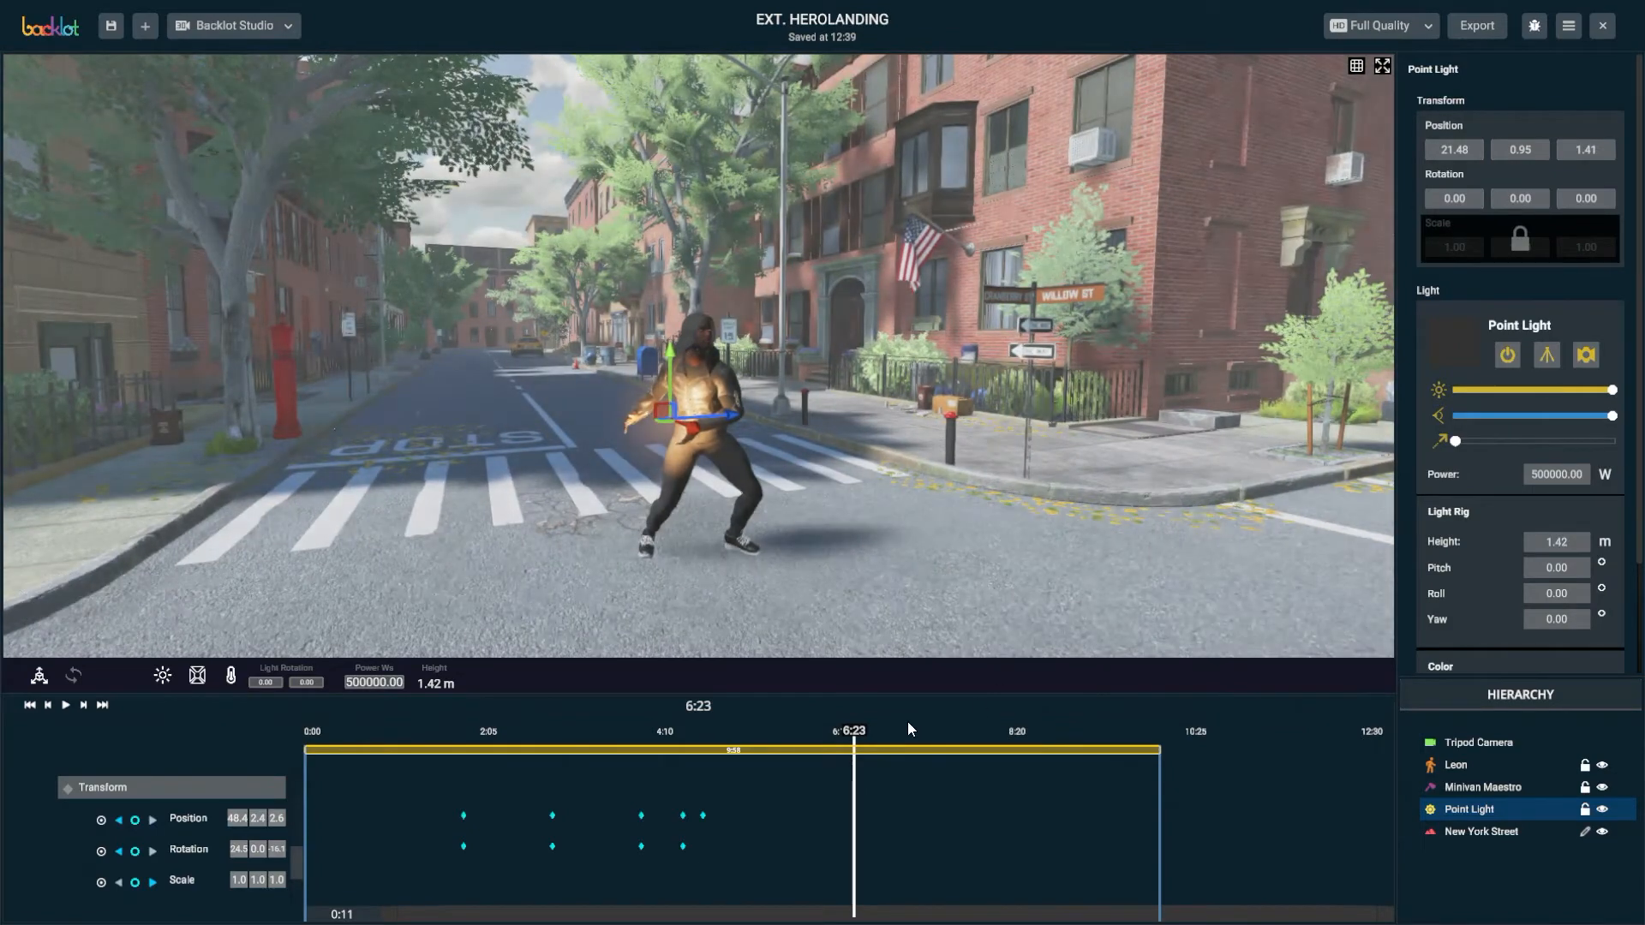
{"action": "left_click_drag", "start_coordinate": [847, 750], "coordinate": [886, 763]}
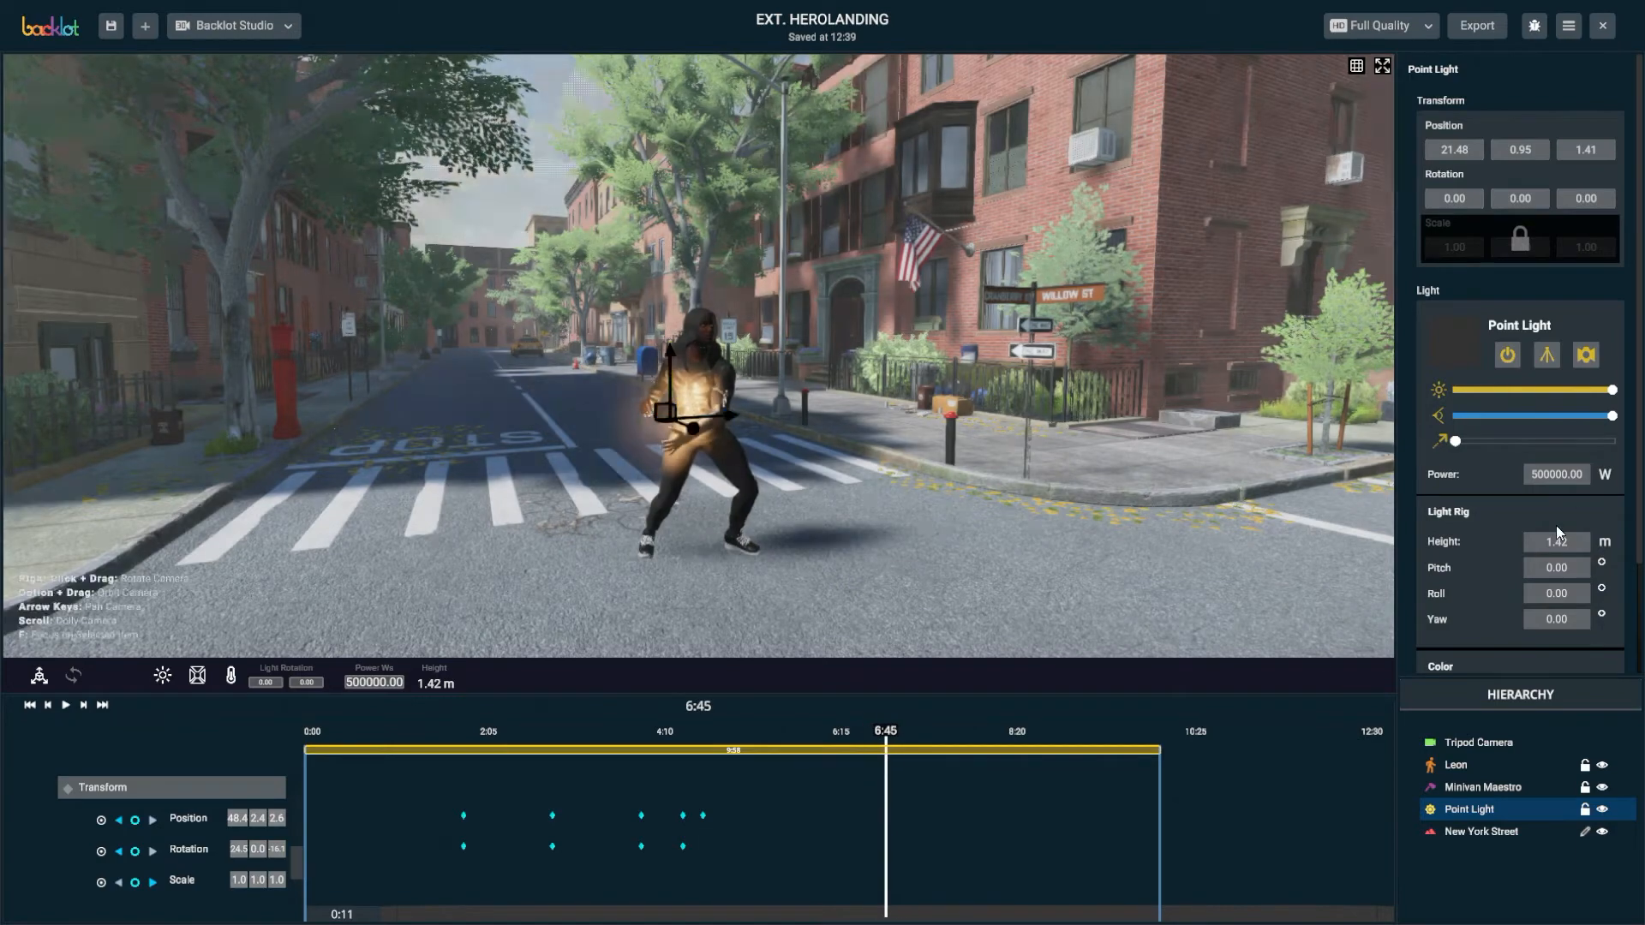
Increase the point light's power to 5000000 W, trying 50000000 W and undoing that last increase
{"action": "left_click", "coordinate": [1554, 475]}
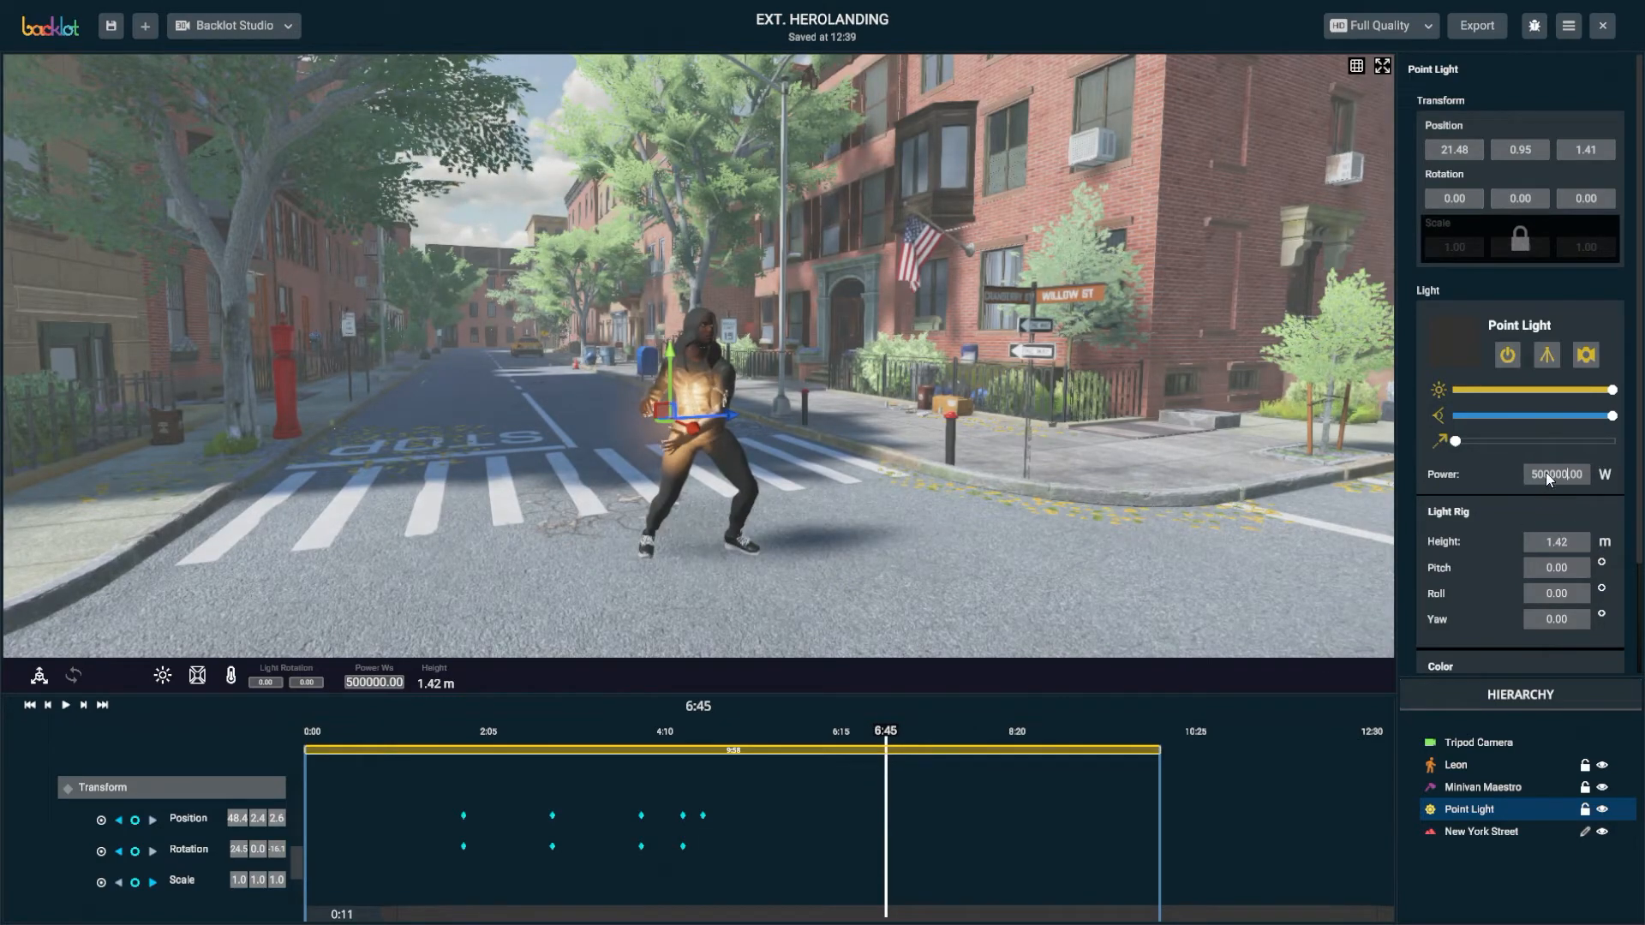
{"action": "type", "text": "0"}
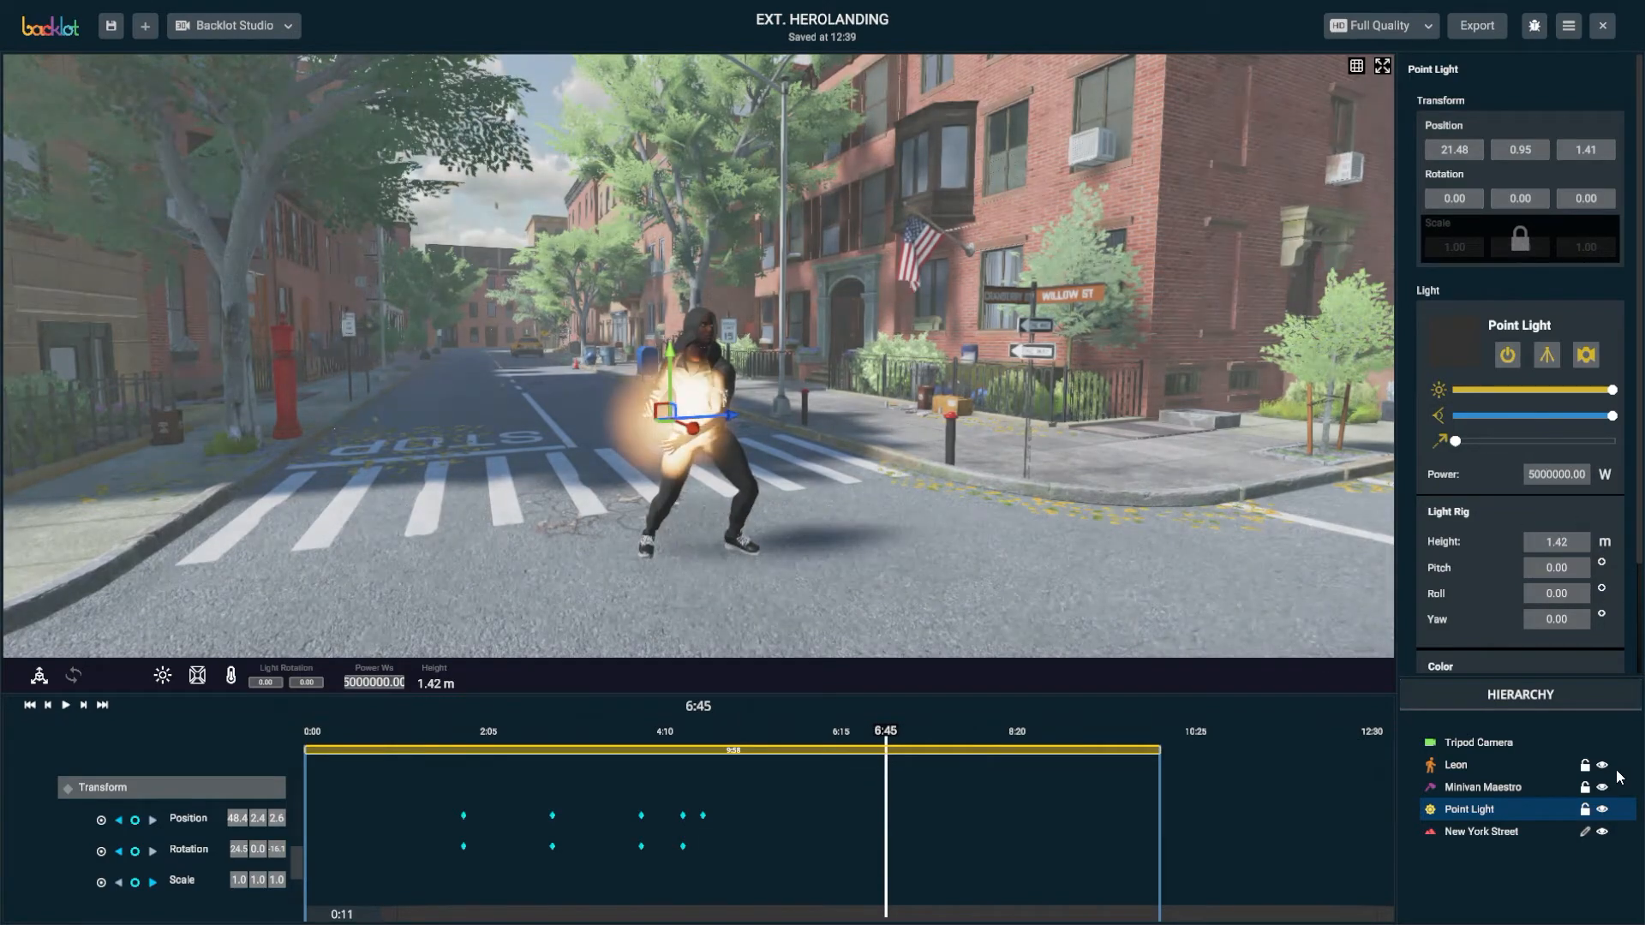
{"action": "type", "text": "0"}
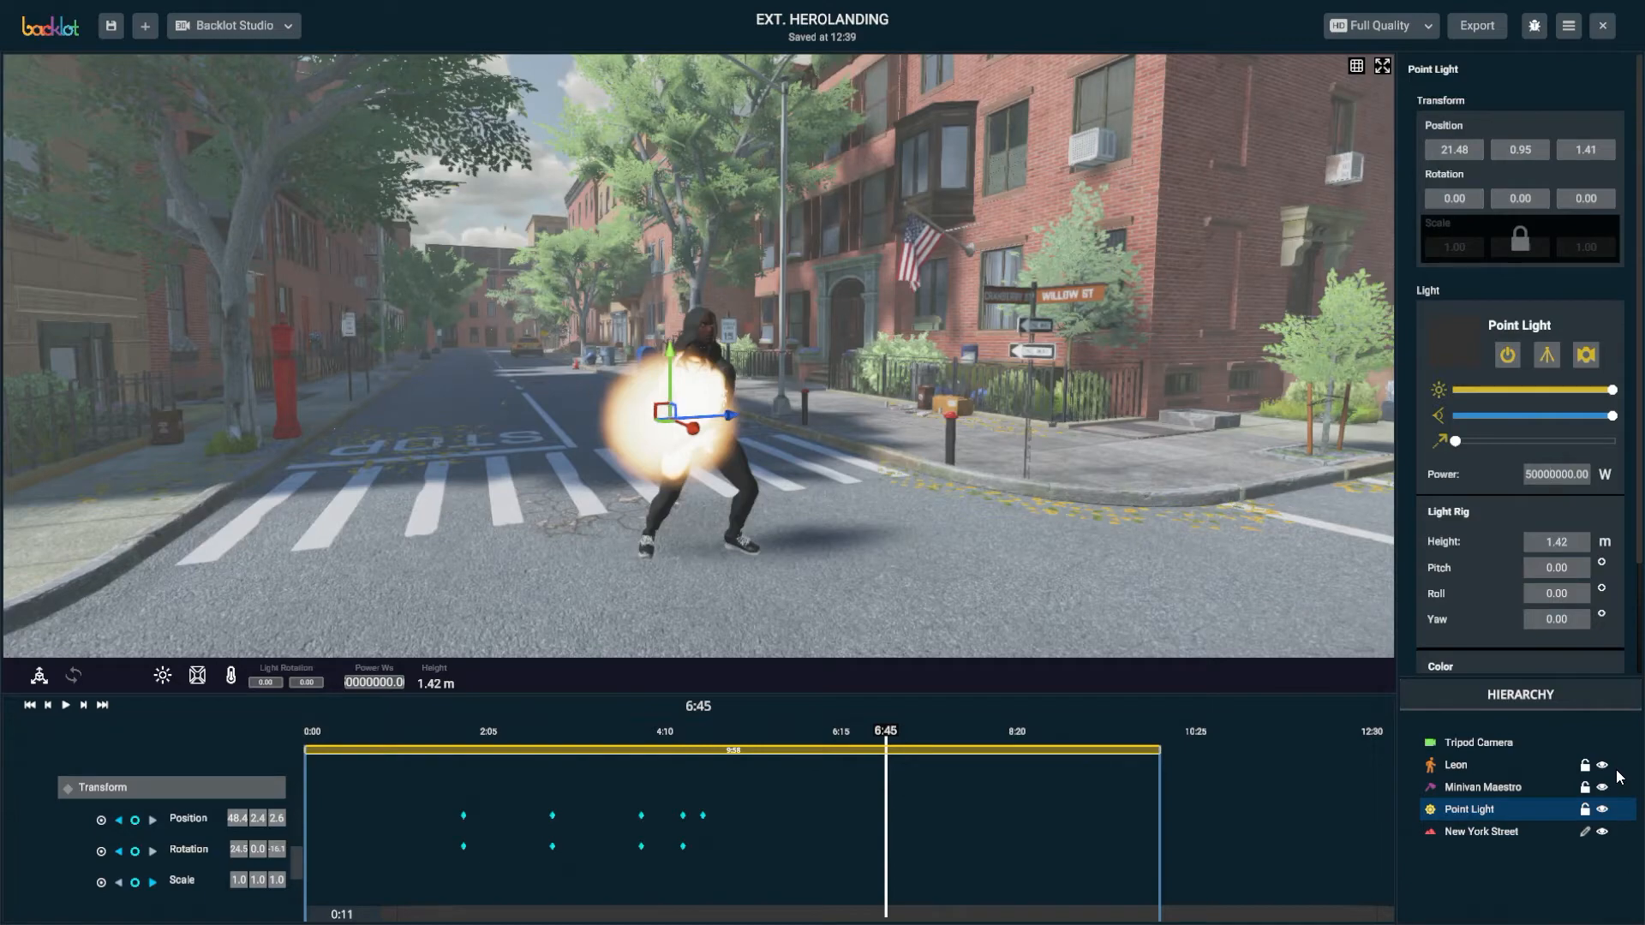
{"action": "key", "text": "ctrl+z"}
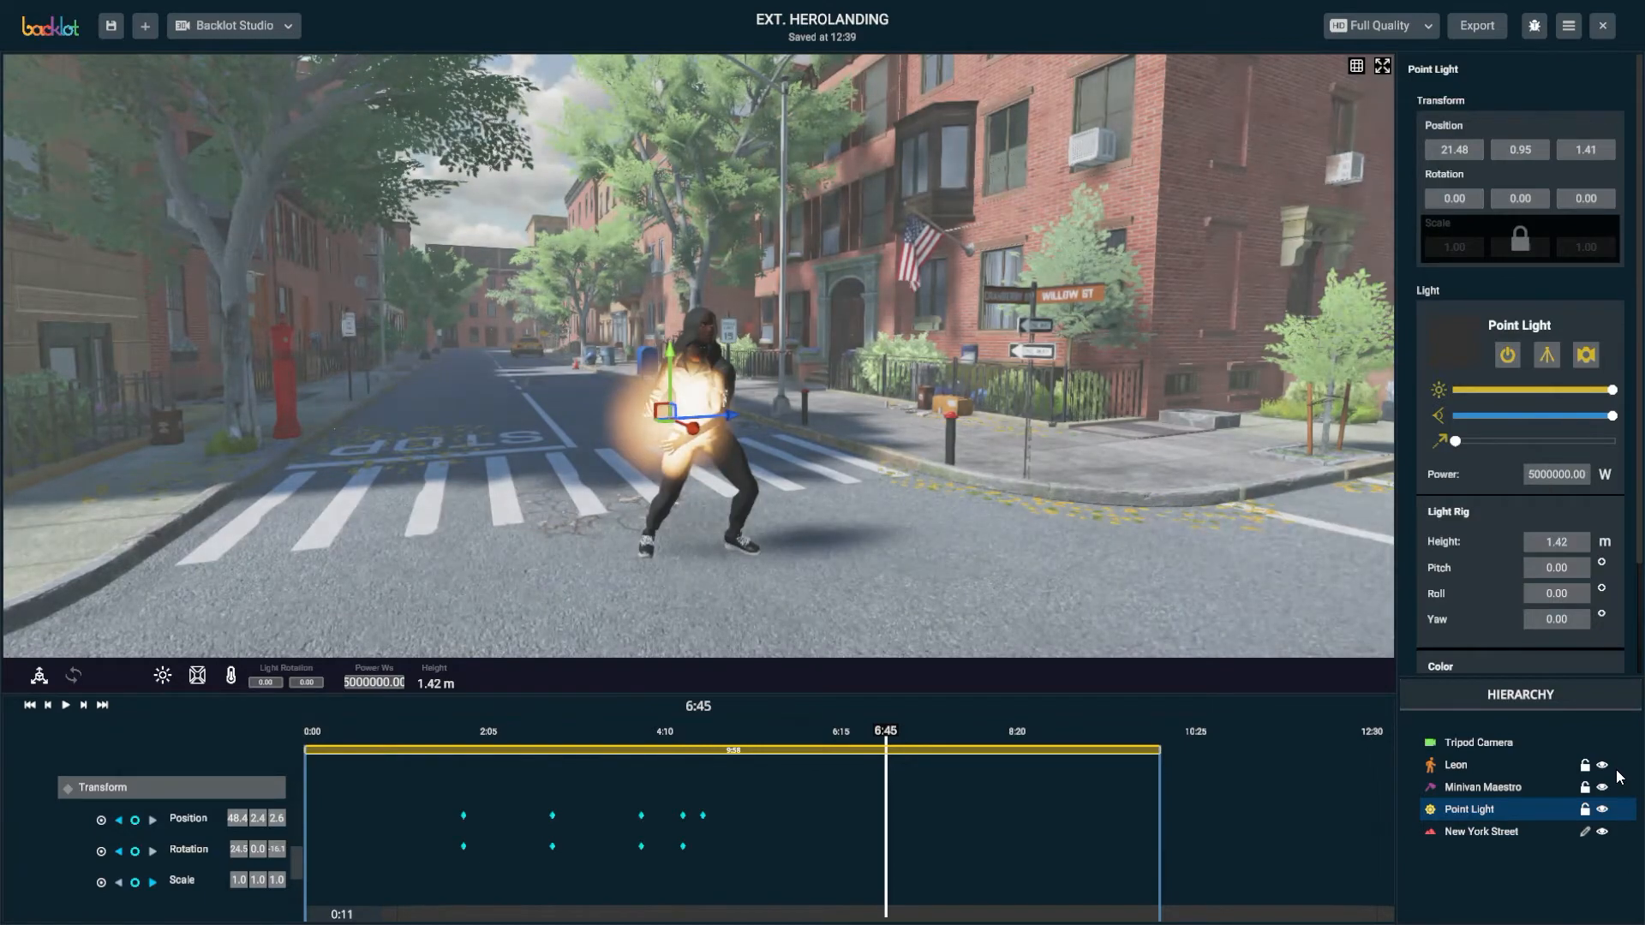
Keyframe the point light's range at 0.2 at 6:05 on the timeline
{"action": "left_click_drag", "start_coordinate": [888, 738], "coordinate": [826, 739]}
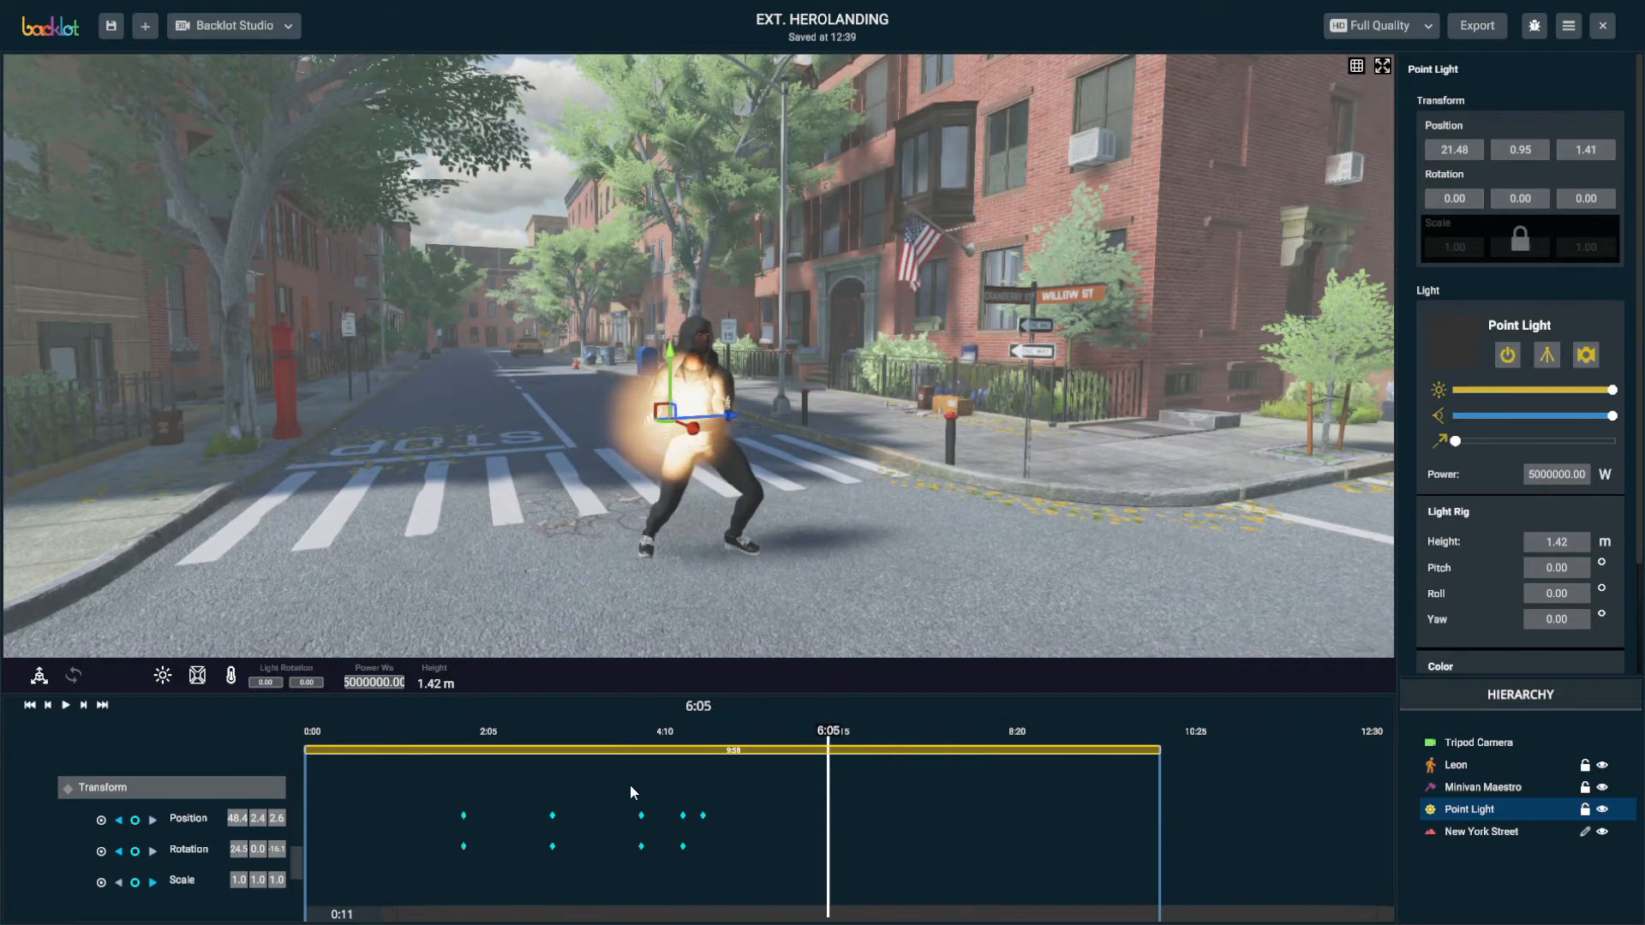
{"action": "scroll", "coordinate": [185, 809], "scroll_direction": "down", "scroll_amount": 3}
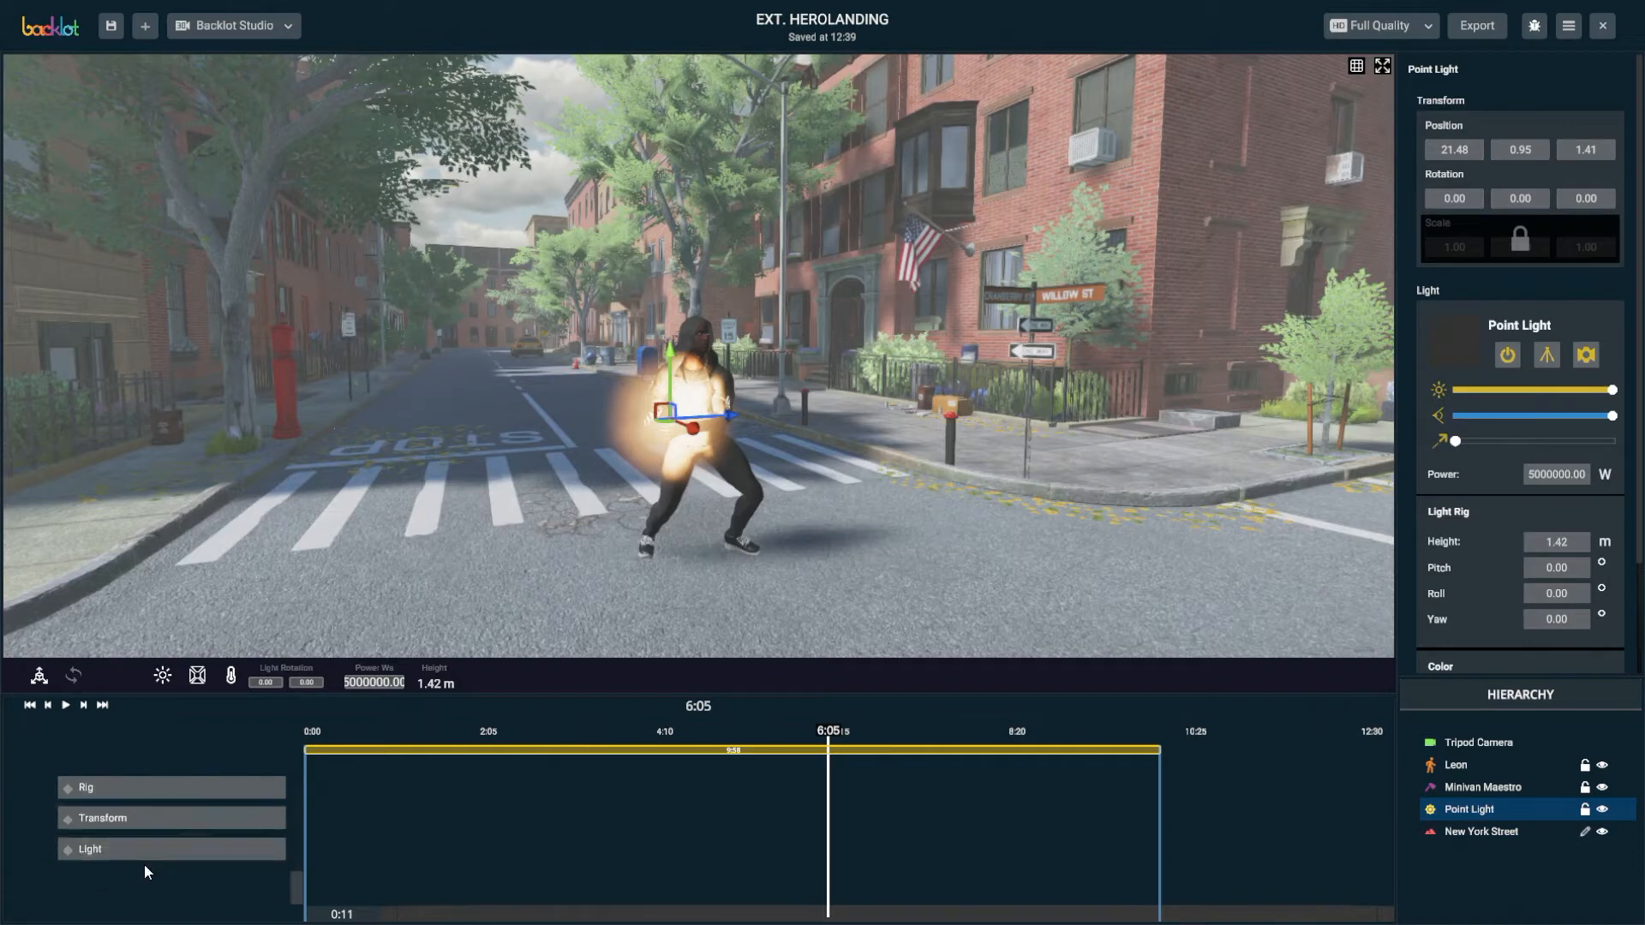
{"action": "scroll", "coordinate": [160, 848], "scroll_direction": "up", "scroll_amount": 2}
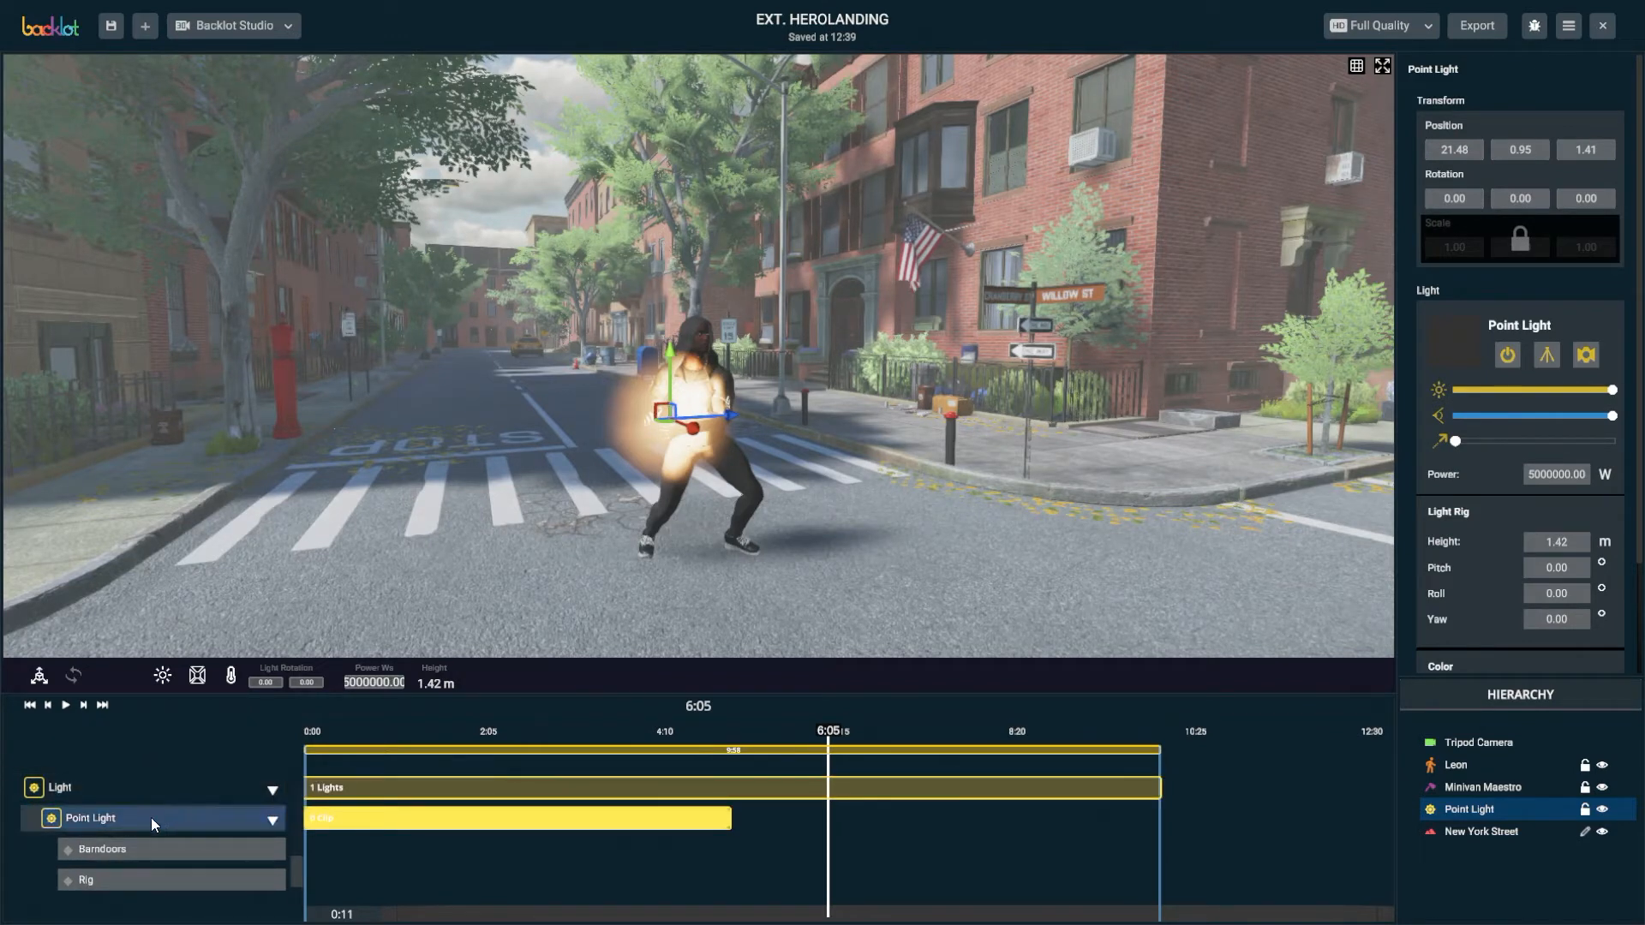
{"action": "scroll", "coordinate": [159, 848], "scroll_direction": "down", "scroll_amount": 1}
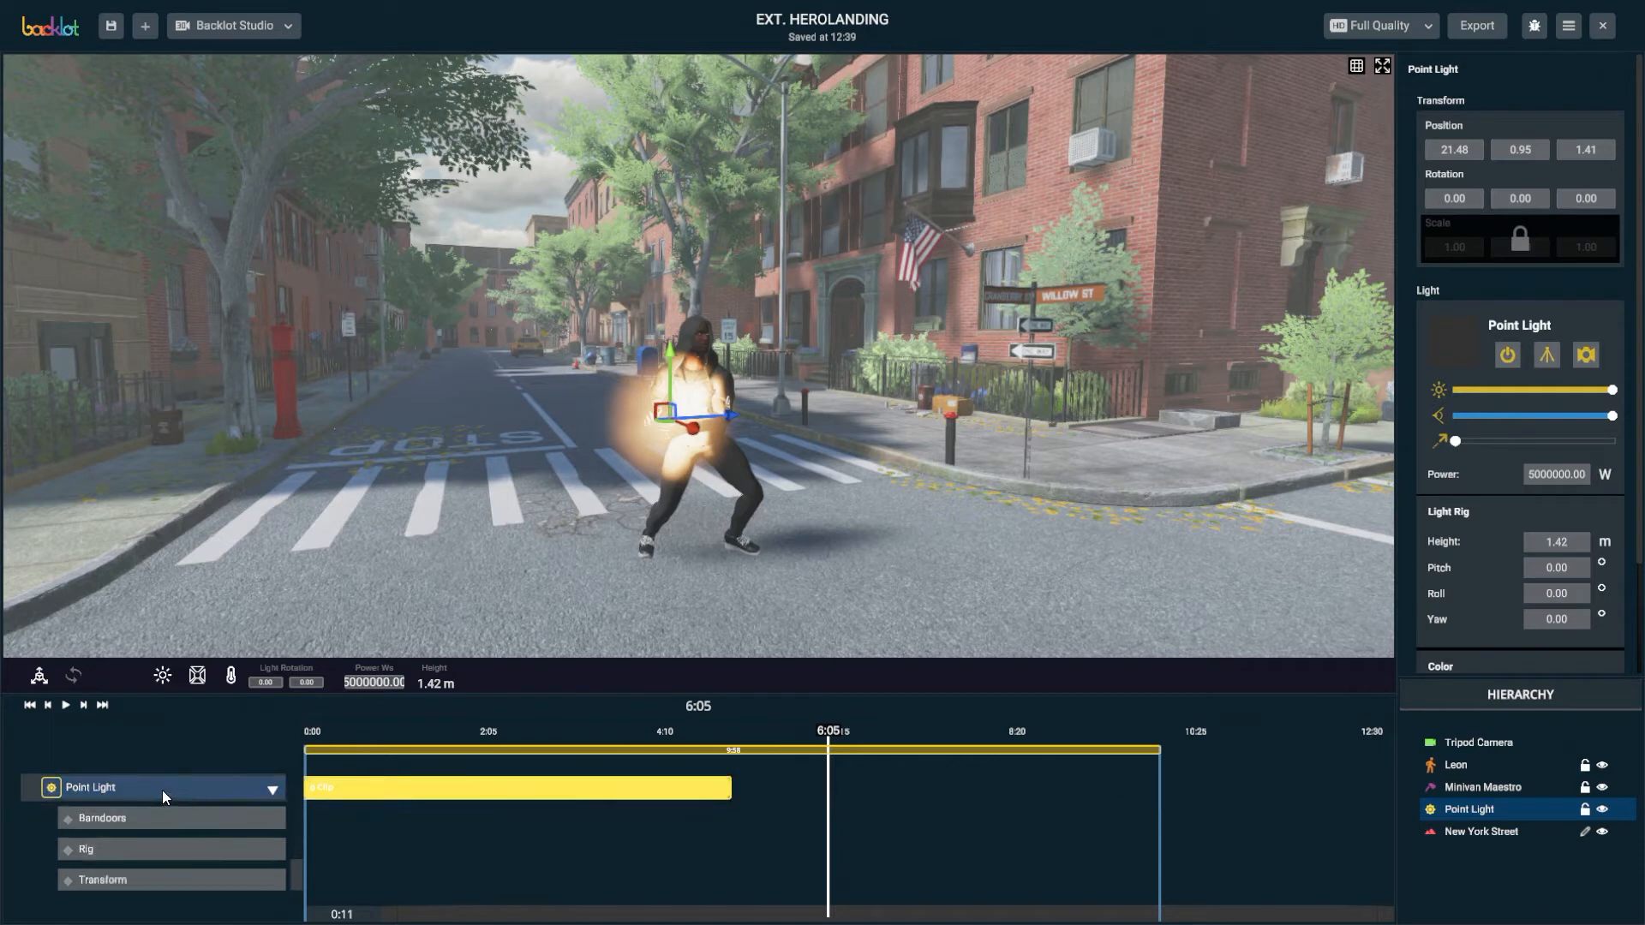
{"action": "scroll", "coordinate": [162, 790], "scroll_direction": "down", "scroll_amount": 1}
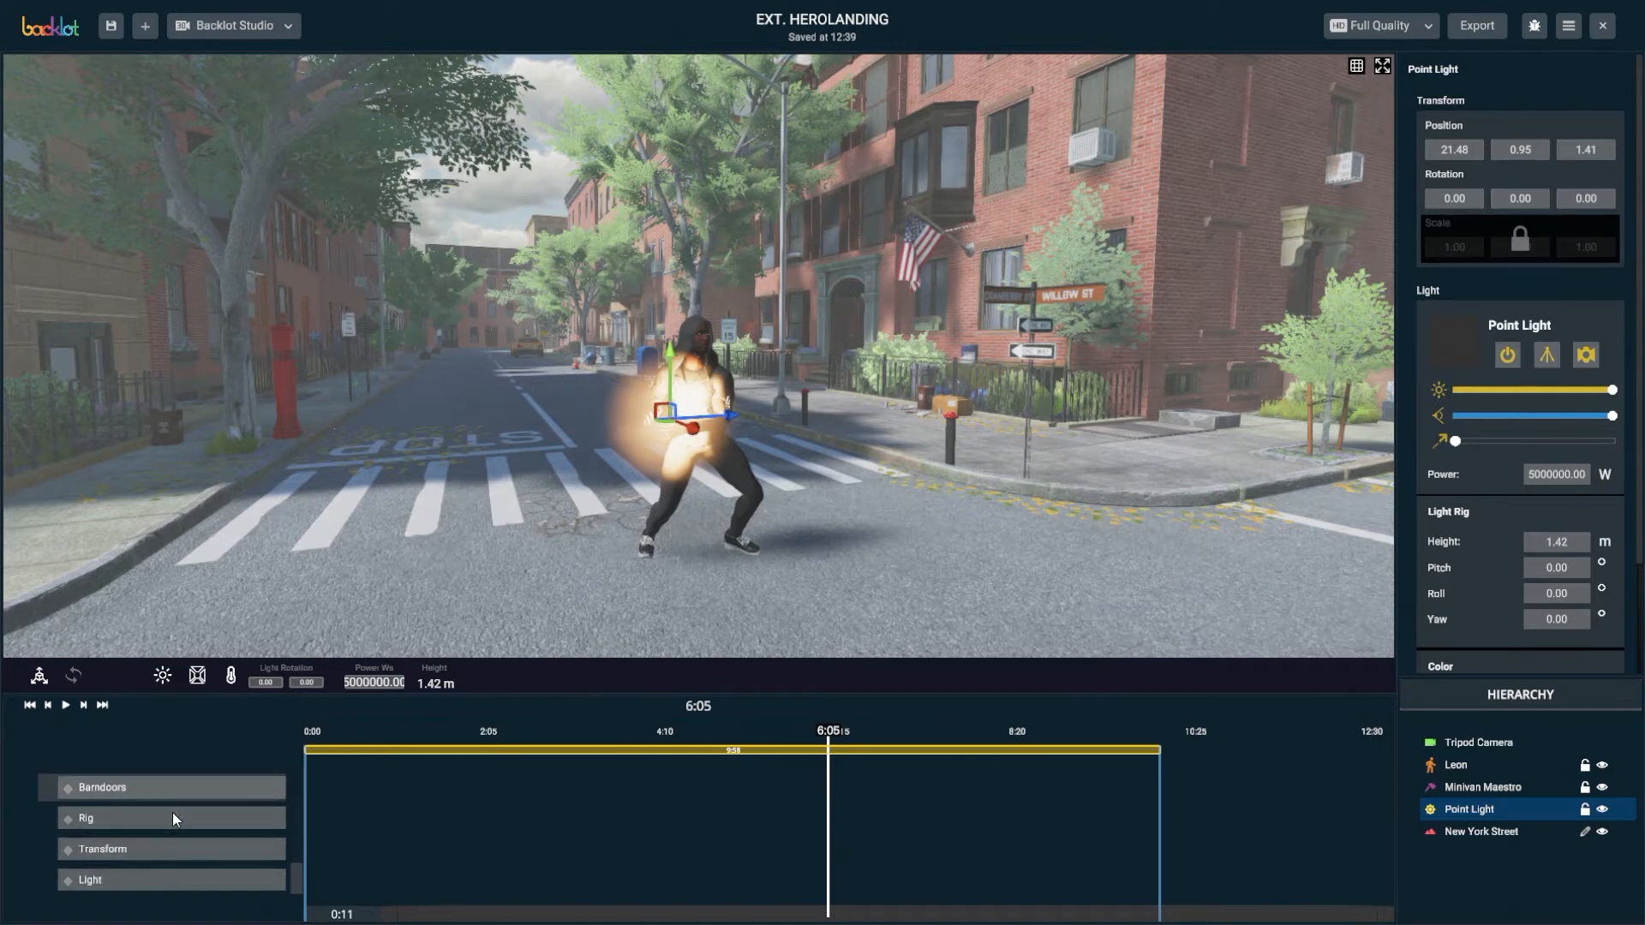
{"action": "scroll", "coordinate": [166, 842], "scroll_direction": "down", "scroll_amount": 3}
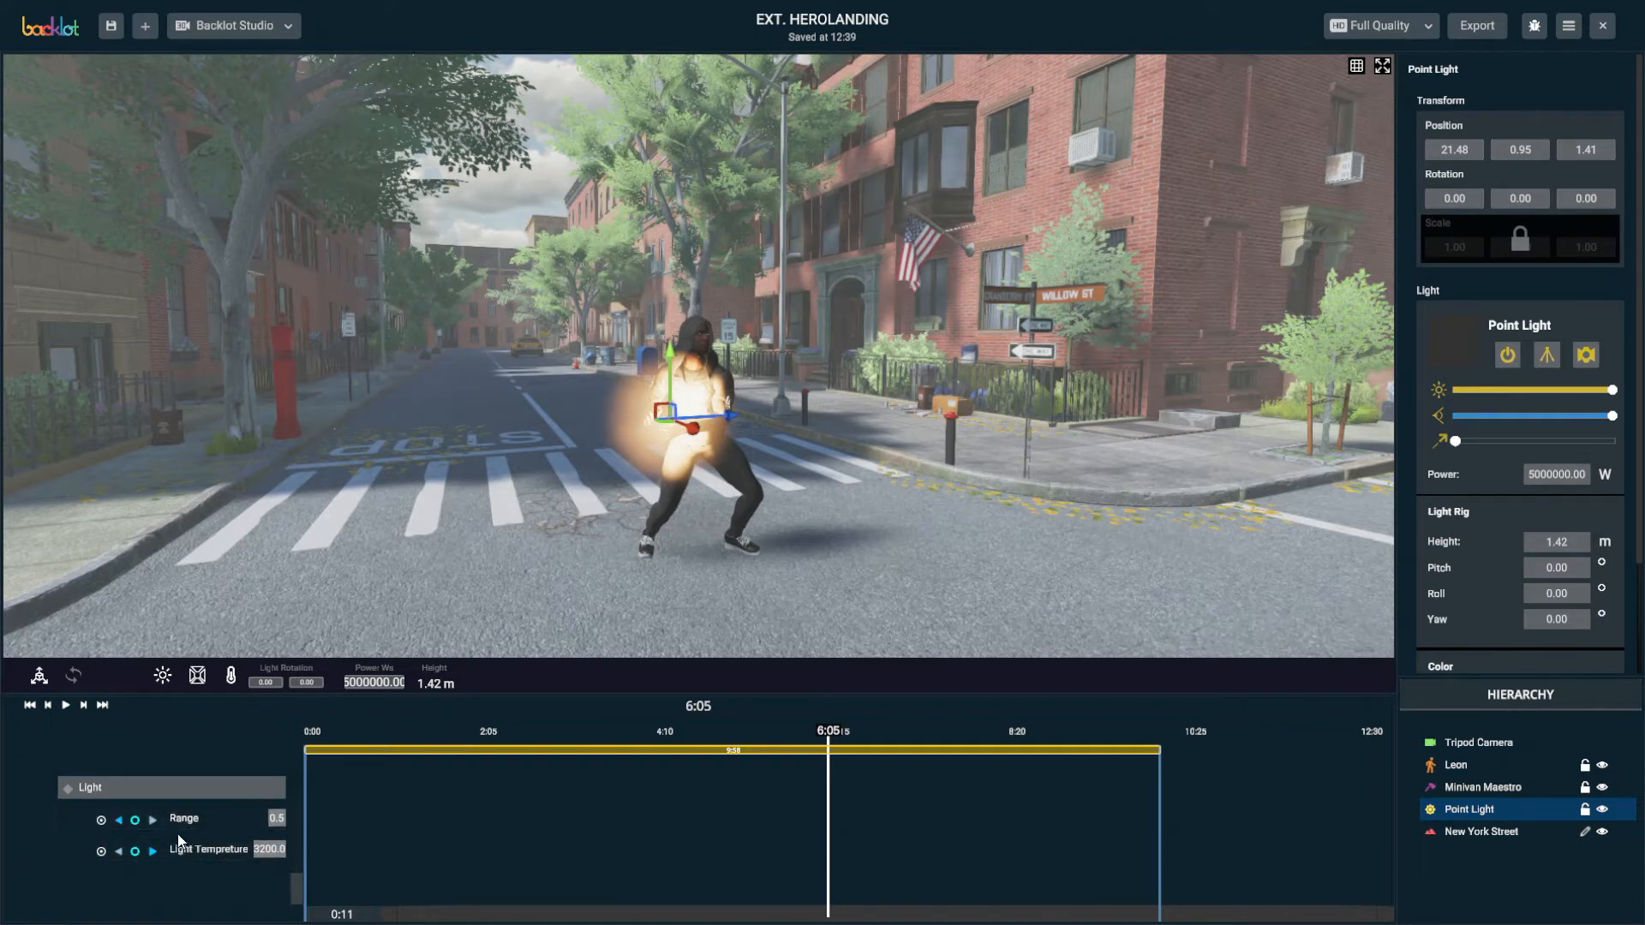
{"action": "left_click", "coordinate": [275, 824]}
{"action": "type", "text": "0.2"}
{"action": "key", "text": "Return"}
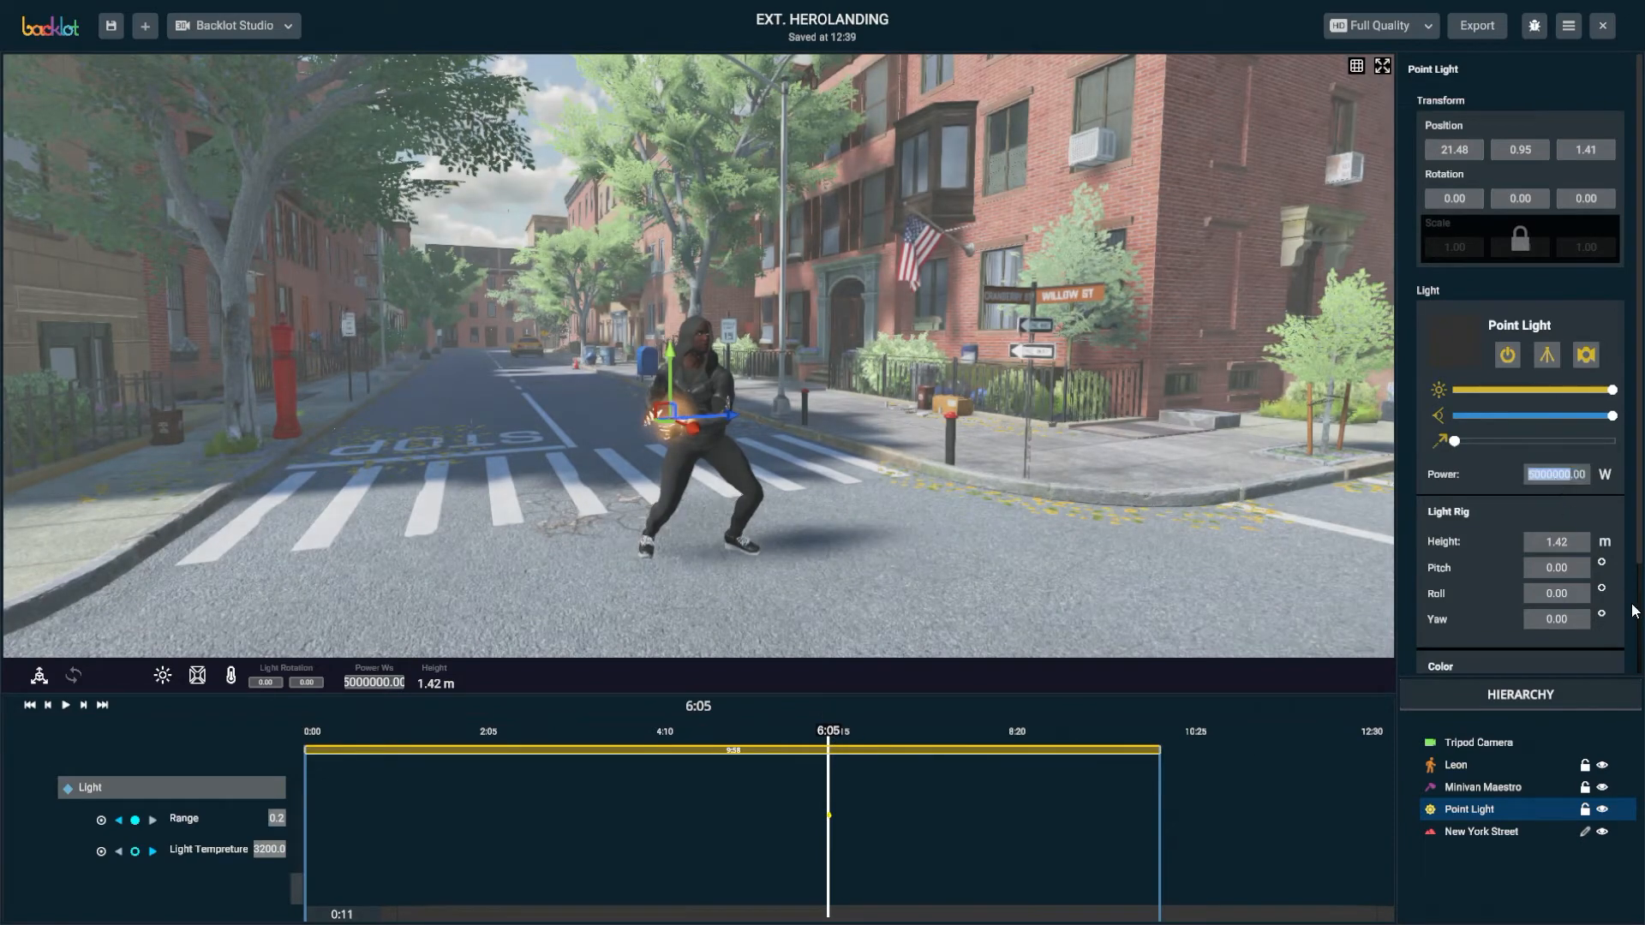
Set the point light's power to 50000000 W
{"action": "key", "text": "Left"}
{"action": "key", "text": "Right"}
{"action": "type", "text": "0"}
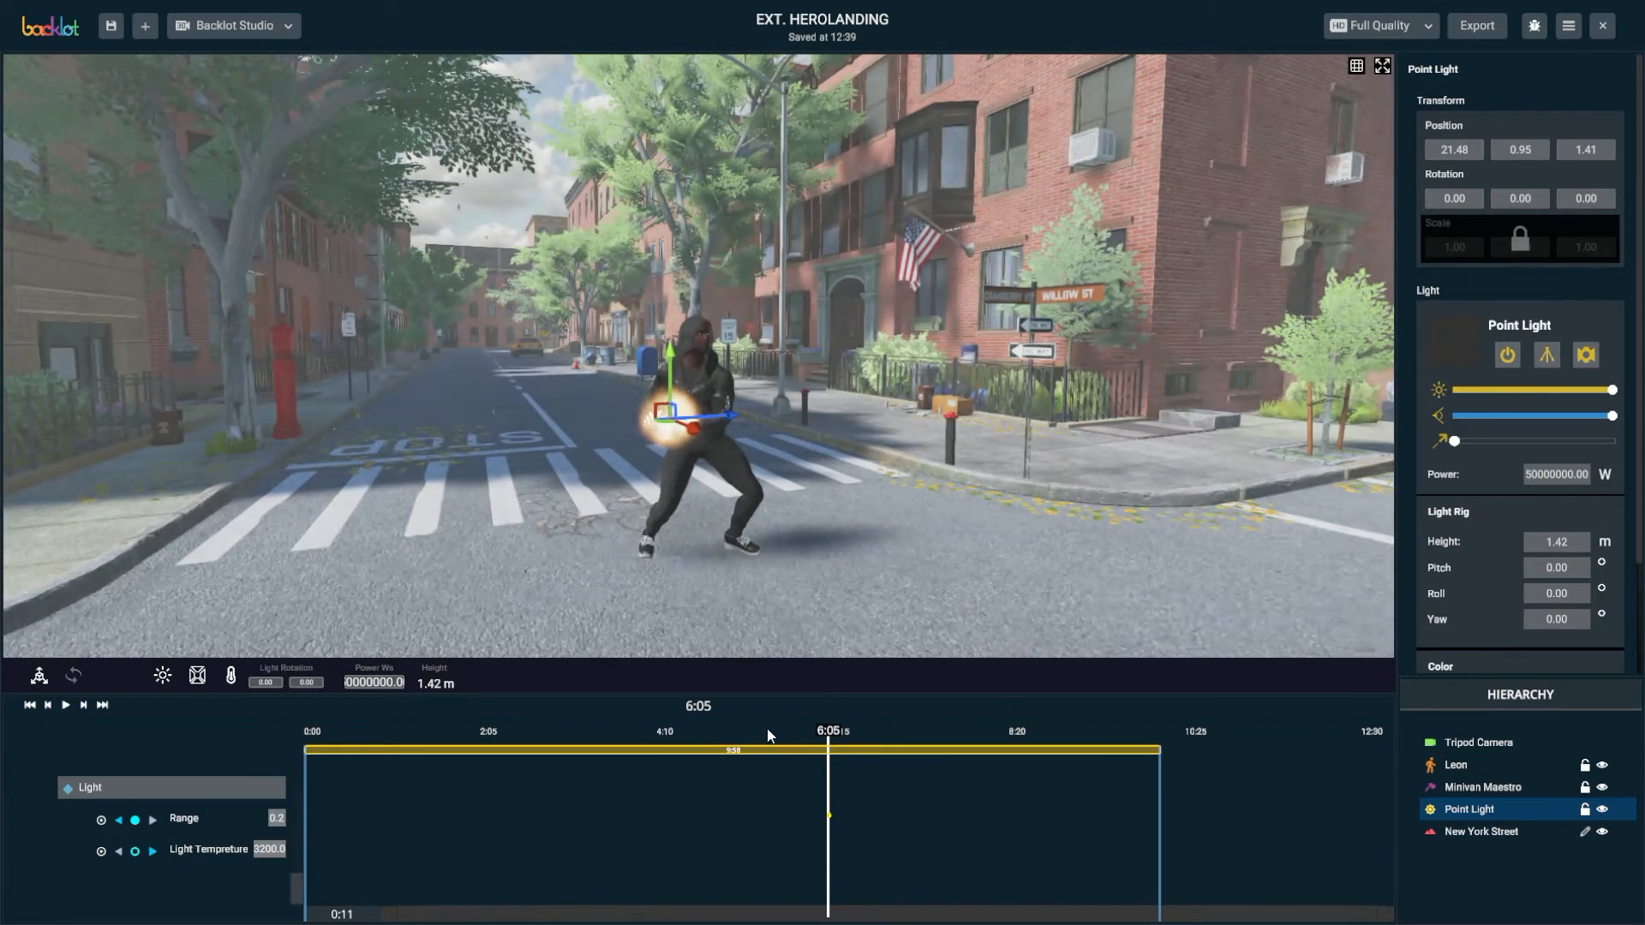
Keyframe the point light's position and rotation at 6:05
{"action": "scroll", "coordinate": [181, 846], "scroll_direction": "up", "scroll_amount": 3}
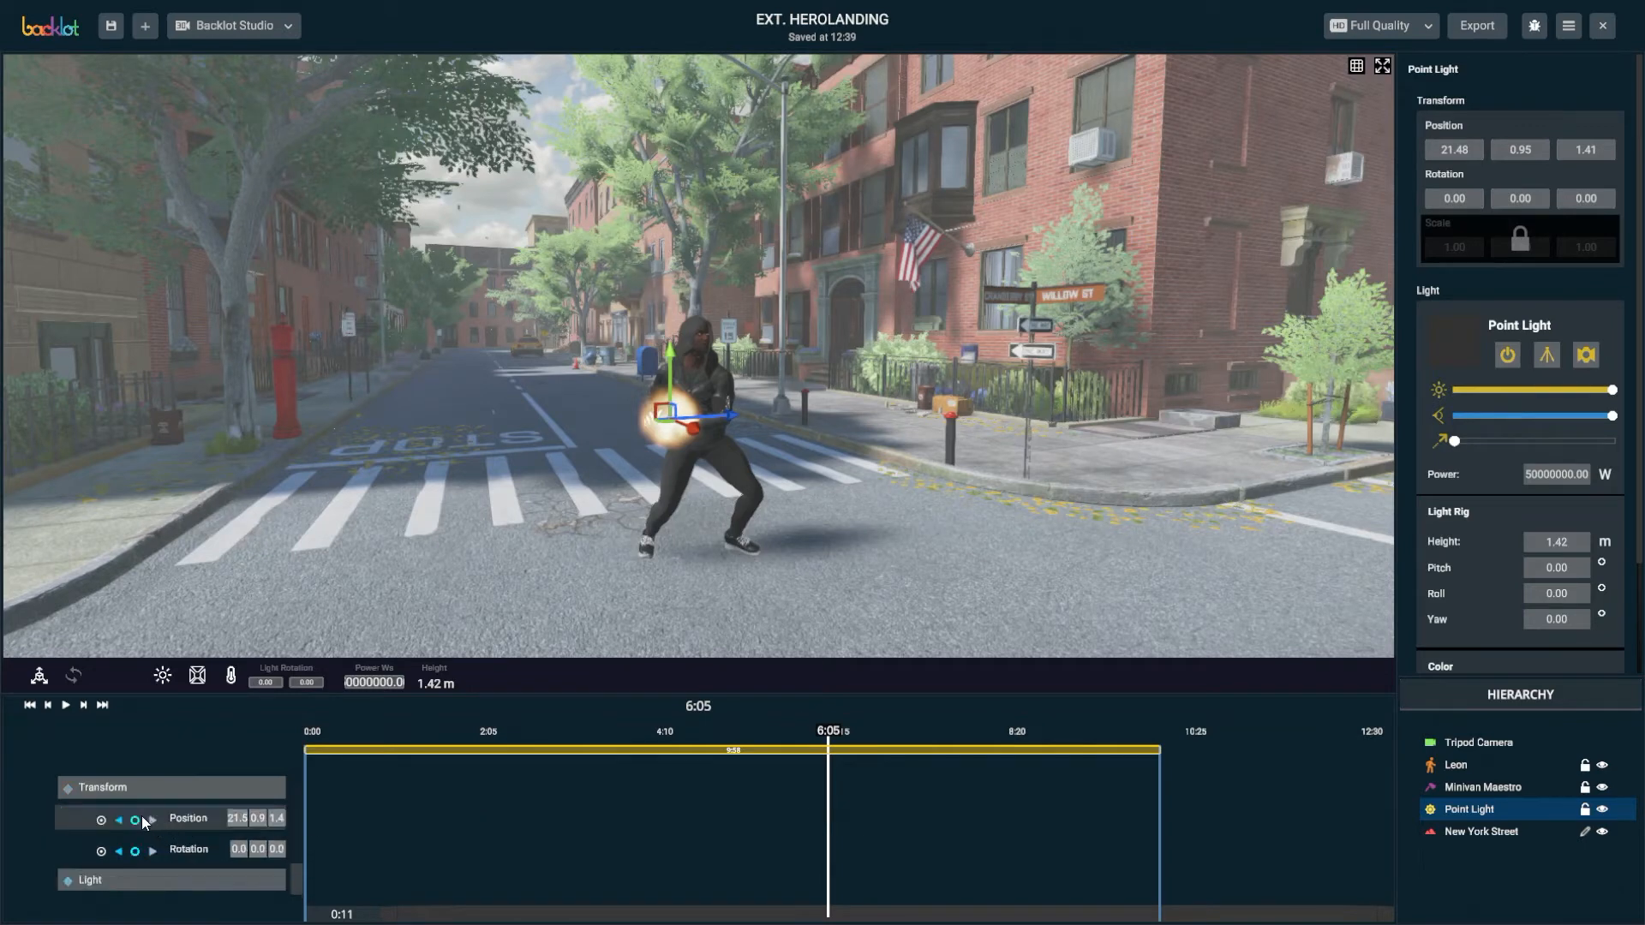
{"action": "left_click", "coordinate": [69, 789]}
{"action": "left_click", "coordinate": [186, 789]}
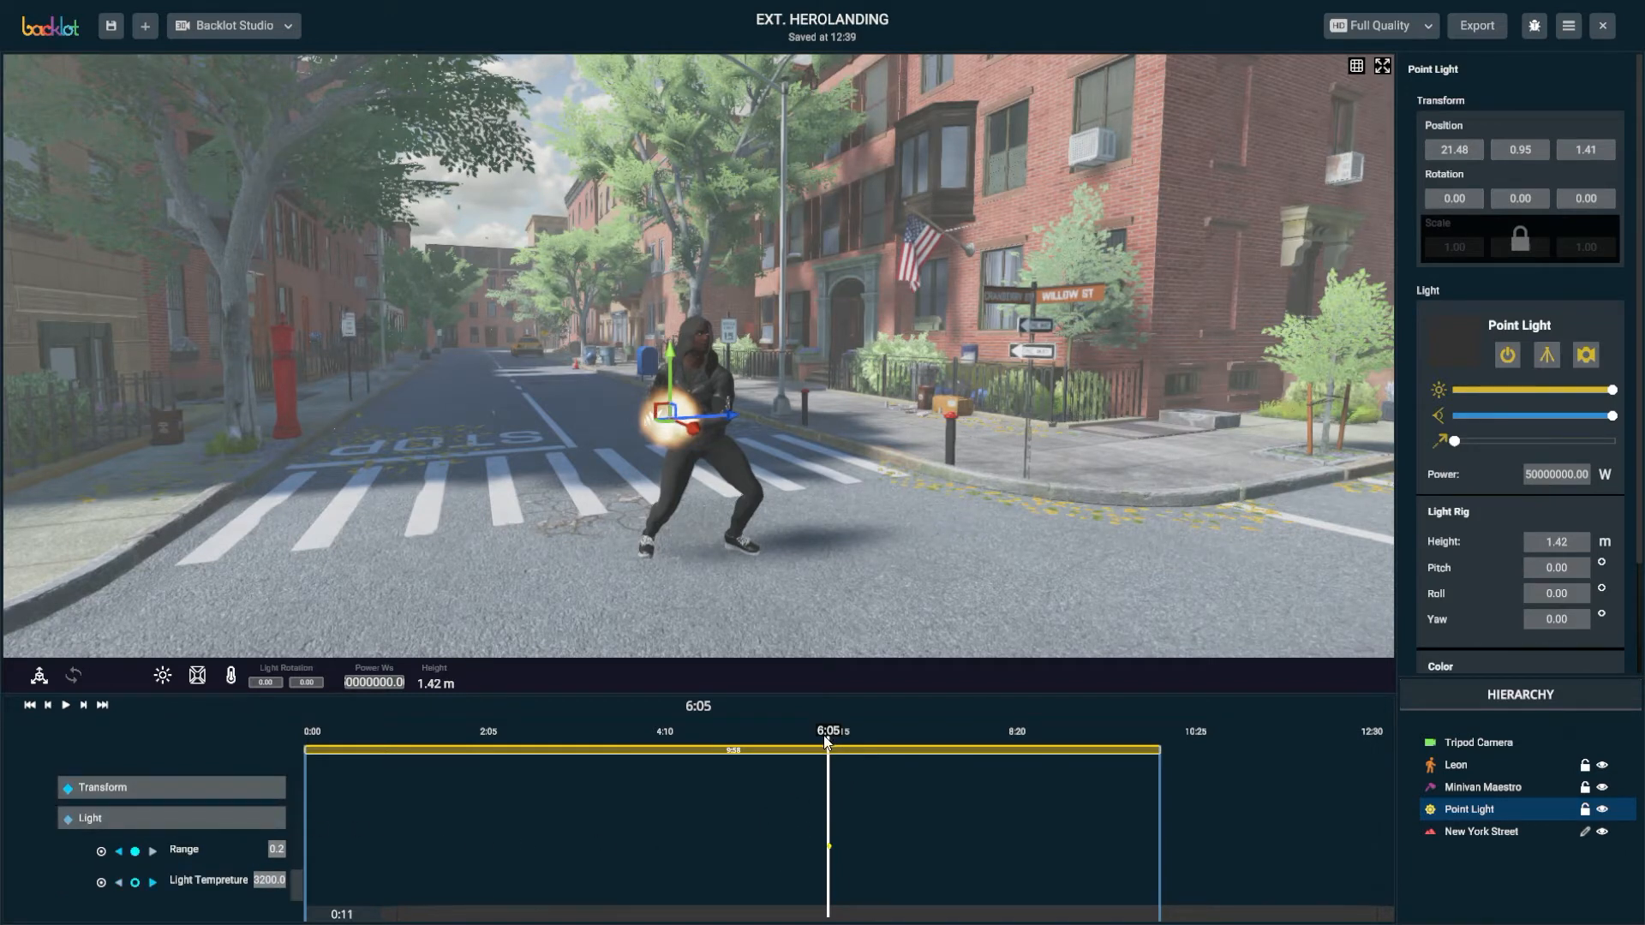
Keyframe the point light's range at 0 at 6:02, just before the existing range keyframe
{"action": "left_click_drag", "start_coordinate": [827, 742], "coordinate": [823, 740]}
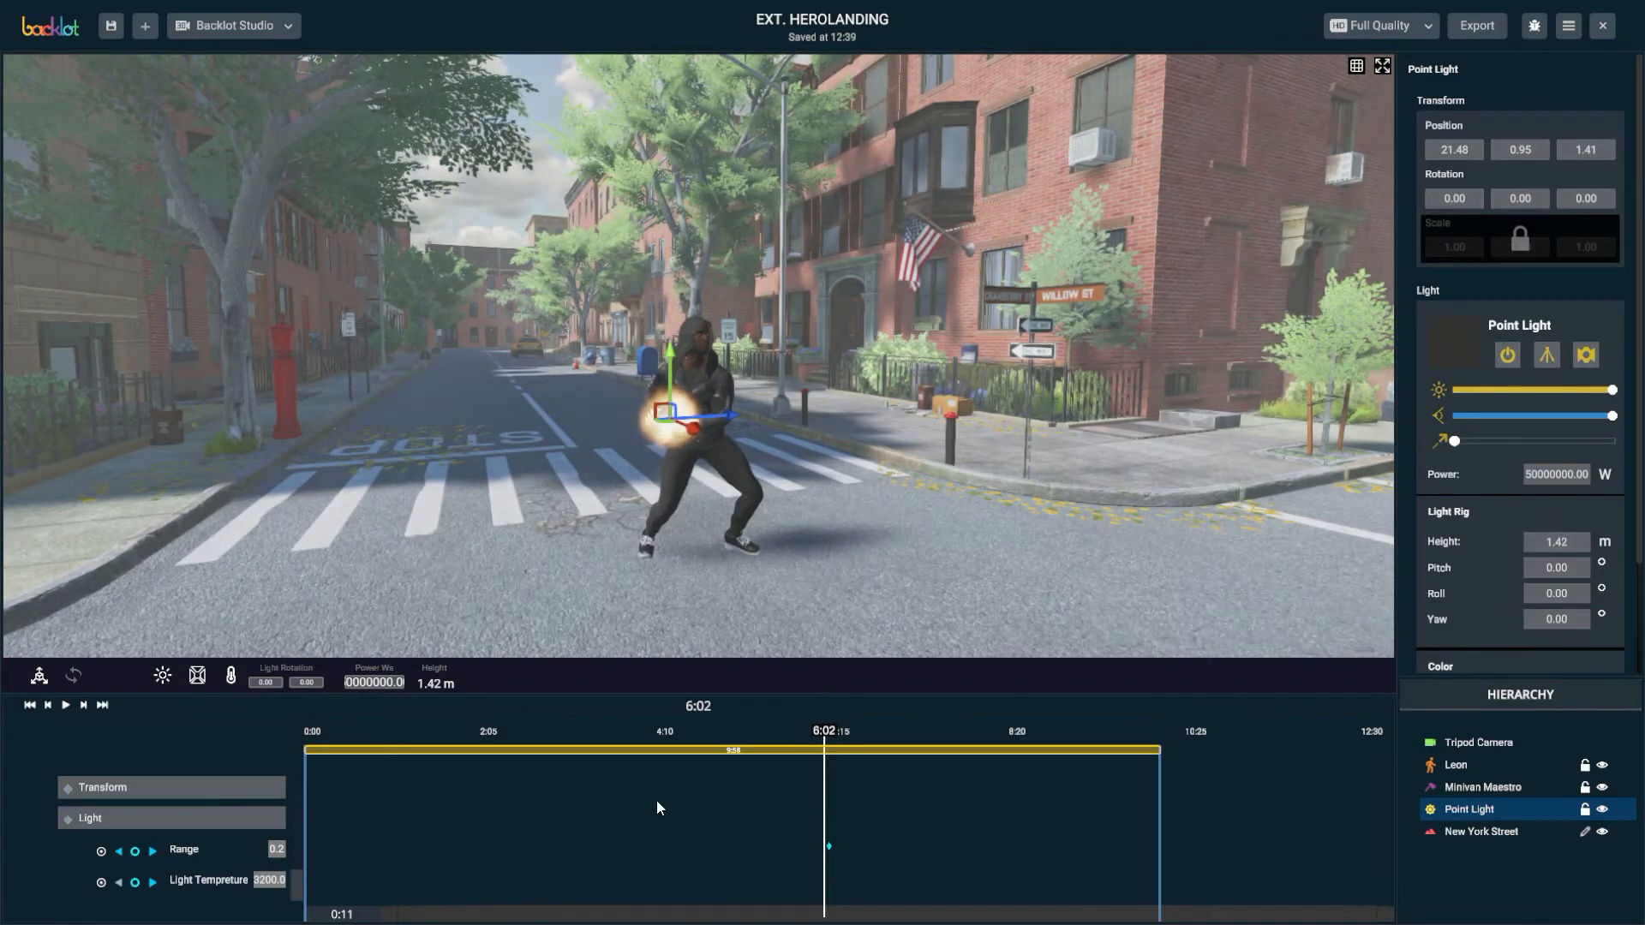
{"action": "left_click", "coordinate": [275, 852]}
{"action": "type", "text": "0"}
{"action": "key", "text": "Return"}
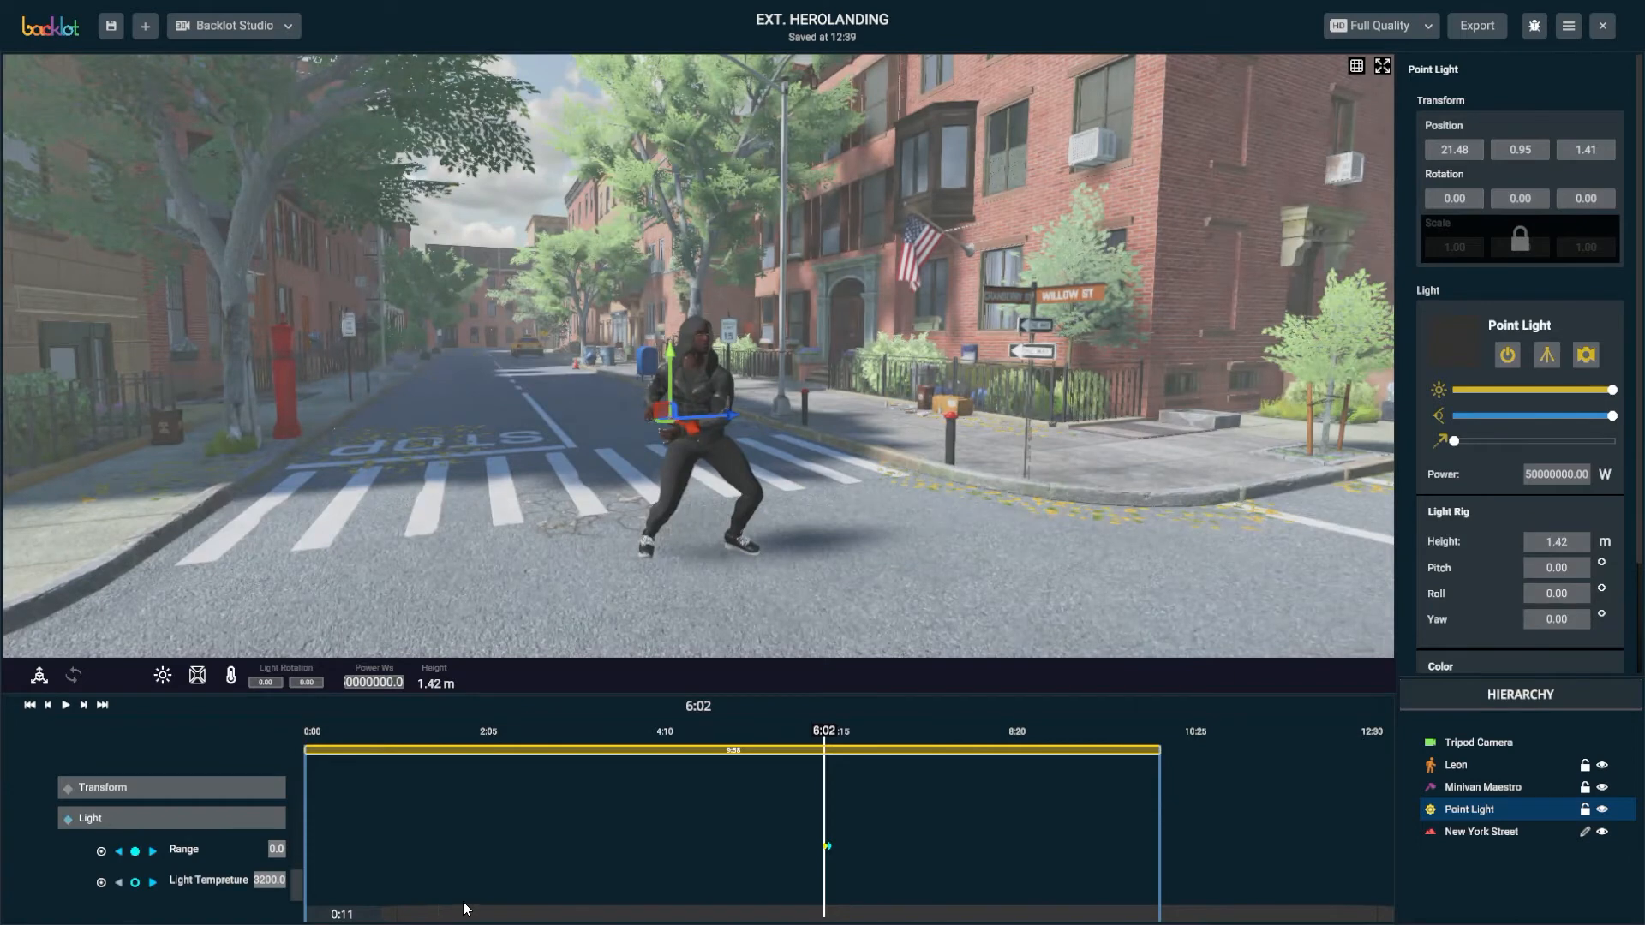
Play back the animation from just before 6:02 to check how the light switches on
{"action": "mouse_move", "coordinate": [807, 730]}
{"action": "left_mouse_down"}
{"action": "mouse_move", "coordinate": [731, 732]}
{"action": "mouse_move", "coordinate": [836, 744]}
{"action": "mouse_move", "coordinate": [811, 749]}
{"action": "left_mouse_up"}
{"action": "key", "text": "space"}
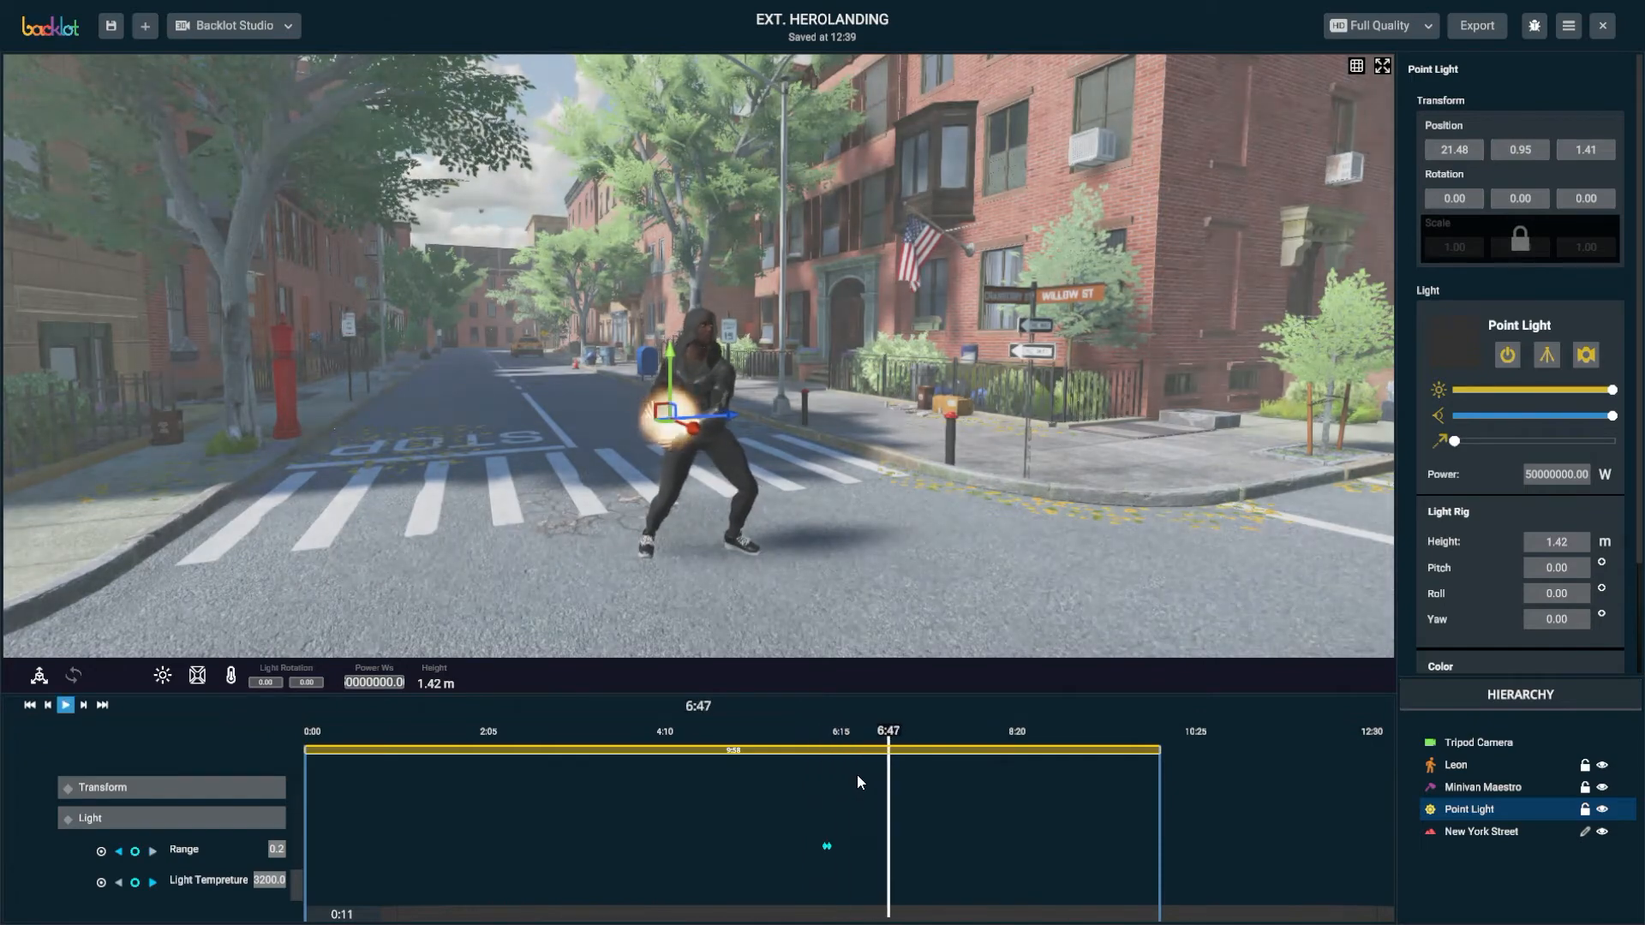
{"action": "left_click", "coordinate": [805, 735]}
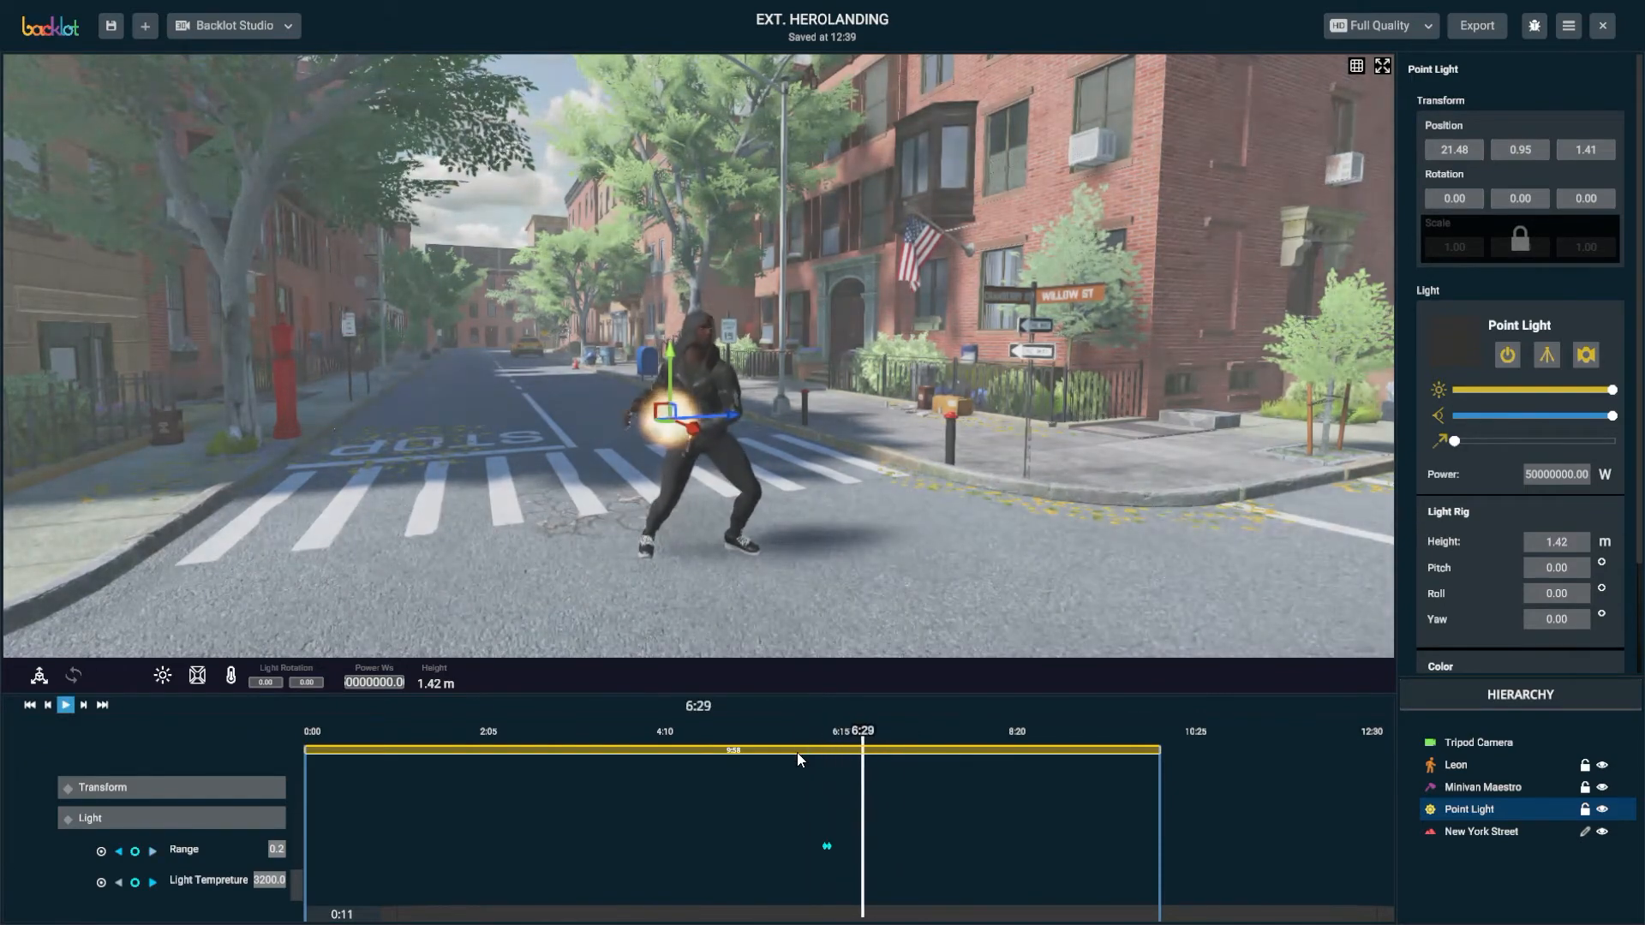
{"action": "left_click", "coordinate": [814, 739]}
{"action": "key", "text": "space"}
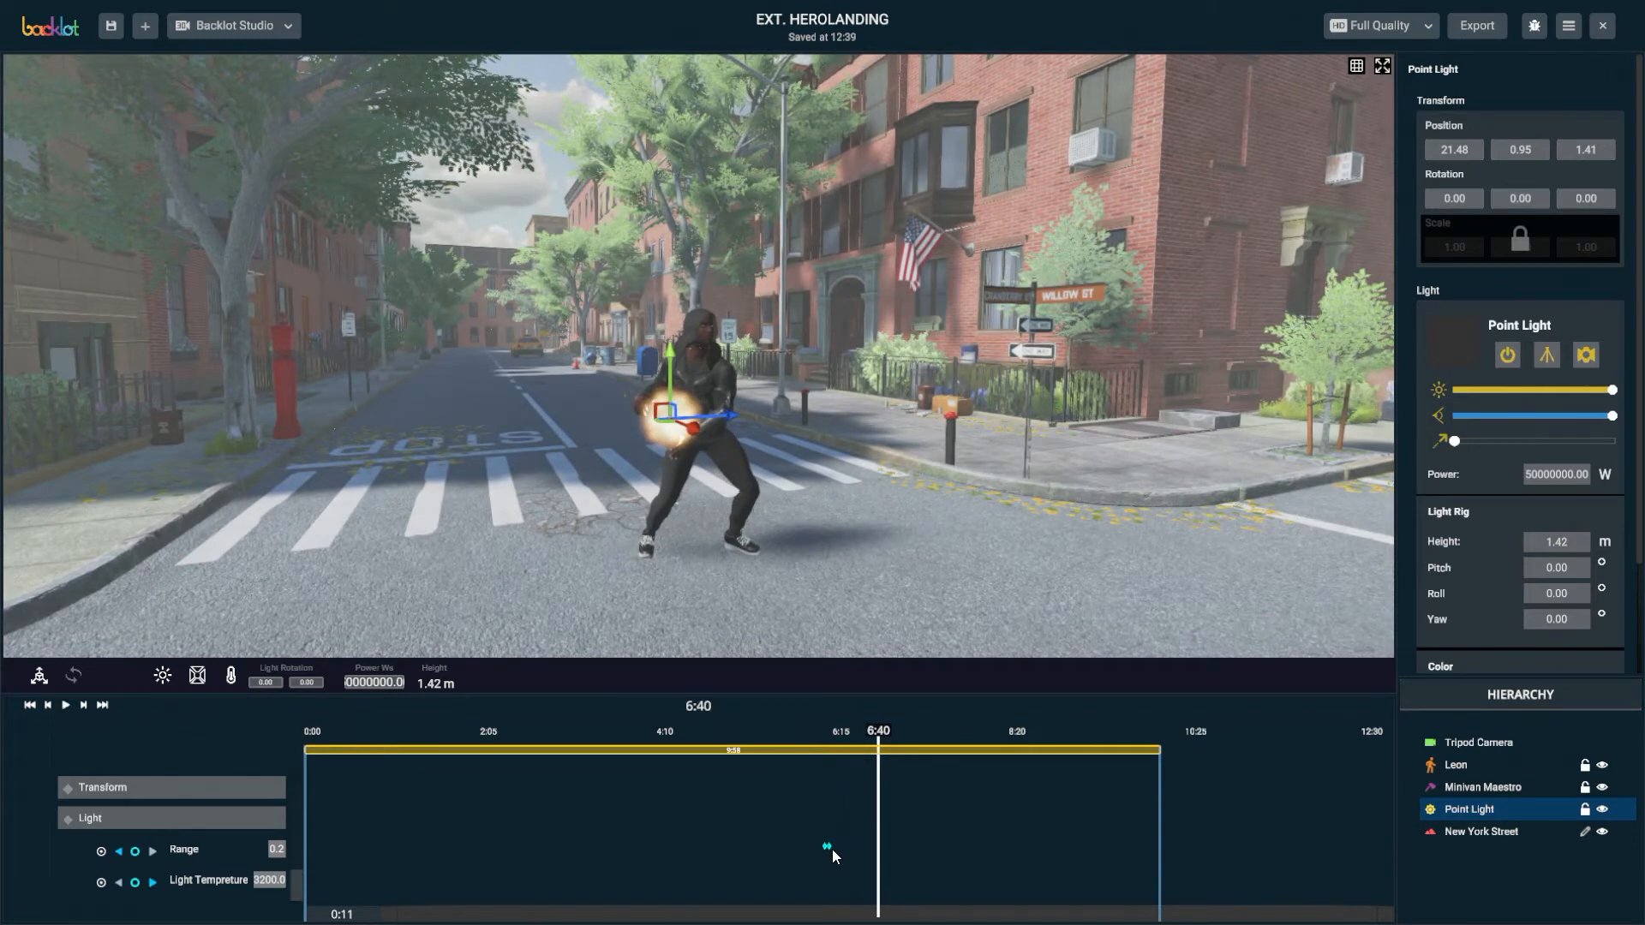
Move the 0.2 range keyframe to about 6:15 and play back the slower light fade-in
{"action": "left_click_drag", "start_coordinate": [830, 846], "coordinate": [842, 848]}
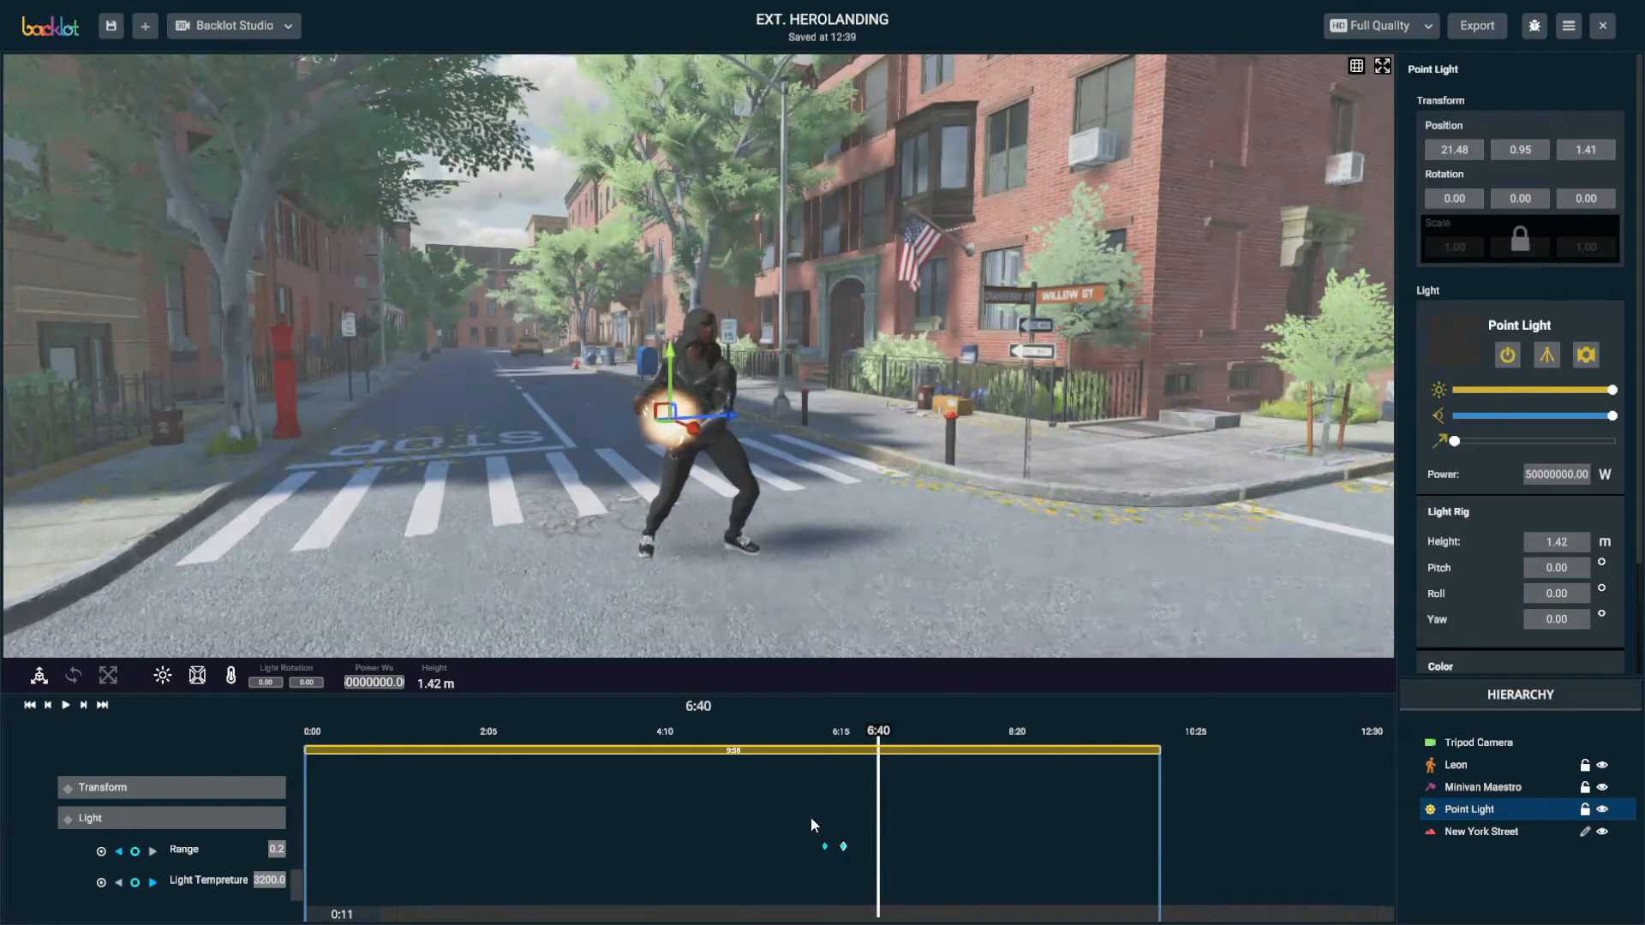
{"action": "left_click_drag", "start_coordinate": [814, 733], "coordinate": [785, 765]}
{"action": "key", "text": "space"}
{"action": "key", "text": "space"}
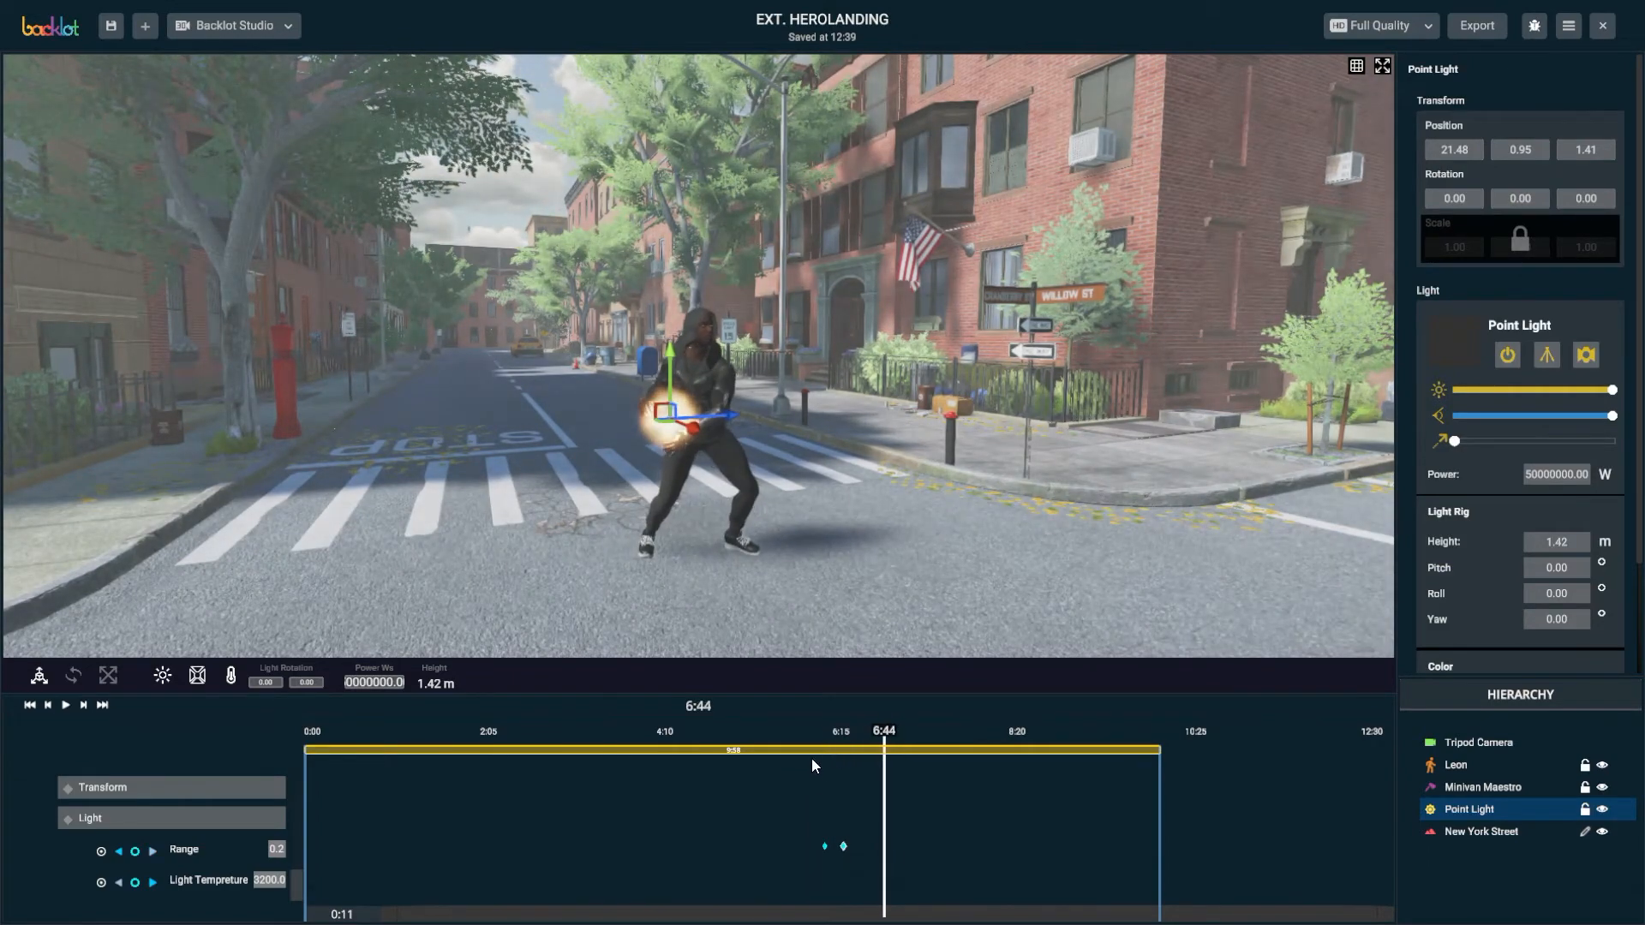
Delete the point light's position and rotation keyframes at 6:05
{"action": "left_click", "coordinate": [827, 741]}
{"action": "scroll", "coordinate": [468, 841], "scroll_direction": "up", "scroll_amount": 3}
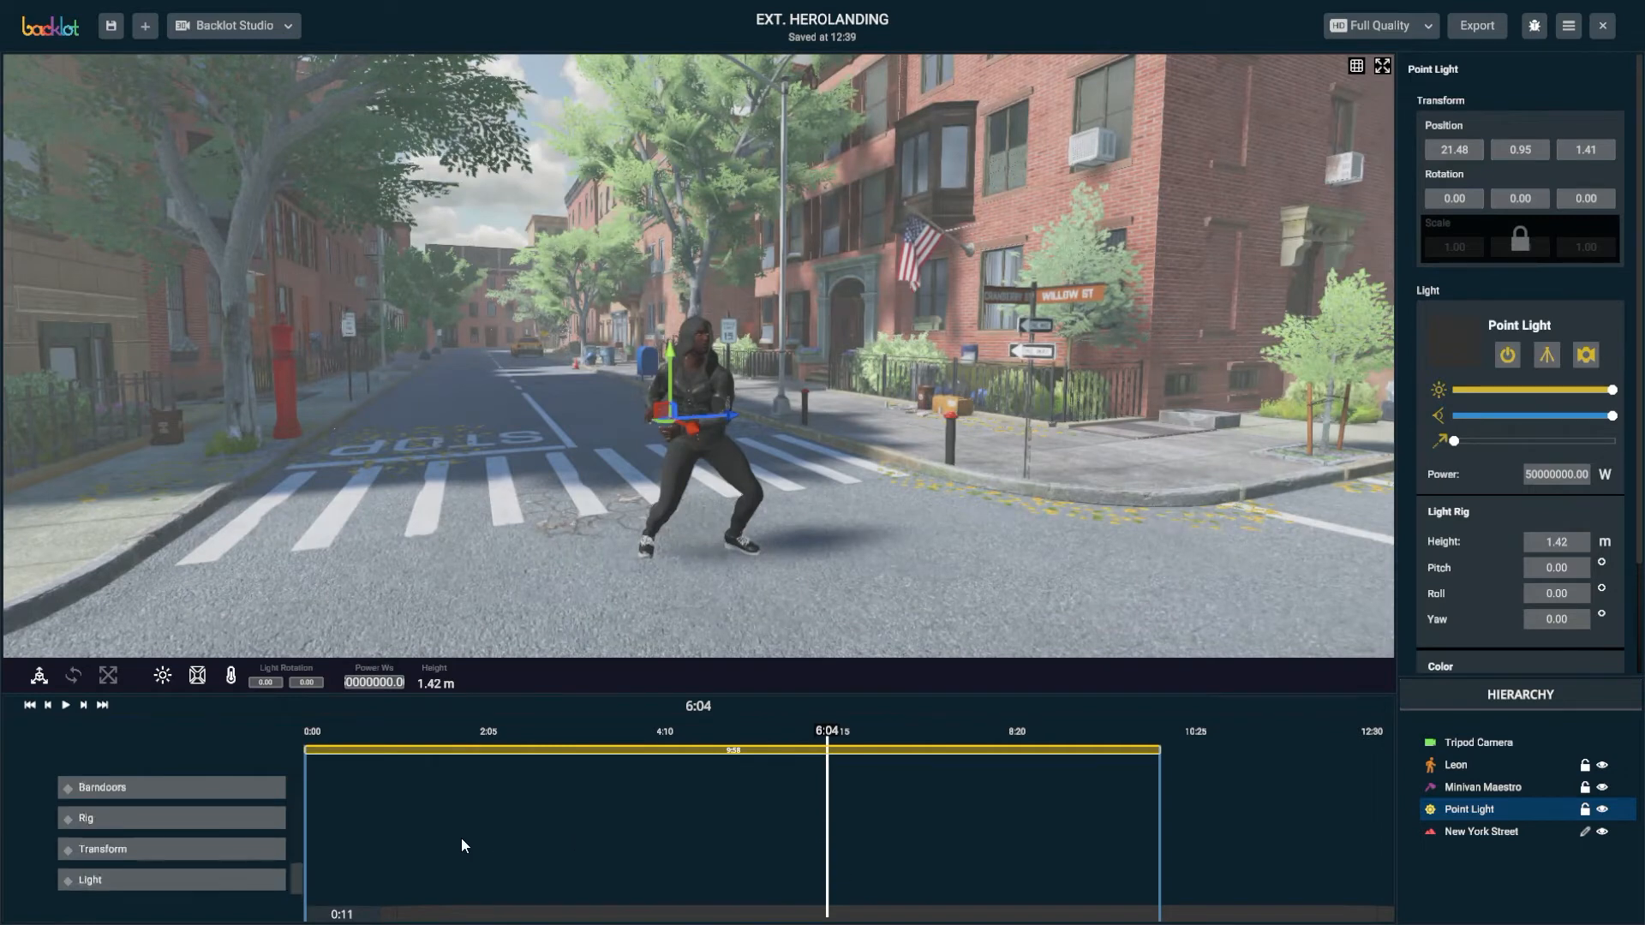
{"action": "scroll", "coordinate": [461, 840], "scroll_direction": "down", "scroll_amount": 3}
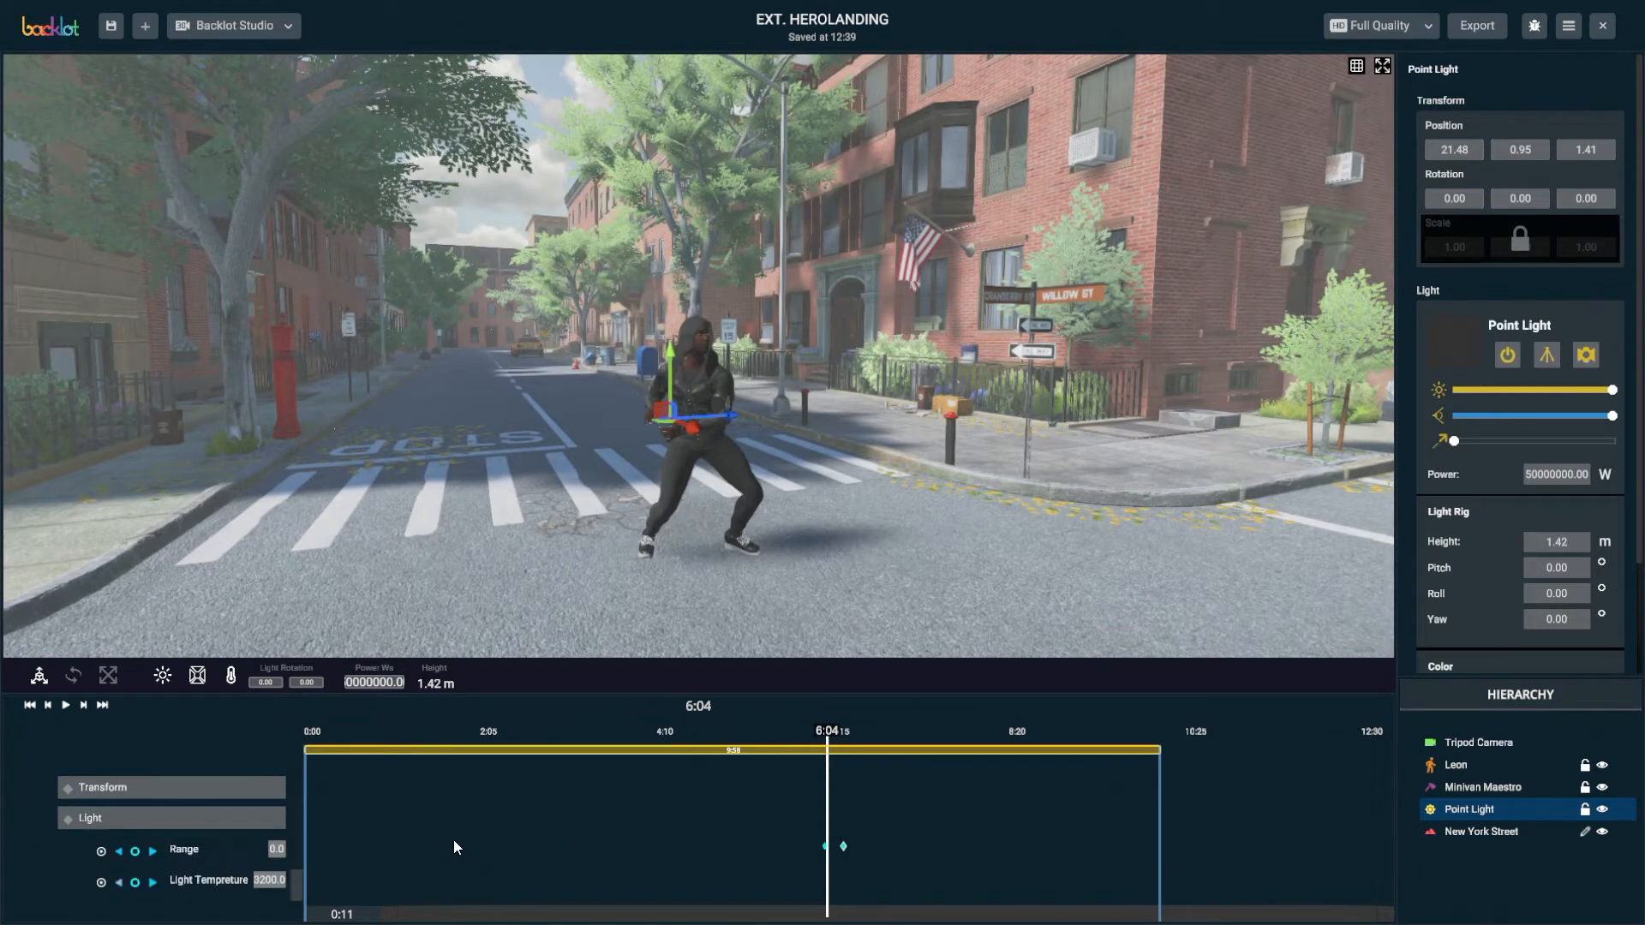
{"action": "scroll", "coordinate": [454, 840], "scroll_direction": "up", "scroll_amount": 1}
{"action": "left_click", "coordinate": [232, 820]}
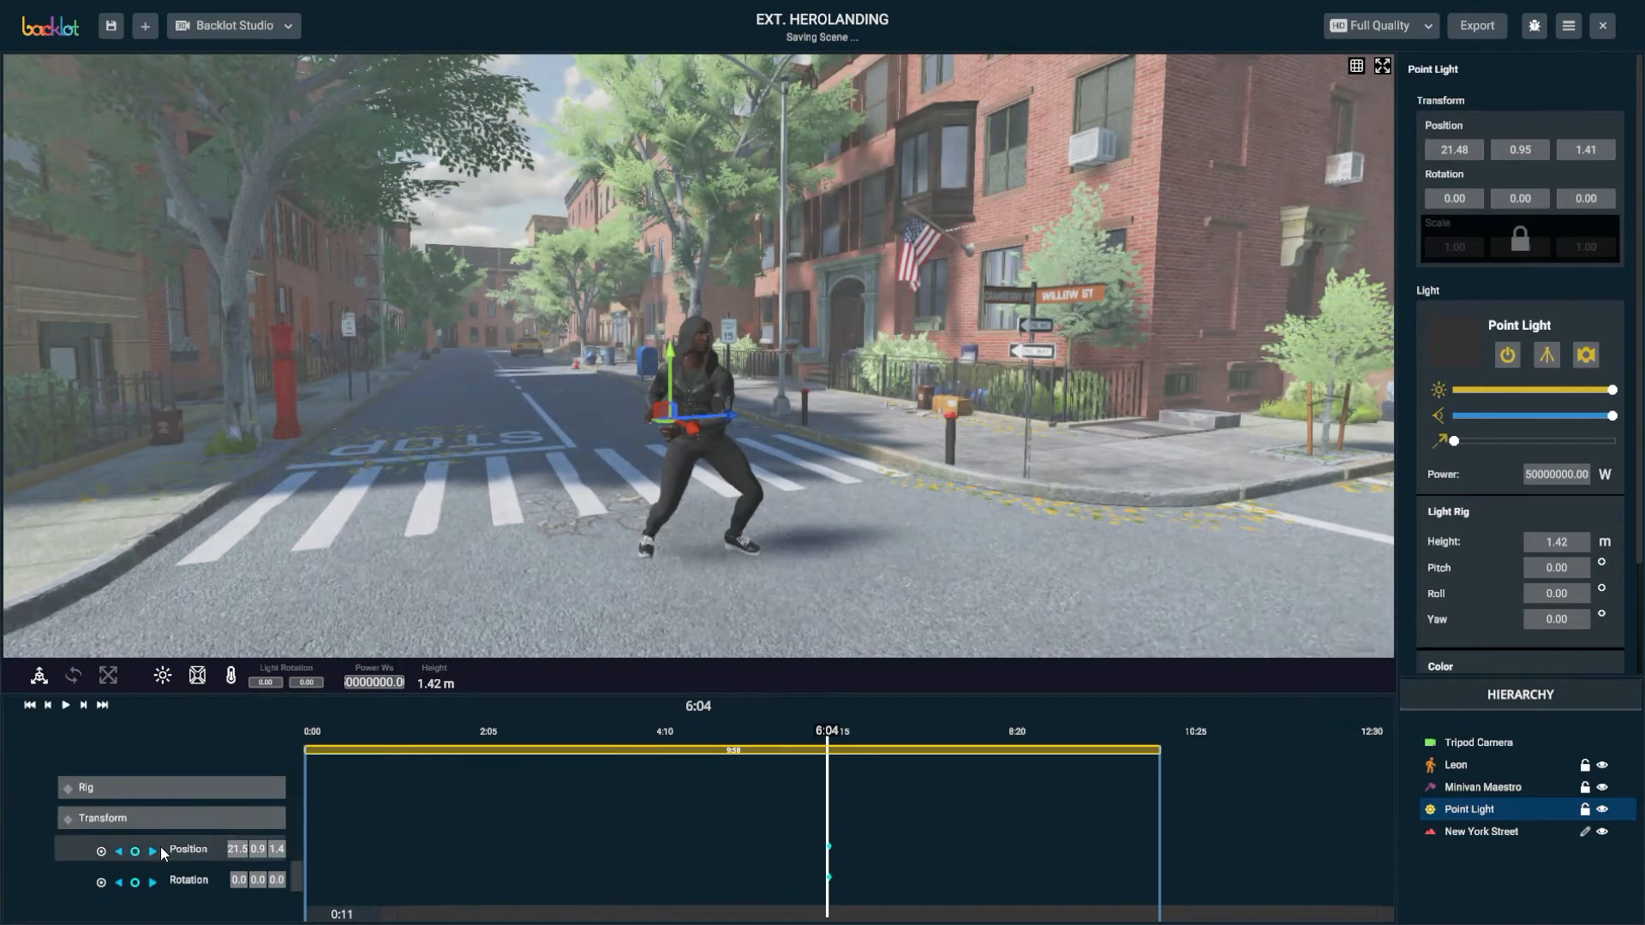
{"action": "left_click", "coordinate": [153, 850]}
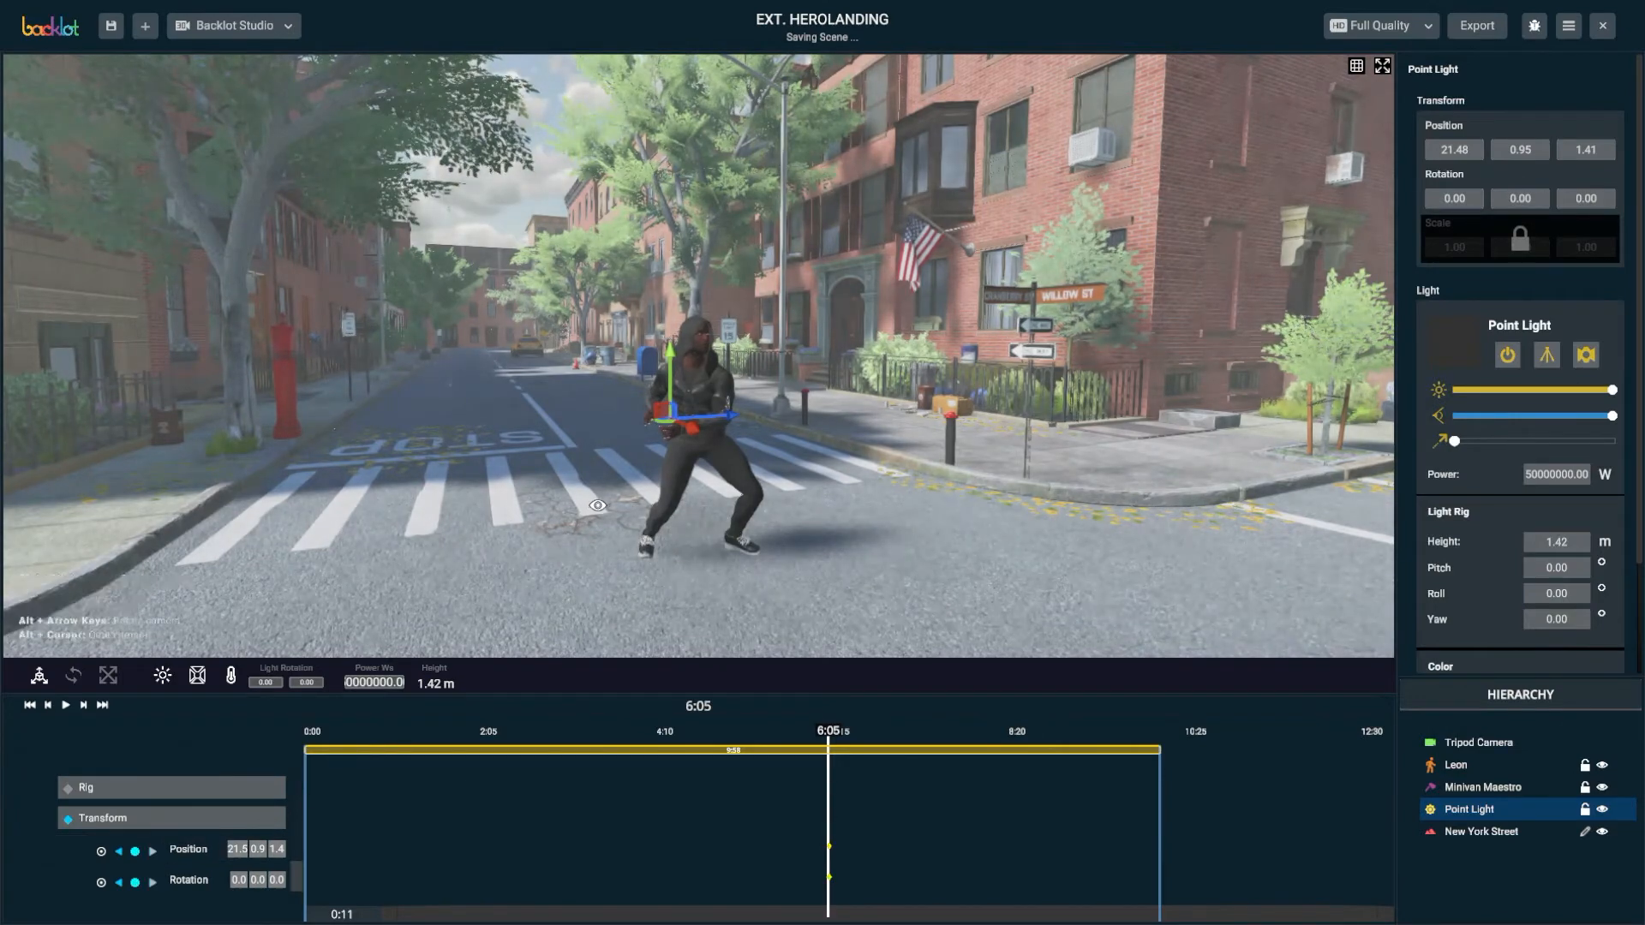
{"action": "left_click_drag", "start_coordinate": [516, 559], "coordinate": [752, 538], "text": "alt"}
{"action": "scroll", "coordinate": [752, 538], "scroll_direction": "up", "scroll_amount": 4}
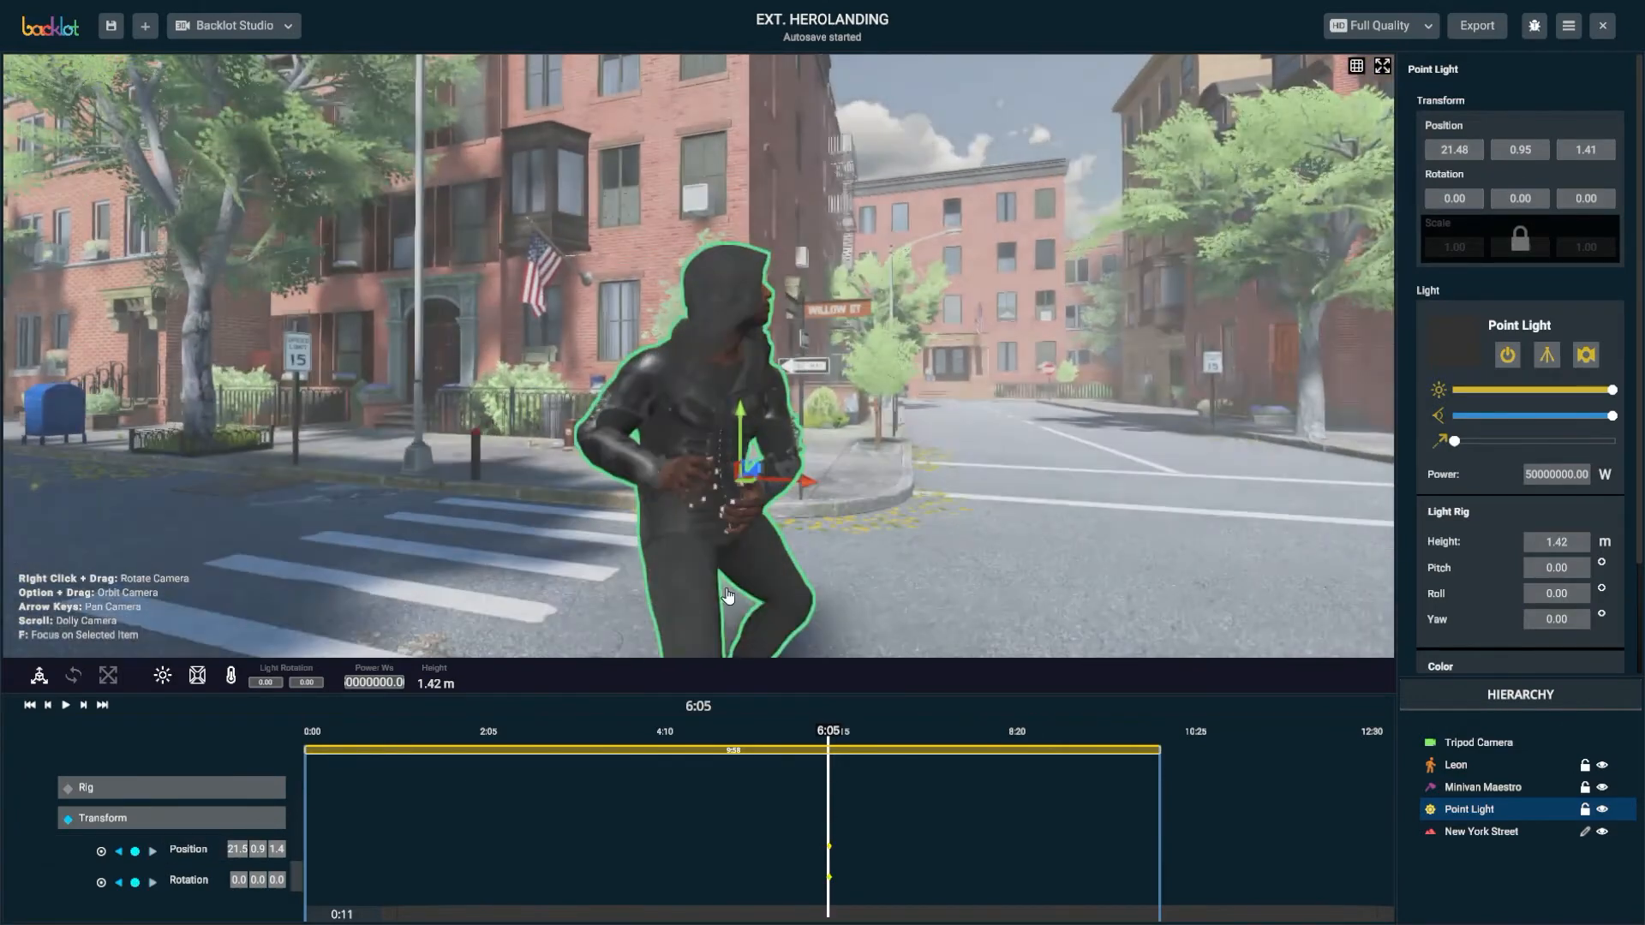
{"action": "left_click_drag", "start_coordinate": [814, 821], "coordinate": [895, 917]}
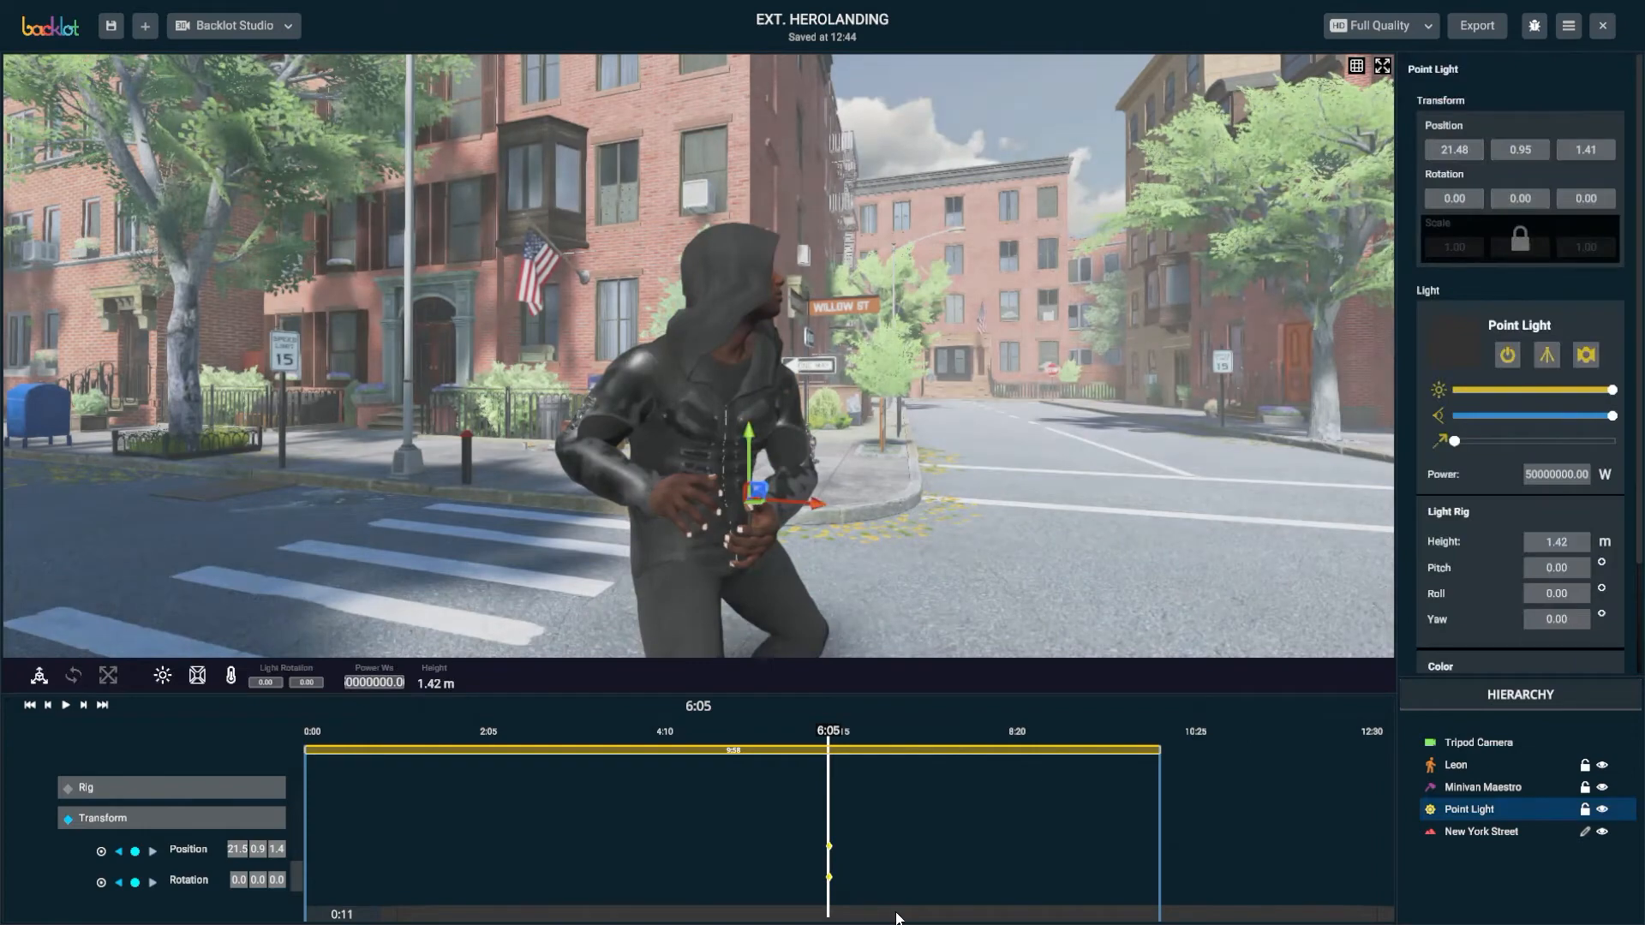
{"action": "key", "text": "Delete"}
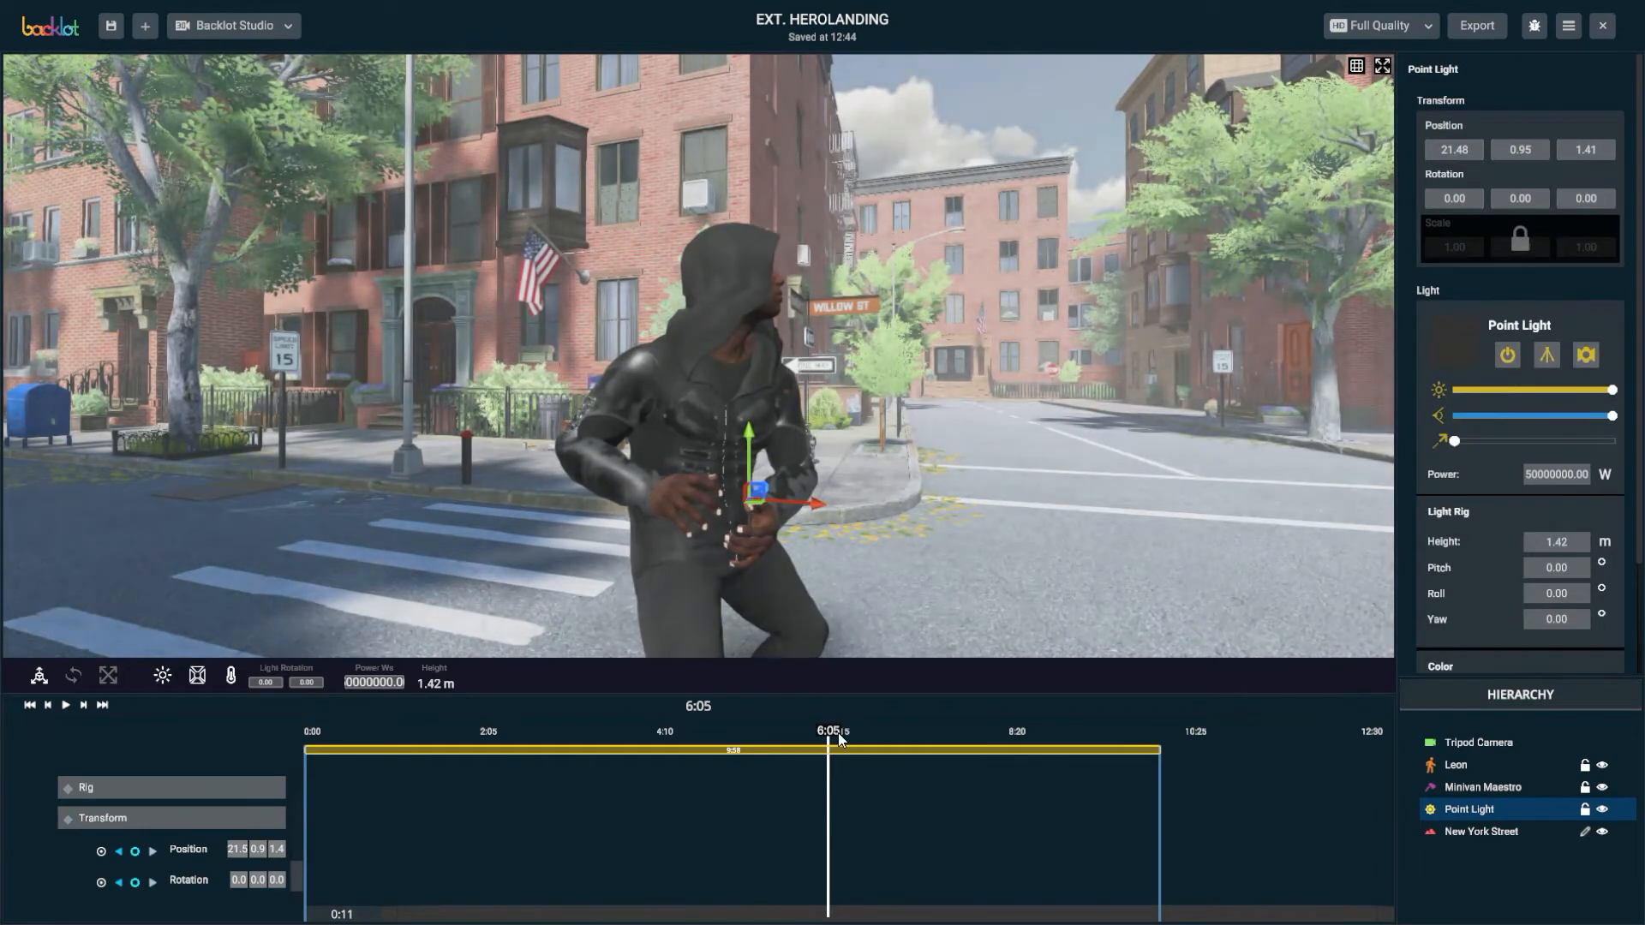
Scrub to 6:28 and inspect the light's placement between the hero's hands from a closer angle
{"action": "mouse_move", "coordinate": [838, 732]}
{"action": "left_mouse_down"}
{"action": "mouse_move", "coordinate": [881, 733]}
{"action": "mouse_move", "coordinate": [815, 728]}
{"action": "mouse_move", "coordinate": [860, 728]}
{"action": "left_mouse_up"}
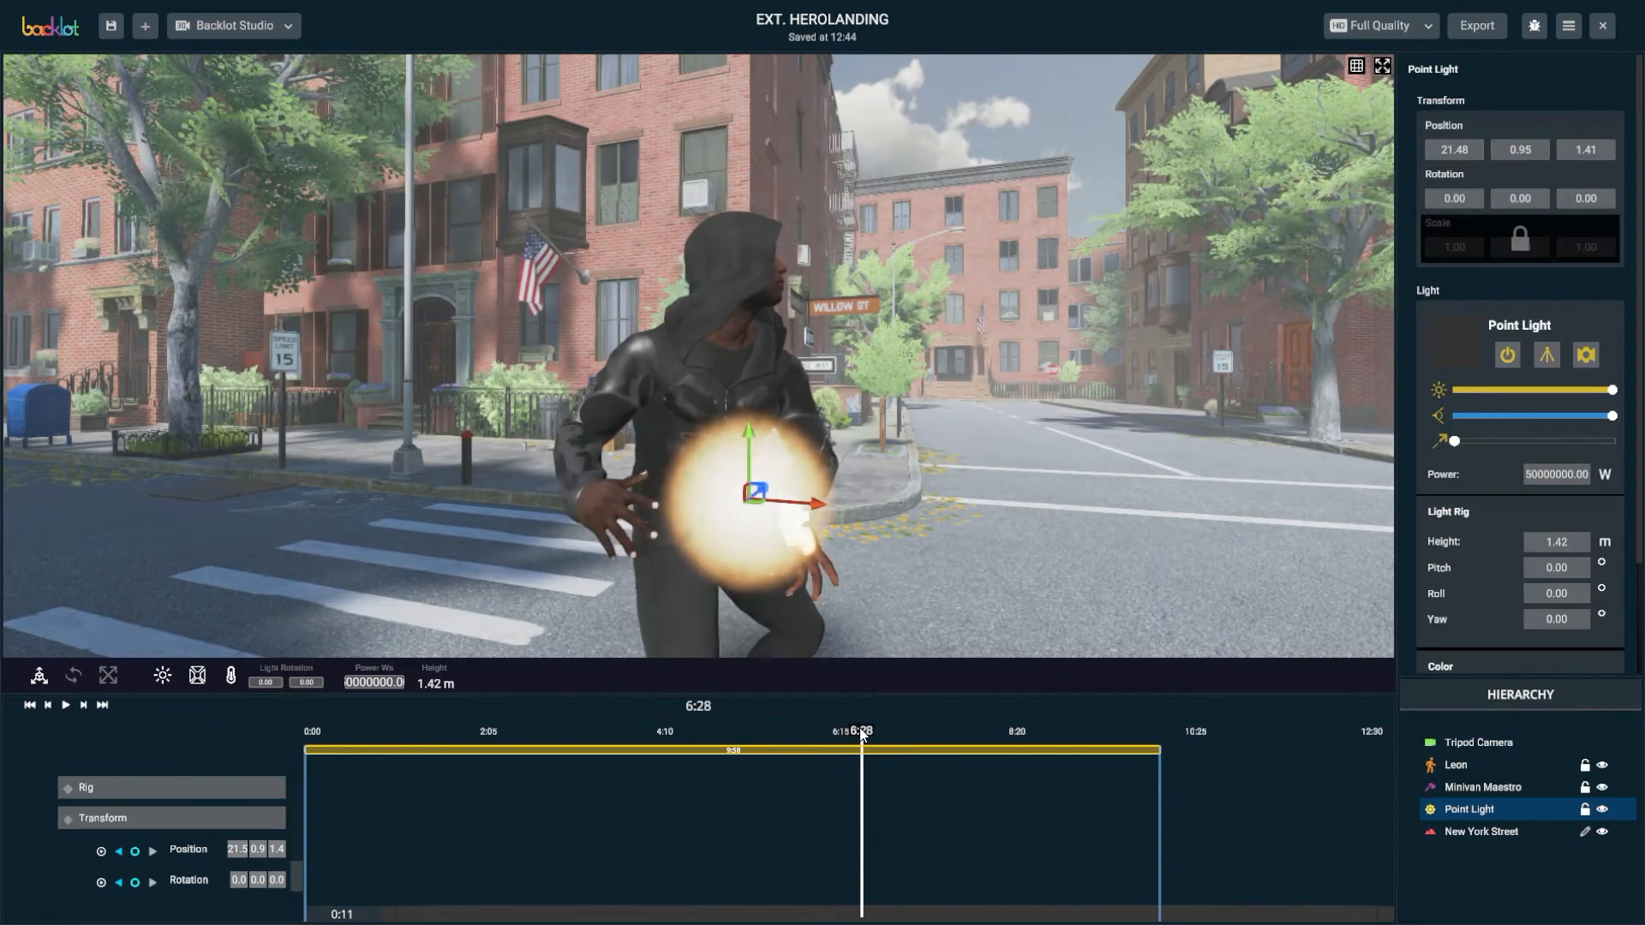
{"action": "mouse_move", "coordinate": [951, 600]}
{"action": "left_mouse_down", "text": "alt"}
{"action": "mouse_move", "coordinate": [805, 610]}
{"action": "mouse_move", "coordinate": [977, 596]}
{"action": "left_mouse_up", "text": "alt"}
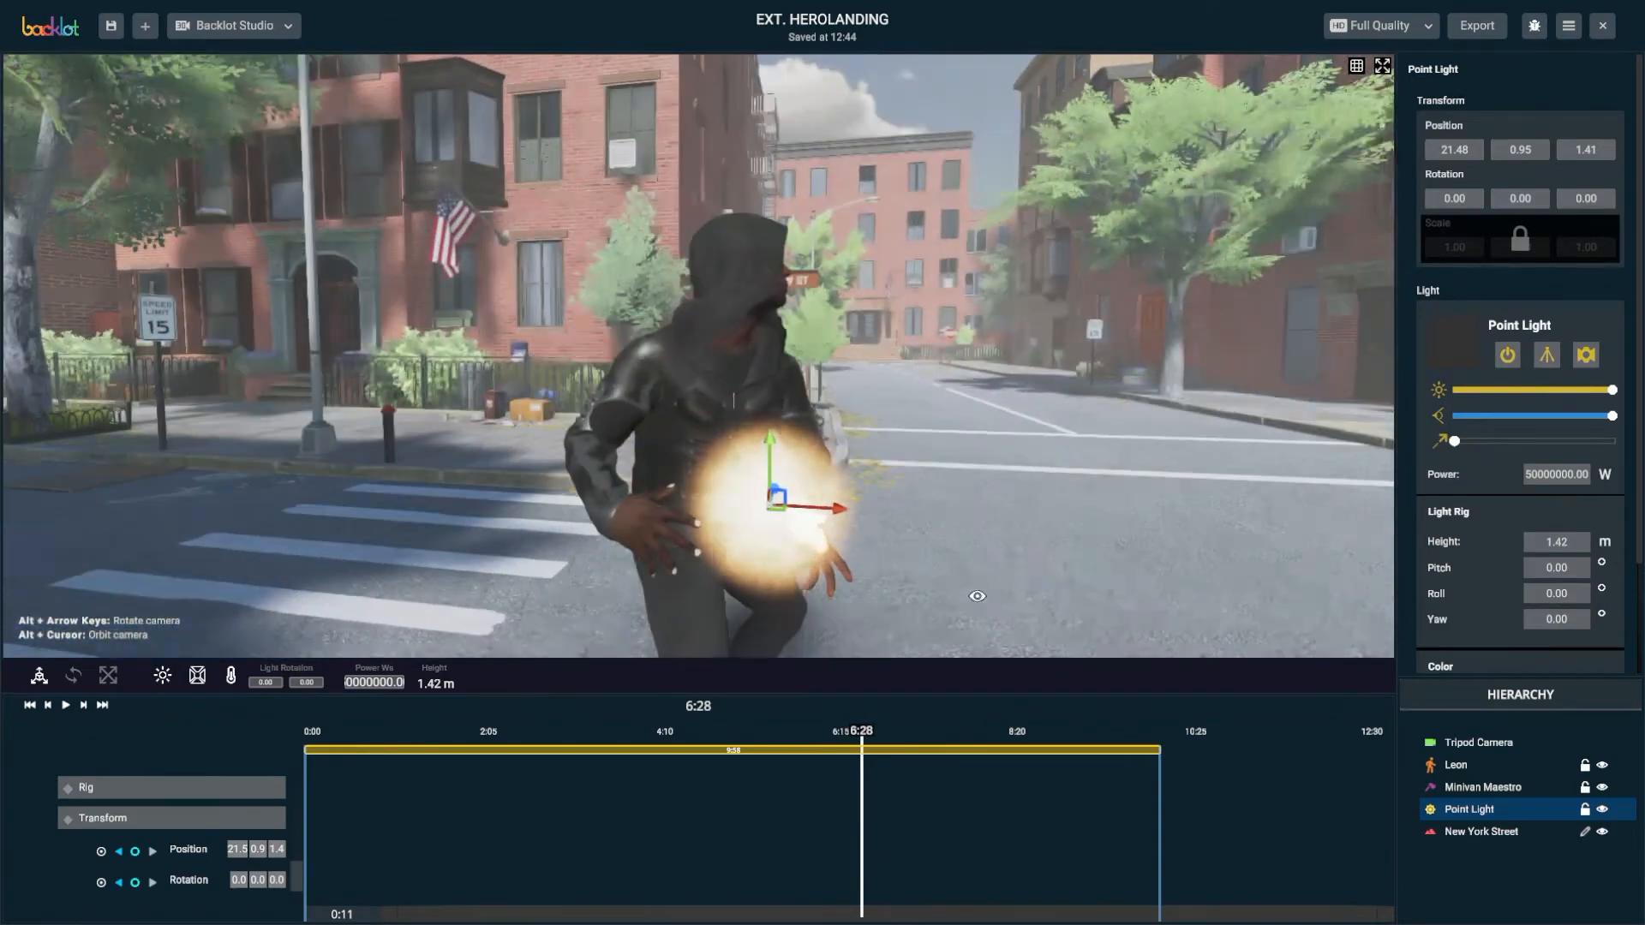
Move the point light between the hero's hands, to about X 21.42, Y 0.87, Z 1.35
{"action": "left_click_drag", "start_coordinate": [835, 510], "coordinate": [716, 557]}
{"action": "left_click_drag", "start_coordinate": [668, 486], "coordinate": [640, 484]}
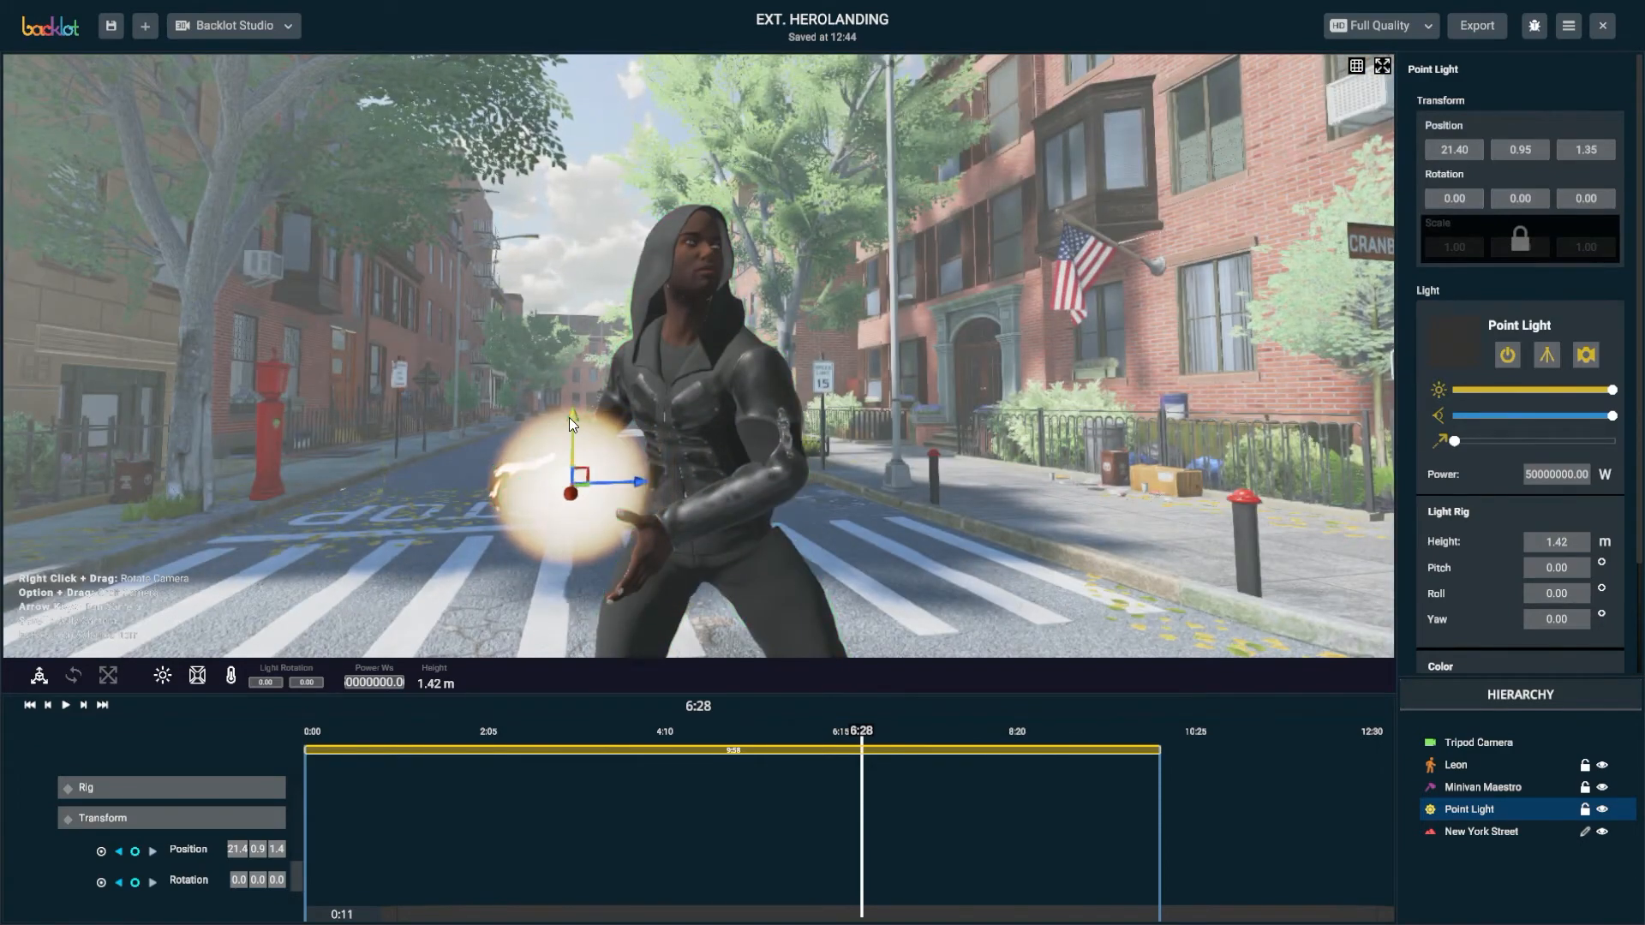
{"action": "left_click_drag", "start_coordinate": [569, 420], "coordinate": [542, 584]}
{"action": "left_click_drag", "start_coordinate": [642, 539], "coordinate": [648, 543]}
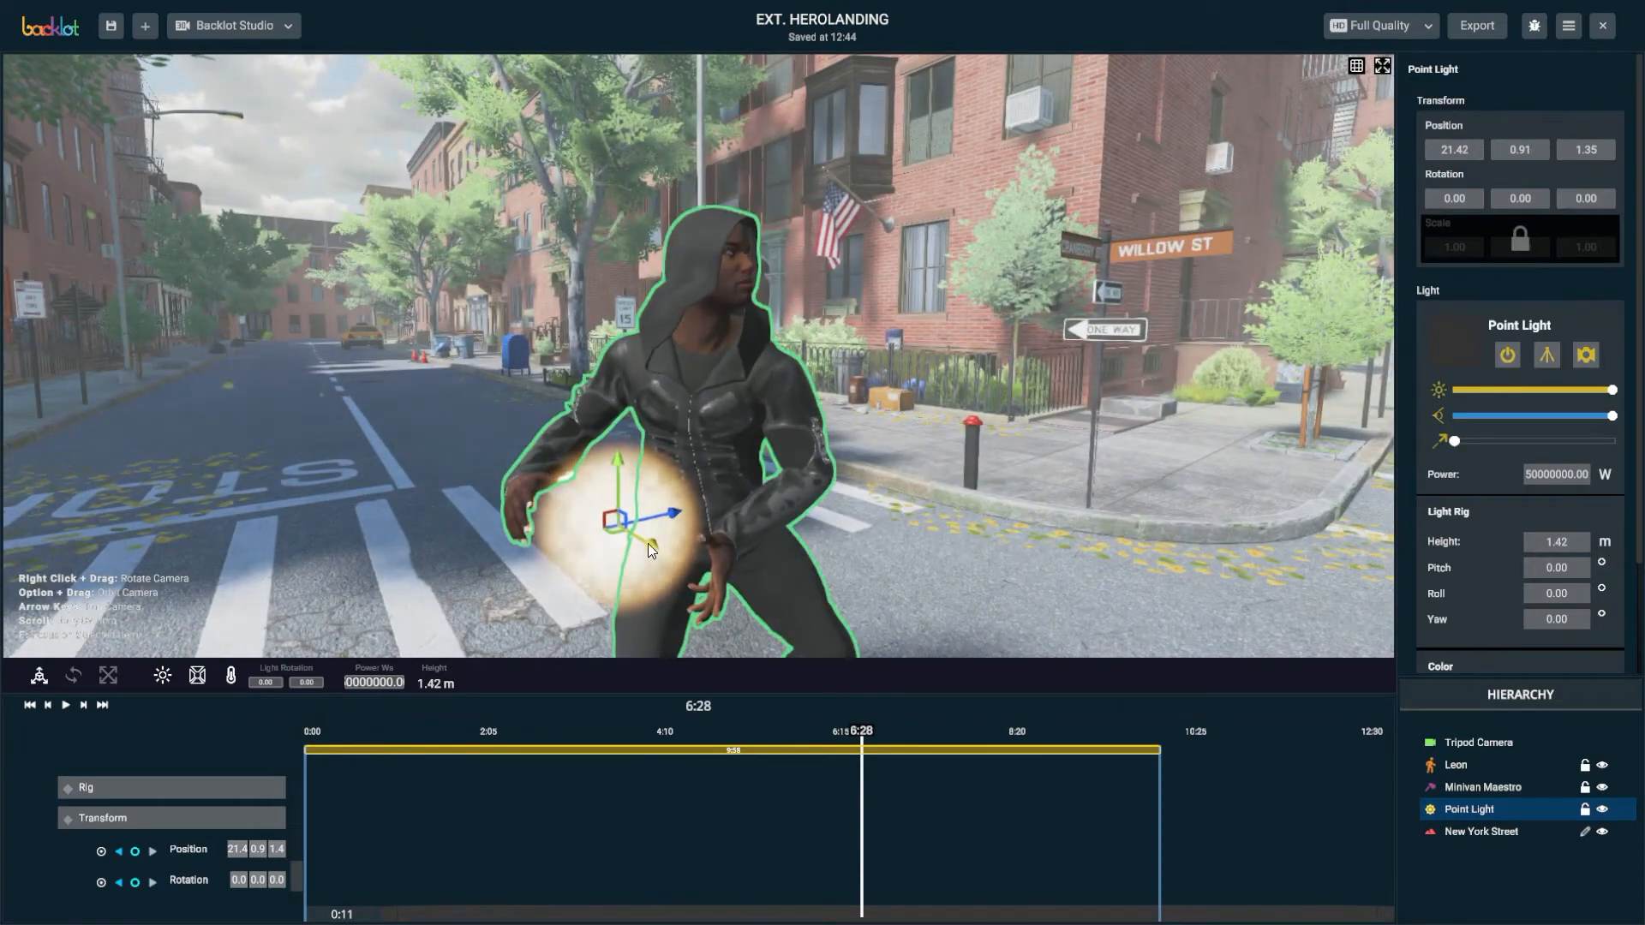
{"action": "left_click_drag", "start_coordinate": [626, 449], "coordinate": [638, 518]}
{"action": "mouse_move", "coordinate": [861, 733]}
{"action": "left_mouse_down"}
{"action": "mouse_move", "coordinate": [752, 735]}
{"action": "mouse_move", "coordinate": [860, 741]}
{"action": "left_mouse_up"}
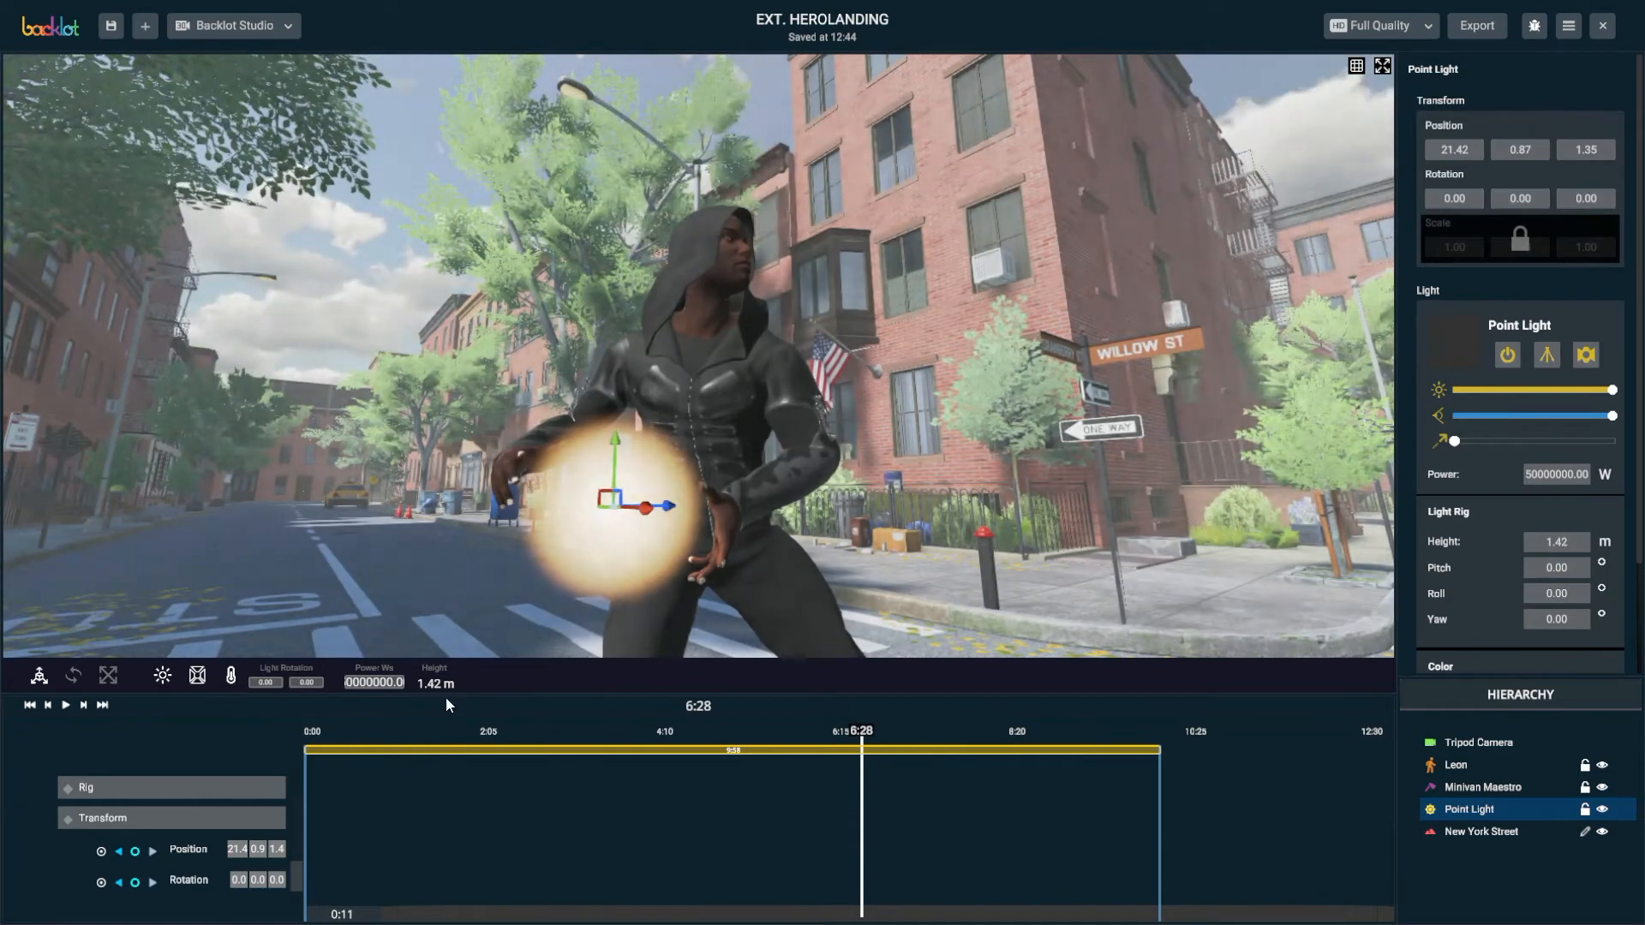
Enlarge the timeline area and add a keyframe for the point light's range at 6:28
{"action": "left_click_drag", "start_coordinate": [452, 689], "coordinate": [454, 635]}
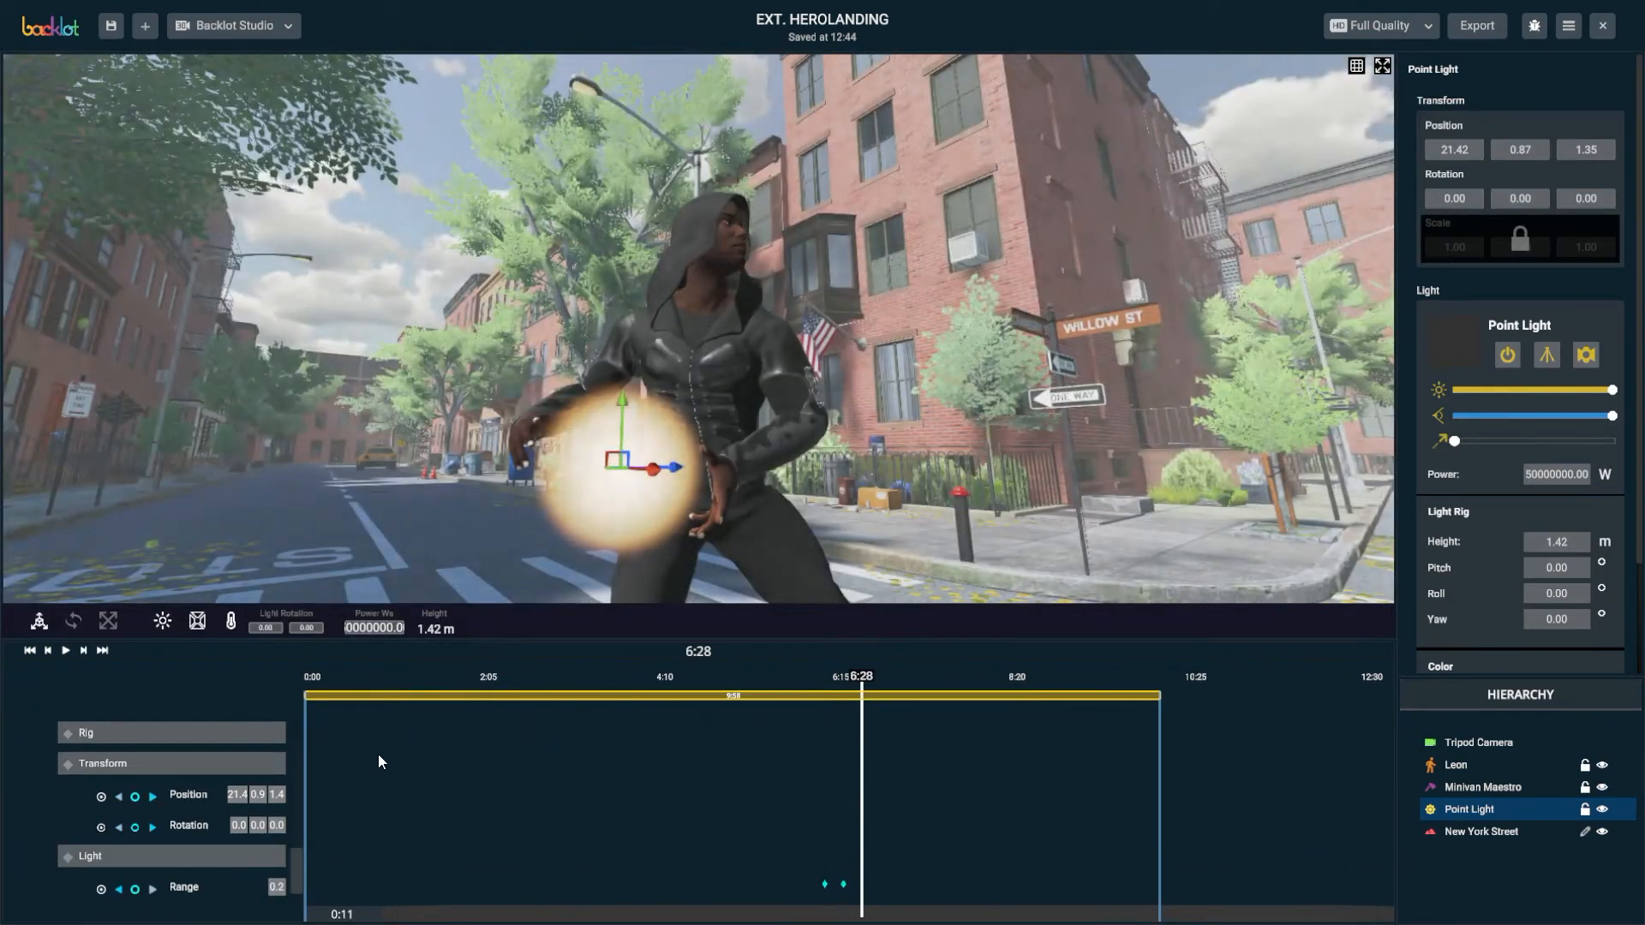
{"action": "scroll", "coordinate": [271, 790], "scroll_direction": "down", "scroll_amount": 2}
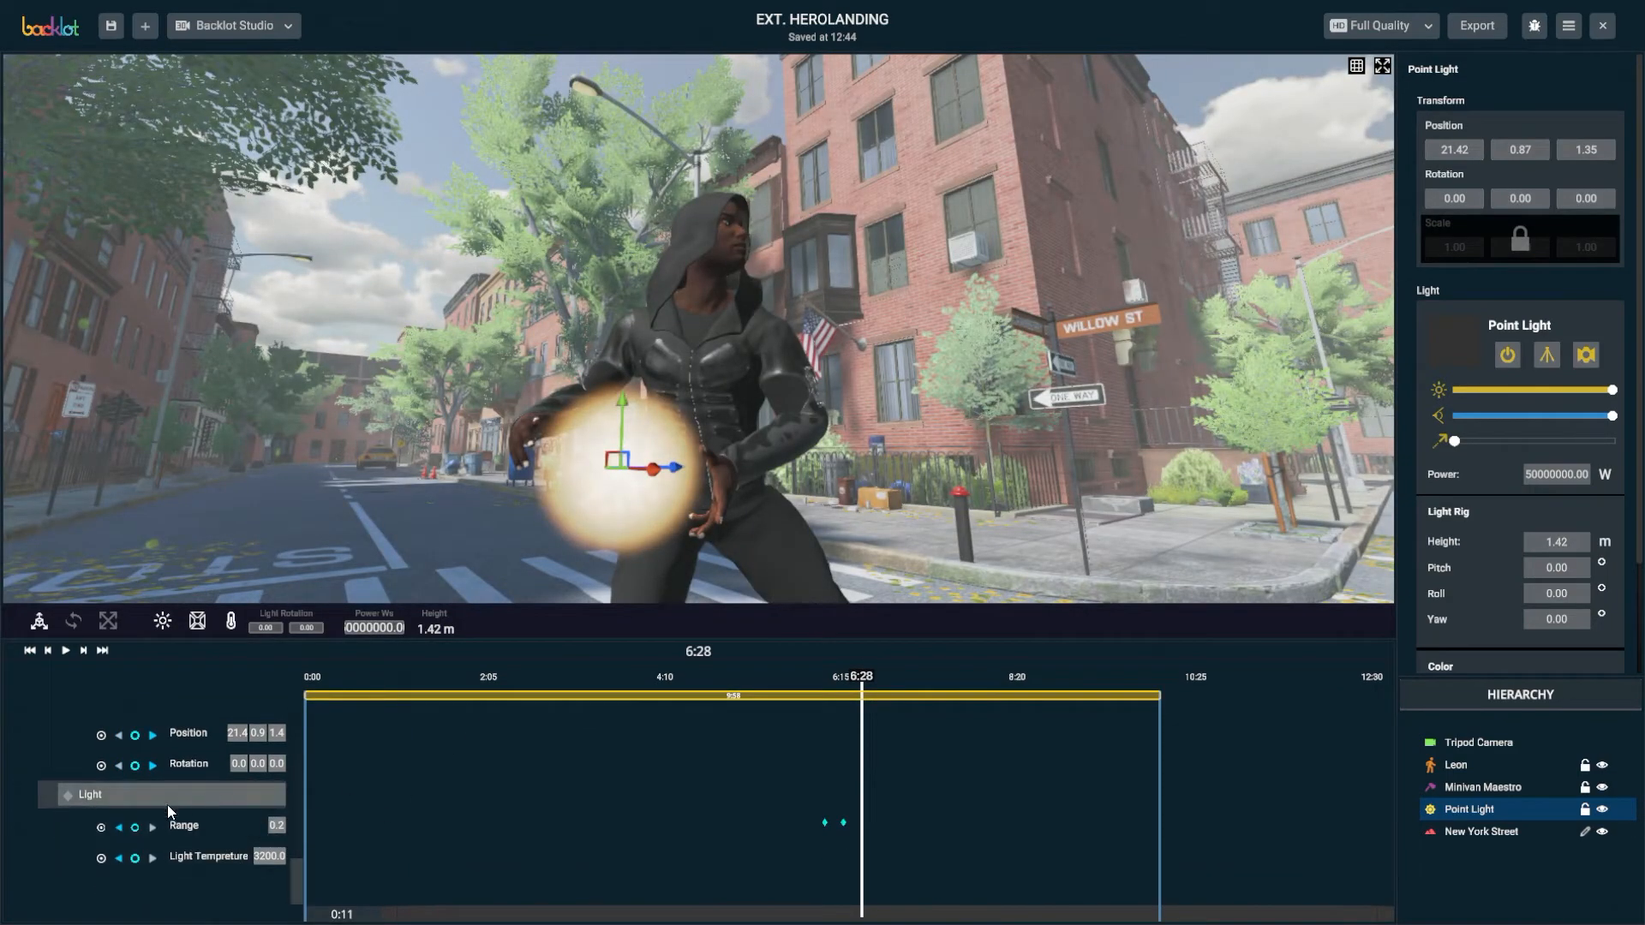
{"action": "left_click", "coordinate": [135, 827]}
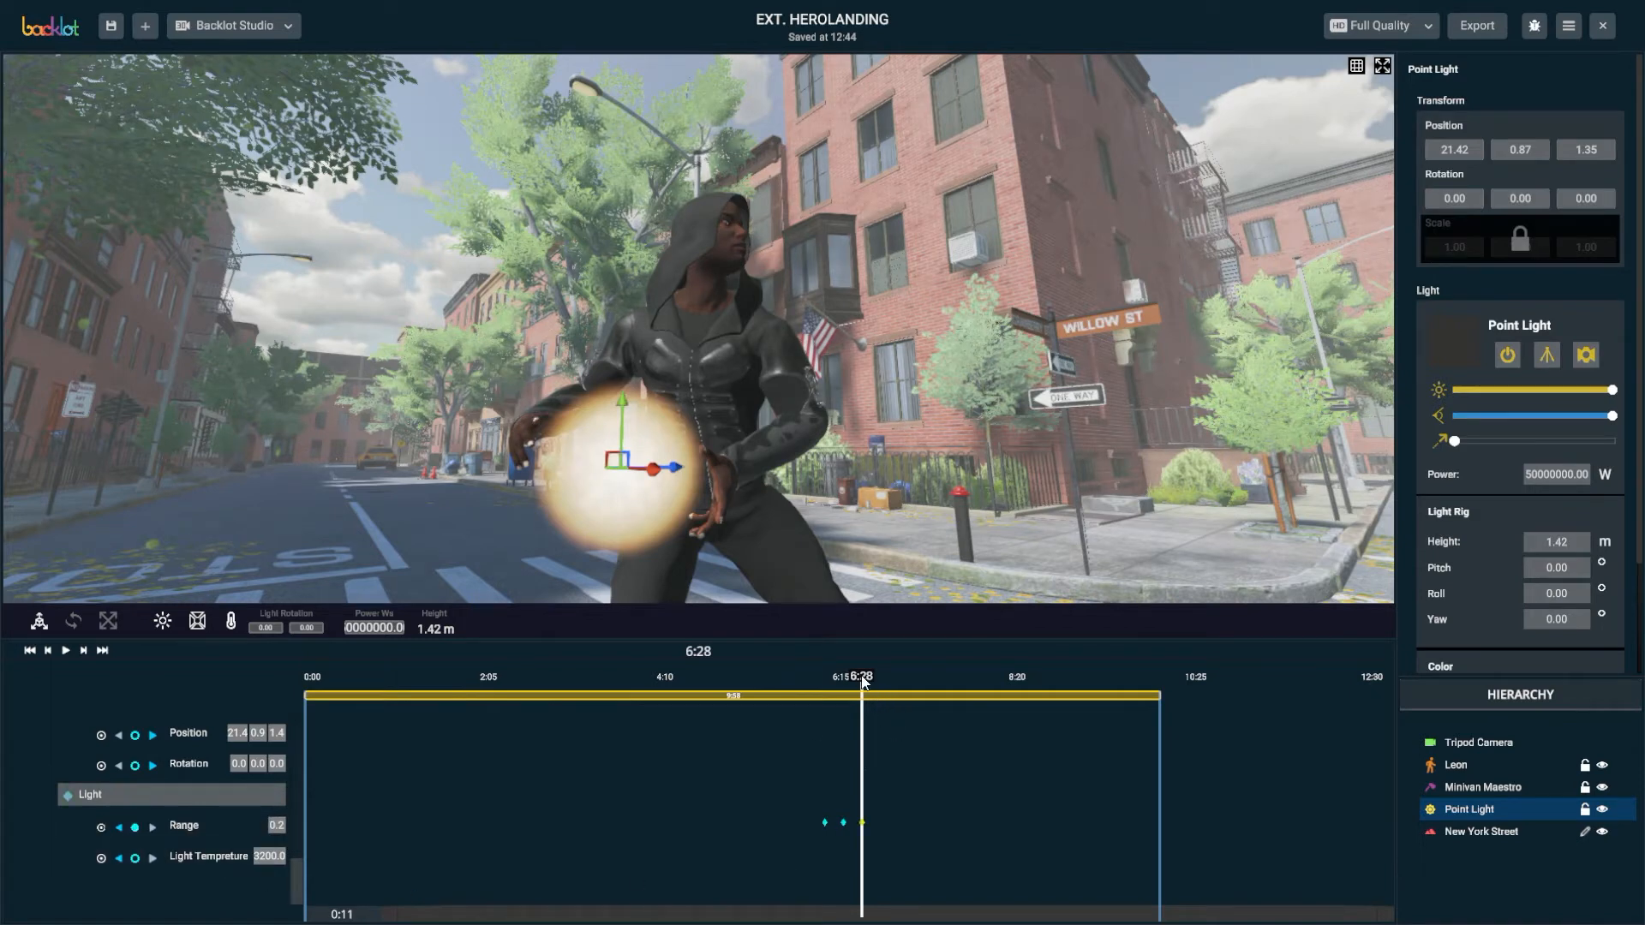
Try a light range of 0.1 at 6:40 and key it at 0.15 instead
{"action": "left_click_drag", "start_coordinate": [857, 683], "coordinate": [878, 684]}
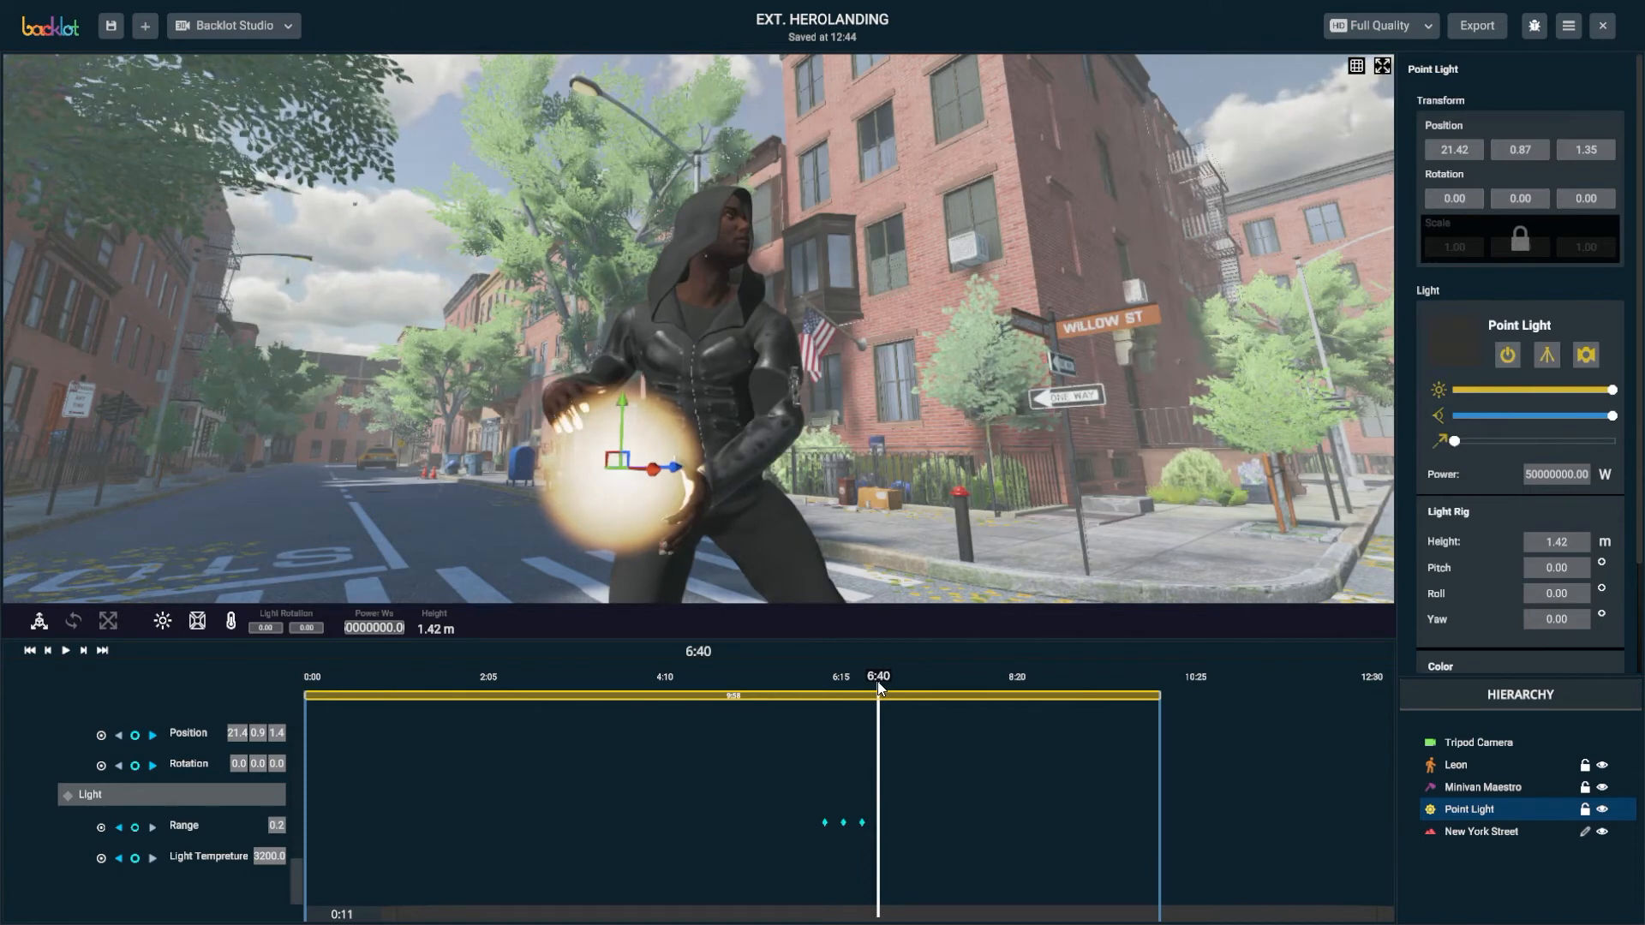
{"action": "left_click", "coordinate": [278, 825]}
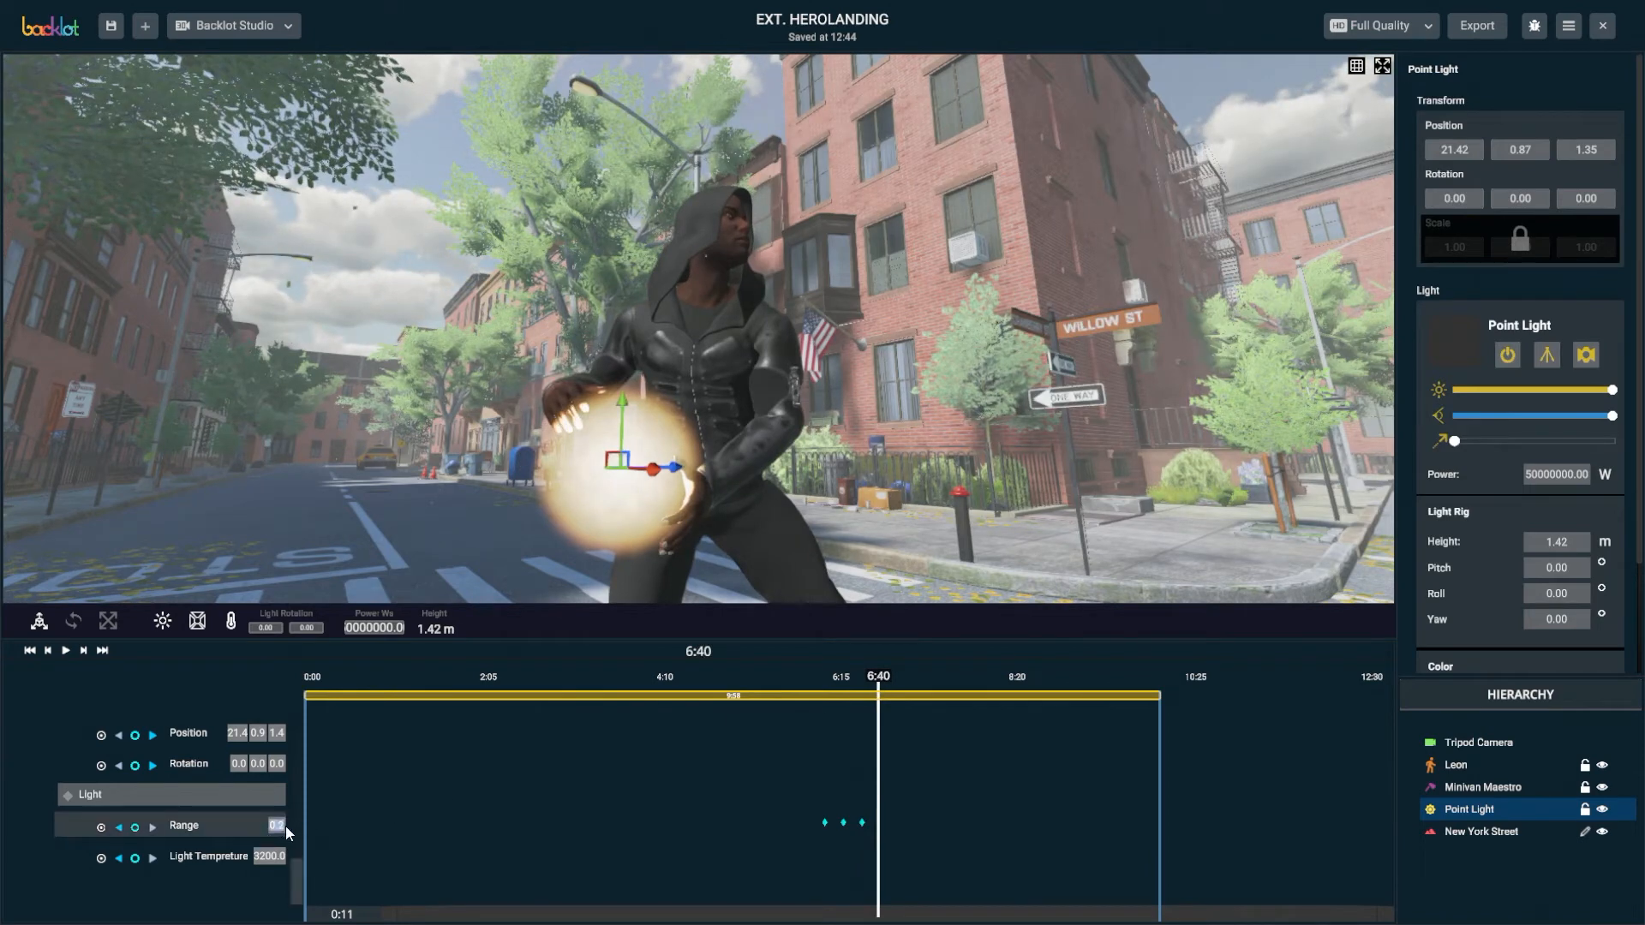
{"action": "type", "text": ".1"}
{"action": "key", "text": "Return"}
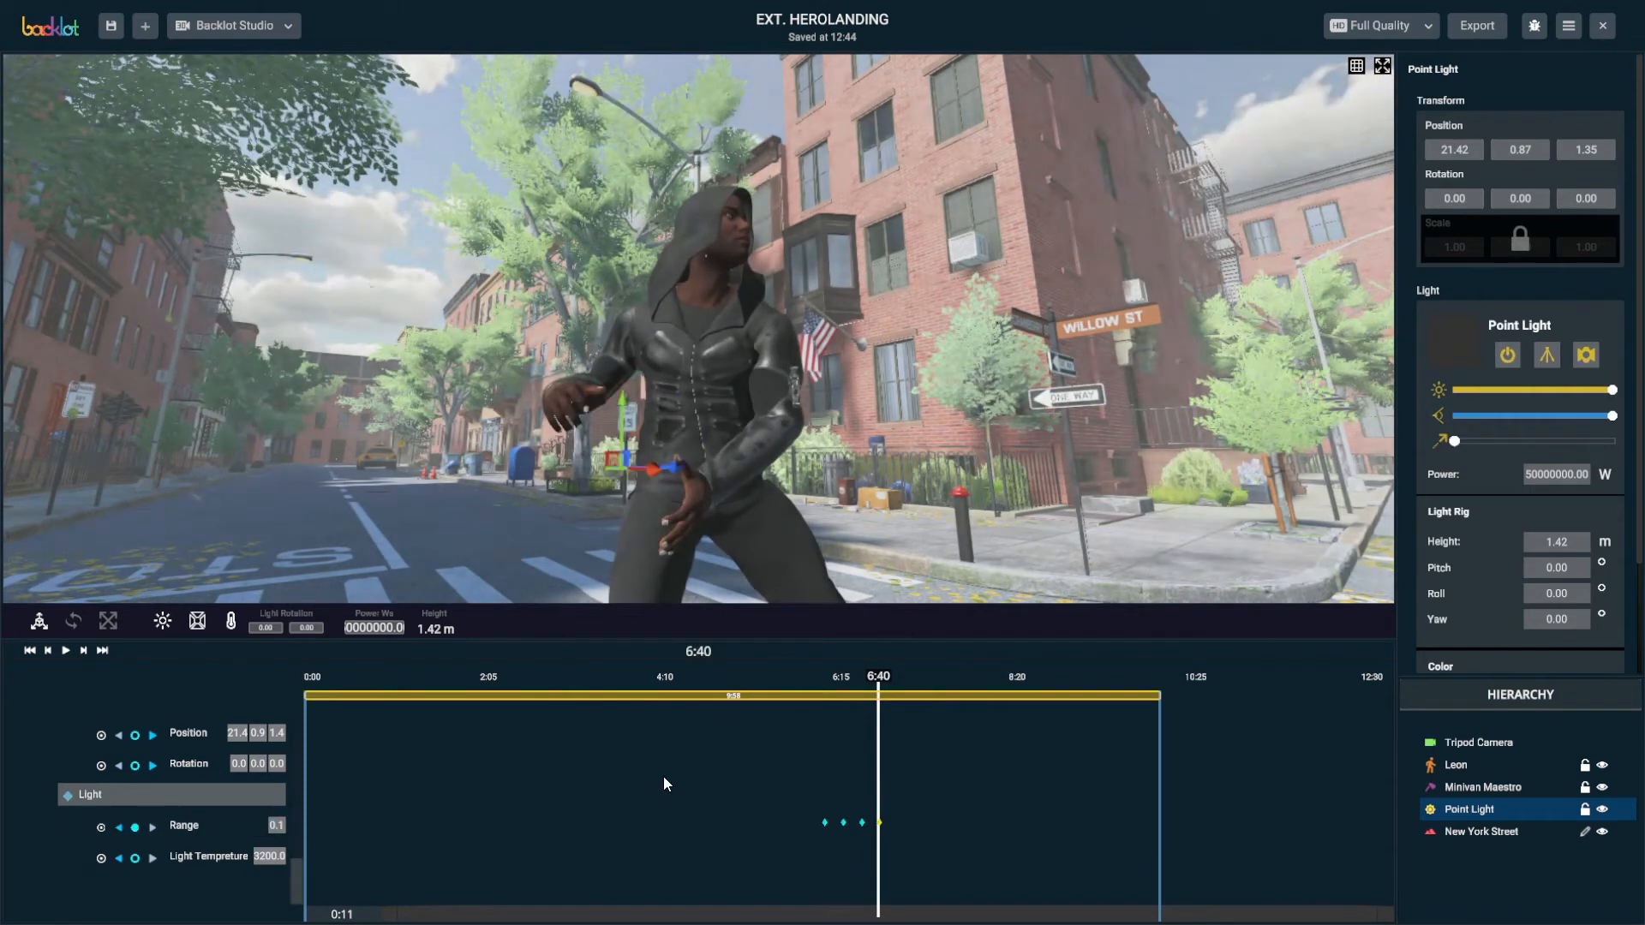
{"action": "left_click", "coordinate": [274, 825]}
{"action": "type", "text": ".15"}
{"action": "key", "text": "Return"}
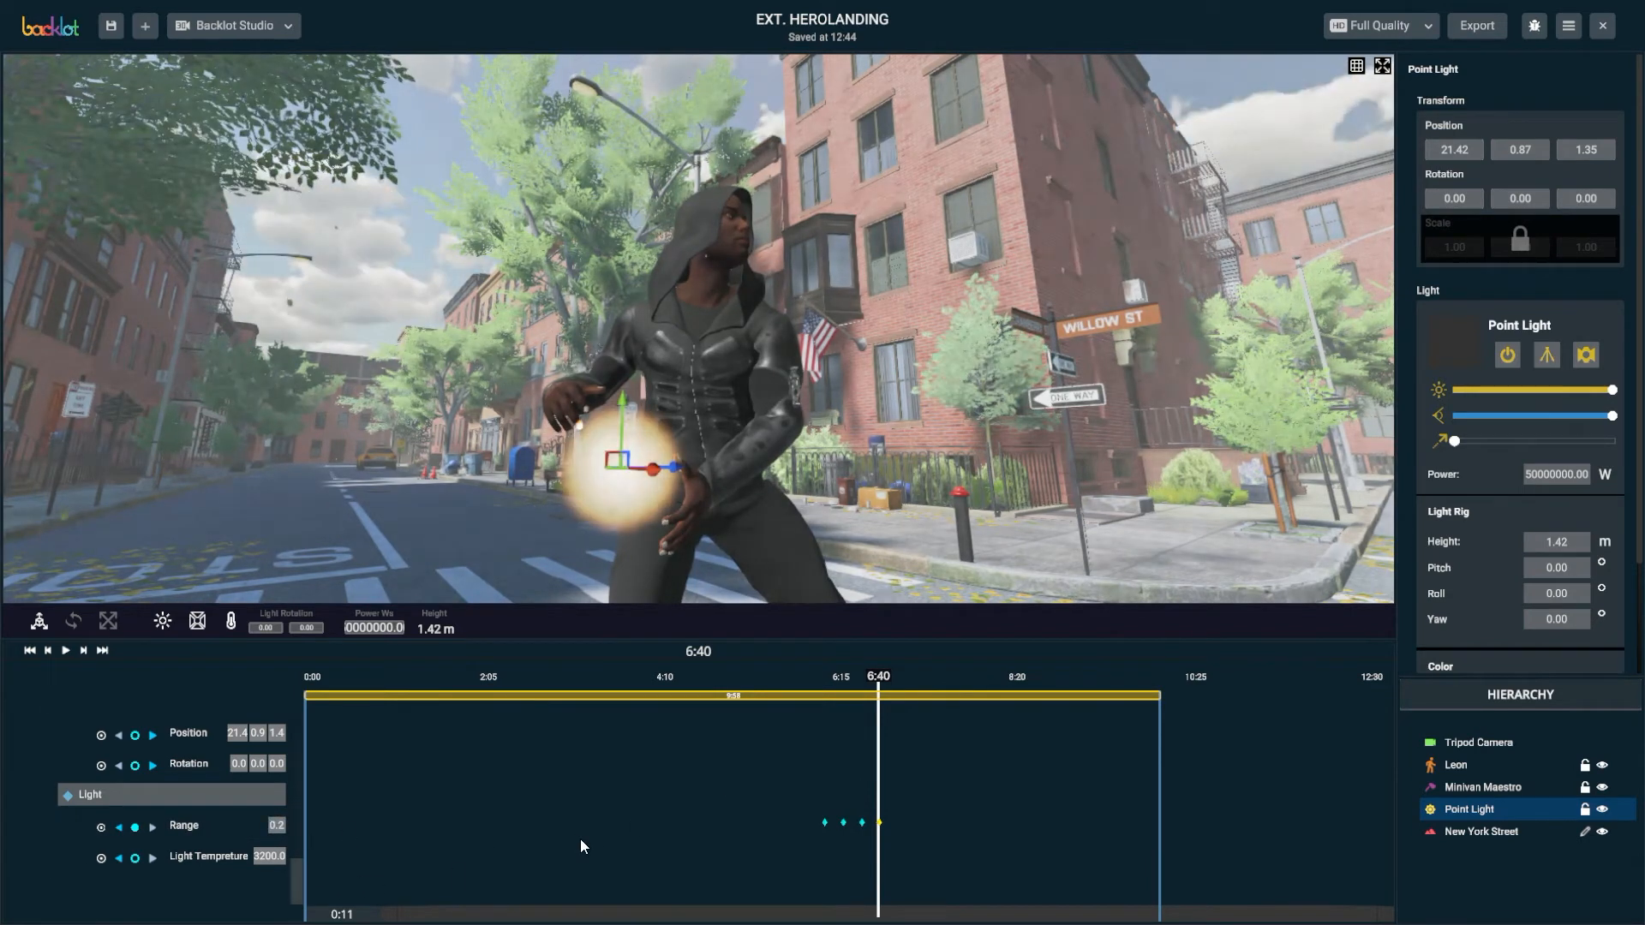
Key the point light's range at 0.2 at 6:58 and at 0.15 at 7:17
{"action": "mouse_move", "coordinate": [878, 676]}
{"action": "left_mouse_down"}
{"action": "mouse_move", "coordinate": [841, 668]}
{"action": "mouse_move", "coordinate": [905, 686]}
{"action": "left_mouse_up"}
{"action": "left_click", "coordinate": [277, 831]}
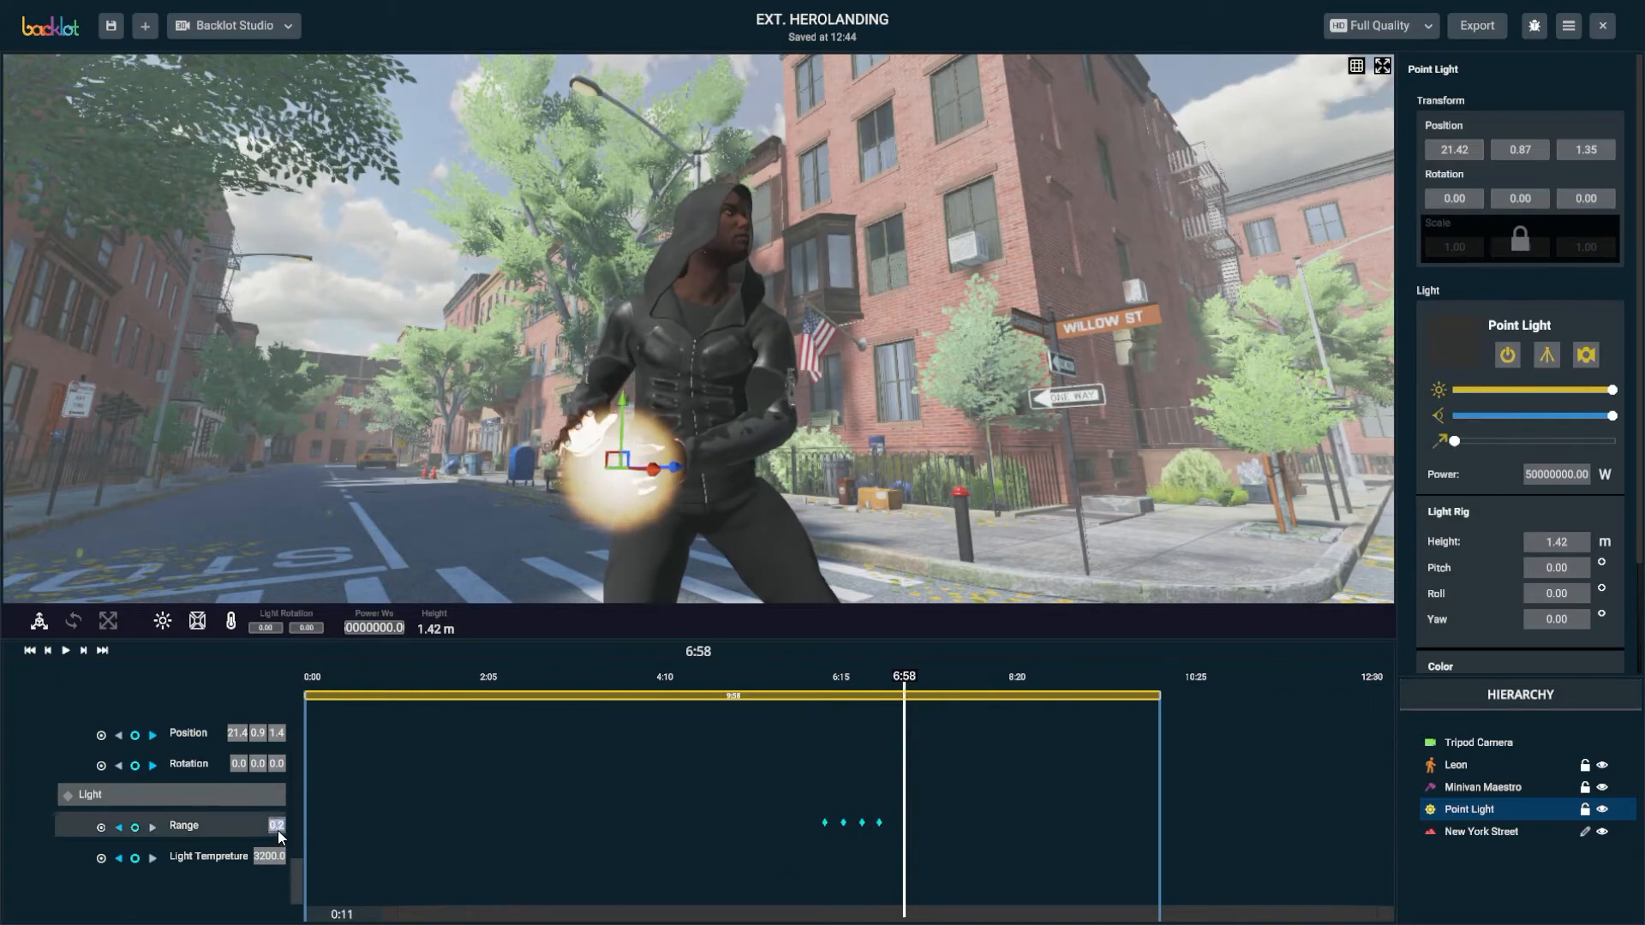
{"action": "type", "text": "0.2"}
{"action": "key", "text": "Return"}
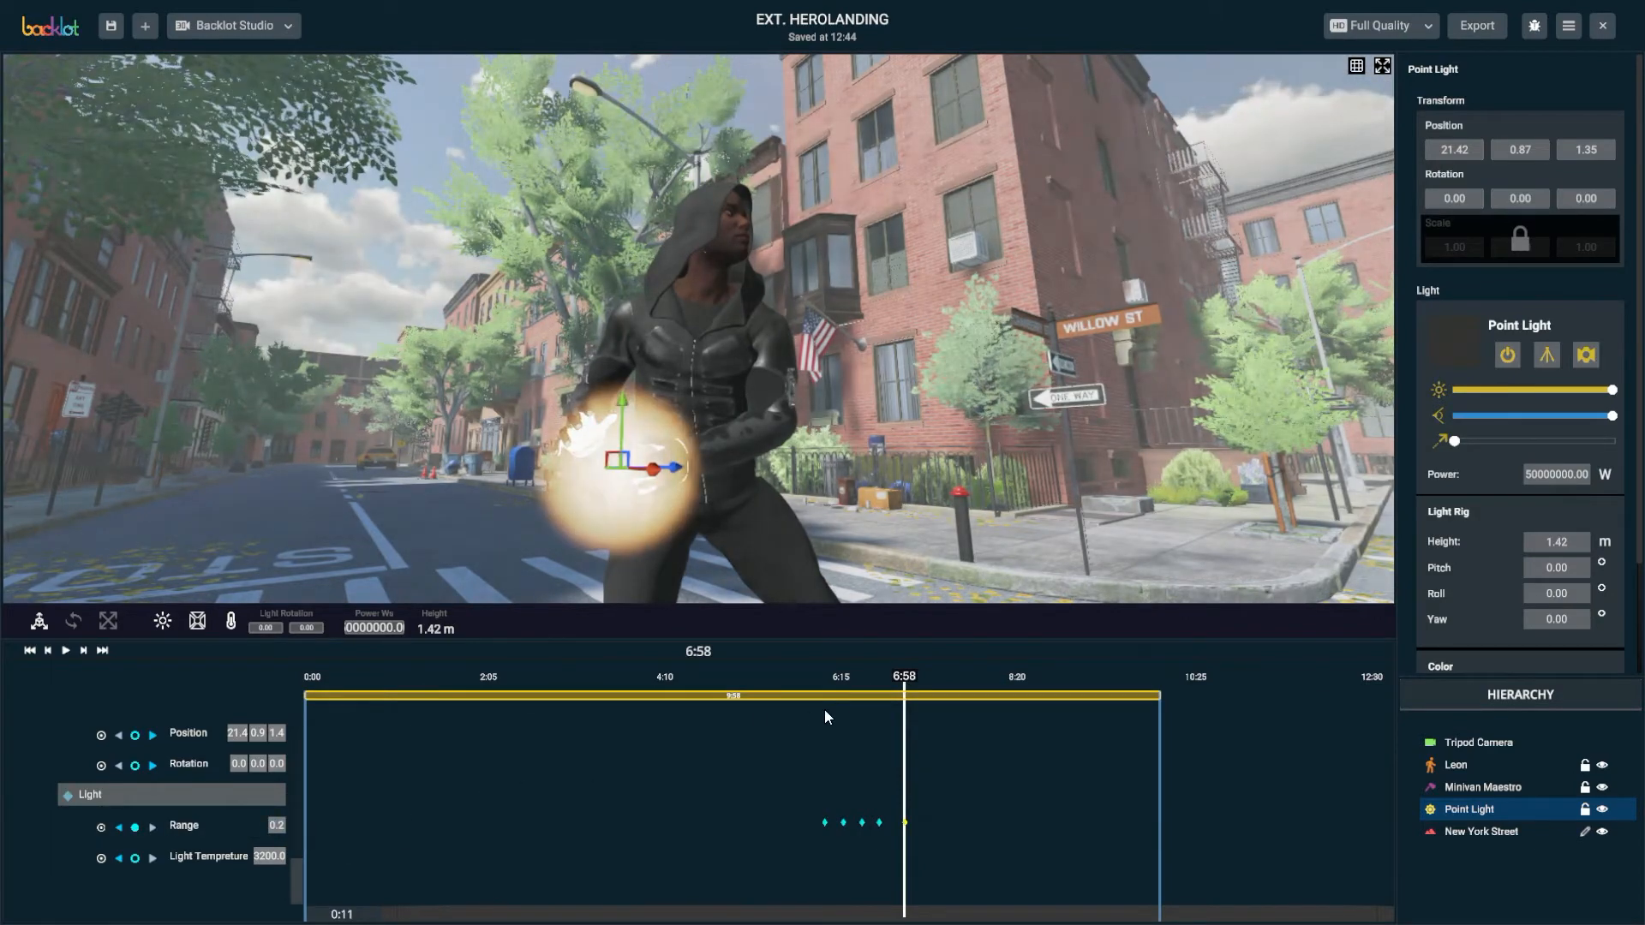
{"action": "left_click_drag", "start_coordinate": [912, 682], "coordinate": [931, 682]}
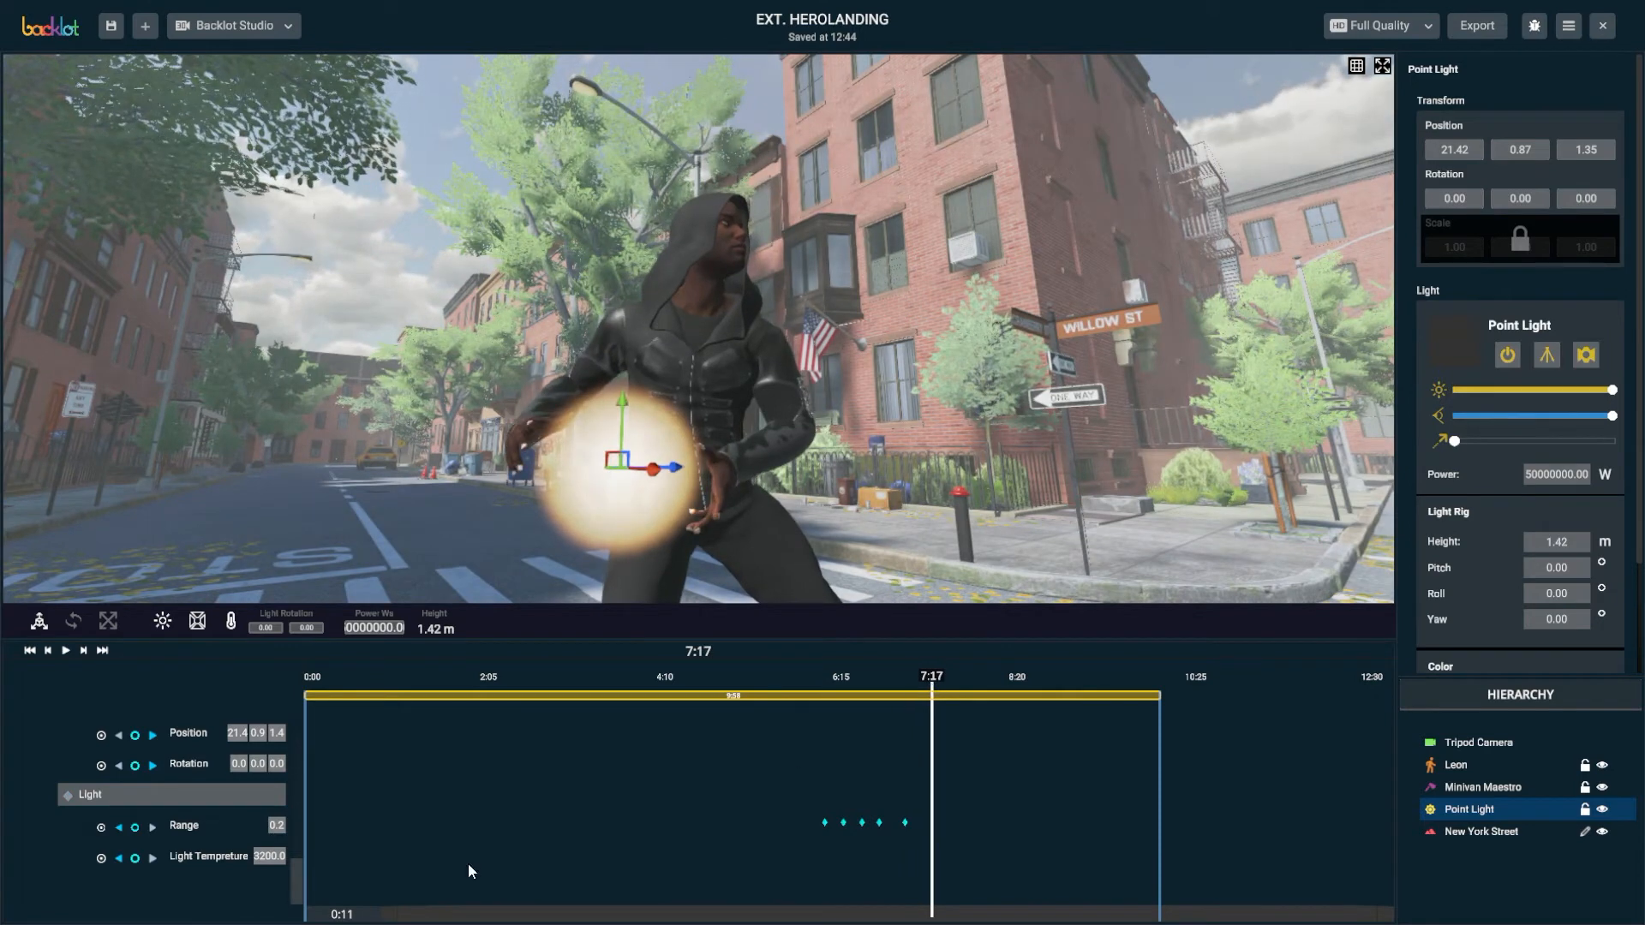
{"action": "left_click", "coordinate": [277, 826]}
{"action": "type", "text": "15"}
{"action": "key", "text": "Return"}
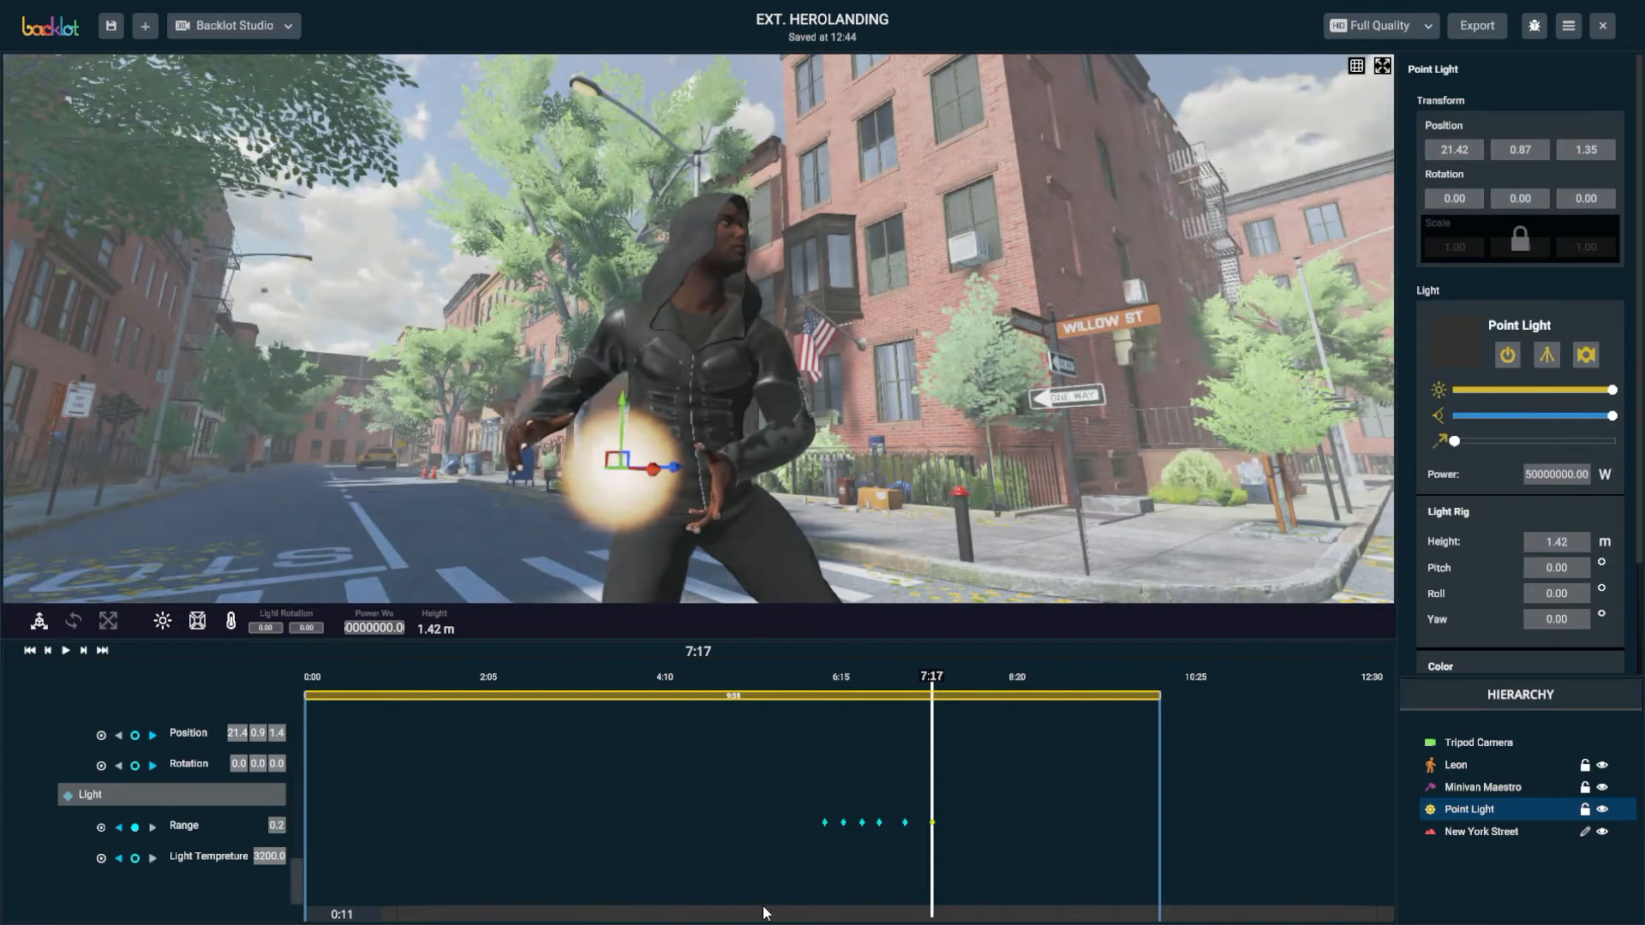
Key the point light's range at 0.2 at 7:35 and at a slightly smaller value at 7:50
{"action": "left_click_drag", "start_coordinate": [931, 679], "coordinate": [958, 679]}
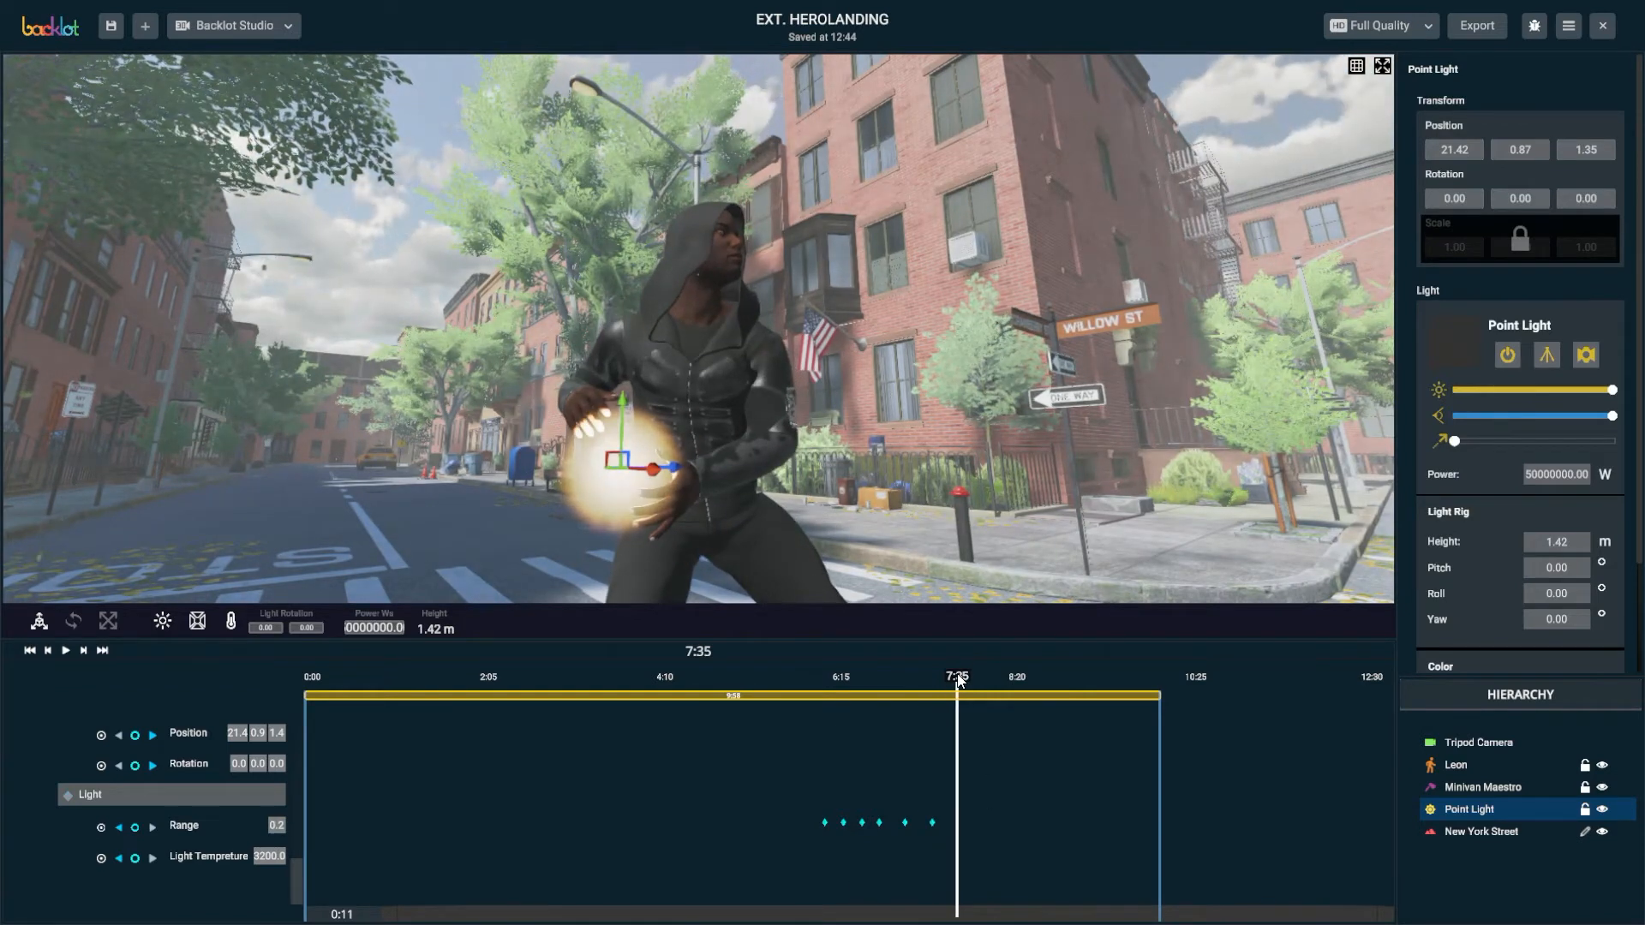
{"action": "left_click", "coordinate": [276, 826]}
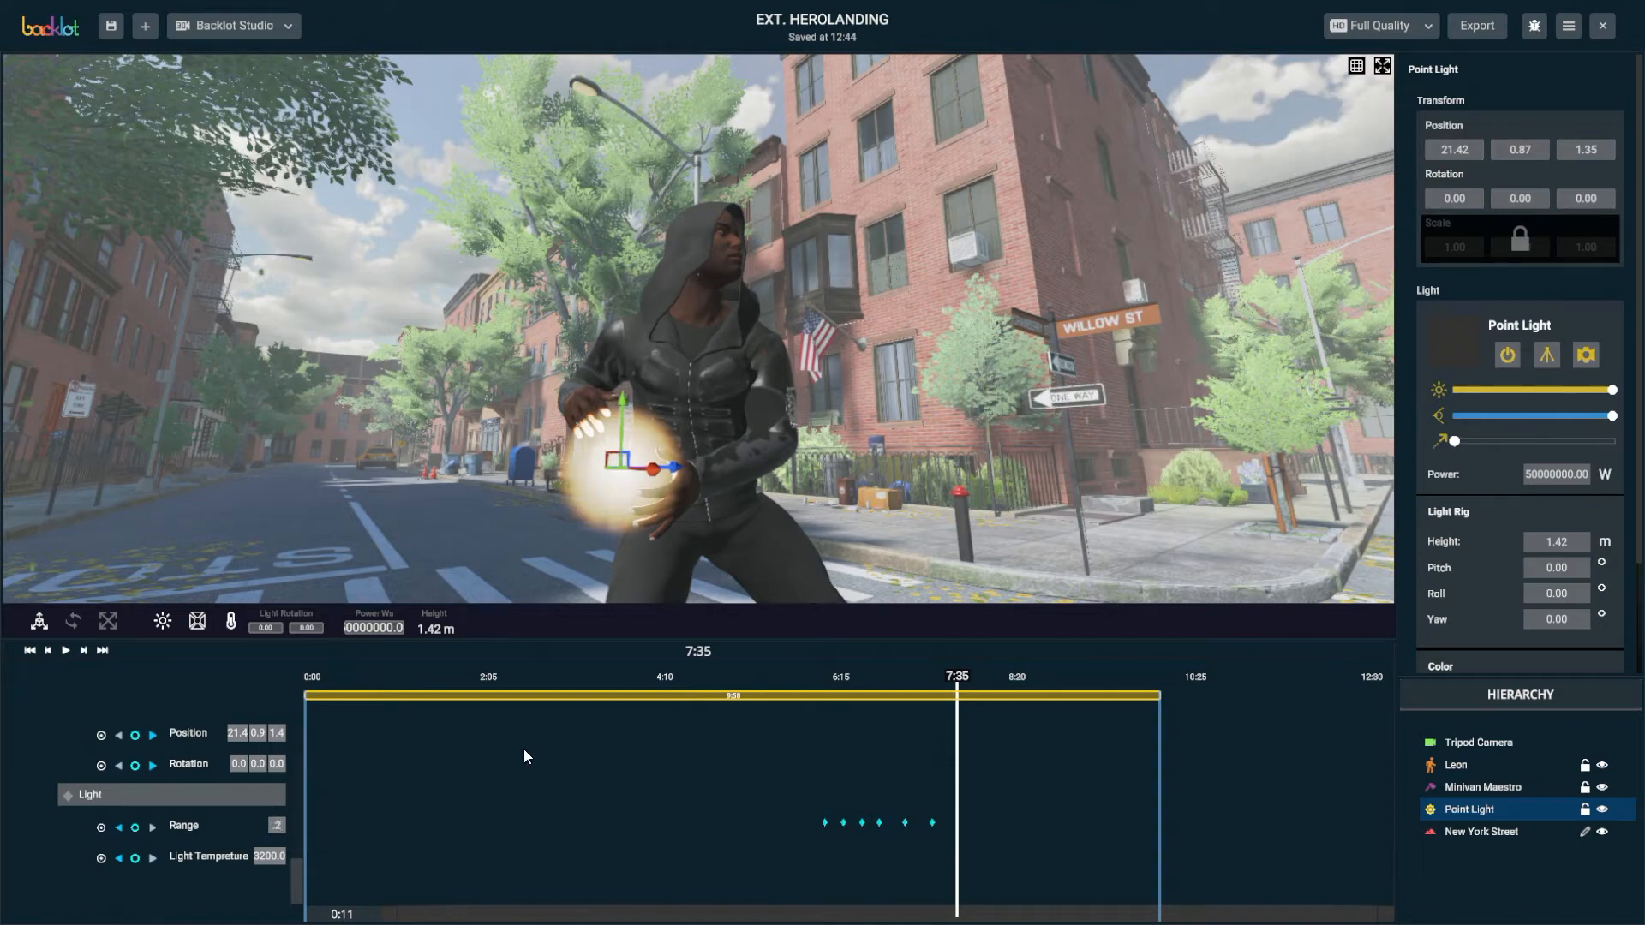
{"action": "key", "text": "Return"}
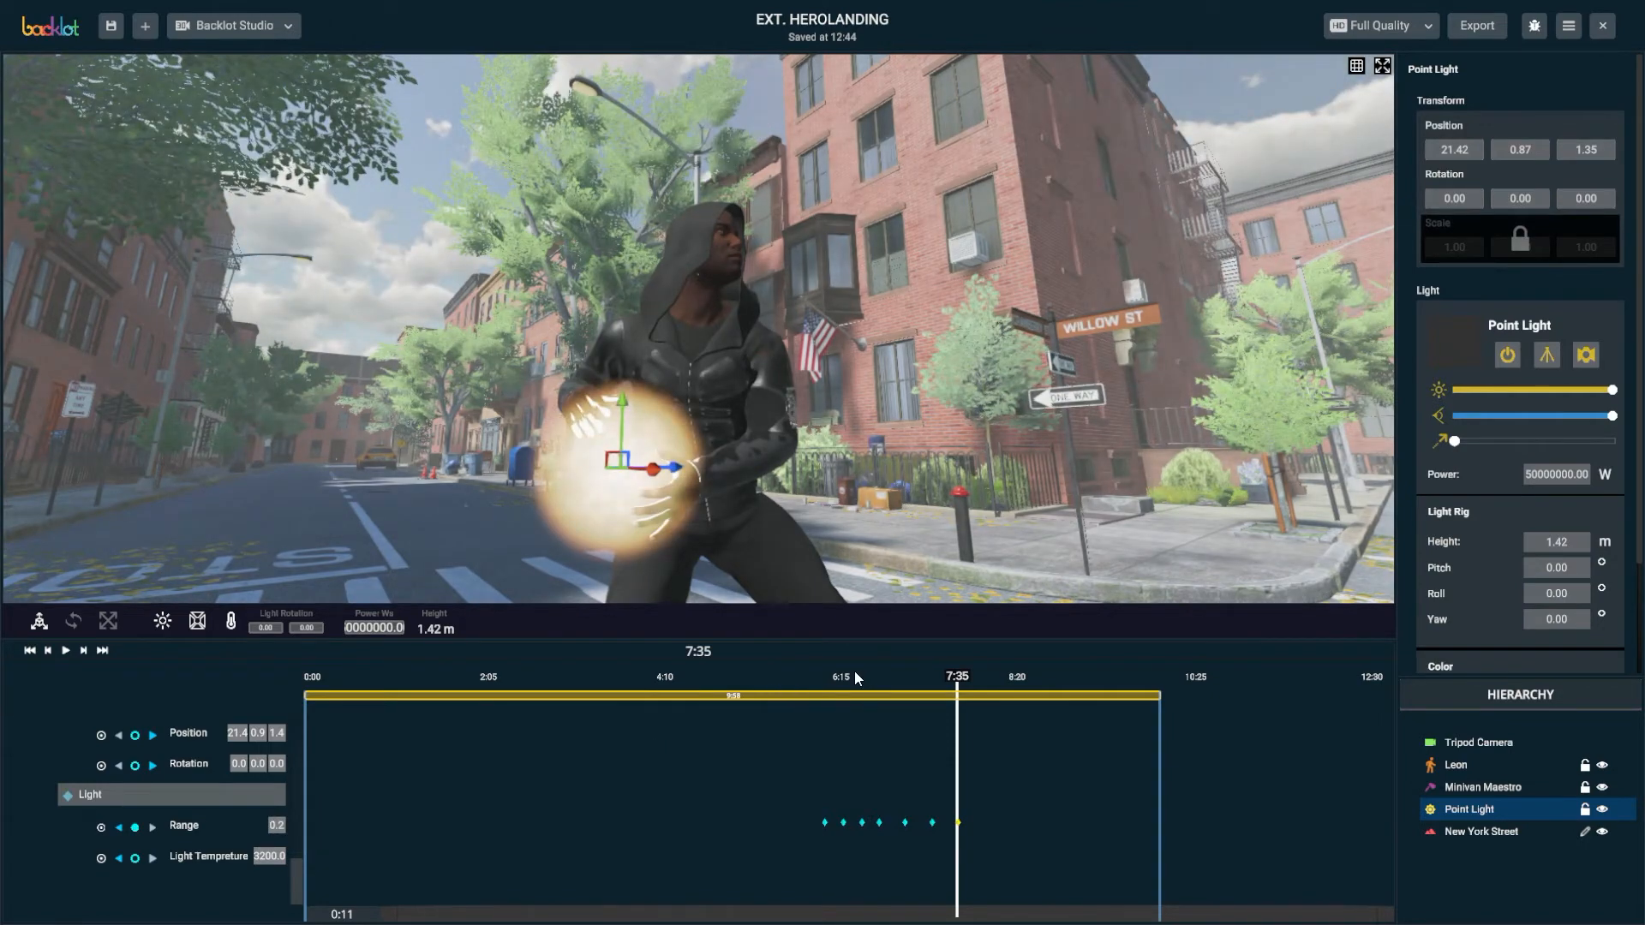
{"action": "left_click_drag", "start_coordinate": [855, 671], "coordinate": [977, 724]}
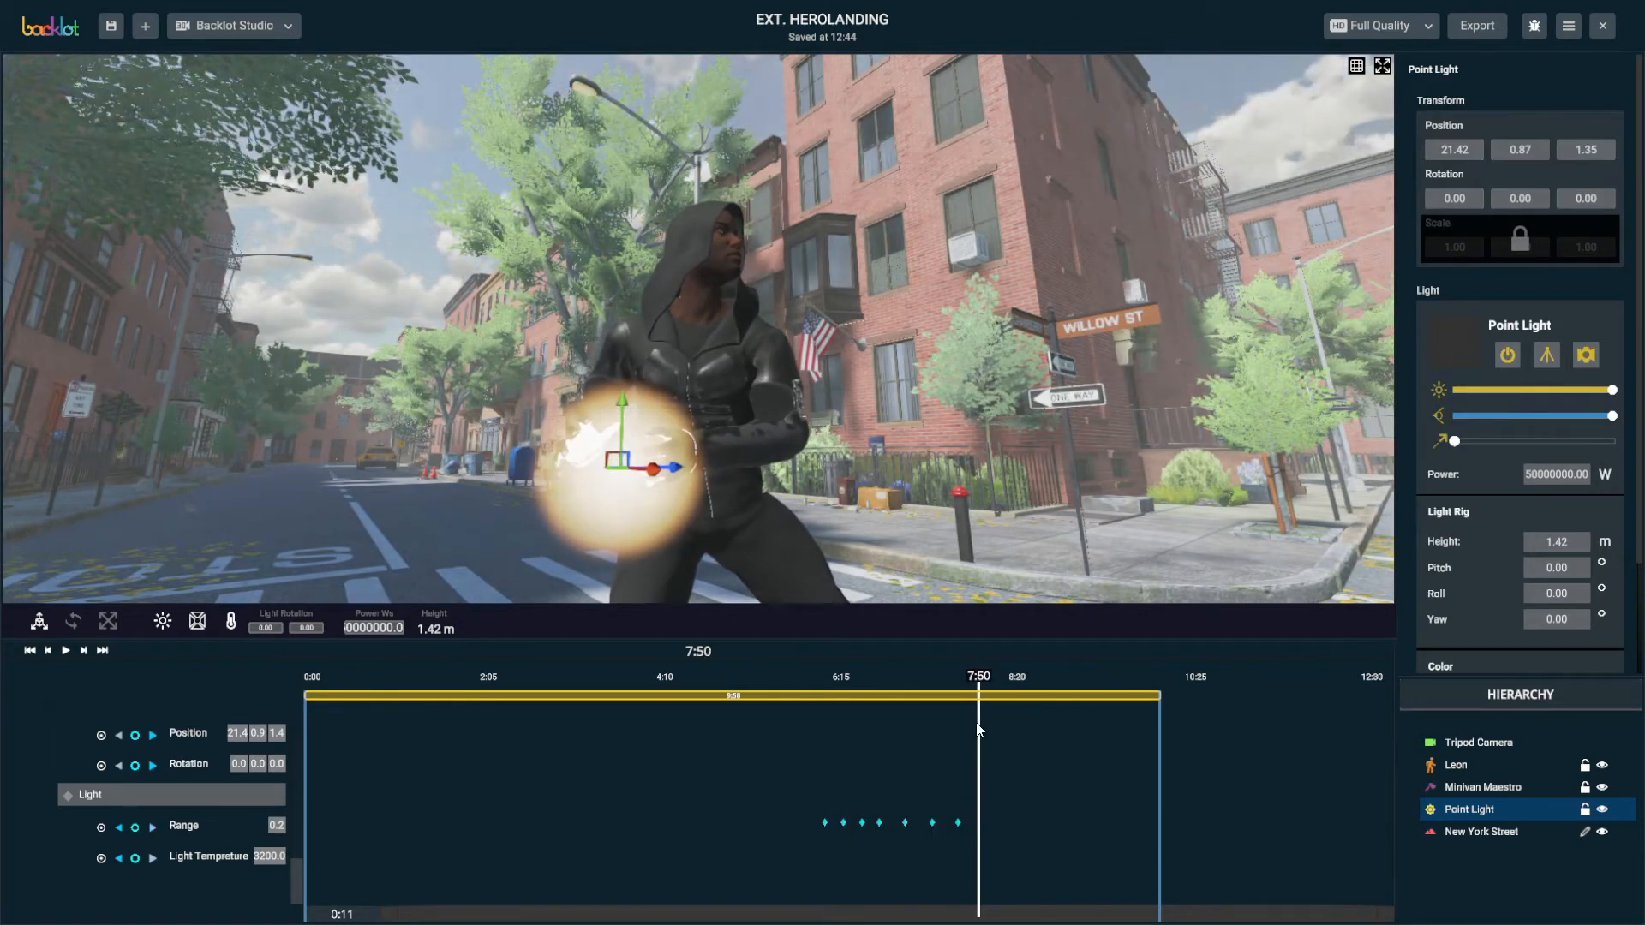
{"action": "left_click", "coordinate": [277, 826]}
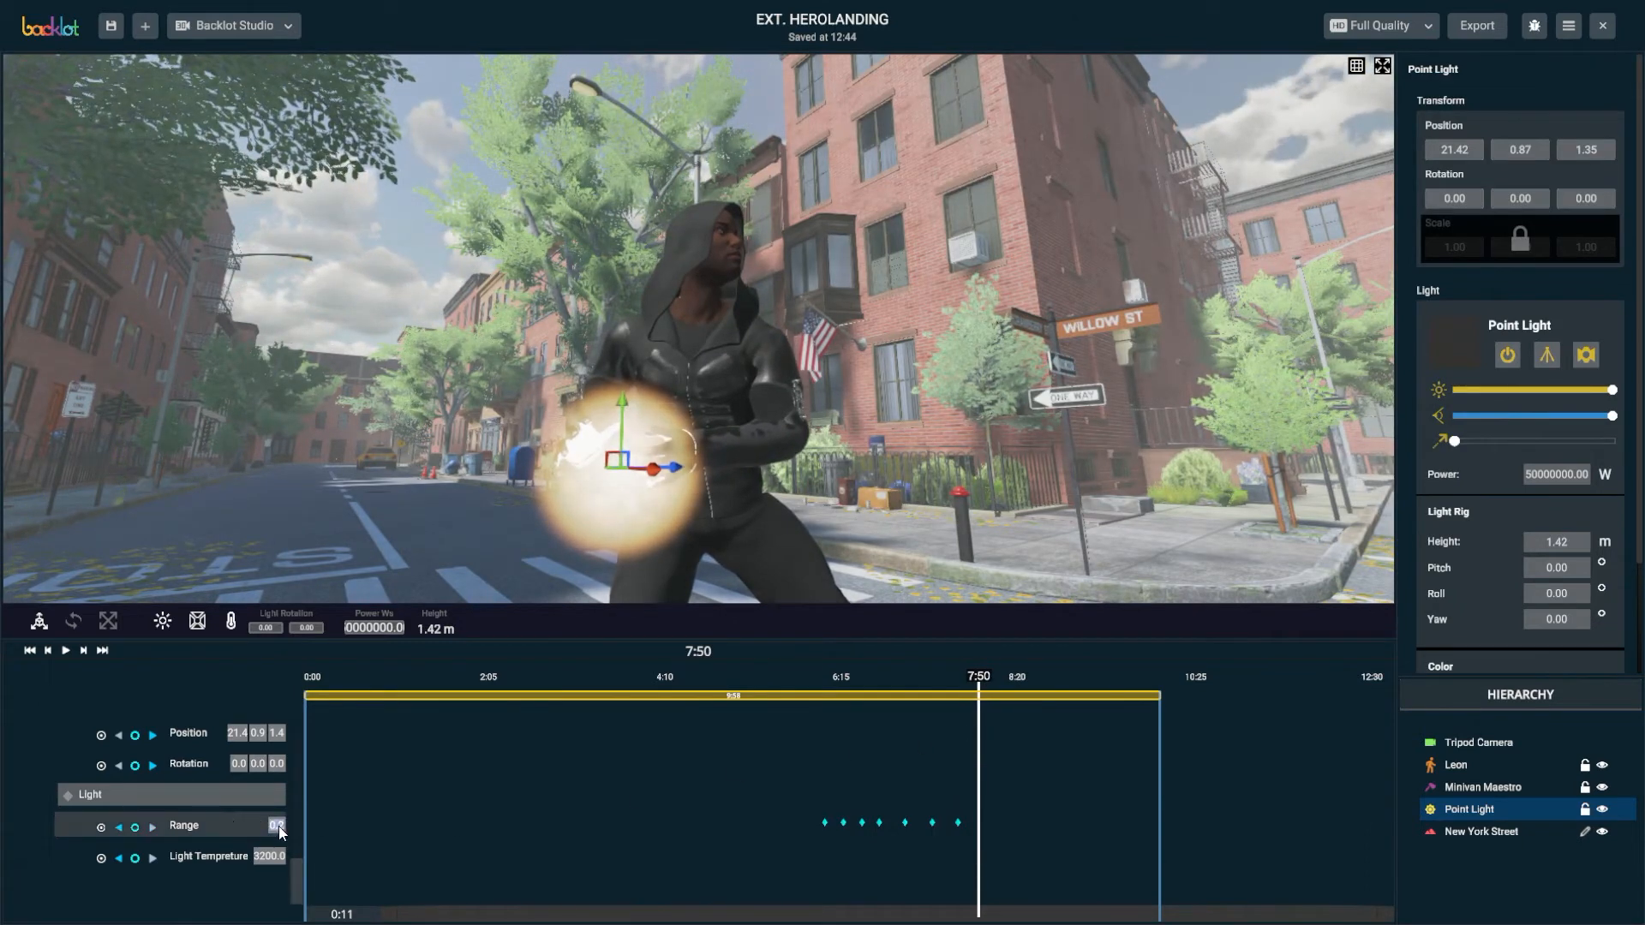
{"action": "type", "text": "0.2"}
{"action": "key", "text": "Return"}
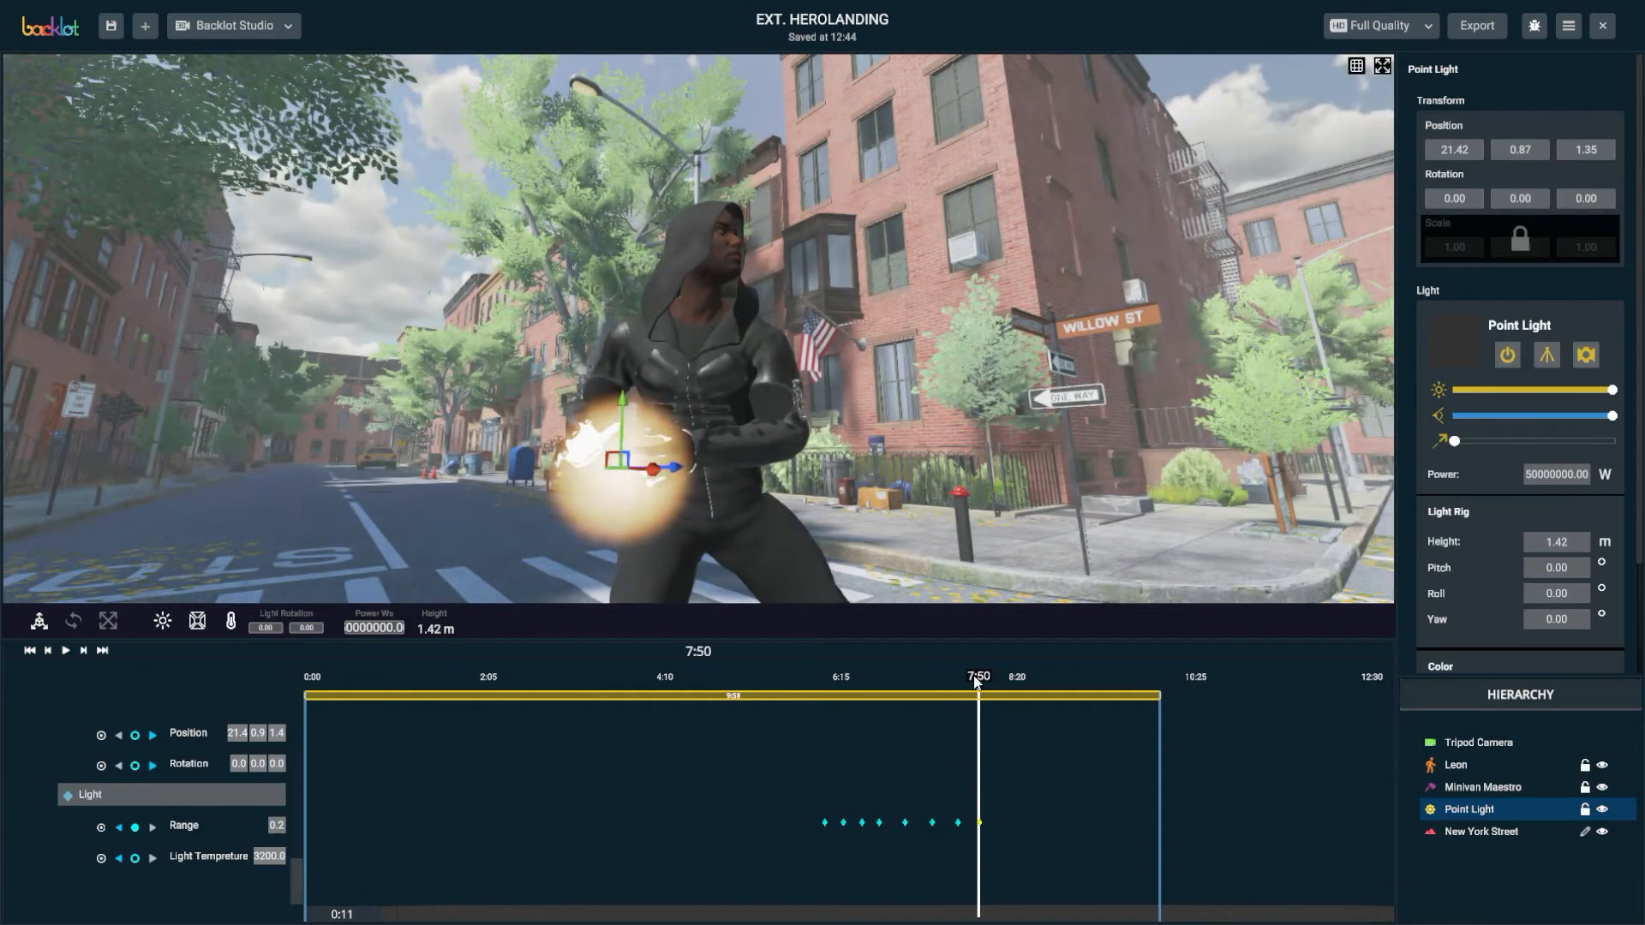
Key a slightly larger range, just above 0.2, for the point light at 8:02
{"action": "left_click_drag", "start_coordinate": [974, 682], "coordinate": [1022, 685]}
{"action": "left_click_drag", "start_coordinate": [1022, 686], "coordinate": [994, 689]}
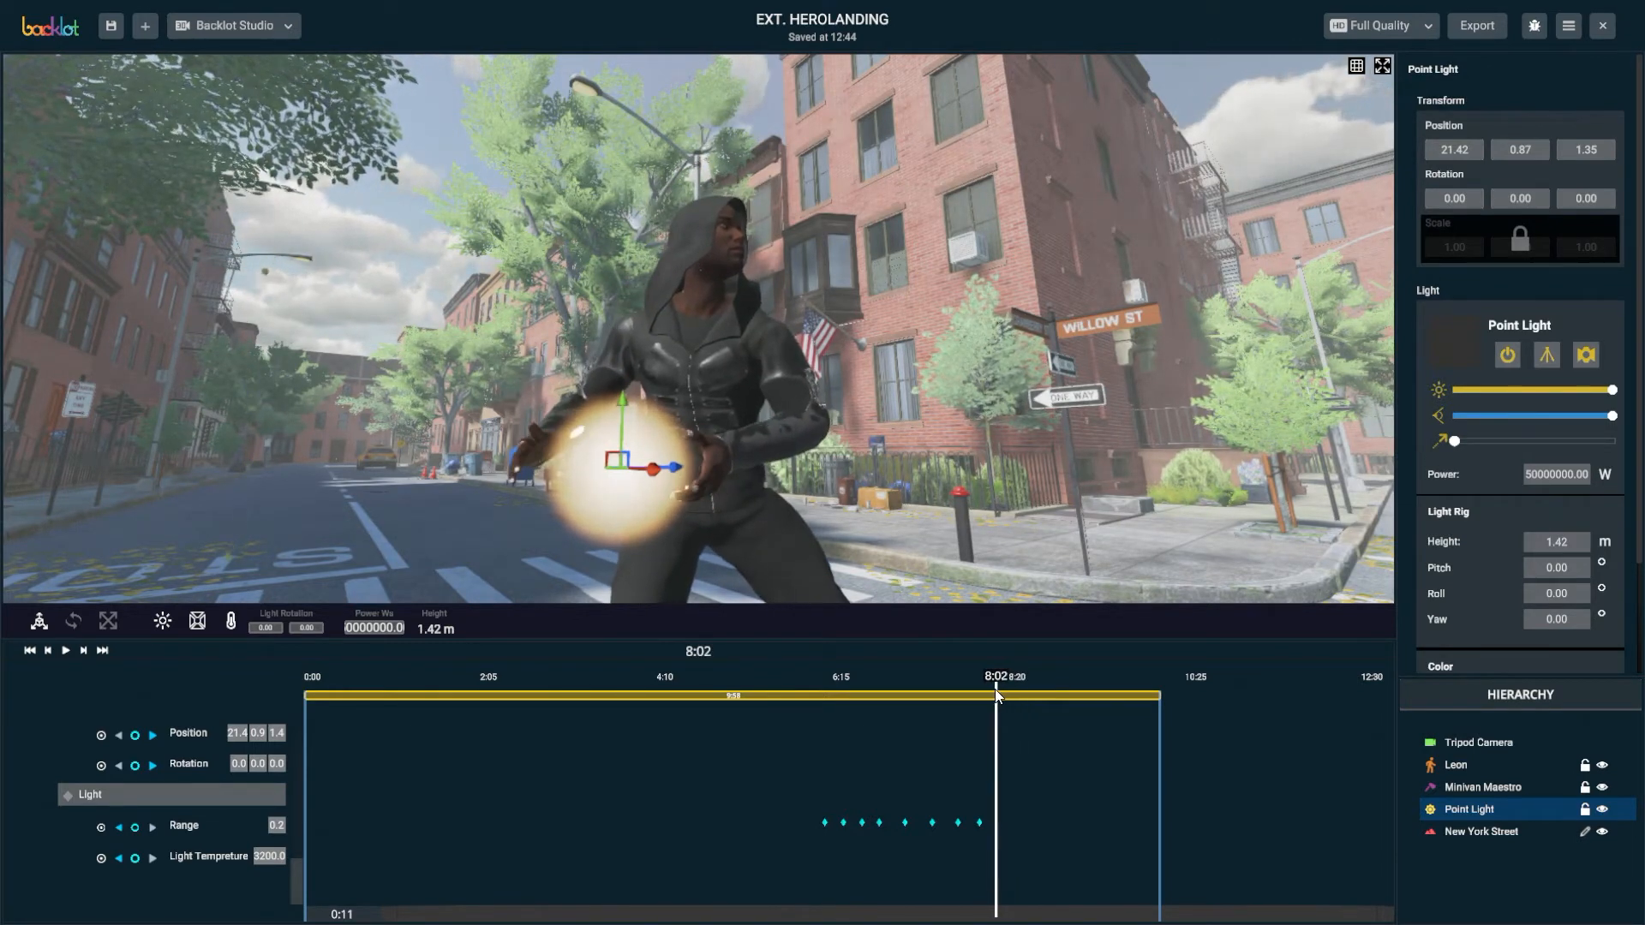
{"action": "left_click", "coordinate": [276, 825]}
{"action": "key", "text": "Return"}
Key the point light's range at 0.14 at 8:13
{"action": "left_click", "coordinate": [1001, 683]}
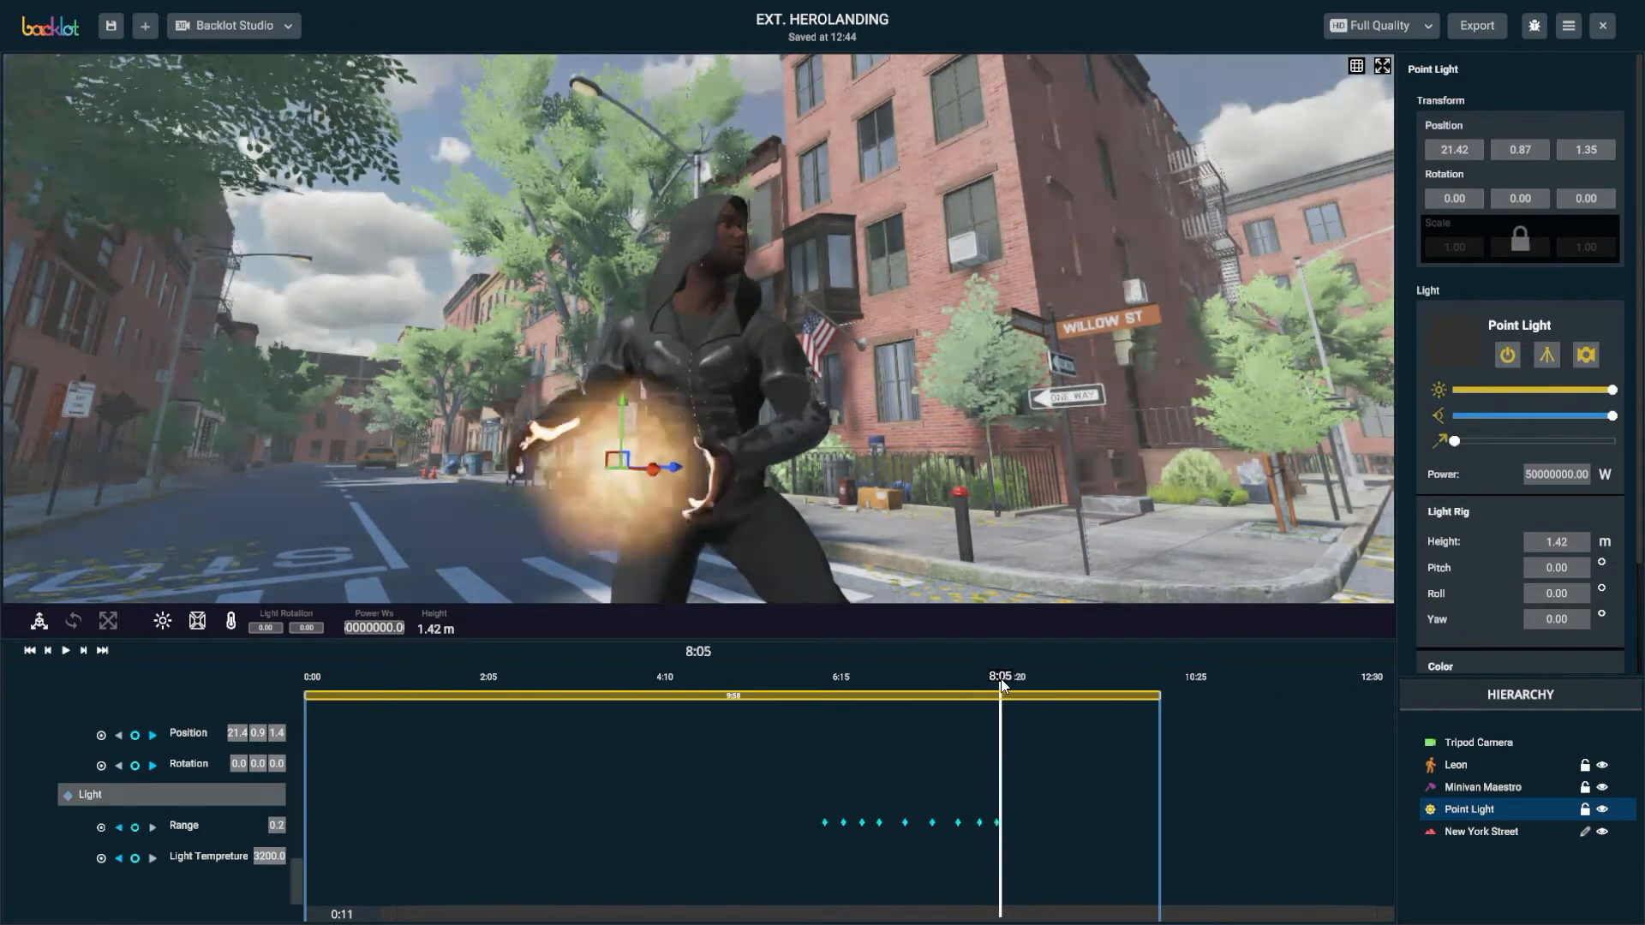
{"action": "left_click_drag", "start_coordinate": [1003, 682], "coordinate": [1011, 682]}
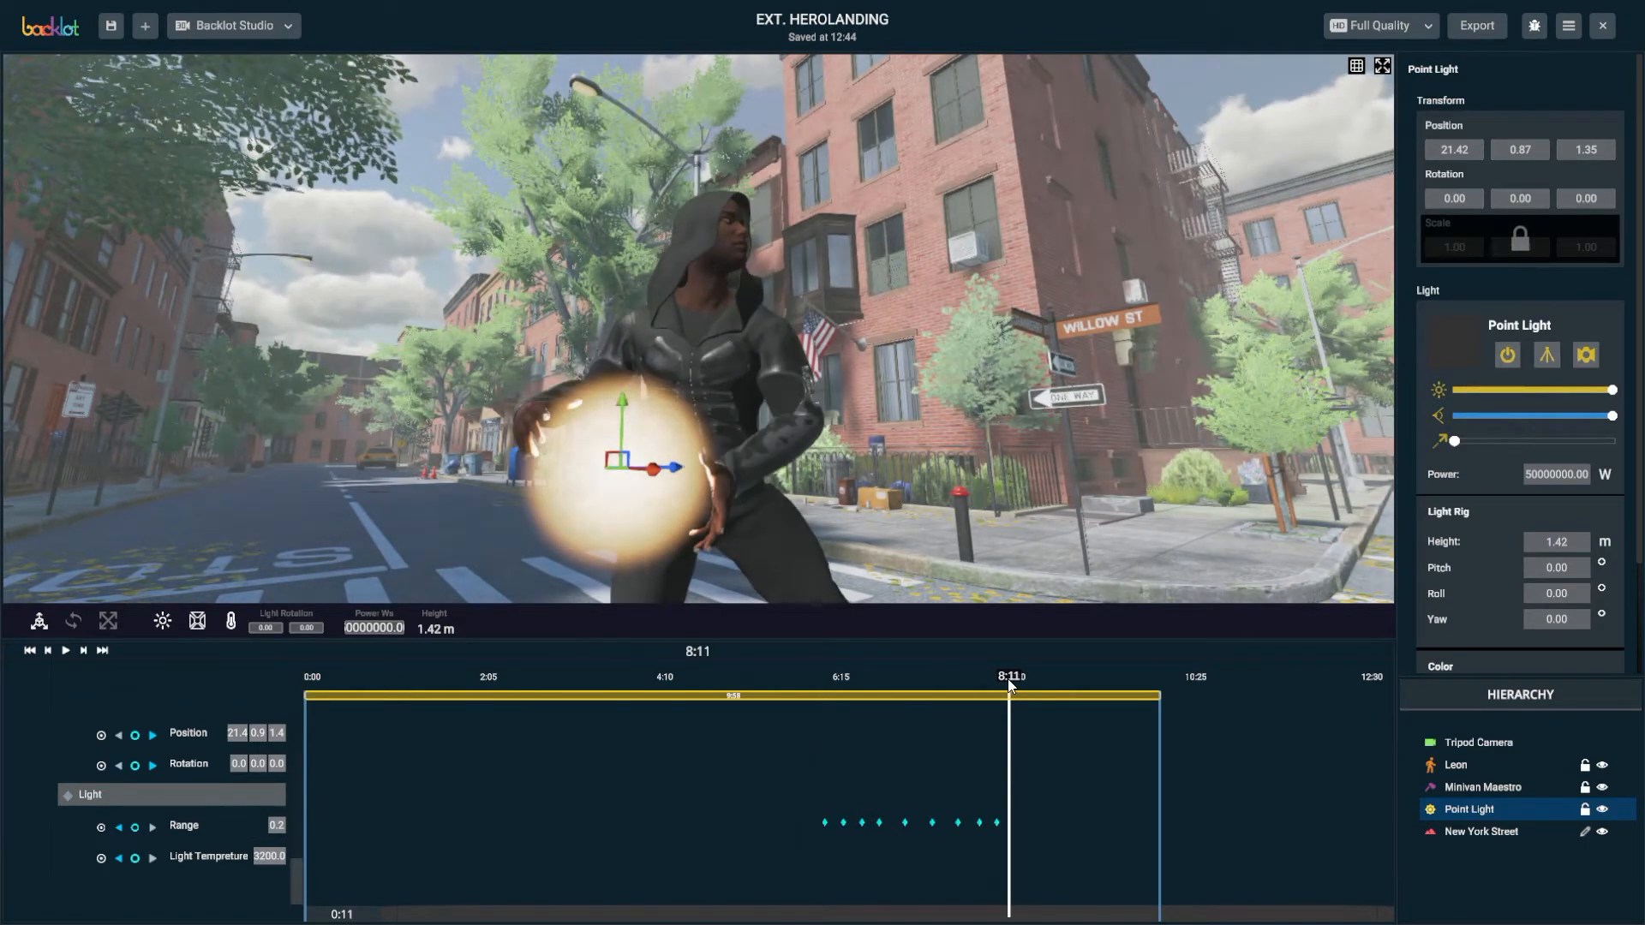
{"action": "left_click", "coordinate": [276, 828]}
{"action": "type", "text": "0.1"}
{"action": "key", "text": "Return"}
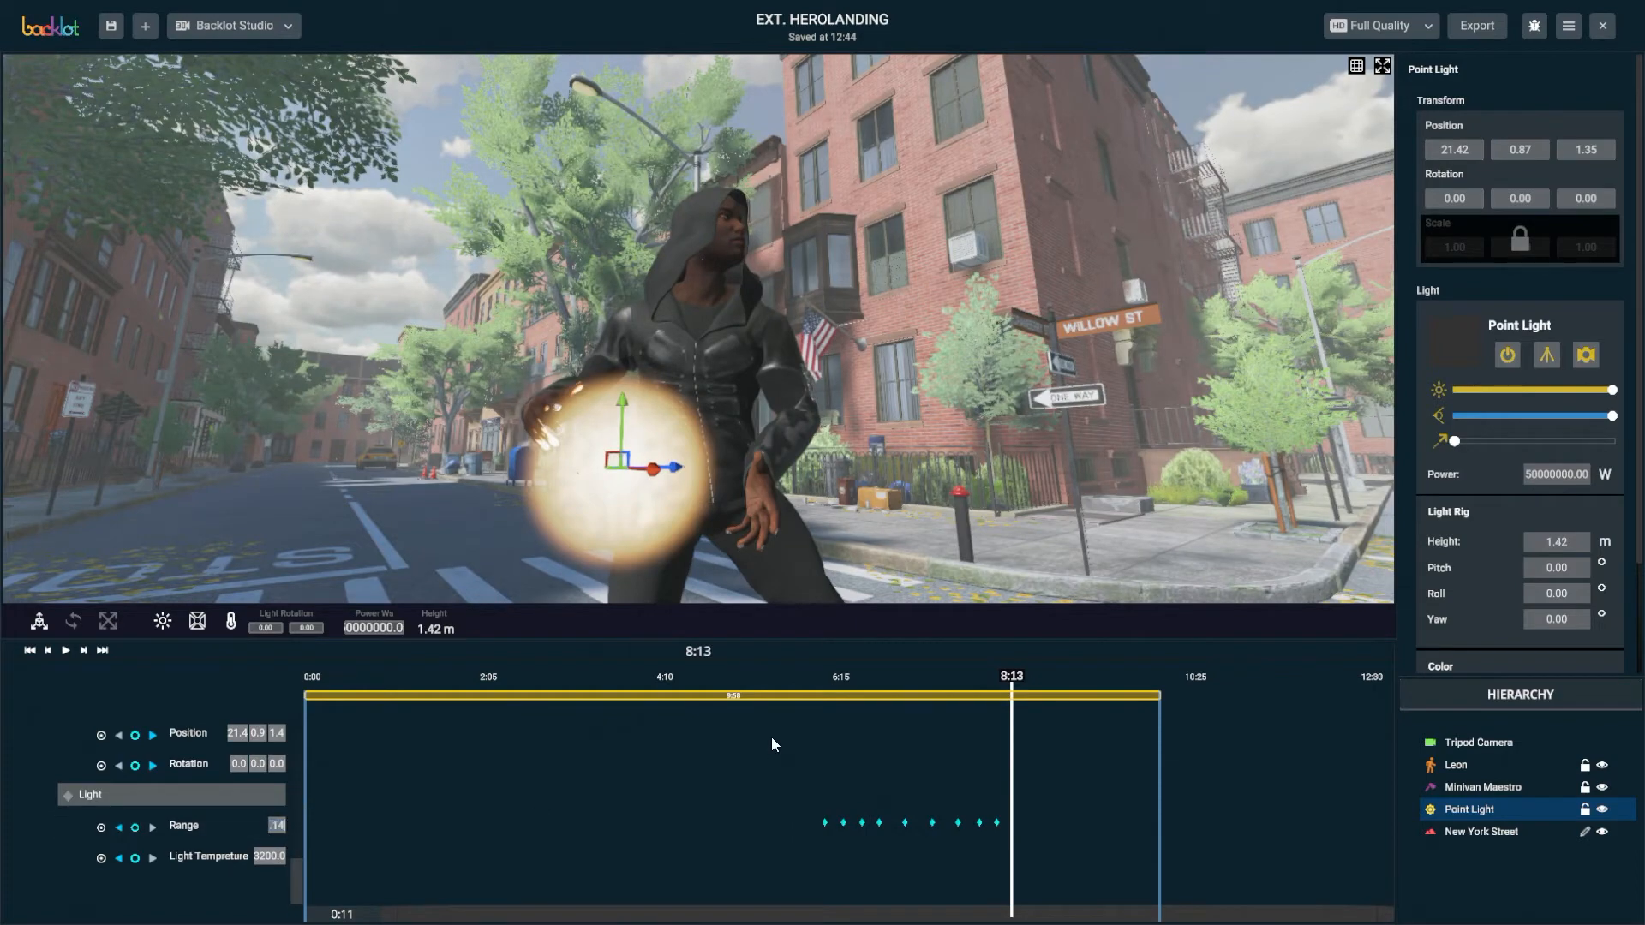
Key the point light's range at 0.25 at 8:29
{"action": "left_click_drag", "start_coordinate": [948, 676], "coordinate": [1036, 703]}
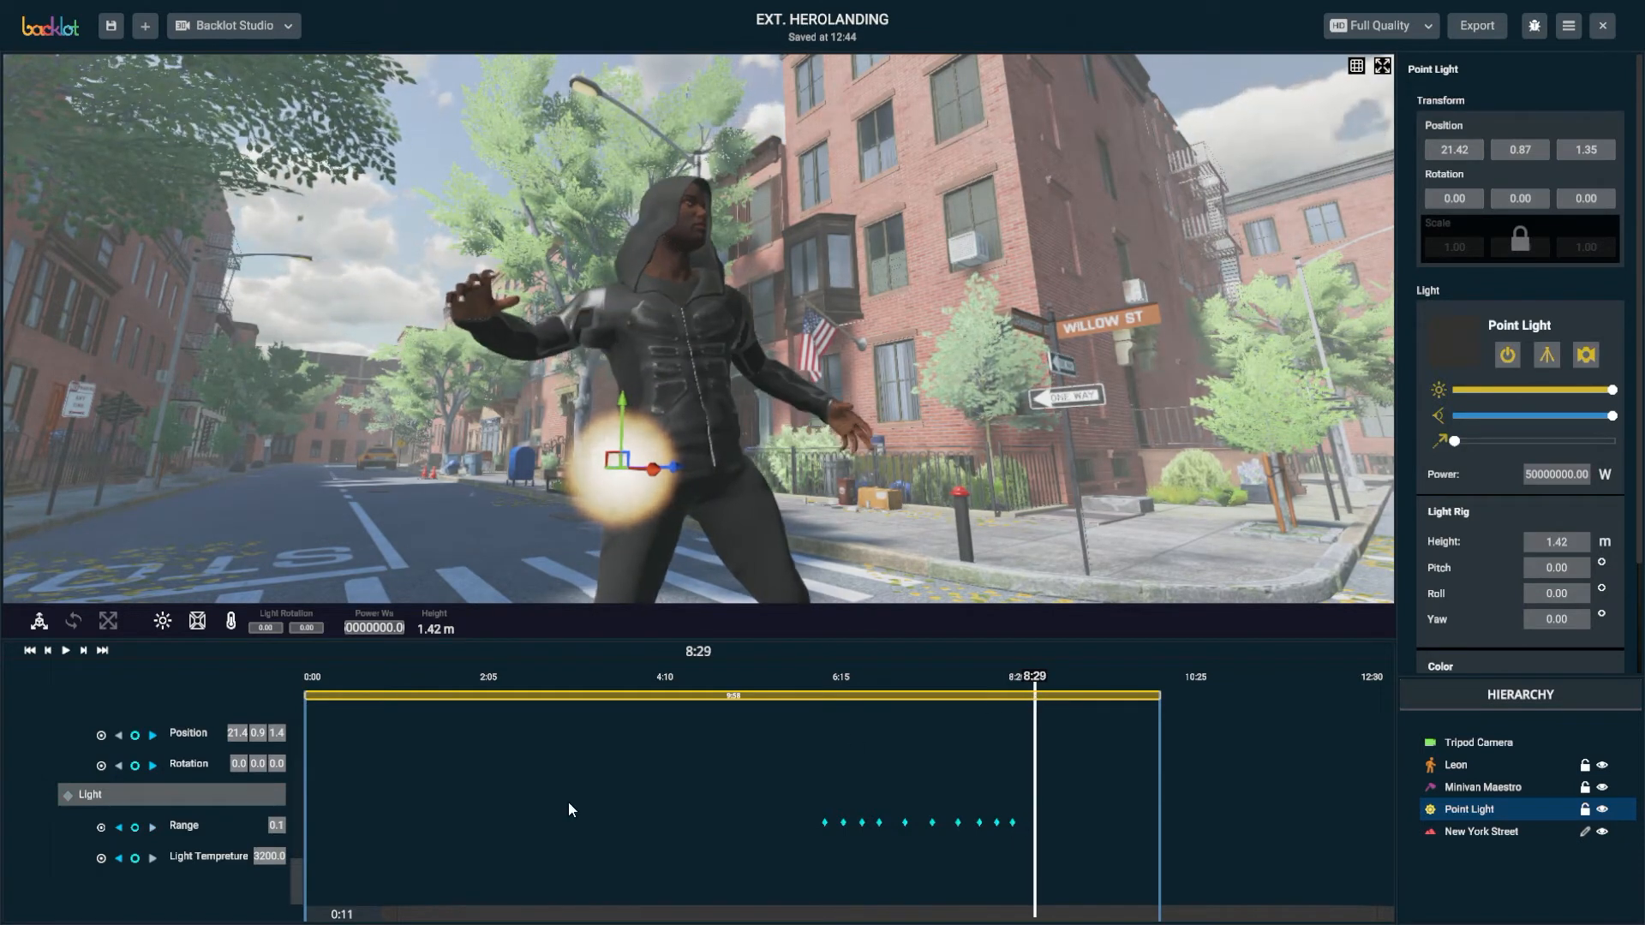
{"action": "left_click", "coordinate": [274, 827]}
{"action": "type", "text": "0.25"}
{"action": "key", "text": "Return"}
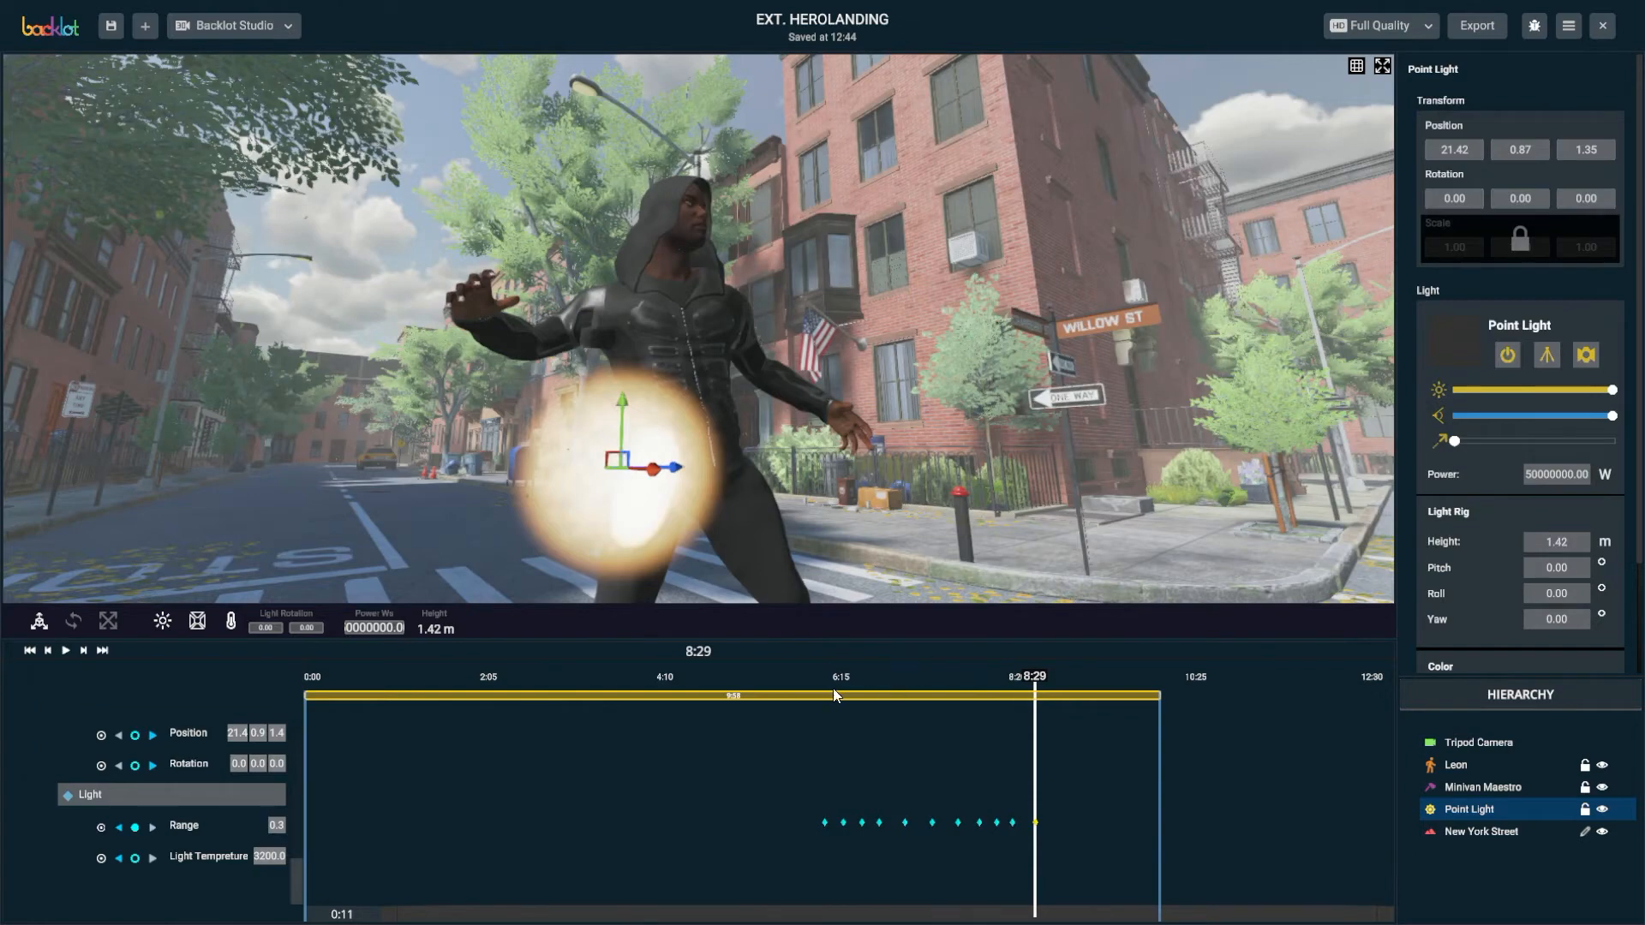
Scrub through the light's flicker and add a position keyframe for the point light at 8:14
{"action": "mouse_move", "coordinate": [834, 690]}
{"action": "left_mouse_down"}
{"action": "mouse_move", "coordinate": [784, 691]}
{"action": "mouse_move", "coordinate": [862, 683]}
{"action": "left_mouse_up"}
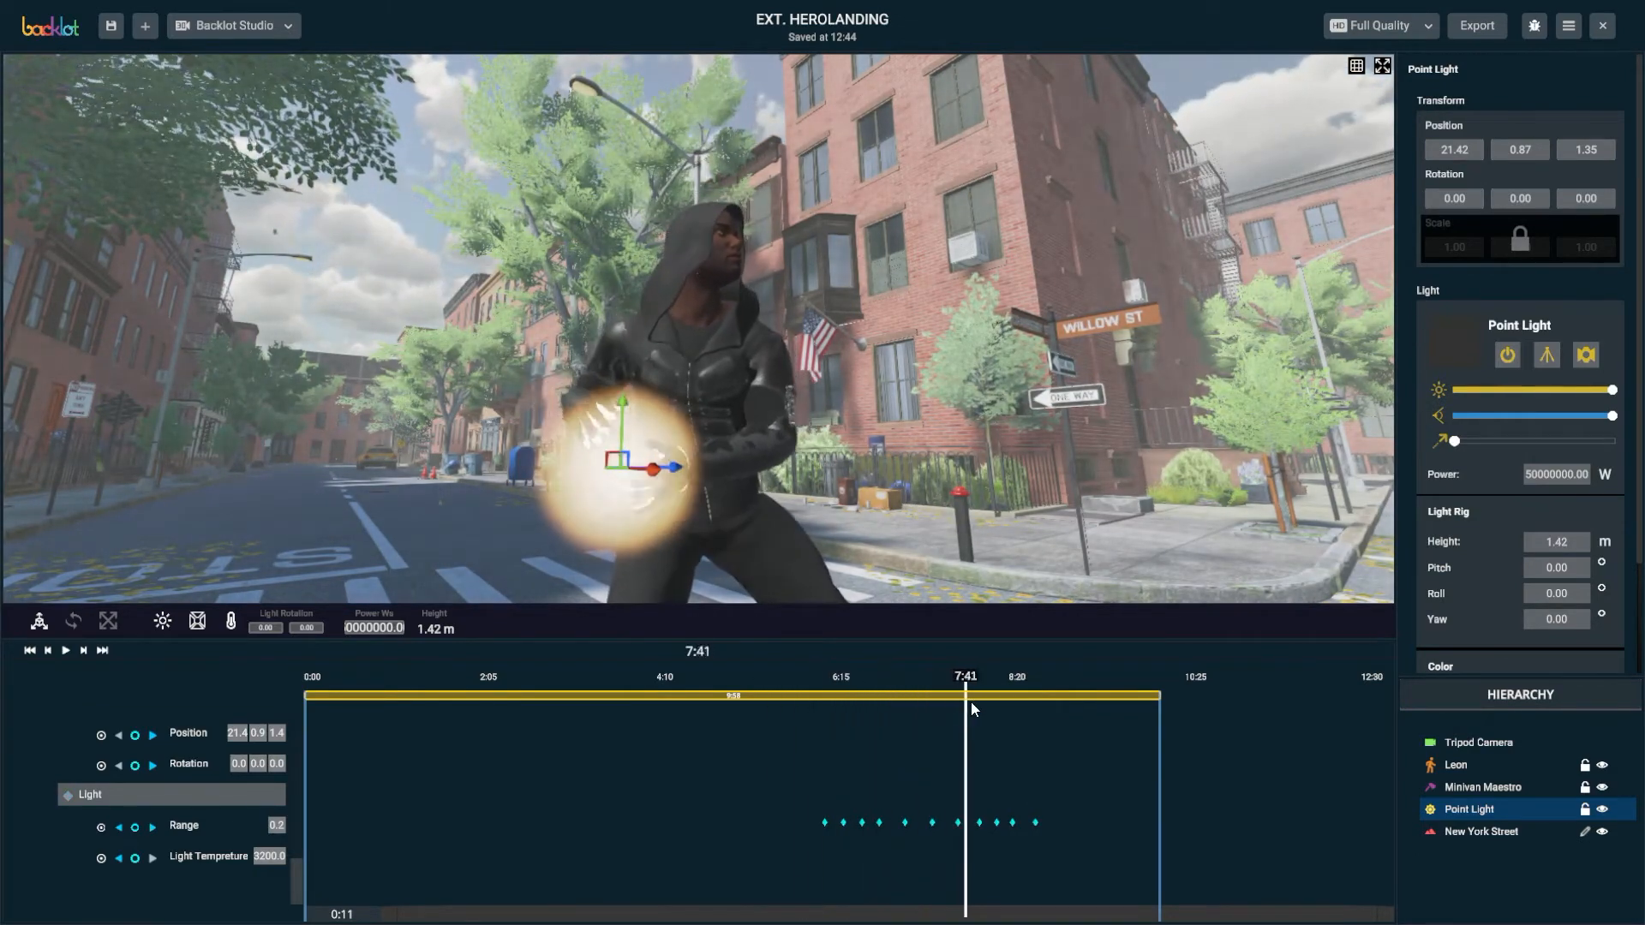
{"action": "mouse_move", "coordinate": [1005, 720]}
{"action": "left_mouse_down"}
{"action": "mouse_move", "coordinate": [1043, 728]}
{"action": "mouse_move", "coordinate": [976, 727]}
{"action": "mouse_move", "coordinate": [1056, 726]}
{"action": "mouse_move", "coordinate": [987, 729]}
{"action": "mouse_move", "coordinate": [1014, 729]}
{"action": "left_mouse_up"}
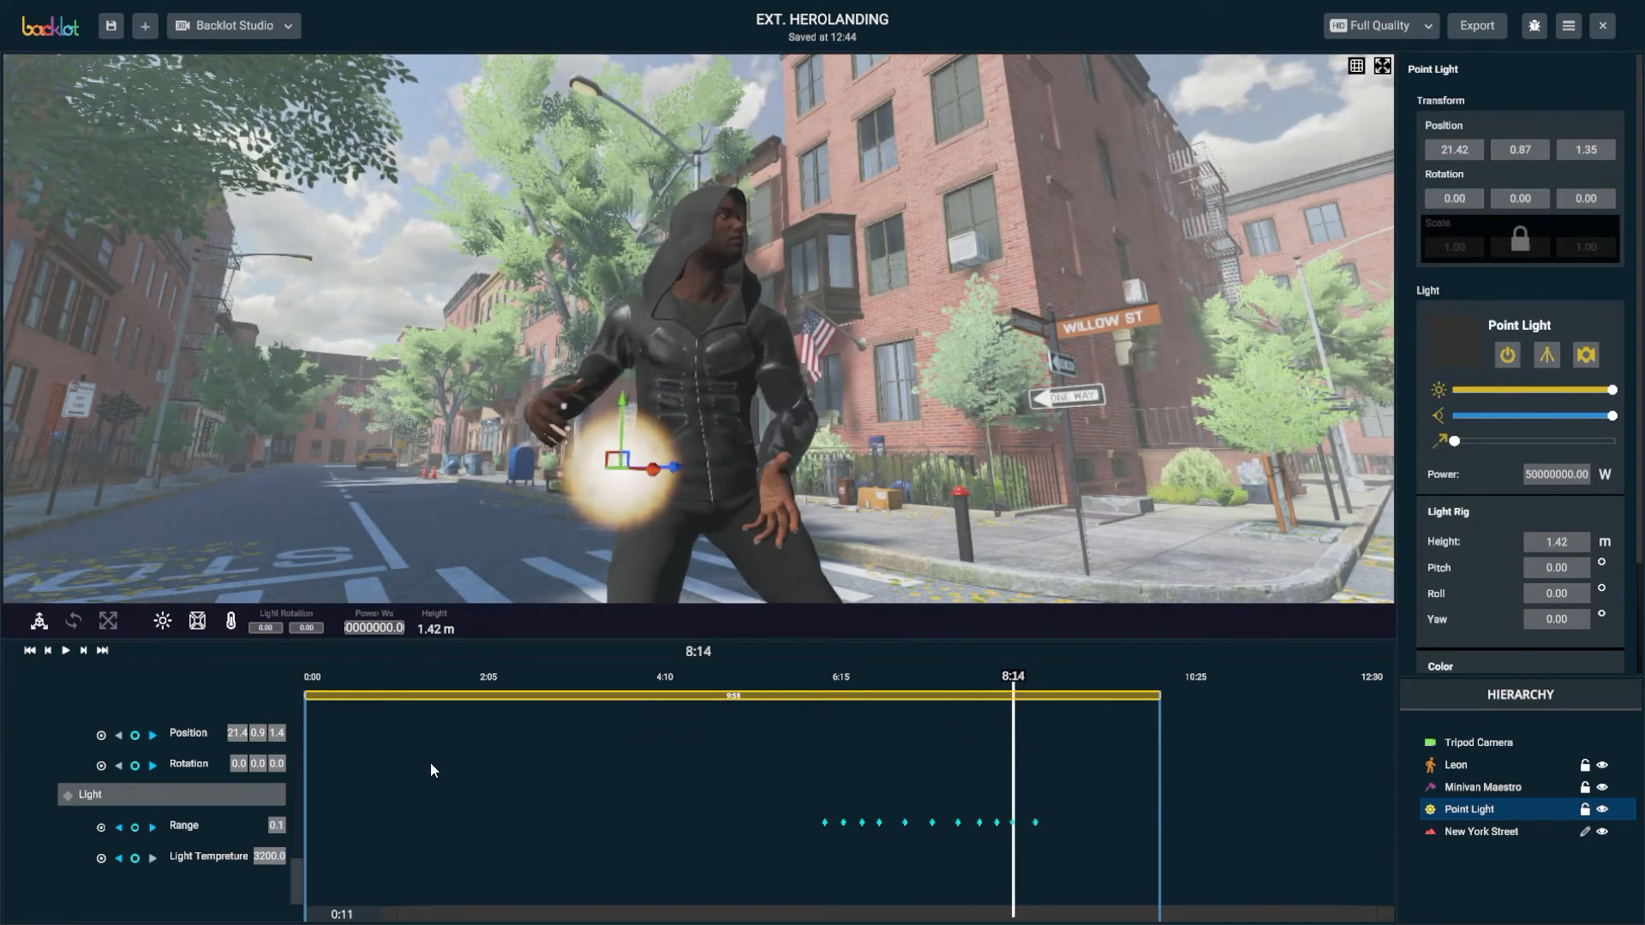
{"action": "scroll", "coordinate": [162, 775], "scroll_direction": "up", "scroll_amount": 1}
{"action": "left_click", "coordinate": [134, 767]}
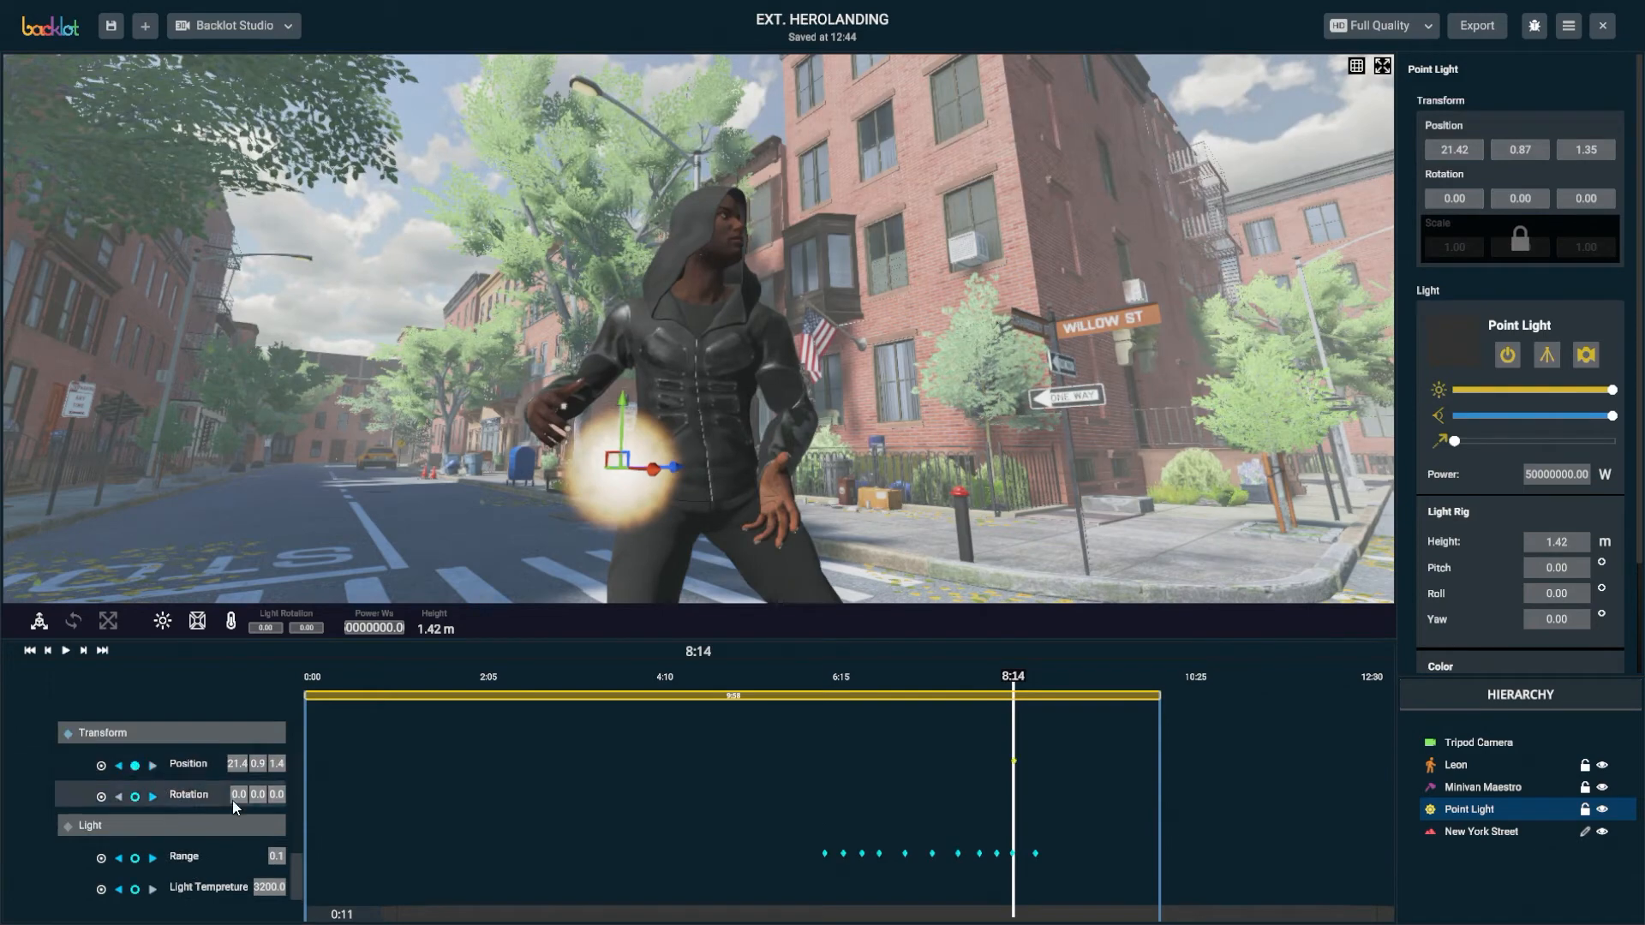
At 8:27, move the point light onto the hero's raised hand, about X 21.24, Y 1.20, Z 1.06, and key its position
{"action": "mouse_move", "coordinate": [1015, 686]}
{"action": "left_mouse_down"}
{"action": "mouse_move", "coordinate": [1043, 679]}
{"action": "mouse_move", "coordinate": [985, 677]}
{"action": "mouse_move", "coordinate": [1032, 685]}
{"action": "left_mouse_up"}
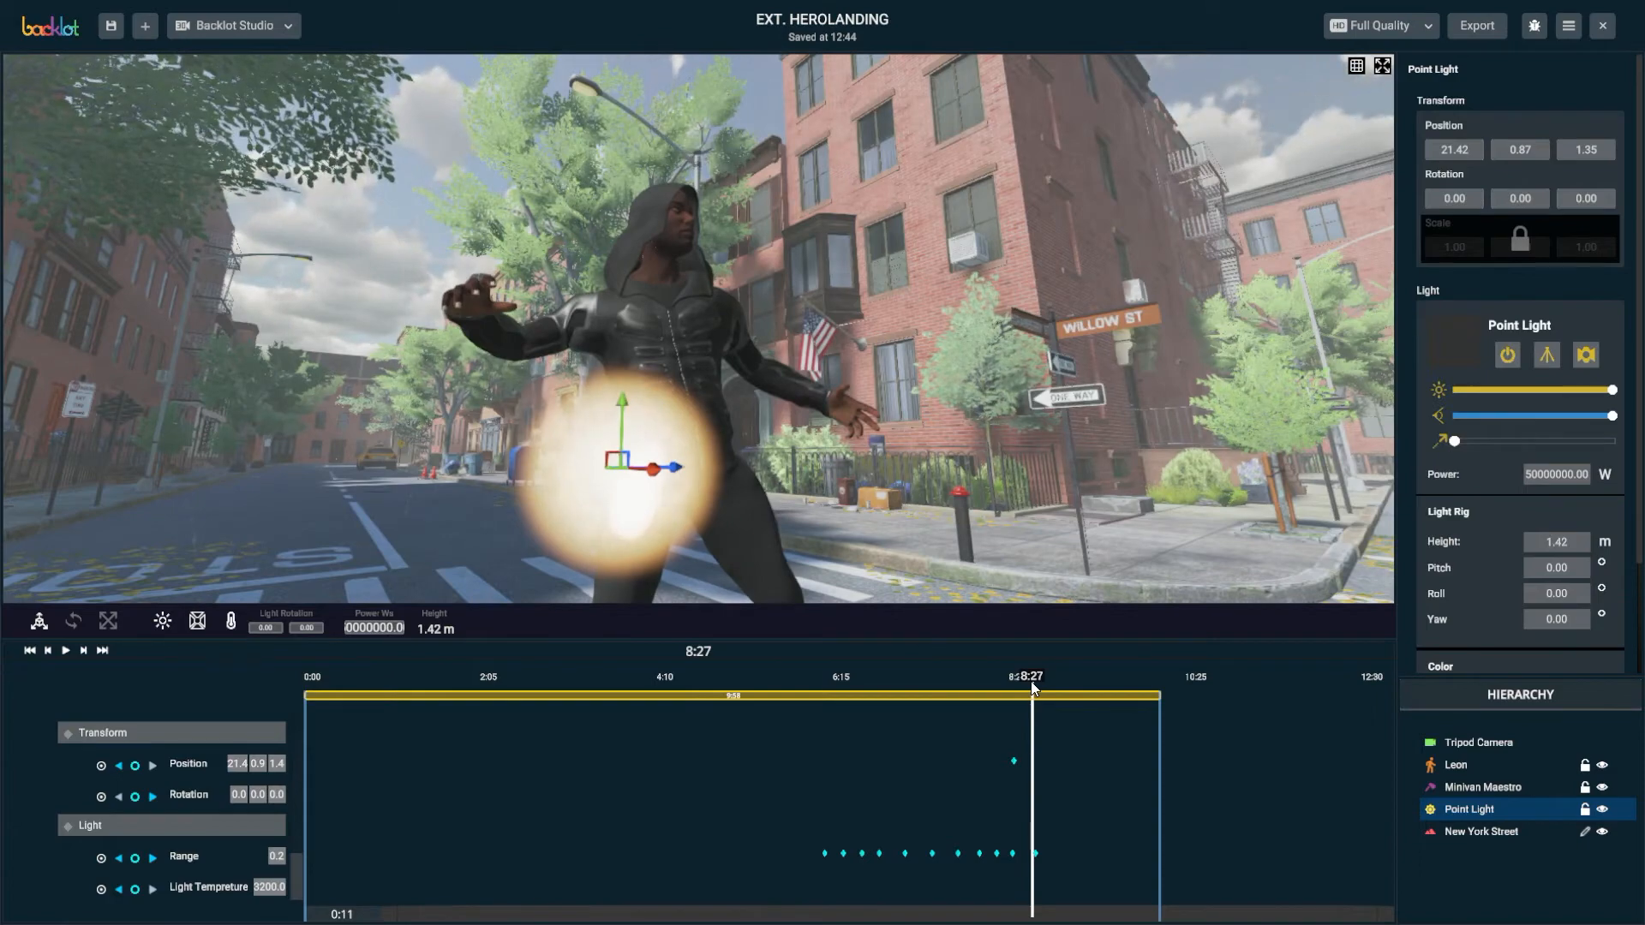
{"action": "left_click_drag", "start_coordinate": [606, 517], "coordinate": [664, 473], "text": "alt"}
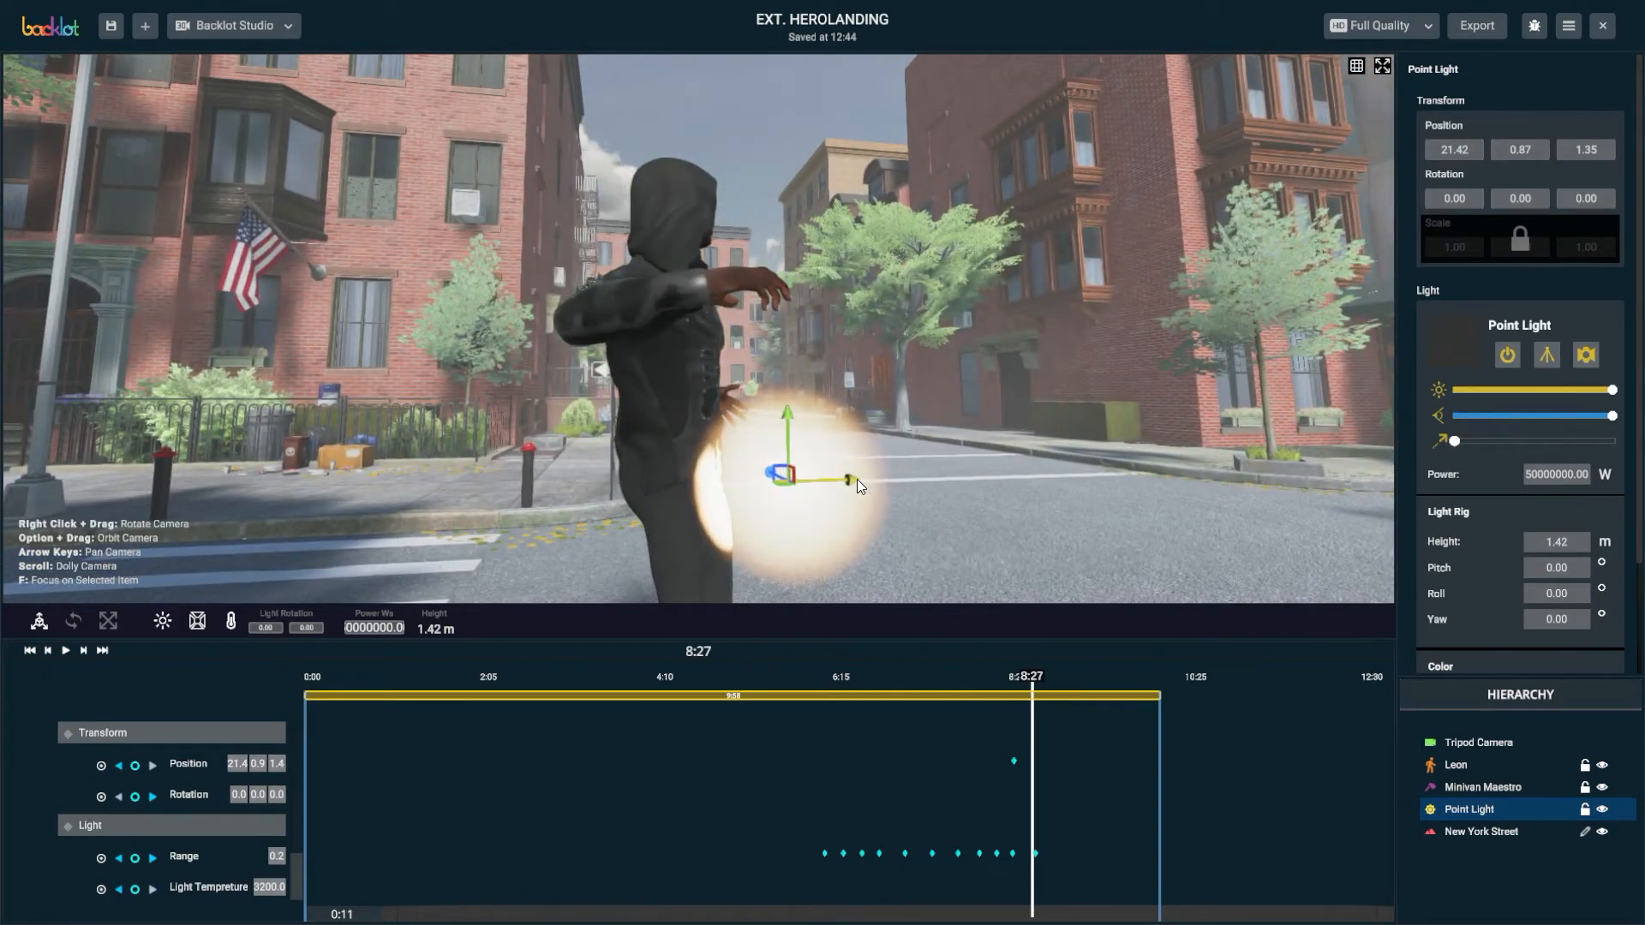
{"action": "left_click_drag", "start_coordinate": [850, 479], "coordinate": [812, 481]}
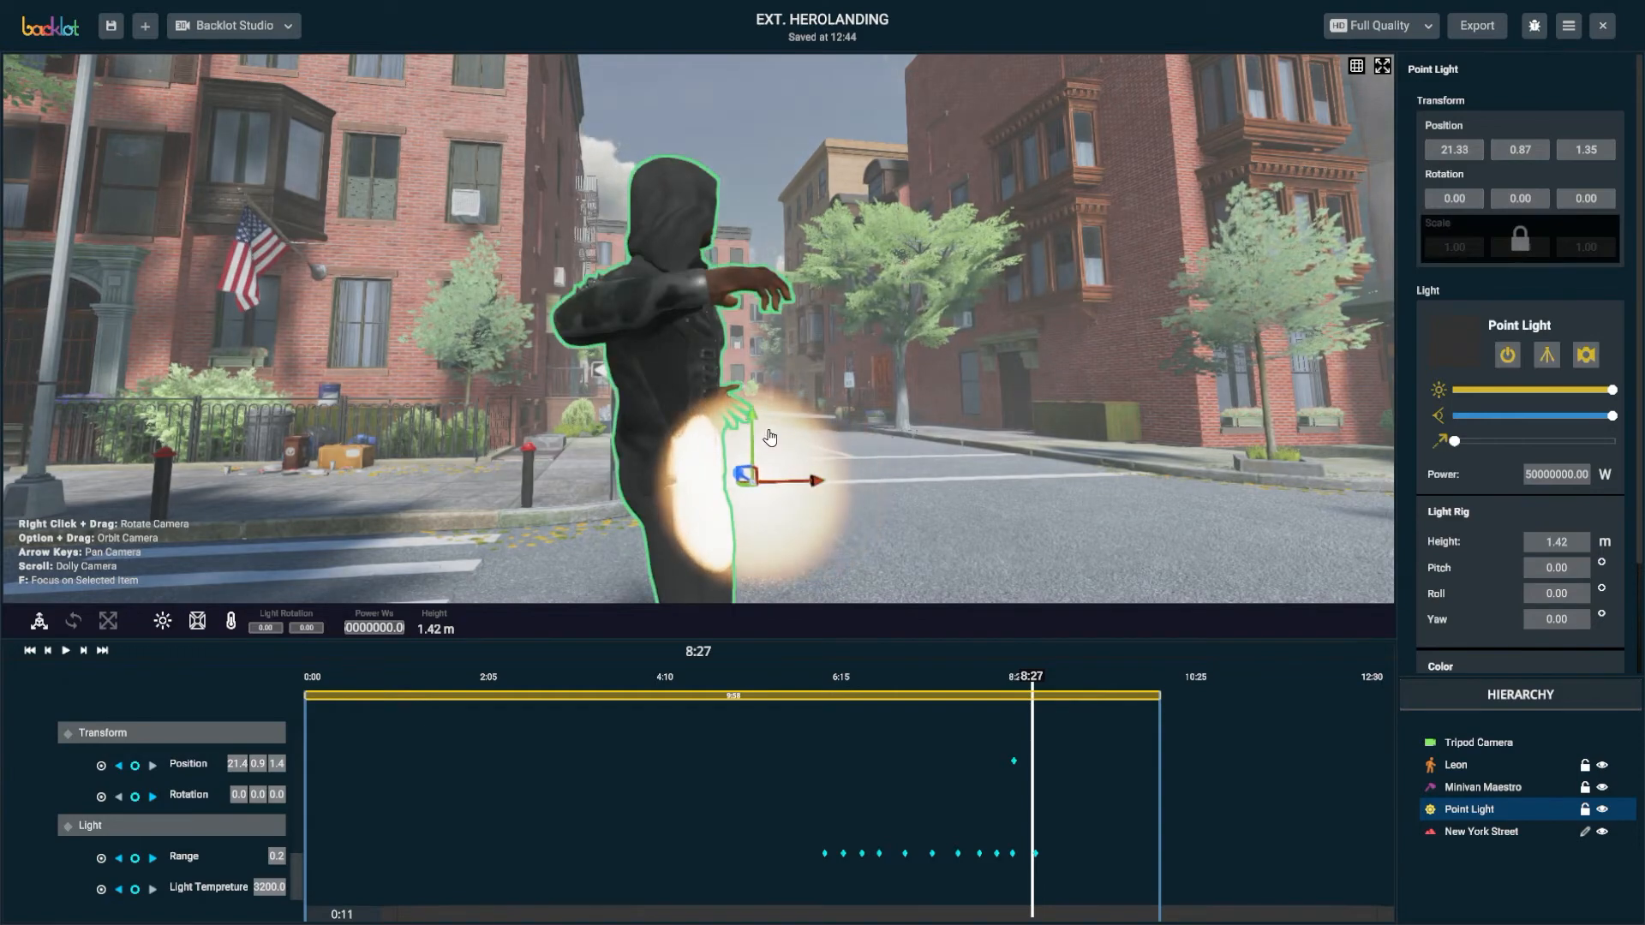
{"action": "left_click_drag", "start_coordinate": [757, 420], "coordinate": [657, 403]}
{"action": "left_click_drag", "start_coordinate": [656, 340], "coordinate": [649, 426]}
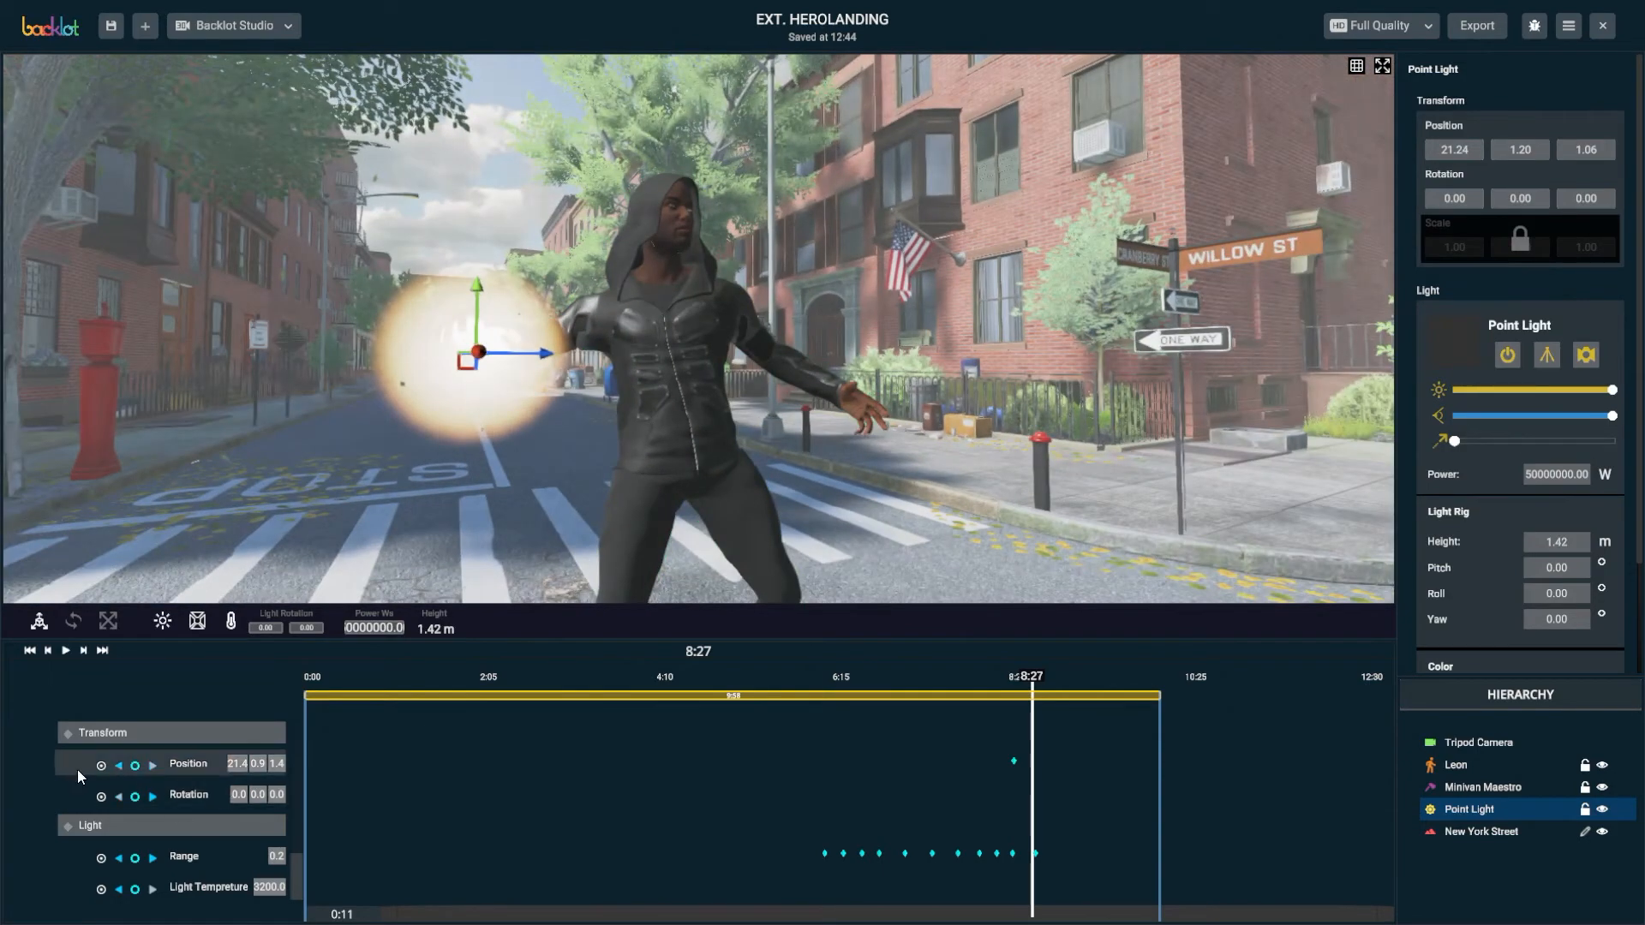
{"action": "left_click", "coordinate": [136, 767]}
Shift the point light's first position keyframe to 8:20 and review the hand motion up to 8:35
{"action": "mouse_move", "coordinate": [1016, 677]}
{"action": "left_mouse_down"}
{"action": "mouse_move", "coordinate": [1004, 685]}
{"action": "mouse_move", "coordinate": [1038, 690]}
{"action": "mouse_move", "coordinate": [986, 677]}
{"action": "mouse_move", "coordinate": [1022, 670]}
{"action": "left_mouse_up"}
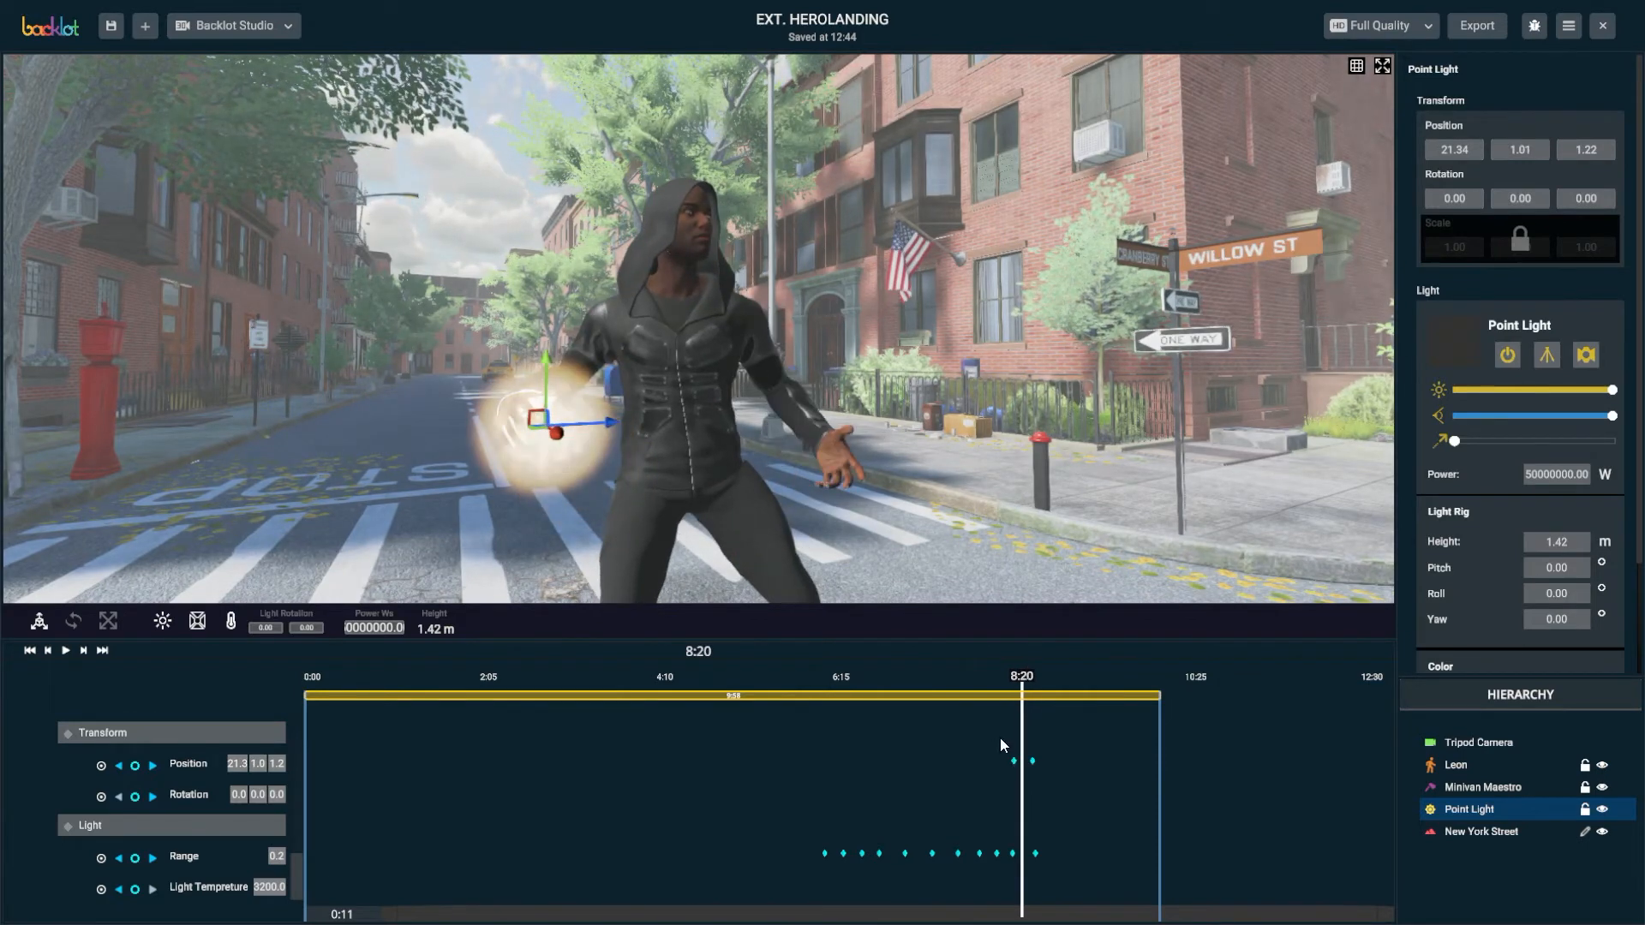
{"action": "left_click", "coordinate": [1014, 761]}
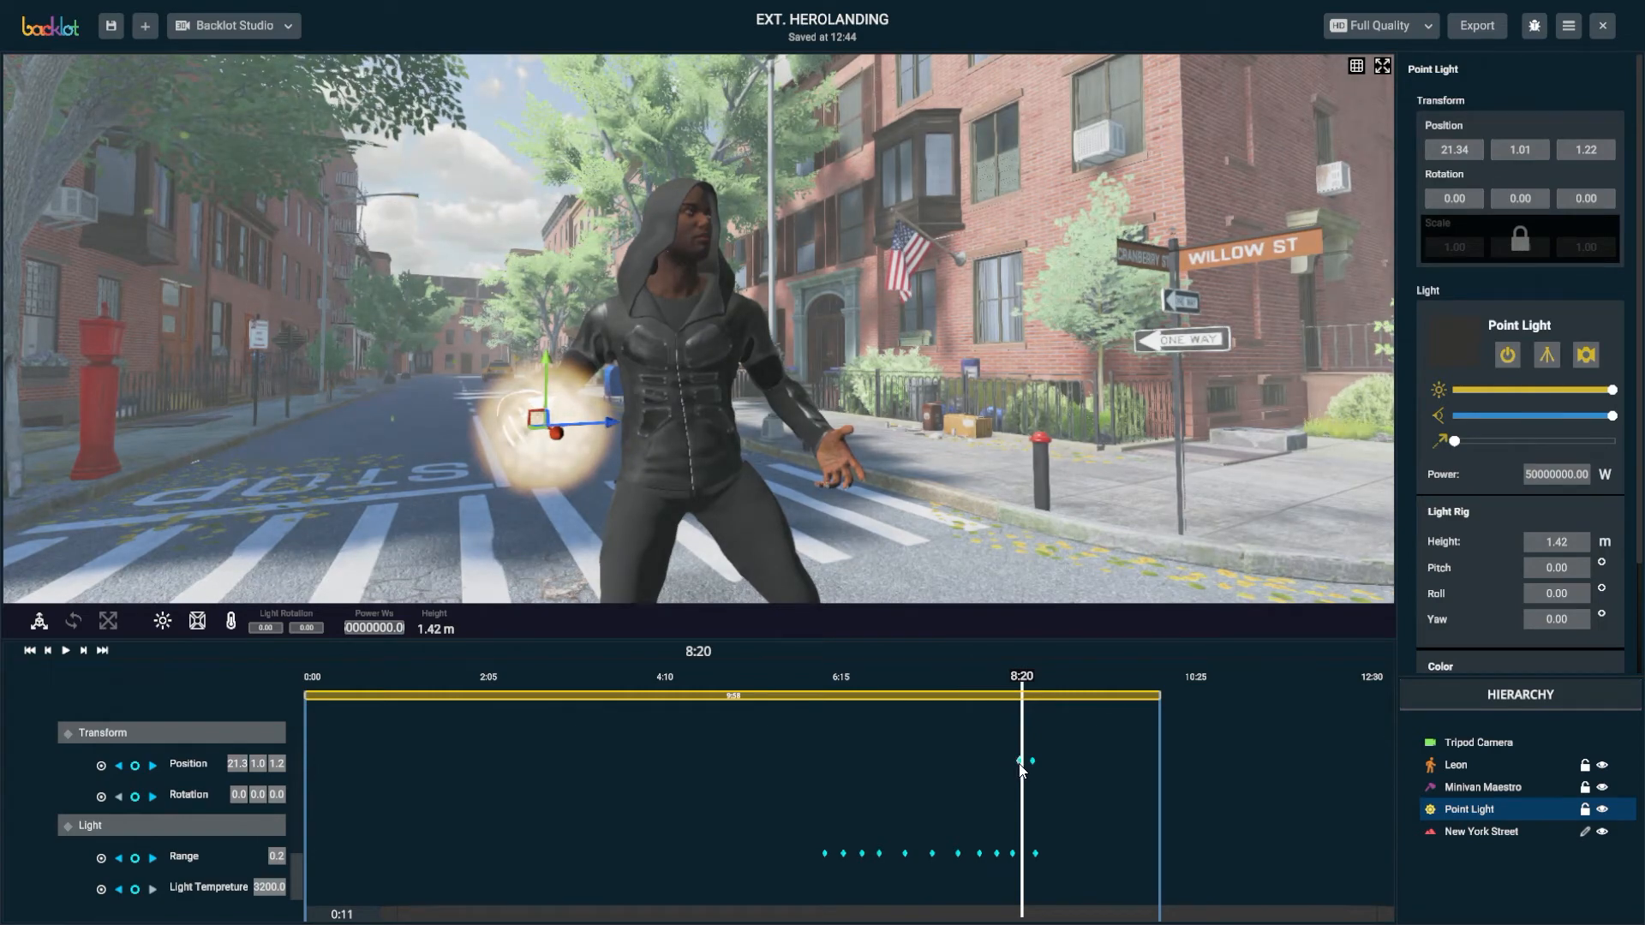
{"action": "left_click_drag", "start_coordinate": [1010, 681], "coordinate": [1044, 685]}
{"action": "key", "text": "space"}
{"action": "key", "text": "space"}
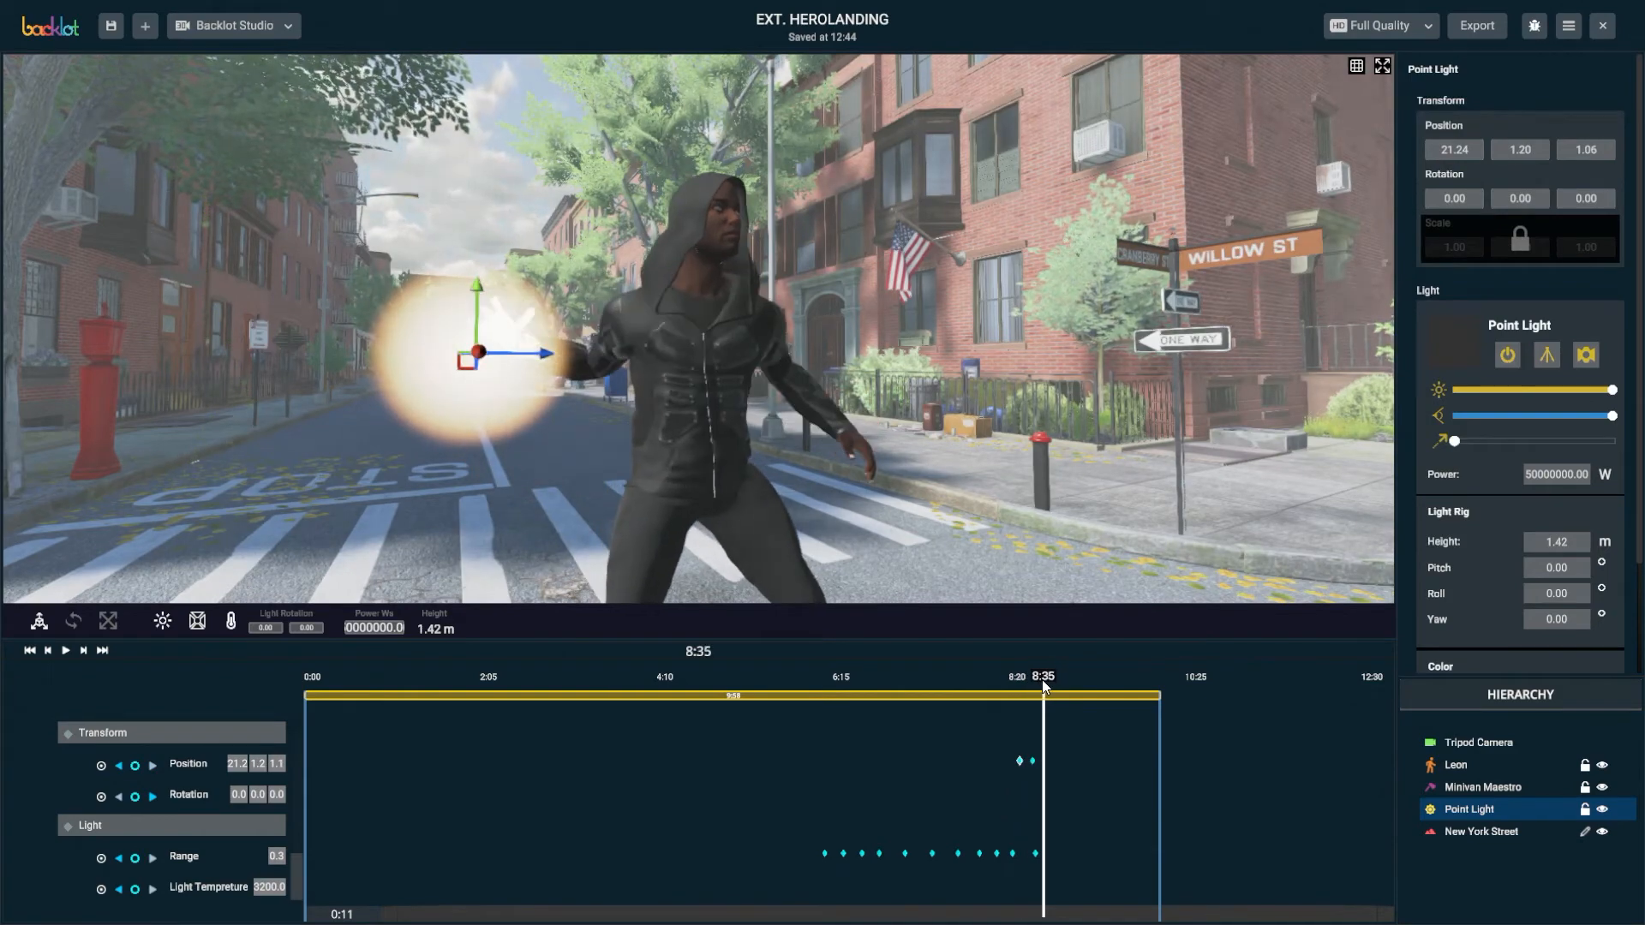
At 8:35, move the point light against the hero's hand, about X 21.18, Y 1.20, Z 1.20, and key its position
{"action": "left_click_drag", "start_coordinate": [660, 397], "coordinate": [742, 462], "text": "alt"}
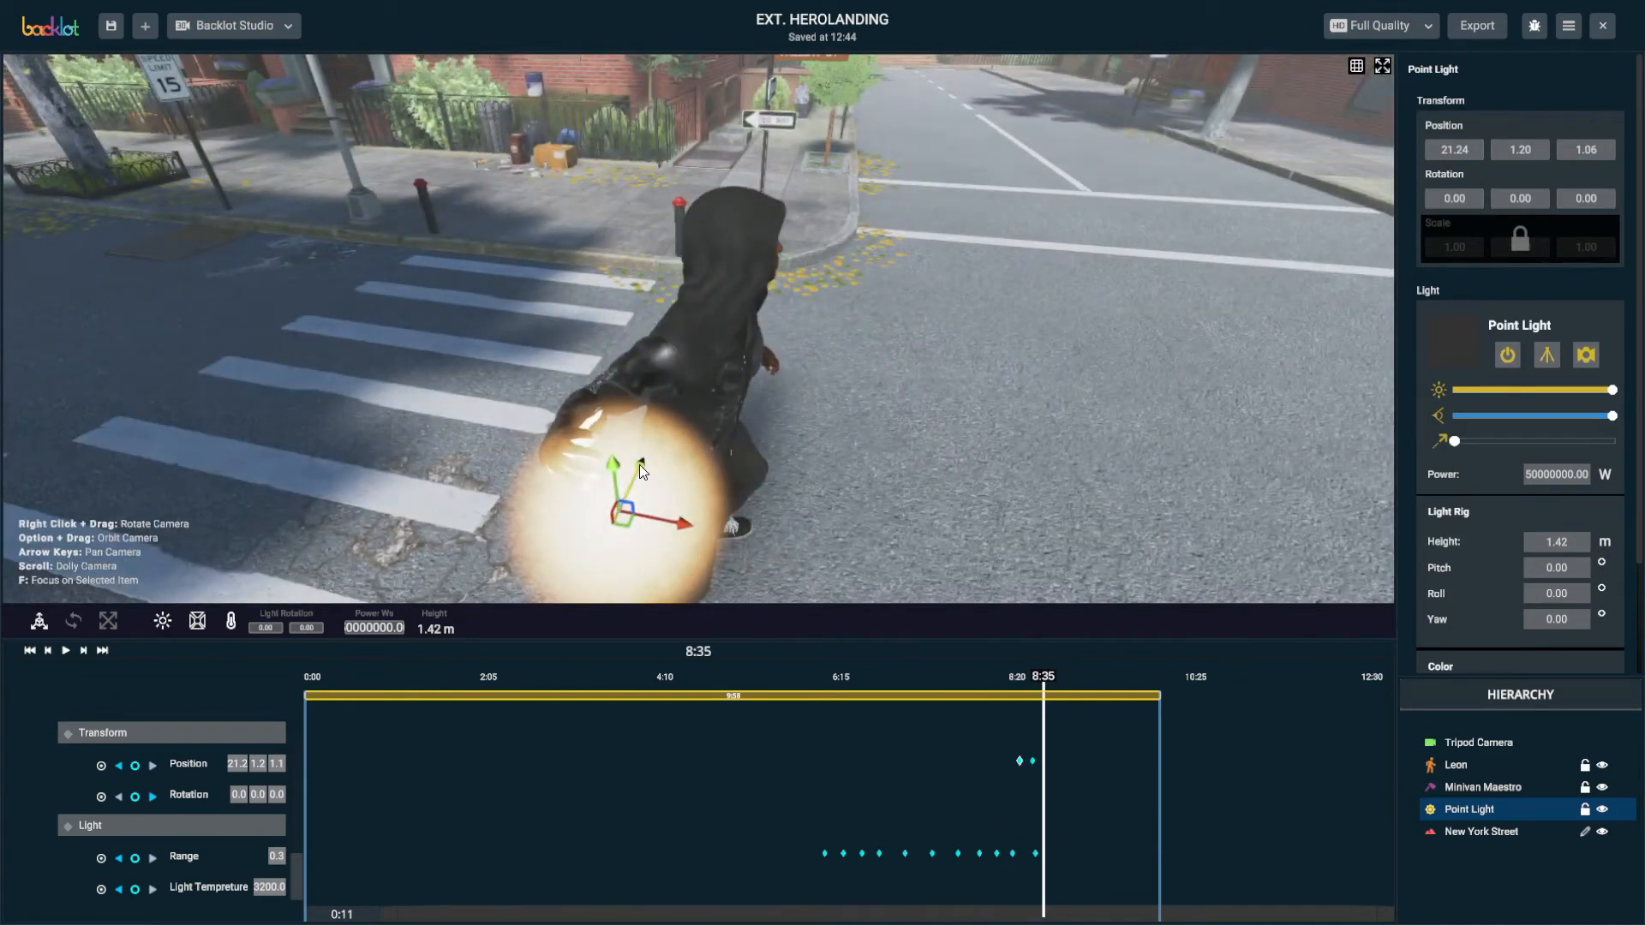
{"action": "left_click_drag", "start_coordinate": [641, 465], "coordinate": [652, 417]}
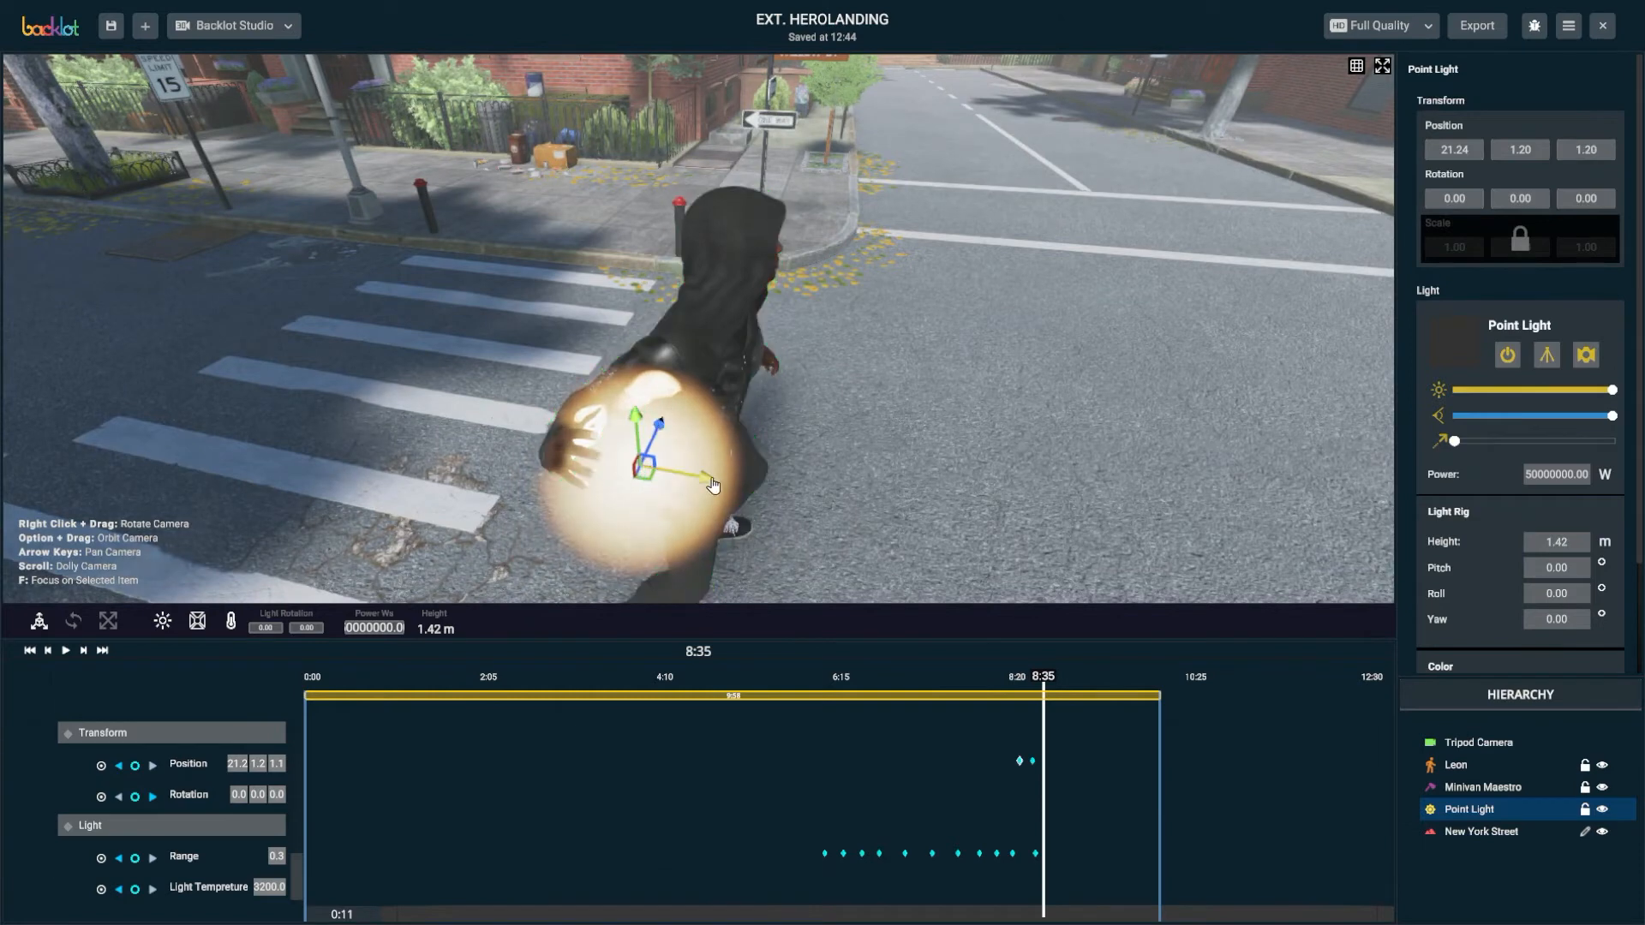
{"action": "left_click_drag", "start_coordinate": [708, 468], "coordinate": [680, 468]}
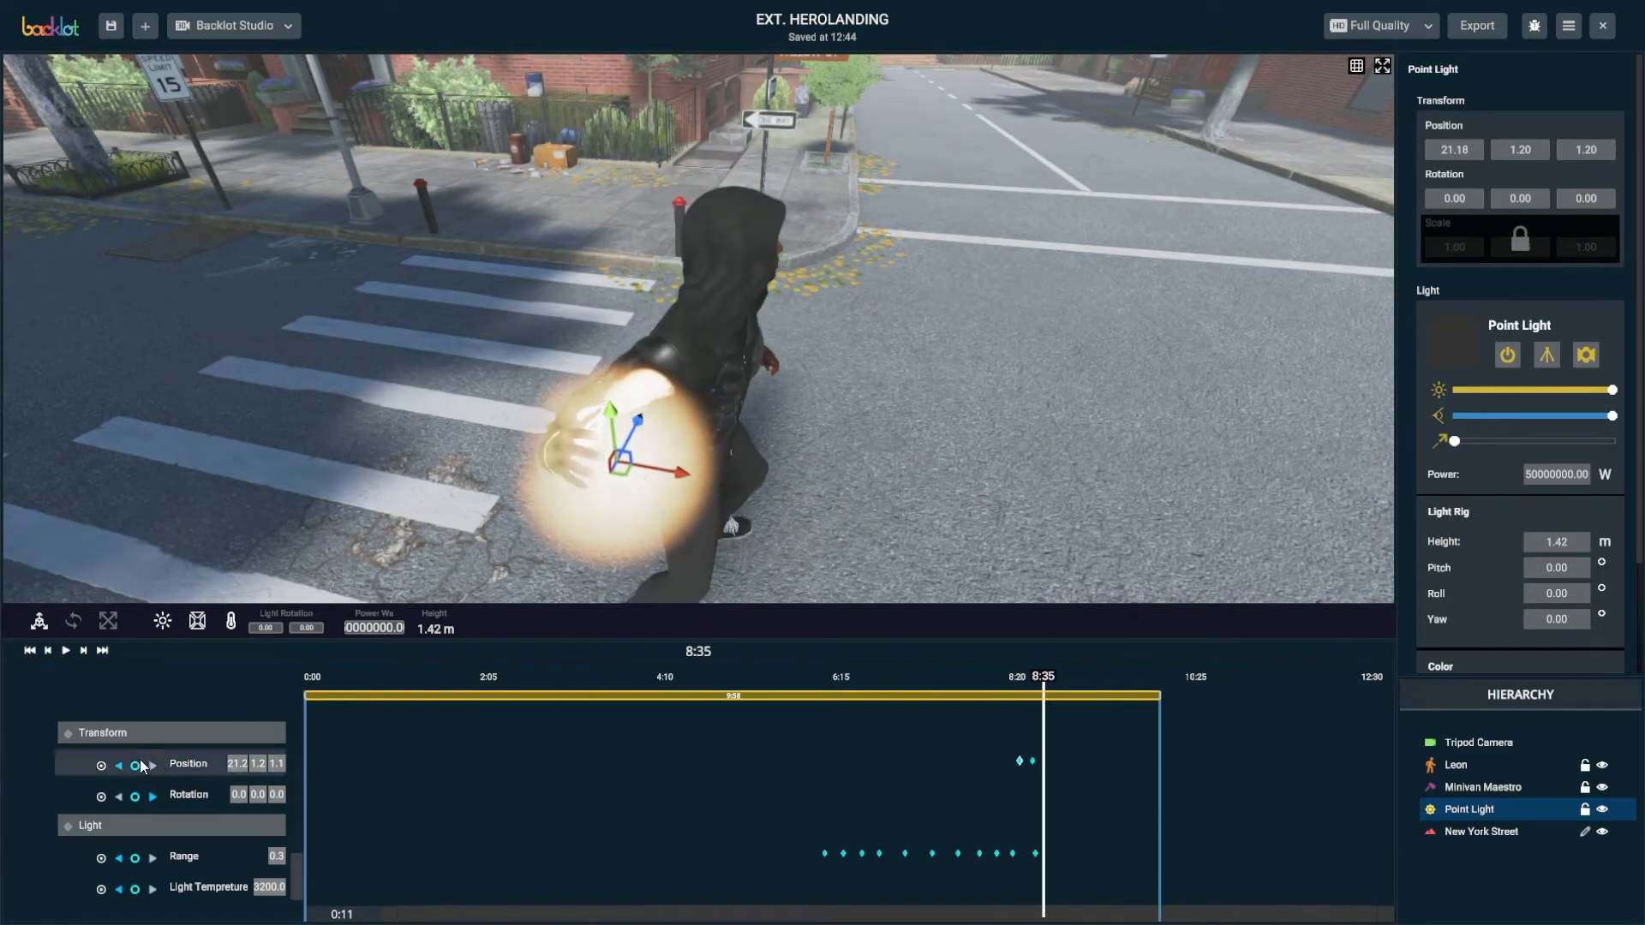
At 8:38, move the point light onto the hero's swinging hand, about X 21.67, Y 1.17, Z 1.30, and key its position
{"action": "left_click_drag", "start_coordinate": [1015, 681], "coordinate": [1049, 681]}
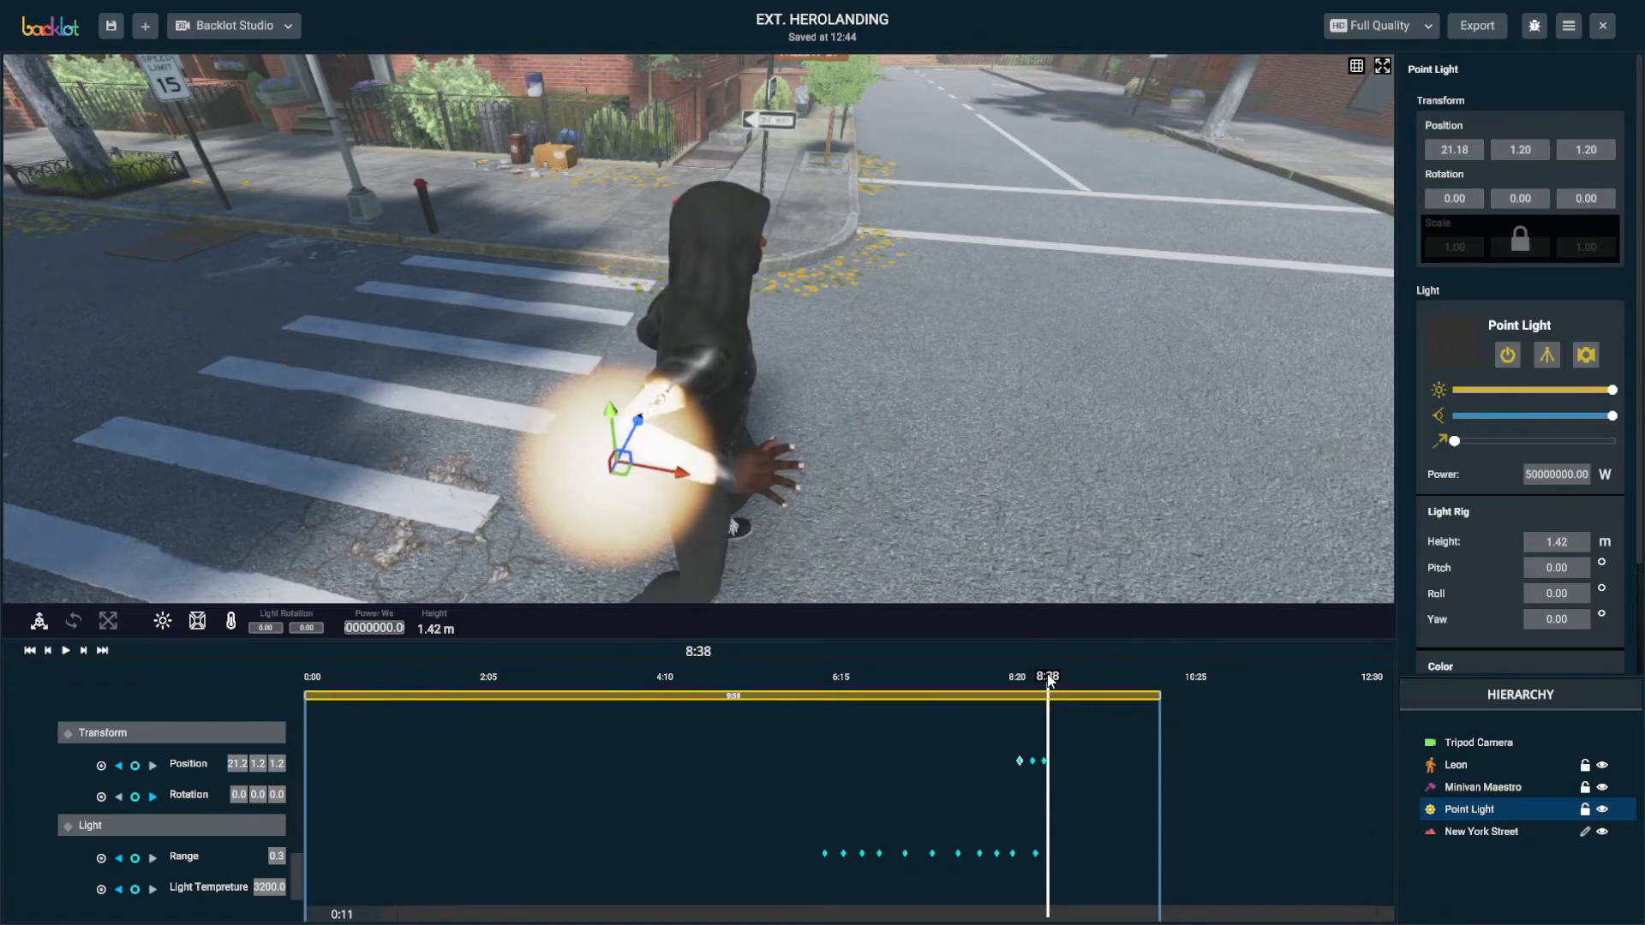
{"action": "left_click_drag", "start_coordinate": [840, 485], "coordinate": [665, 447], "text": "alt"}
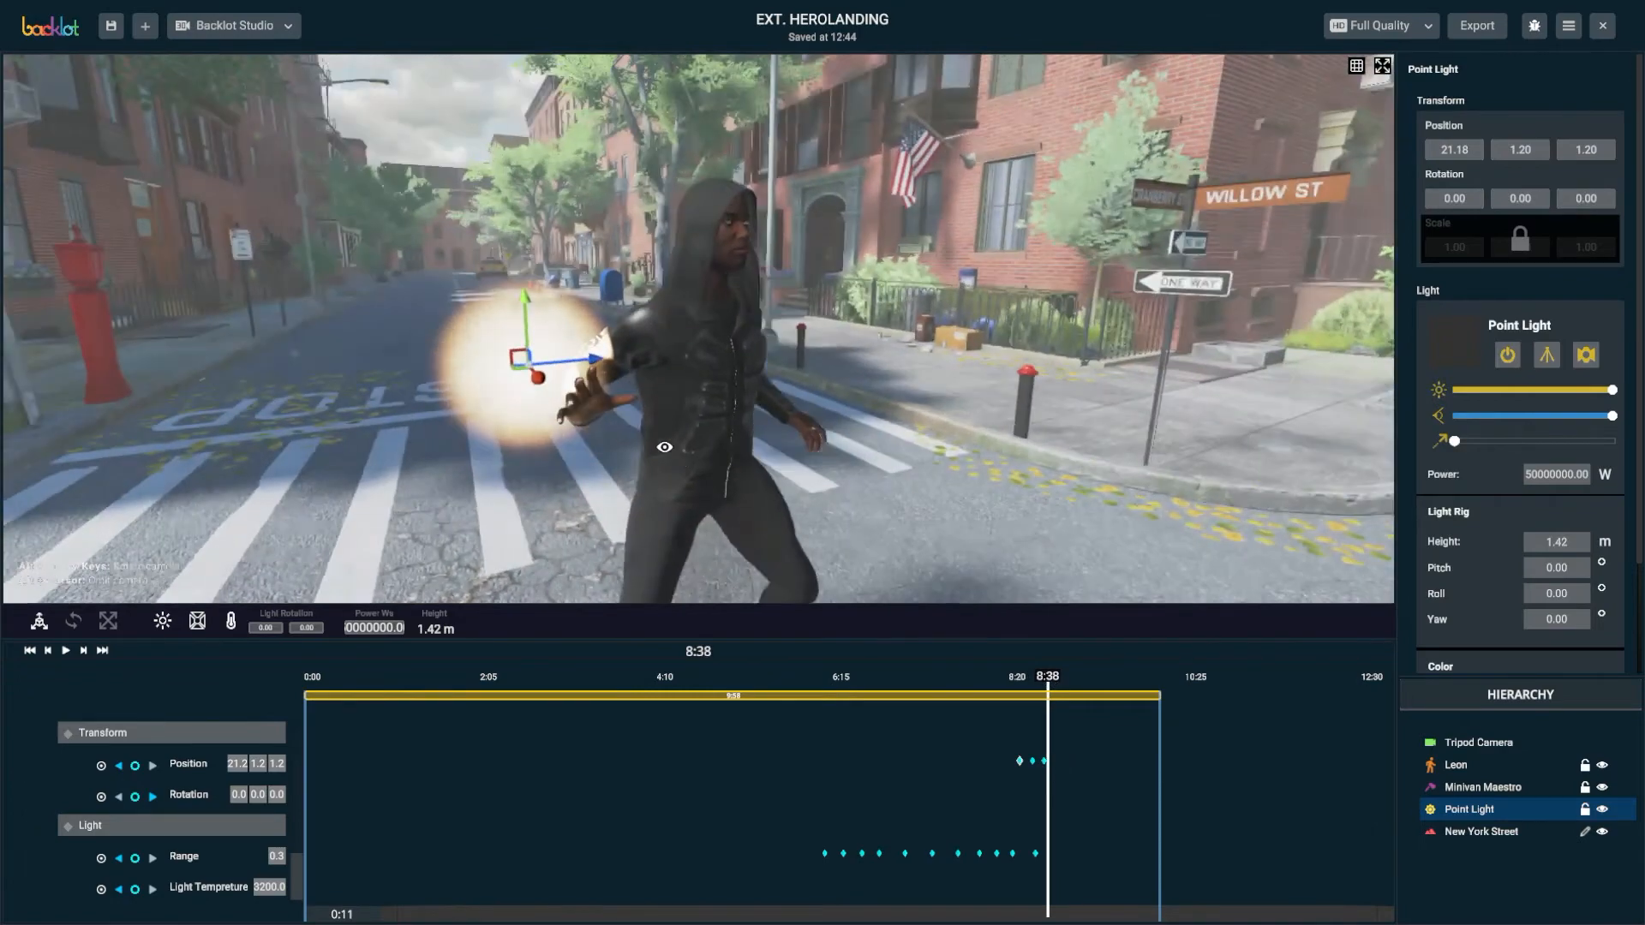
{"action": "left_click_drag", "start_coordinate": [536, 371], "coordinate": [621, 566]}
{"action": "left_click_drag", "start_coordinate": [637, 422], "coordinate": [686, 472]}
{"action": "left_click_drag", "start_coordinate": [975, 375], "coordinate": [676, 398]}
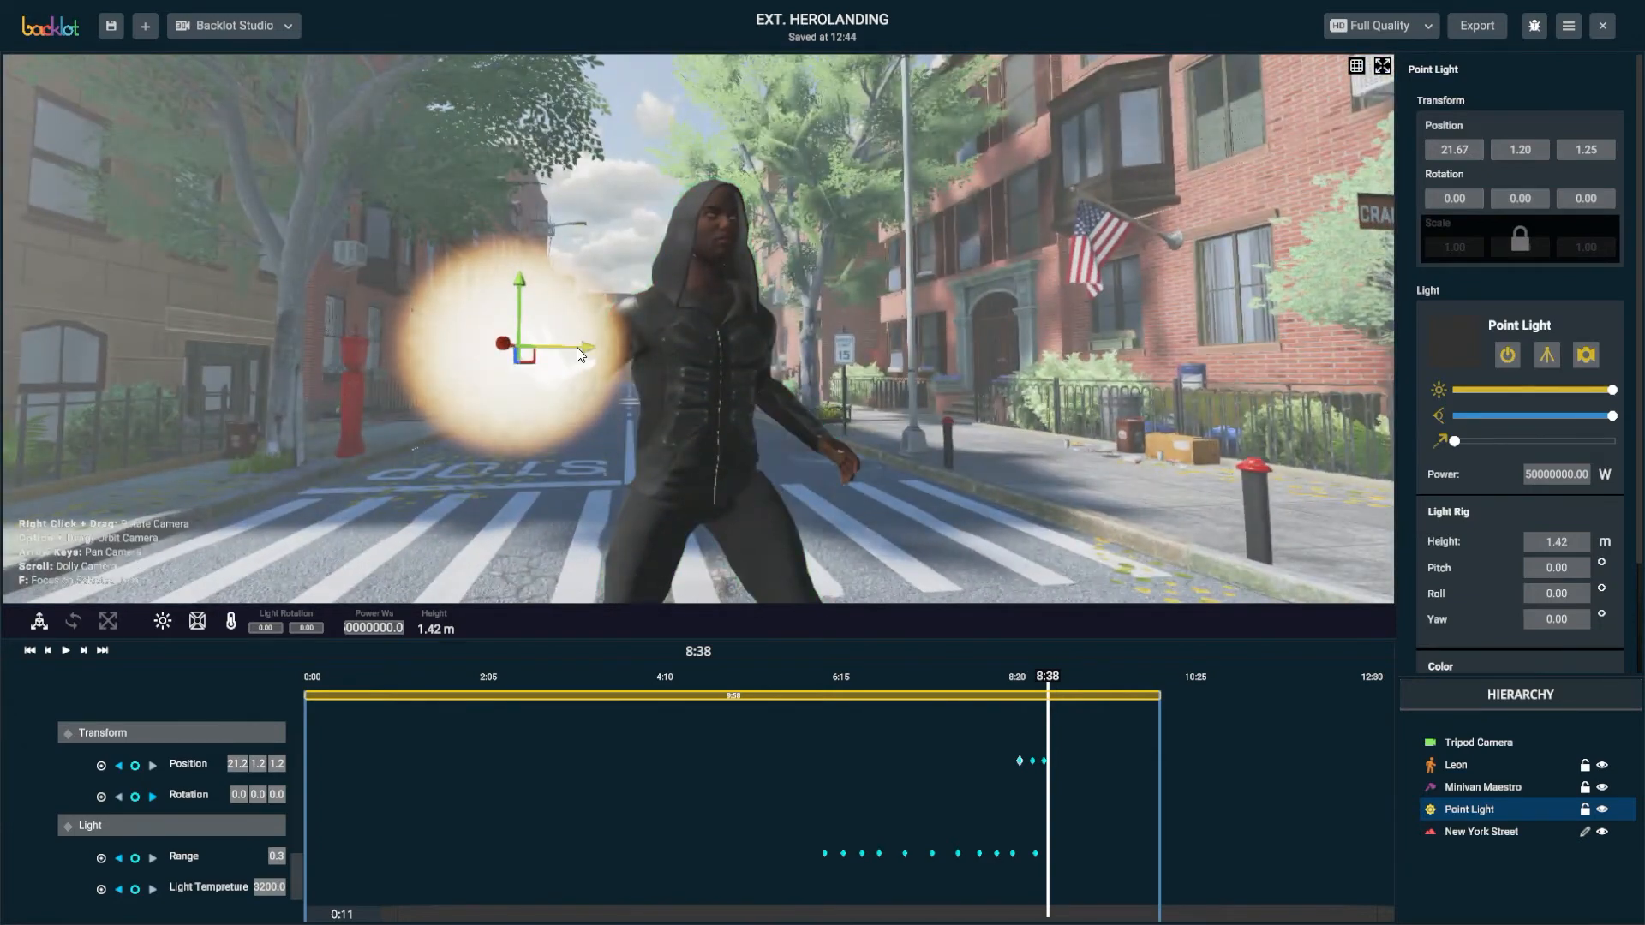
{"action": "left_click_drag", "start_coordinate": [578, 347], "coordinate": [547, 295]}
{"action": "left_click_drag", "start_coordinate": [728, 377], "coordinate": [480, 420], "text": "alt"}
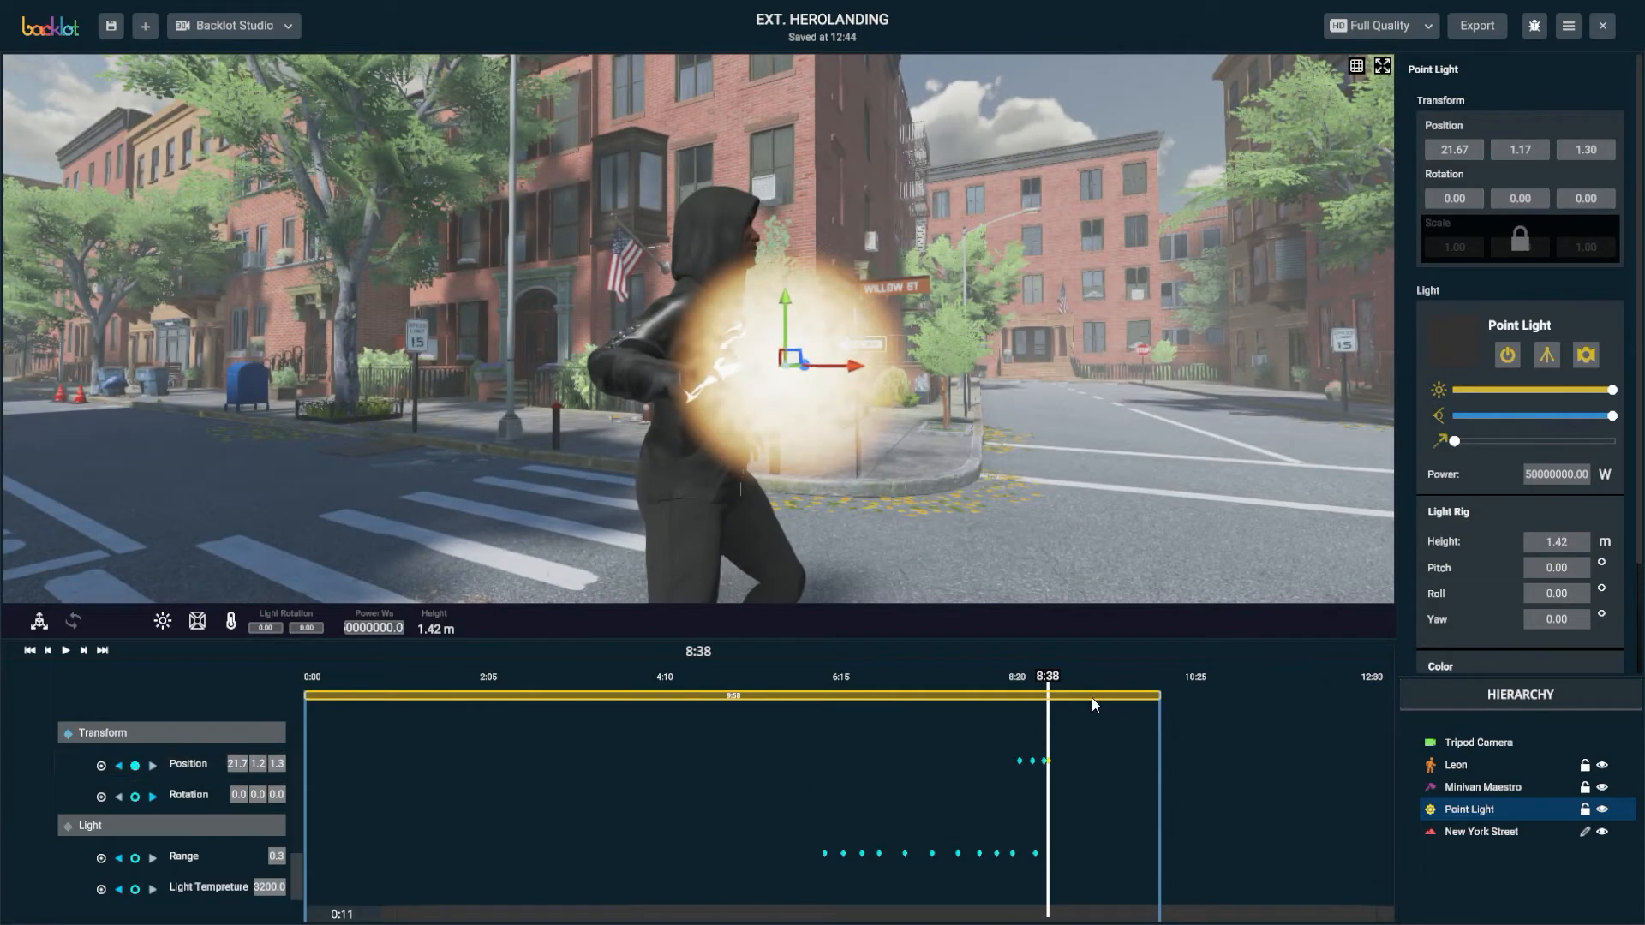
At 8:42, move the point light far down the street to about X 43.21, Y 1.17, Z 4.95 and key its position
{"action": "left_click_drag", "start_coordinate": [1047, 685], "coordinate": [1055, 688]}
{"action": "scroll", "coordinate": [955, 465], "scroll_direction": "down", "scroll_amount": 5}
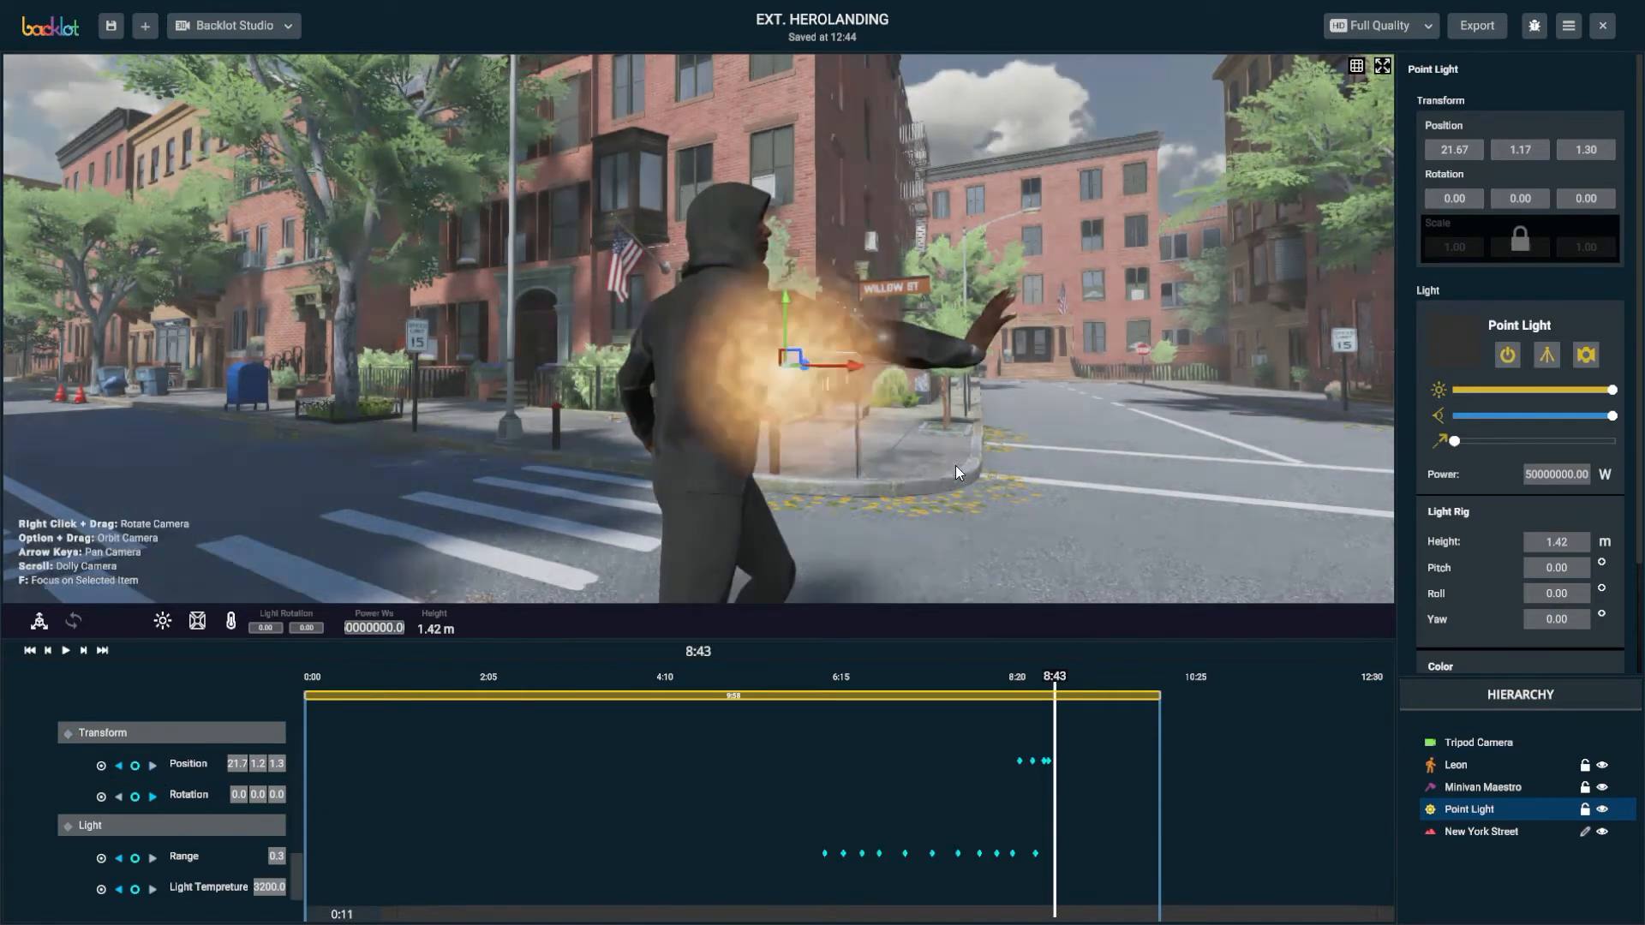
{"action": "left_click_drag", "start_coordinate": [1000, 379], "coordinate": [898, 409], "text": "alt"}
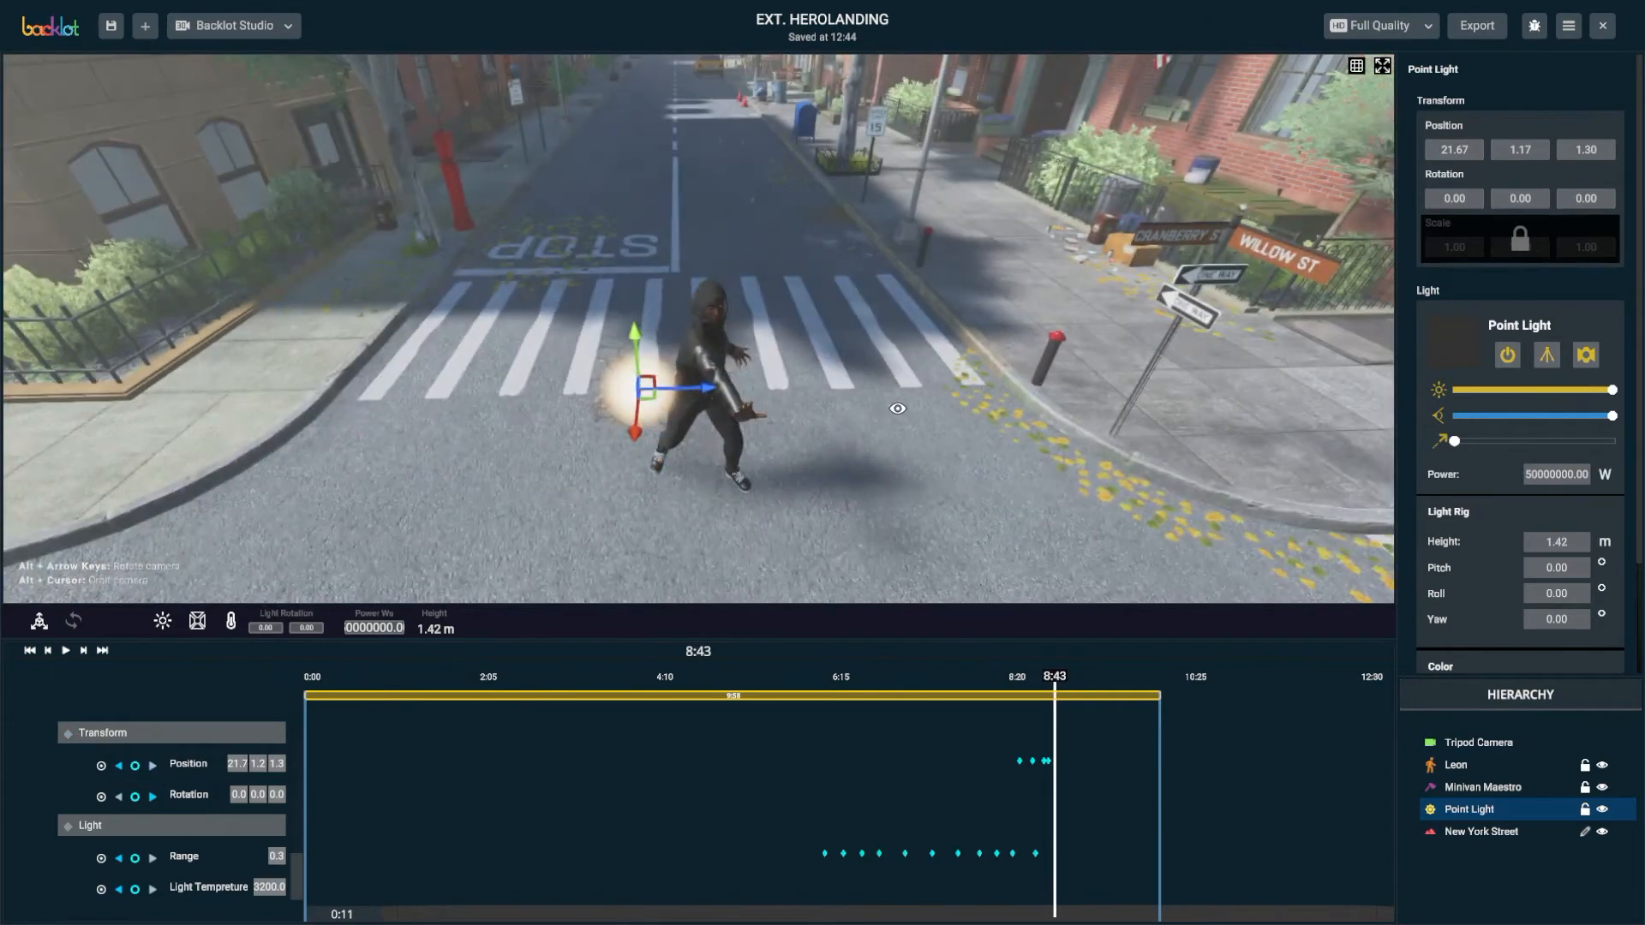
{"action": "left_click", "coordinate": [1002, 682]}
{"action": "left_click_drag", "start_coordinate": [1002, 682], "coordinate": [1054, 684]}
{"action": "left_click", "coordinate": [1047, 684]}
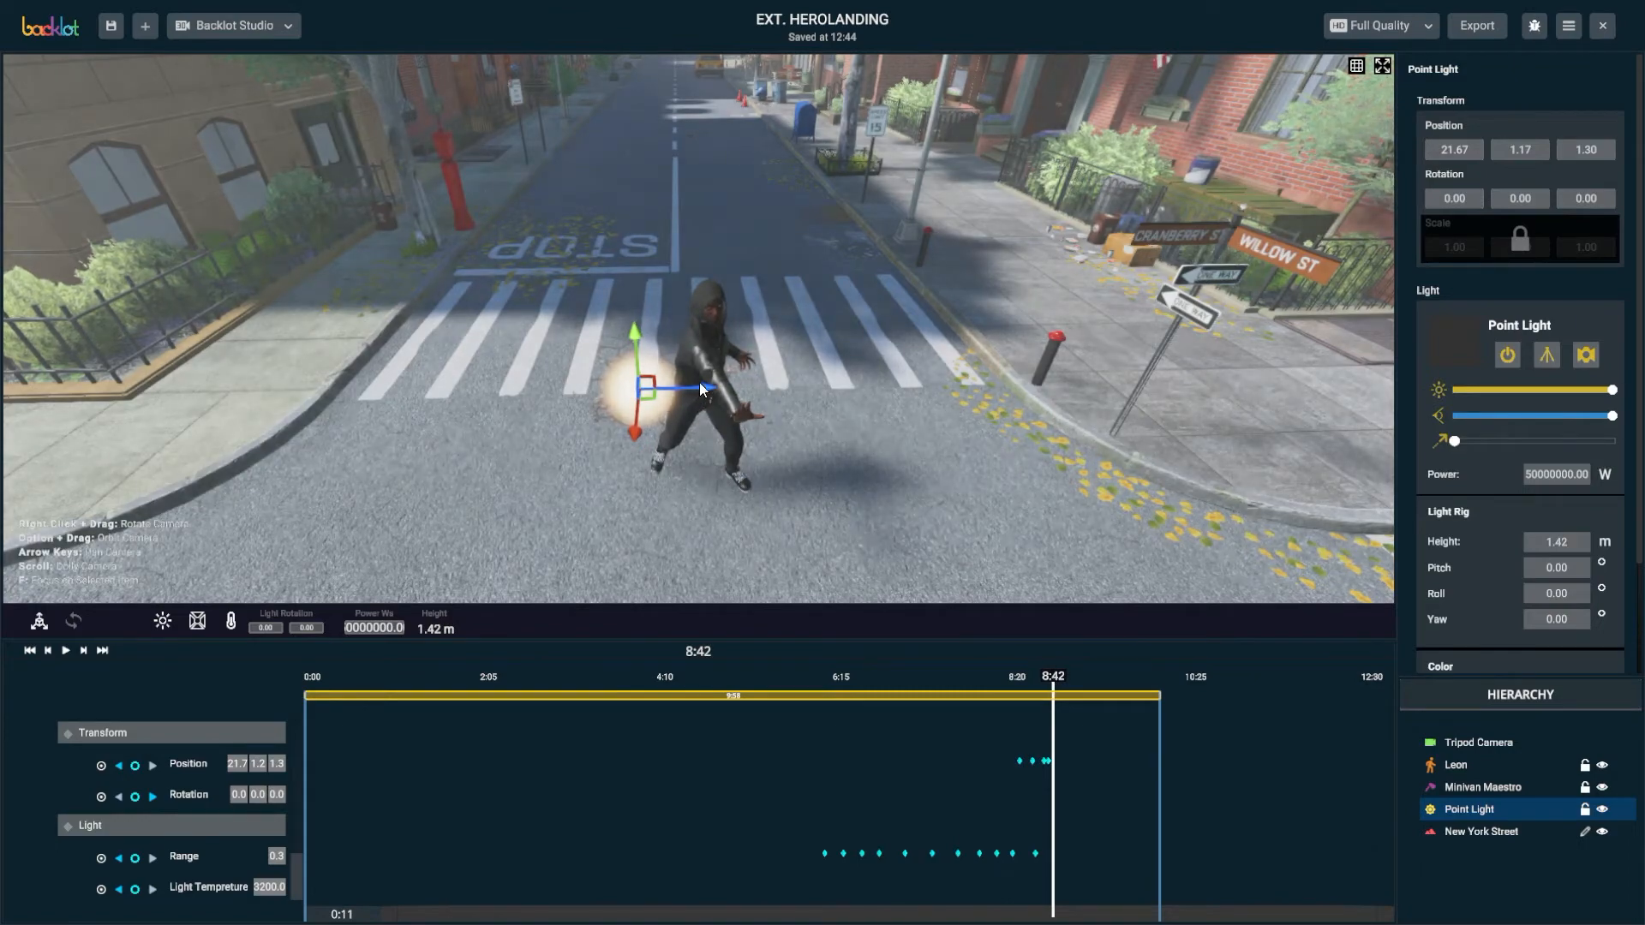
{"action": "left_click_drag", "start_coordinate": [701, 387], "coordinate": [895, 459]}
{"action": "key", "text": "f"}
{"action": "scroll", "coordinate": [790, 410], "scroll_direction": "down", "scroll_amount": 5}
{"action": "left_click_drag", "start_coordinate": [759, 334], "coordinate": [1242, 280]}
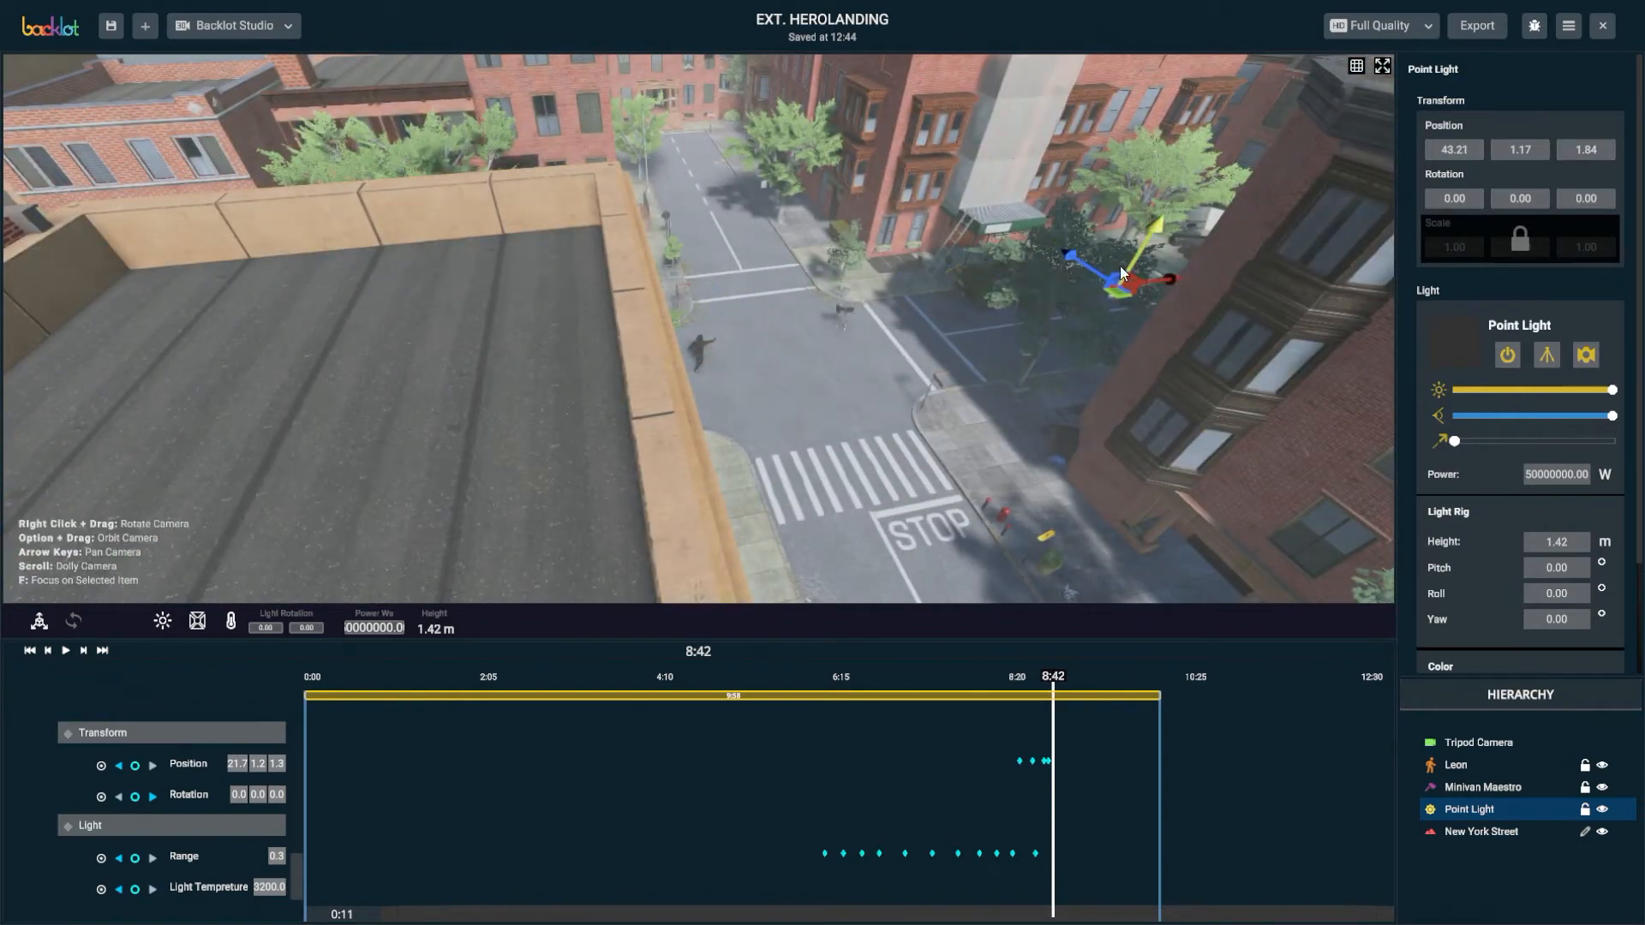
{"action": "left_click_drag", "start_coordinate": [1084, 269], "coordinate": [1052, 228]}
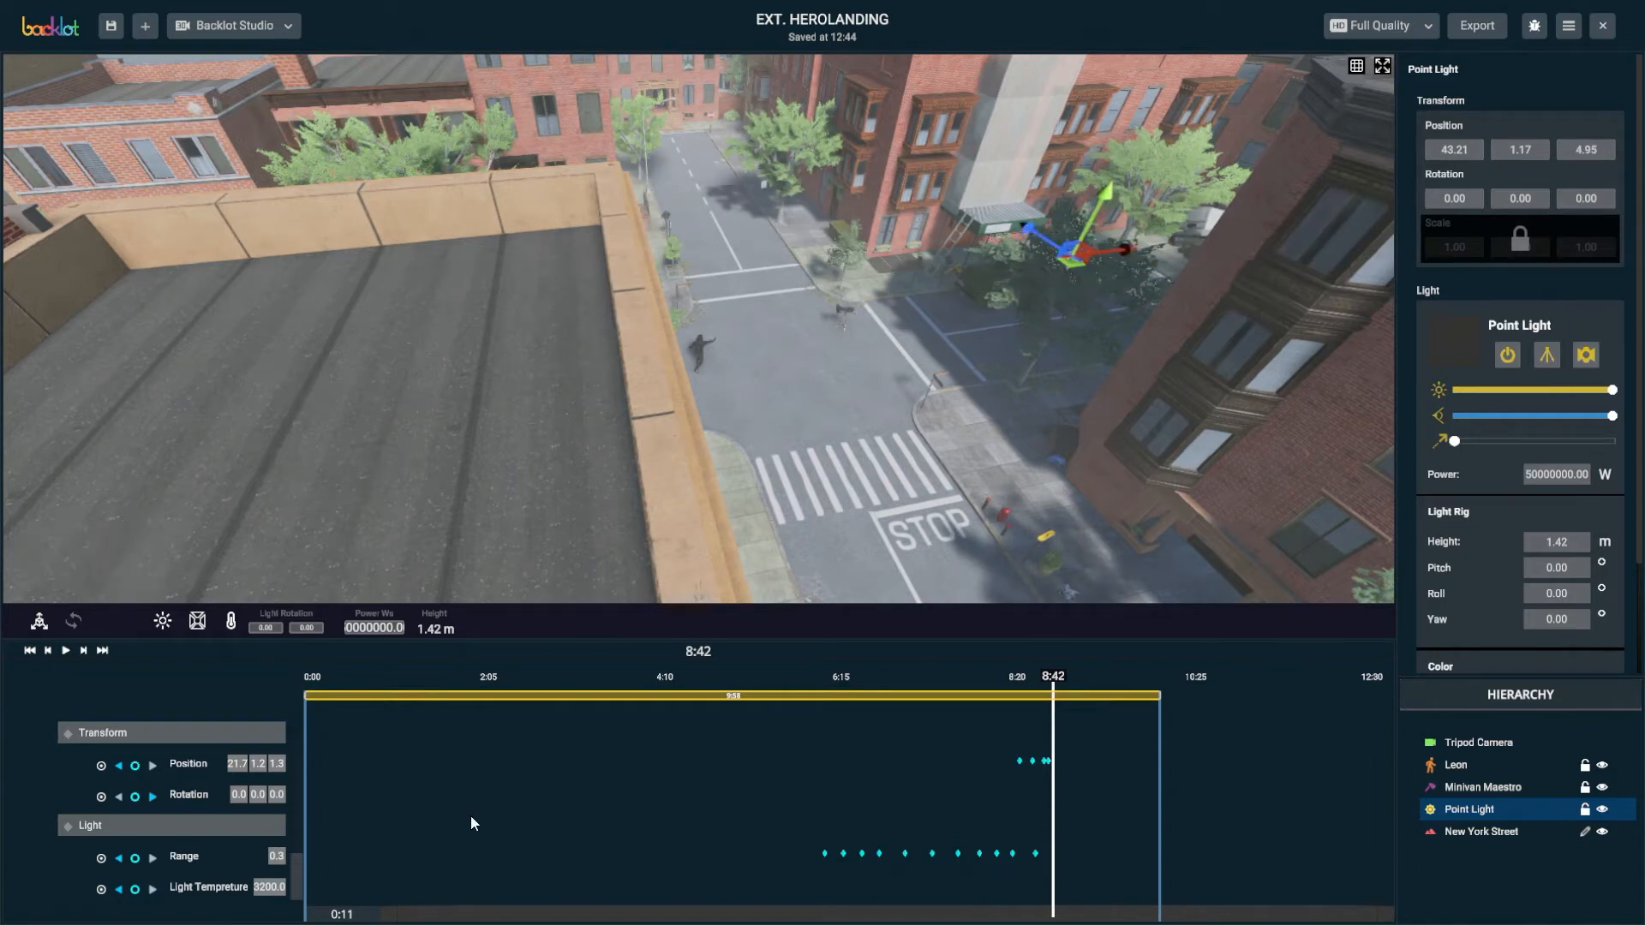
{"action": "left_click", "coordinate": [135, 763]}
Frame Leon, compare the light's position keyframes at 8:38 and 8:42, and remove the 8:42 keyframe
{"action": "double_click", "coordinate": [1451, 764]}
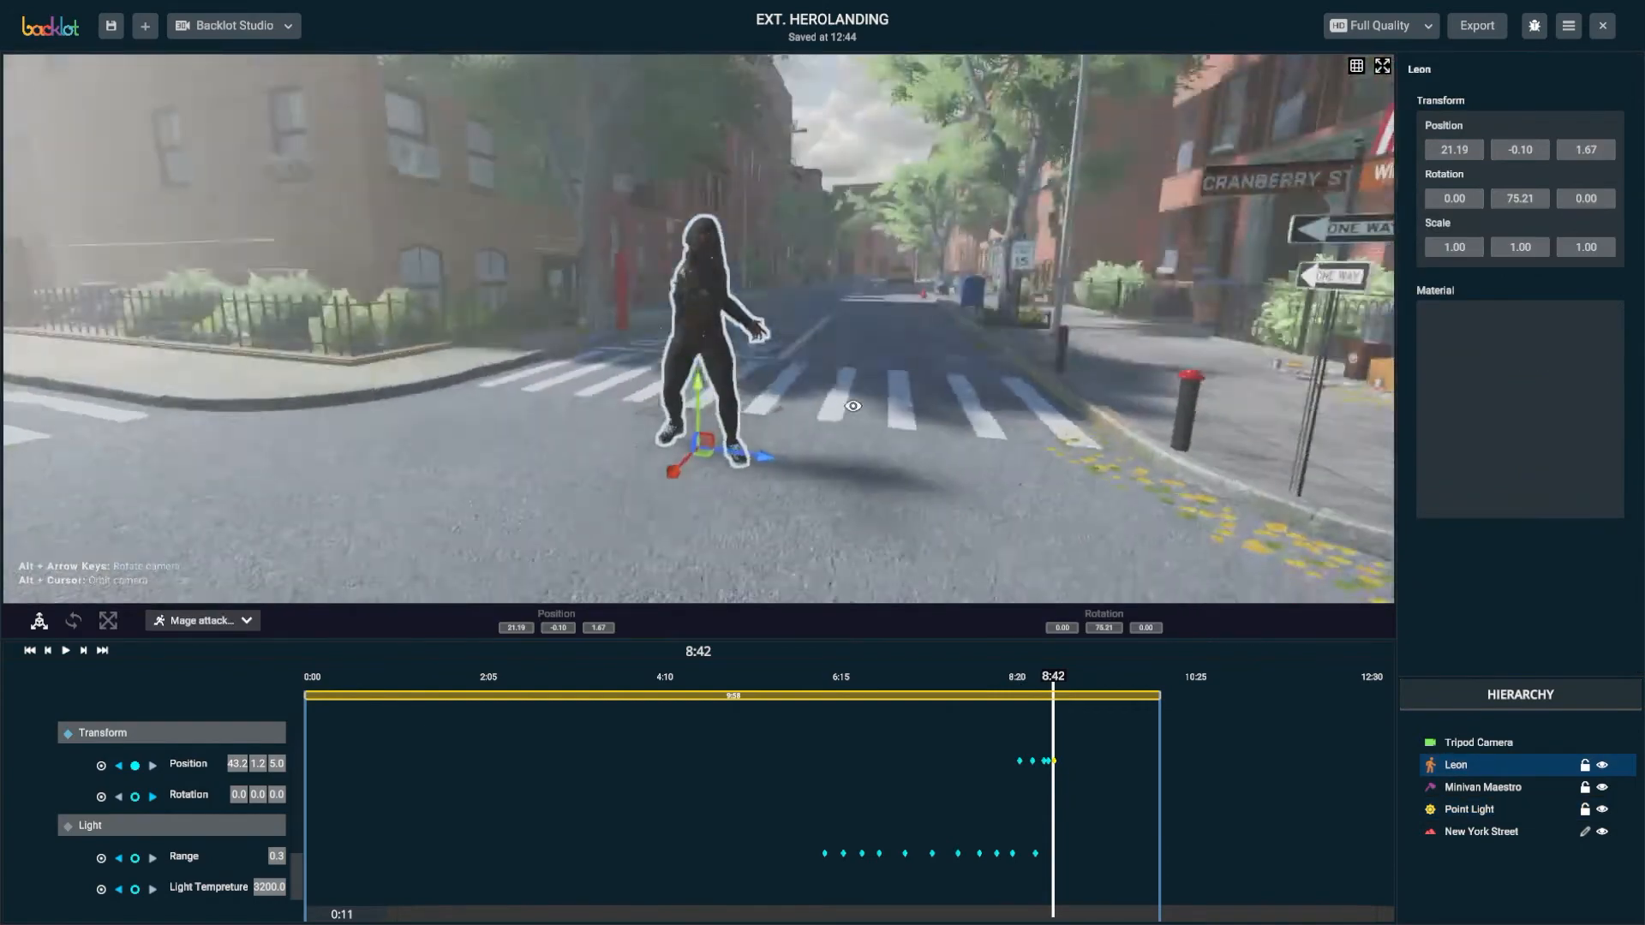
{"action": "left_click_drag", "start_coordinate": [852, 406], "coordinate": [822, 432], "text": "alt"}
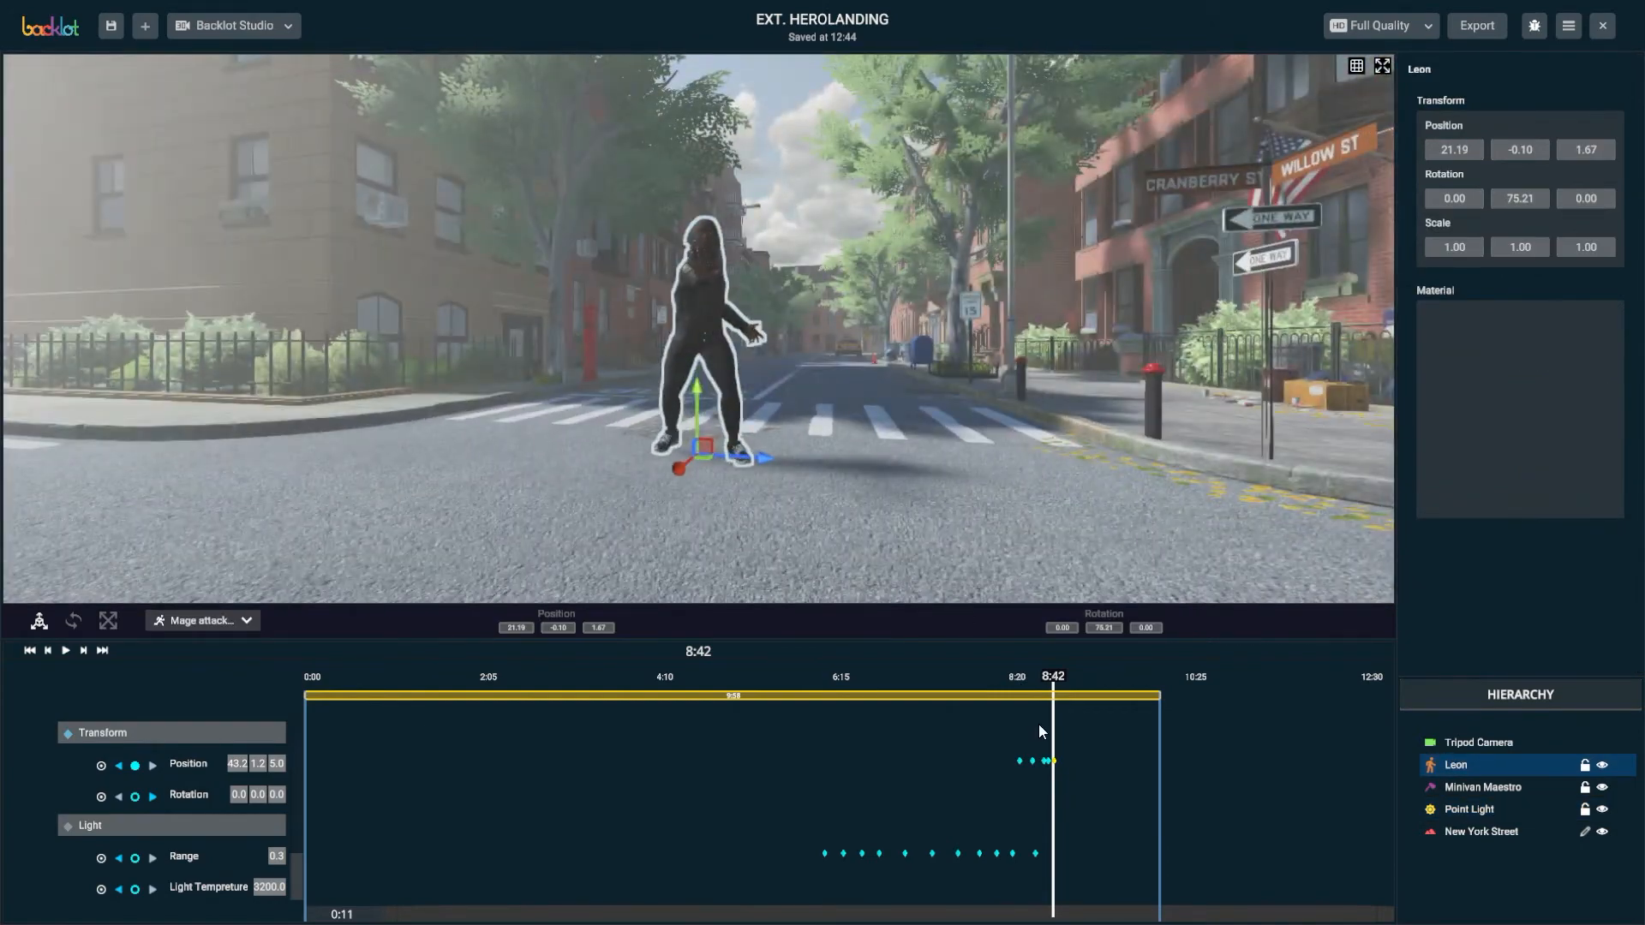
{"action": "mouse_move", "coordinate": [1053, 677]}
{"action": "left_mouse_down"}
{"action": "mouse_move", "coordinate": [1004, 681]}
{"action": "mouse_move", "coordinate": [1050, 686]}
{"action": "left_mouse_up"}
{"action": "key", "text": "space"}
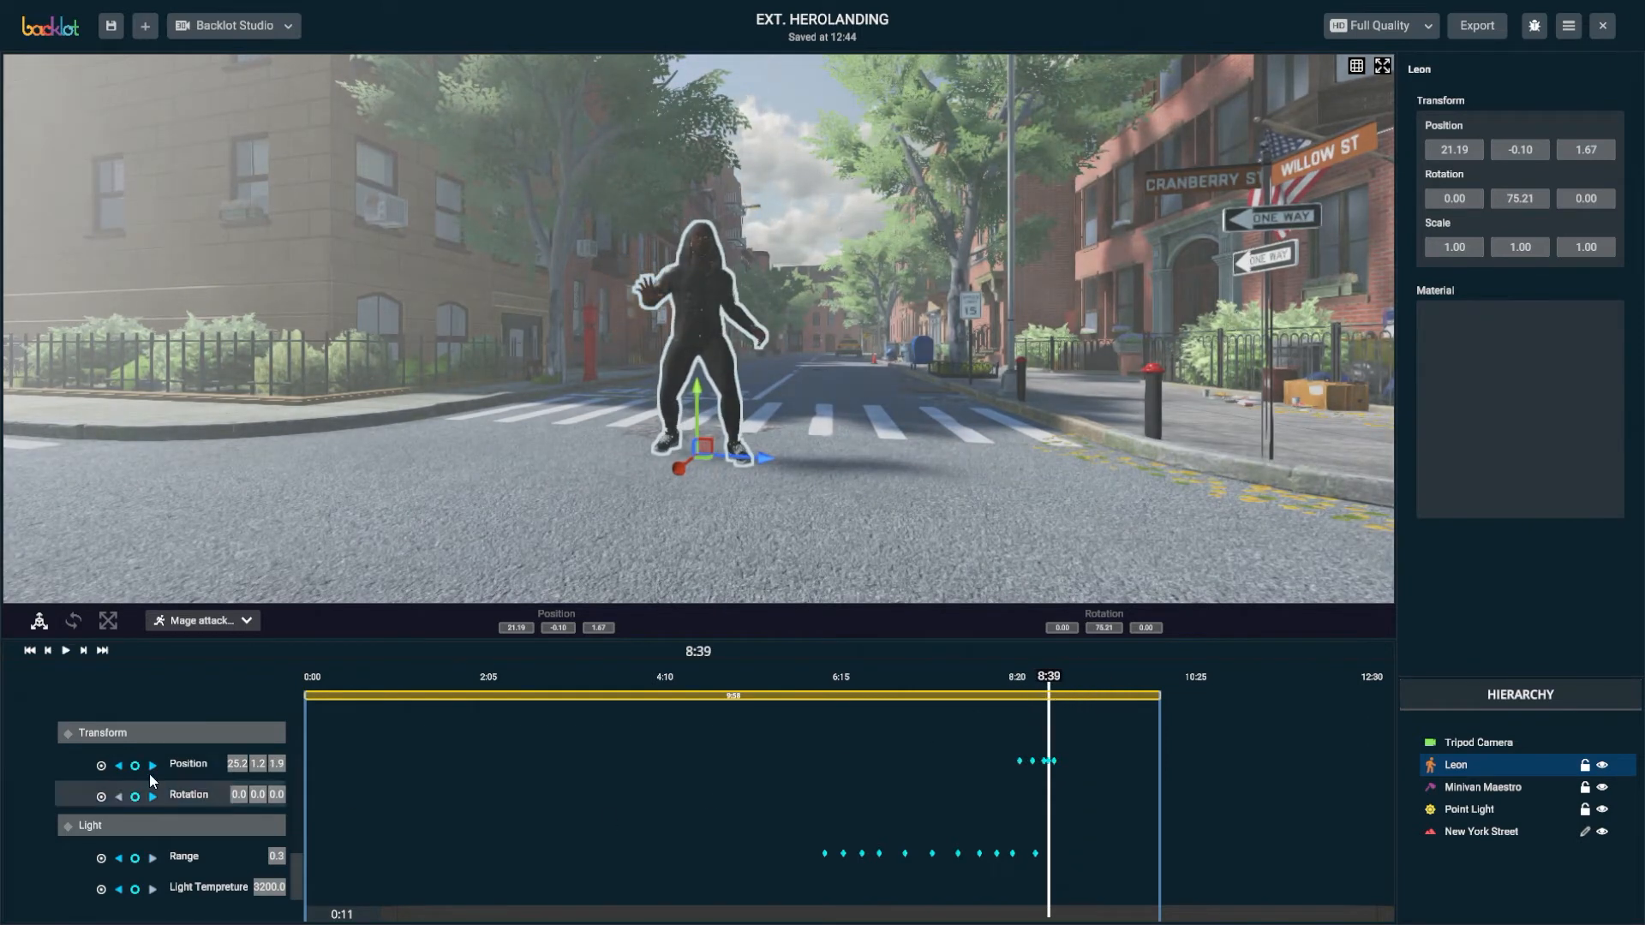
{"action": "left_click", "coordinate": [156, 762]}
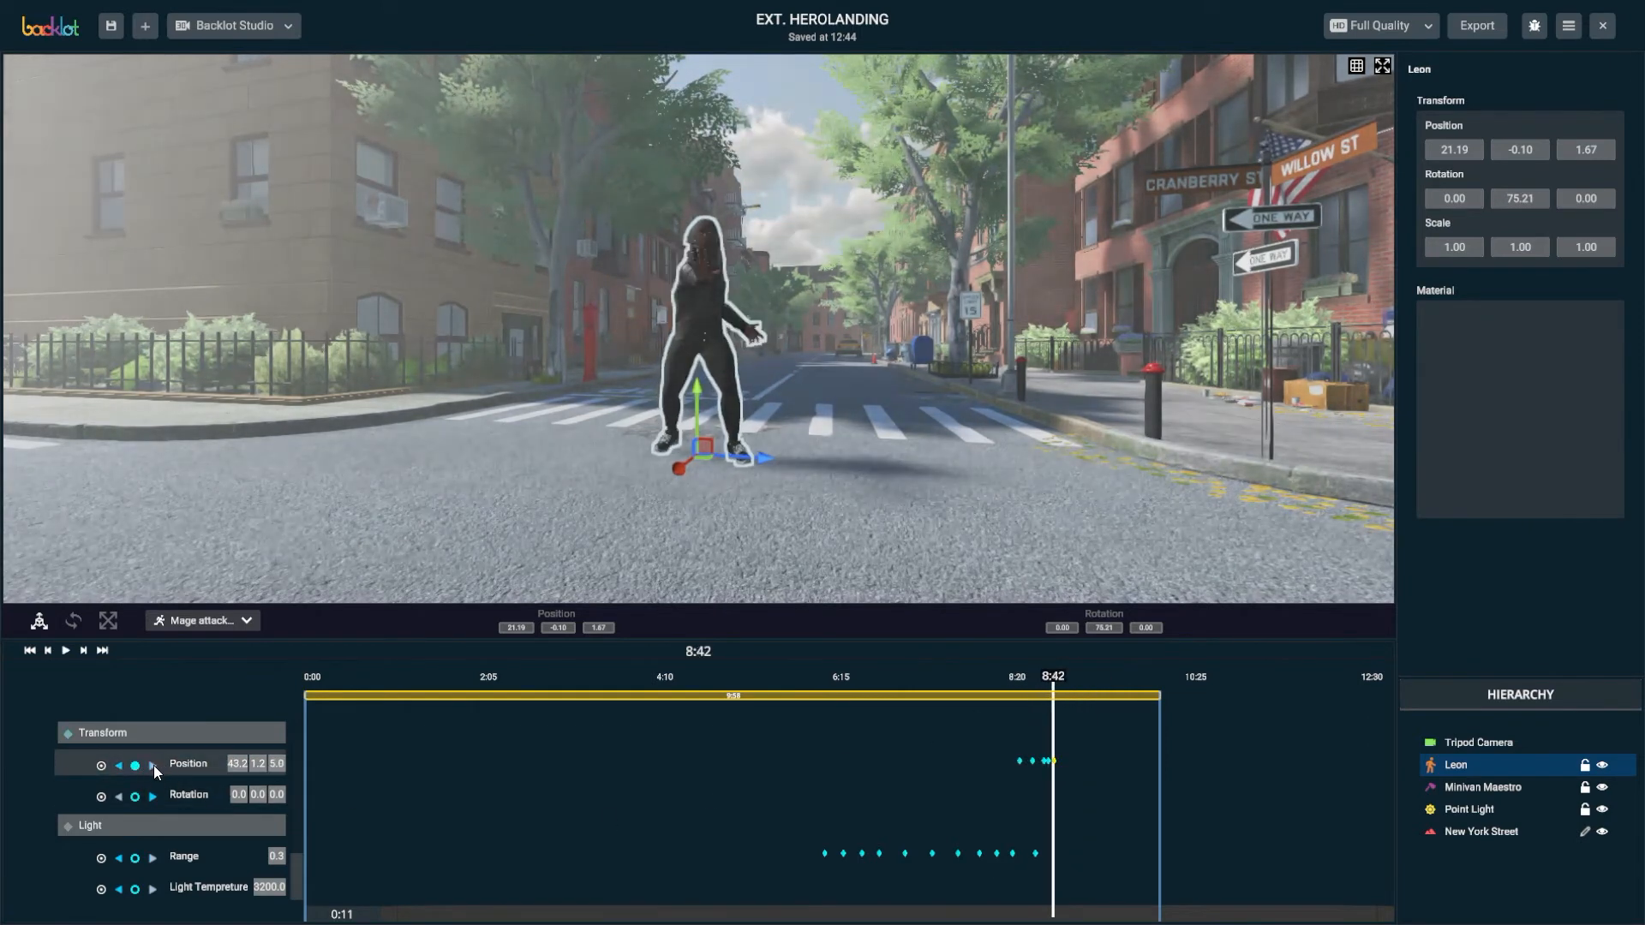
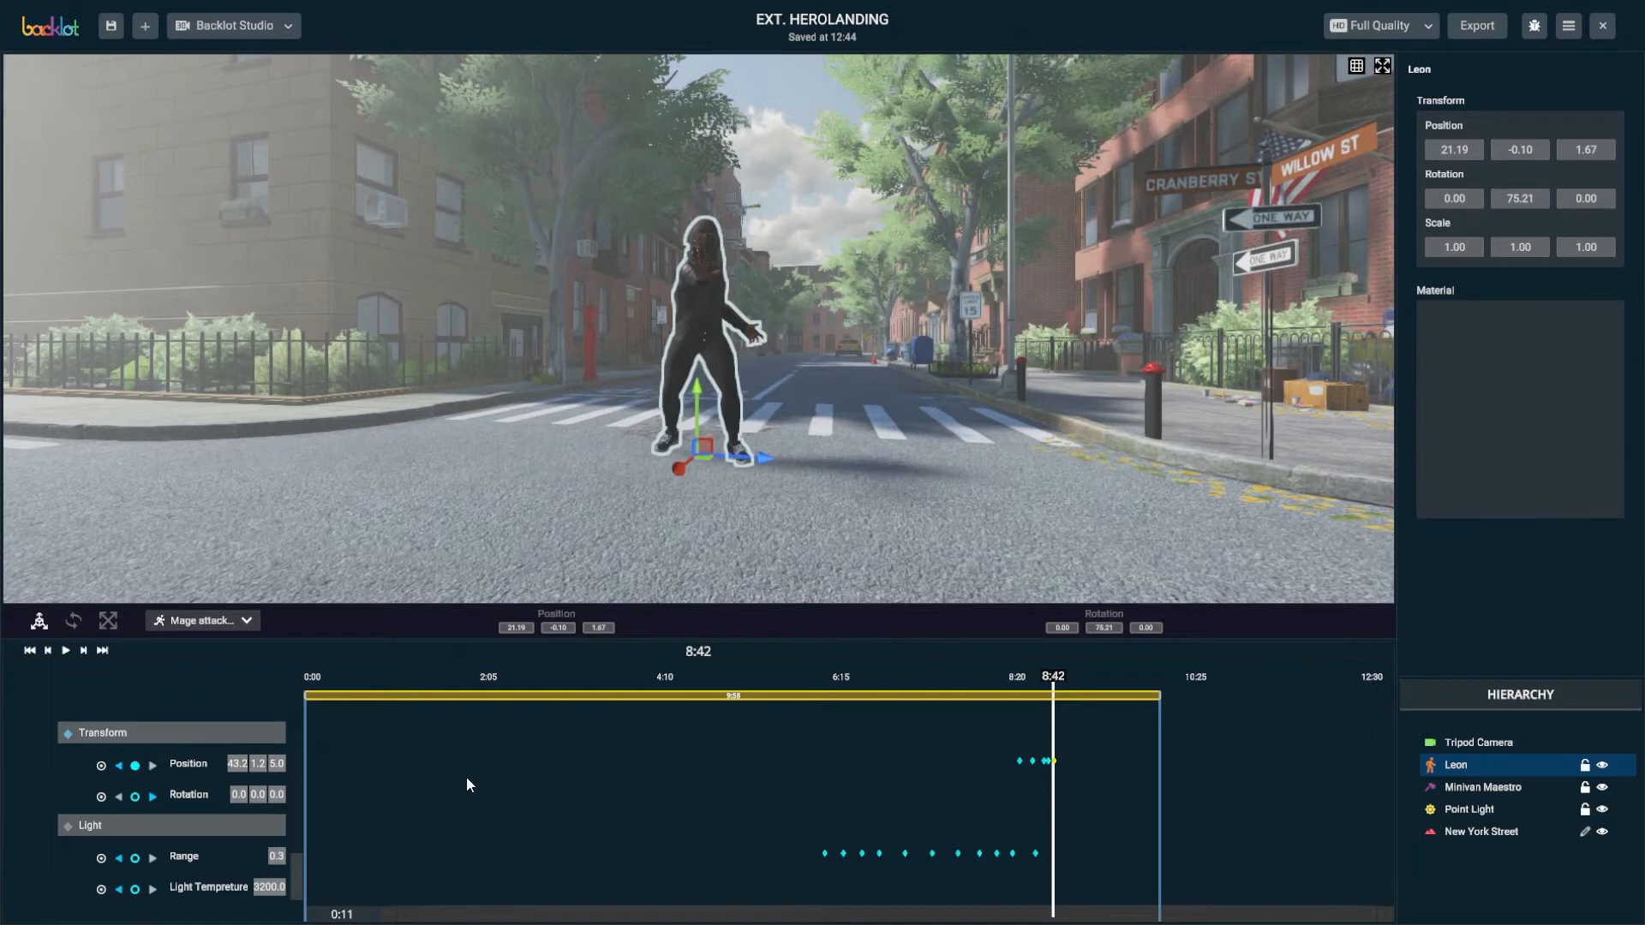
{"action": "left_click", "coordinate": [119, 766]}
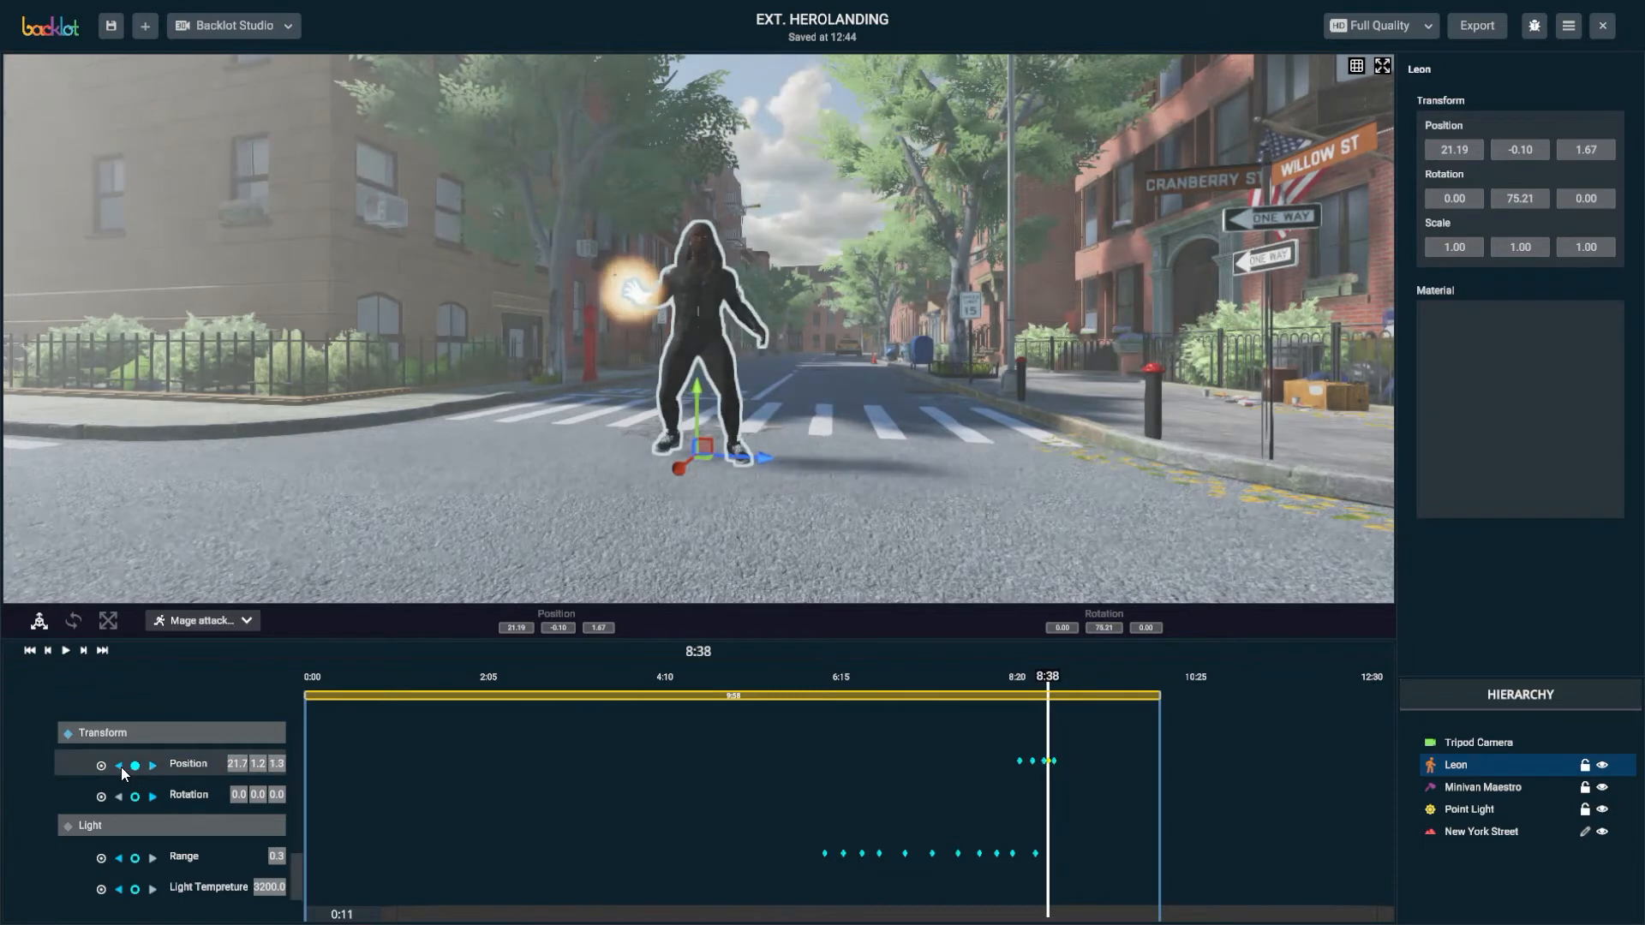
{"action": "left_click", "coordinate": [151, 765]}
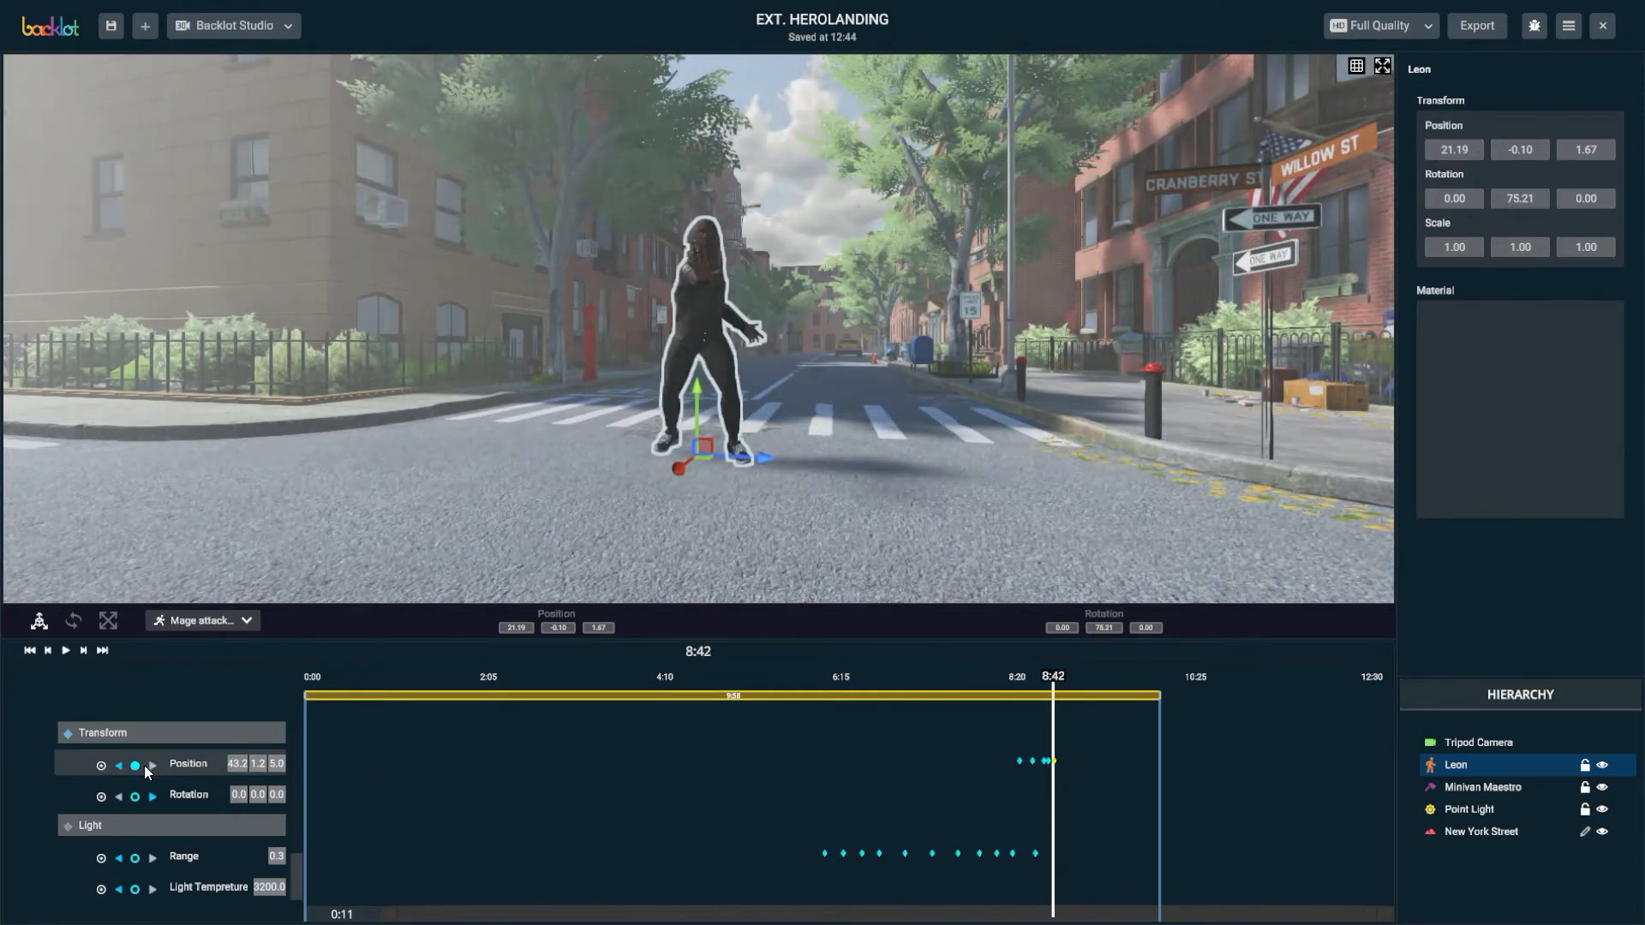
{"action": "left_click", "coordinate": [119, 767]}
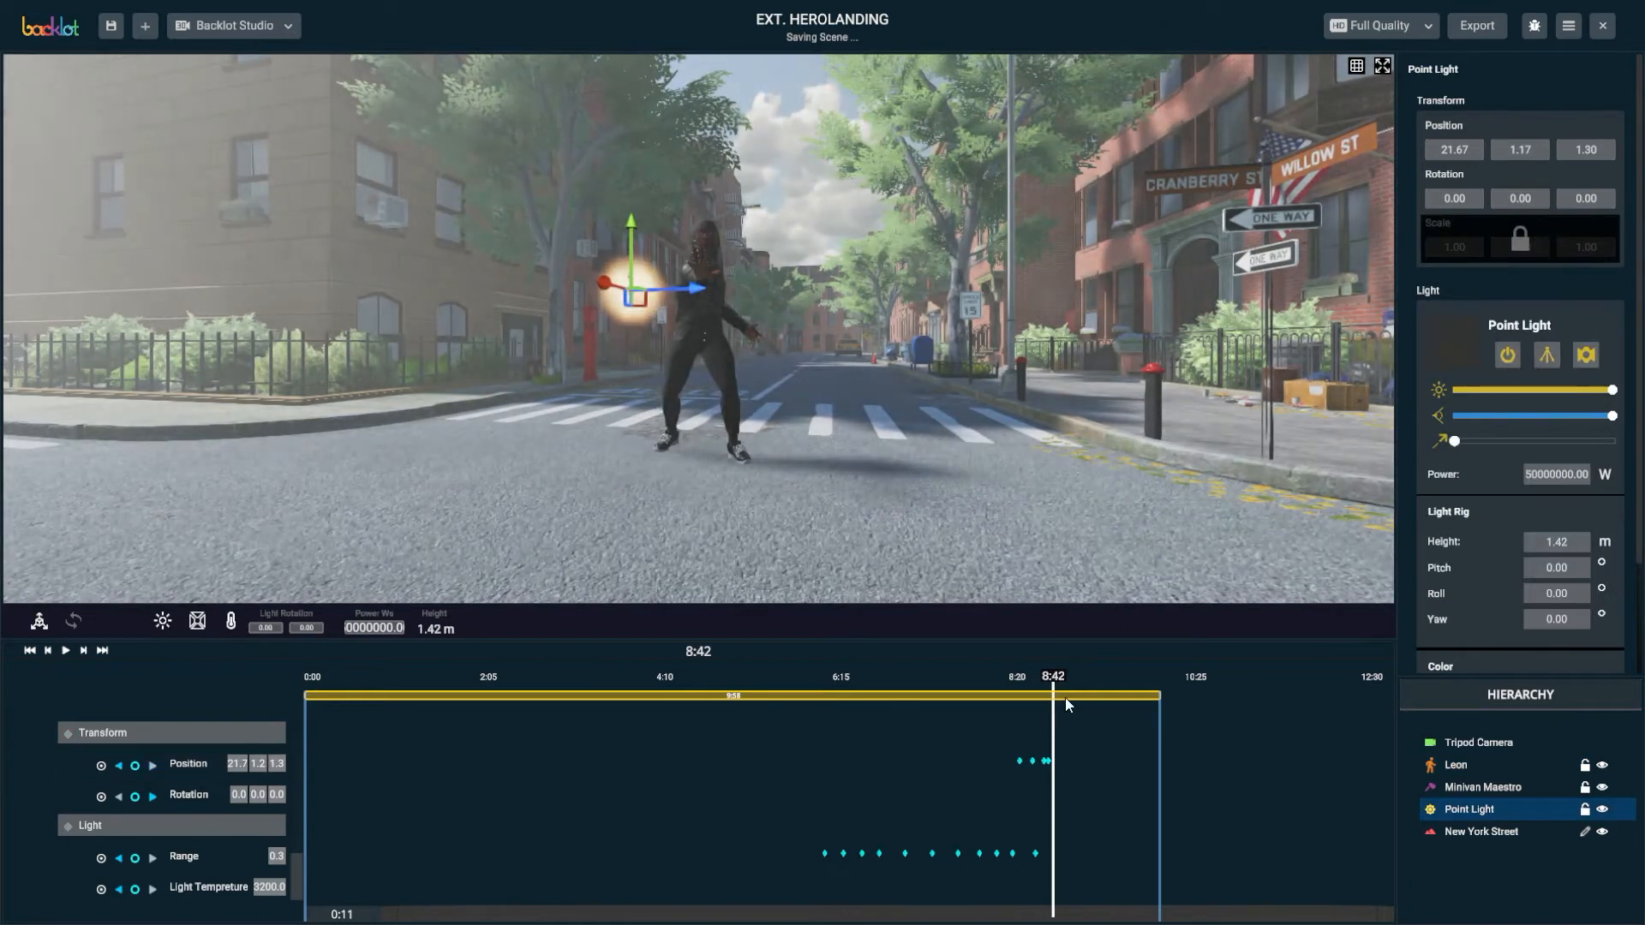
At 9:02, move the point light above and beyond the tripod camera, about X 28.89, Y 1.79, Z 3.34, and key its position
{"action": "left_click_drag", "start_coordinate": [1054, 686], "coordinate": [1082, 681]}
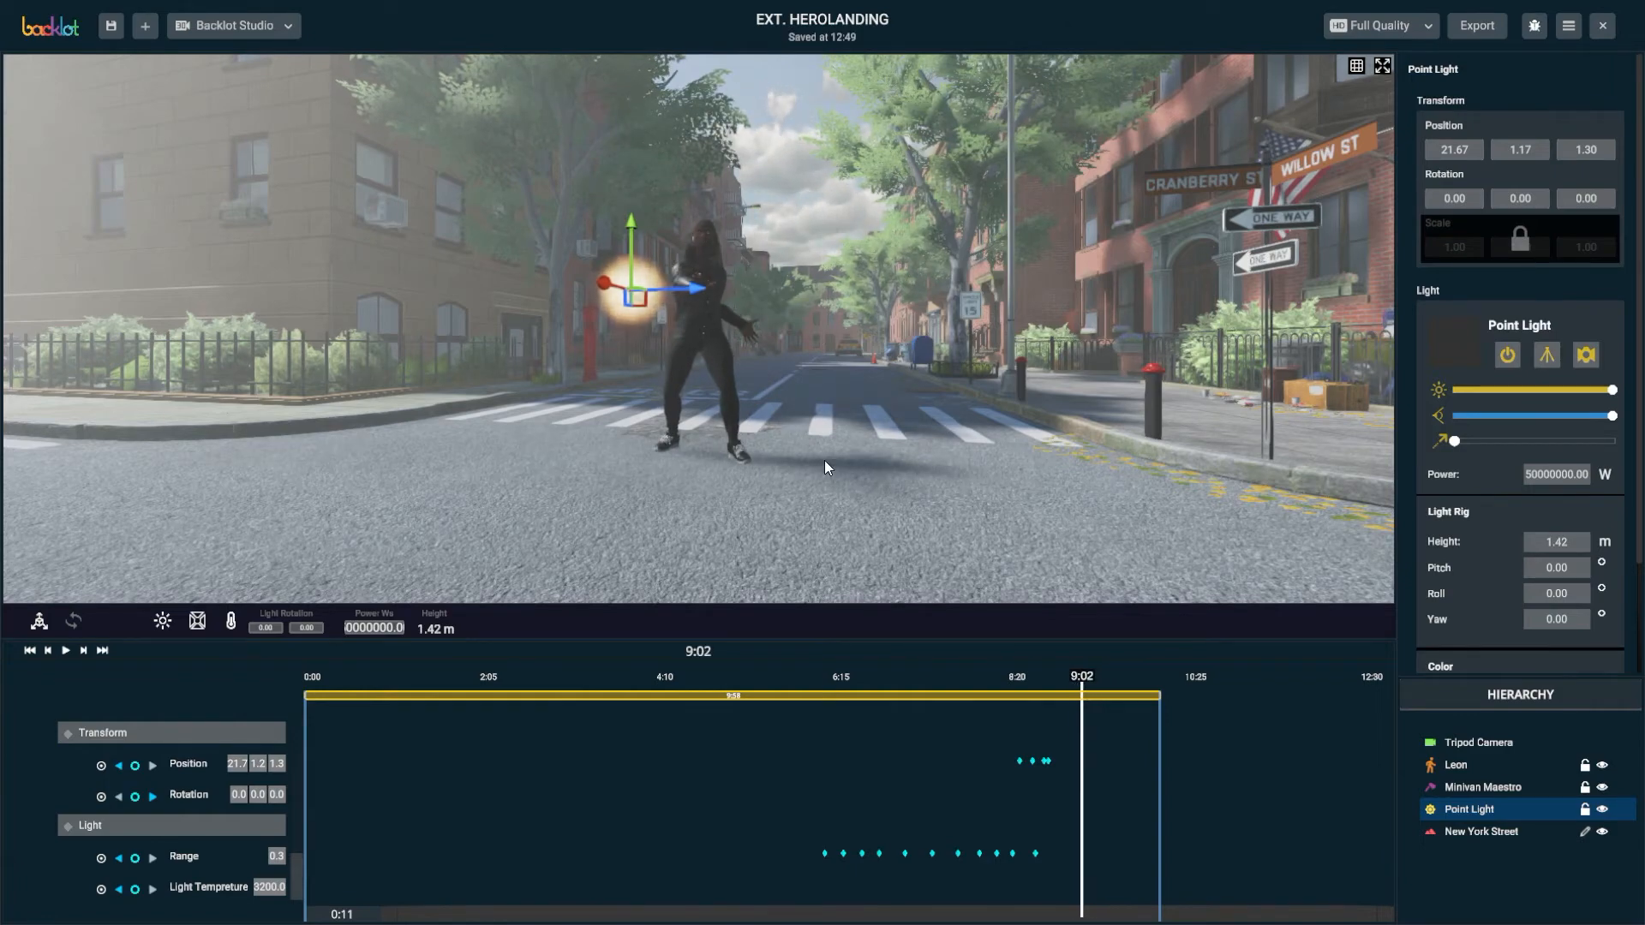
{"action": "left_click_drag", "start_coordinate": [825, 461], "coordinate": [923, 365], "text": "alt"}
{"action": "scroll", "coordinate": [929, 364], "scroll_direction": "down", "scroll_amount": 4}
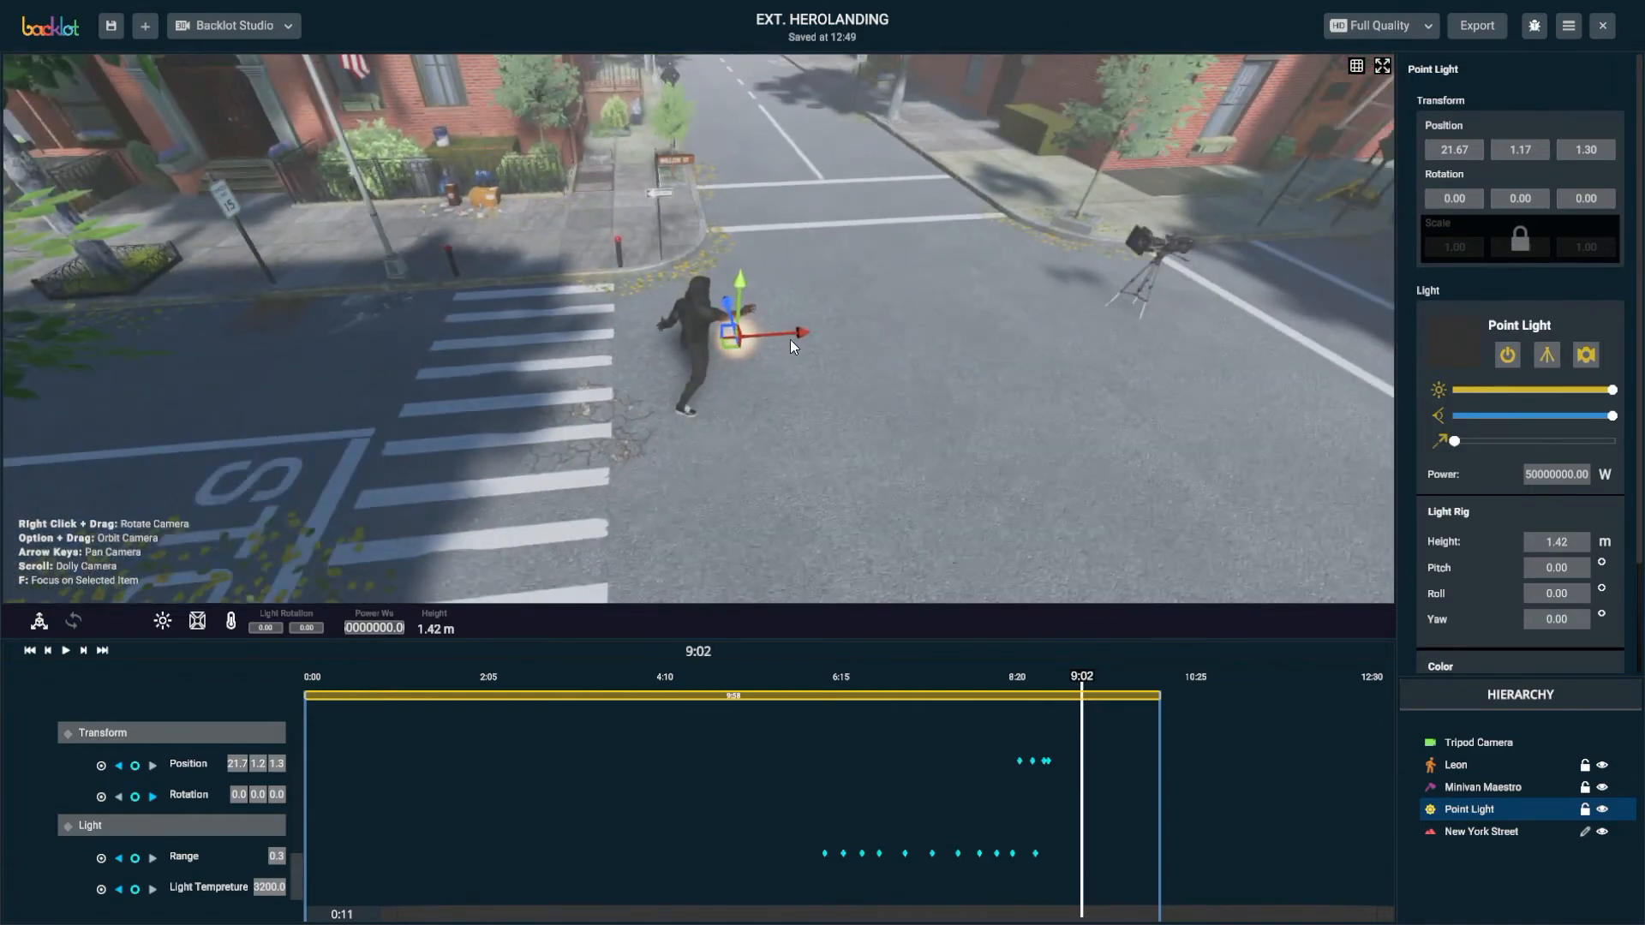
{"action": "left_click_drag", "start_coordinate": [790, 339], "coordinate": [1279, 260]}
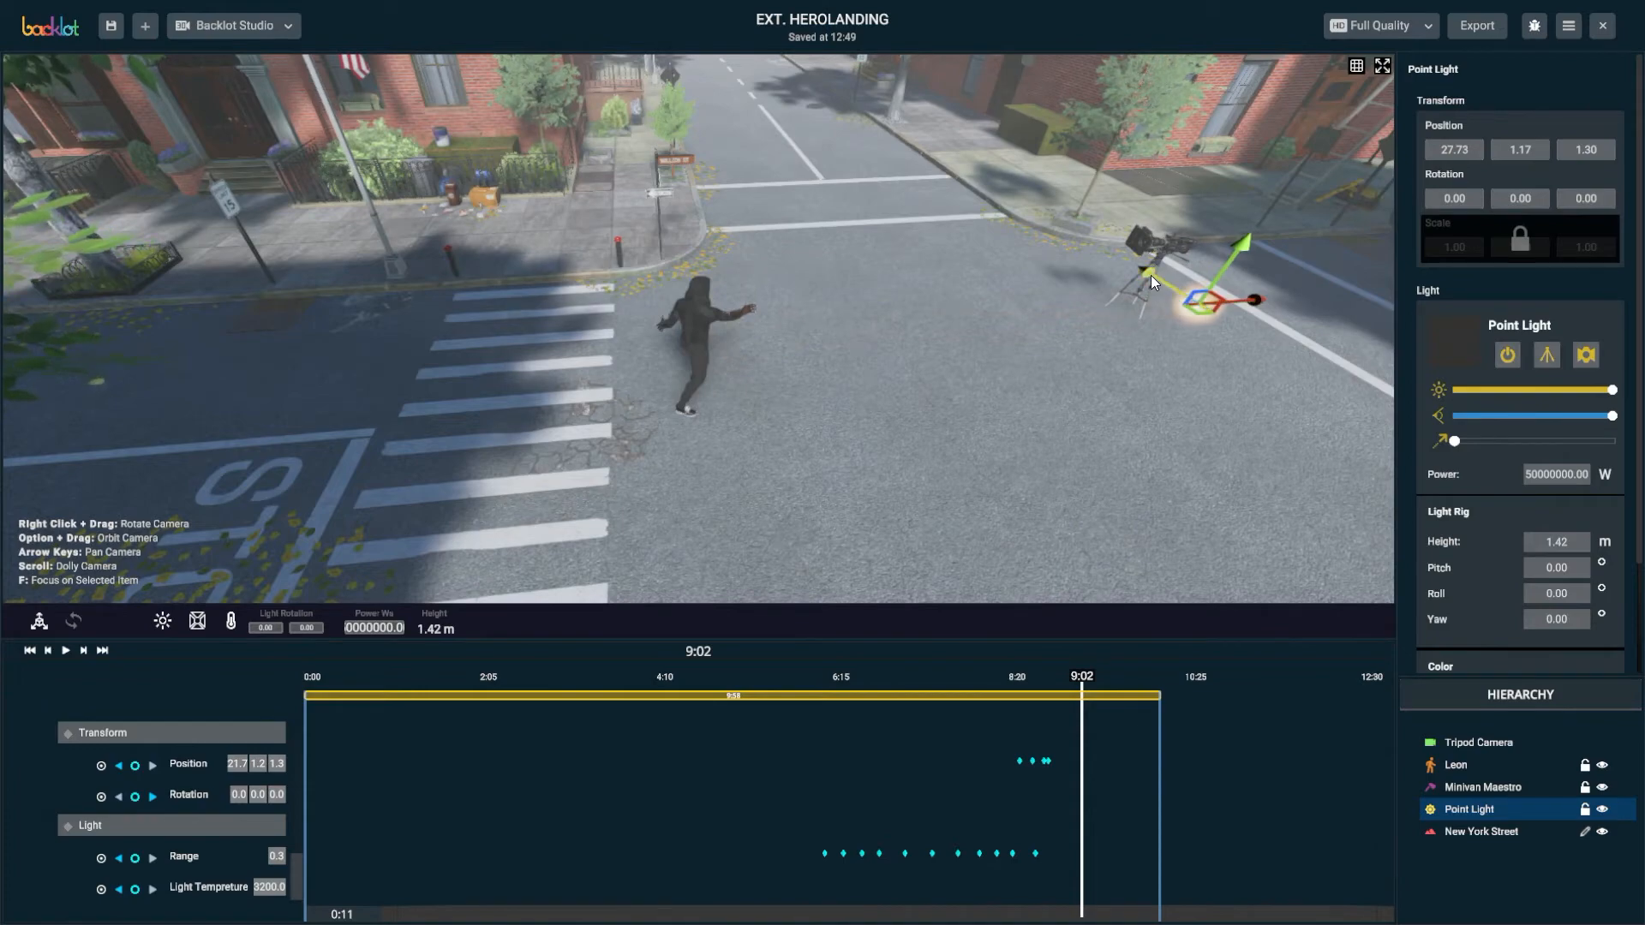
{"action": "left_click_drag", "start_coordinate": [1149, 275], "coordinate": [1129, 132]}
{"action": "left_click_drag", "start_coordinate": [1129, 257], "coordinate": [958, 444], "text": "alt"}
{"action": "middle_click_drag", "start_coordinate": [959, 444], "coordinate": [1040, 471]}
{"action": "left_click_drag", "start_coordinate": [774, 400], "coordinate": [947, 490]}
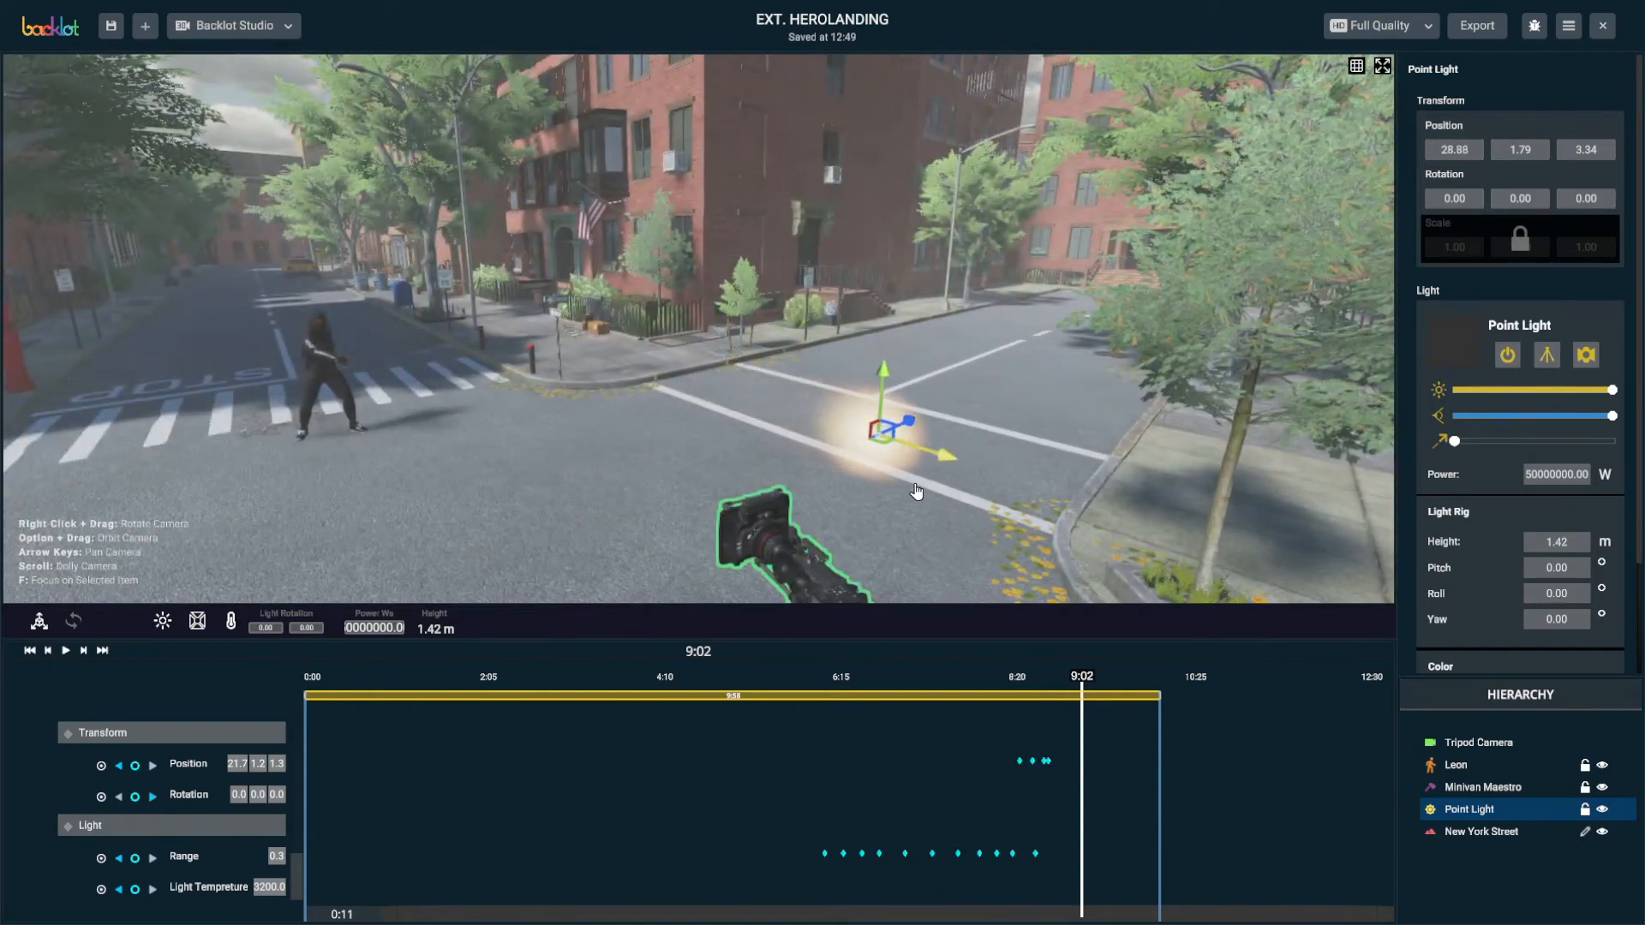
{"action": "left_click", "coordinate": [135, 765]}
Play back the throw repeatedly from around 8:06 to check the energy ball's flight past the camera
{"action": "mouse_move", "coordinate": [1050, 673]}
{"action": "left_mouse_down"}
{"action": "mouse_move", "coordinate": [1072, 673]}
{"action": "mouse_move", "coordinate": [1018, 668]}
{"action": "left_mouse_up"}
{"action": "key", "text": "space"}
{"action": "key", "text": "space"}
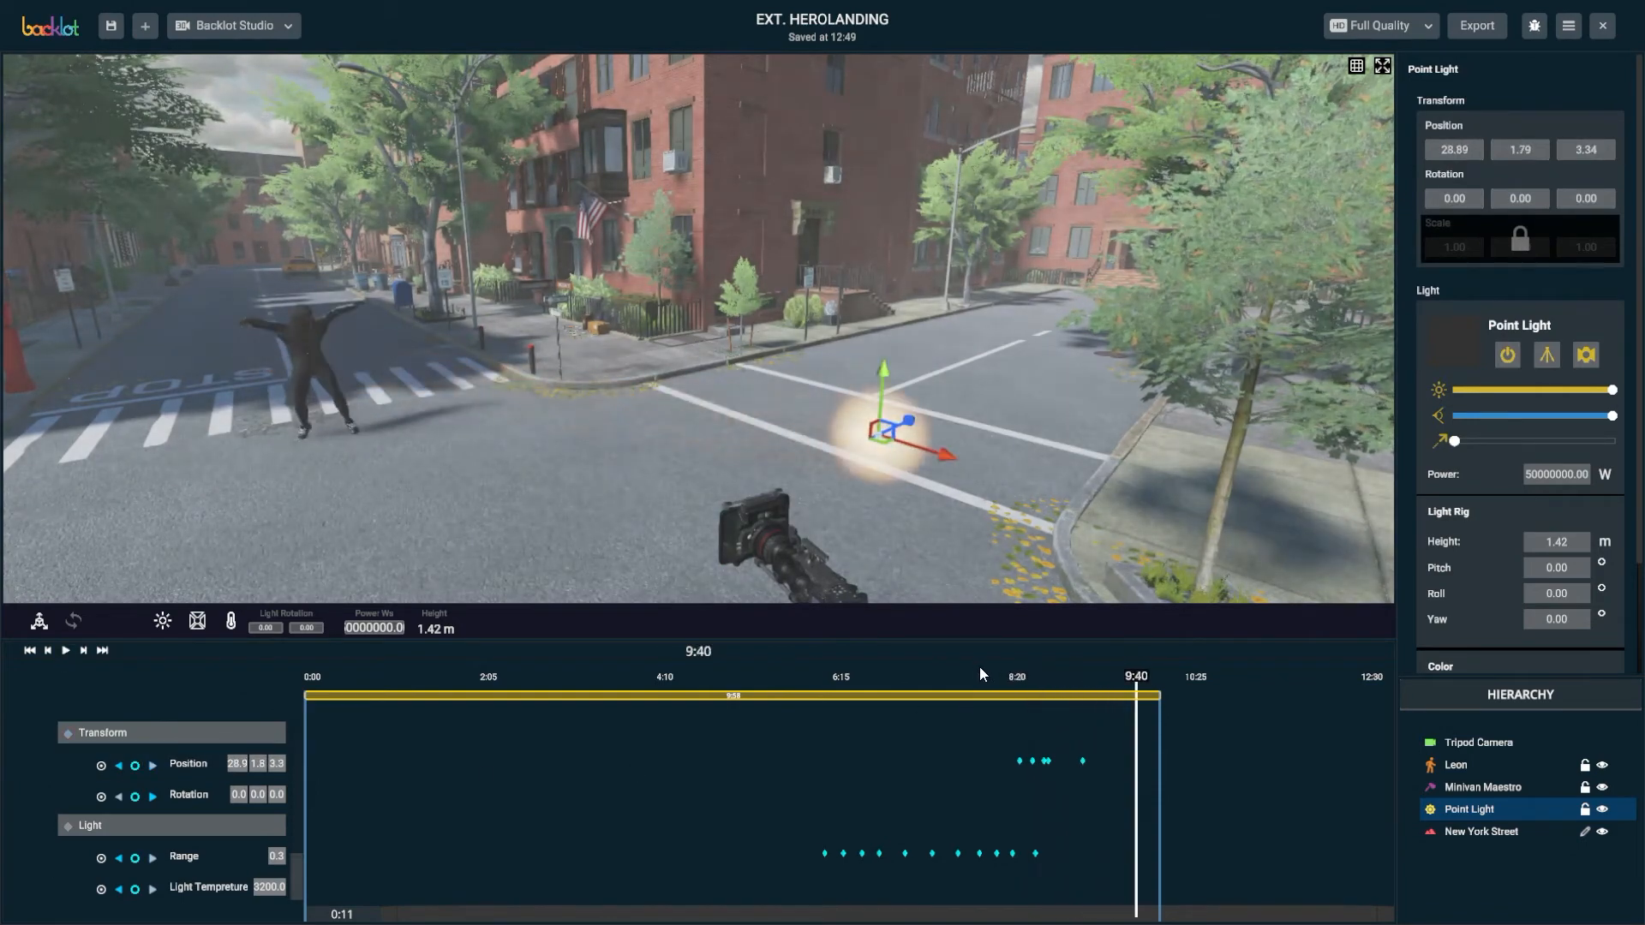
{"action": "left_click", "coordinate": [990, 670]}
{"action": "key", "text": "space"}
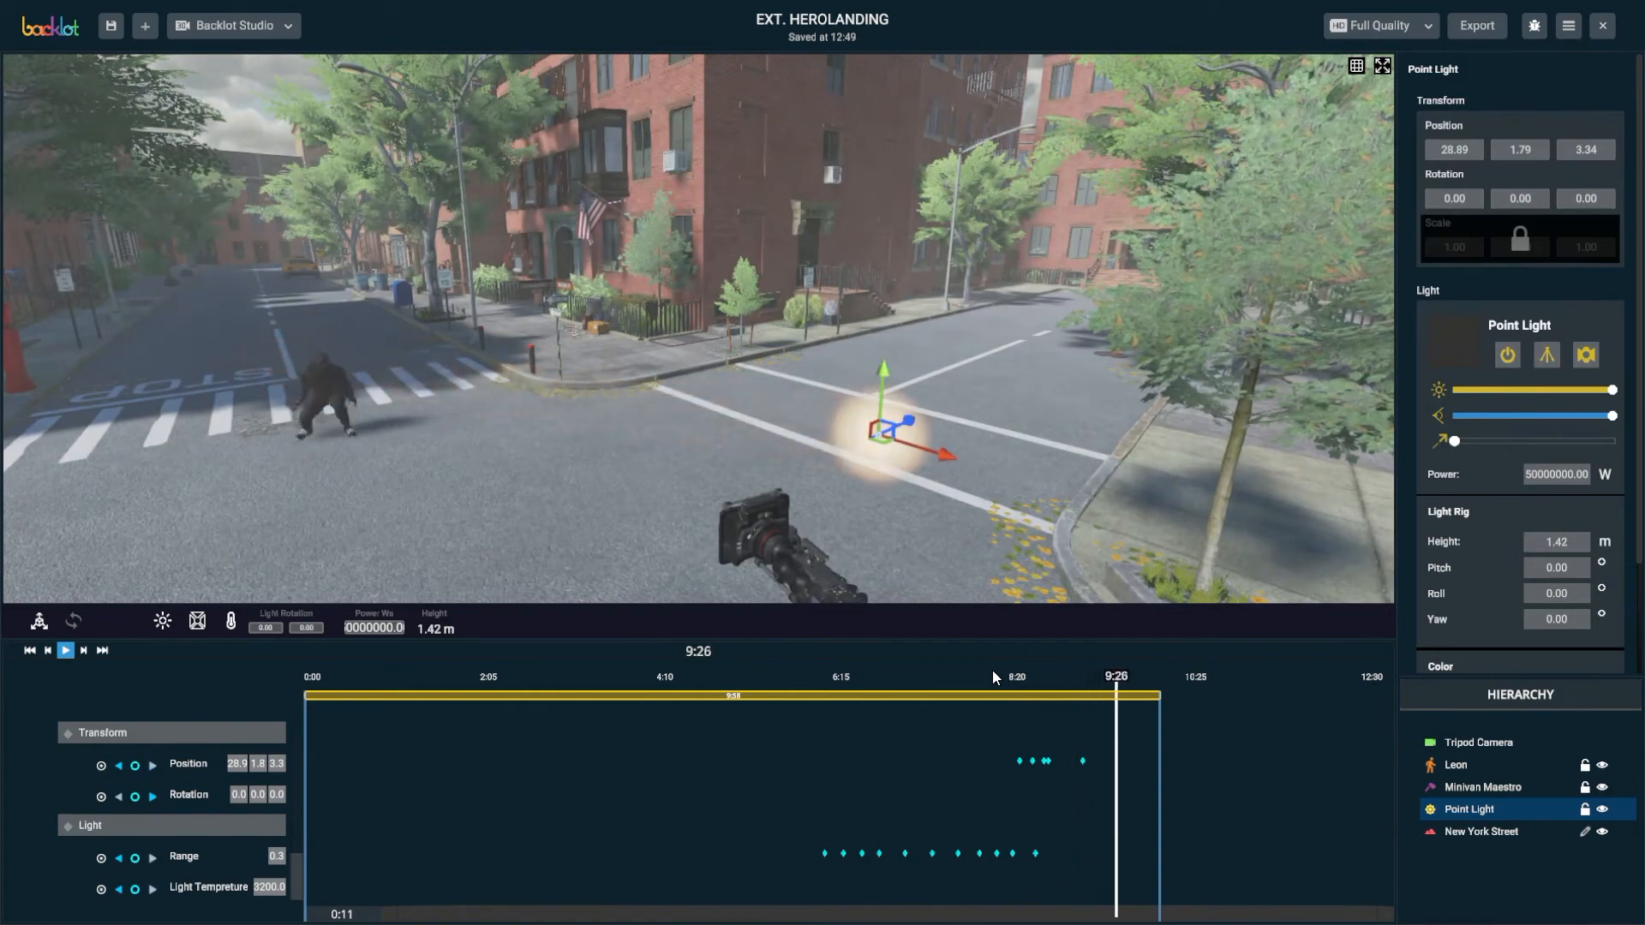
{"action": "mouse_move", "coordinate": [992, 670]}
{"action": "left_mouse_down"}
{"action": "mouse_move", "coordinate": [1023, 681]}
{"action": "mouse_move", "coordinate": [1000, 682]}
{"action": "left_mouse_up"}
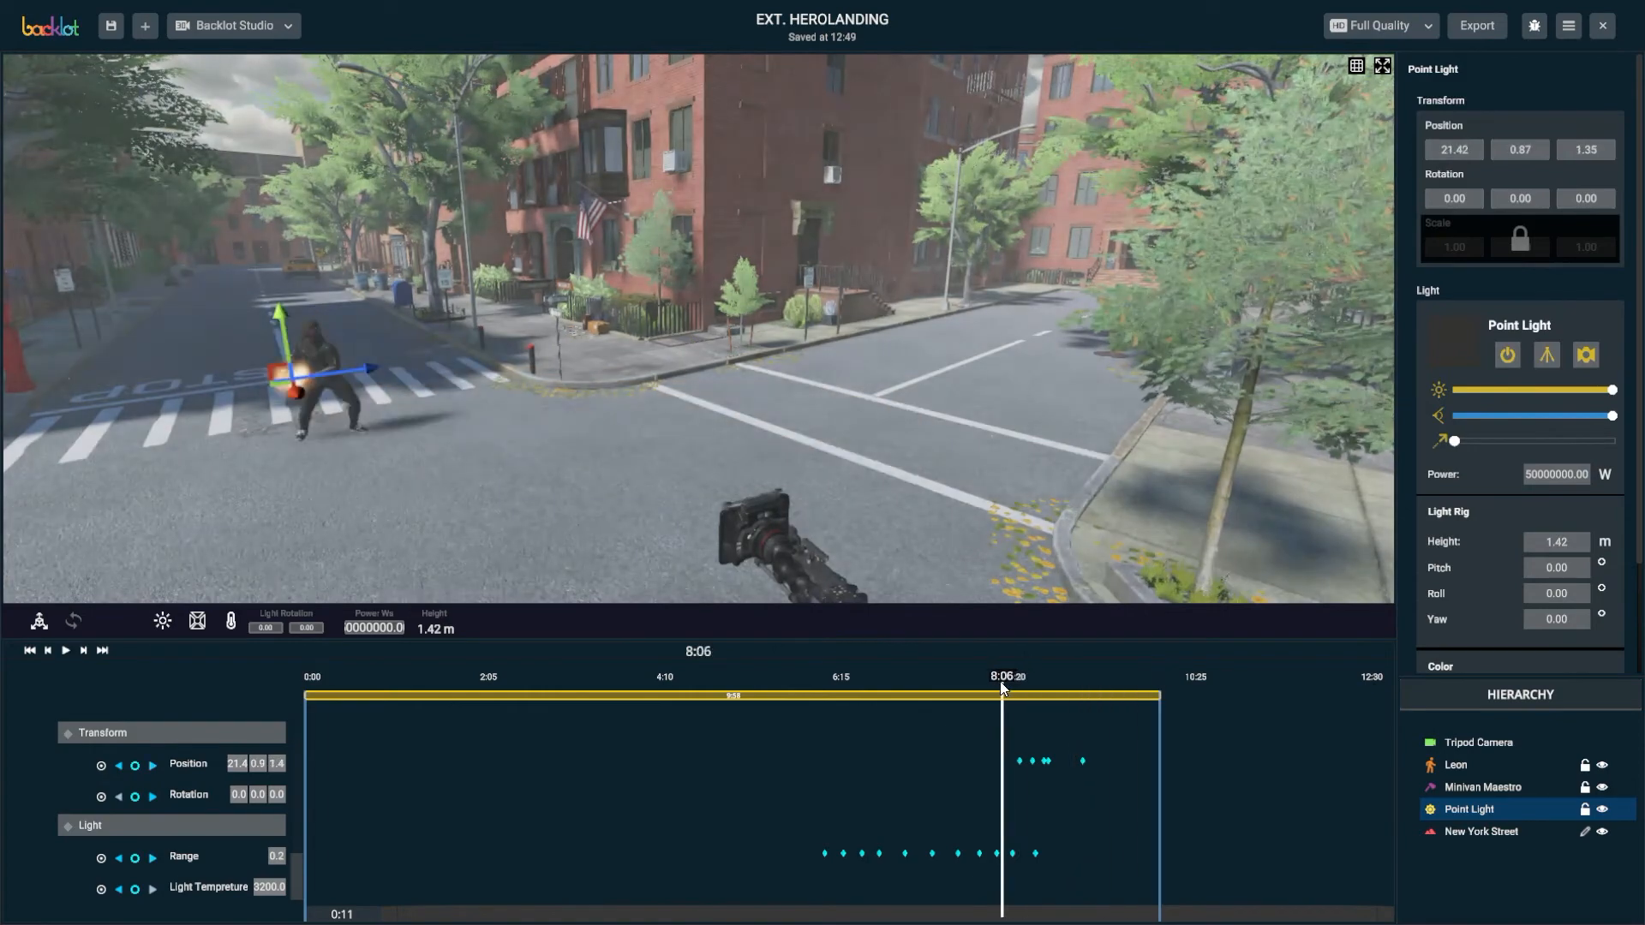
{"action": "key", "text": "space"}
{"action": "key", "text": "space"}
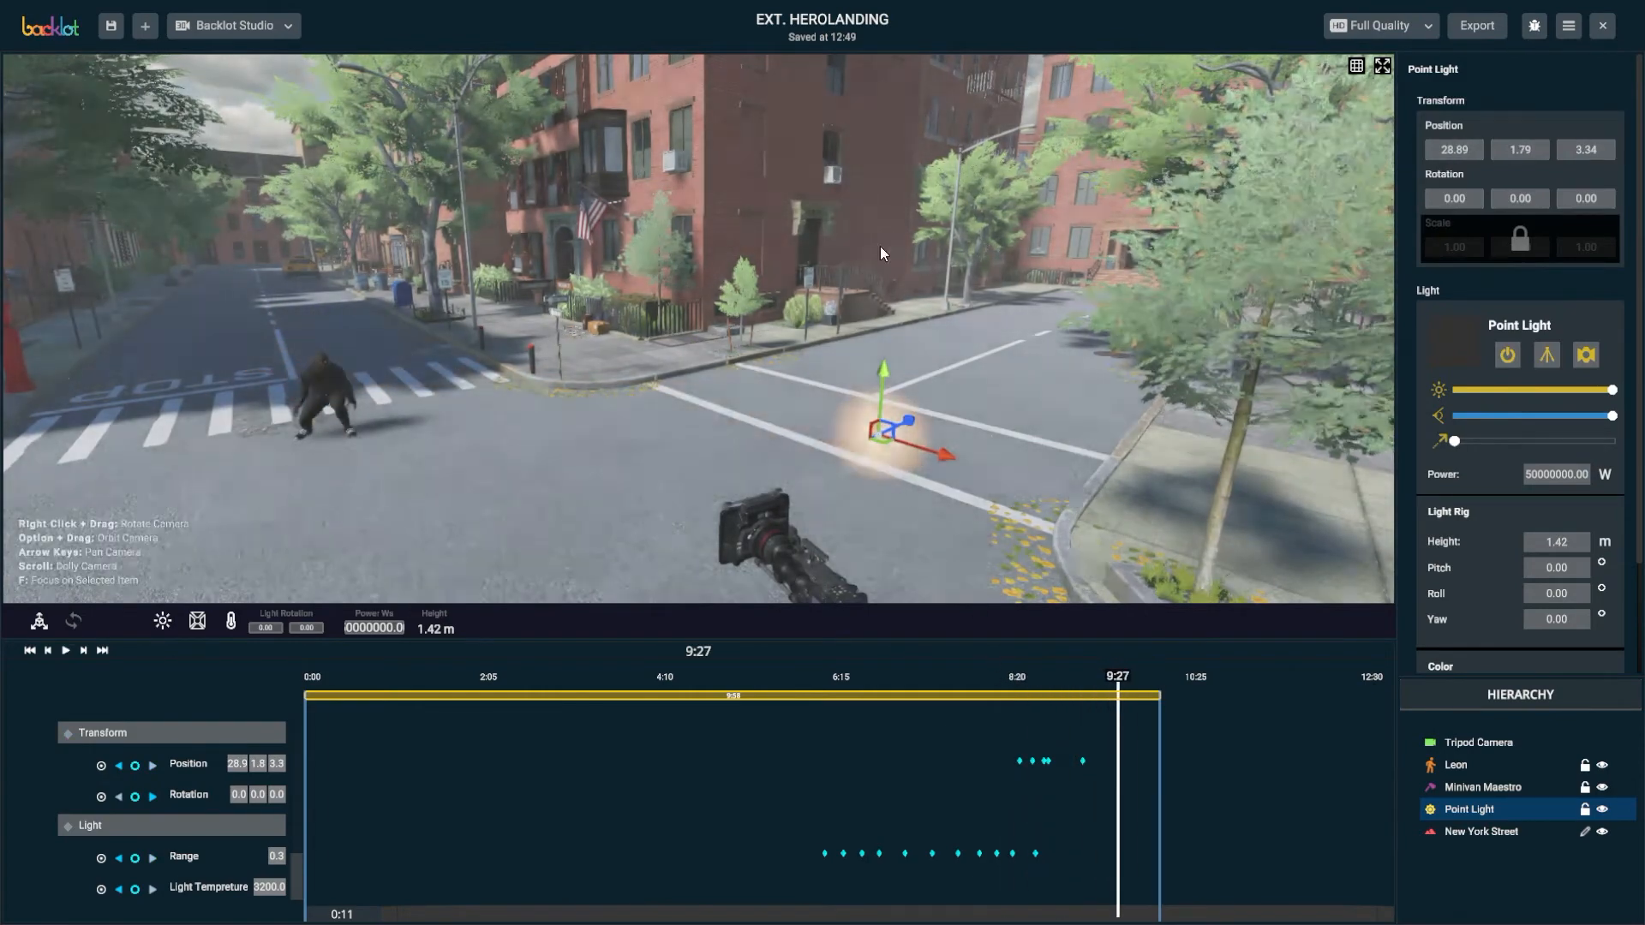
Frame the Tripod Camera and, at 0:48, rotate it to face Leon on the crosswalk
{"action": "left_click", "coordinate": [1383, 66]}
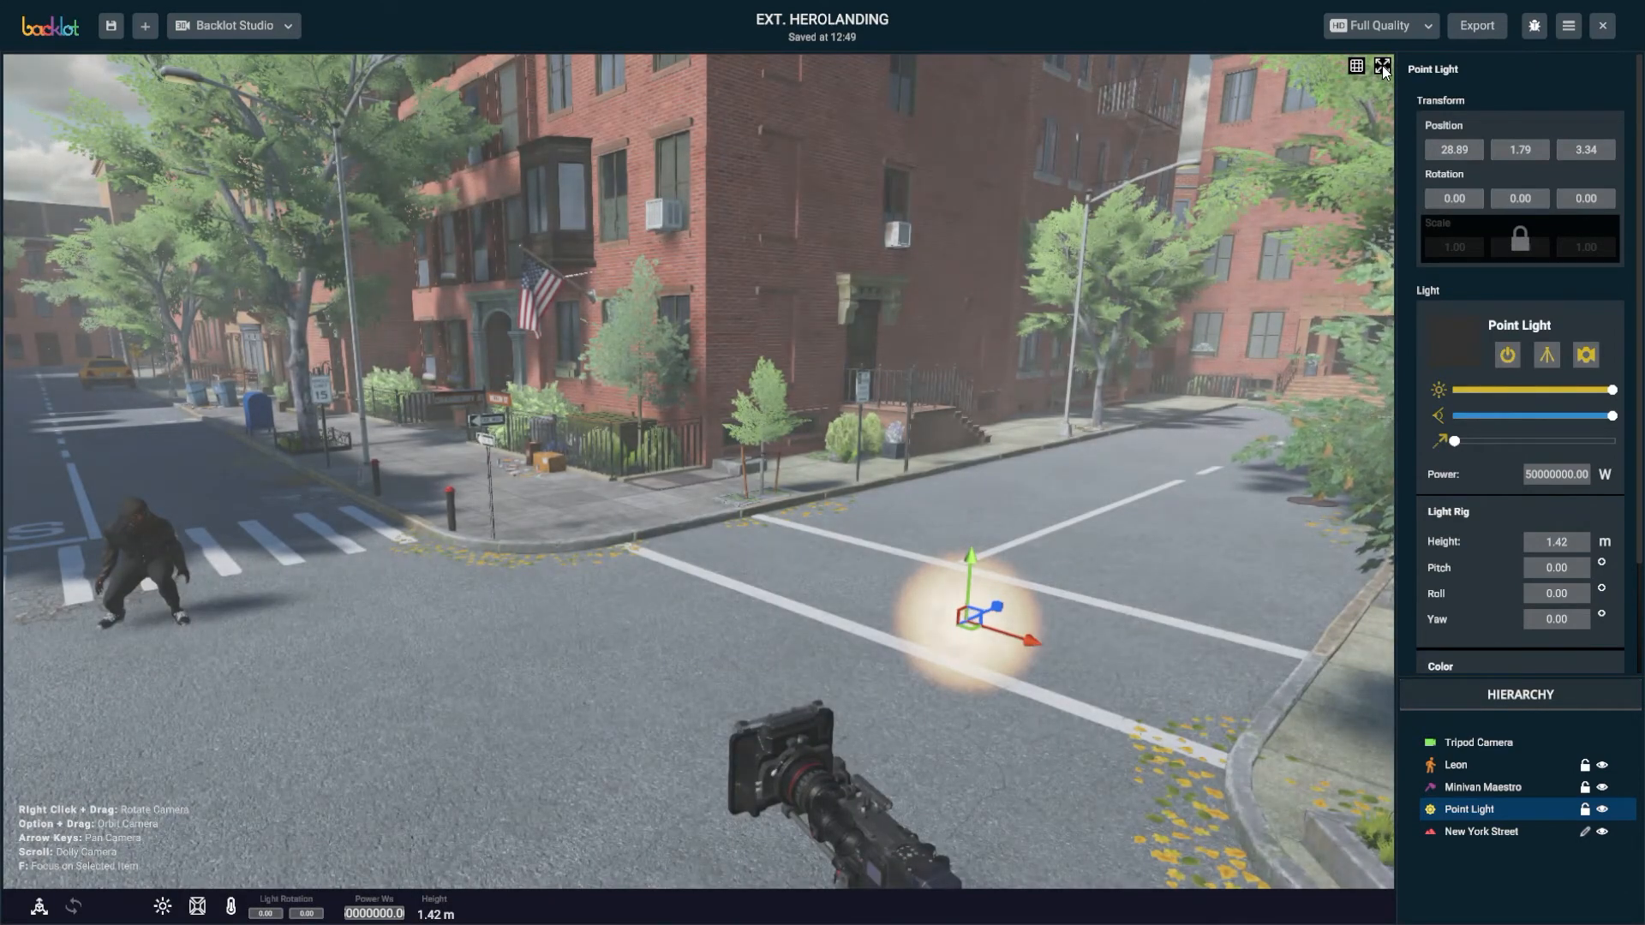
{"action": "left_click", "coordinate": [1383, 66]}
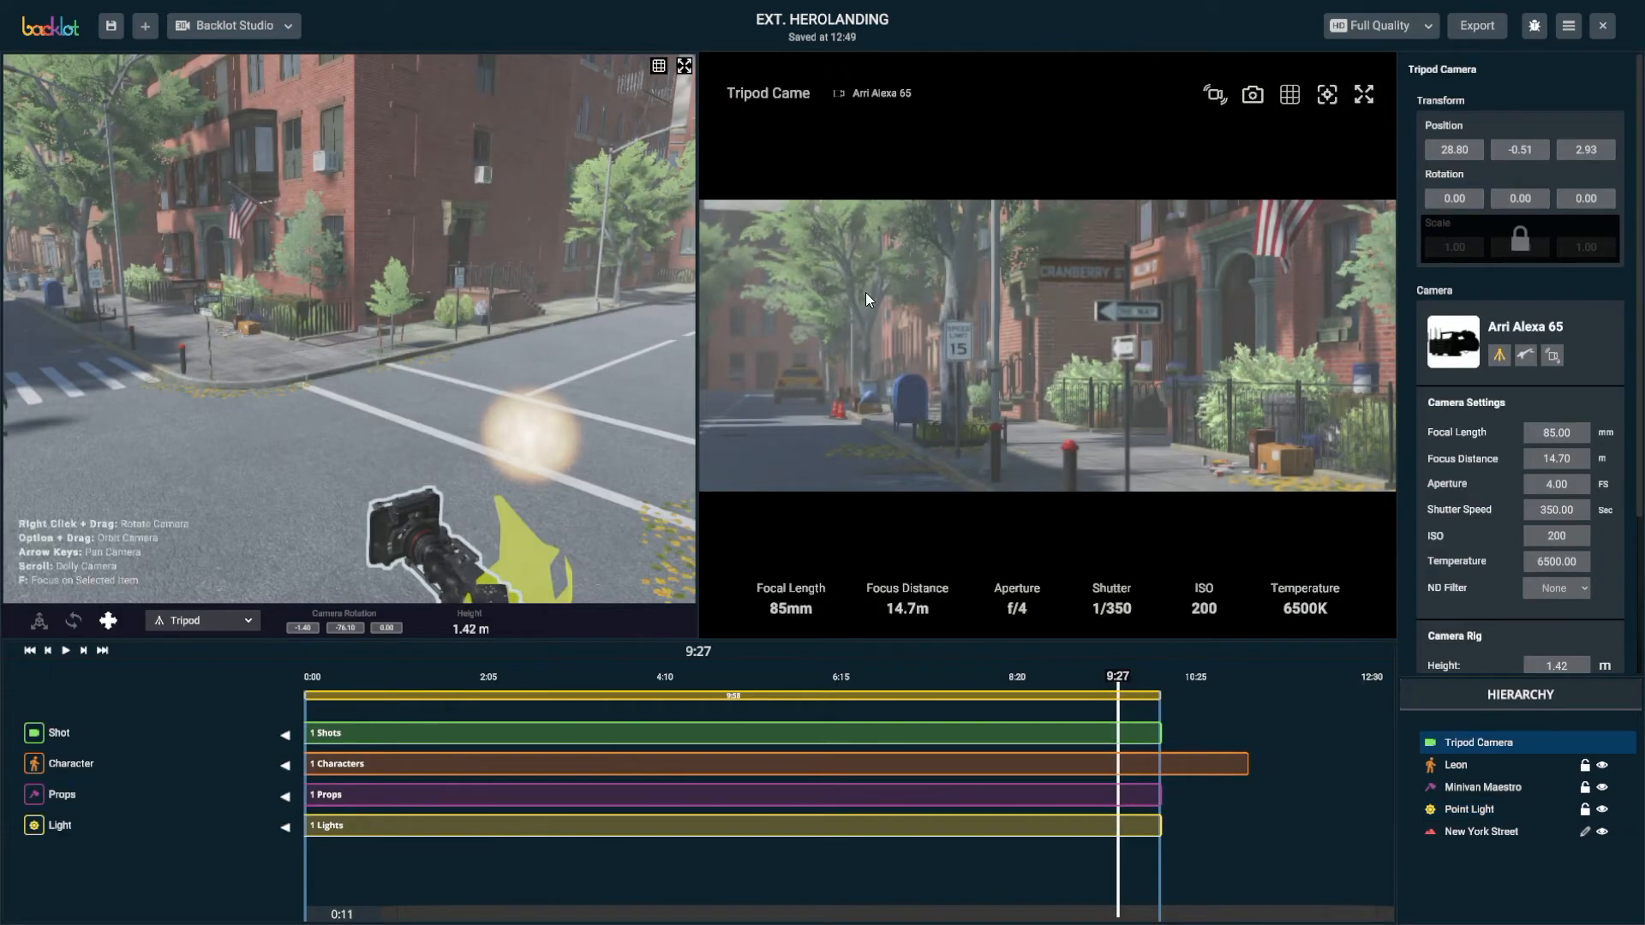
{"action": "key", "text": "f"}
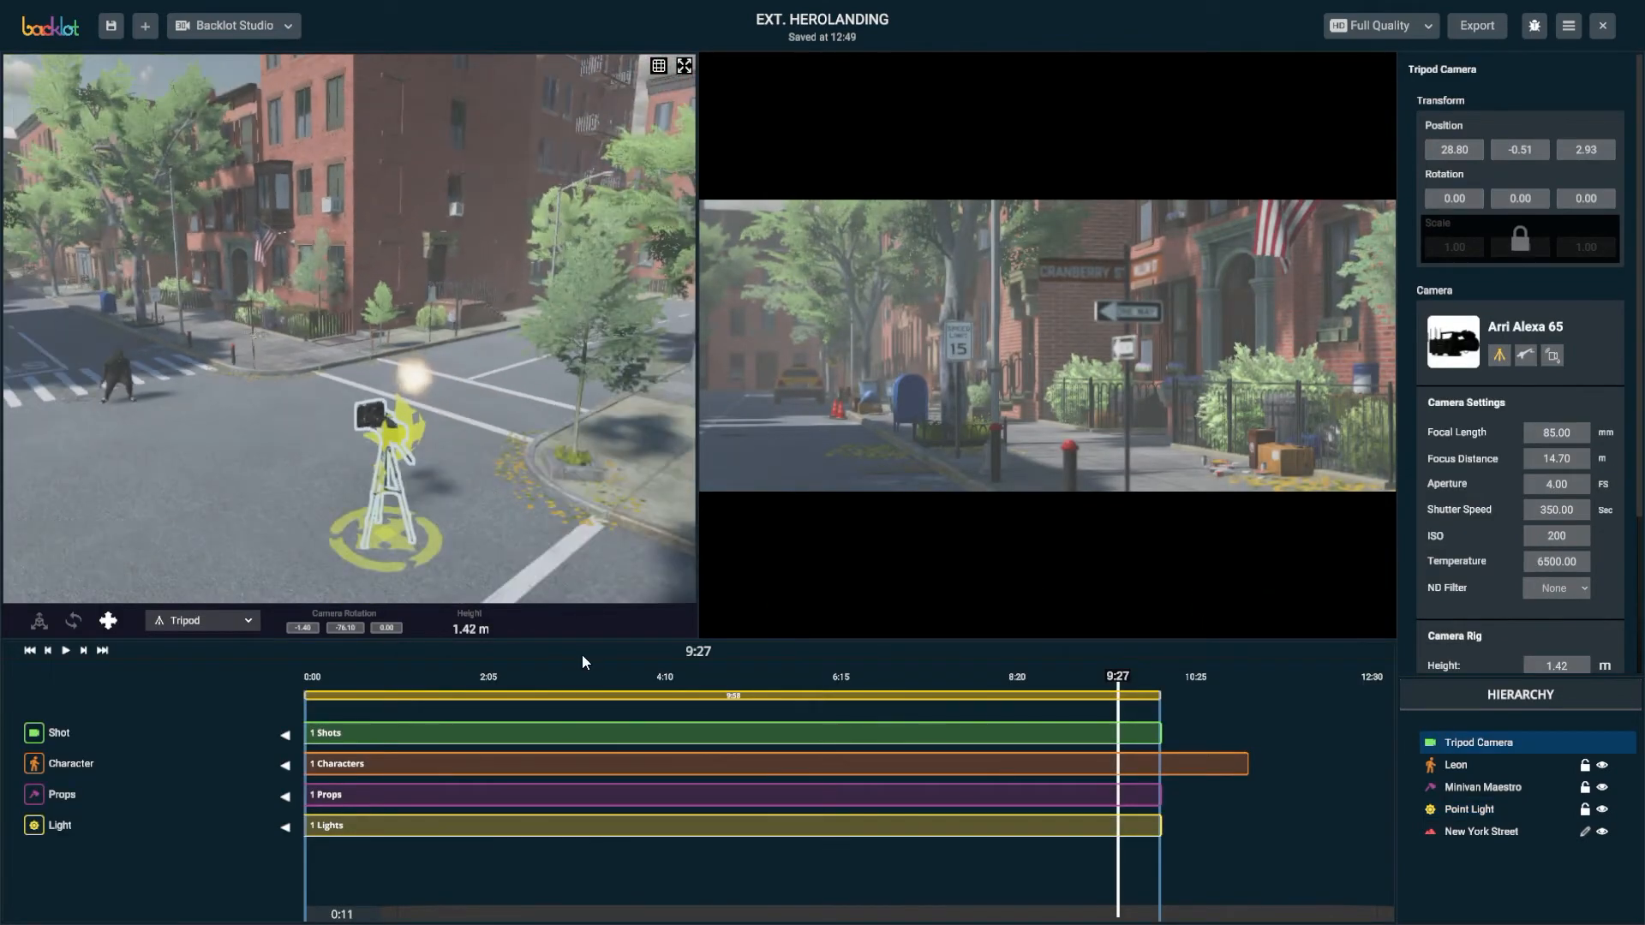
{"action": "left_click_drag", "start_coordinate": [467, 677], "coordinate": [375, 675]}
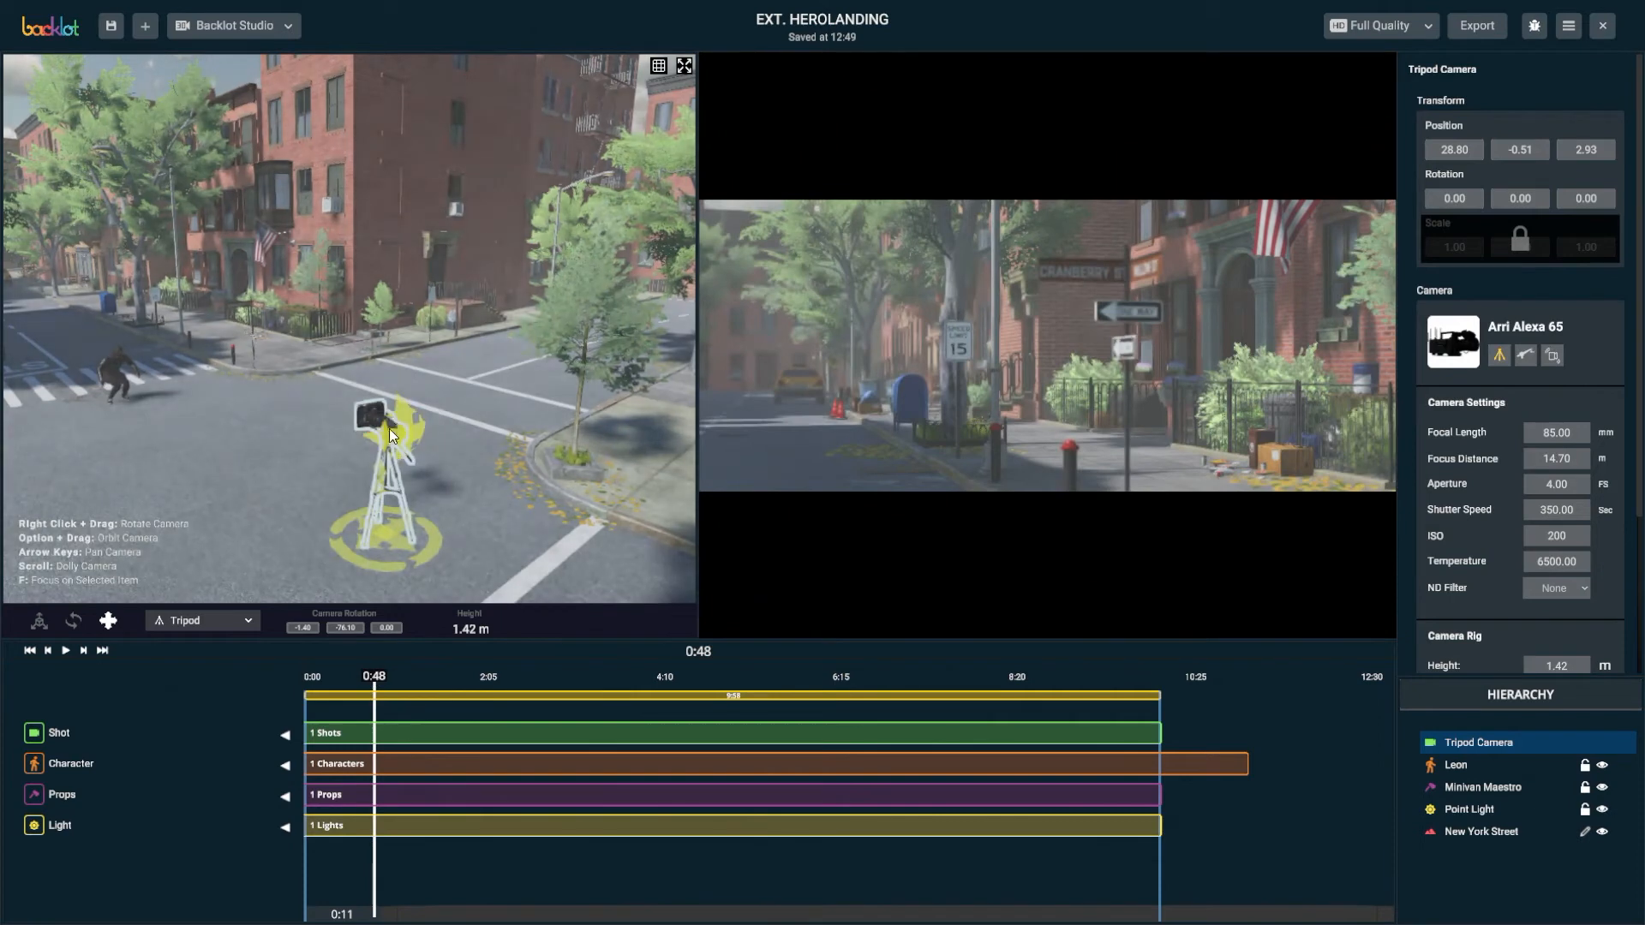
{"action": "left_click_drag", "start_coordinate": [390, 434], "coordinate": [369, 432]}
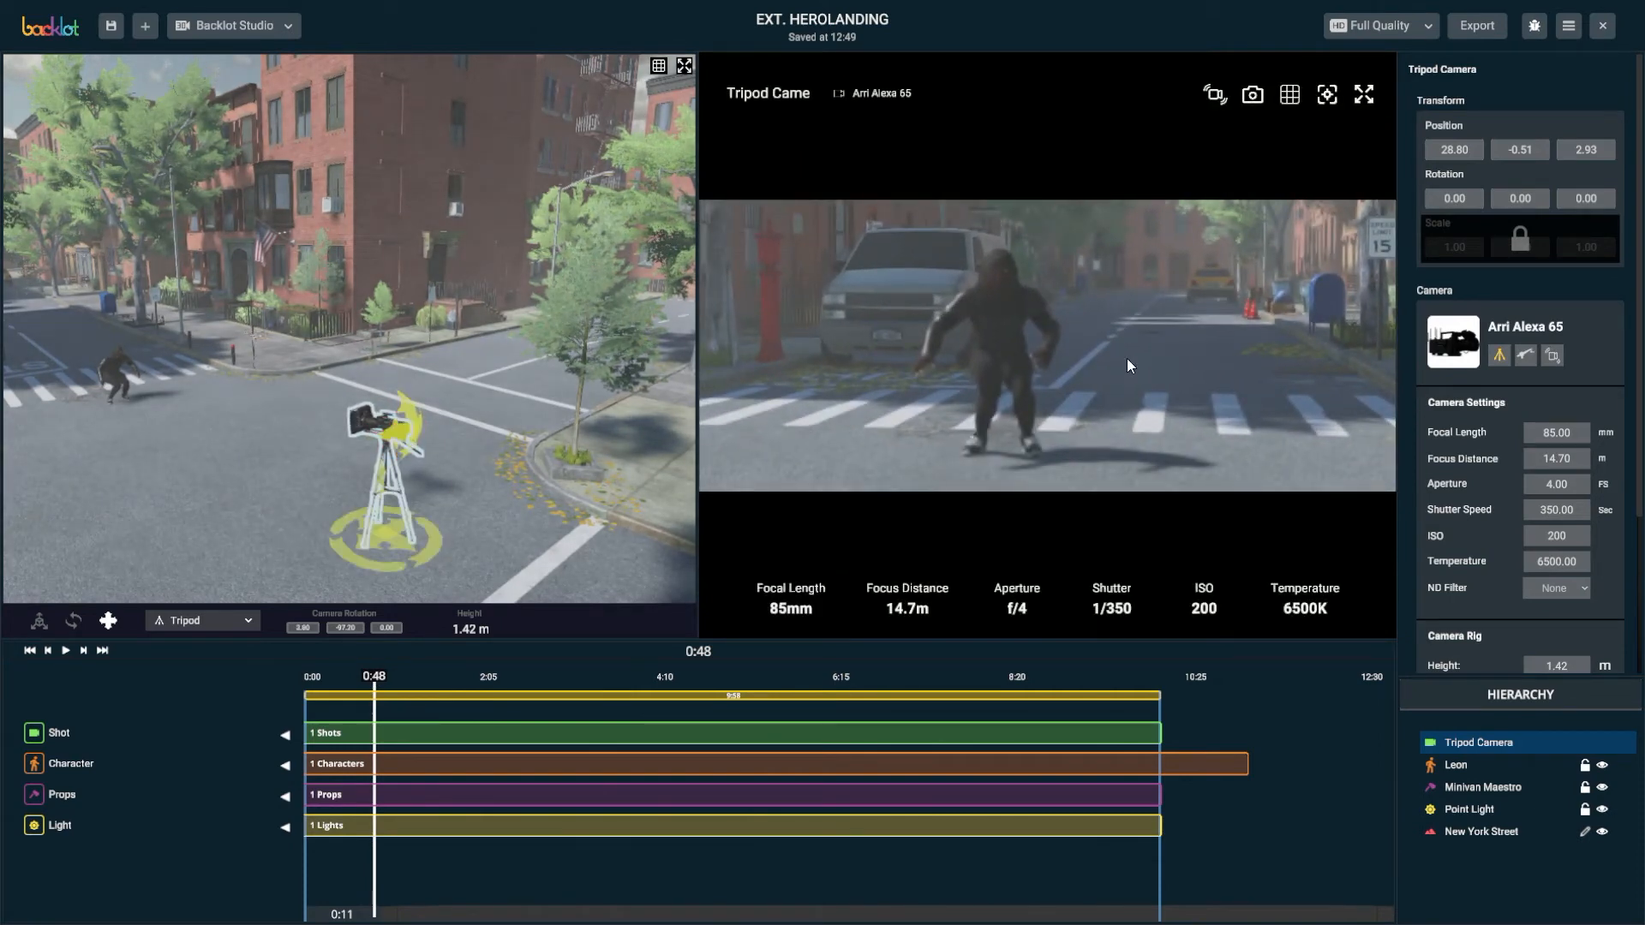
Focus the Tripod Camera on Leon and, at 1:29, tilt it up so his whole standing body fits the frame
{"action": "left_click", "coordinate": [1327, 96]}
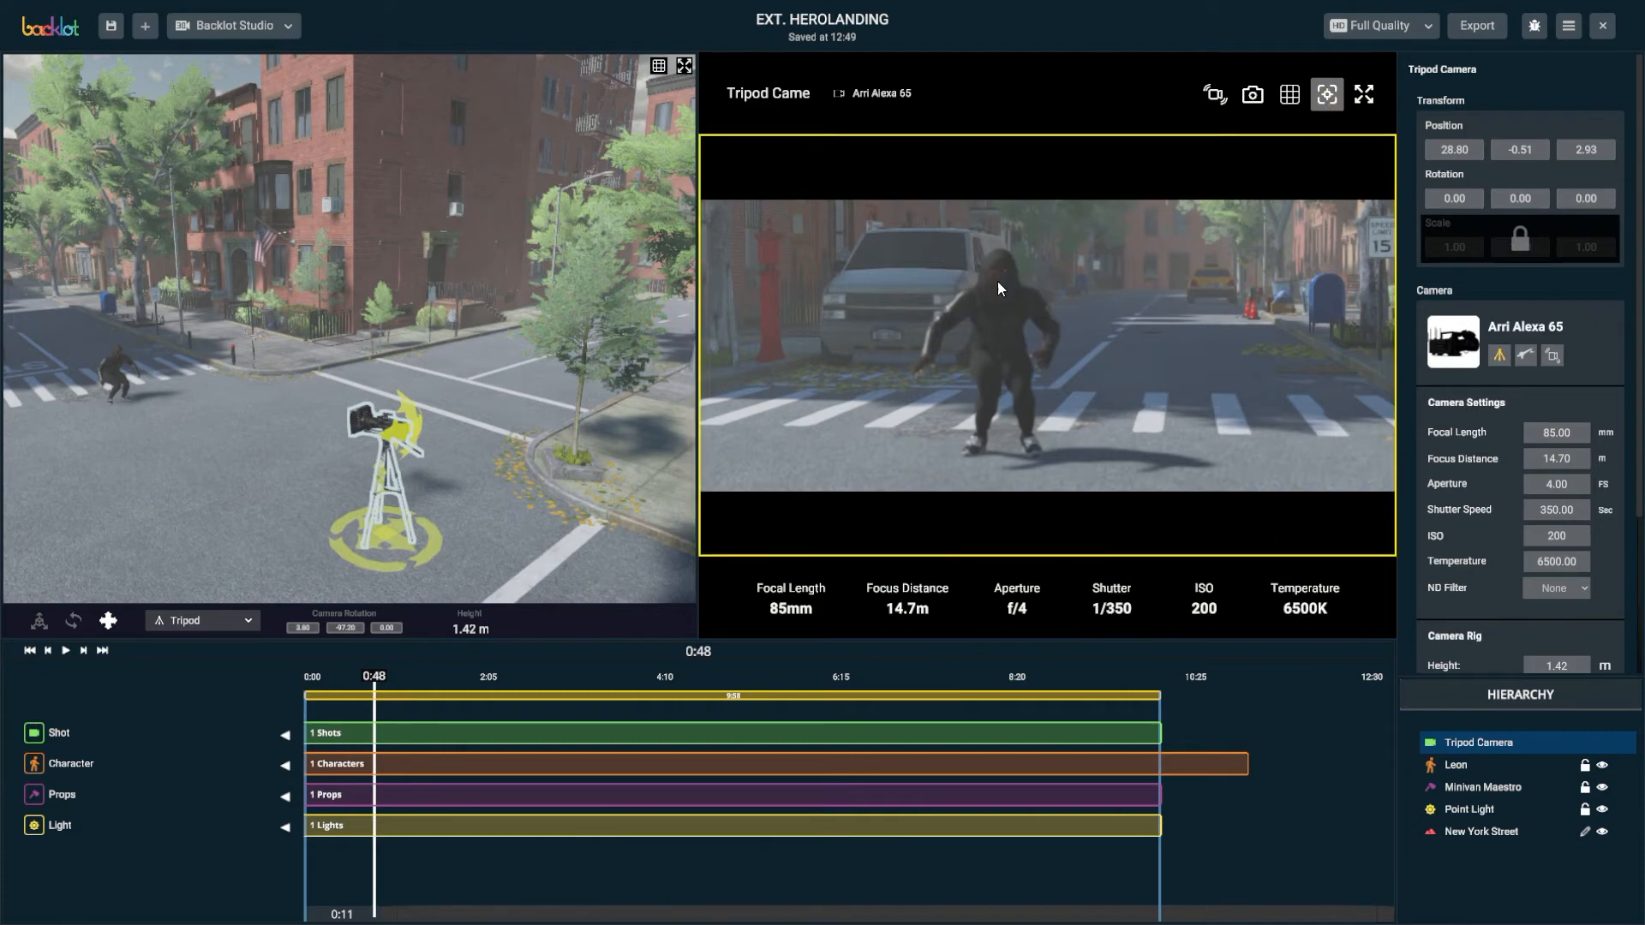
{"action": "left_click", "coordinate": [1030, 342]}
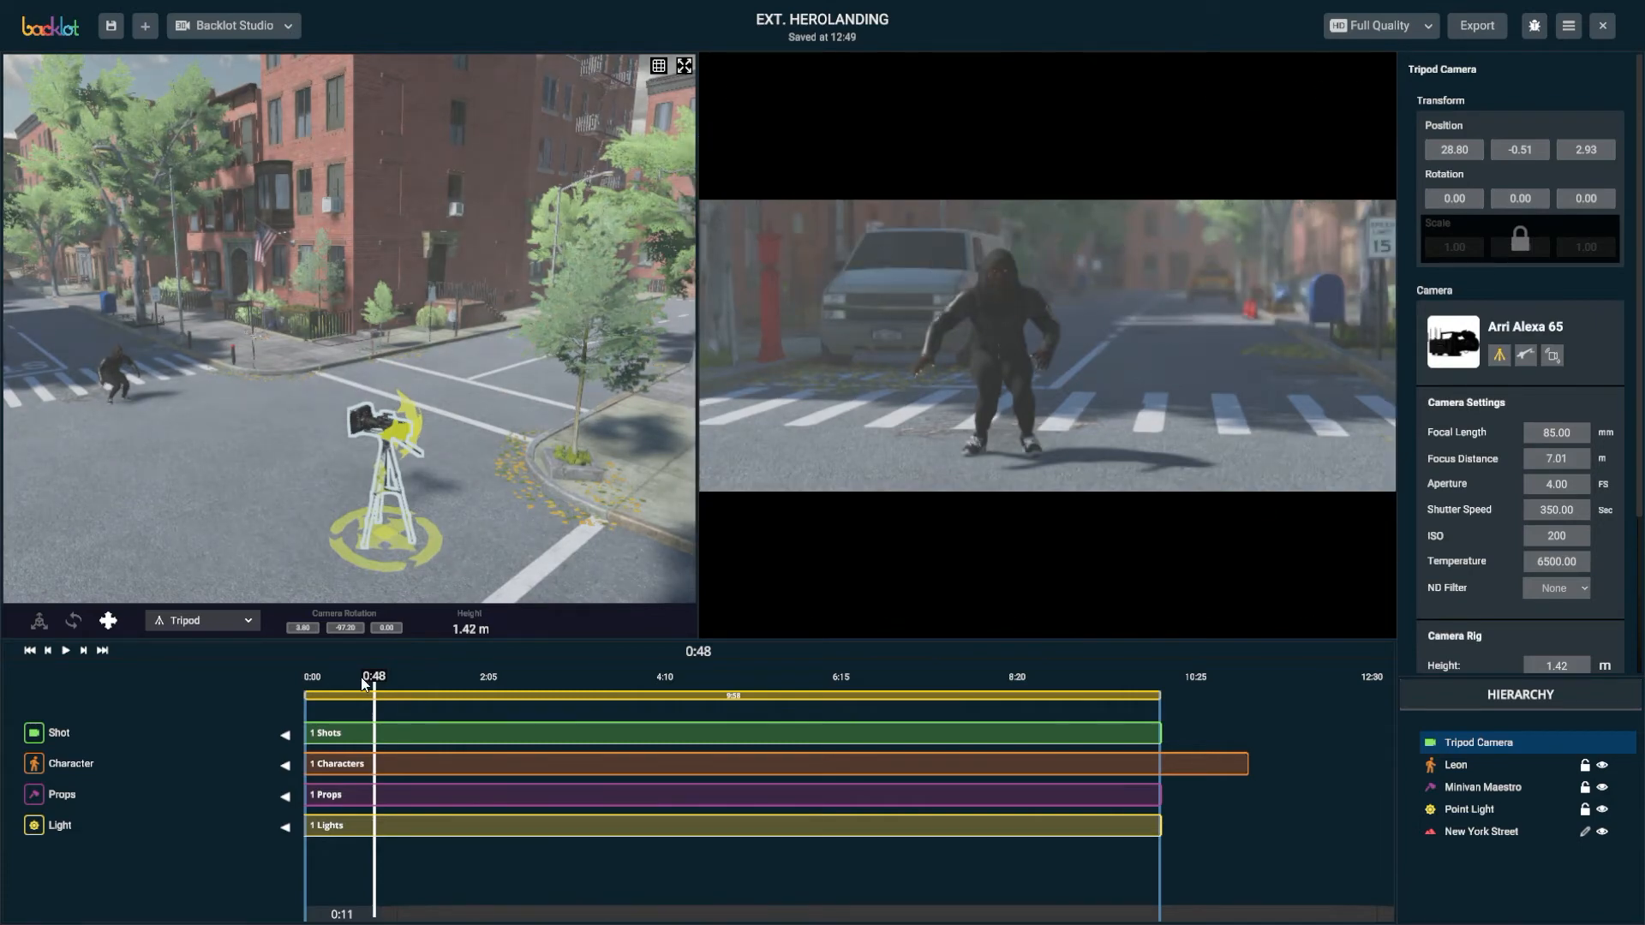
{"action": "left_click_drag", "start_coordinate": [377, 681], "coordinate": [434, 676]}
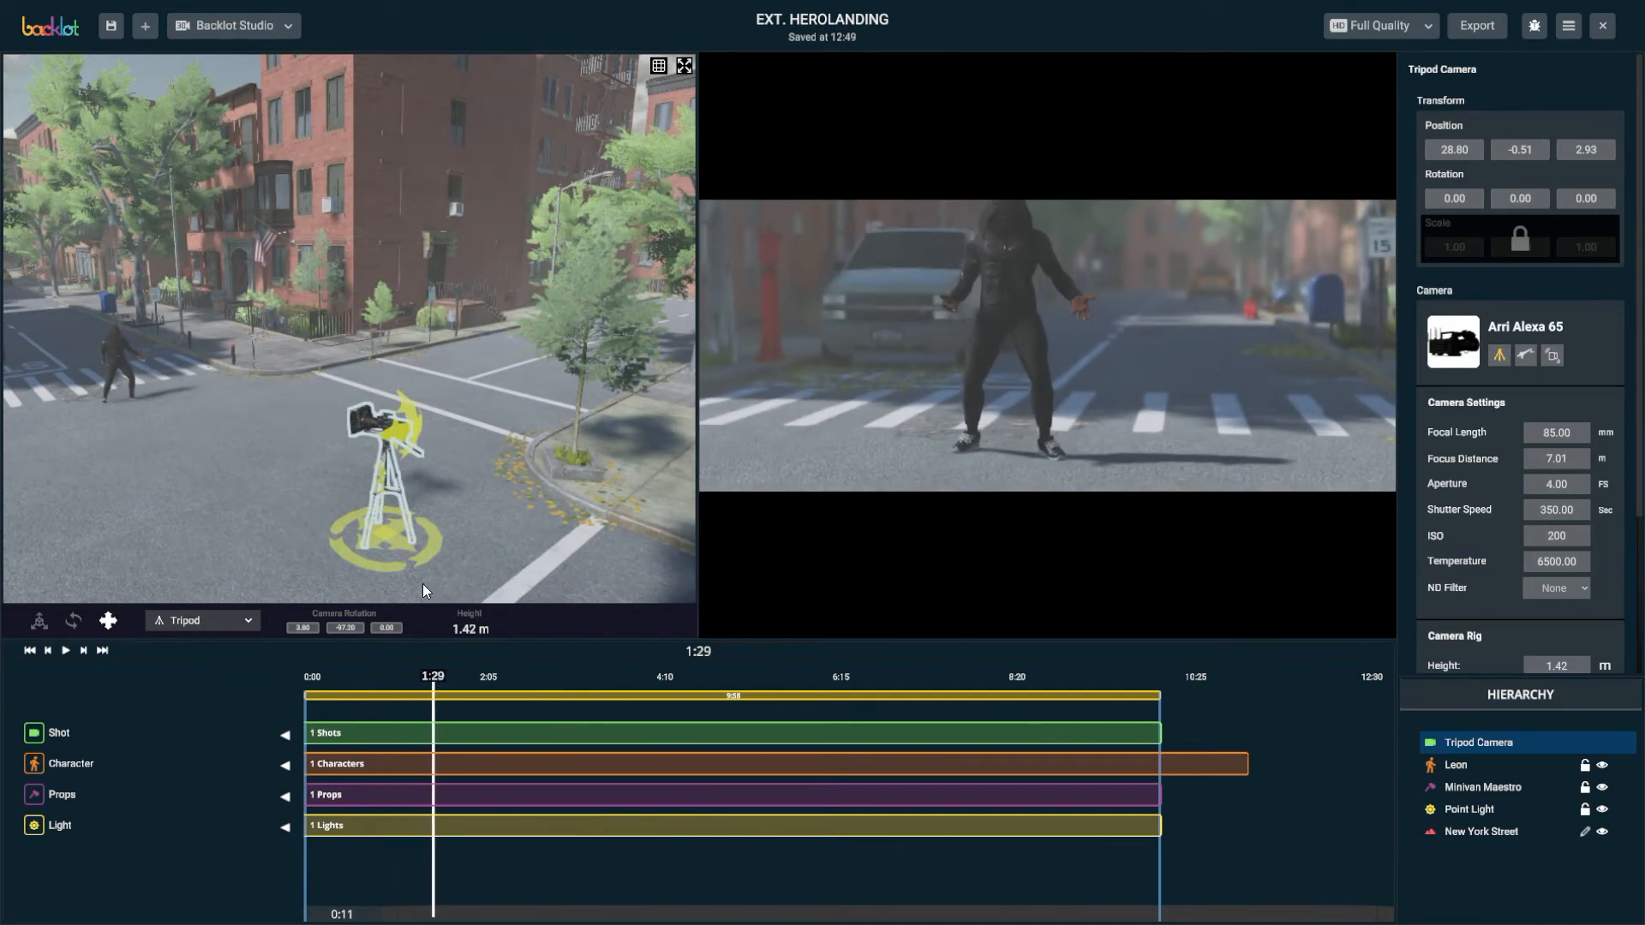
{"action": "left_click_drag", "start_coordinate": [413, 430], "coordinate": [417, 428]}
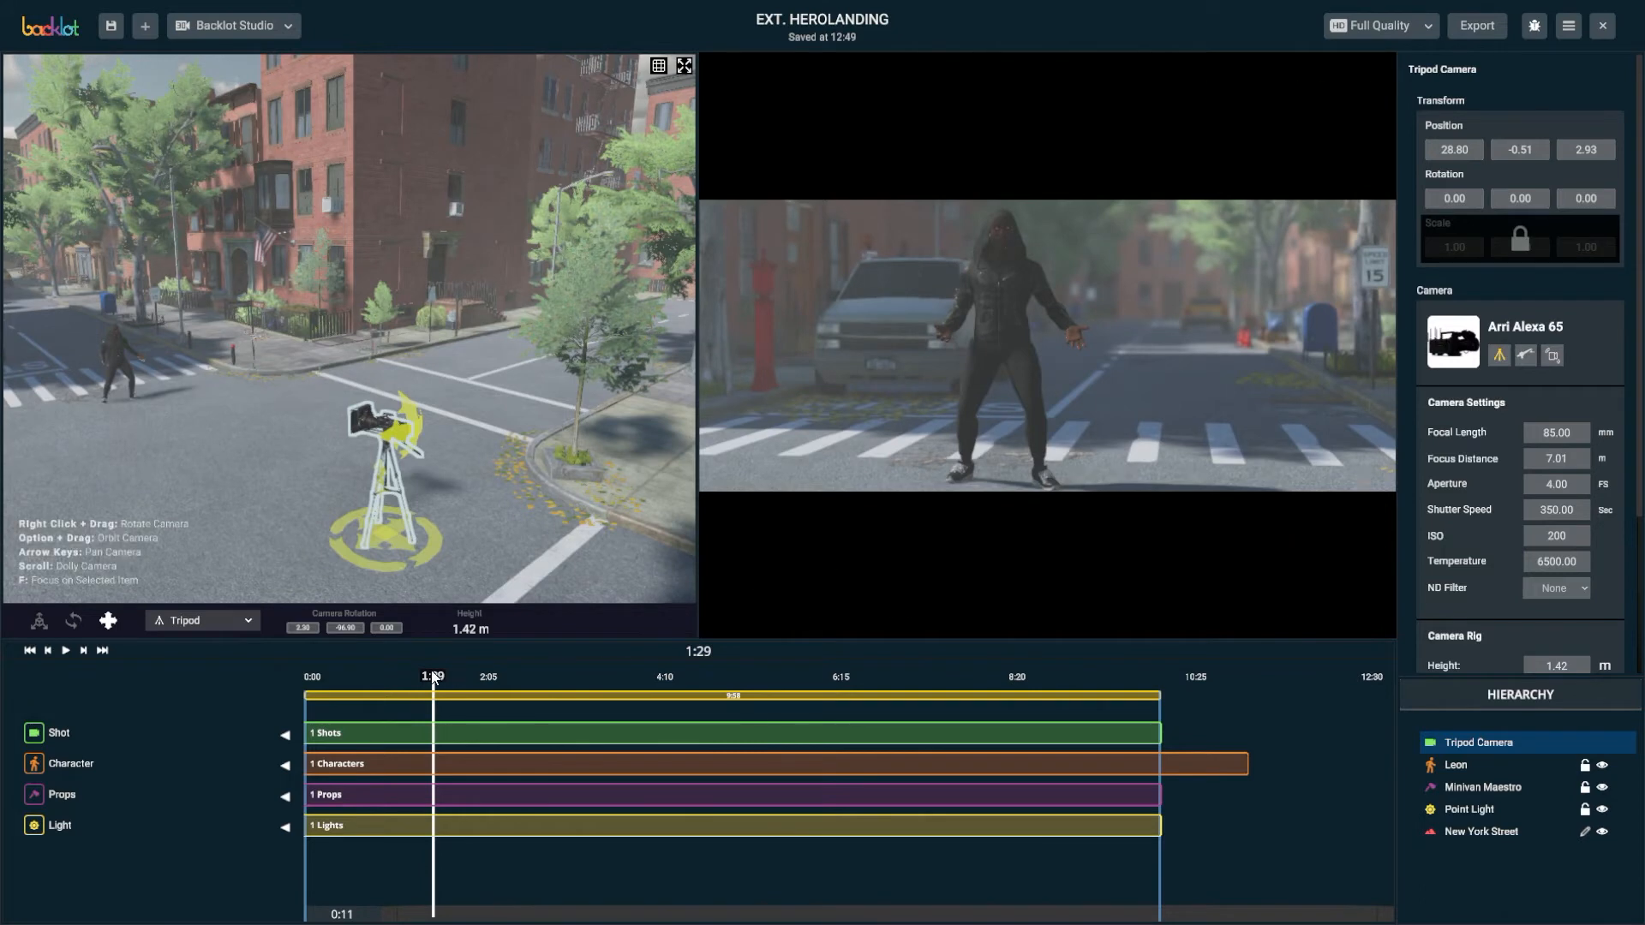
Scrub and play back the throw in the 85 mm camera view to check Leon's framing
{"action": "left_click_drag", "start_coordinate": [430, 673], "coordinate": [905, 727]}
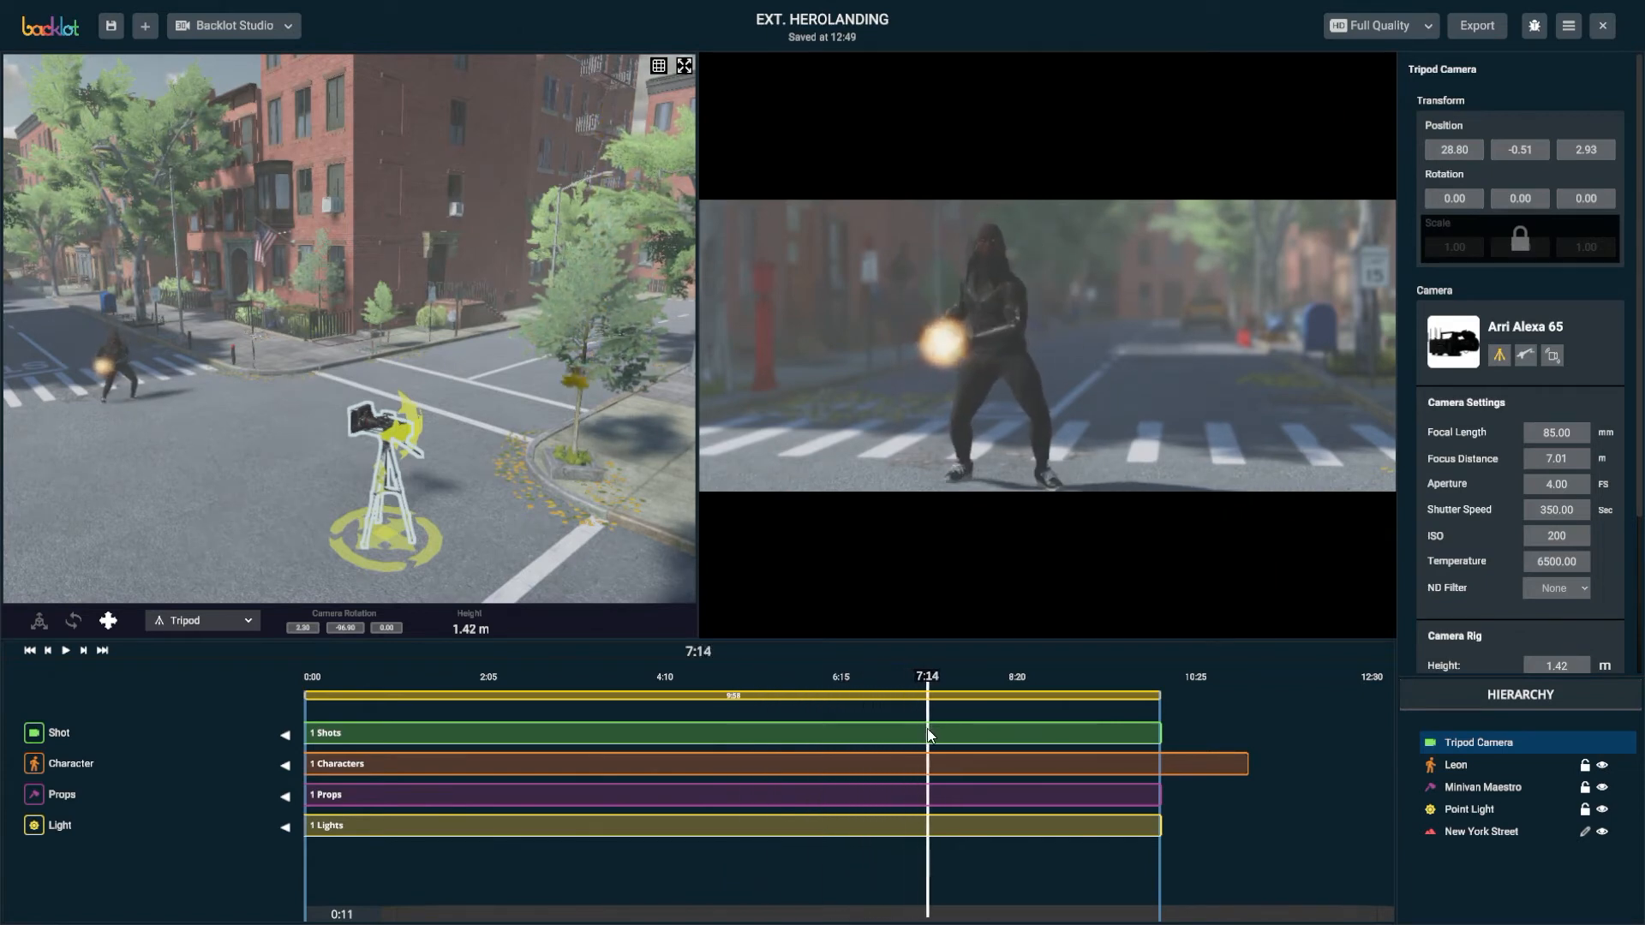
{"action": "left_click_drag", "start_coordinate": [1001, 748], "coordinate": [932, 716]}
{"action": "key", "text": "space"}
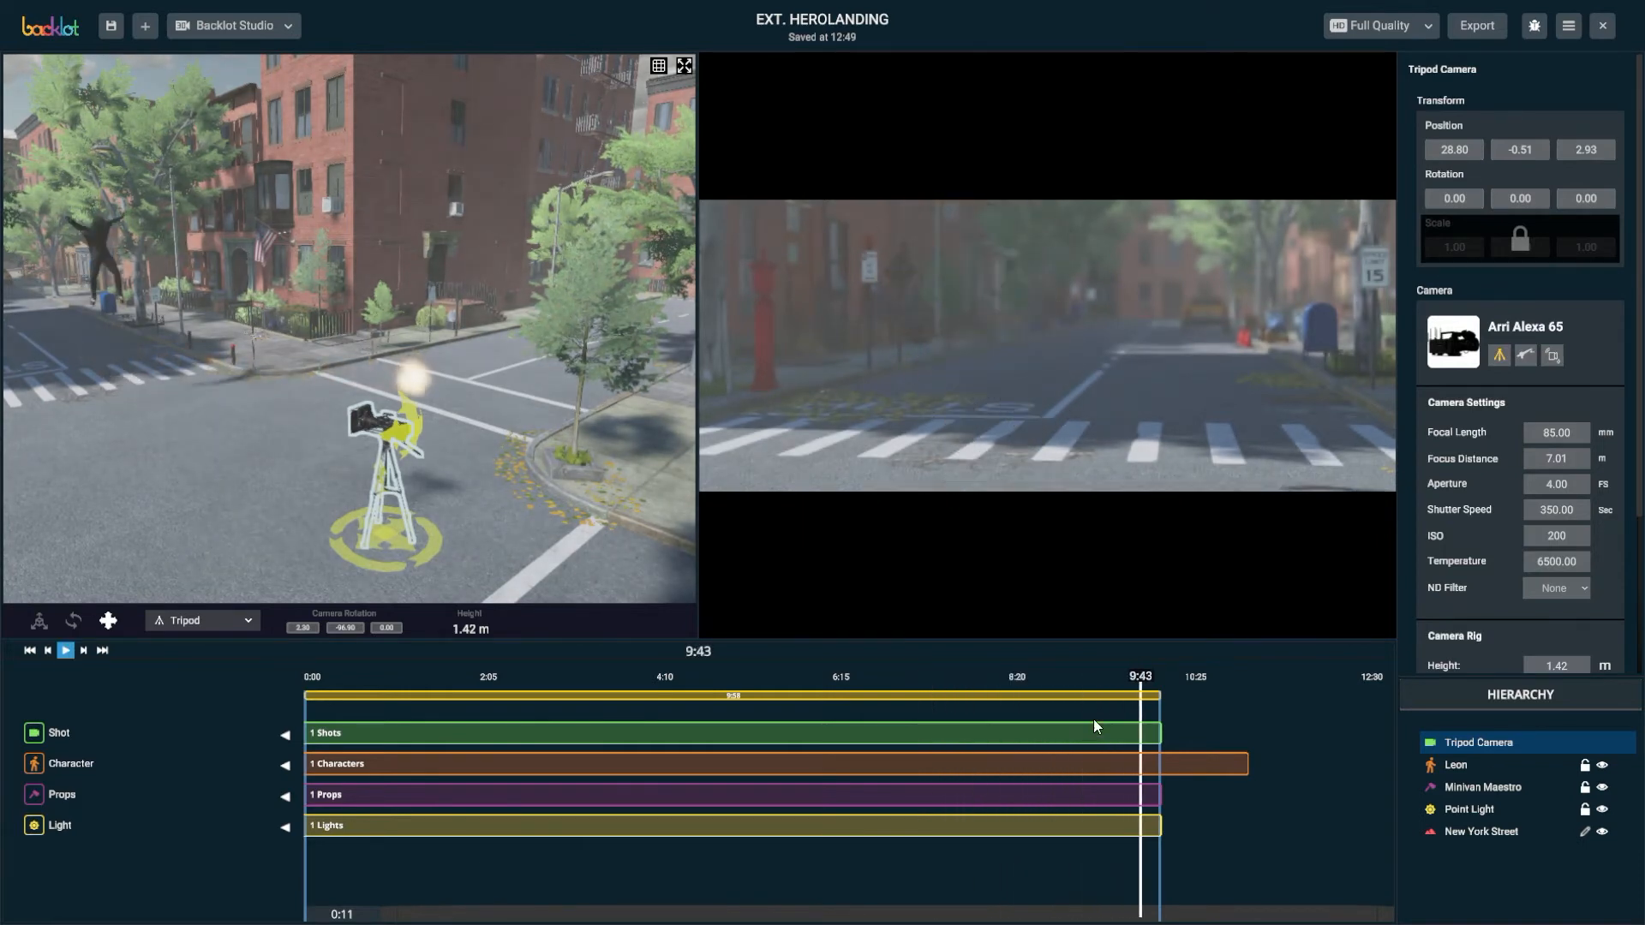
{"action": "left_click_drag", "start_coordinate": [1114, 669], "coordinate": [825, 670]}
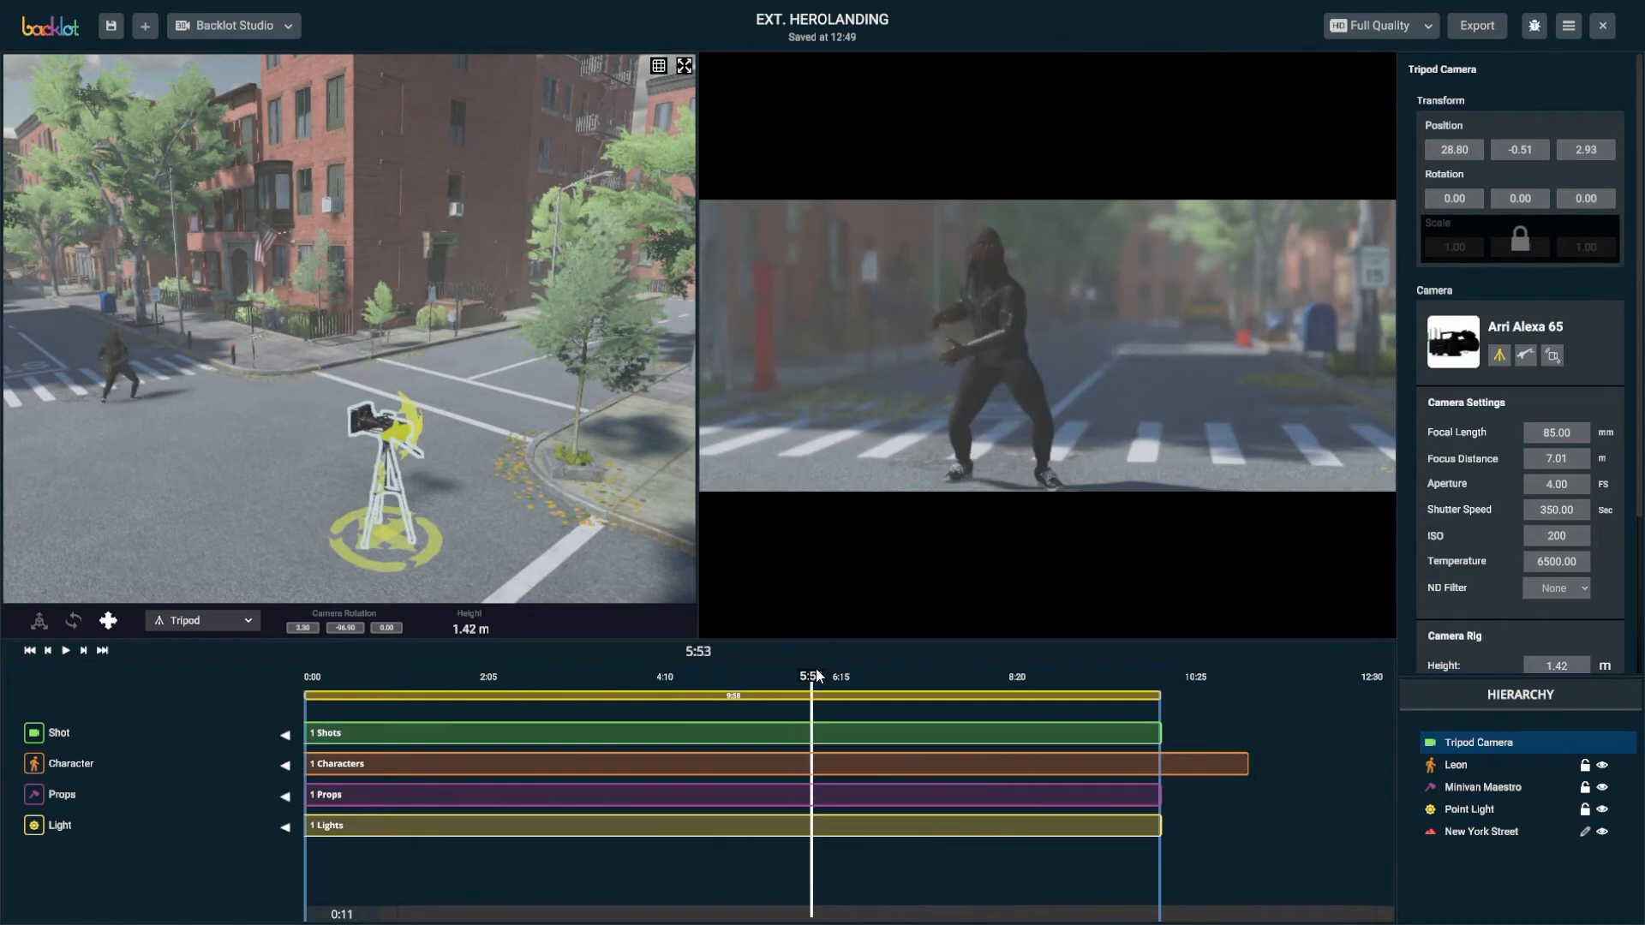
Set the Tripod Camera's focal length to 50 mm and rotate it to reframe Leon with headroom for his jump
{"action": "mouse_move", "coordinate": [773, 563]}
{"action": "left_click", "coordinate": [791, 597]}
{"action": "left_click", "coordinate": [811, 494]}
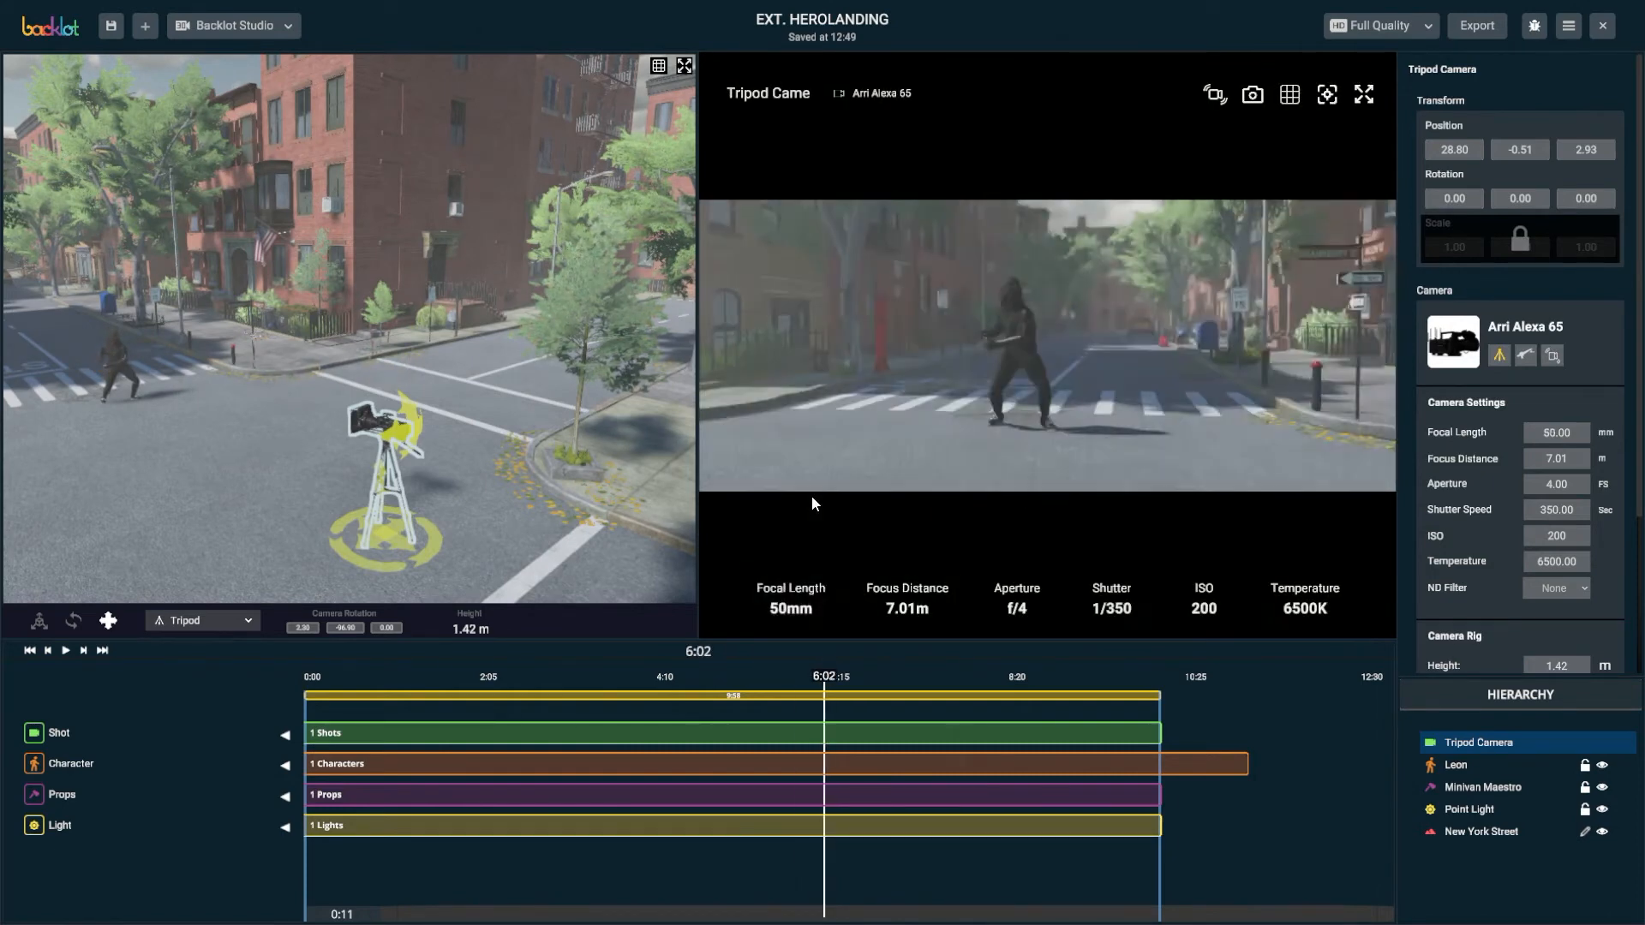
{"action": "left_click", "coordinate": [407, 432]}
{"action": "left_click", "coordinate": [791, 597]}
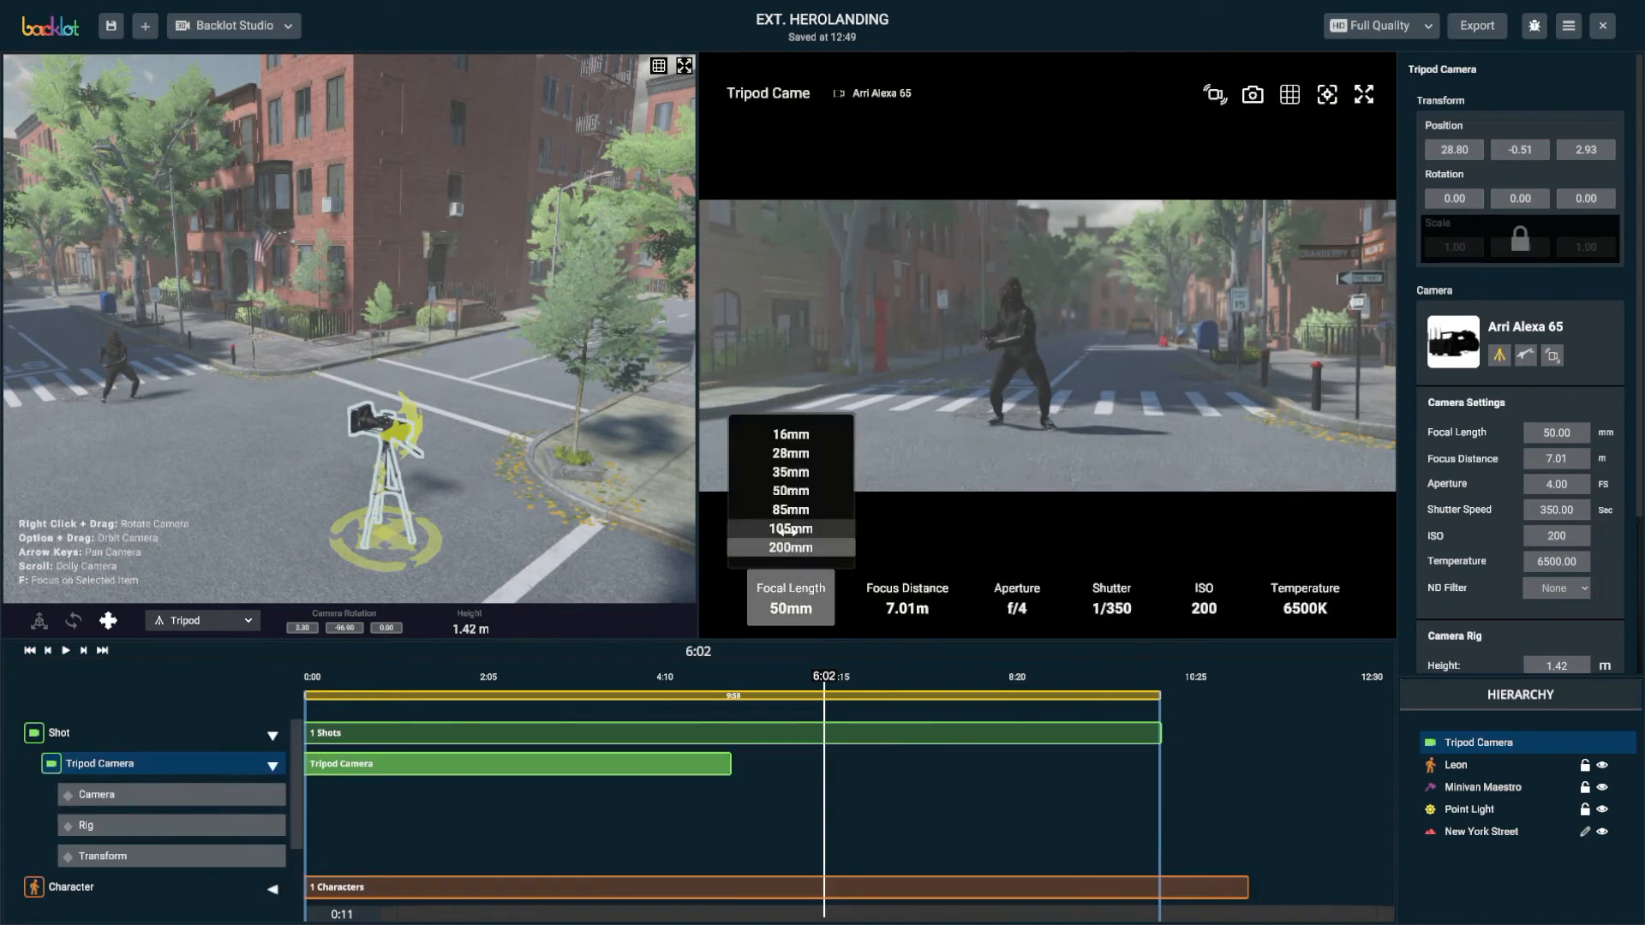
{"action": "left_click", "coordinate": [790, 529]}
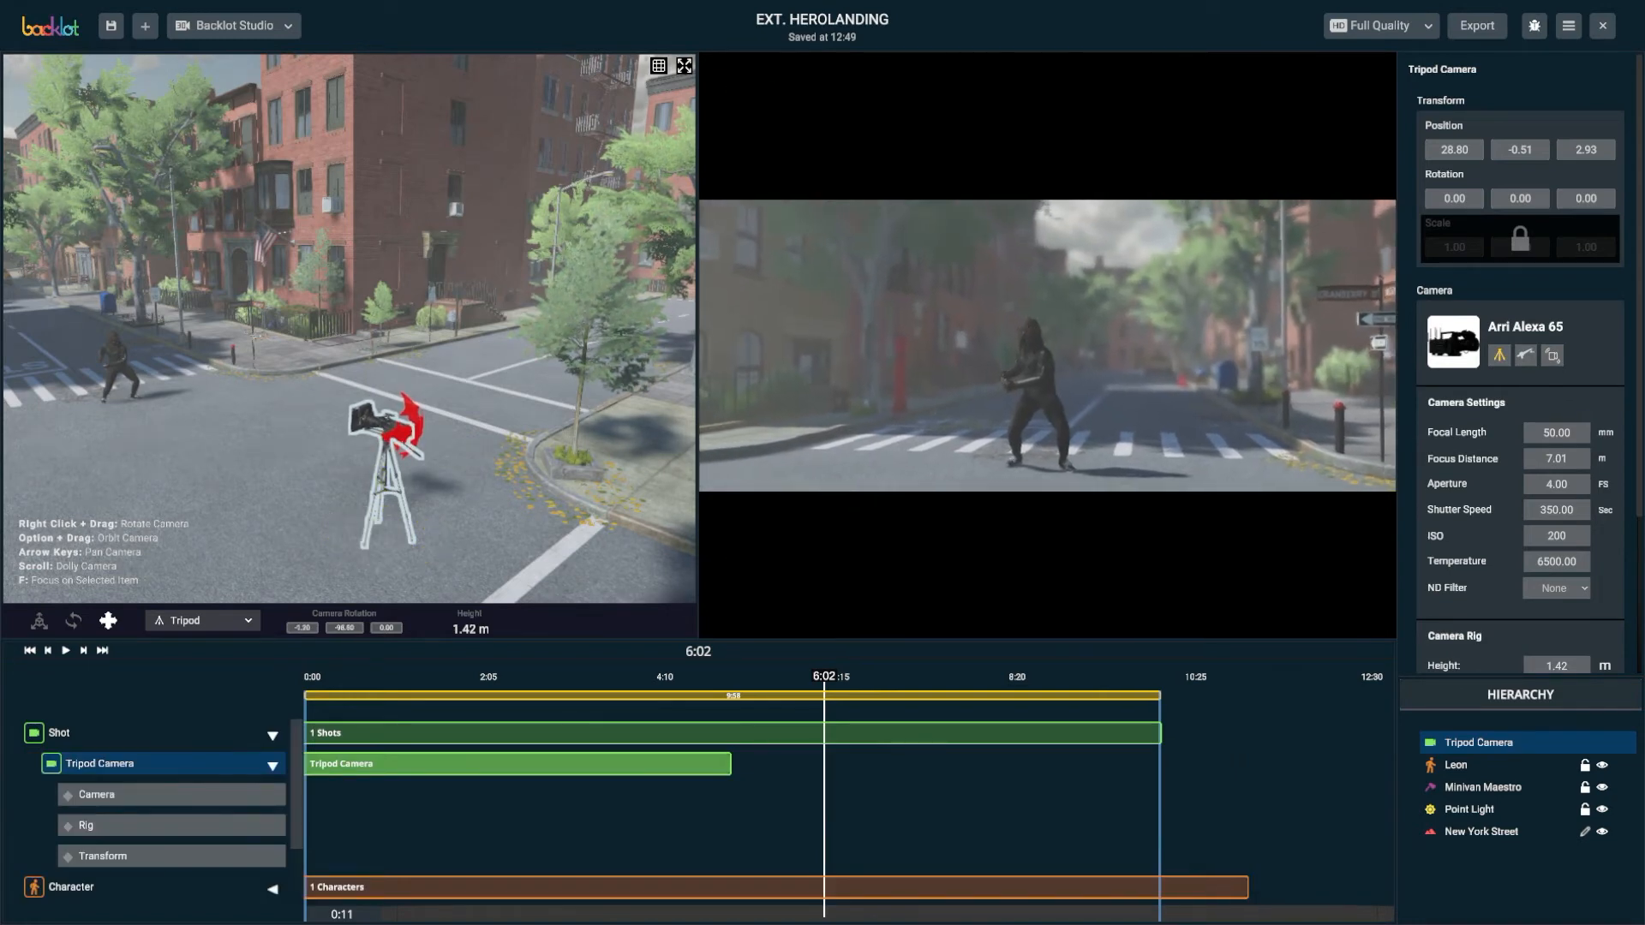
{"action": "left_click_drag", "start_coordinate": [406, 432], "coordinate": [959, 681]}
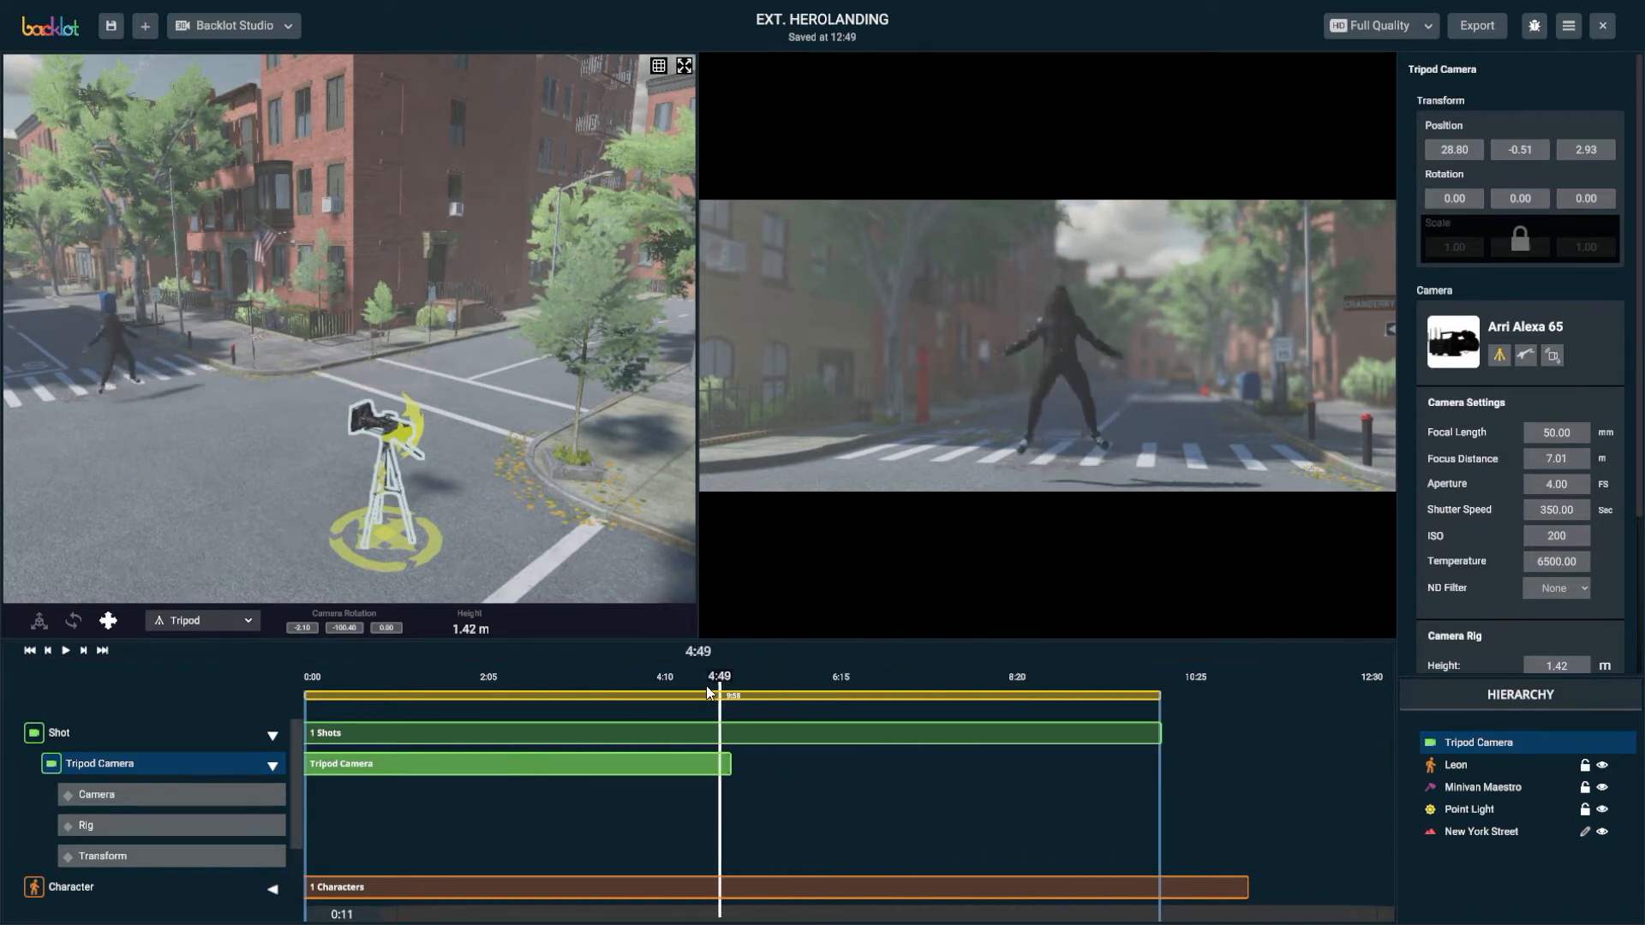
Play the whole shot from the start and scrub through the throw to check the 50 mm framing and the light's movement
{"action": "left_click_drag", "start_coordinate": [706, 685], "coordinate": [252, 653]}
{"action": "key", "text": "space"}
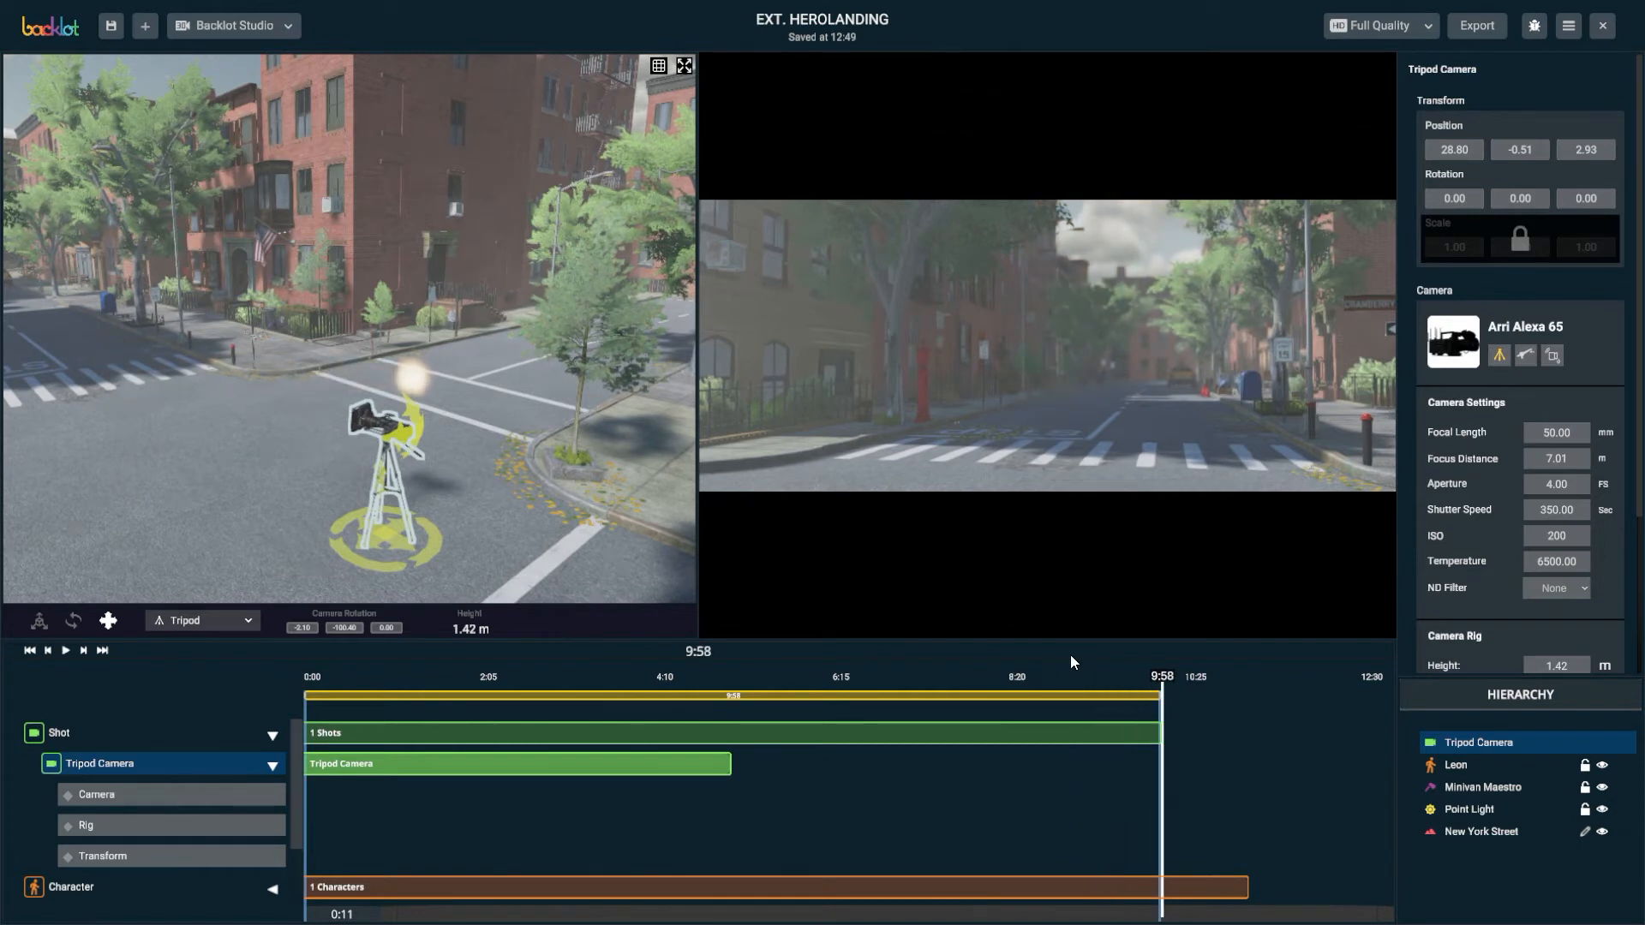
{"action": "left_click", "coordinate": [848, 675]}
{"action": "left_click_drag", "start_coordinate": [891, 673], "coordinate": [999, 673]}
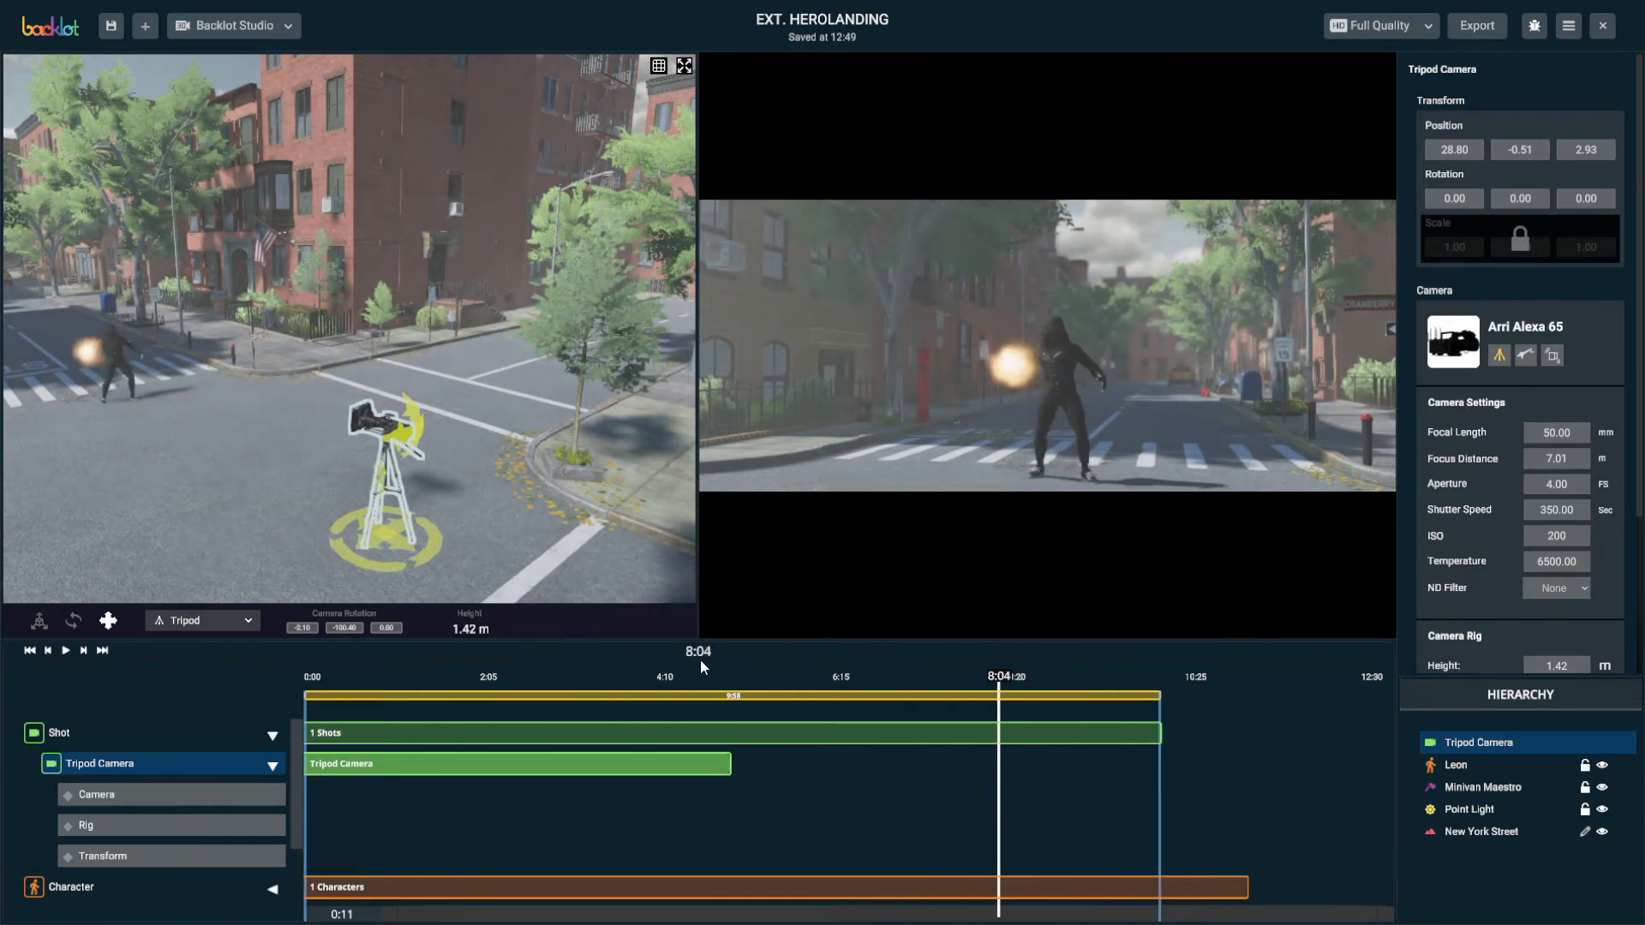
{"action": "left_click", "coordinate": [756, 677]}
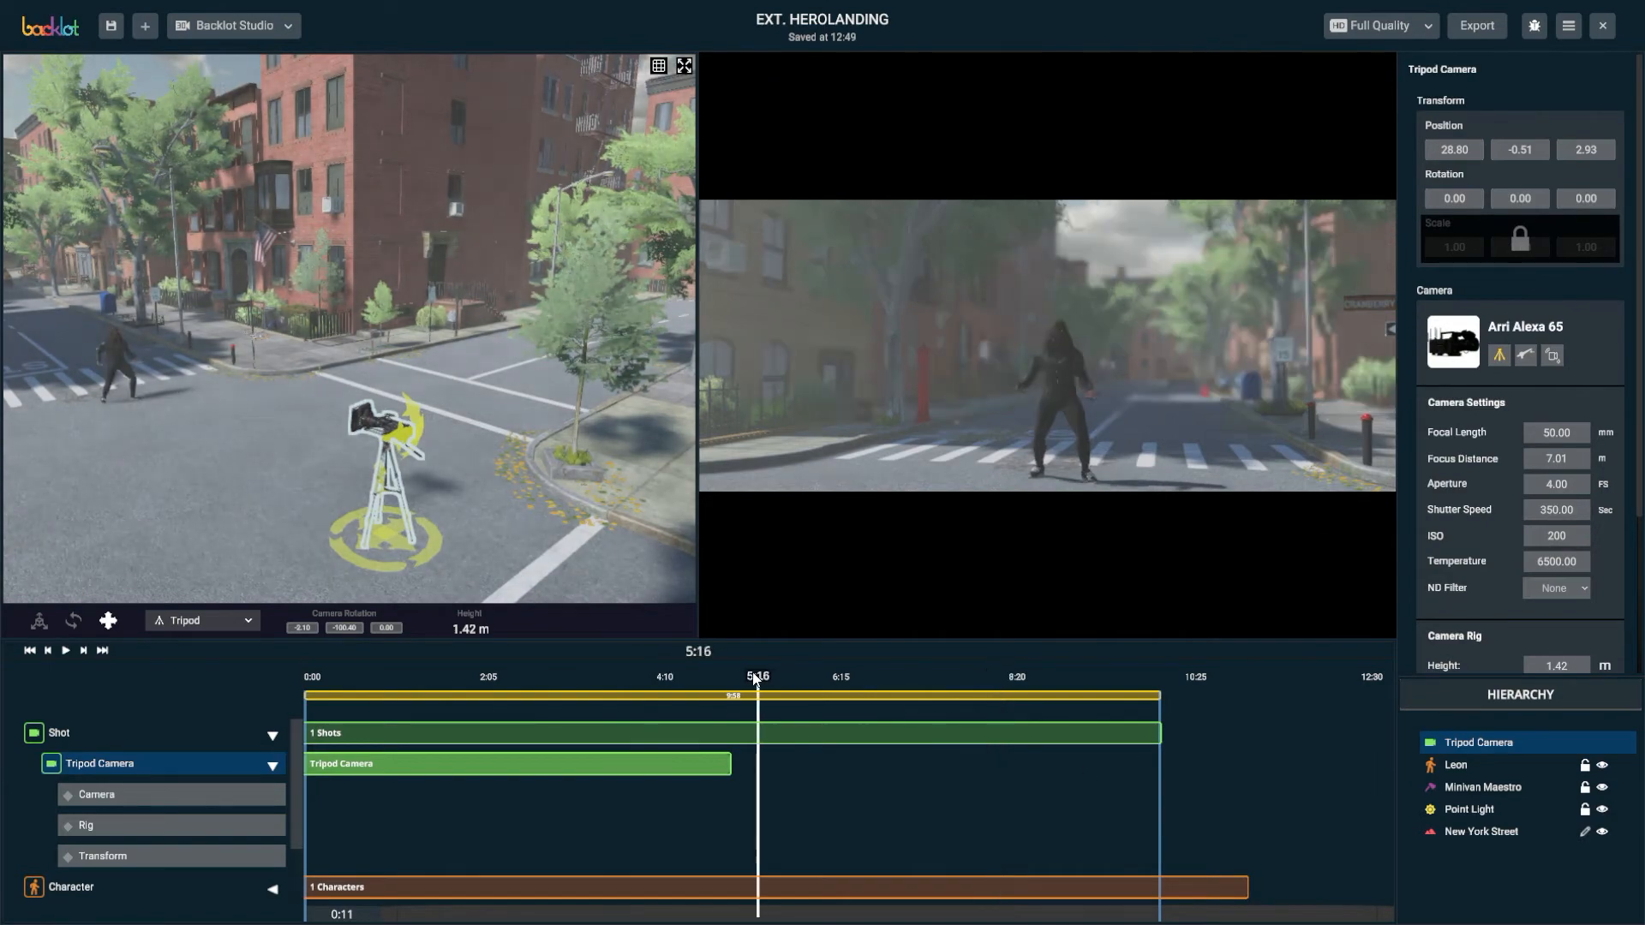
{"action": "mouse_move", "coordinate": [858, 672]}
{"action": "left_mouse_down"}
{"action": "mouse_move", "coordinate": [872, 675]}
{"action": "mouse_move", "coordinate": [849, 676]}
{"action": "left_mouse_up"}
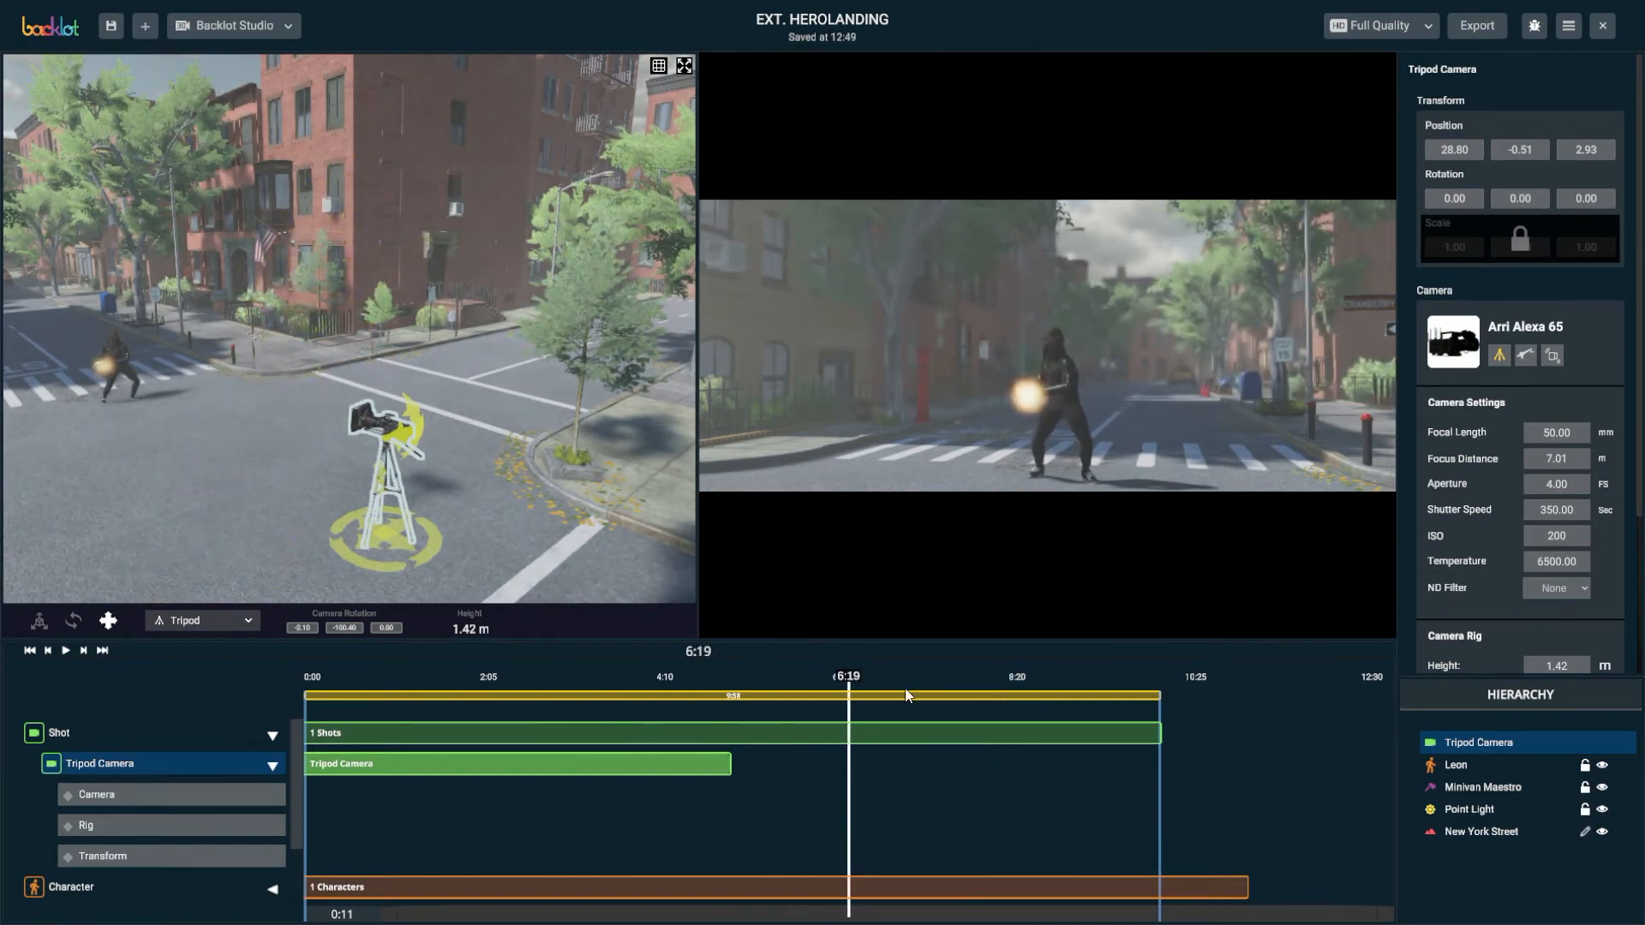
Frame the point light, expand its transform track, and key its current position at 6:11
{"action": "left_click", "coordinate": [1487, 810]}
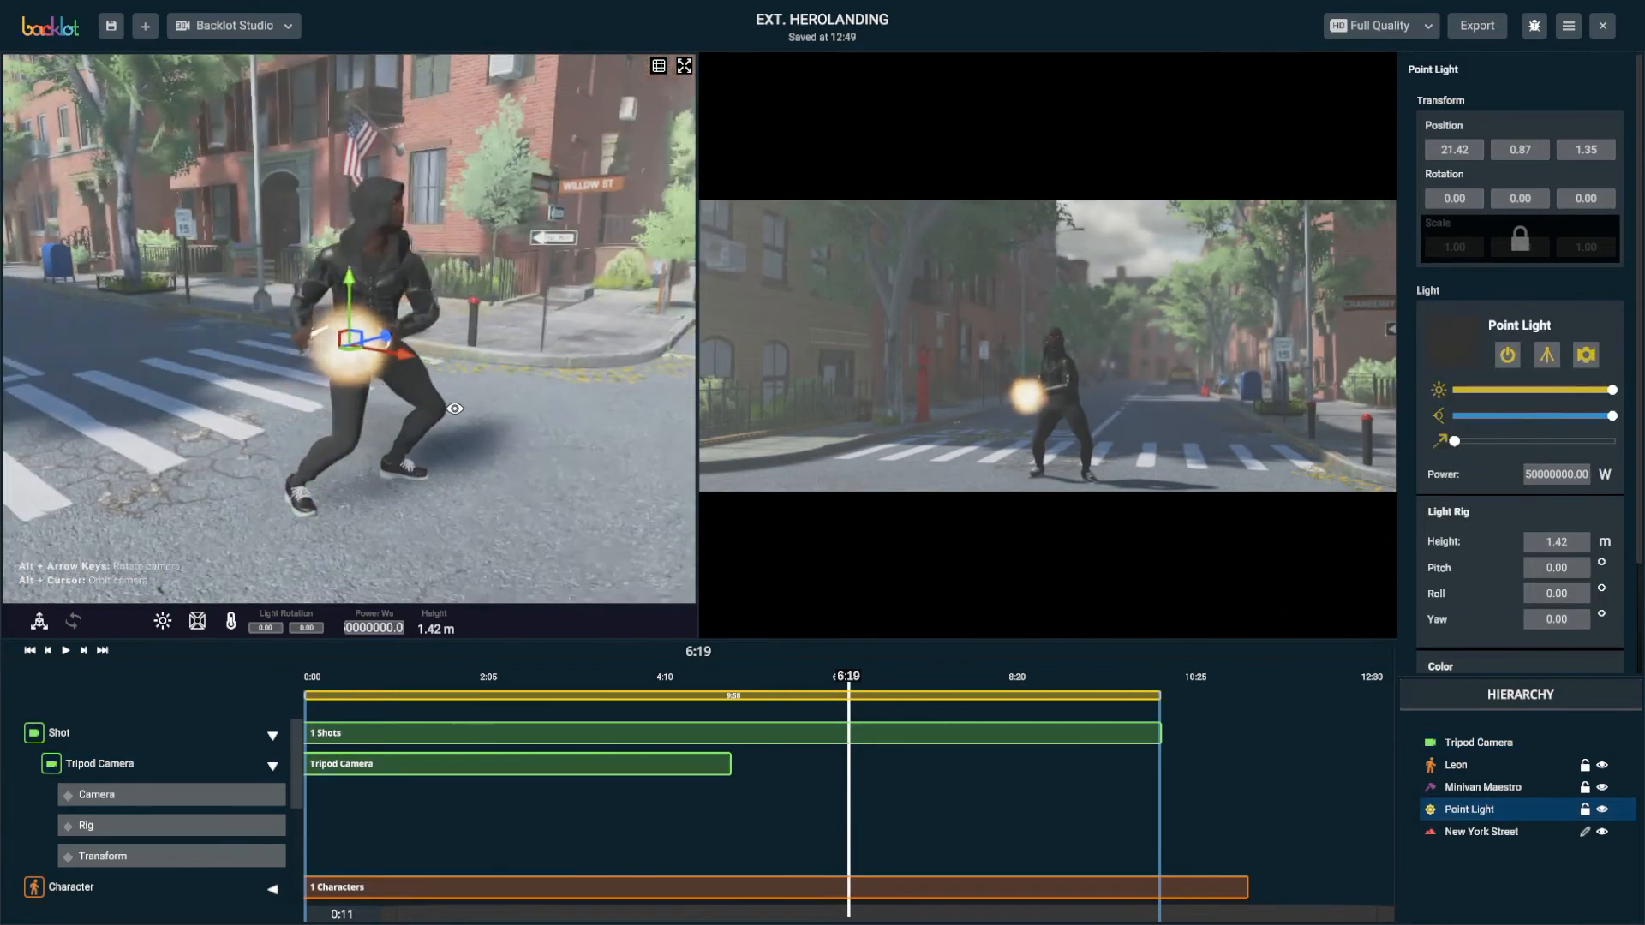
{"action": "scroll", "coordinate": [177, 765], "scroll_direction": "down", "scroll_amount": 1}
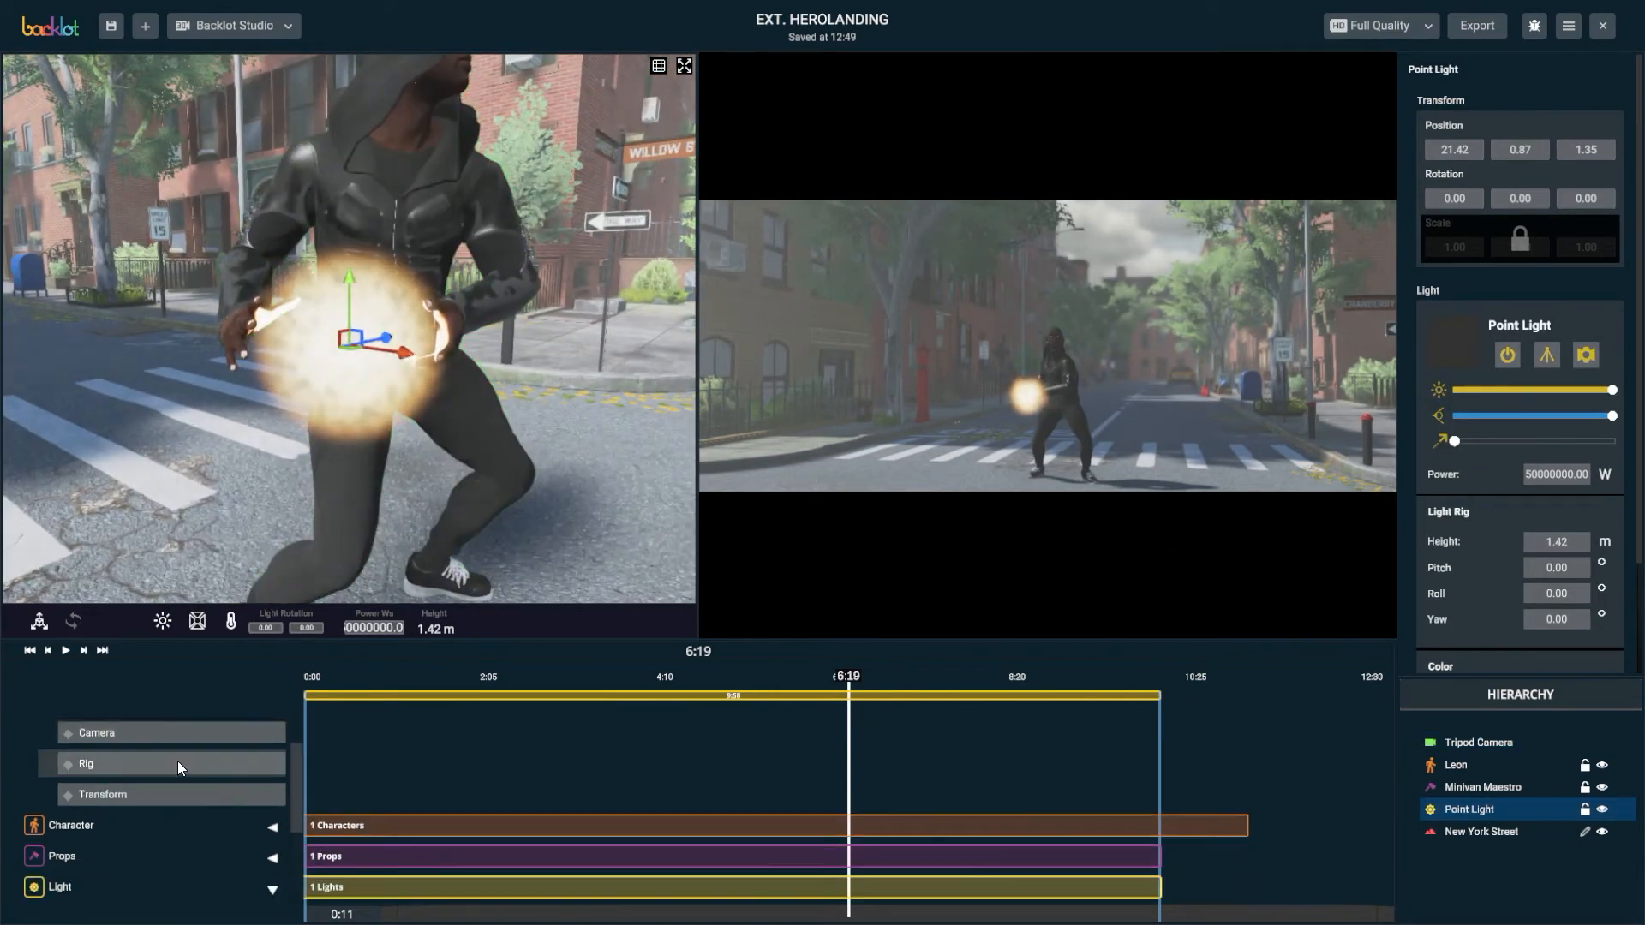
{"action": "scroll", "coordinate": [178, 763], "scroll_direction": "down", "scroll_amount": 4}
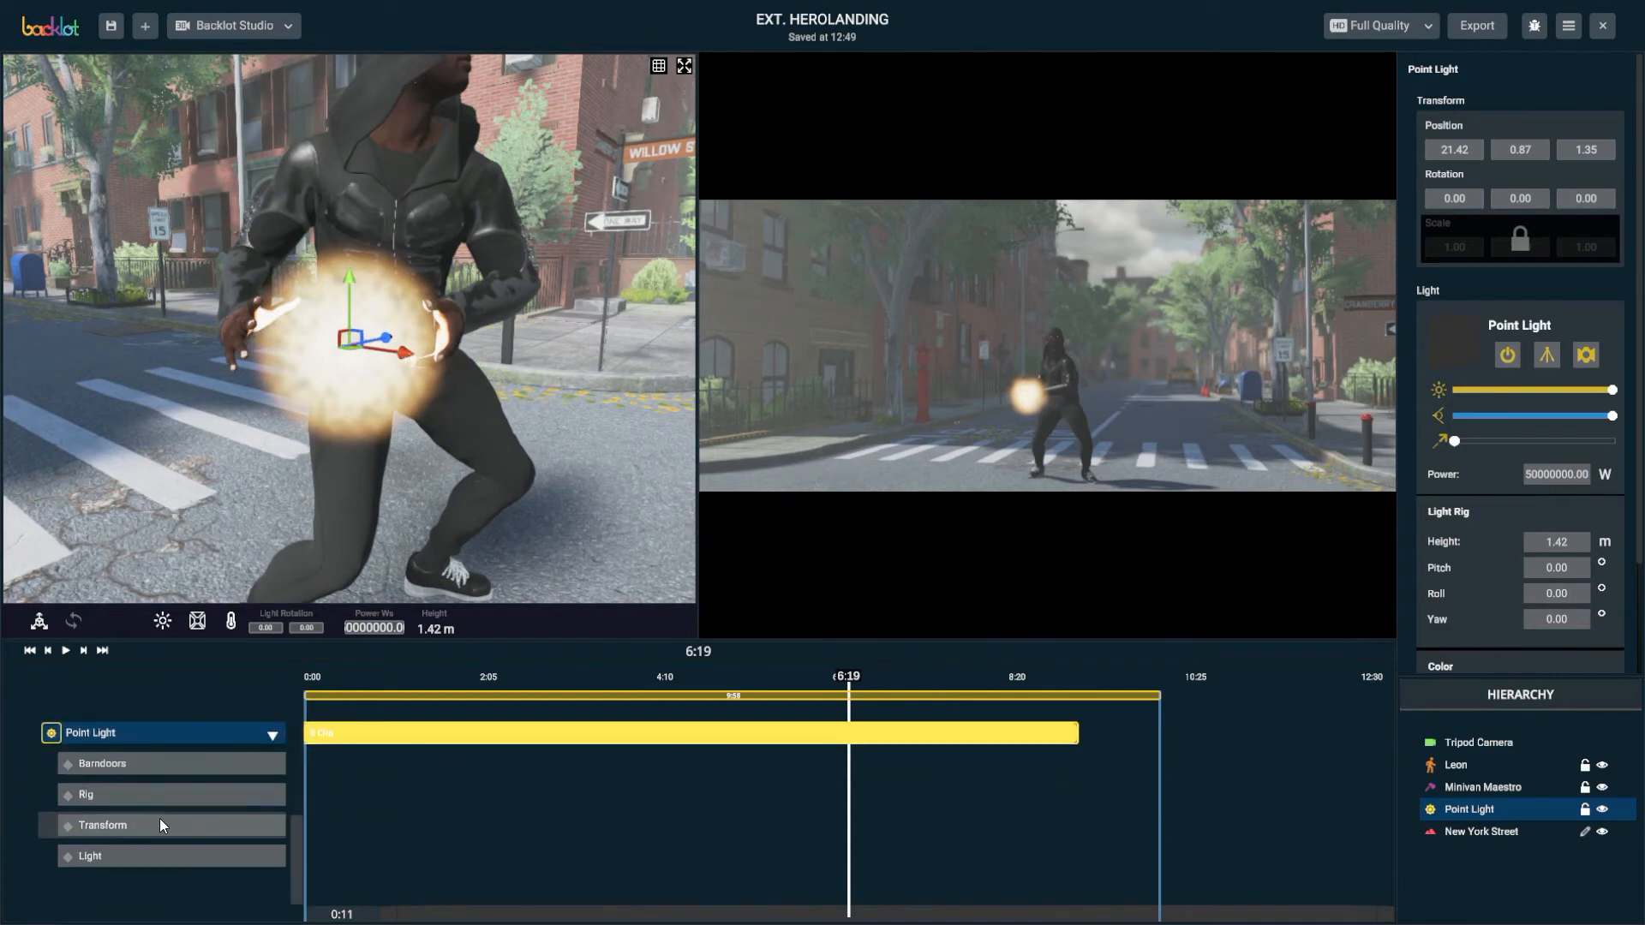
{"action": "left_click", "coordinate": [161, 828]}
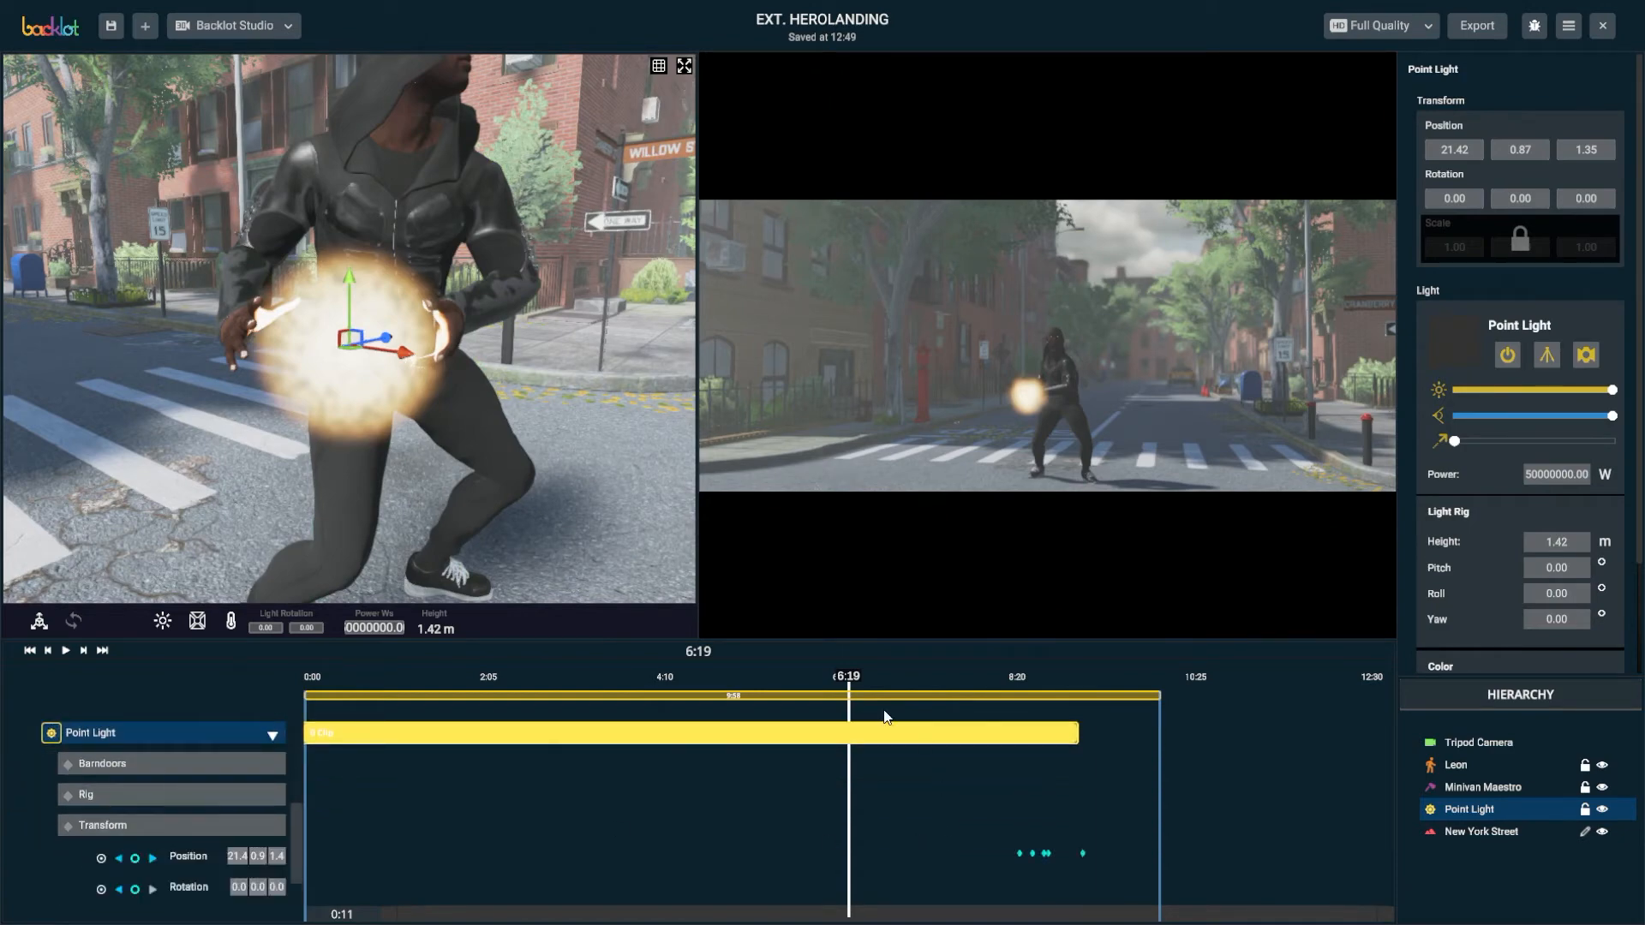
{"action": "mouse_move", "coordinate": [857, 679]}
{"action": "left_mouse_down"}
{"action": "mouse_move", "coordinate": [977, 679]}
{"action": "mouse_move", "coordinate": [815, 691]}
{"action": "mouse_move", "coordinate": [837, 694]}
{"action": "left_mouse_up"}
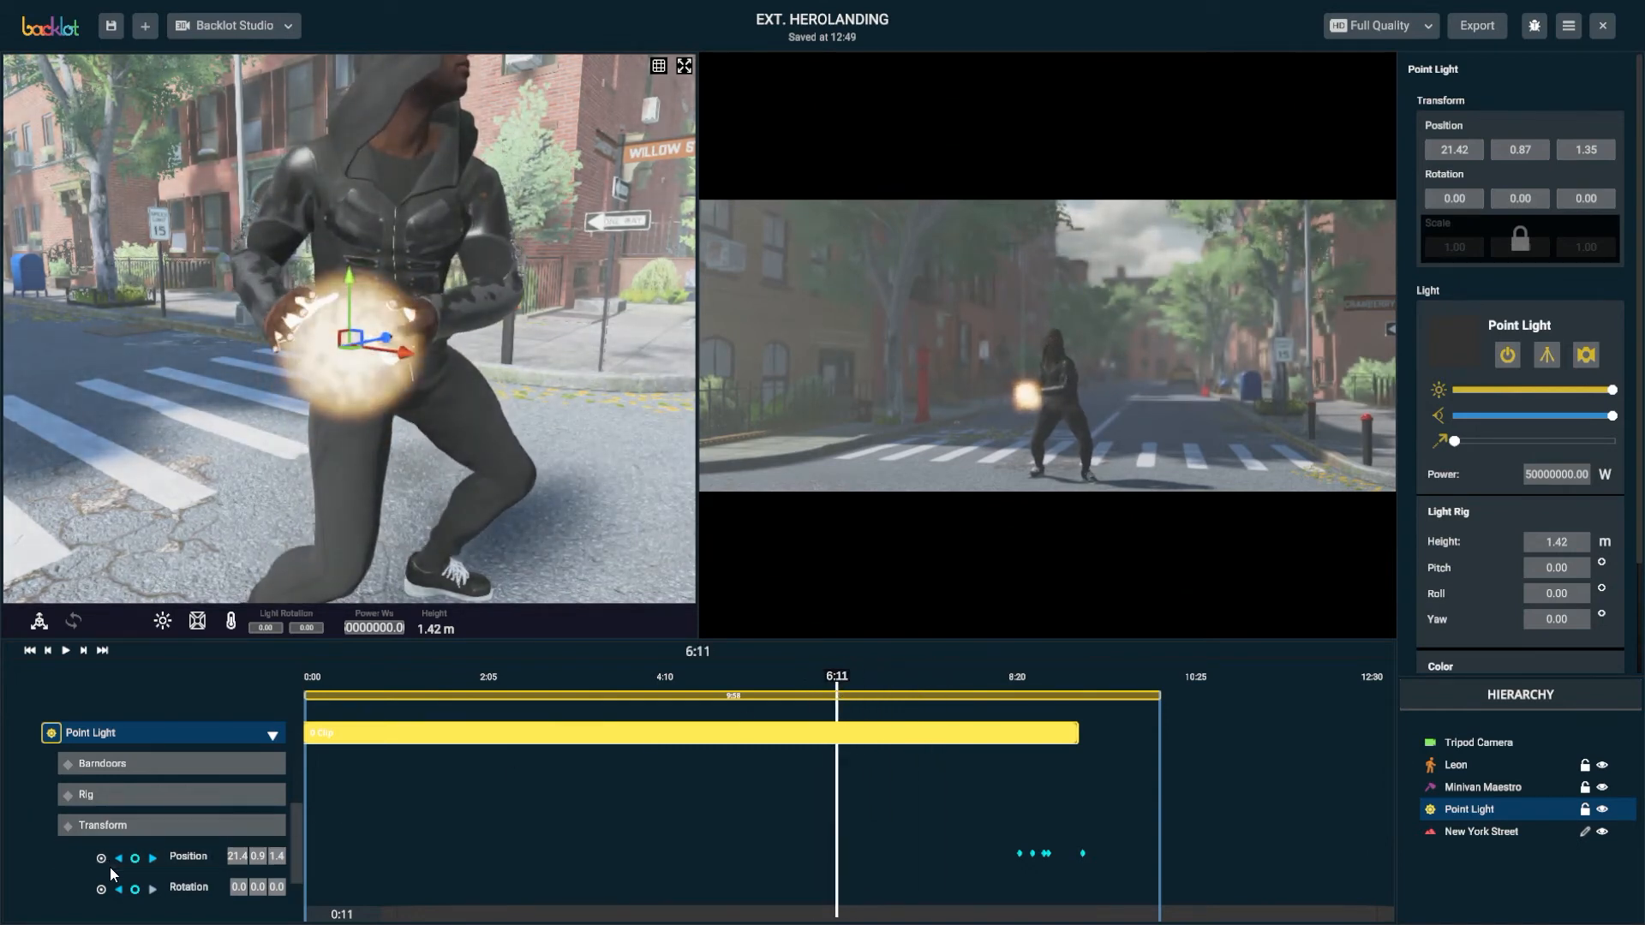
{"action": "left_click", "coordinate": [134, 858]}
At 6:36, nudge the point light up between Leon's hands to about X 21.41, Y 0.88, Z 1.35 and key its position
{"action": "left_click_drag", "start_coordinate": [838, 679], "coordinate": [872, 678]}
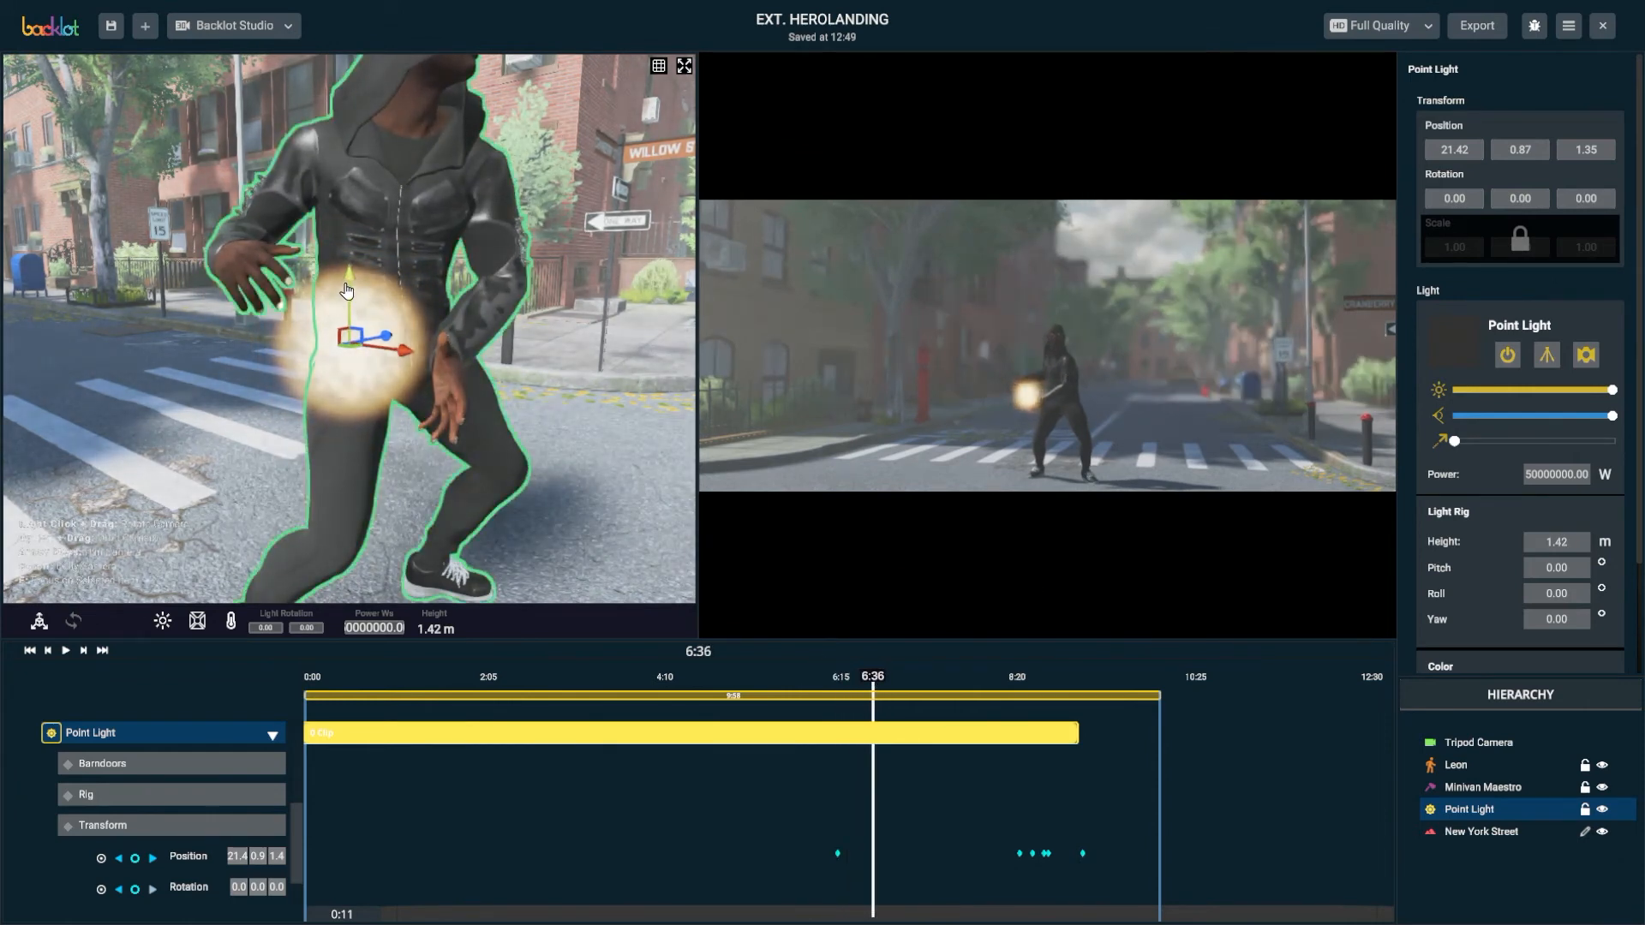
{"action": "left_click_drag", "start_coordinate": [347, 291], "coordinate": [353, 279]}
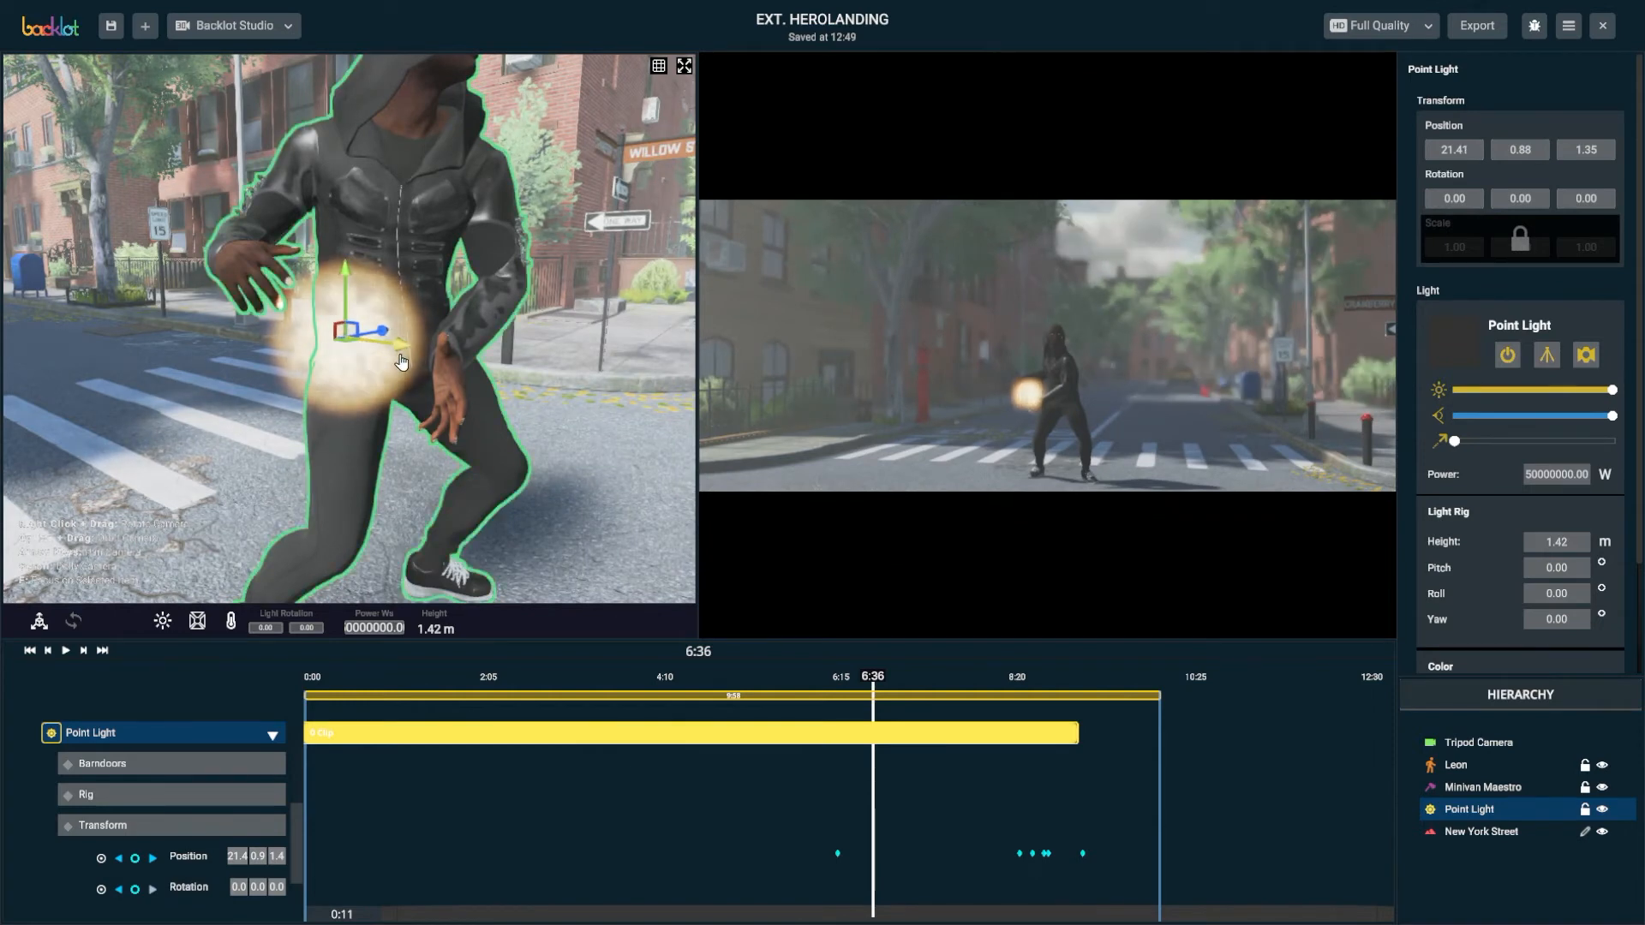
{"action": "left_click", "coordinate": [135, 859]}
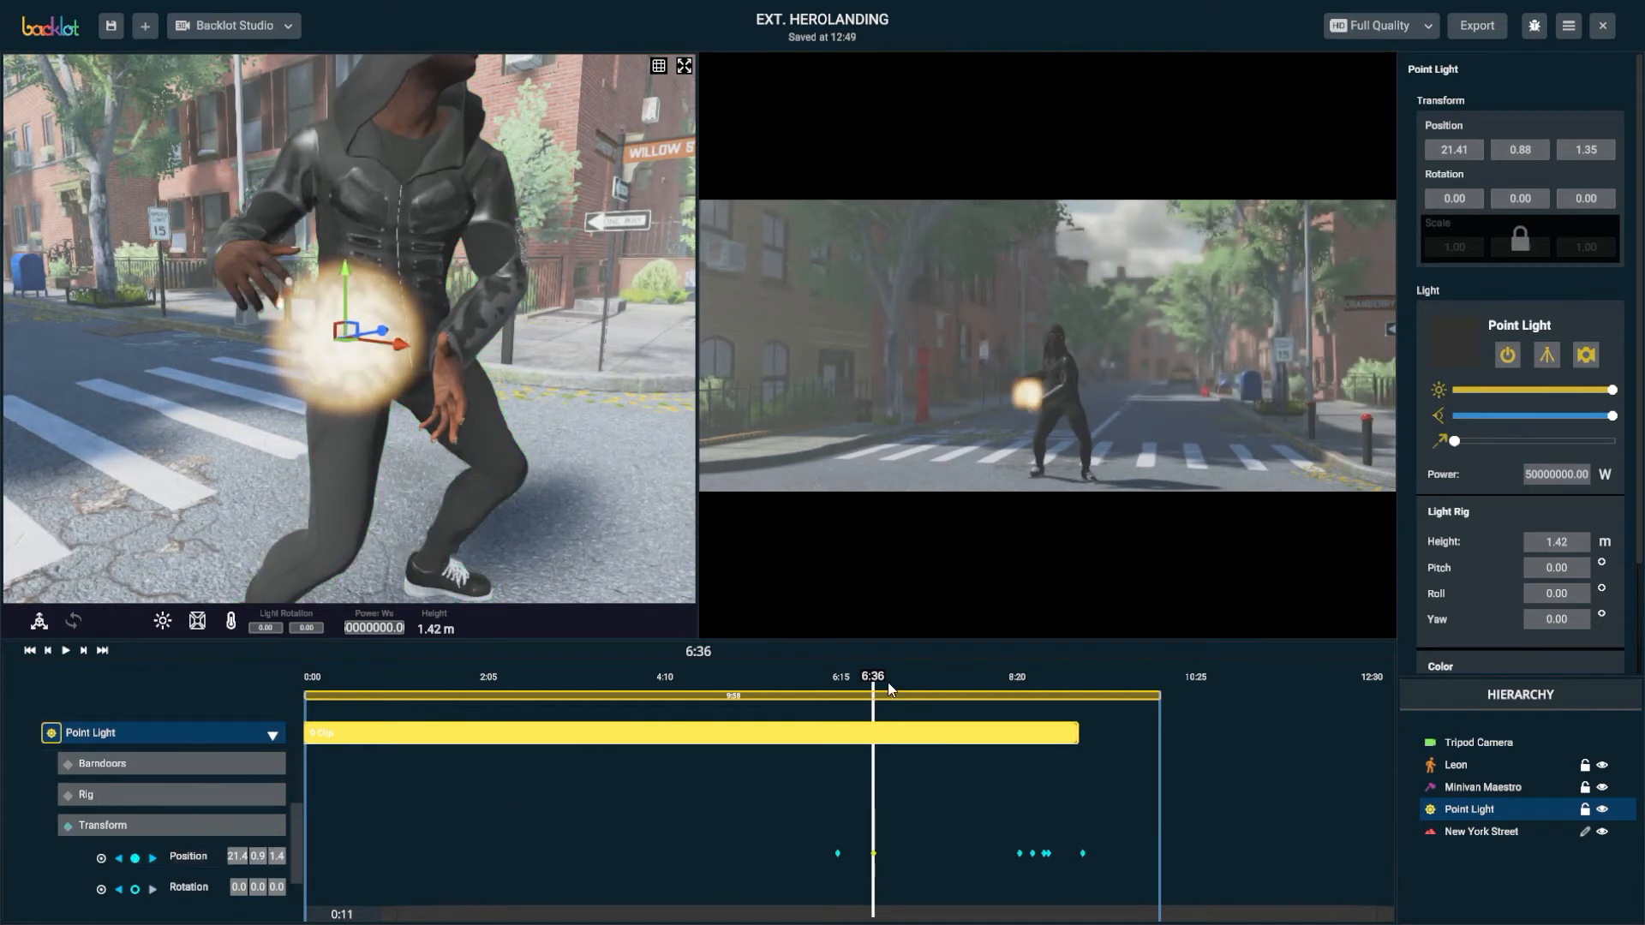
At 7:12, lower the point light between Leon's hands to about X 21.41, Y 0.84, Z 1.36 and key its position
{"action": "left_click_drag", "start_coordinate": [874, 677], "coordinate": [924, 680]}
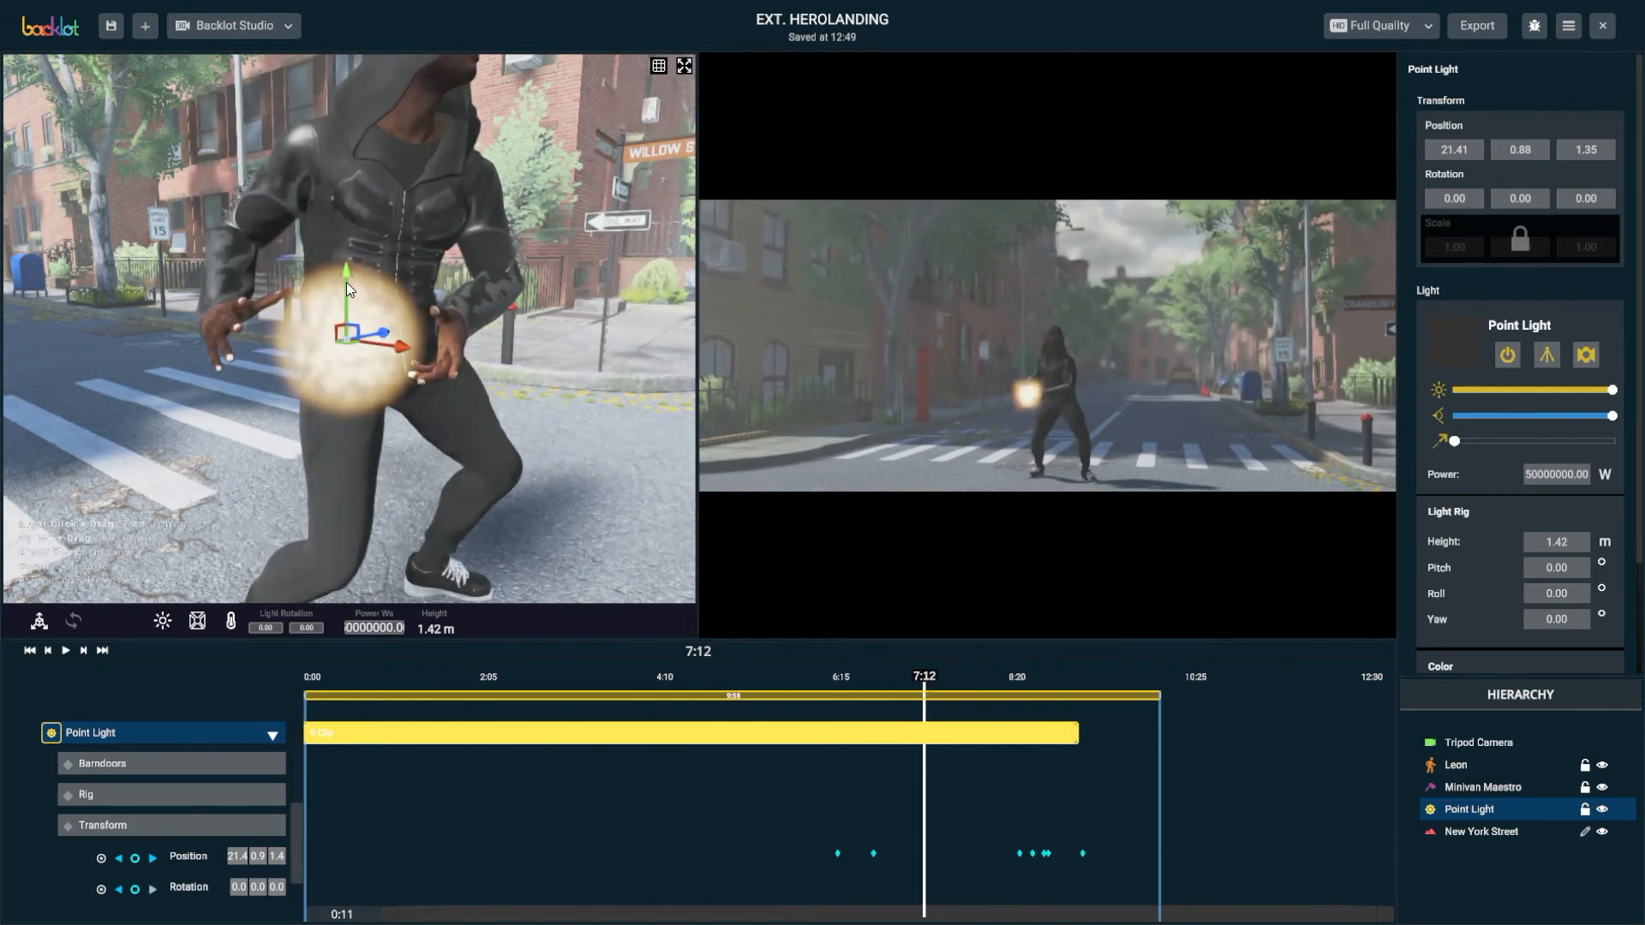
{"action": "left_click", "coordinate": [409, 363]}
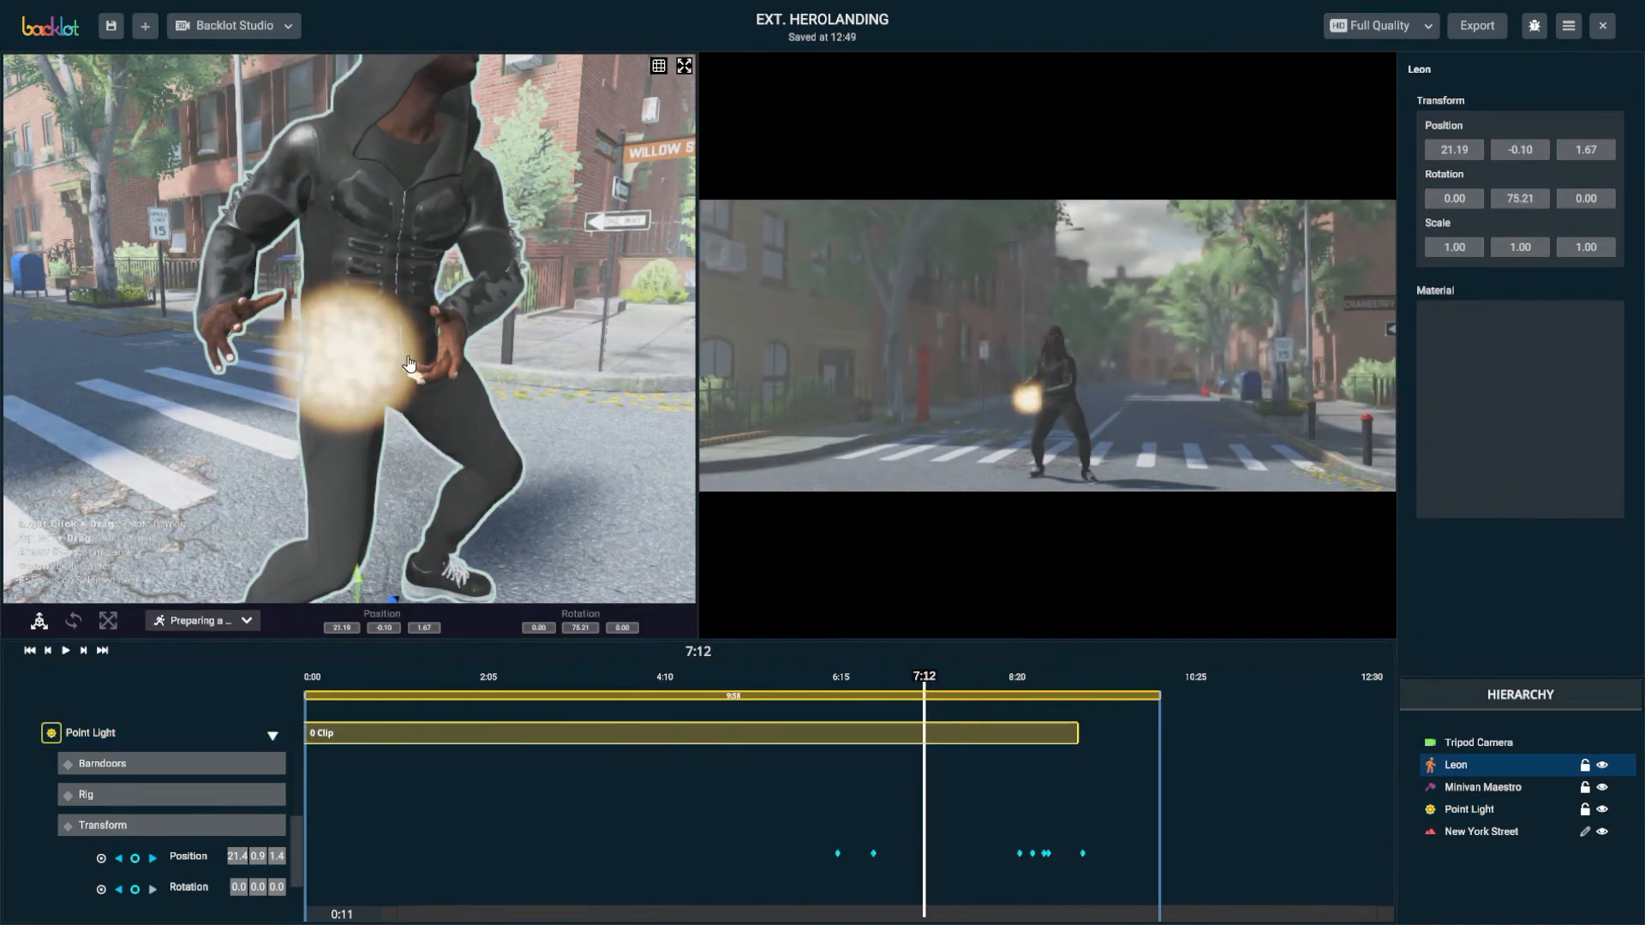
{"action": "left_click", "coordinate": [357, 359]}
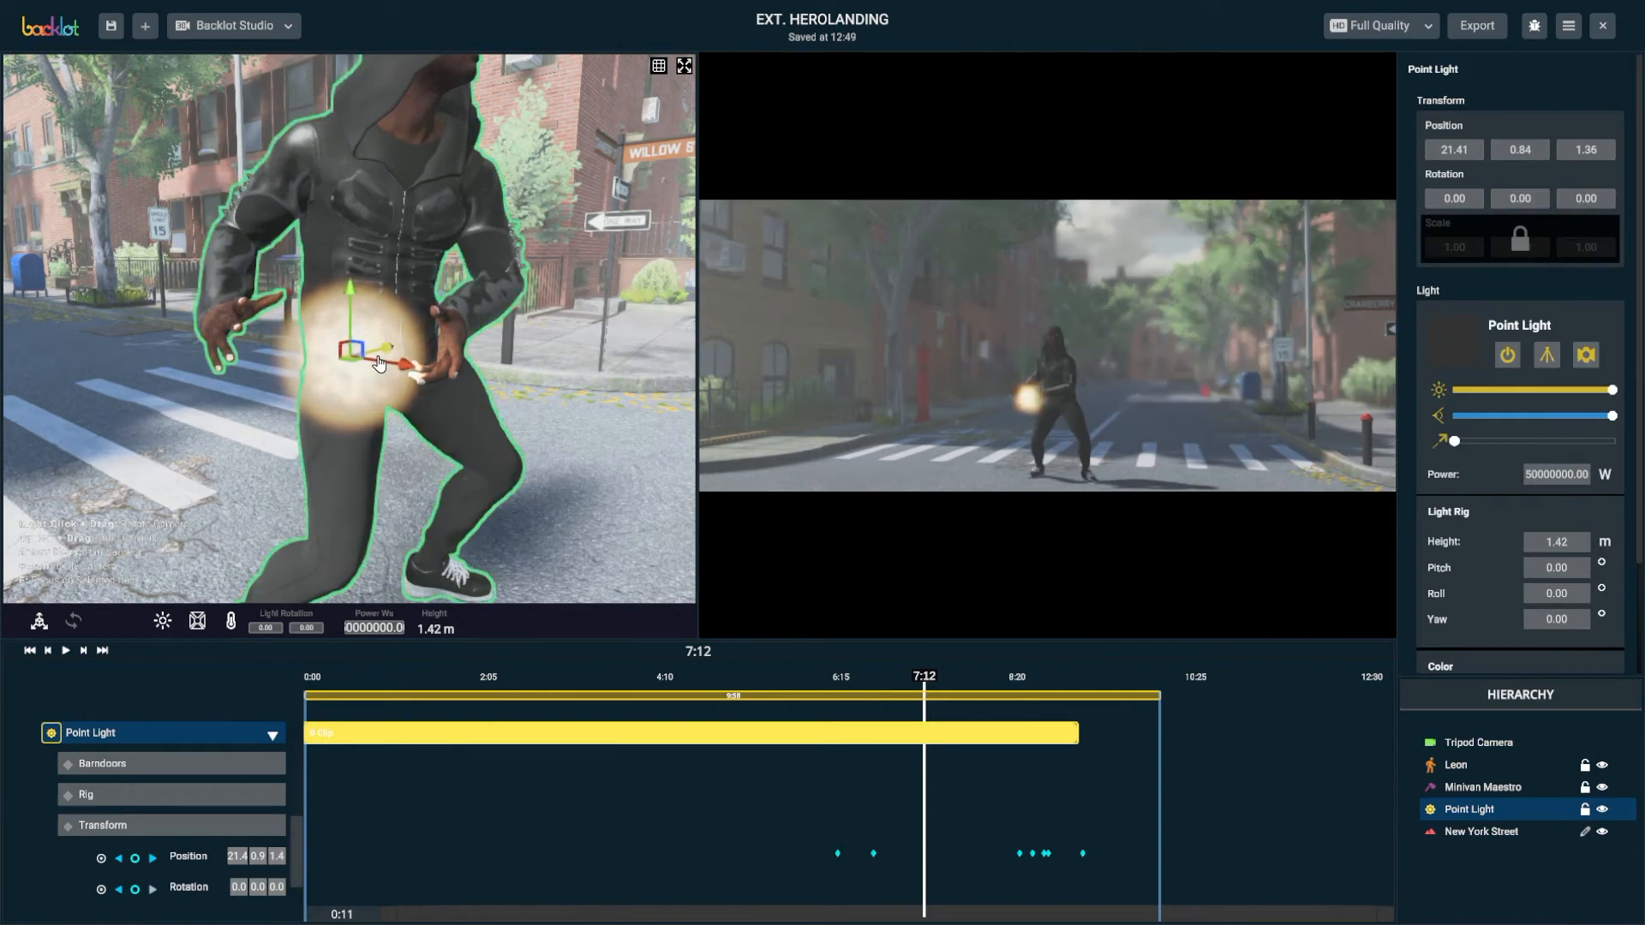
{"action": "left_click", "coordinate": [136, 856]}
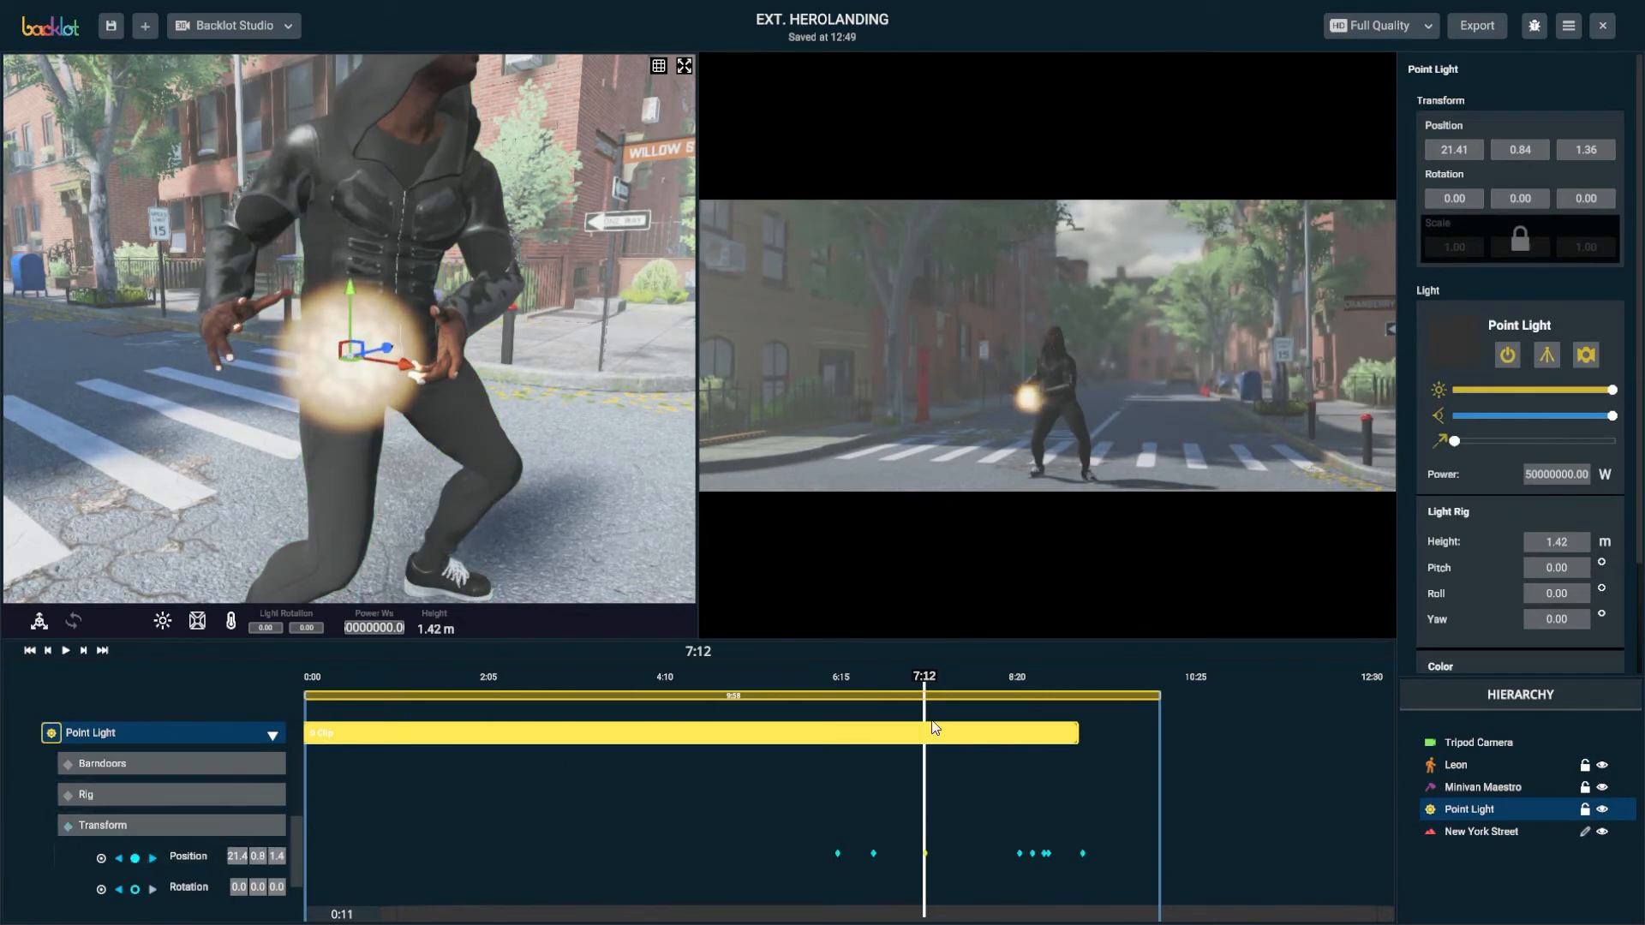
At 7:47, key the point light's position at about X 21.43, Y 0.84, Z 1.36 and play back the hand movement
{"action": "left_click_drag", "start_coordinate": [929, 678], "coordinate": [974, 686]}
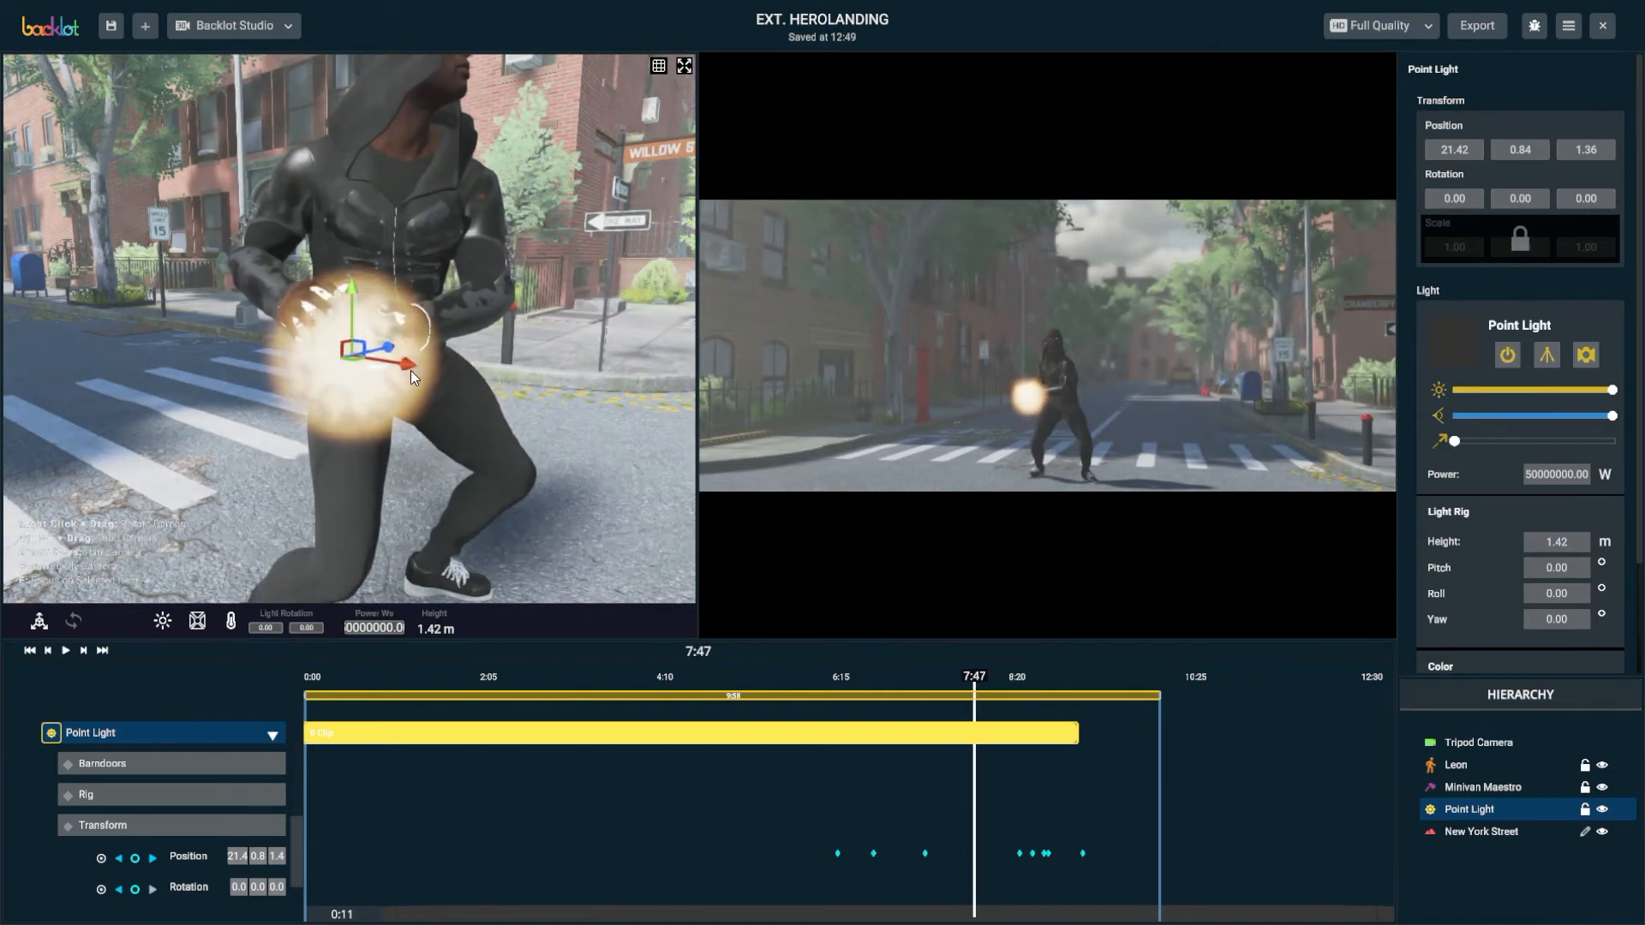
{"action": "left_click_drag", "start_coordinate": [406, 377], "coordinate": [413, 364]}
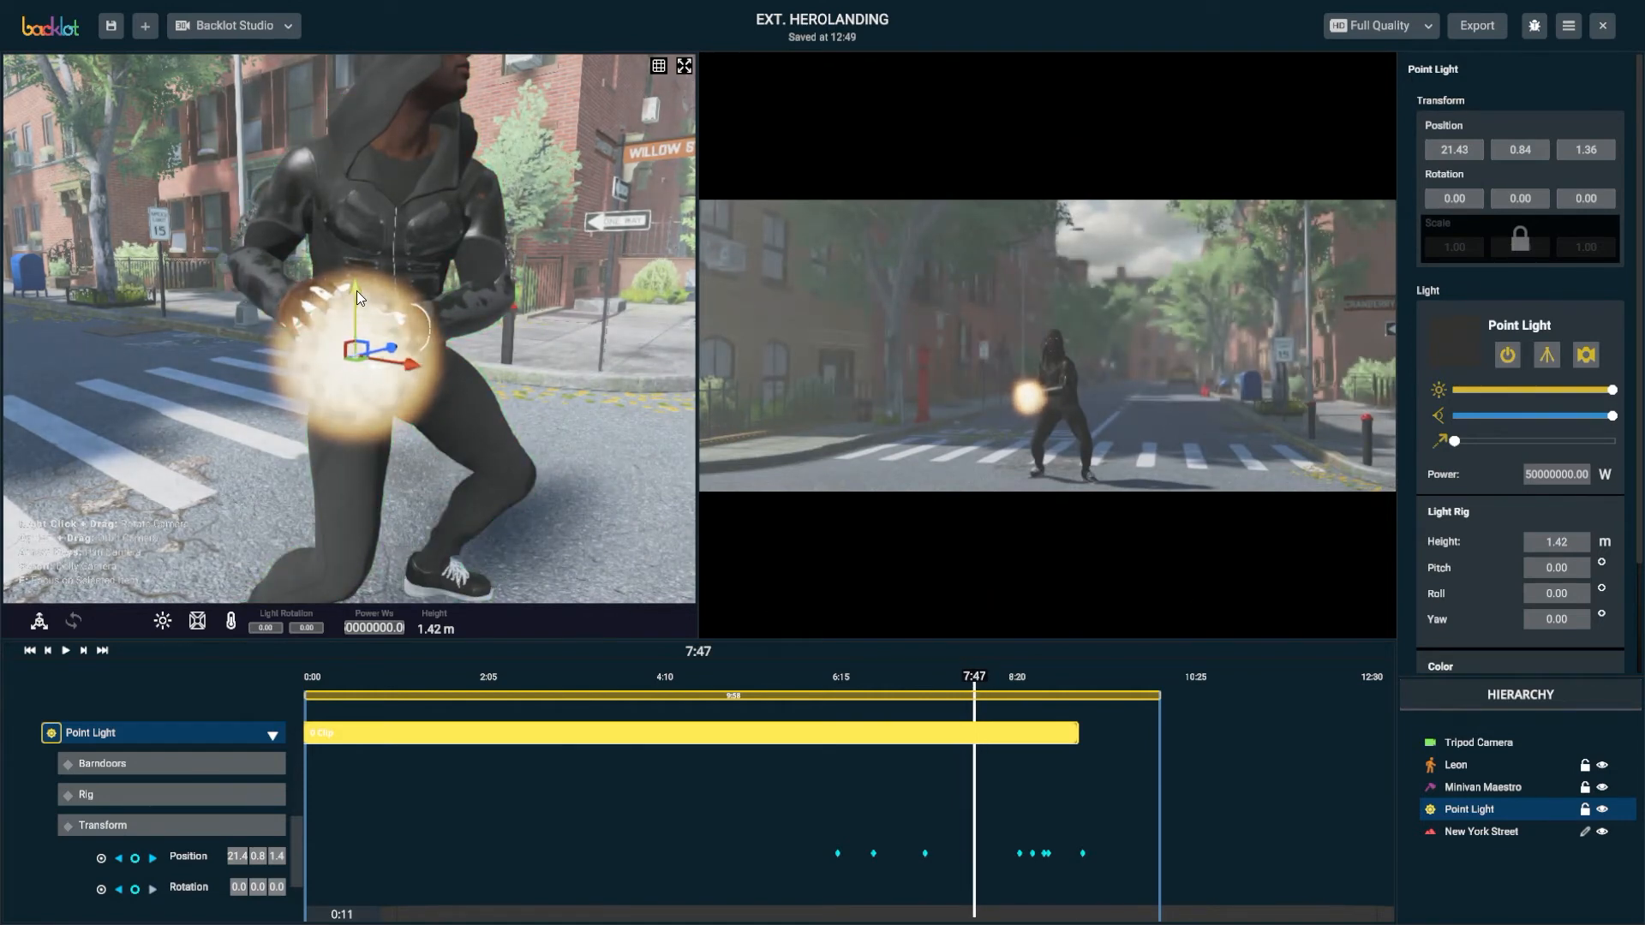
{"action": "left_click", "coordinate": [136, 857]}
{"action": "left_click_drag", "start_coordinate": [836, 691], "coordinate": [794, 700]}
{"action": "key", "text": "space"}
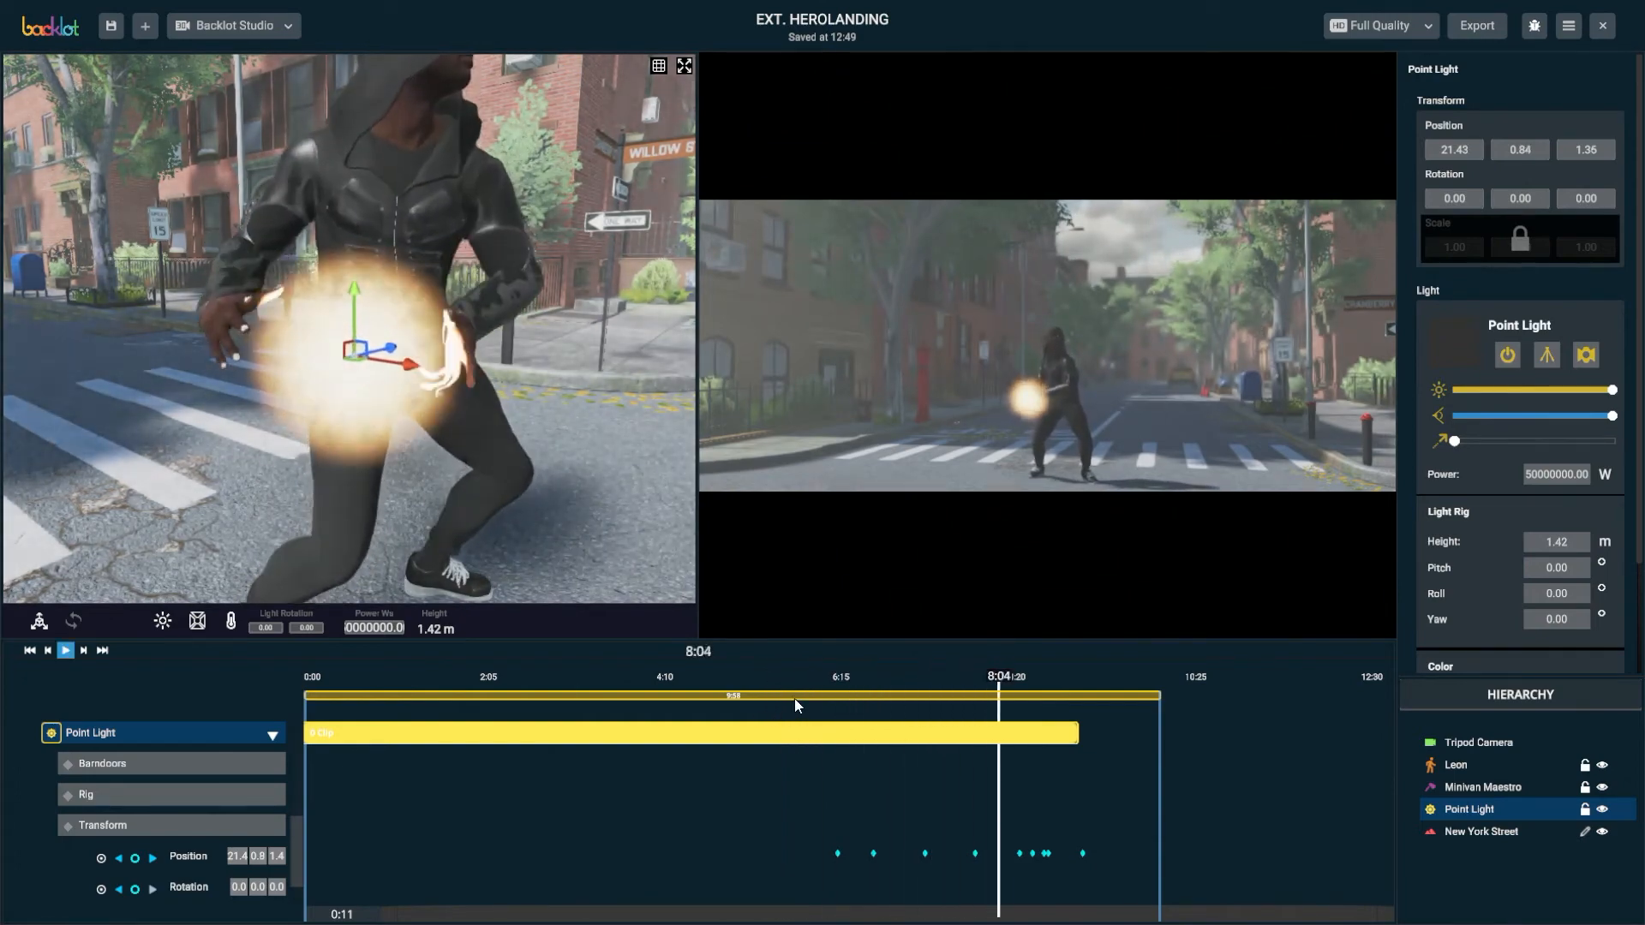
Return to the 7:47 position keyframe and raise the point light between Leon's hands to about Y 0.86
{"action": "left_click", "coordinate": [794, 681]}
{"action": "key", "text": "space"}
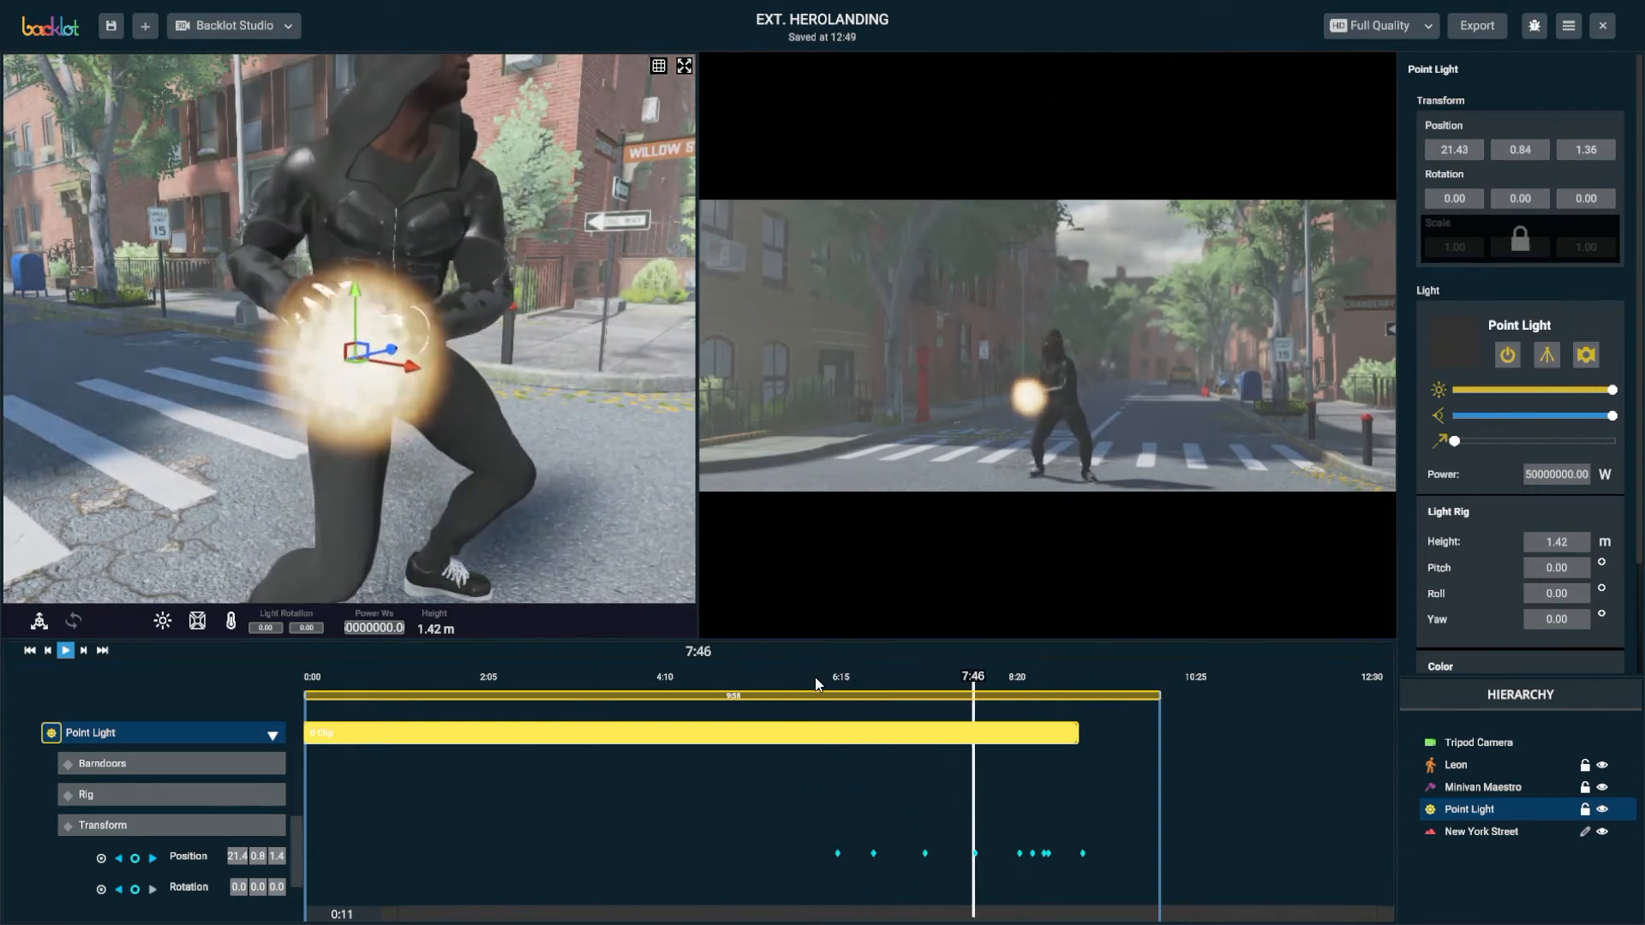
{"action": "left_click", "coordinate": [1021, 681]}
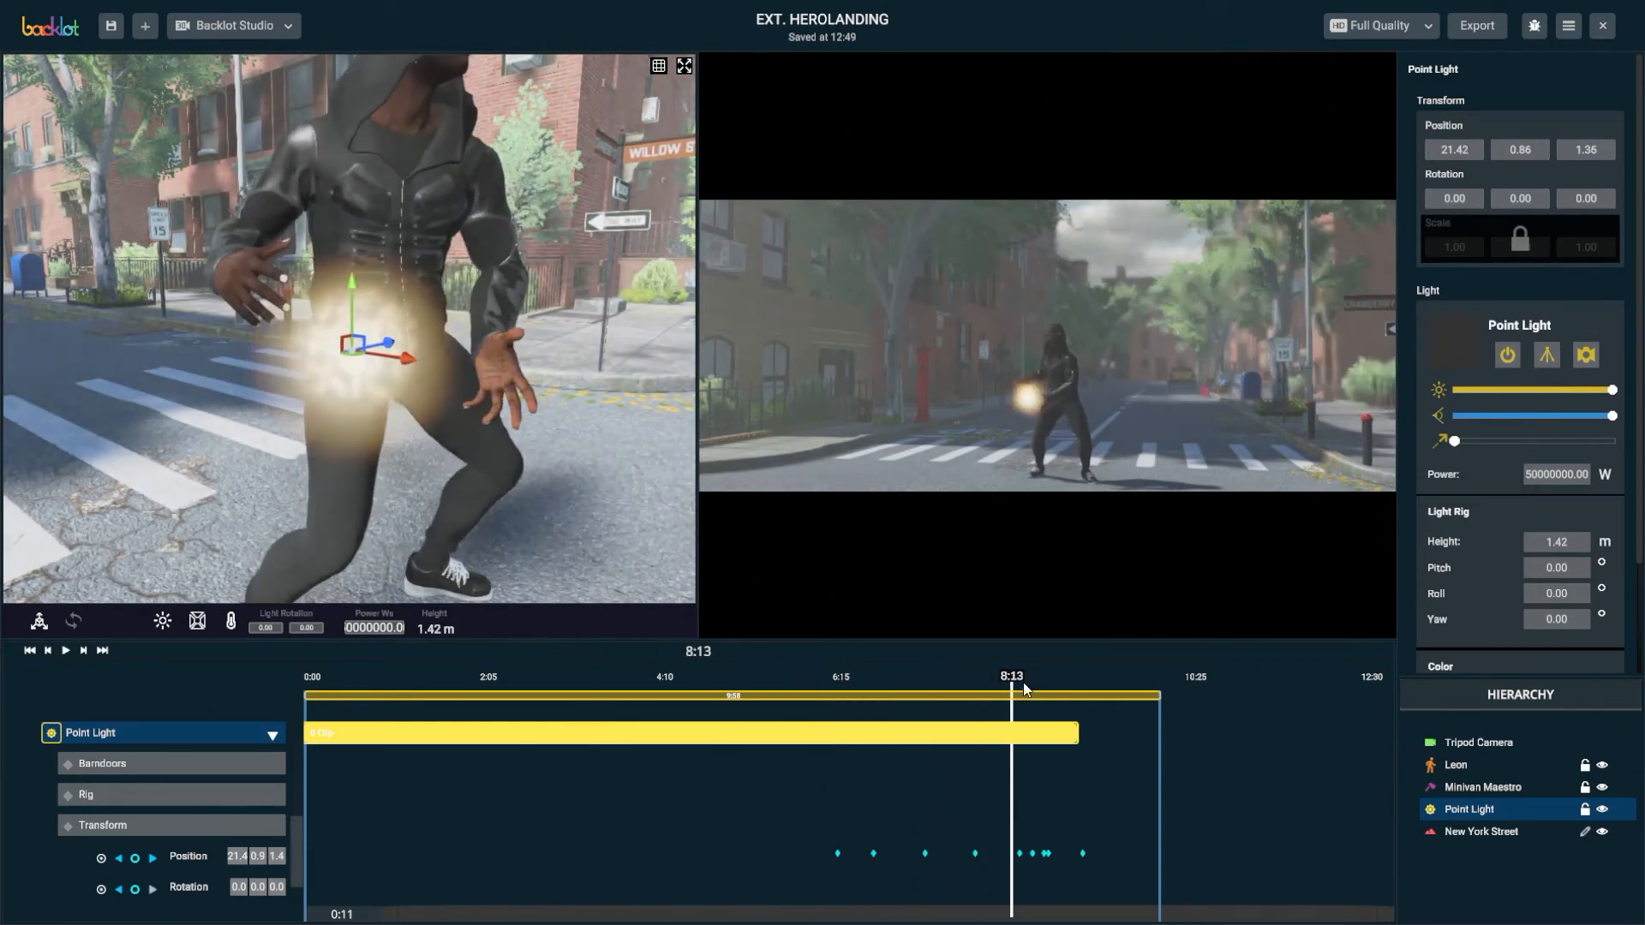
{"action": "left_click", "coordinate": [119, 857]}
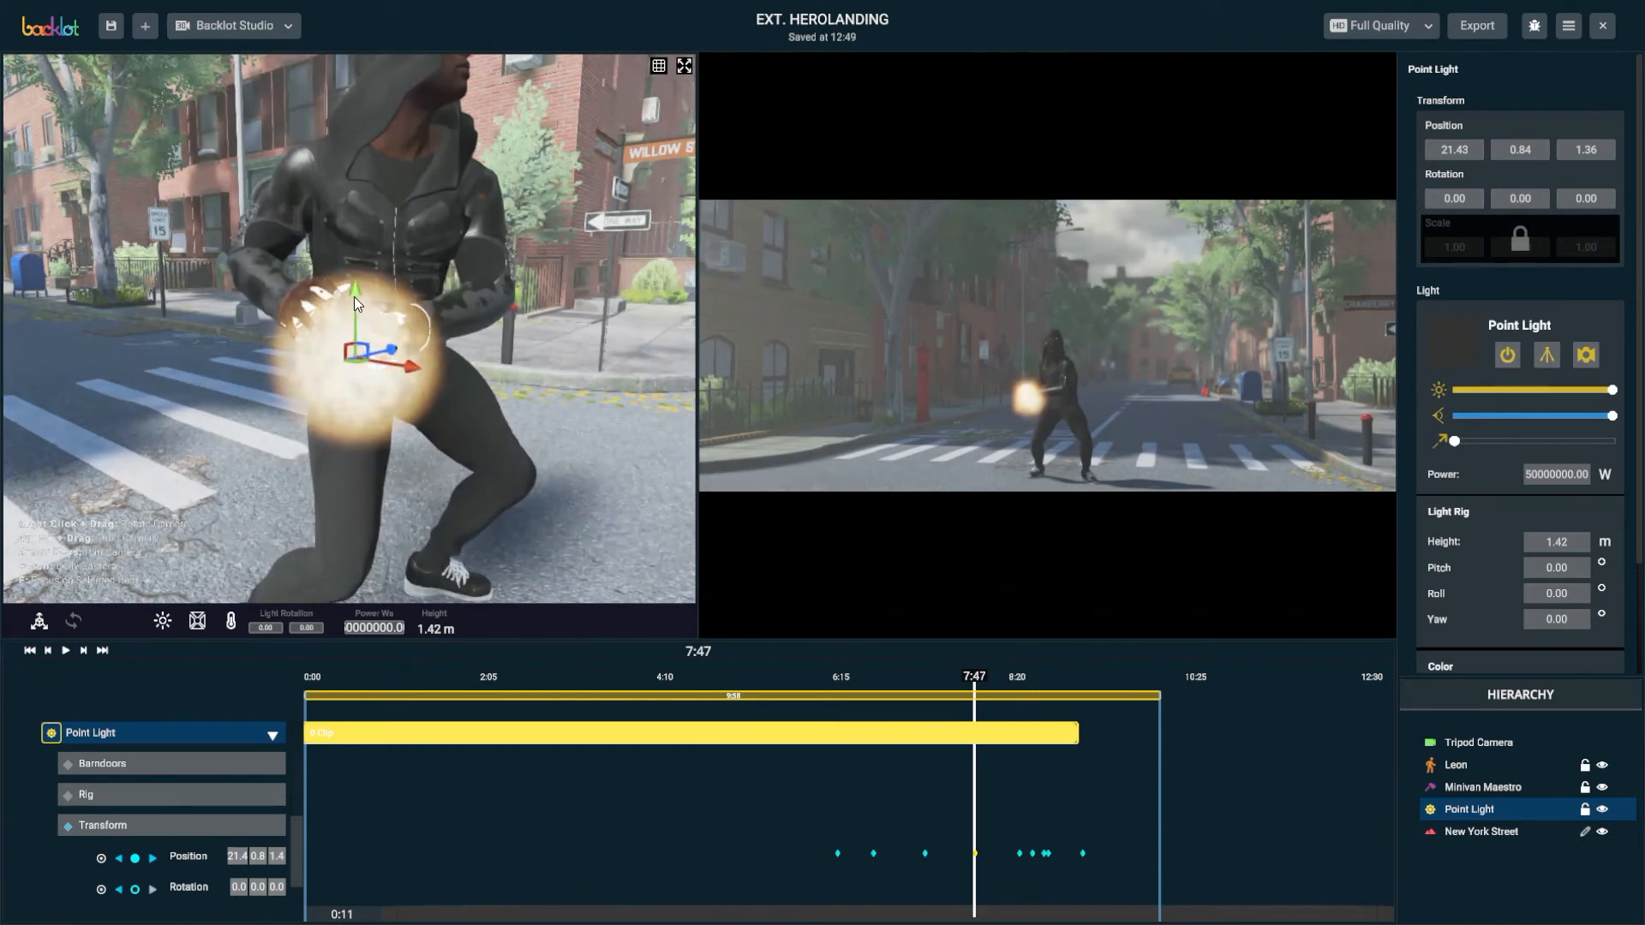
{"action": "left_click_drag", "start_coordinate": [350, 307], "coordinate": [369, 310]}
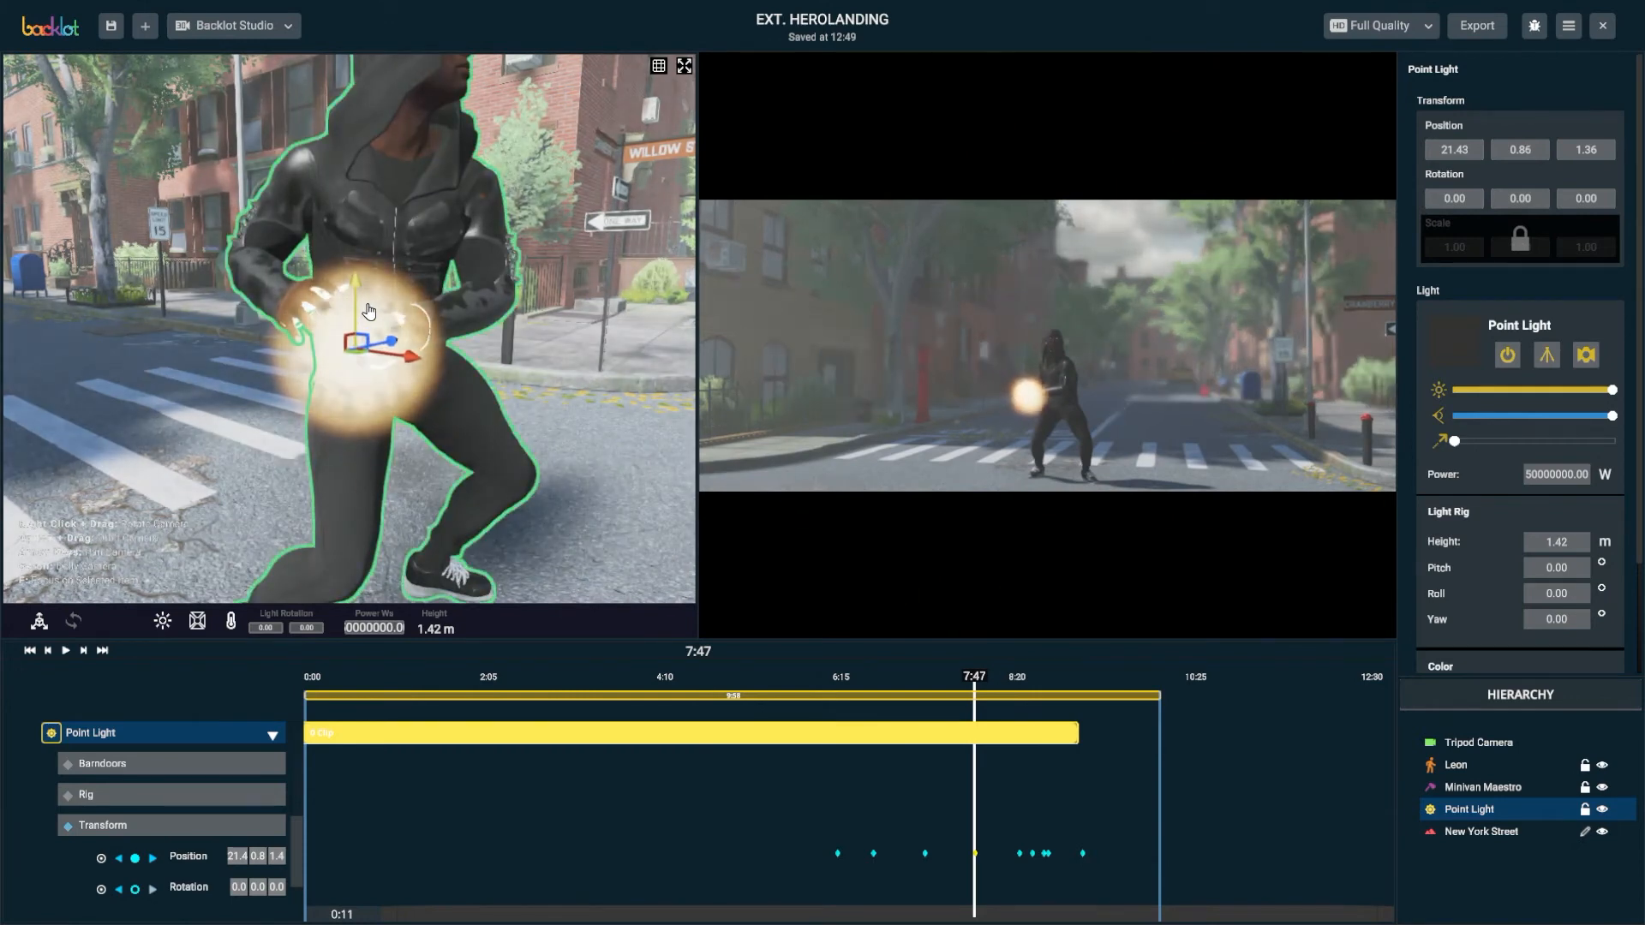
{"action": "left_click", "coordinate": [371, 310]}
Review the point light's alignment with Leon's hands from another angle and play back the sequence
{"action": "left_click_drag", "start_coordinate": [854, 677], "coordinate": [979, 703]}
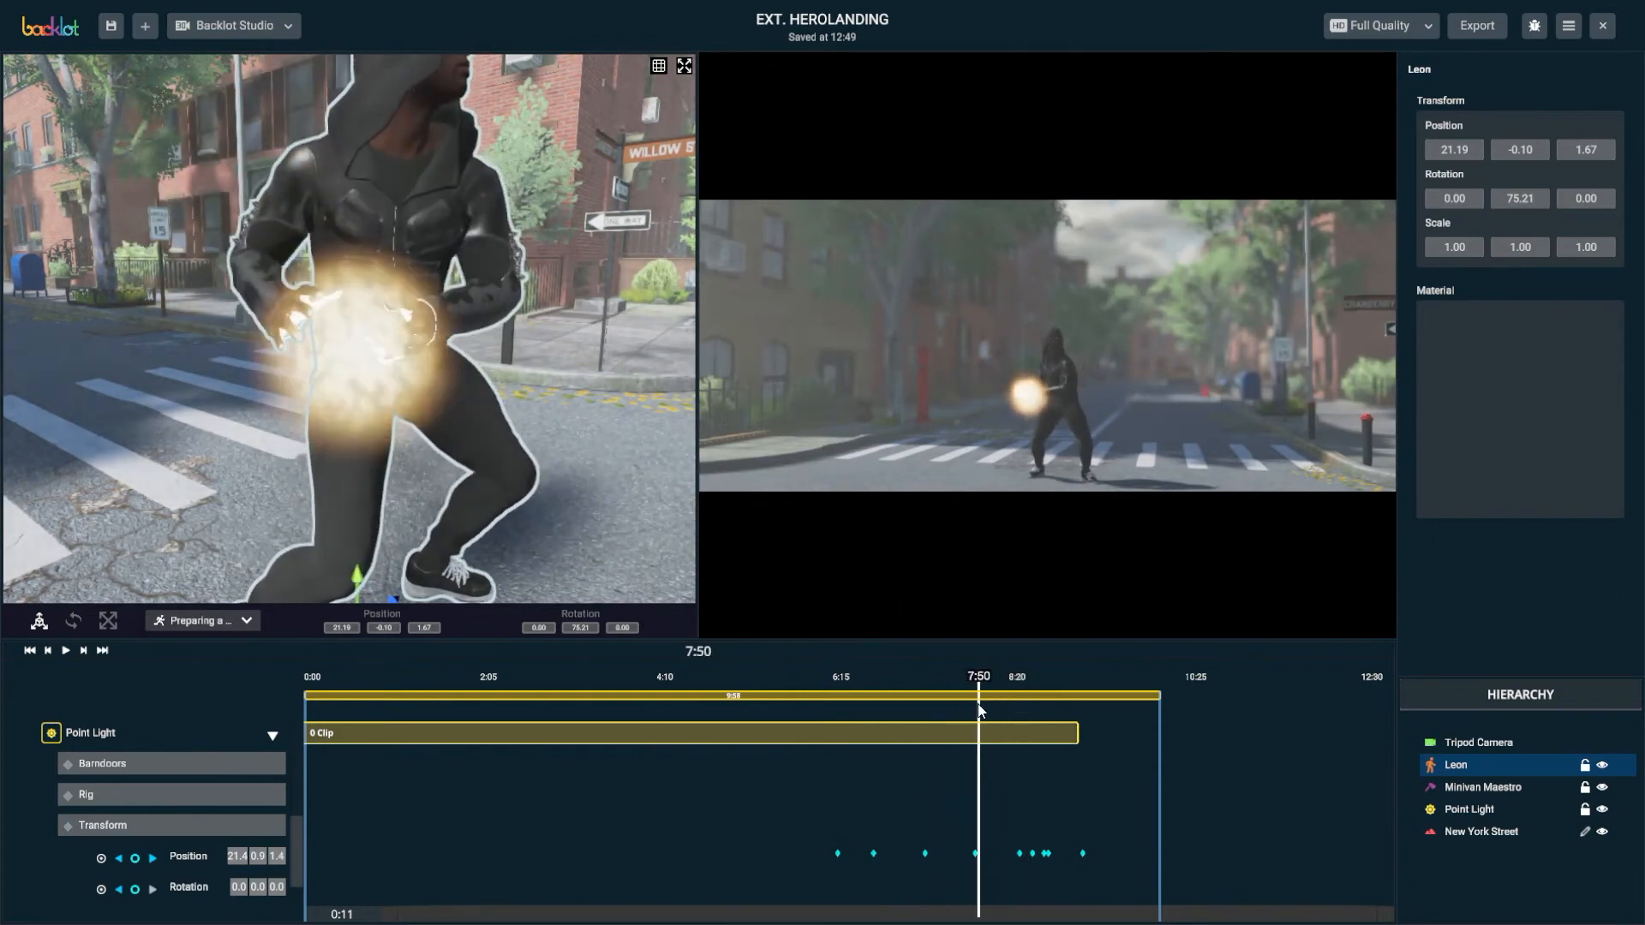
{"action": "left_click", "coordinate": [122, 856]}
{"action": "left_click", "coordinate": [383, 387]}
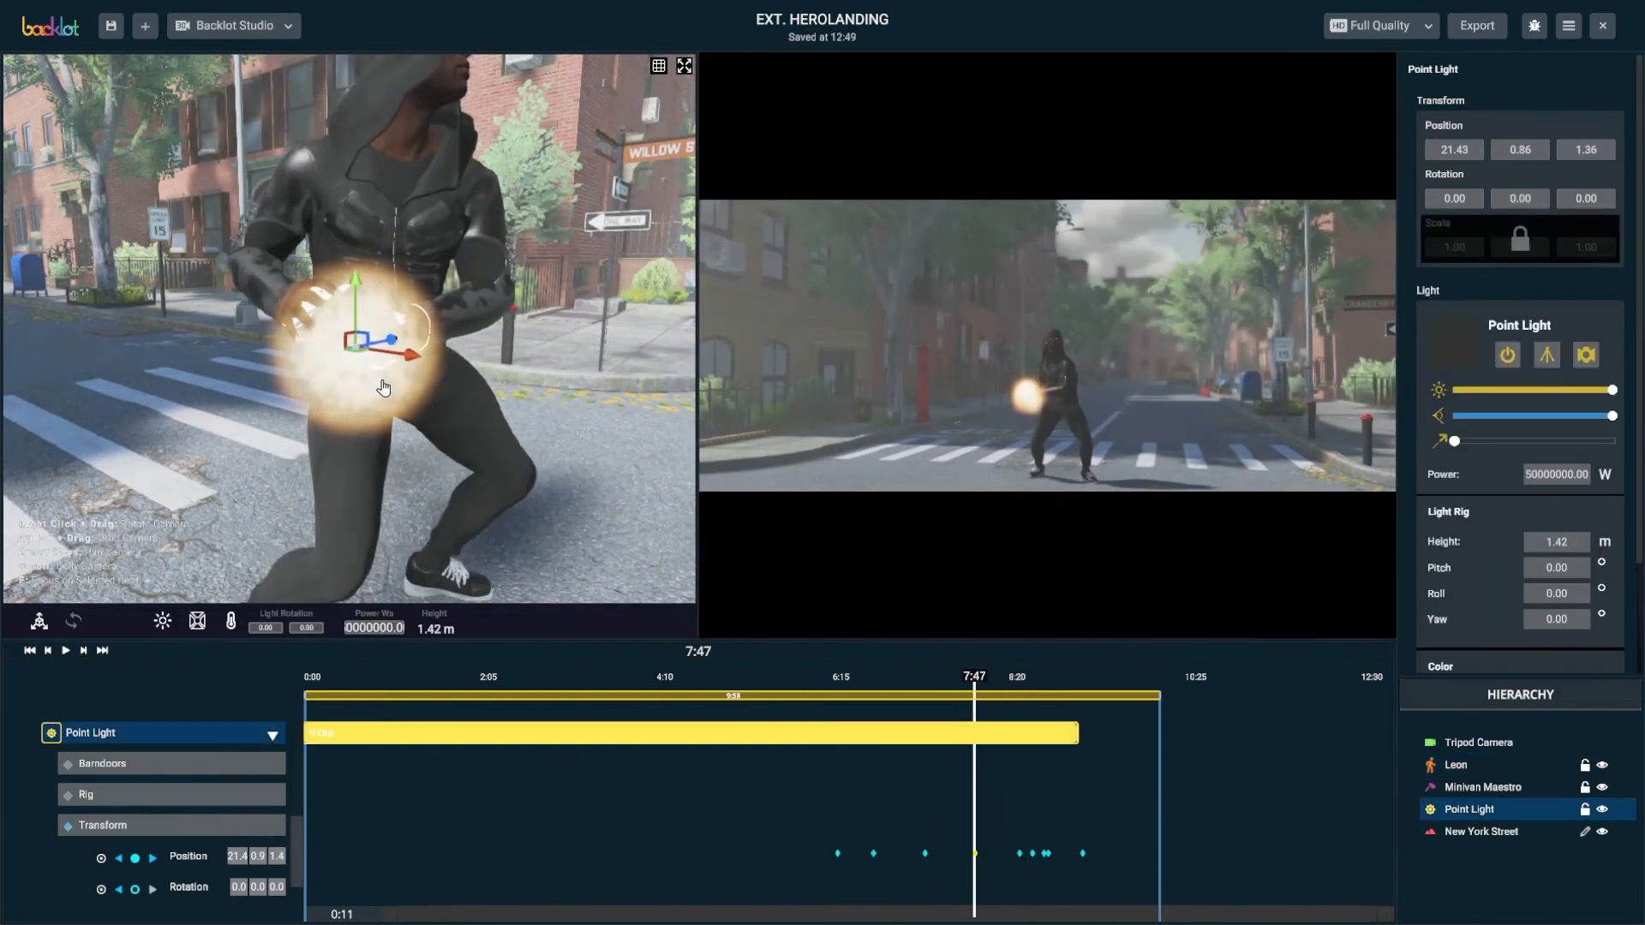
{"action": "left_click_drag", "start_coordinate": [400, 416], "coordinate": [480, 421], "text": "alt"}
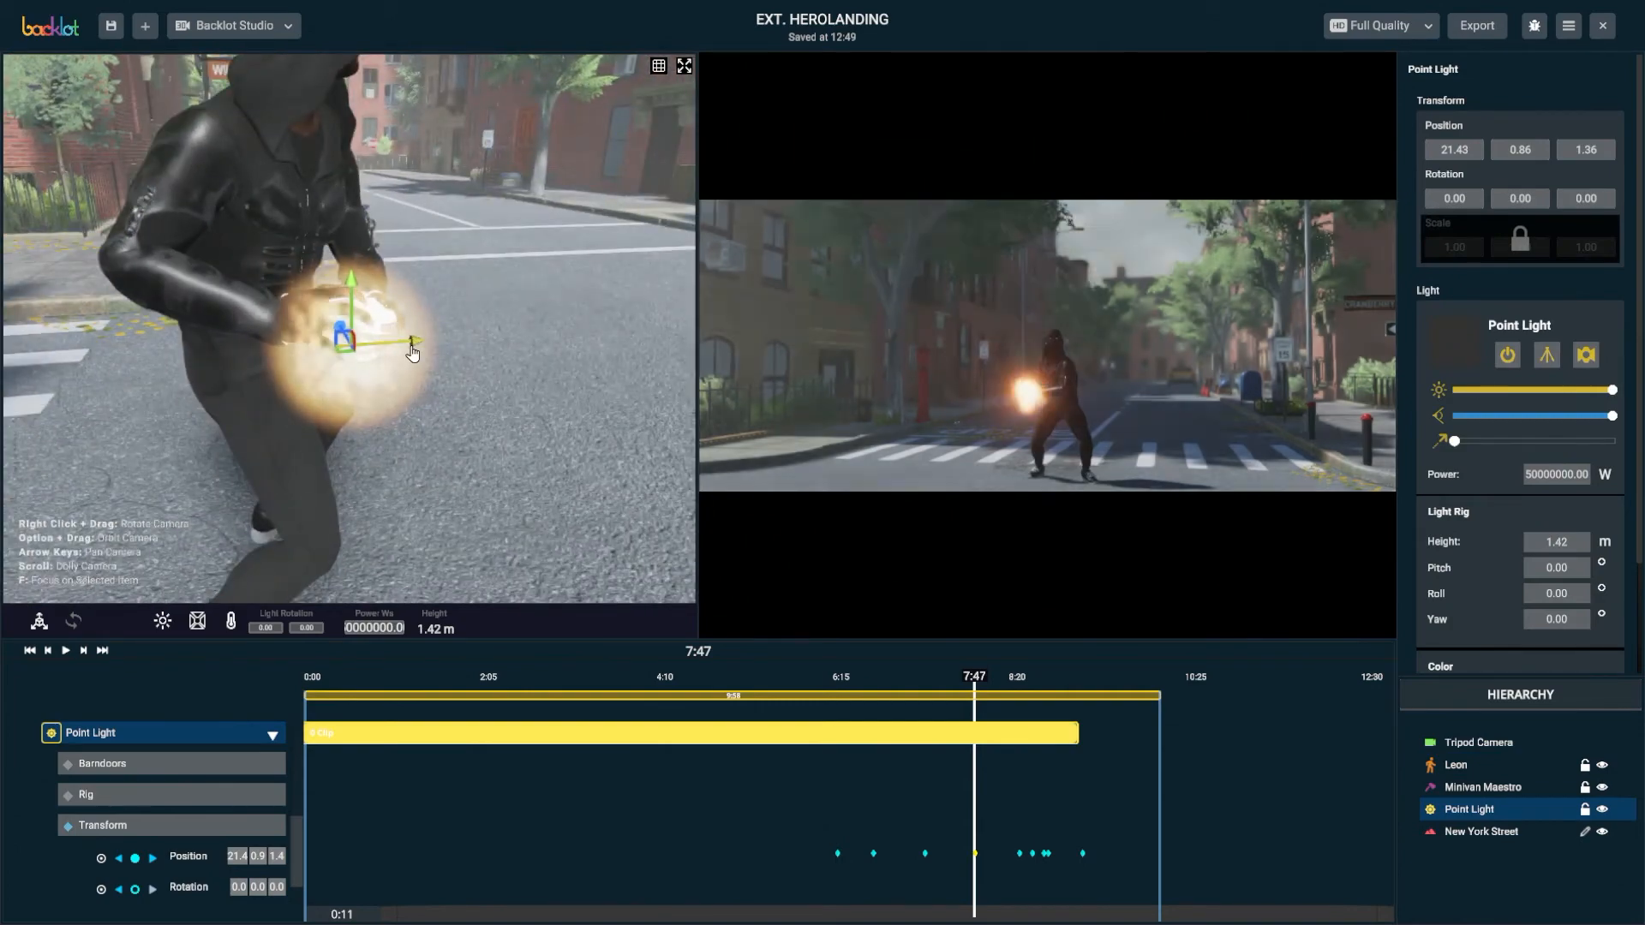
{"action": "left_click", "coordinate": [906, 677]}
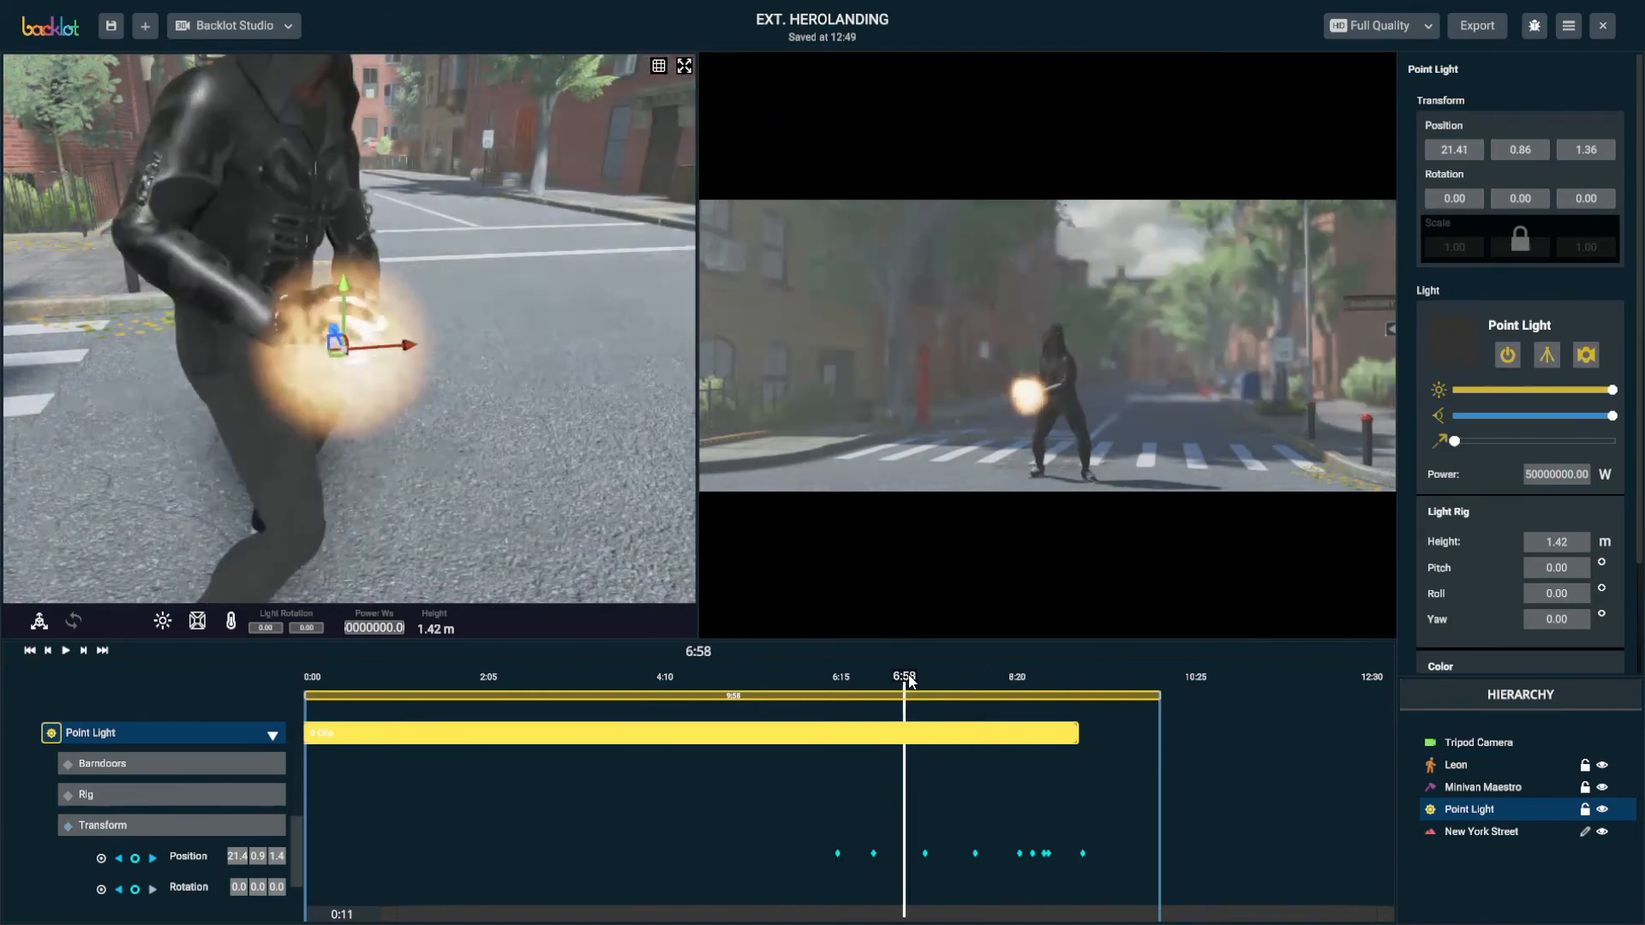
{"action": "left_click_drag", "start_coordinate": [910, 681], "coordinate": [774, 720]}
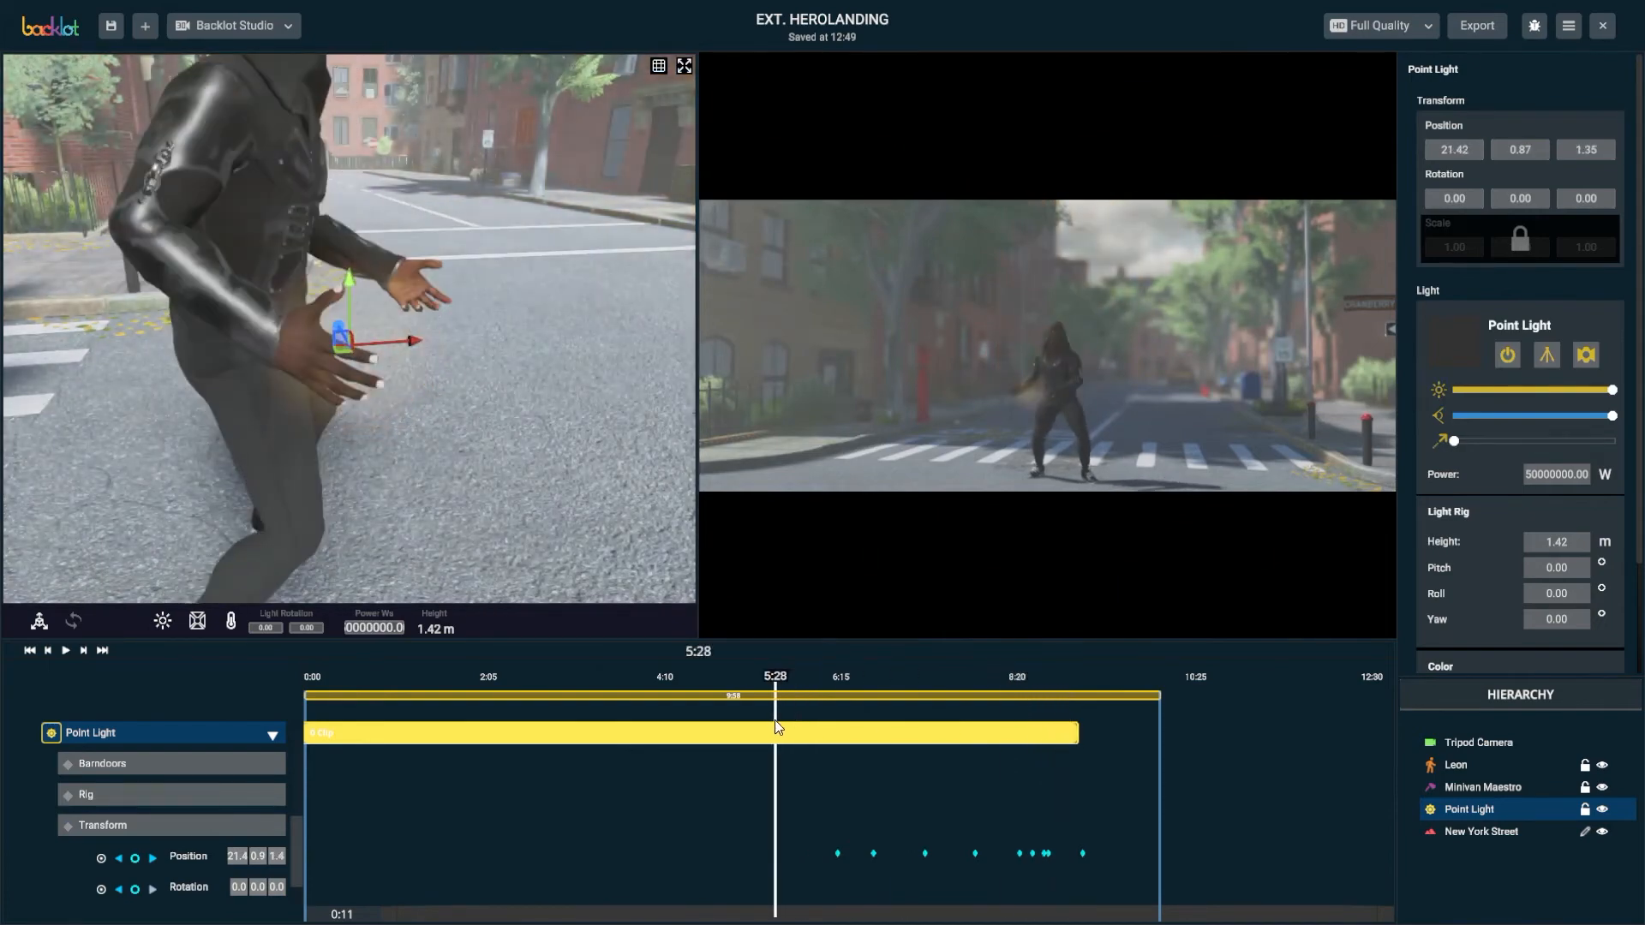
{"action": "key", "text": "space"}
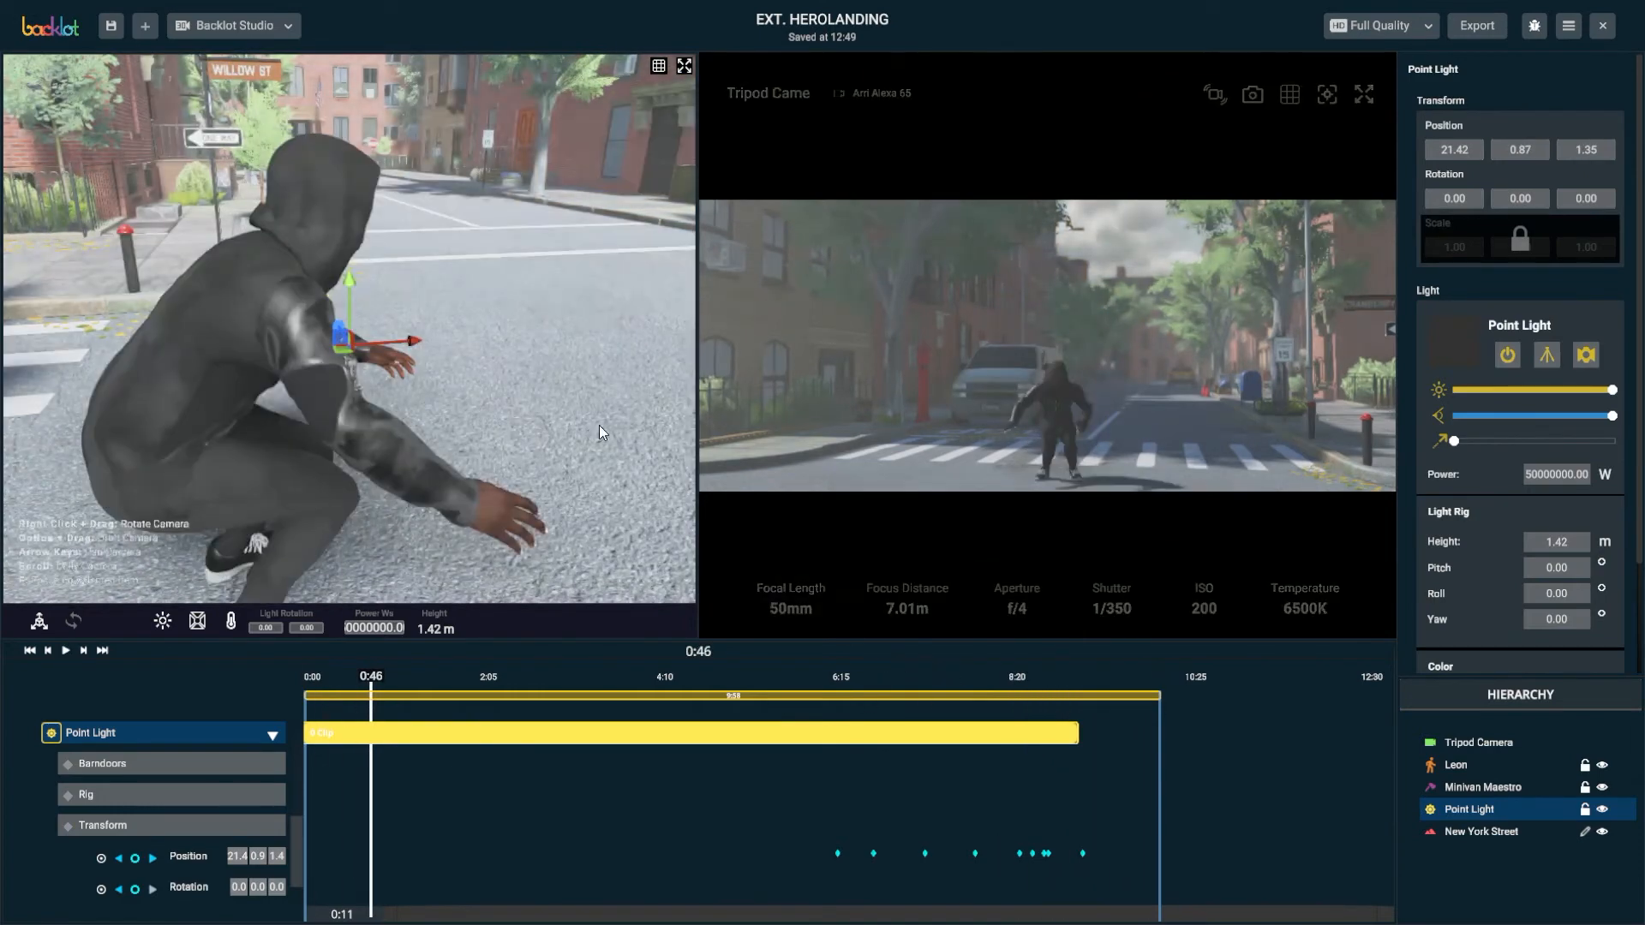
At 0:40, tilt the Tripod Camera down to frame Leon's landing, about 0.6 head X, and key its transform
{"action": "left_click", "coordinate": [1461, 767]}
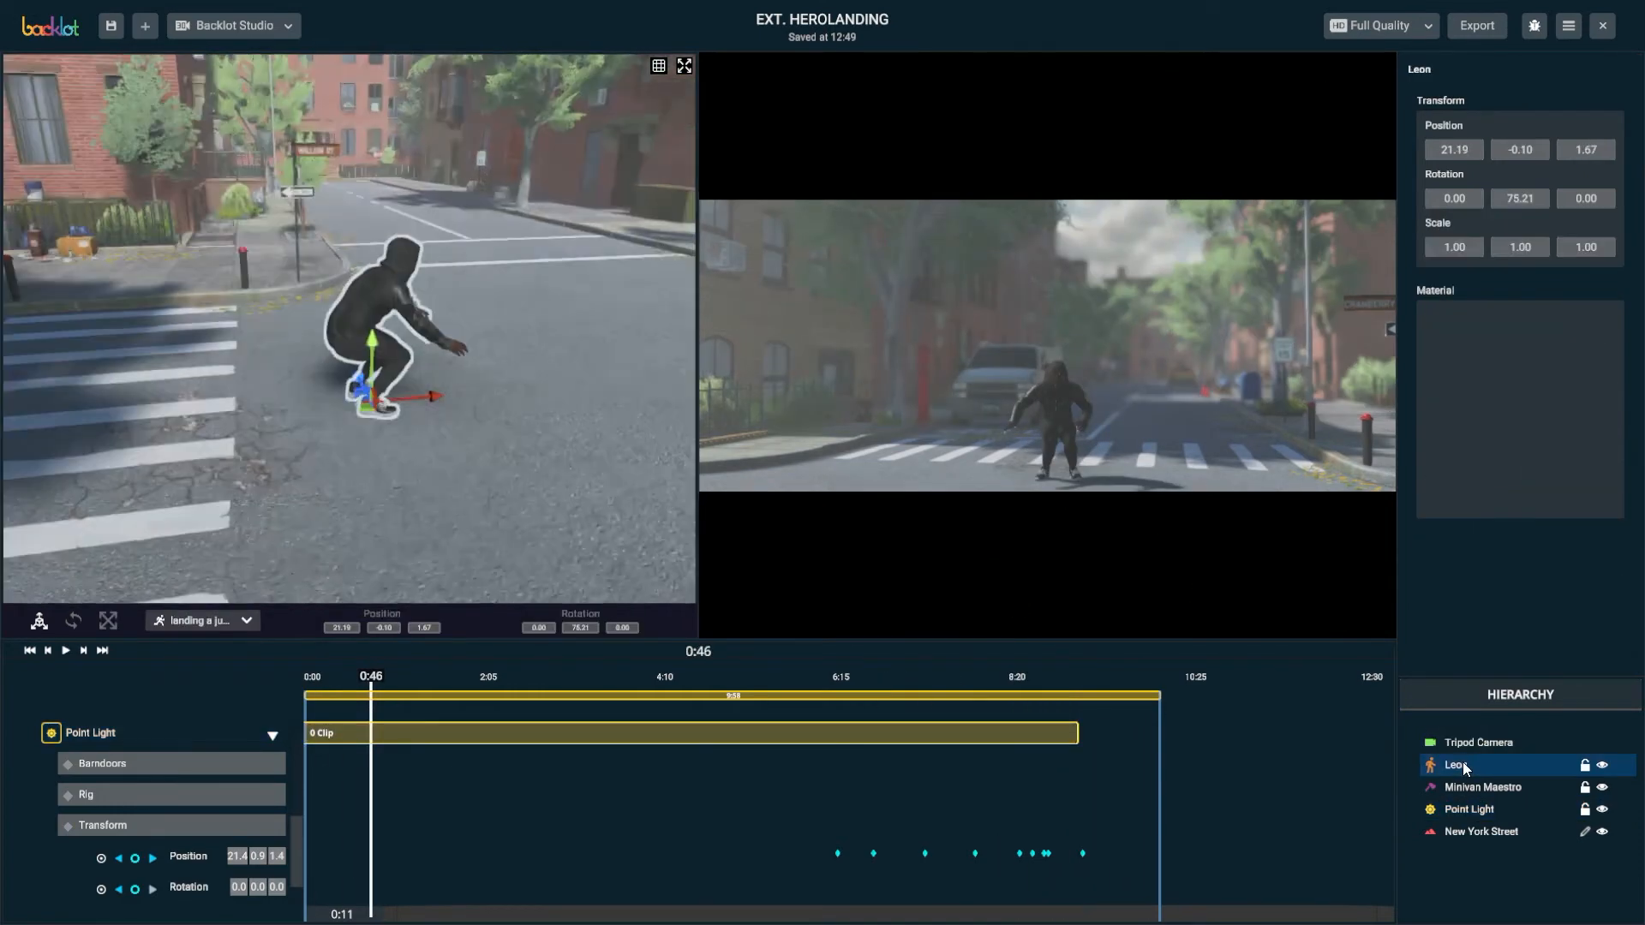
{"action": "left_click_drag", "start_coordinate": [421, 388], "coordinate": [415, 353], "text": "alt"}
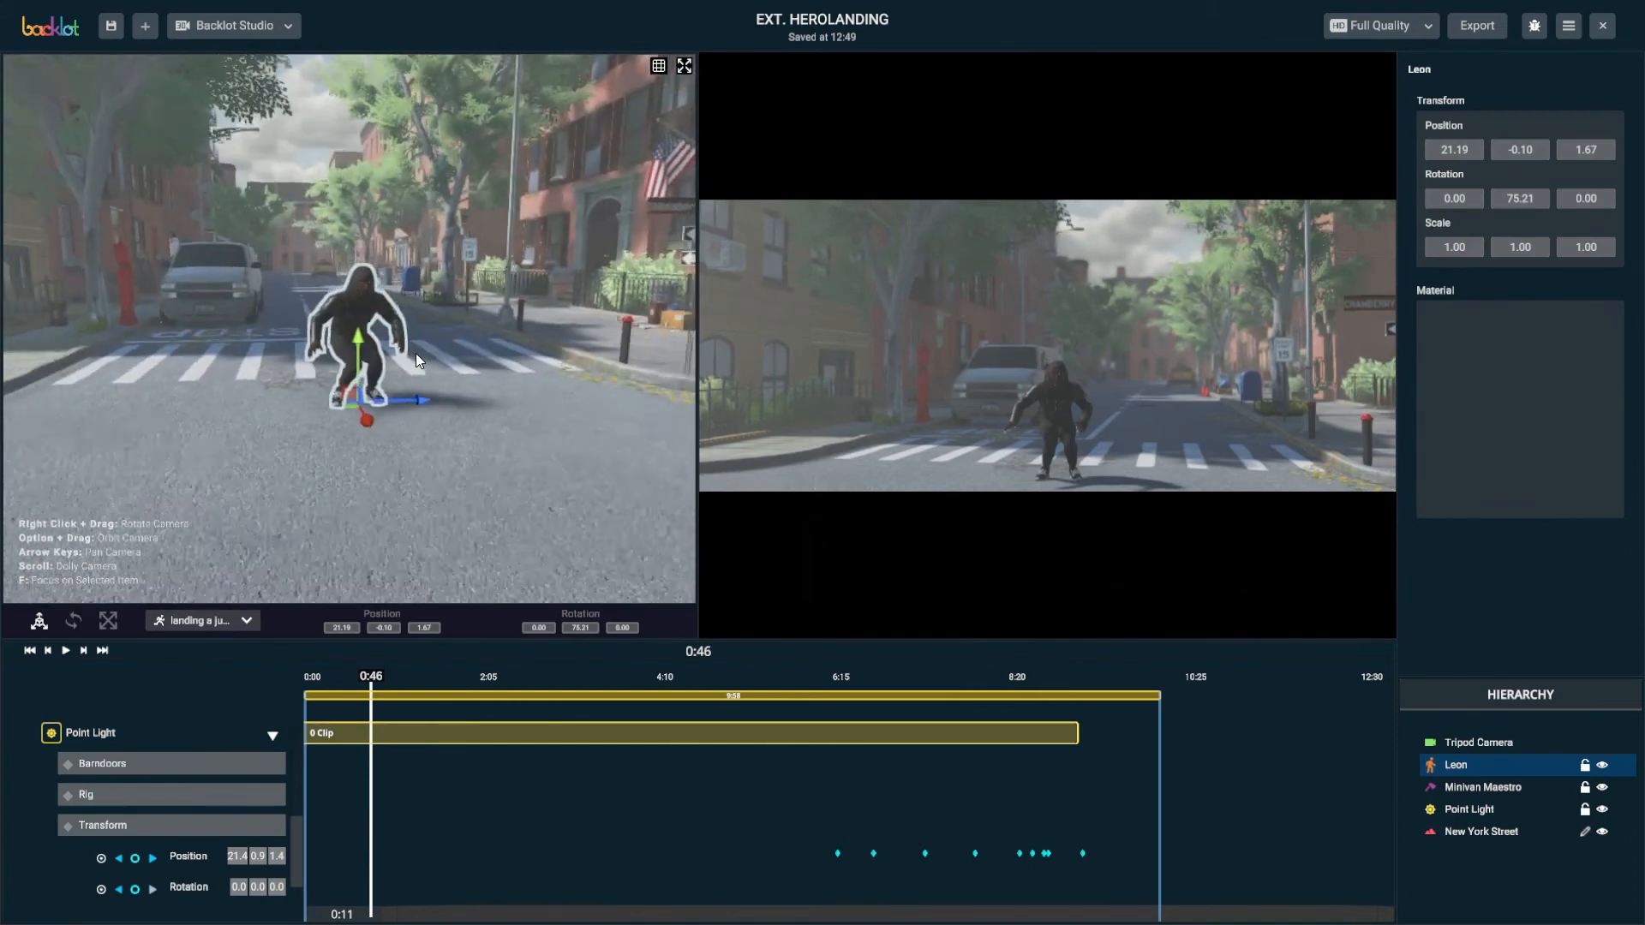
{"action": "scroll", "coordinate": [444, 377], "scroll_direction": "down", "scroll_amount": 6}
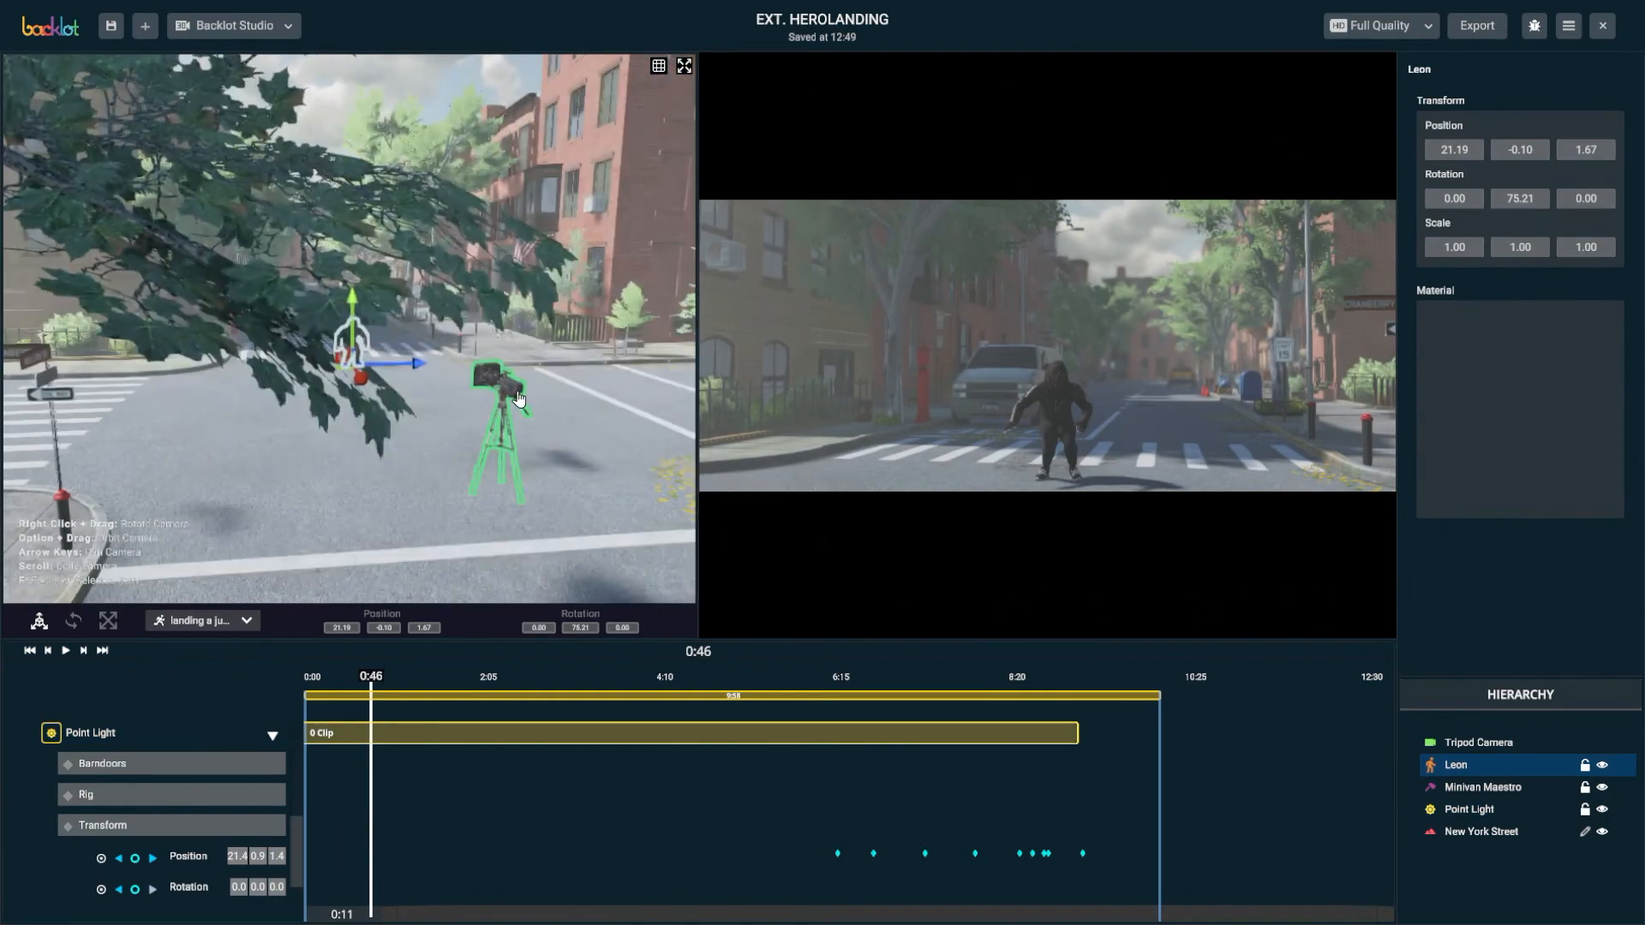
{"action": "left_click", "coordinate": [507, 454]}
{"action": "left_click_drag", "start_coordinate": [377, 678], "coordinate": [412, 681]}
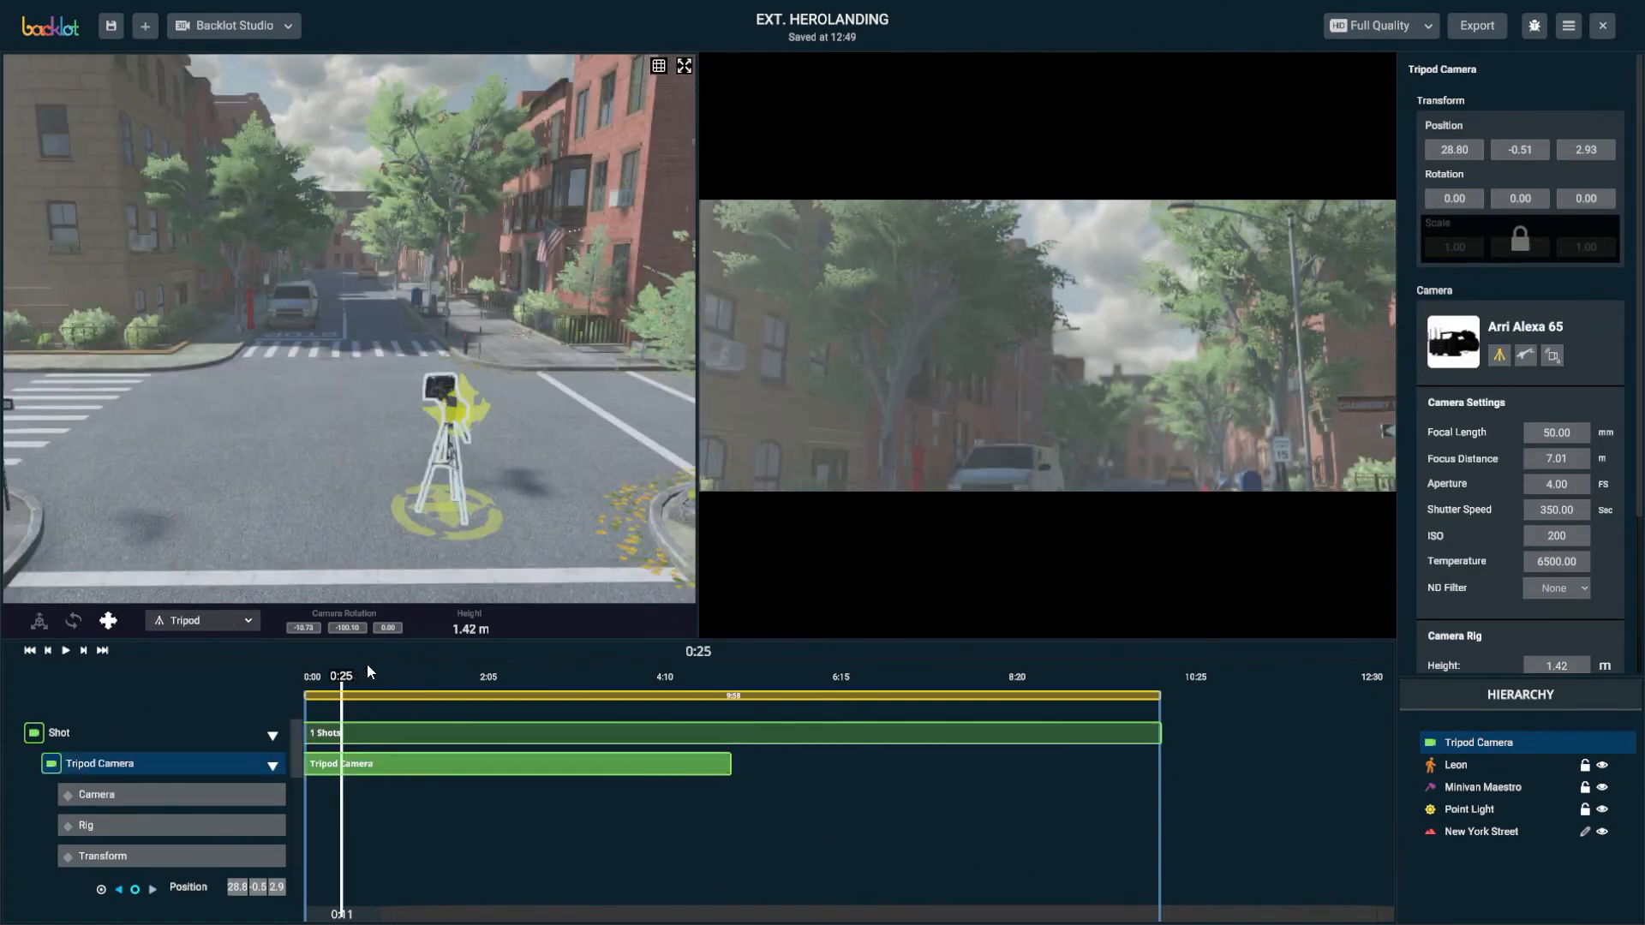
{"action": "mouse_move", "coordinate": [342, 681]}
{"action": "left_mouse_down"}
{"action": "mouse_move", "coordinate": [376, 684]}
{"action": "mouse_move", "coordinate": [362, 685]}
{"action": "left_mouse_up"}
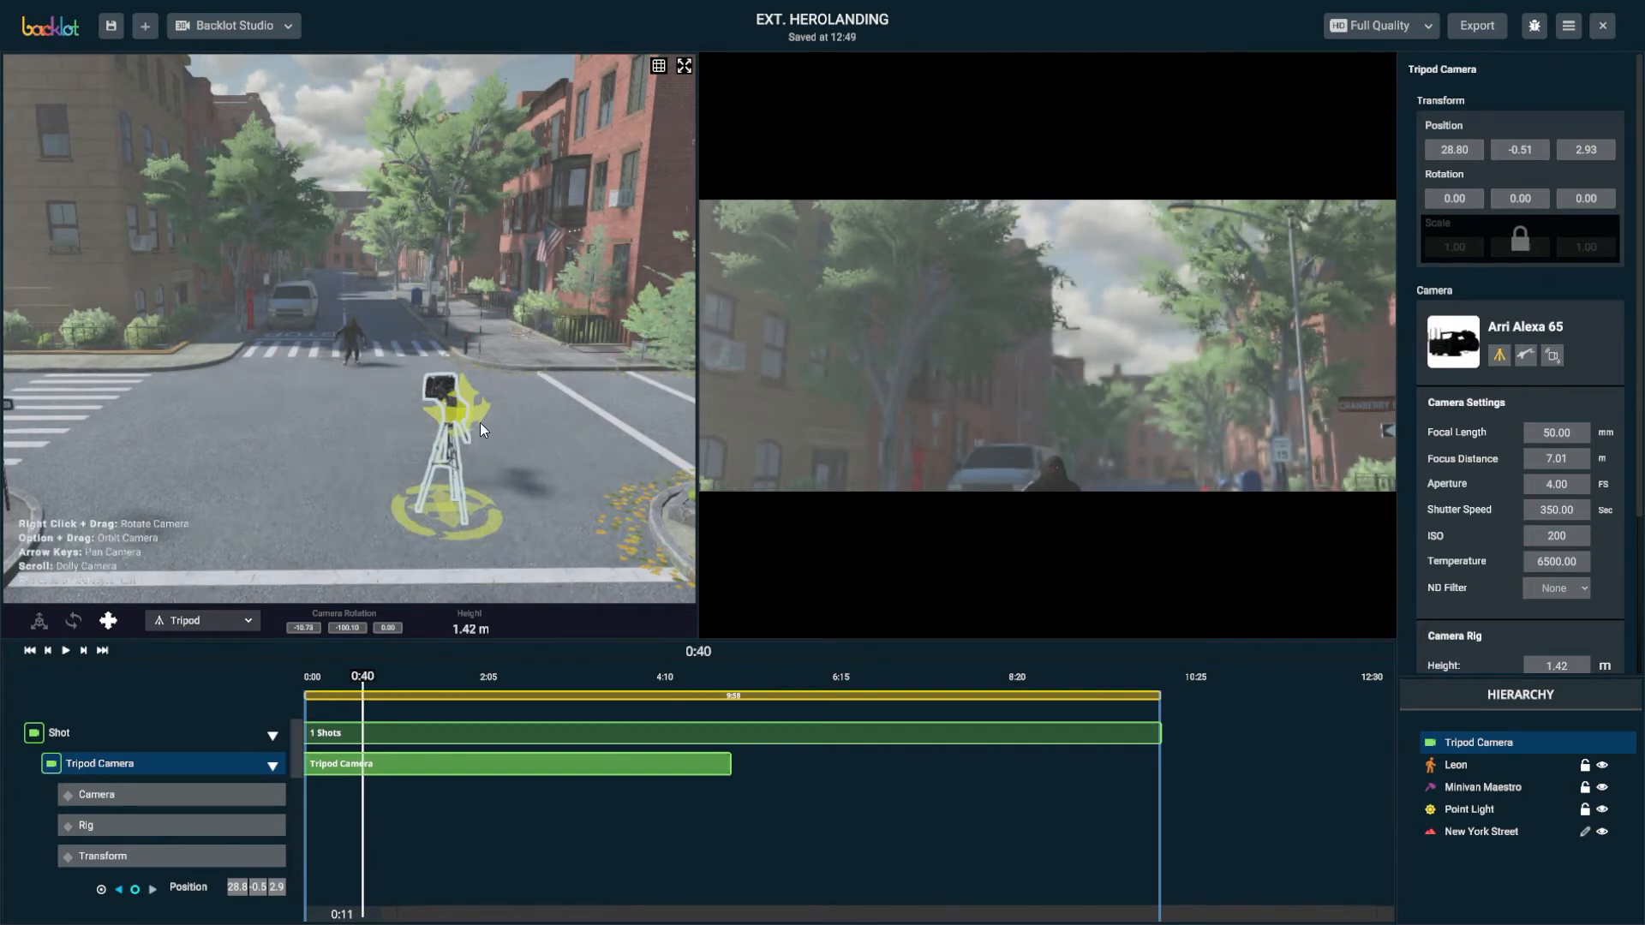
{"action": "mouse_move", "coordinate": [461, 408]}
{"action": "left_mouse_down"}
{"action": "mouse_move", "coordinate": [460, 454]}
{"action": "mouse_move", "coordinate": [459, 436]}
{"action": "left_mouse_up"}
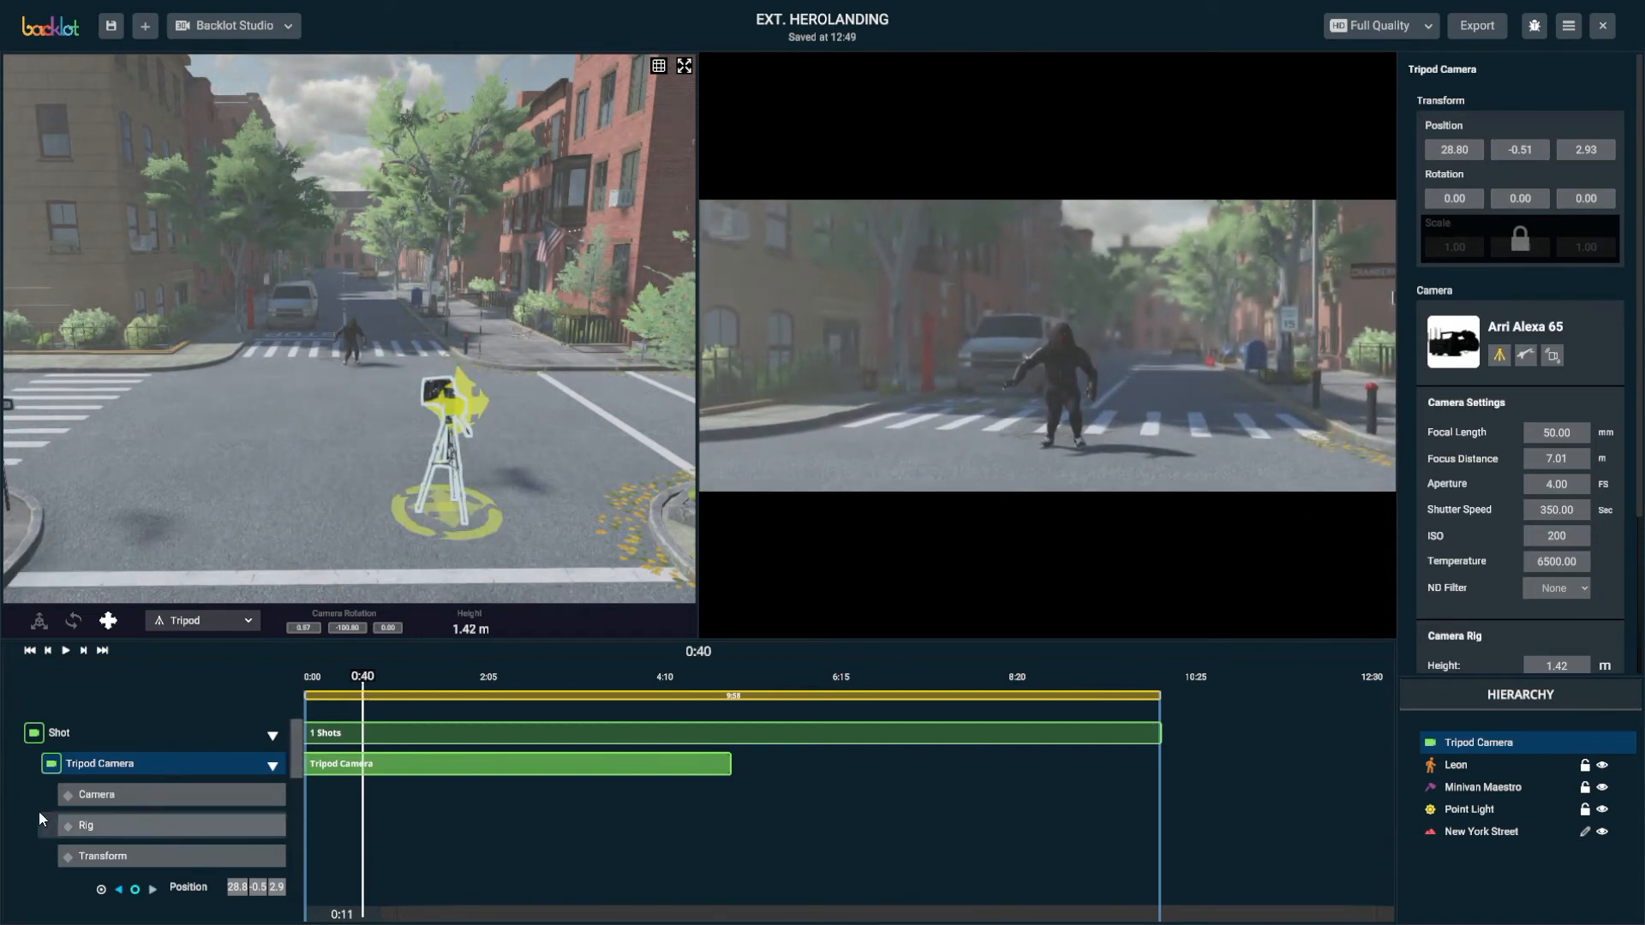
{"action": "scroll", "coordinate": [151, 784], "scroll_direction": "down", "scroll_amount": 3}
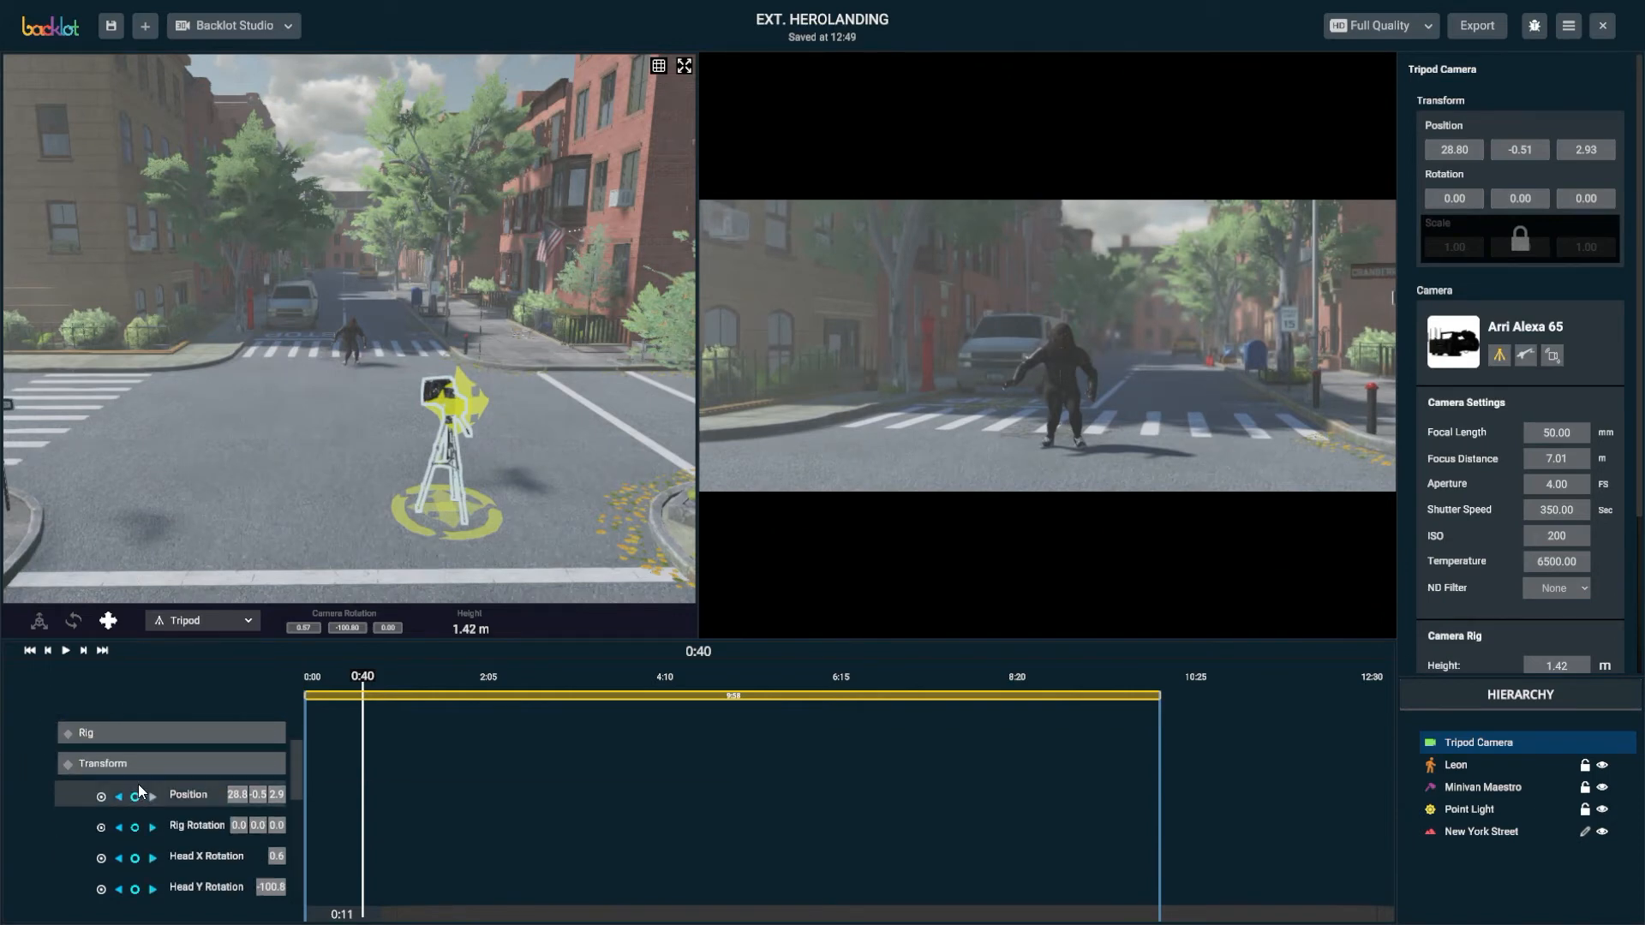
{"action": "left_click", "coordinate": [68, 763]}
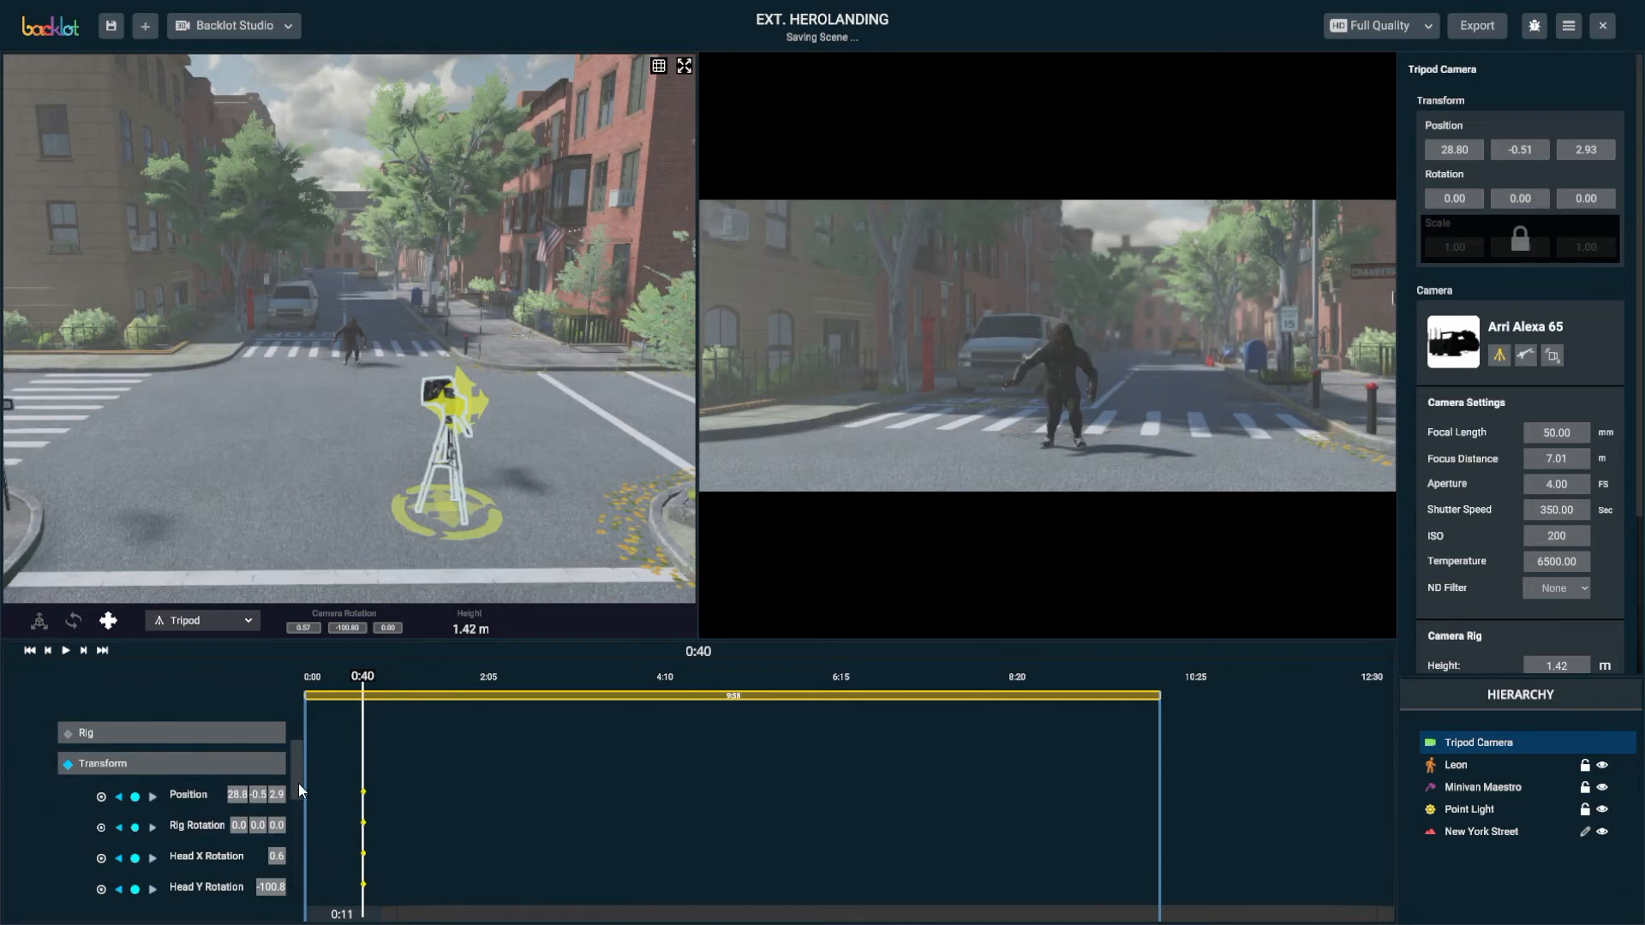
At 0:22, tilt the Tripod Camera up to the sky to catch Leon falling and key its transform
{"action": "left_click_drag", "start_coordinate": [362, 676], "coordinate": [336, 679]}
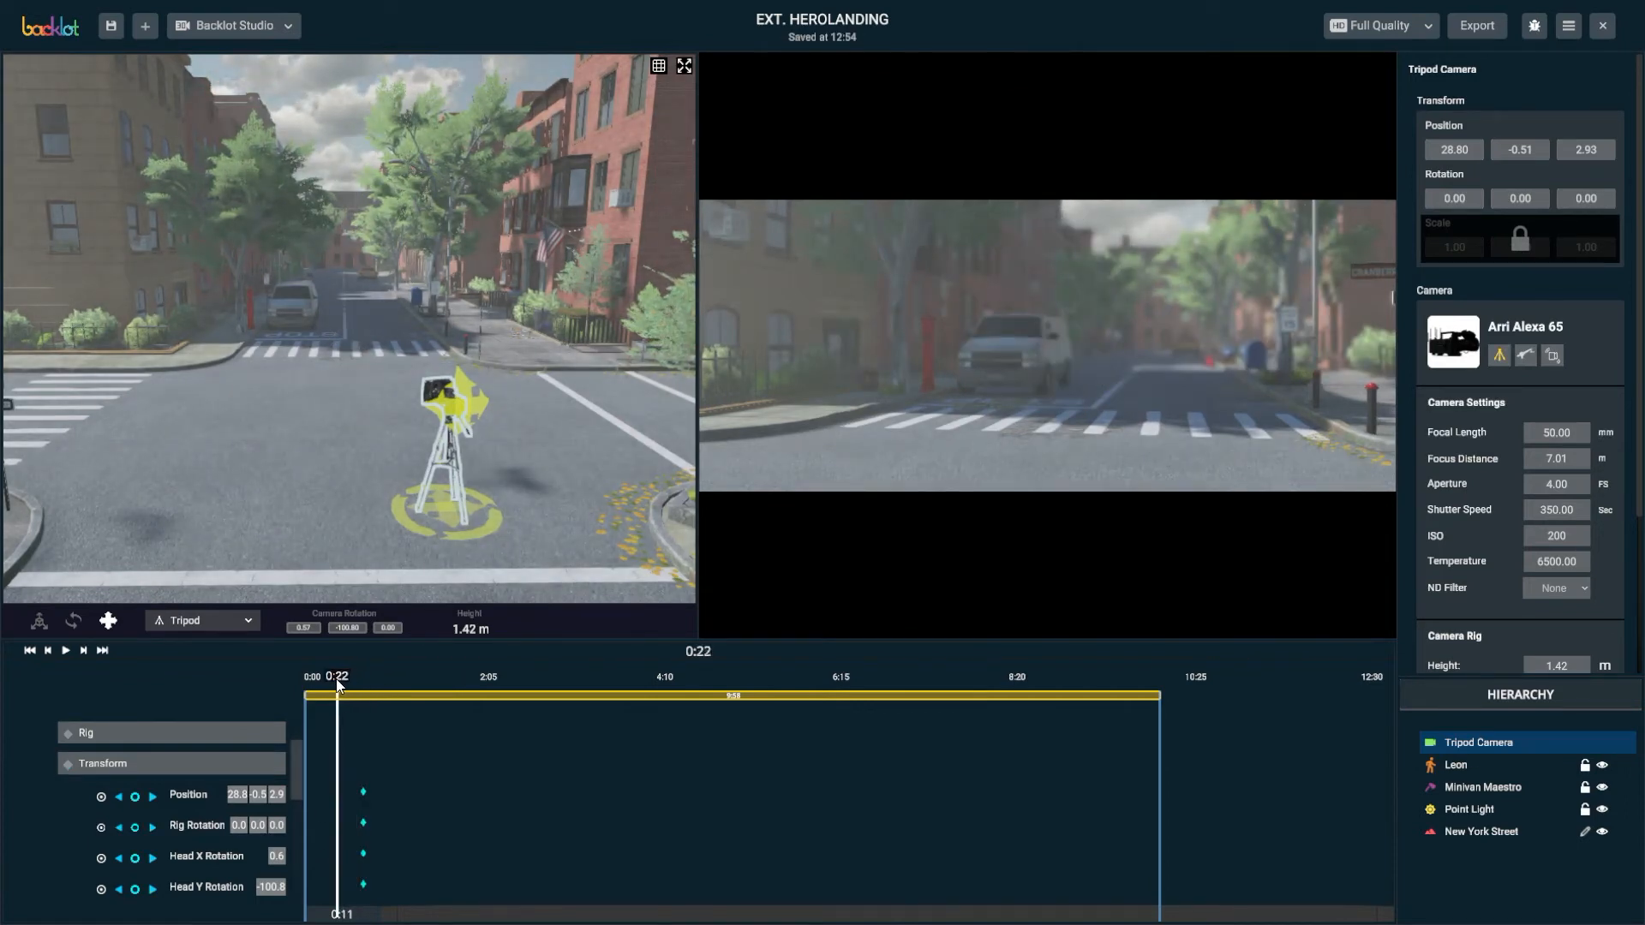
{"action": "left_click_drag", "start_coordinate": [466, 397], "coordinate": [466, 334]}
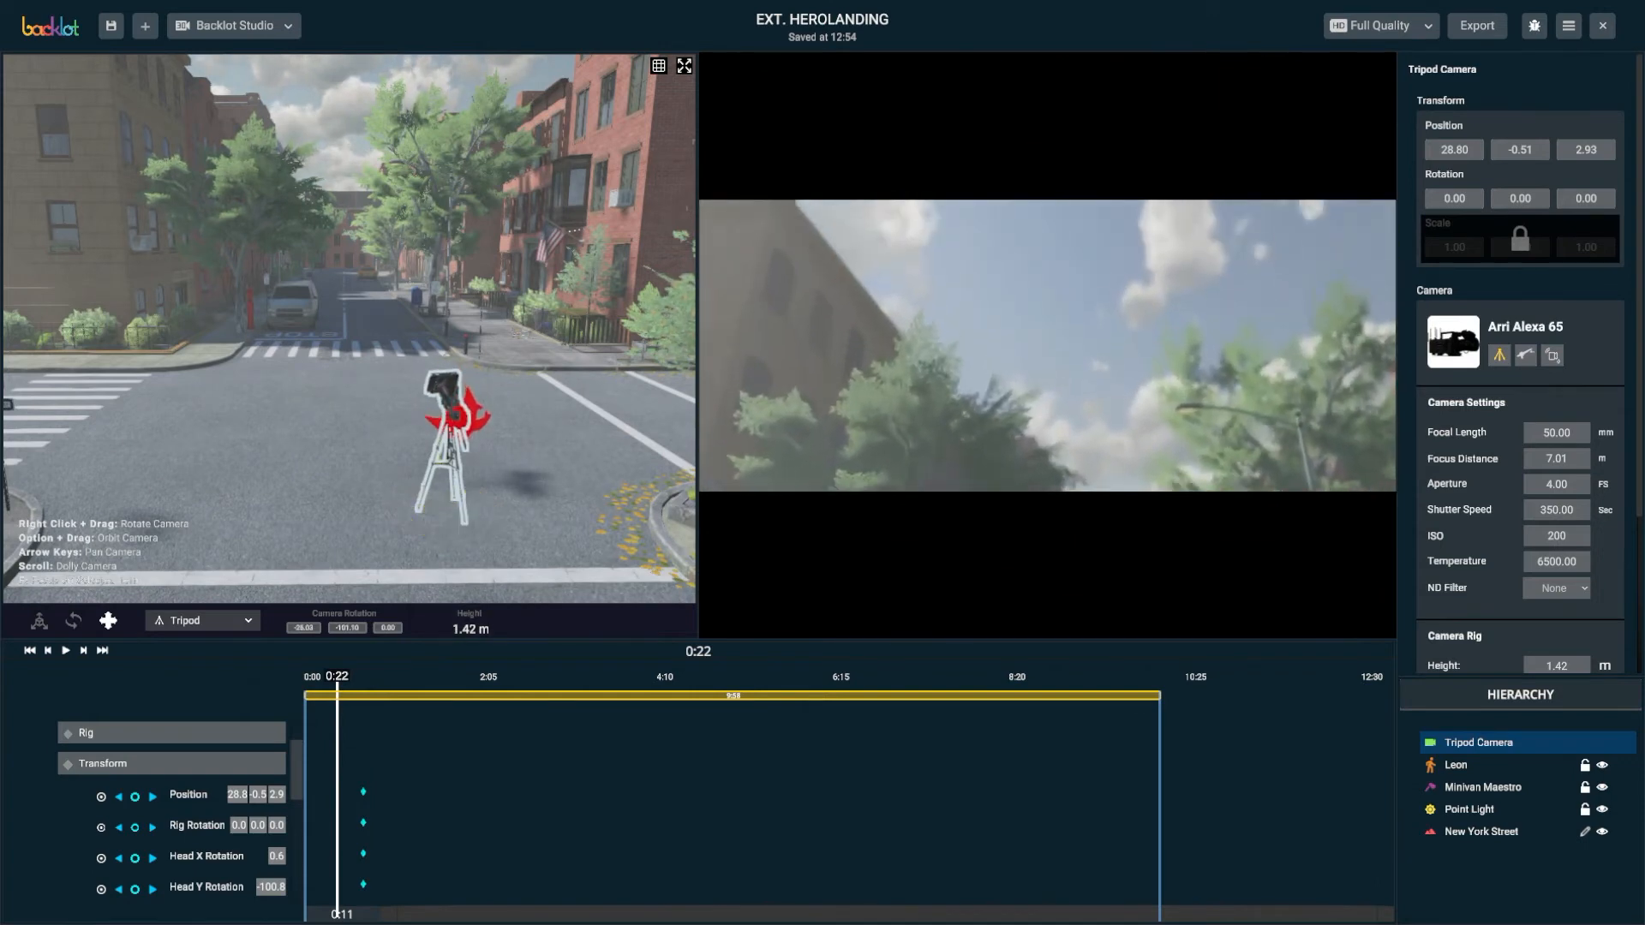
{"action": "left_click_drag", "start_coordinate": [460, 568], "coordinate": [449, 686]}
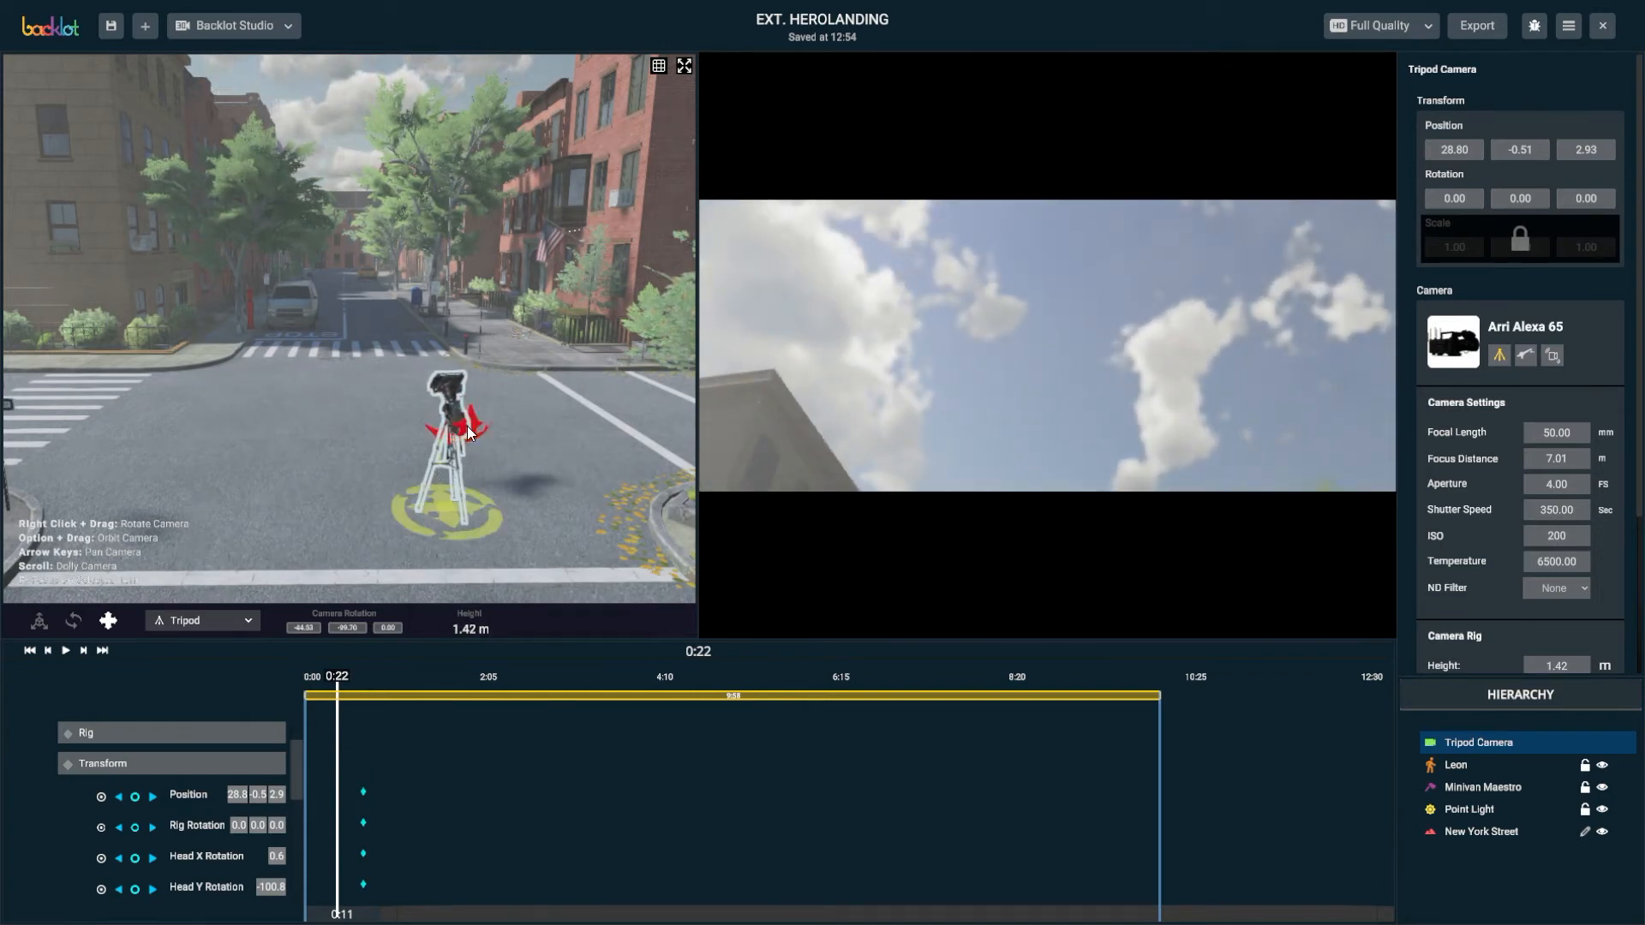
{"action": "left_click_drag", "start_coordinate": [467, 433], "coordinate": [468, 502]}
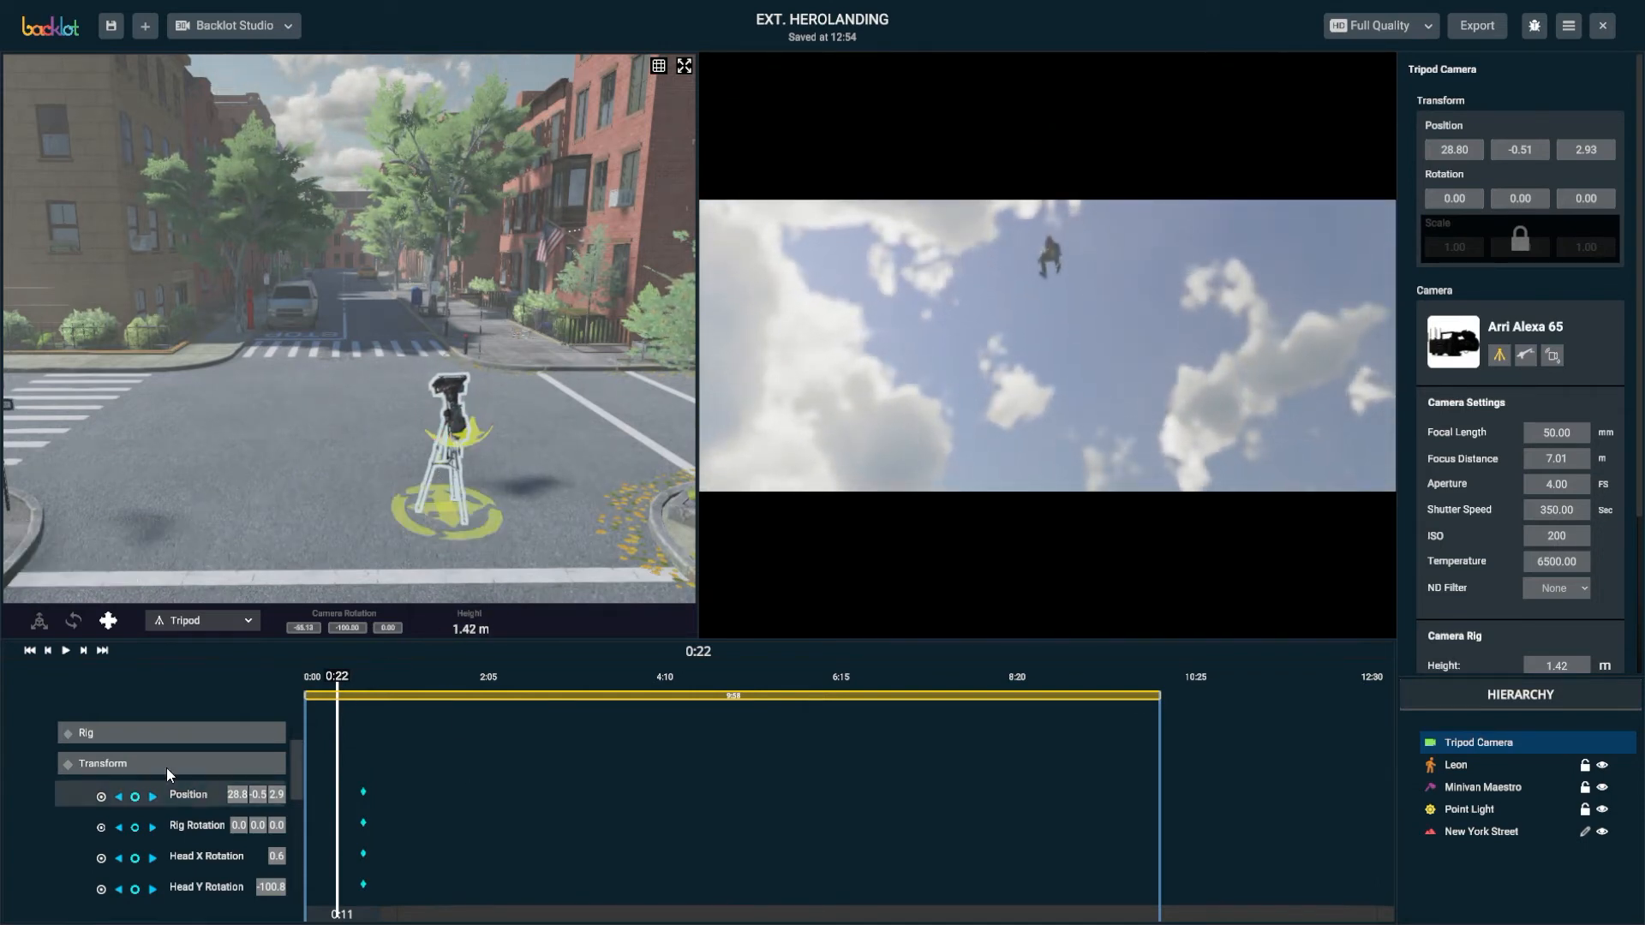
{"action": "left_click", "coordinate": [68, 763]}
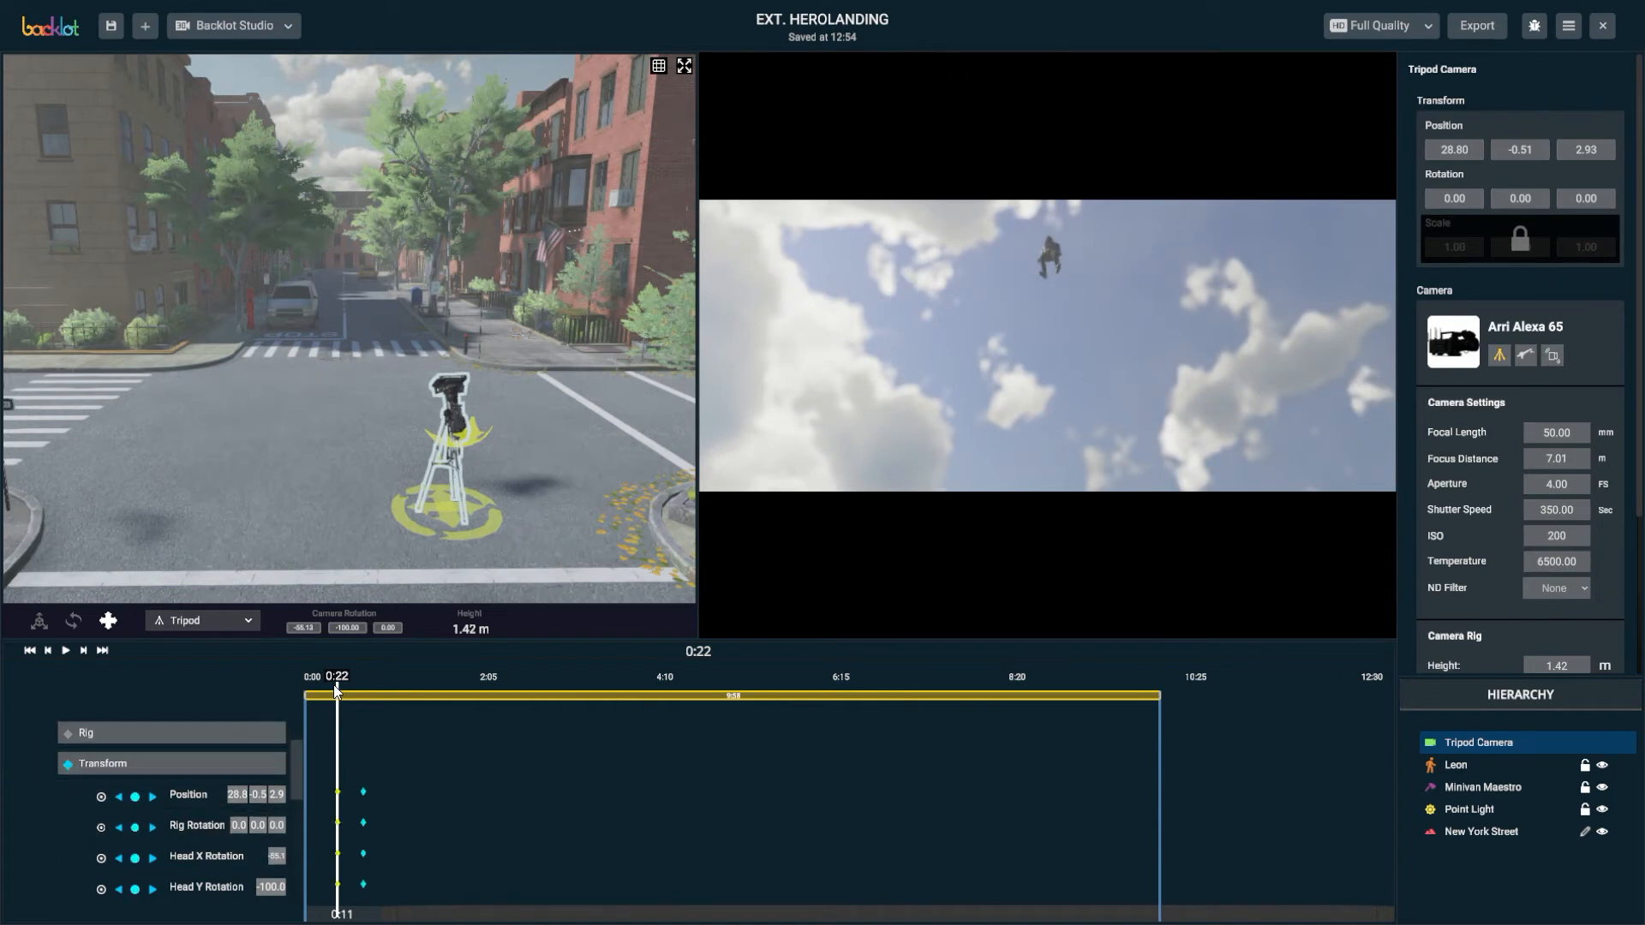
Play back the Tripod Camera's tilt from the start of the timeline
{"action": "left_click_drag", "start_coordinate": [335, 687], "coordinate": [265, 679]}
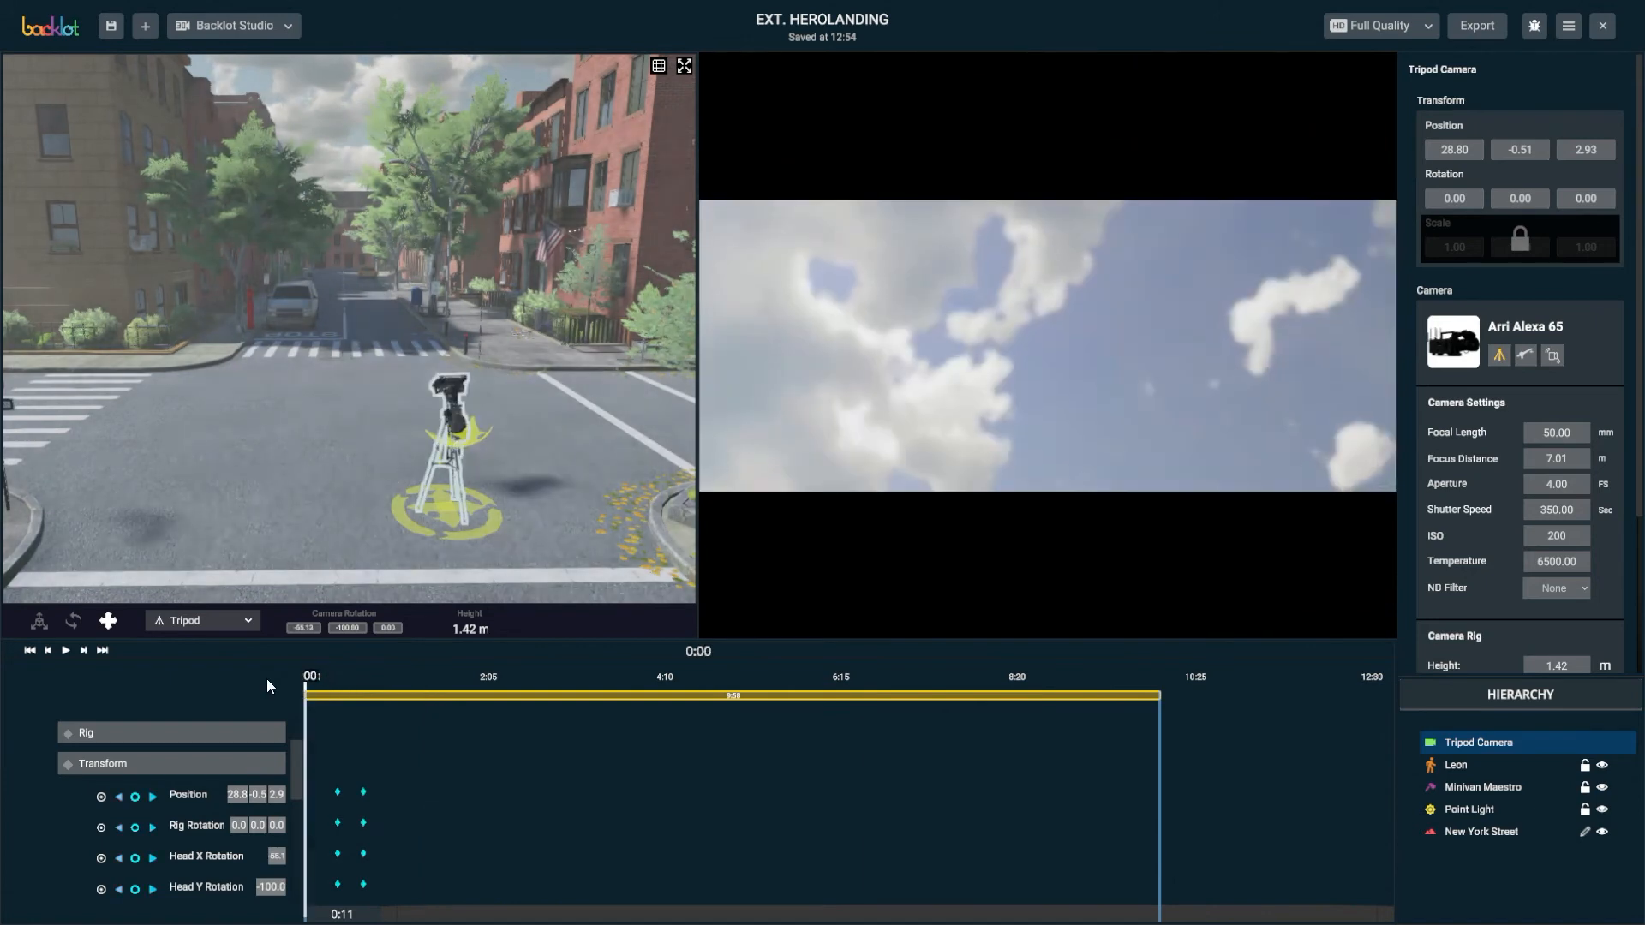
{"action": "key", "text": "space"}
{"action": "key", "text": "space"}
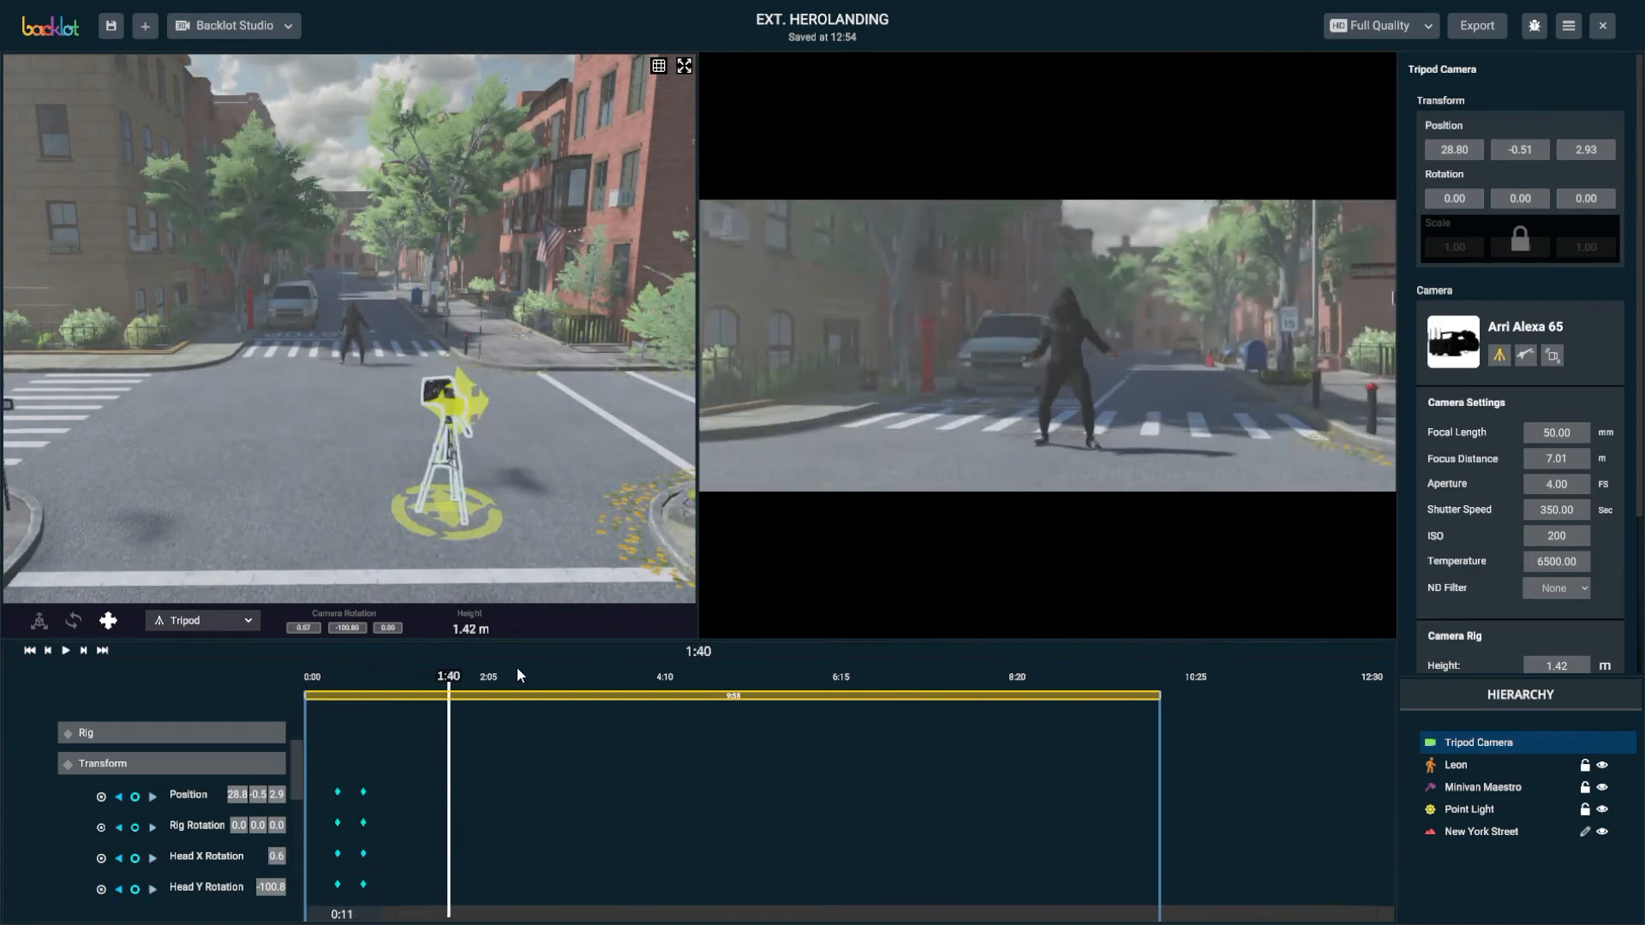
At 2:41, move the Tripod Camera base to about X 28.69, Z 2.53 with Y rotation 5.90 and key its transform
{"action": "left_click_drag", "start_coordinate": [446, 677], "coordinate": [536, 677]}
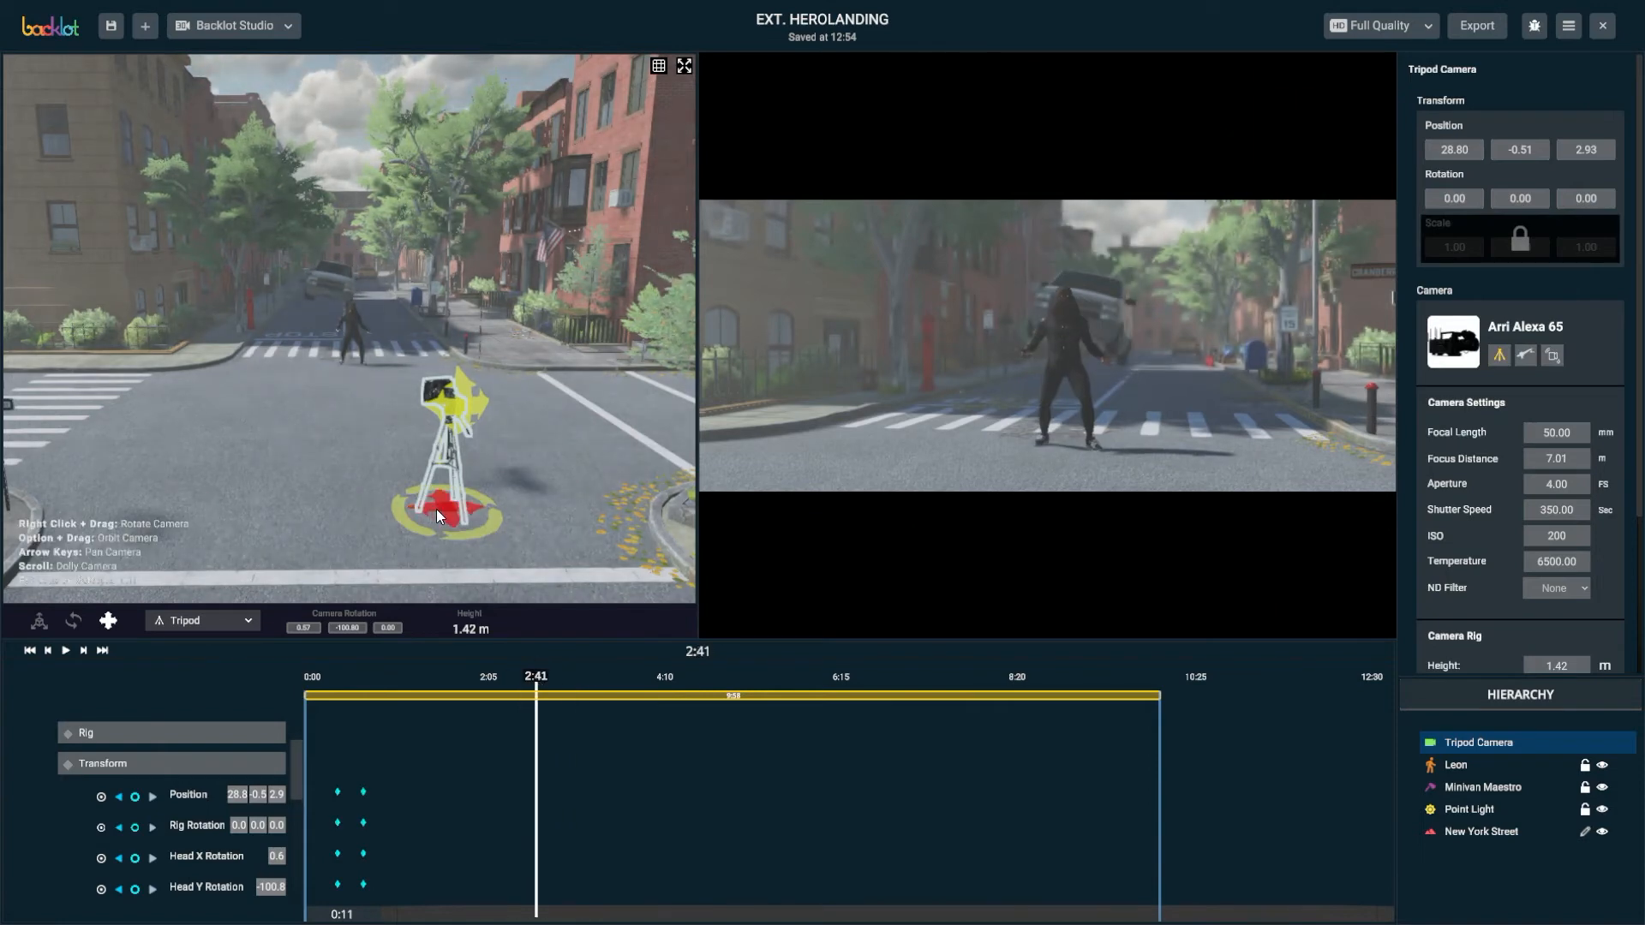
{"action": "left_click_drag", "start_coordinate": [442, 509], "coordinate": [415, 541]}
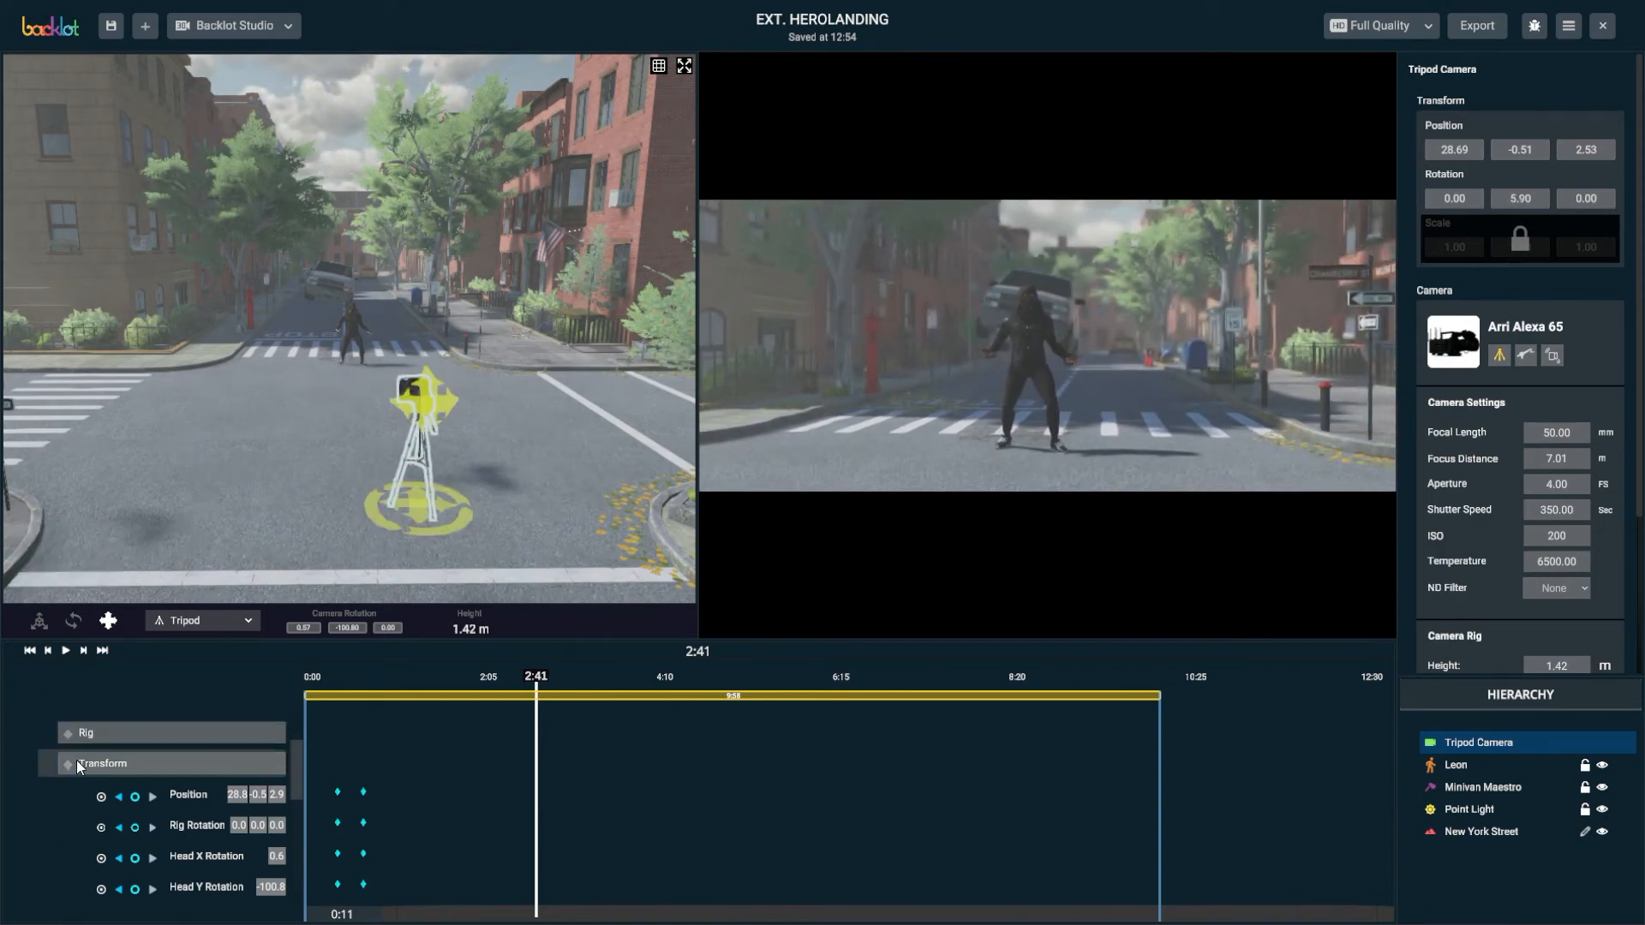
{"action": "left_click", "coordinate": [69, 762]}
Select all the Tripod Camera's transform keyframes at 2:41 and shift them to about 3:03
{"action": "left_click_drag", "start_coordinate": [348, 682], "coordinate": [552, 867]}
{"action": "scroll", "coordinate": [504, 814], "scroll_direction": "down", "scroll_amount": 2}
{"action": "left_click", "coordinate": [536, 859]}
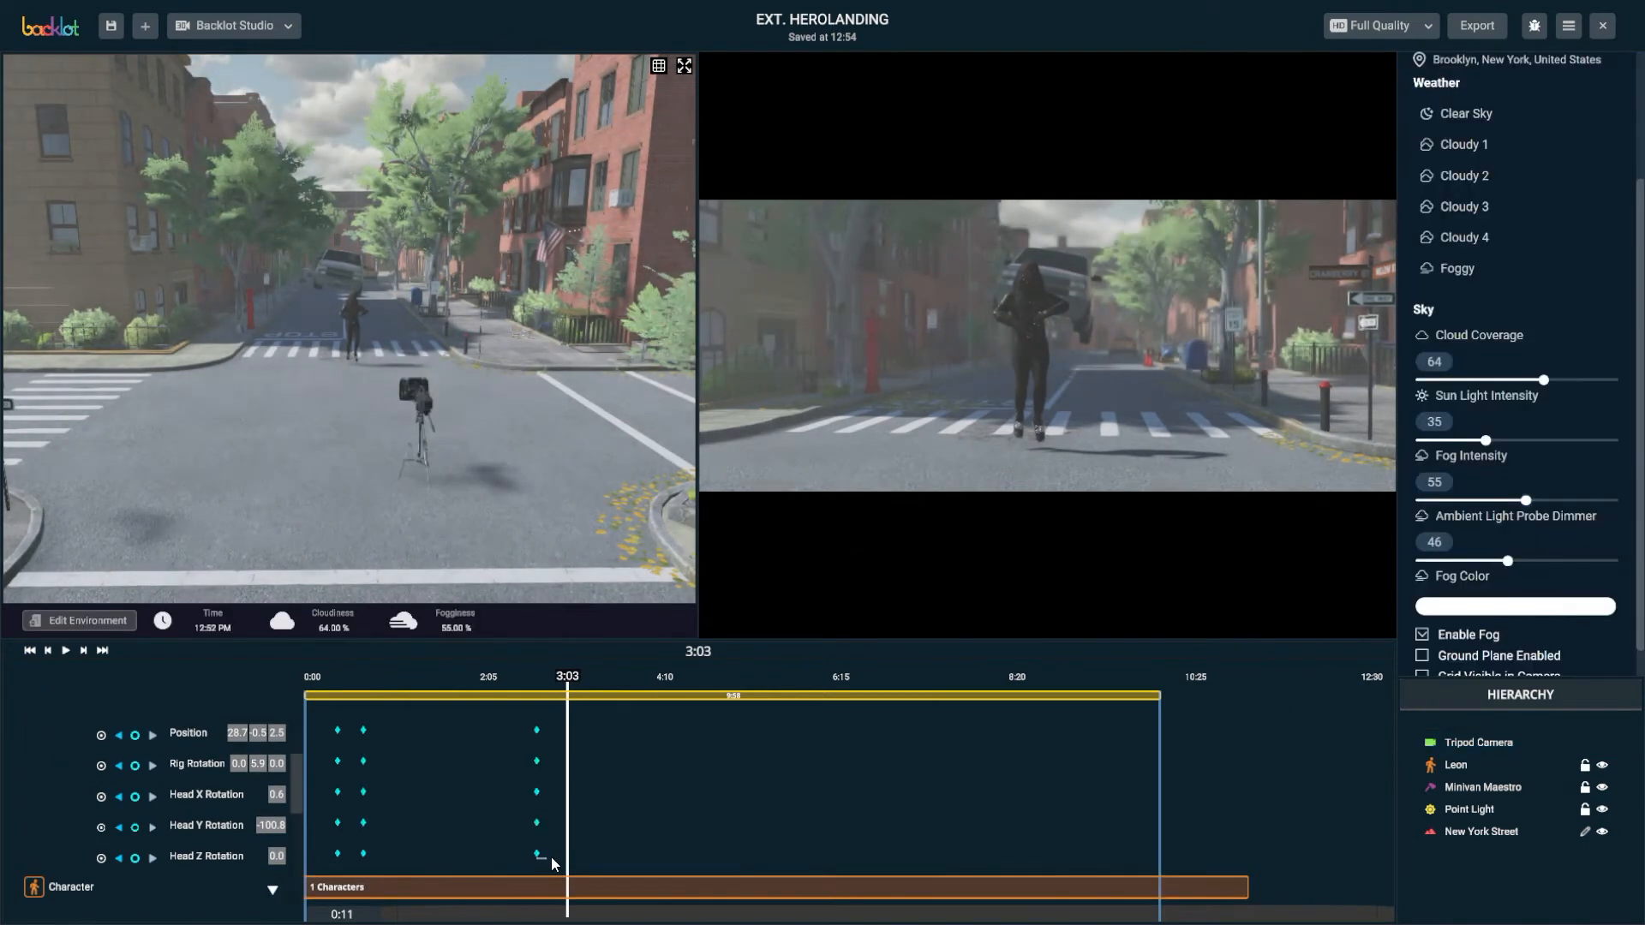
{"action": "left_click_drag", "start_coordinate": [505, 728], "coordinate": [600, 867]}
{"action": "left_click_drag", "start_coordinate": [539, 734], "coordinate": [567, 734]}
At 4:15, aim the camera head at Leon and the airborne minivan, about X -3.0, Y -97.1, and key the transform
{"action": "left_click_drag", "start_coordinate": [526, 672], "coordinate": [658, 716]}
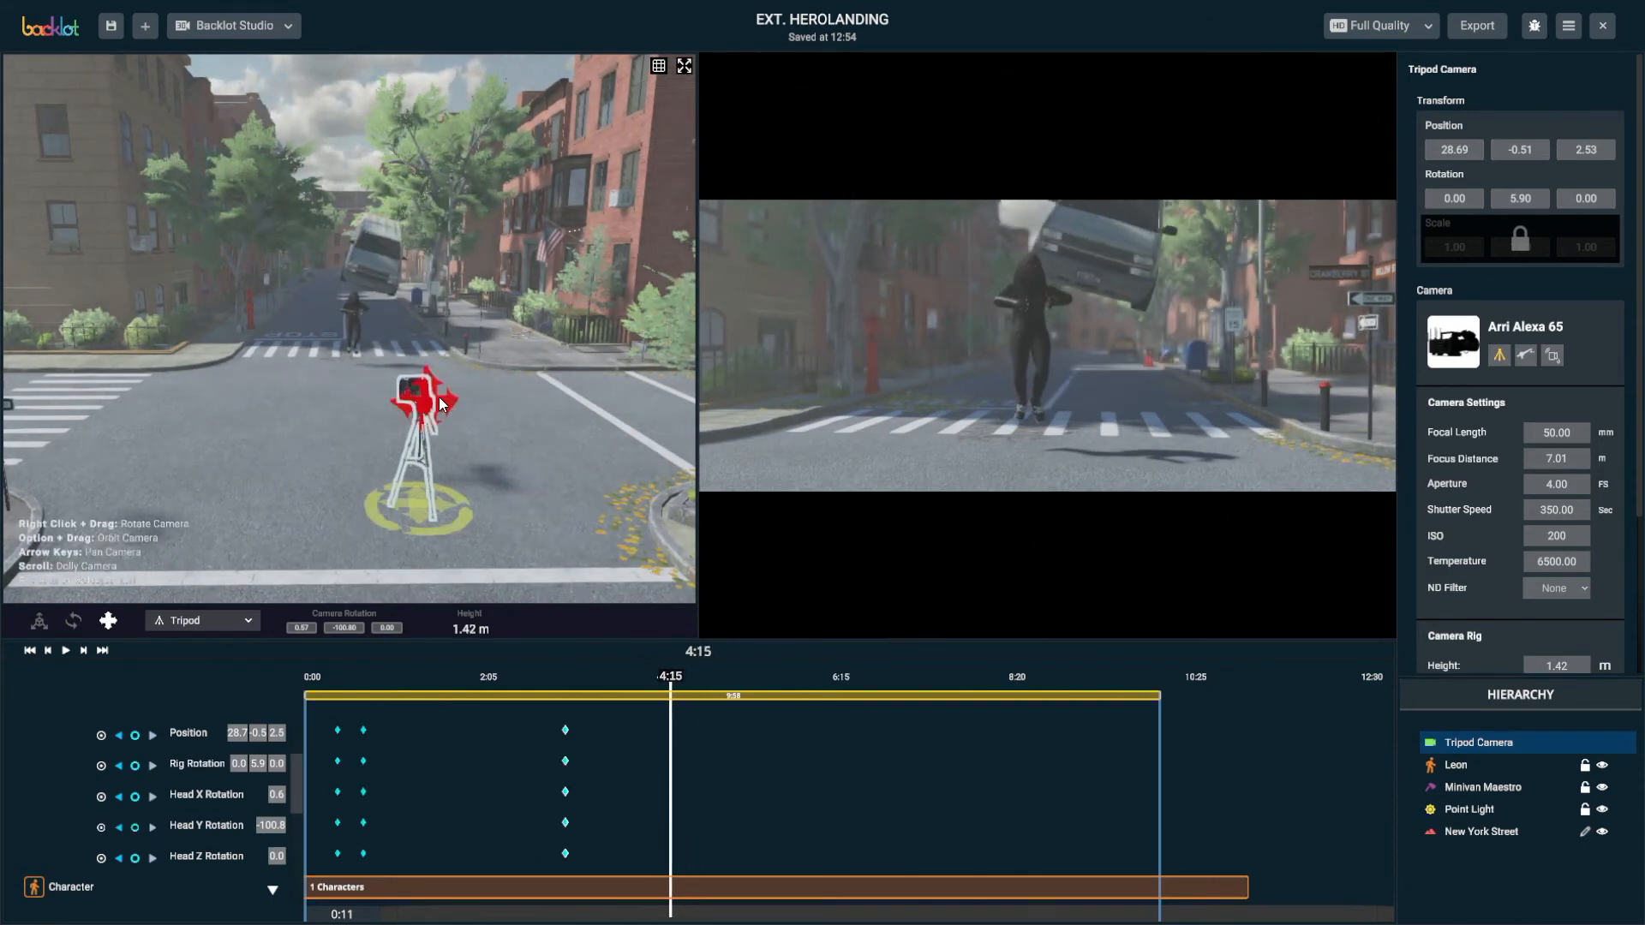
{"action": "left_click_drag", "start_coordinate": [438, 398], "coordinate": [466, 364]}
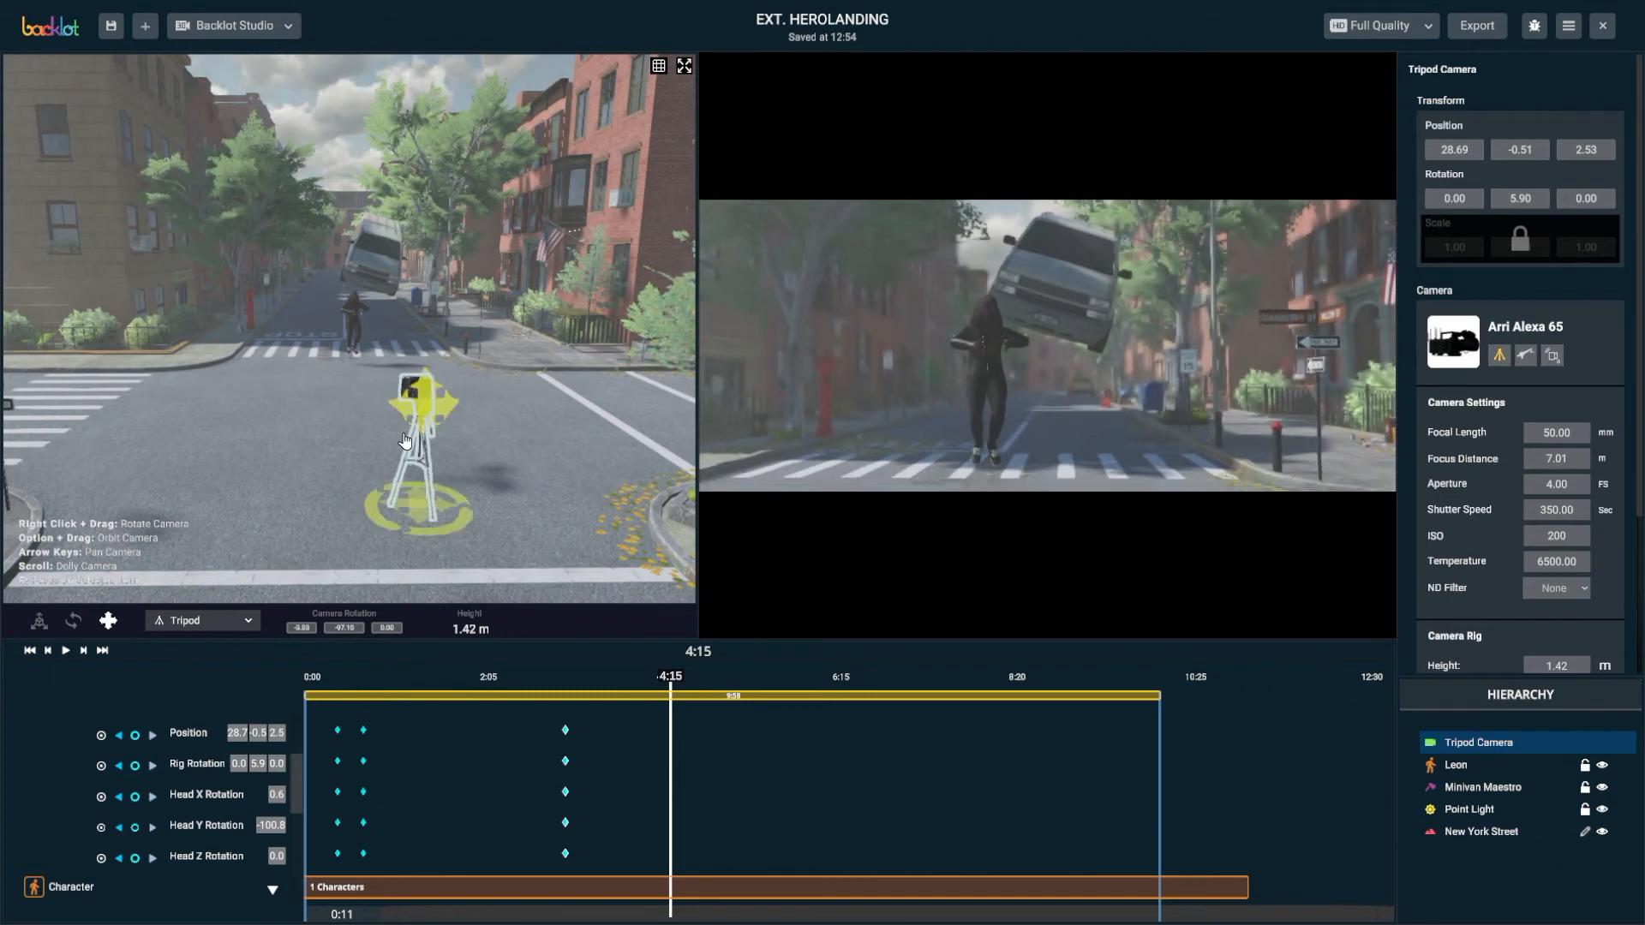
{"action": "scroll", "coordinate": [105, 747], "scroll_direction": "up", "scroll_amount": 1}
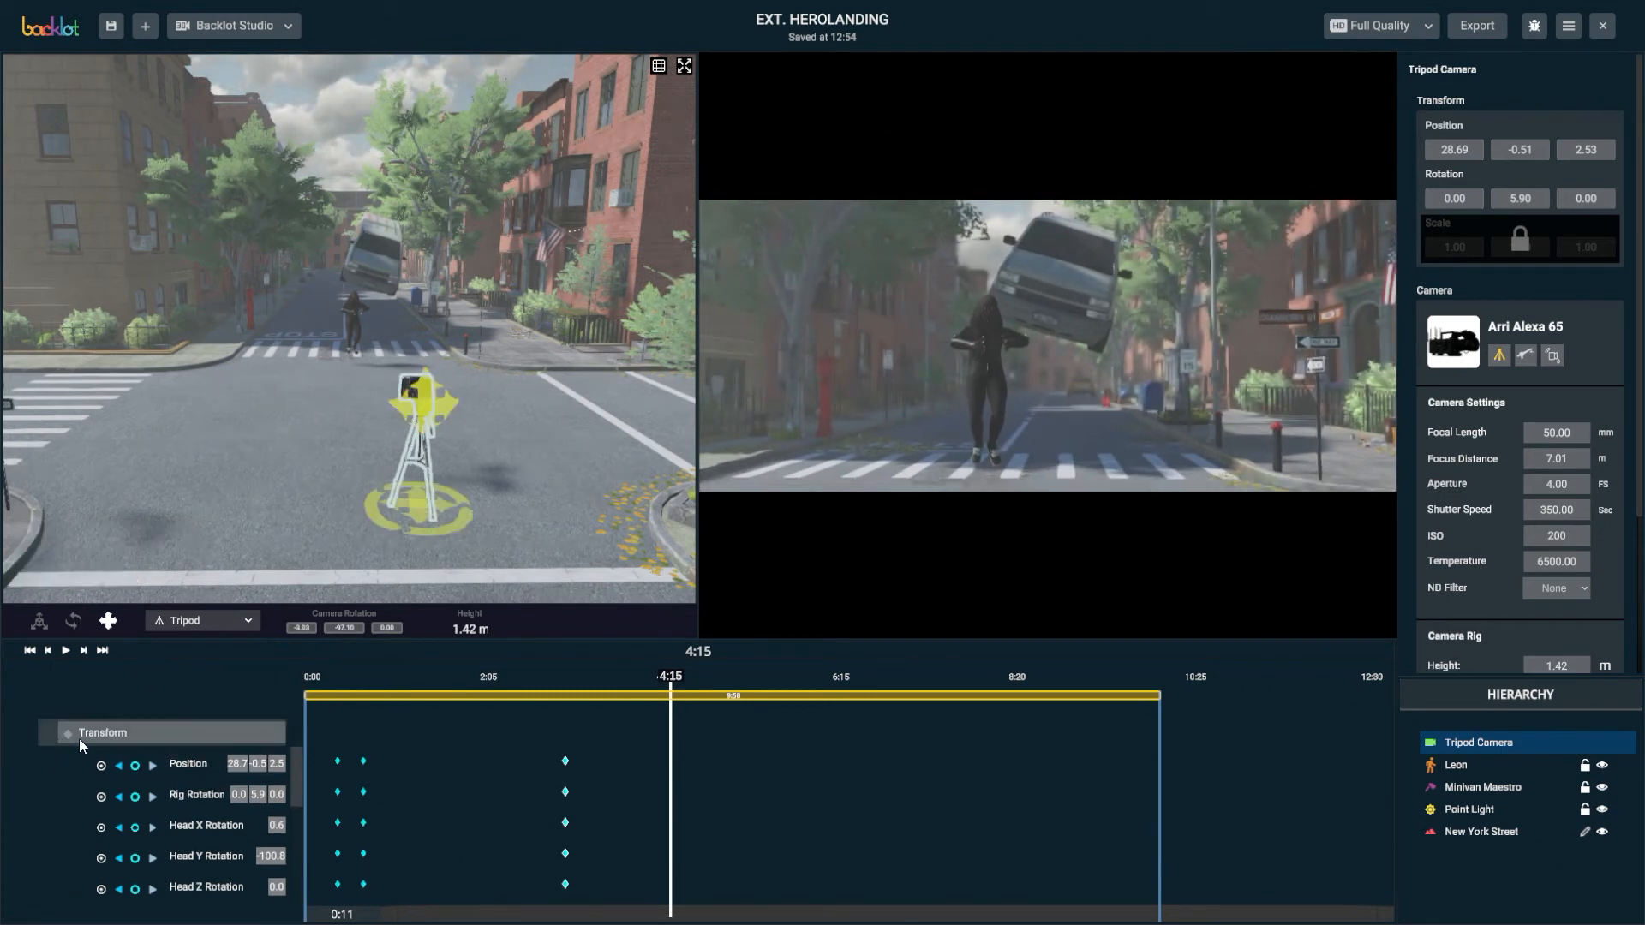
{"action": "left_click", "coordinate": [72, 731]}
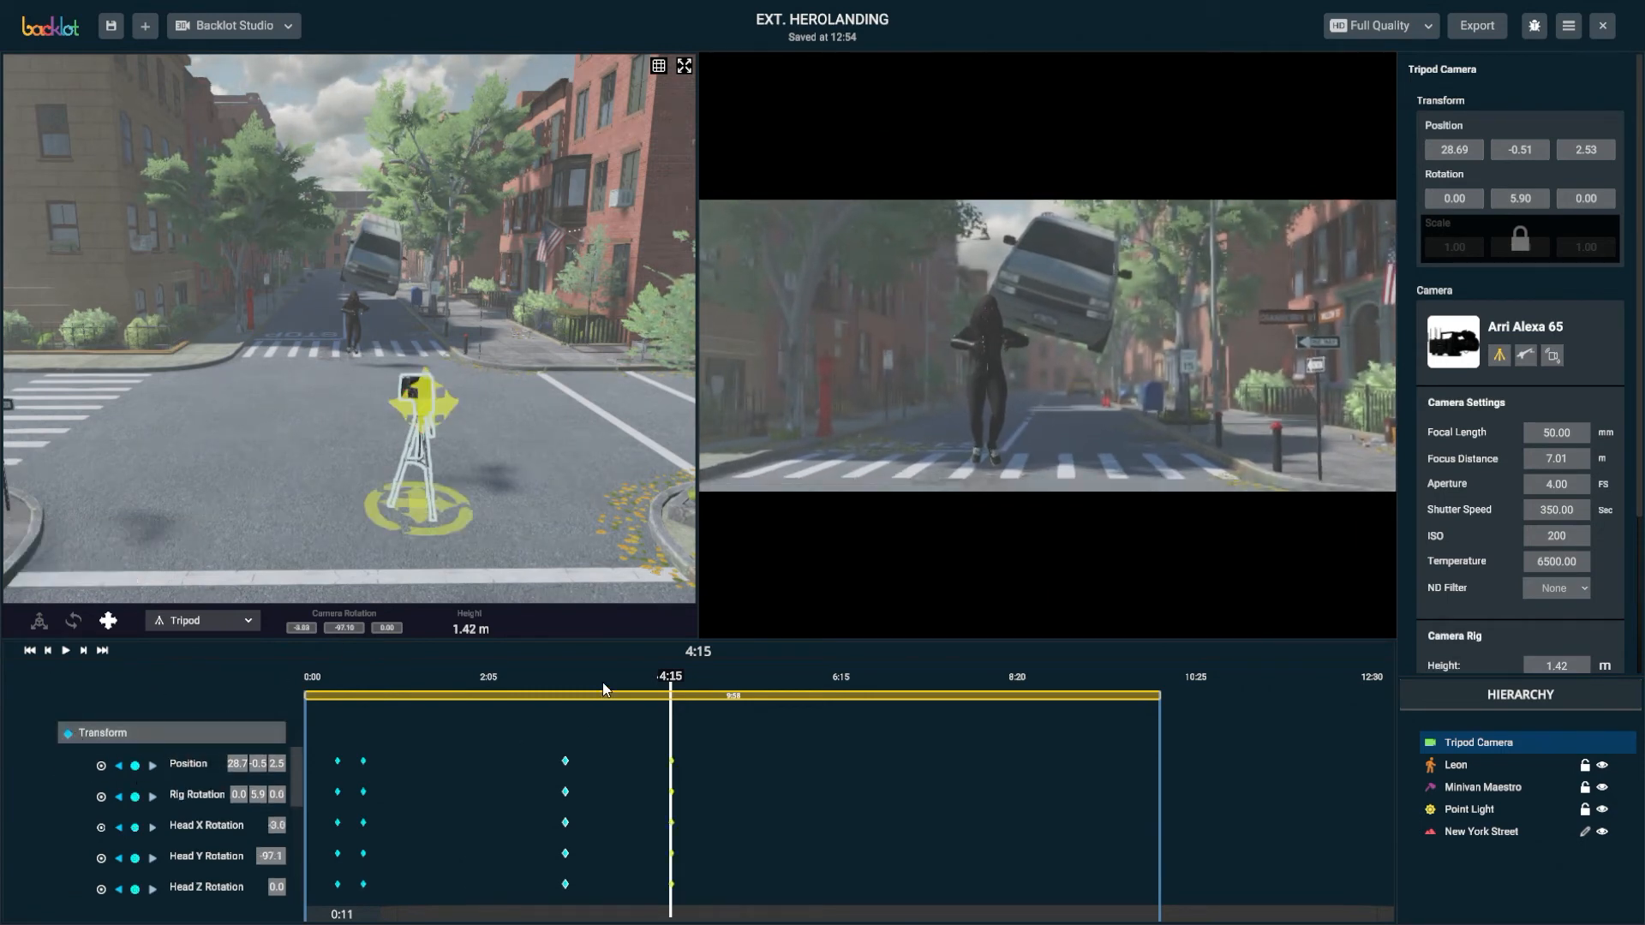
At 4:31, move the Tripod Camera base to about X 28.63, Z 2.26, aim its head about X -0.6, Y -98.6, and key the transform
{"action": "left_click_drag", "start_coordinate": [572, 673], "coordinate": [694, 675]}
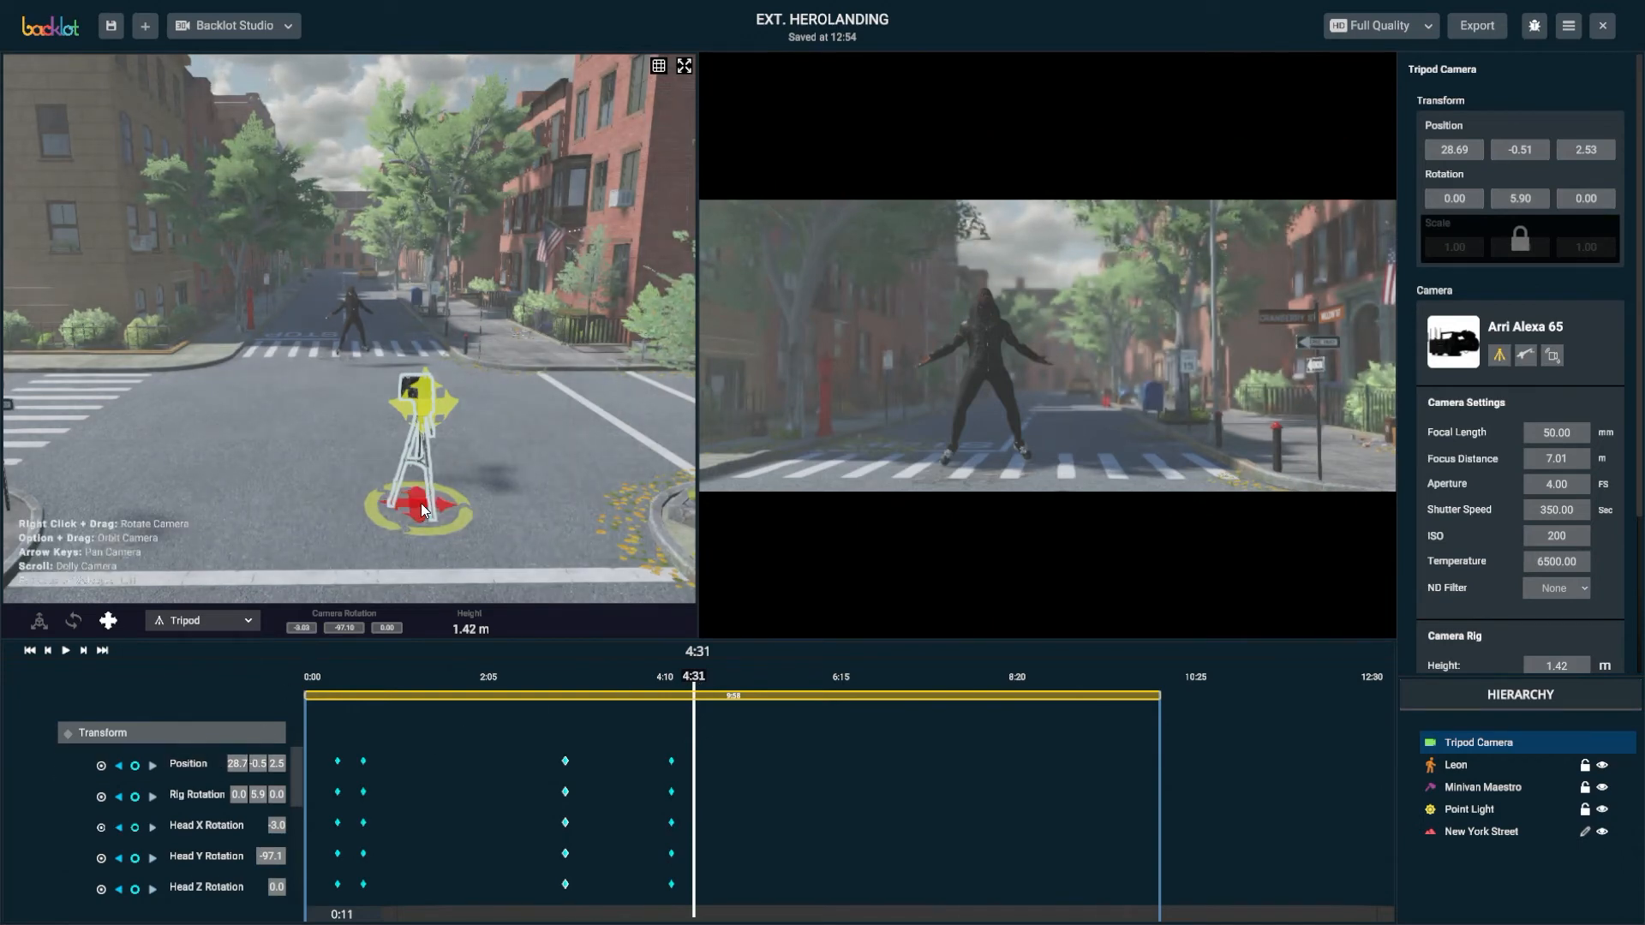
{"action": "left_click_drag", "start_coordinate": [441, 406], "coordinate": [445, 379]}
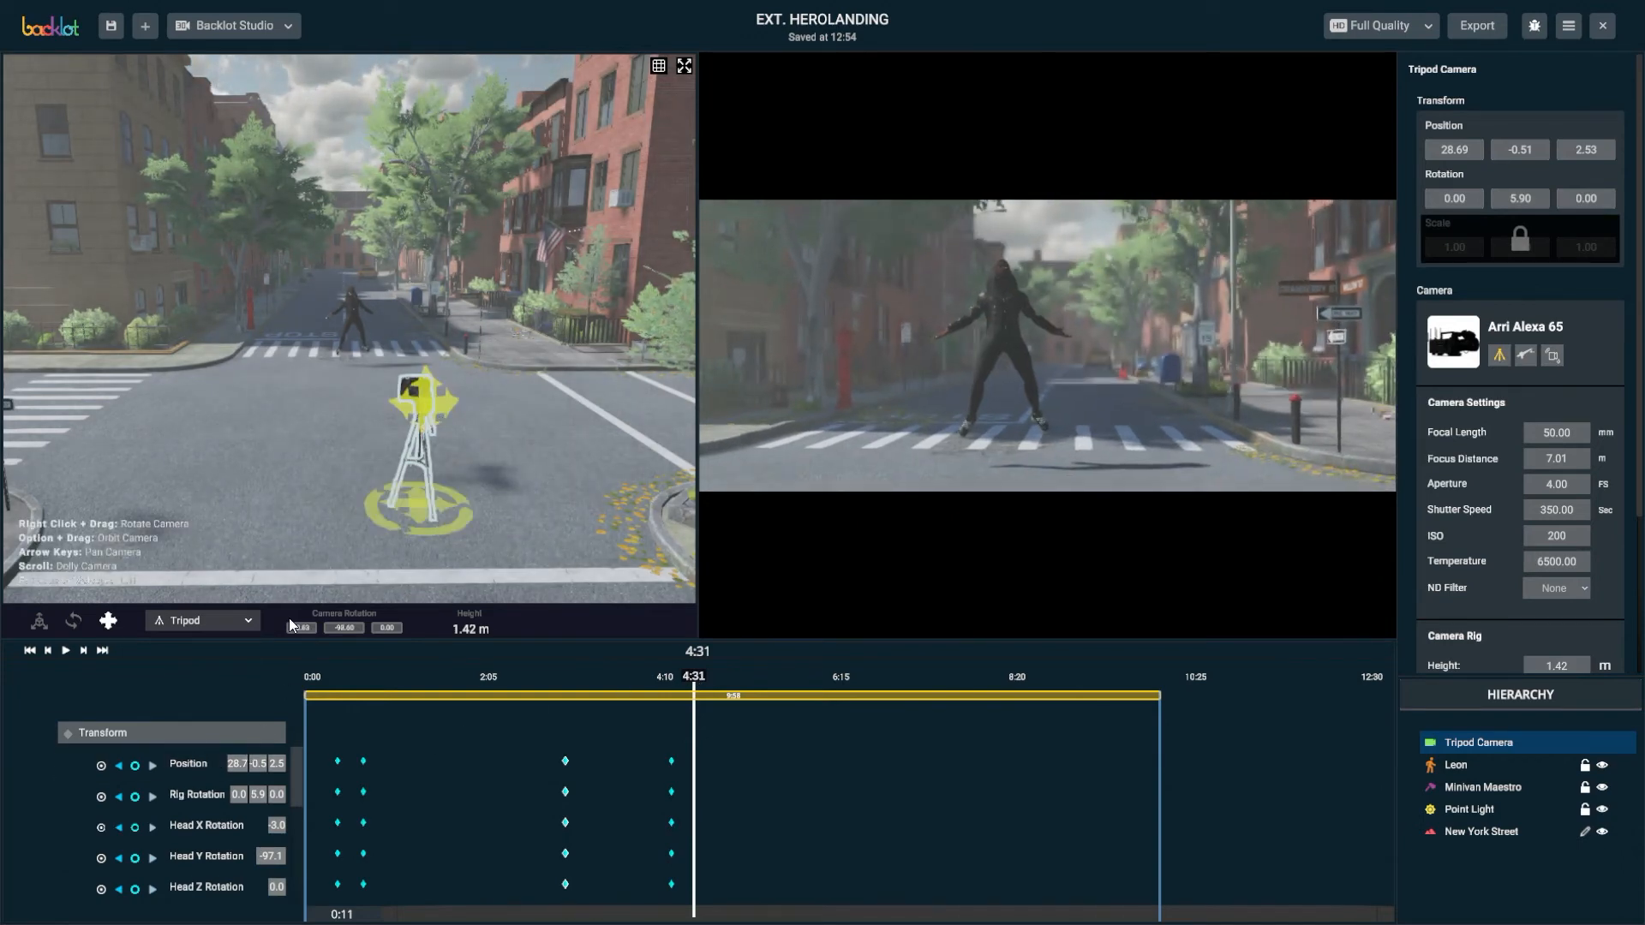
{"action": "left_click_drag", "start_coordinate": [400, 519], "coordinate": [380, 519]}
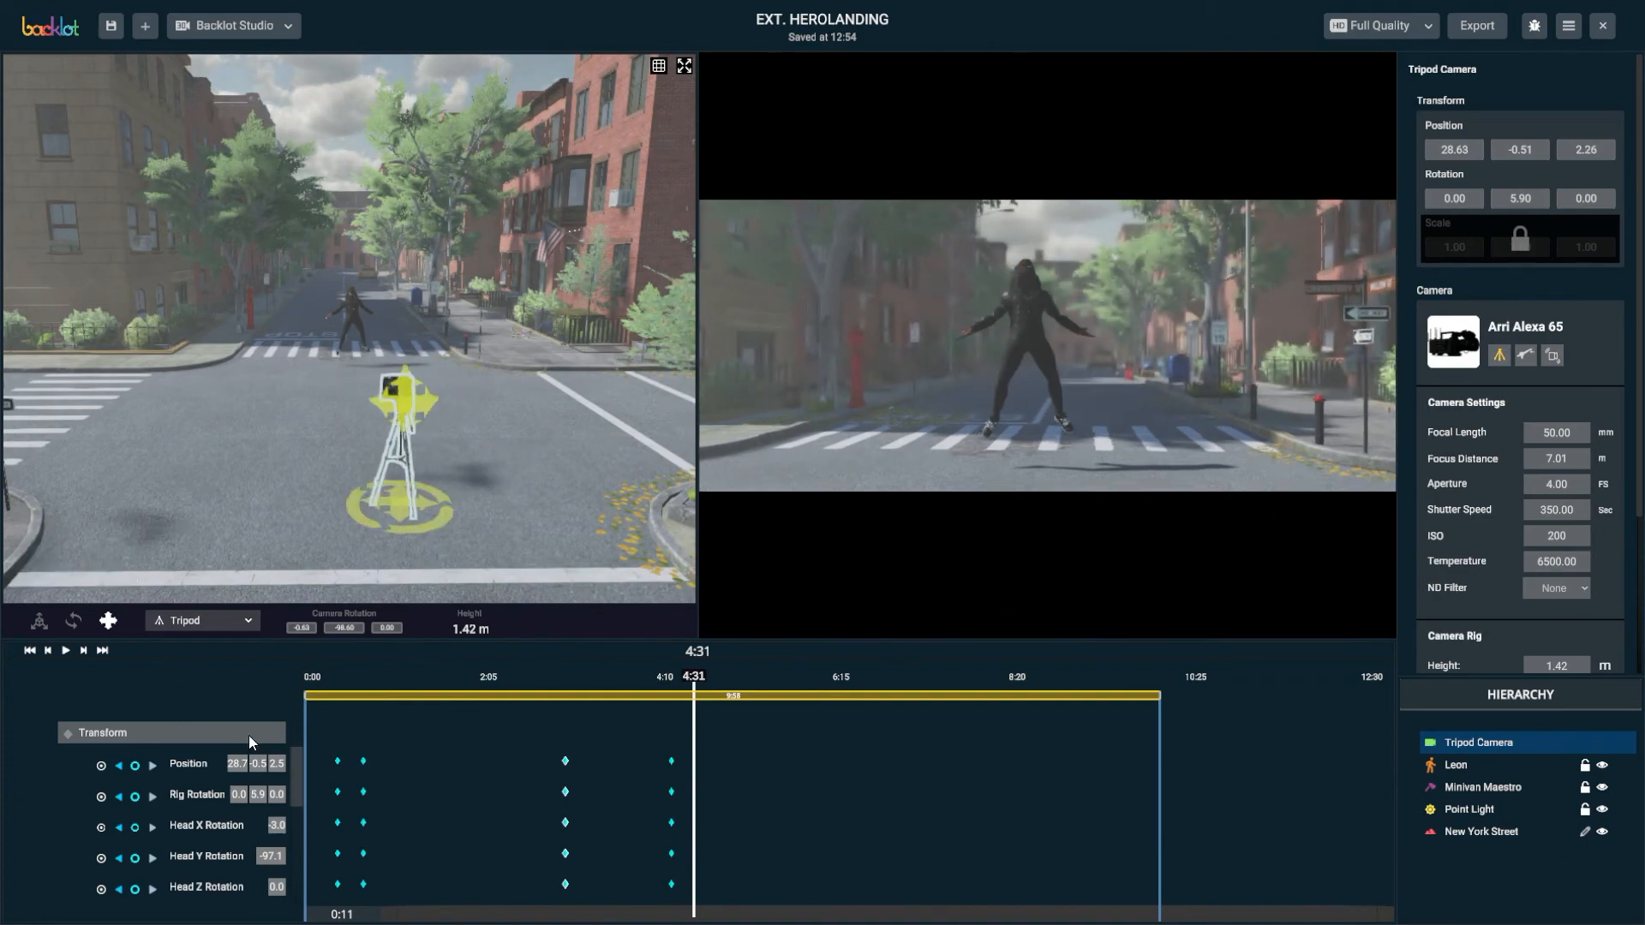
{"action": "left_click", "coordinate": [67, 732]}
At 5:15, move the Tripod Camera to about X 27.97, Z 2.31, aim its head about X 2.0, Y -97.6, and key the transform
{"action": "left_click_drag", "start_coordinate": [610, 677], "coordinate": [755, 679]}
{"action": "key", "text": "space"}
{"action": "key", "text": "space"}
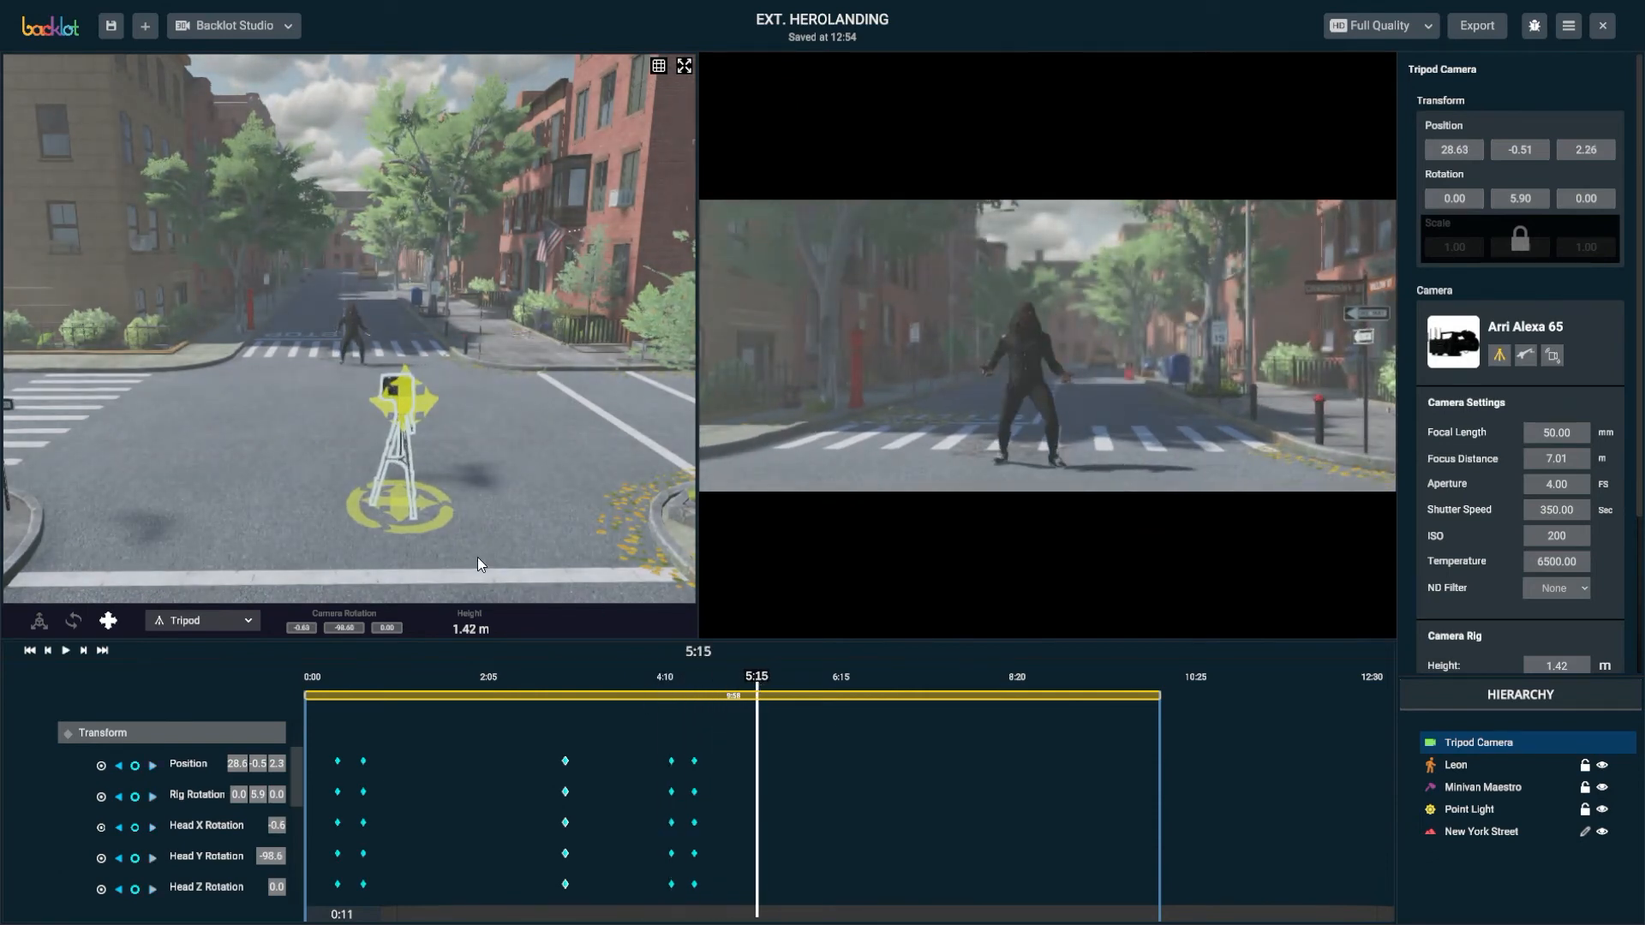
{"action": "left_click_drag", "start_coordinate": [391, 410], "coordinate": [395, 503]}
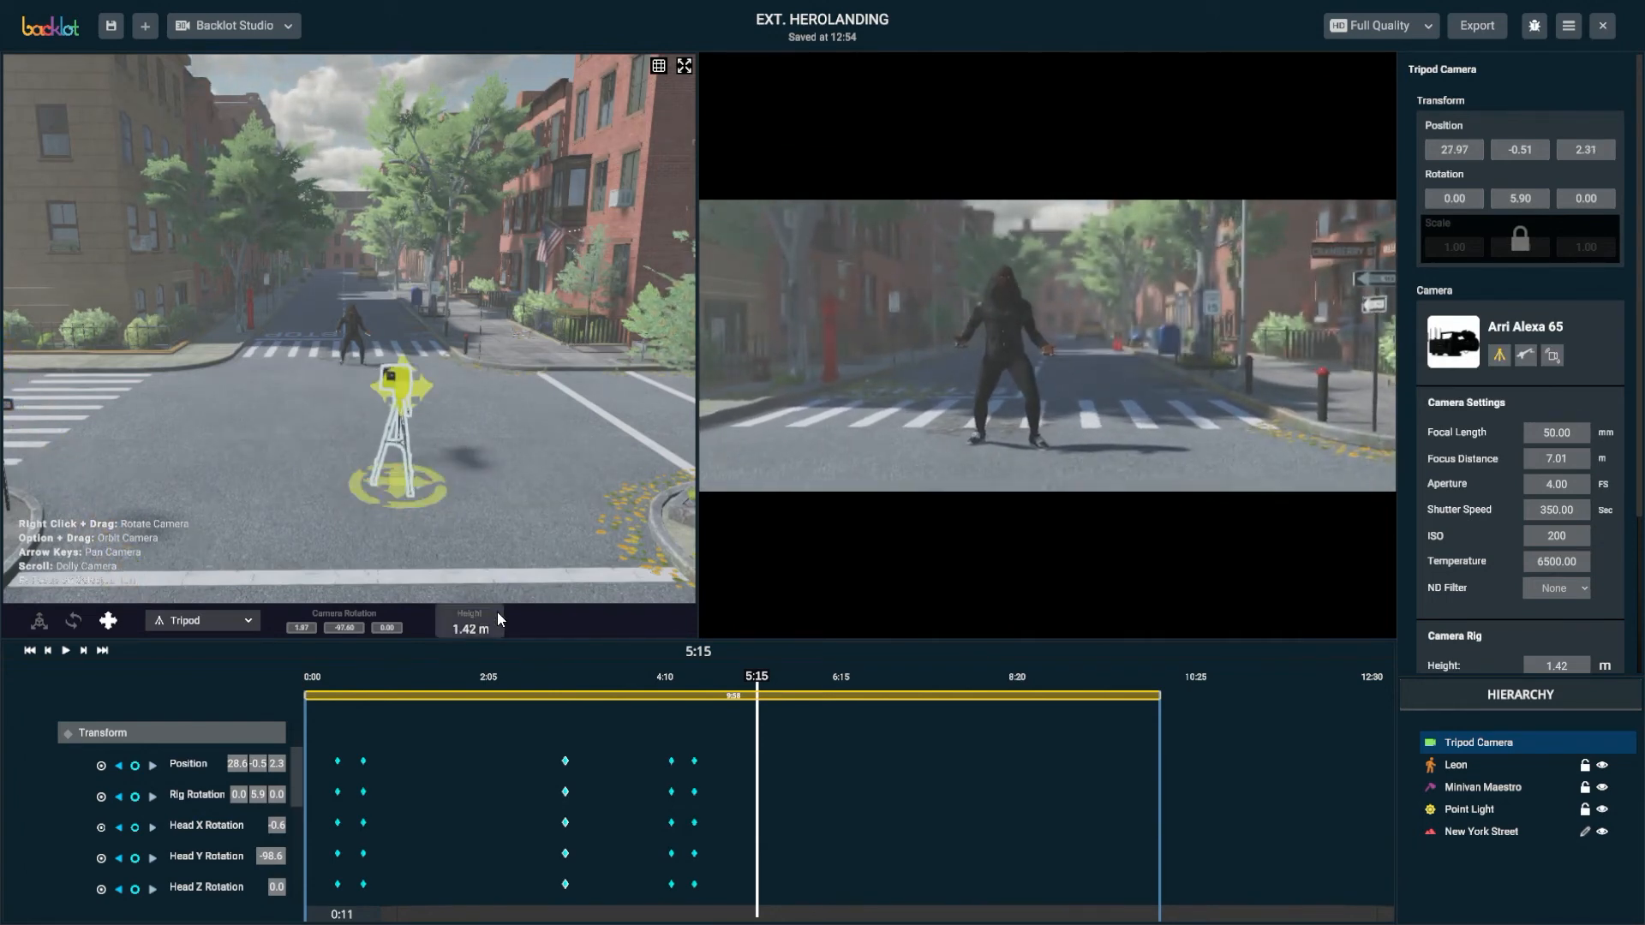
{"action": "left_click", "coordinate": [69, 734]}
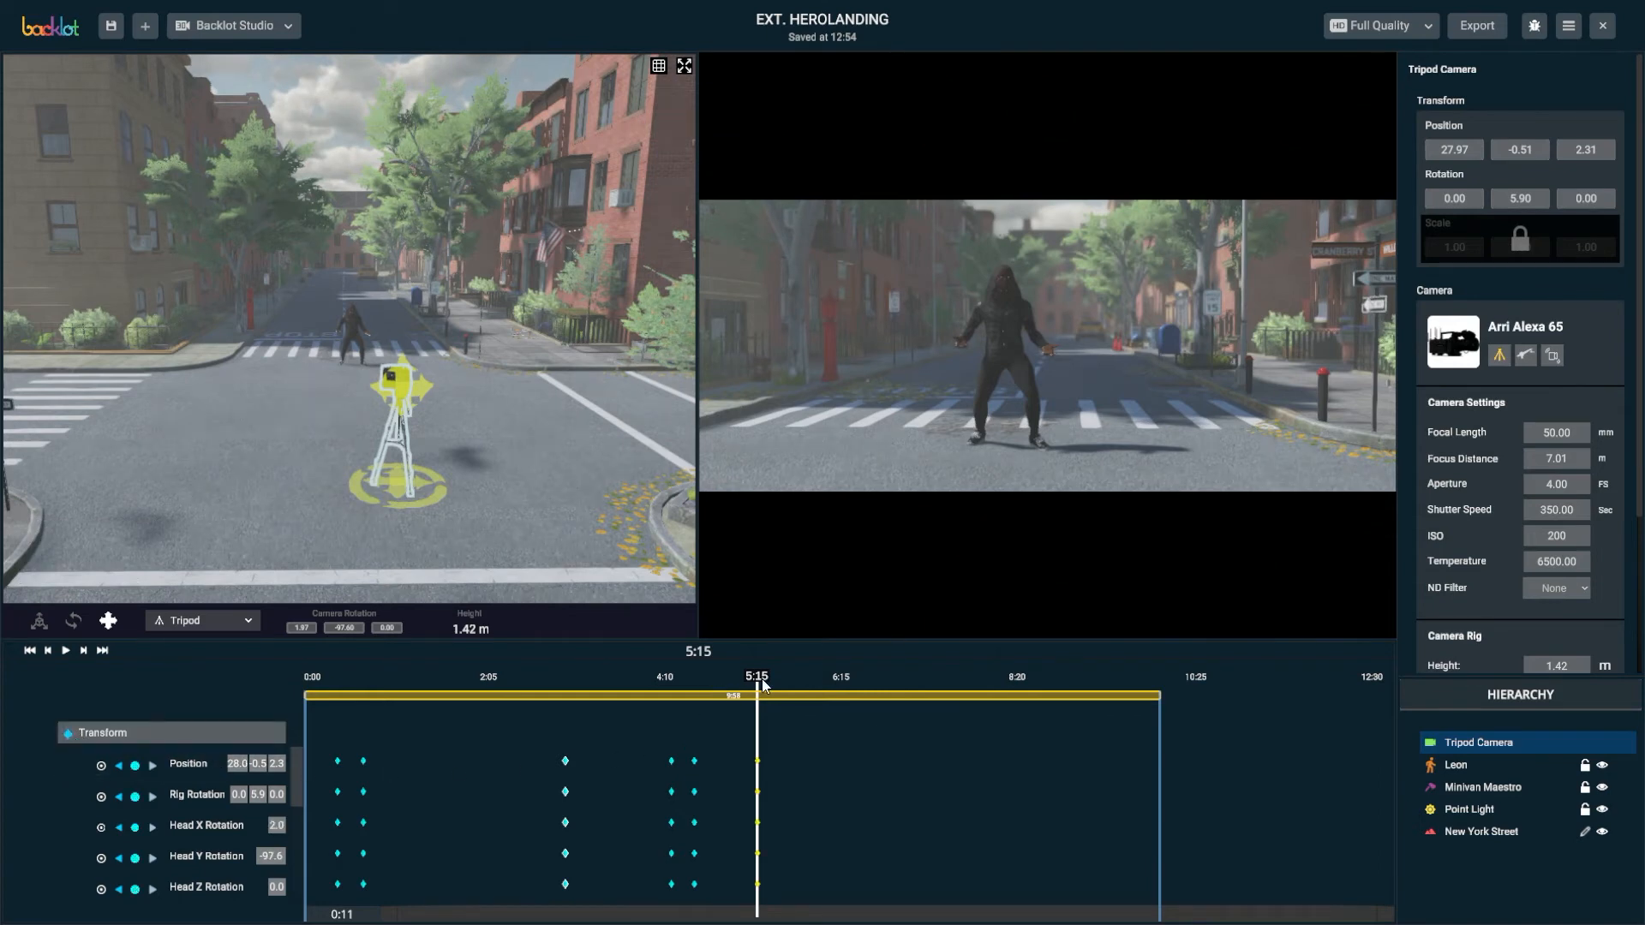
At 8:18, move the Tripod Camera base to about Z 2.70 with Y rotation -0.30 and key the transform
{"action": "left_click_drag", "start_coordinate": [759, 680], "coordinate": [1017, 697]}
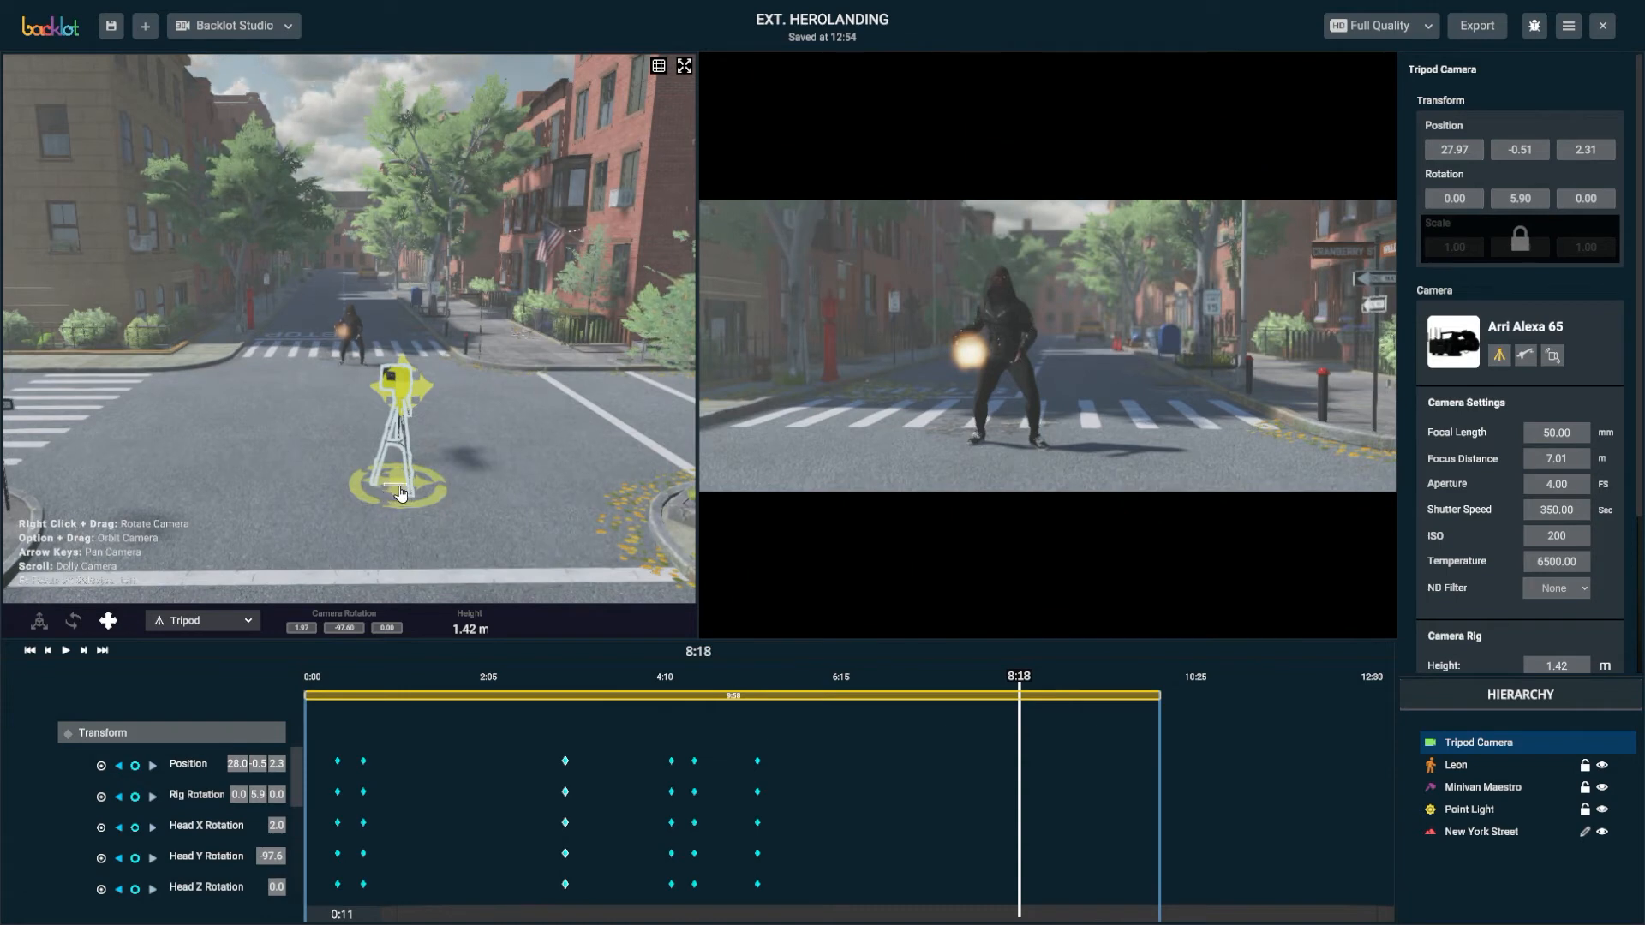
{"action": "mouse_move", "coordinate": [393, 480]}
{"action": "left_mouse_down"}
{"action": "mouse_move", "coordinate": [417, 479]}
{"action": "mouse_move", "coordinate": [396, 499]}
{"action": "mouse_move", "coordinate": [415, 504]}
{"action": "left_mouse_up"}
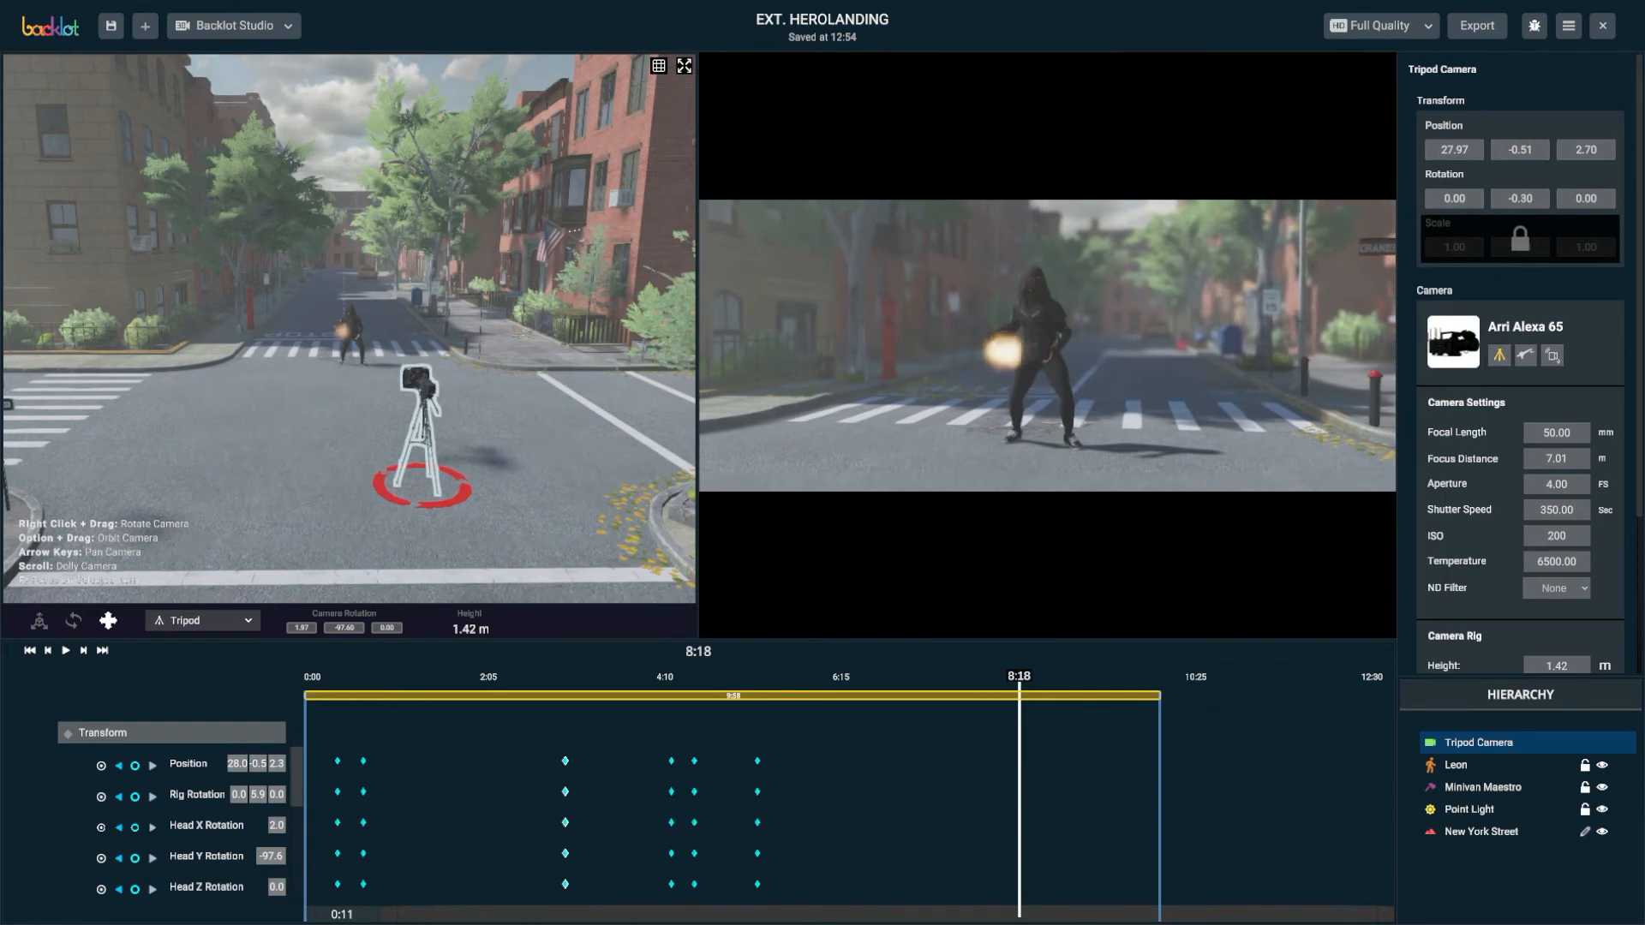
{"action": "left_click", "coordinate": [70, 734]}
Play back the last part of the Tripod Camera's move through to the end of the sequence
{"action": "left_click_drag", "start_coordinate": [722, 696], "coordinate": [1019, 727]}
{"action": "mouse_move", "coordinate": [1148, 154]}
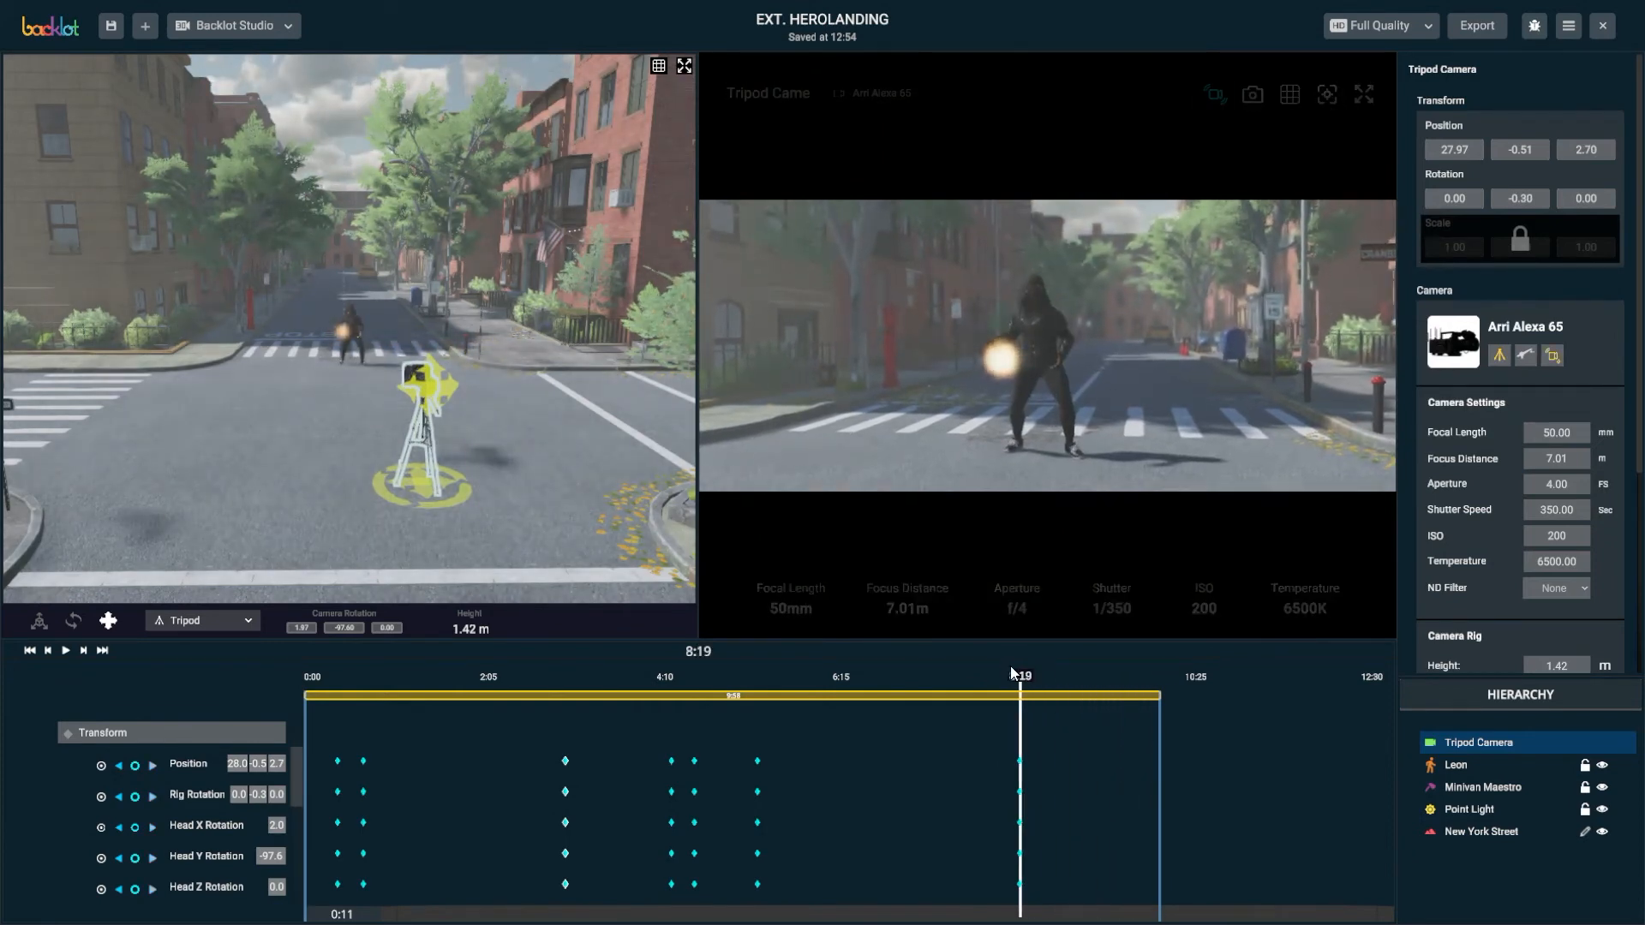
{"action": "left_click", "coordinate": [848, 669]}
{"action": "key", "text": "space"}
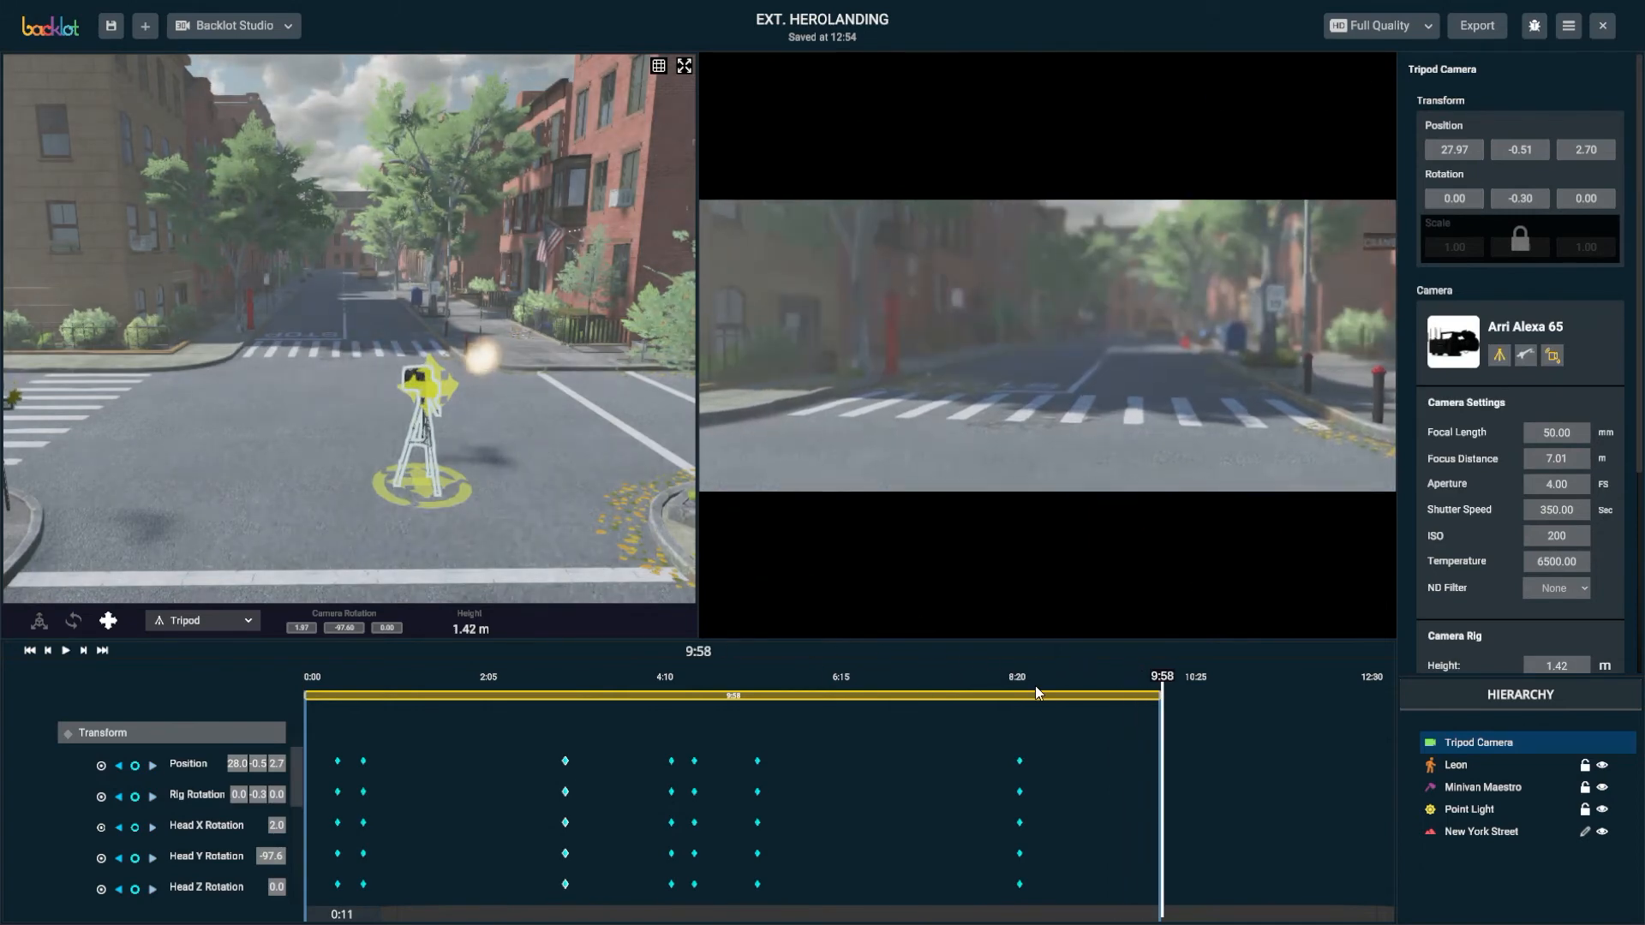
Add a second camera at 1:51, place it at about X 25.14, Y -0.65, and set its focal length to 50 mm
{"action": "left_click_drag", "start_coordinate": [1119, 680], "coordinate": [292, 624]}
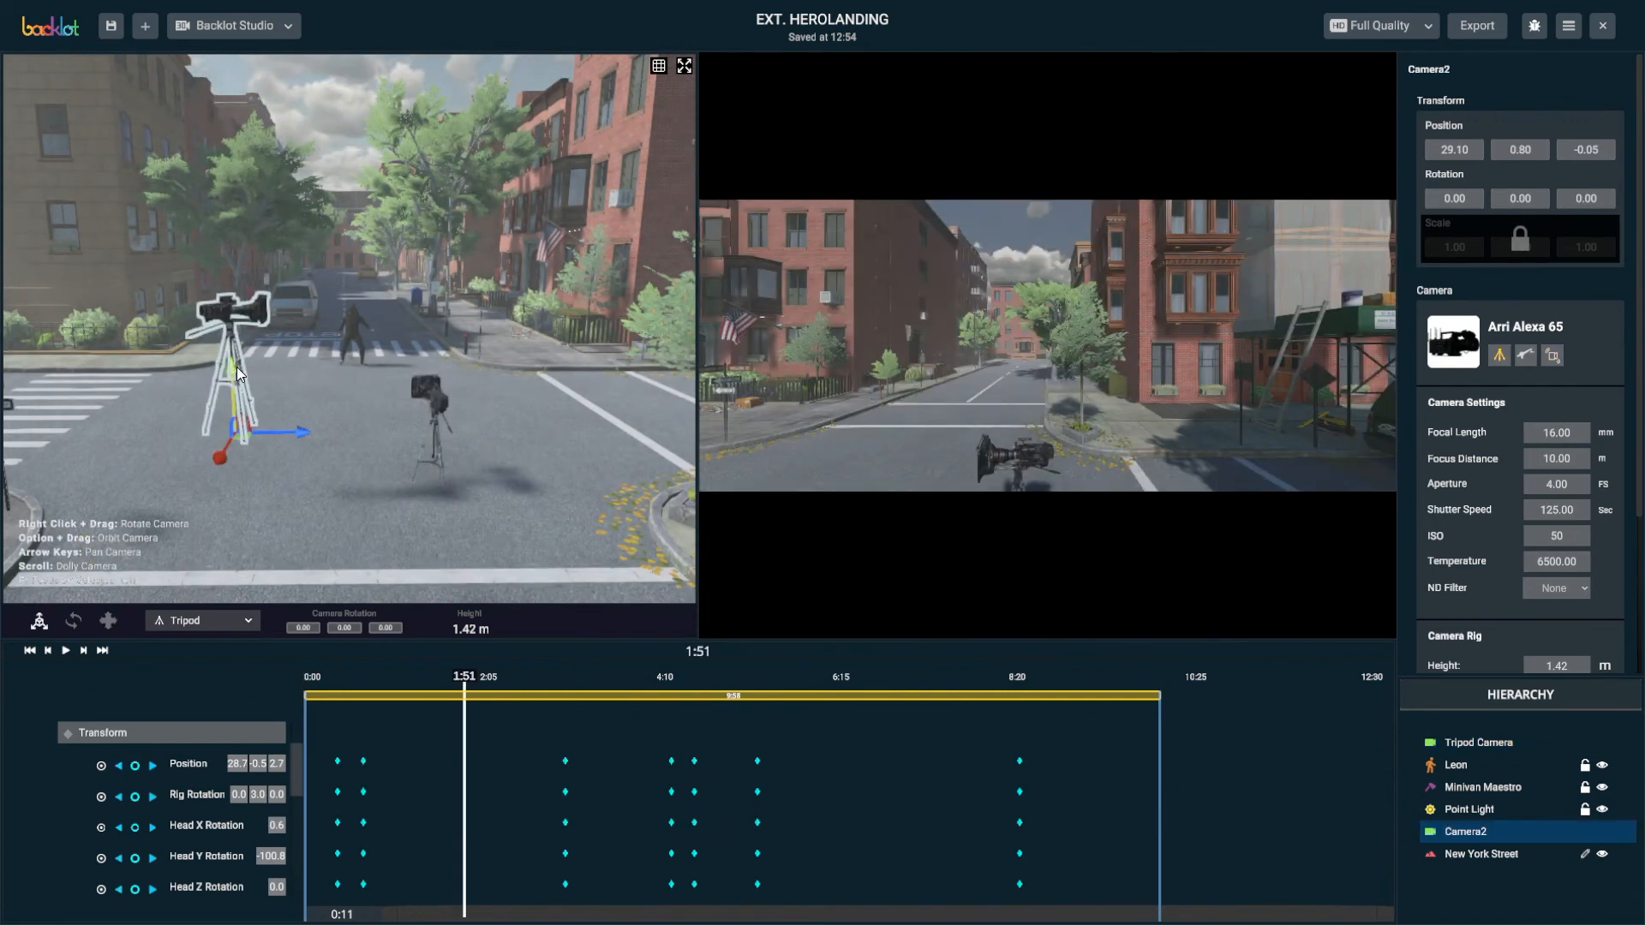
{"action": "left_click_drag", "start_coordinate": [233, 431], "coordinate": [250, 298]}
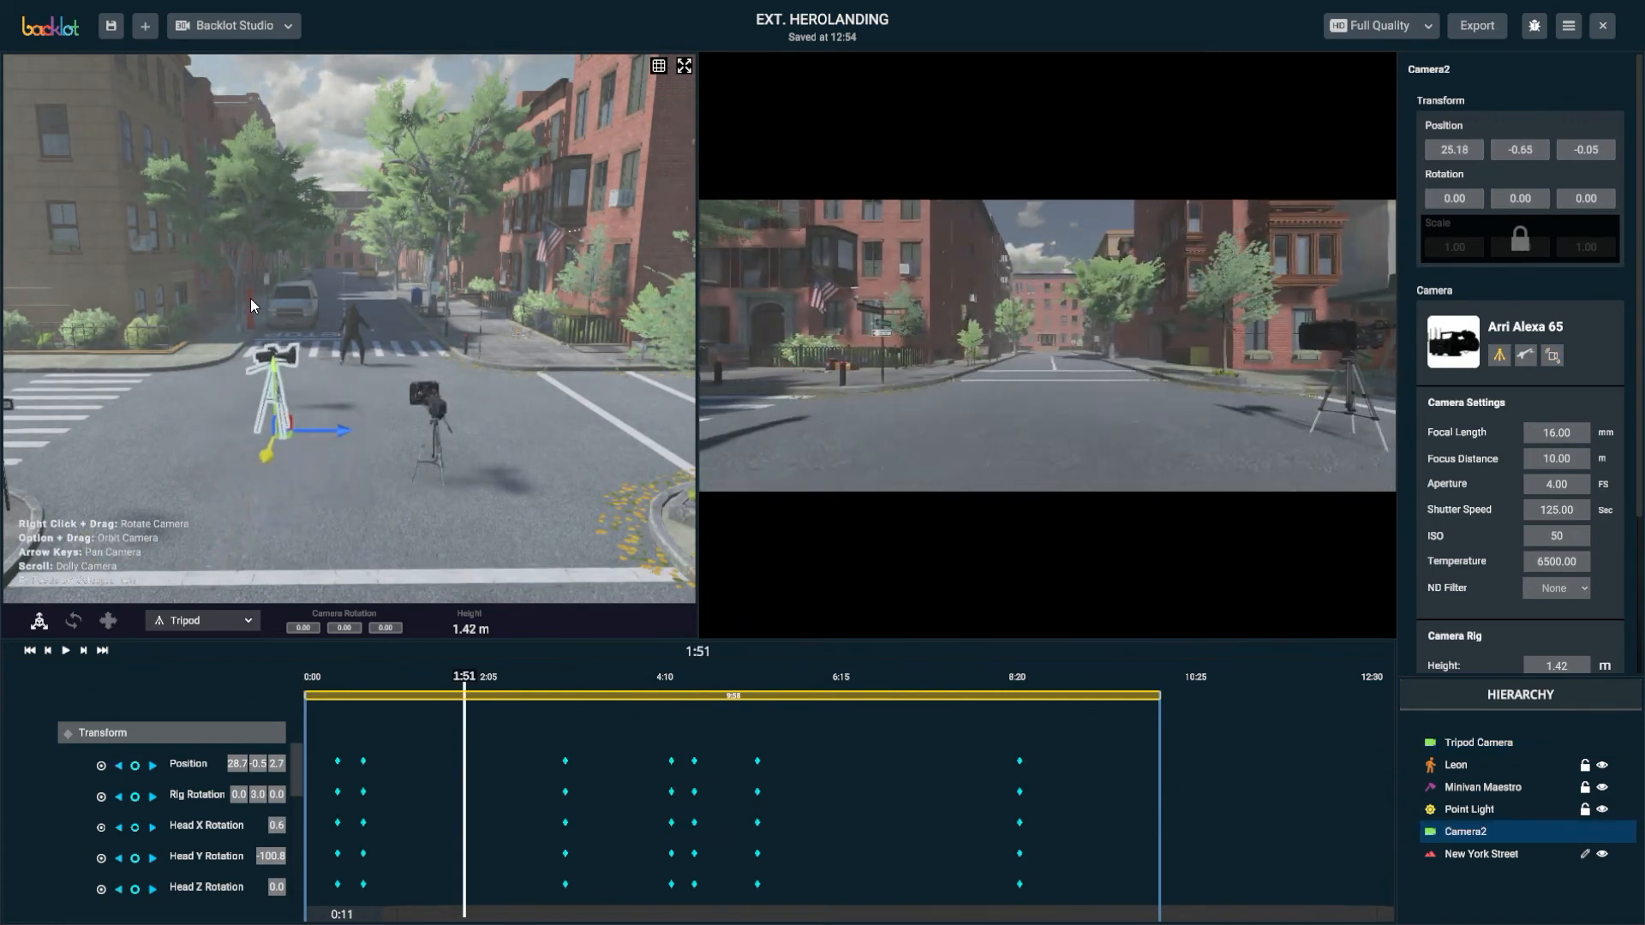
{"action": "left_click", "coordinate": [778, 604]}
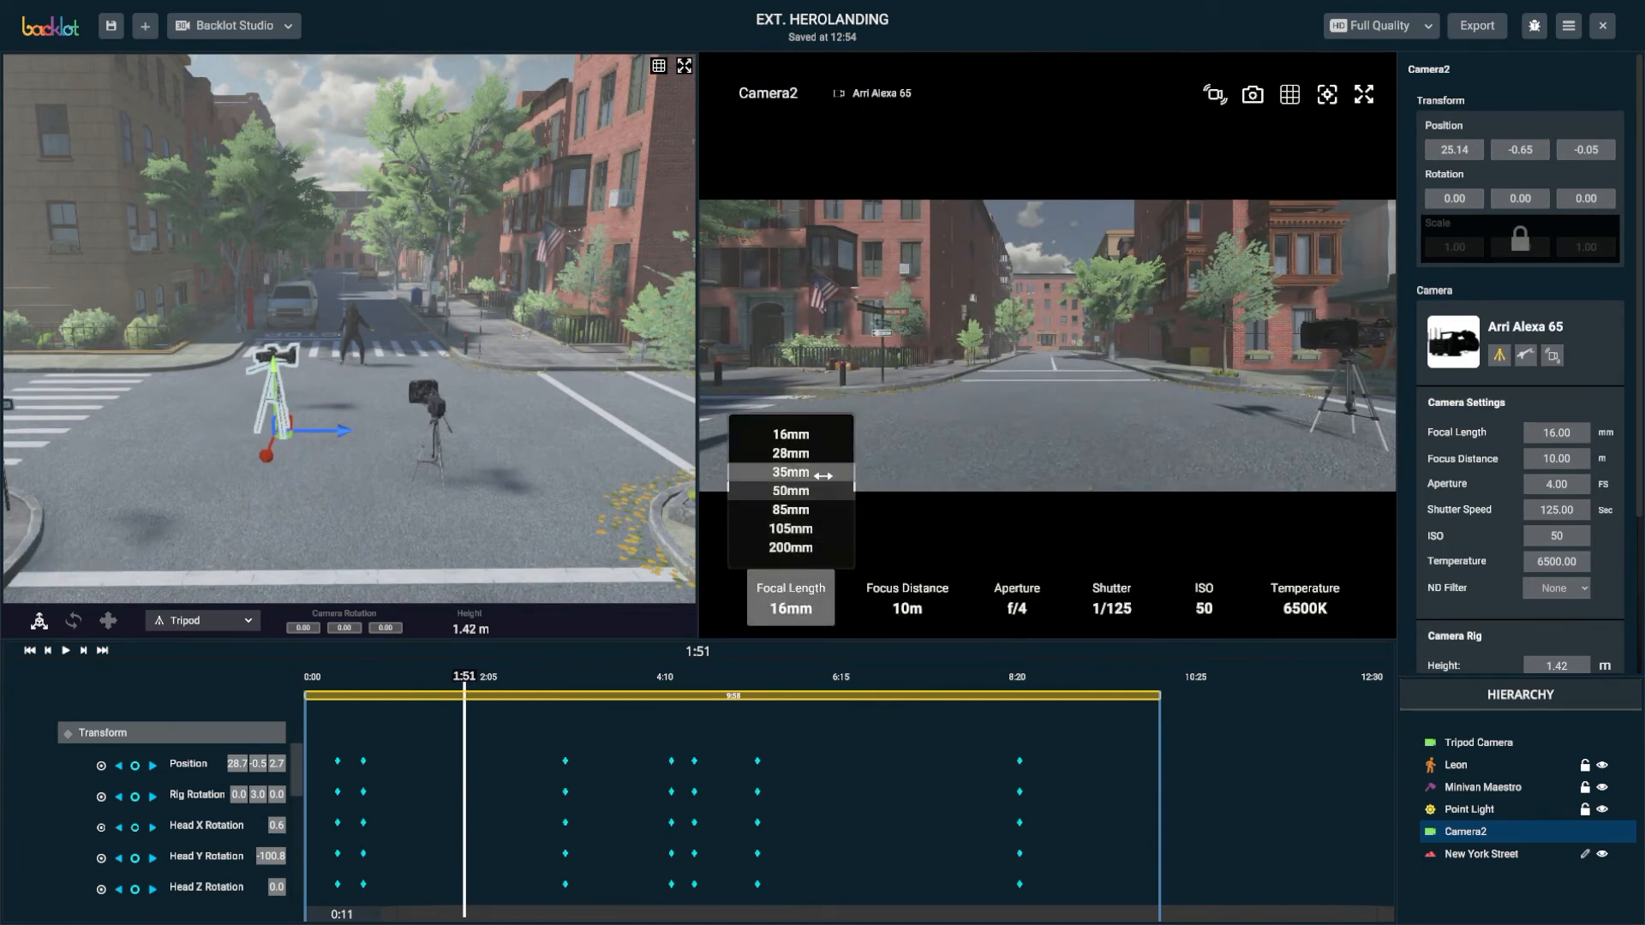
{"action": "left_click", "coordinate": [726, 492]}
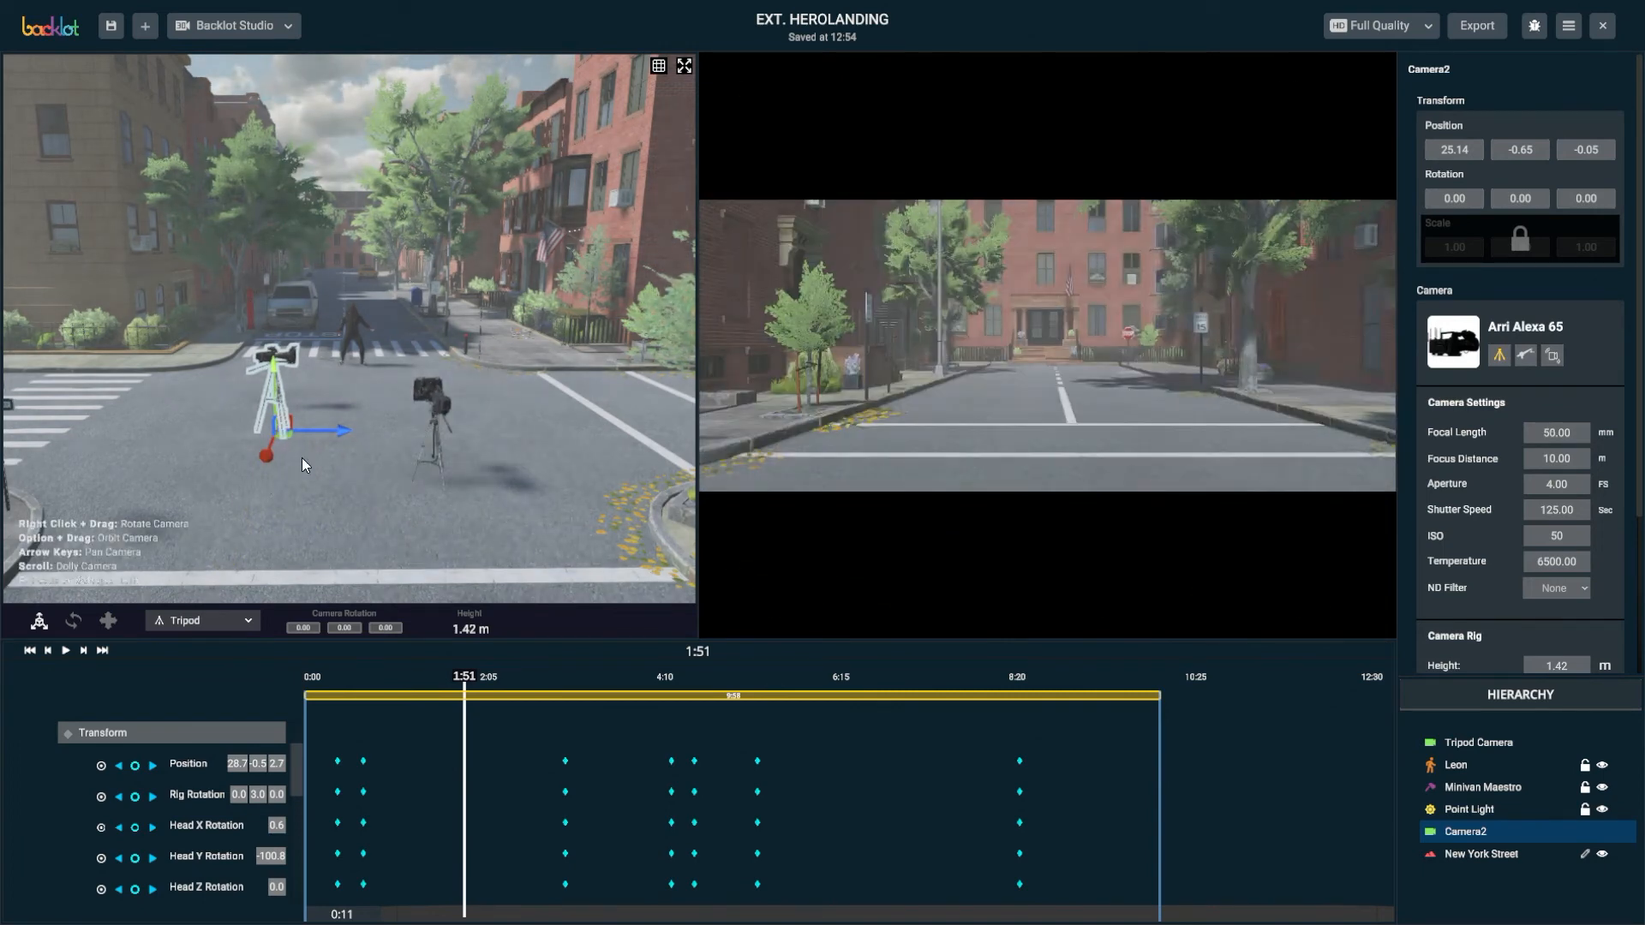
Rotate Camera2 to about Y -24.55, move it to about X 22.15 close to Leon, and set the focus on his body
{"action": "left_click", "coordinate": [72, 619]}
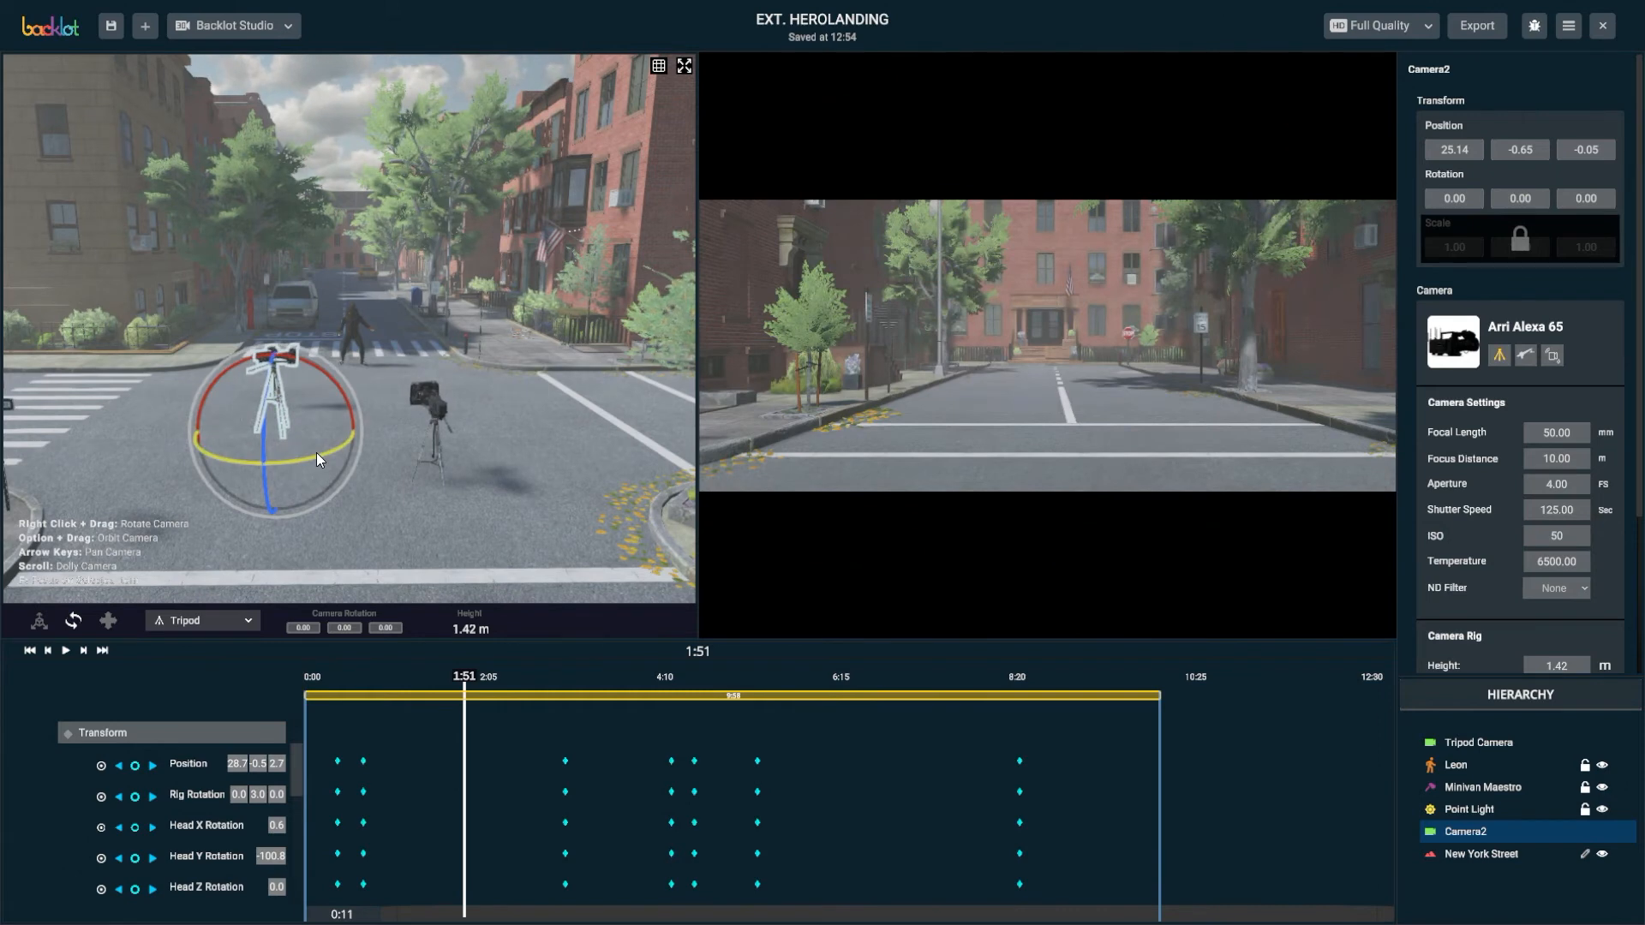
{"action": "left_click_drag", "start_coordinate": [316, 452], "coordinate": [330, 346]}
{"action": "left_click", "coordinate": [38, 619]}
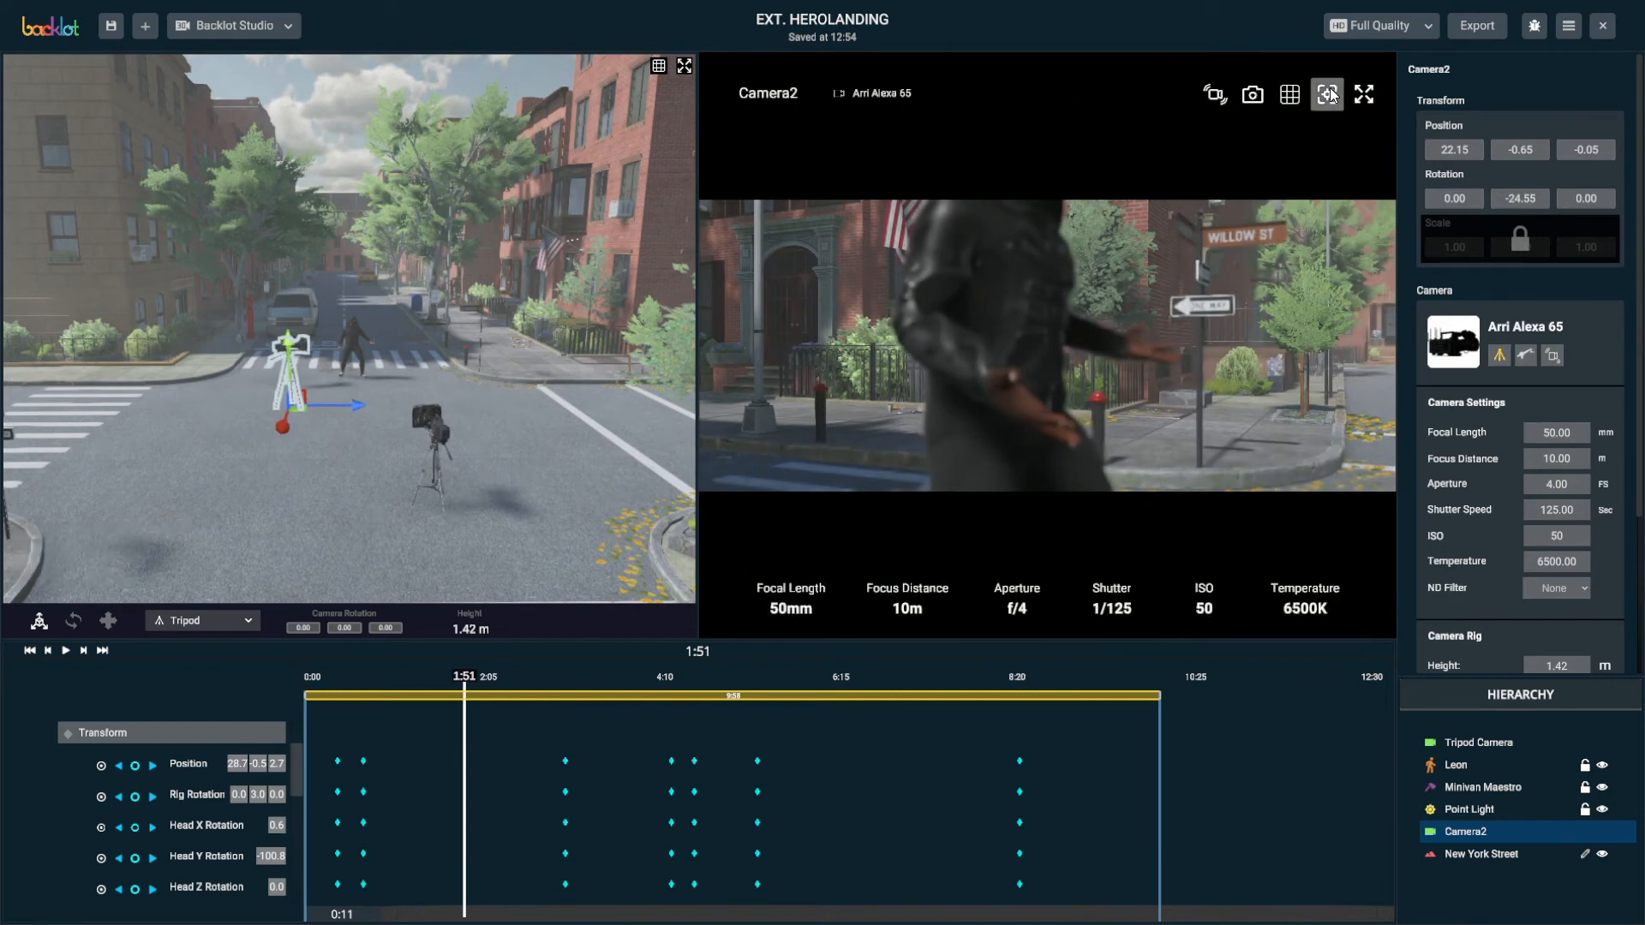
{"action": "left_click", "coordinate": [1326, 95]}
{"action": "left_click", "coordinate": [1027, 408]}
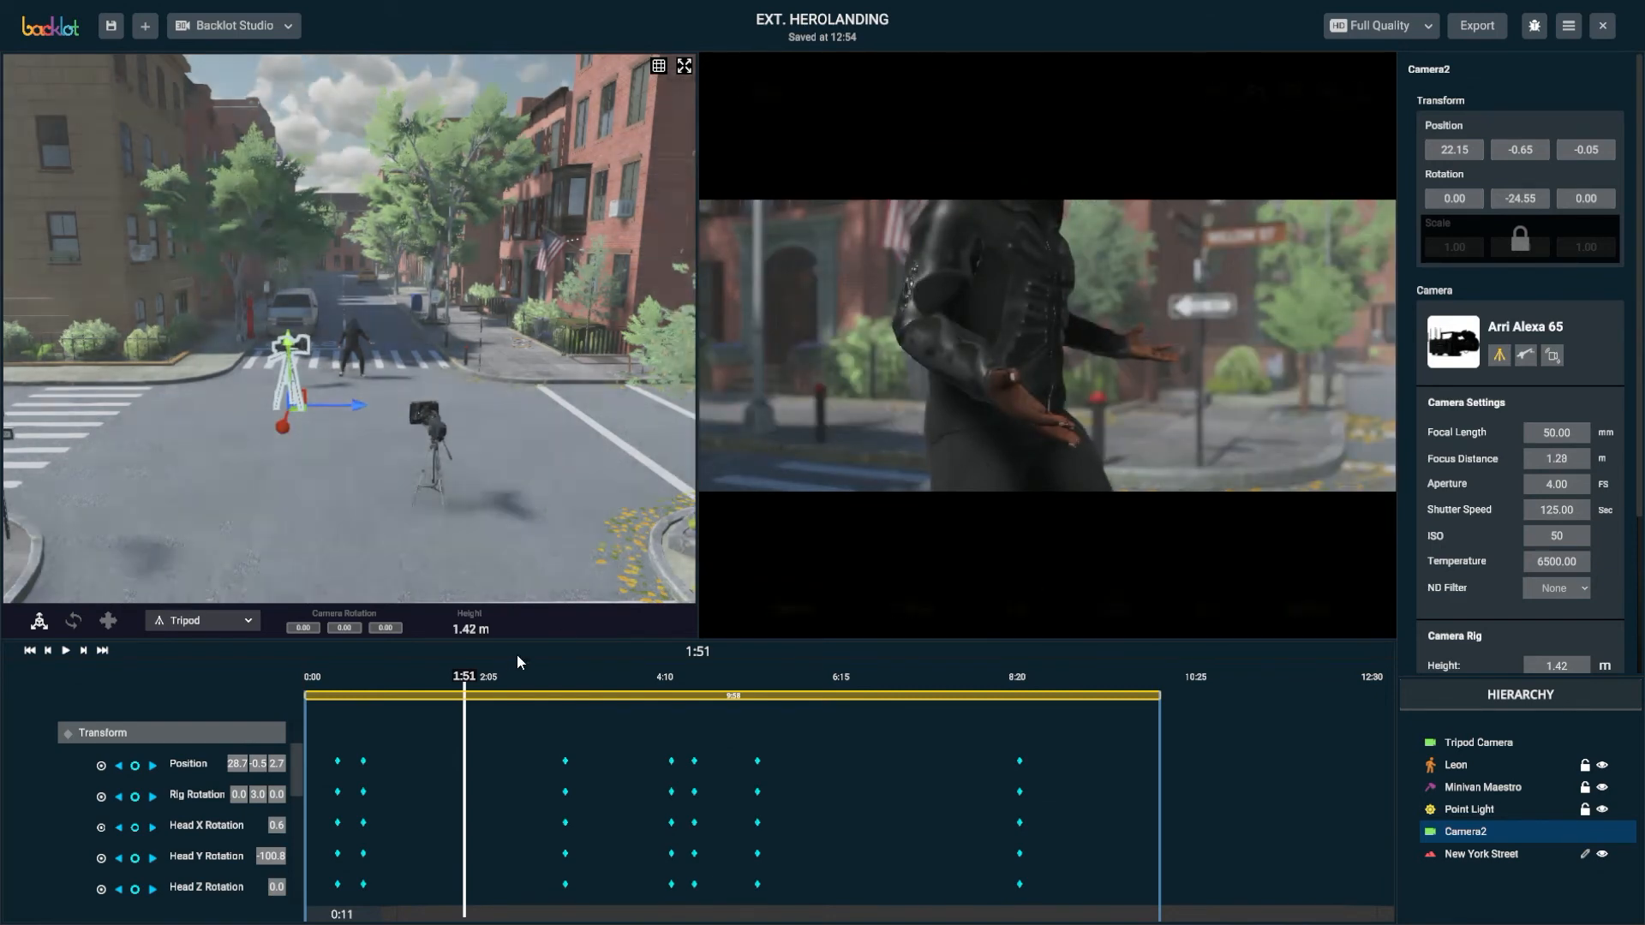
At 6:15, lower Camera2 to about Y -0.73, shift it to about Z -0.36, and refocus on Leon with the glowing light
{"action": "left_click_drag", "start_coordinate": [464, 677], "coordinate": [772, 737]}
{"action": "key", "text": "space"}
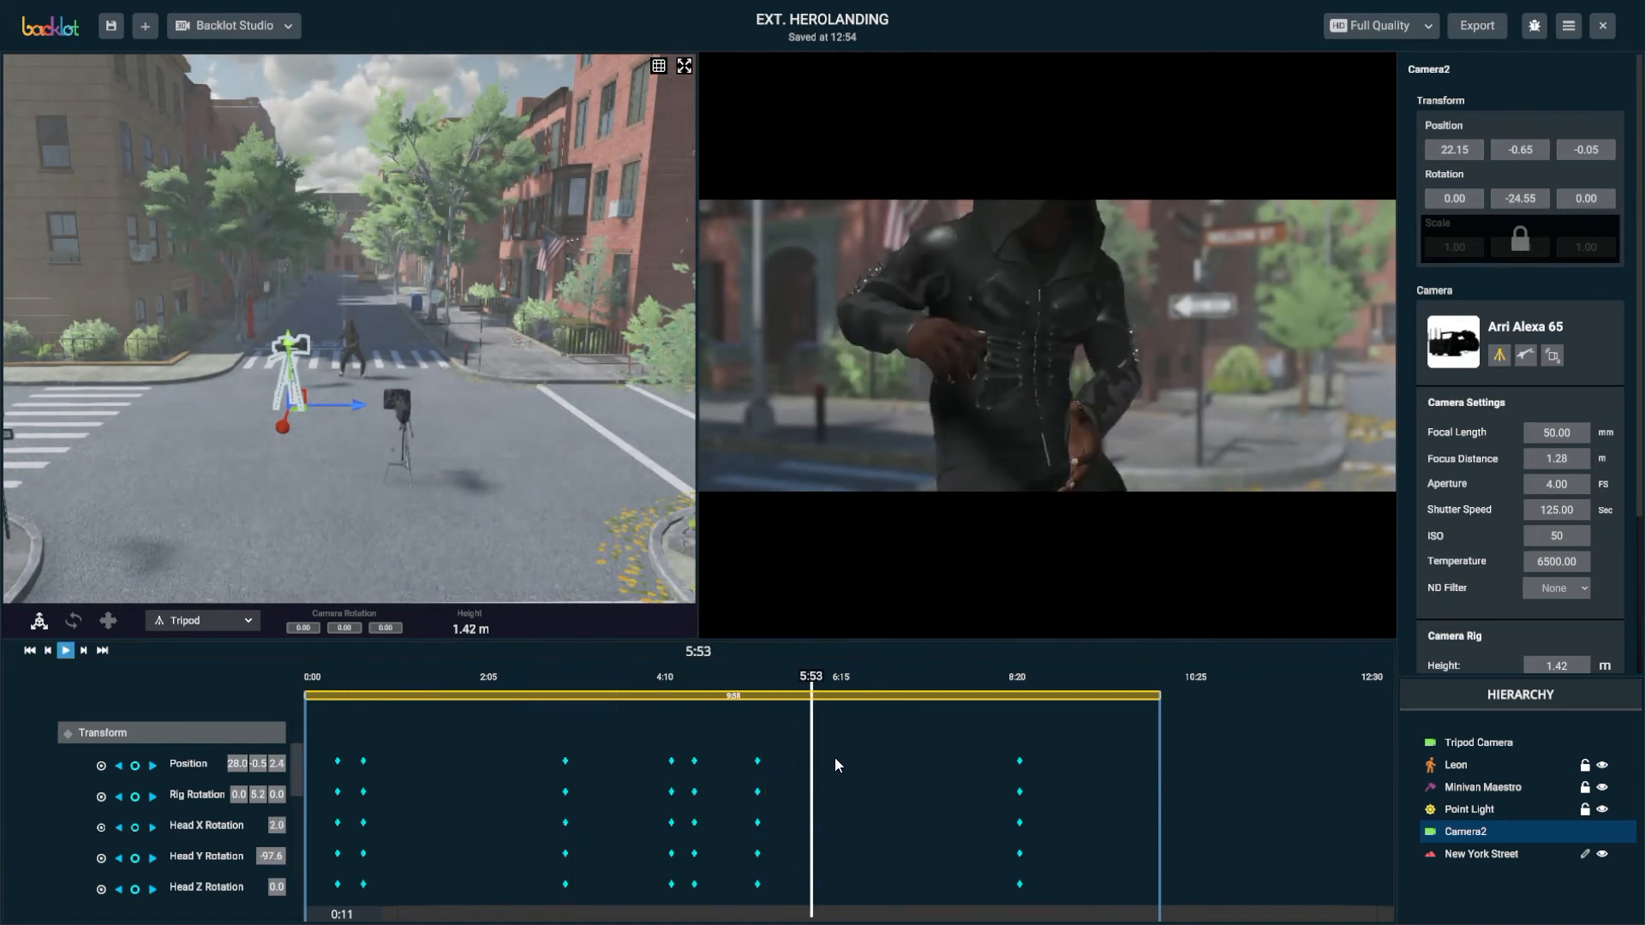
{"action": "key", "text": "space"}
{"action": "left_click_drag", "start_coordinate": [881, 675], "coordinate": [824, 675]}
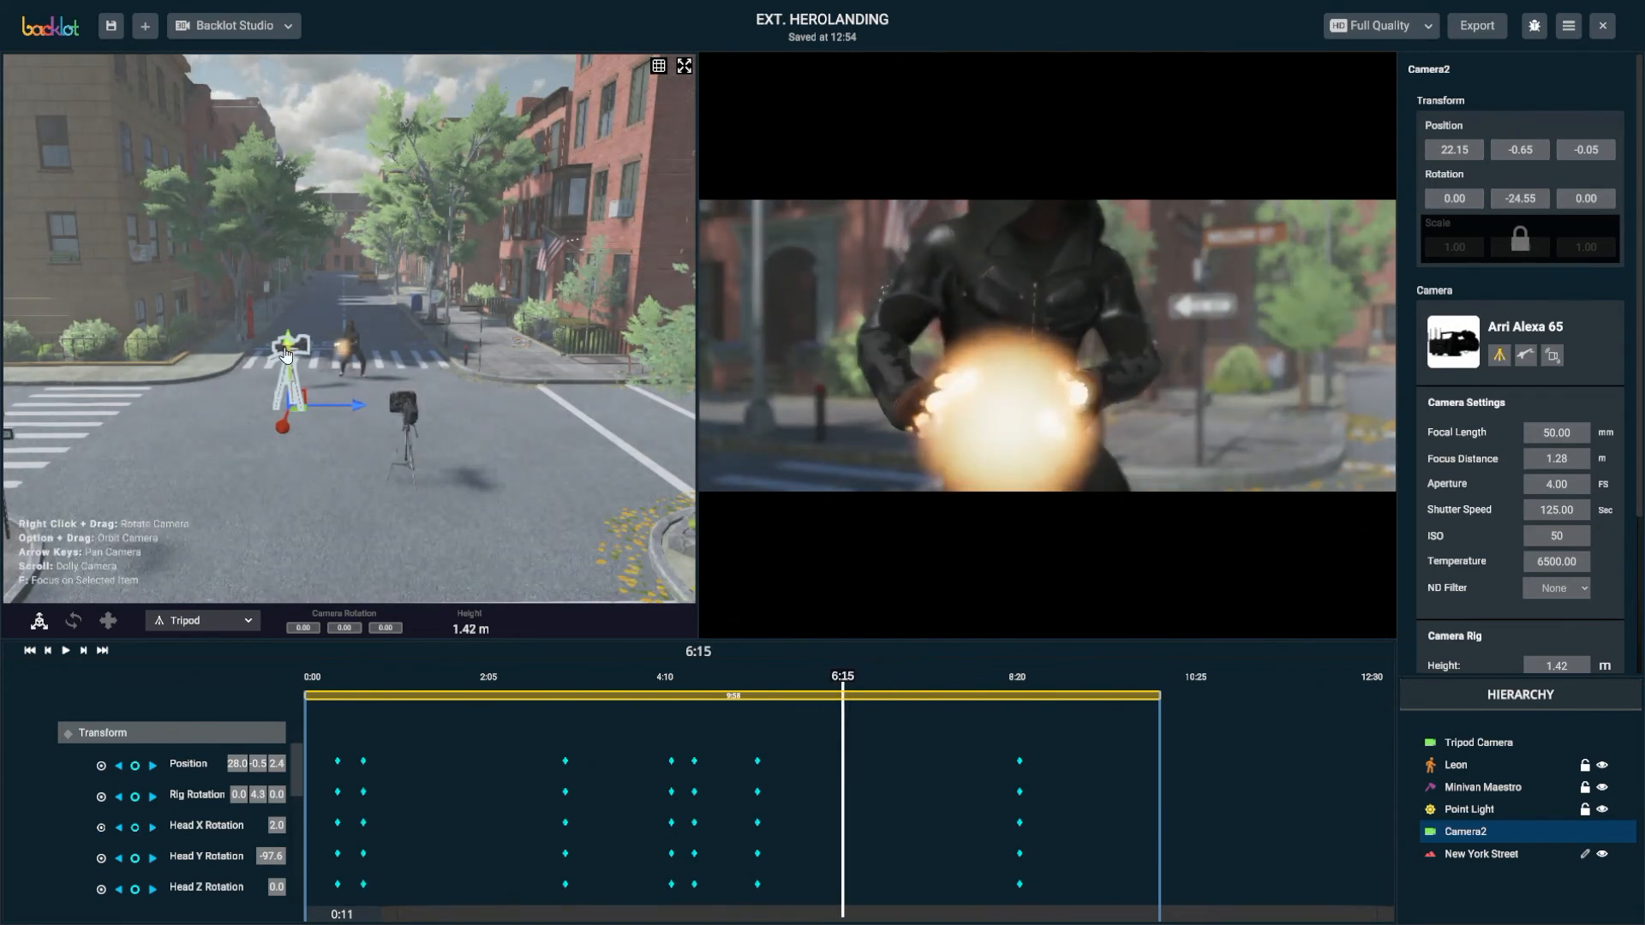
{"action": "left_click_drag", "start_coordinate": [288, 342], "coordinate": [282, 353]}
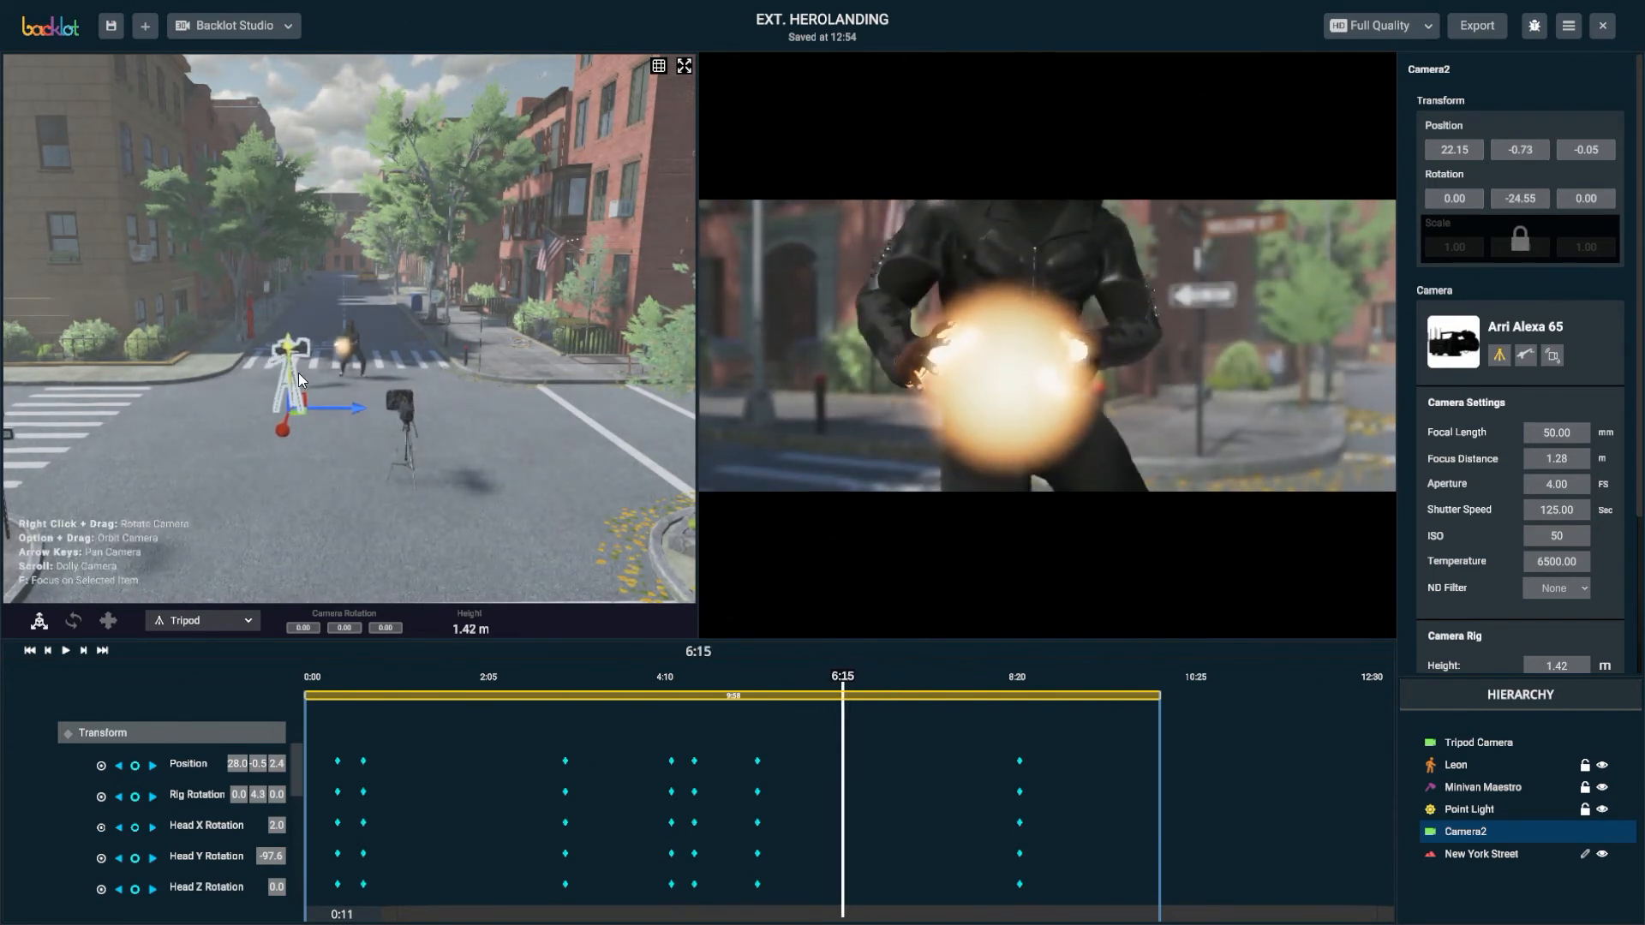
{"action": "mouse_move", "coordinate": [343, 408]}
{"action": "left_mouse_down"}
{"action": "mouse_move", "coordinate": [308, 405]}
{"action": "mouse_move", "coordinate": [331, 406]}
{"action": "left_mouse_up"}
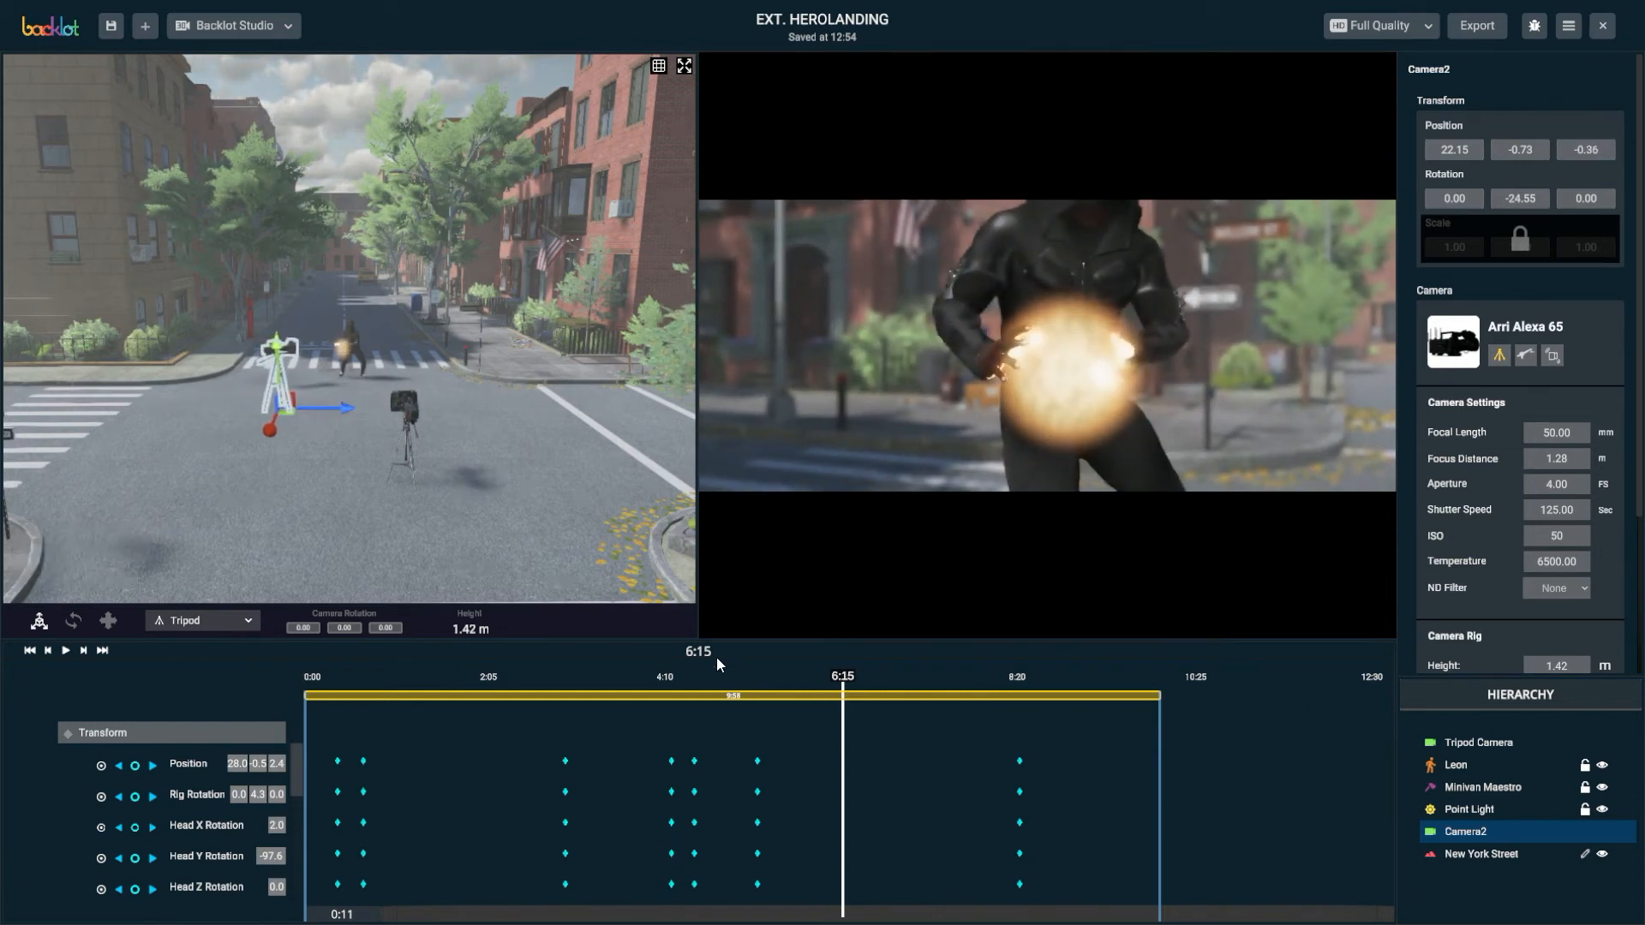
{"action": "left_click", "coordinate": [1326, 96]}
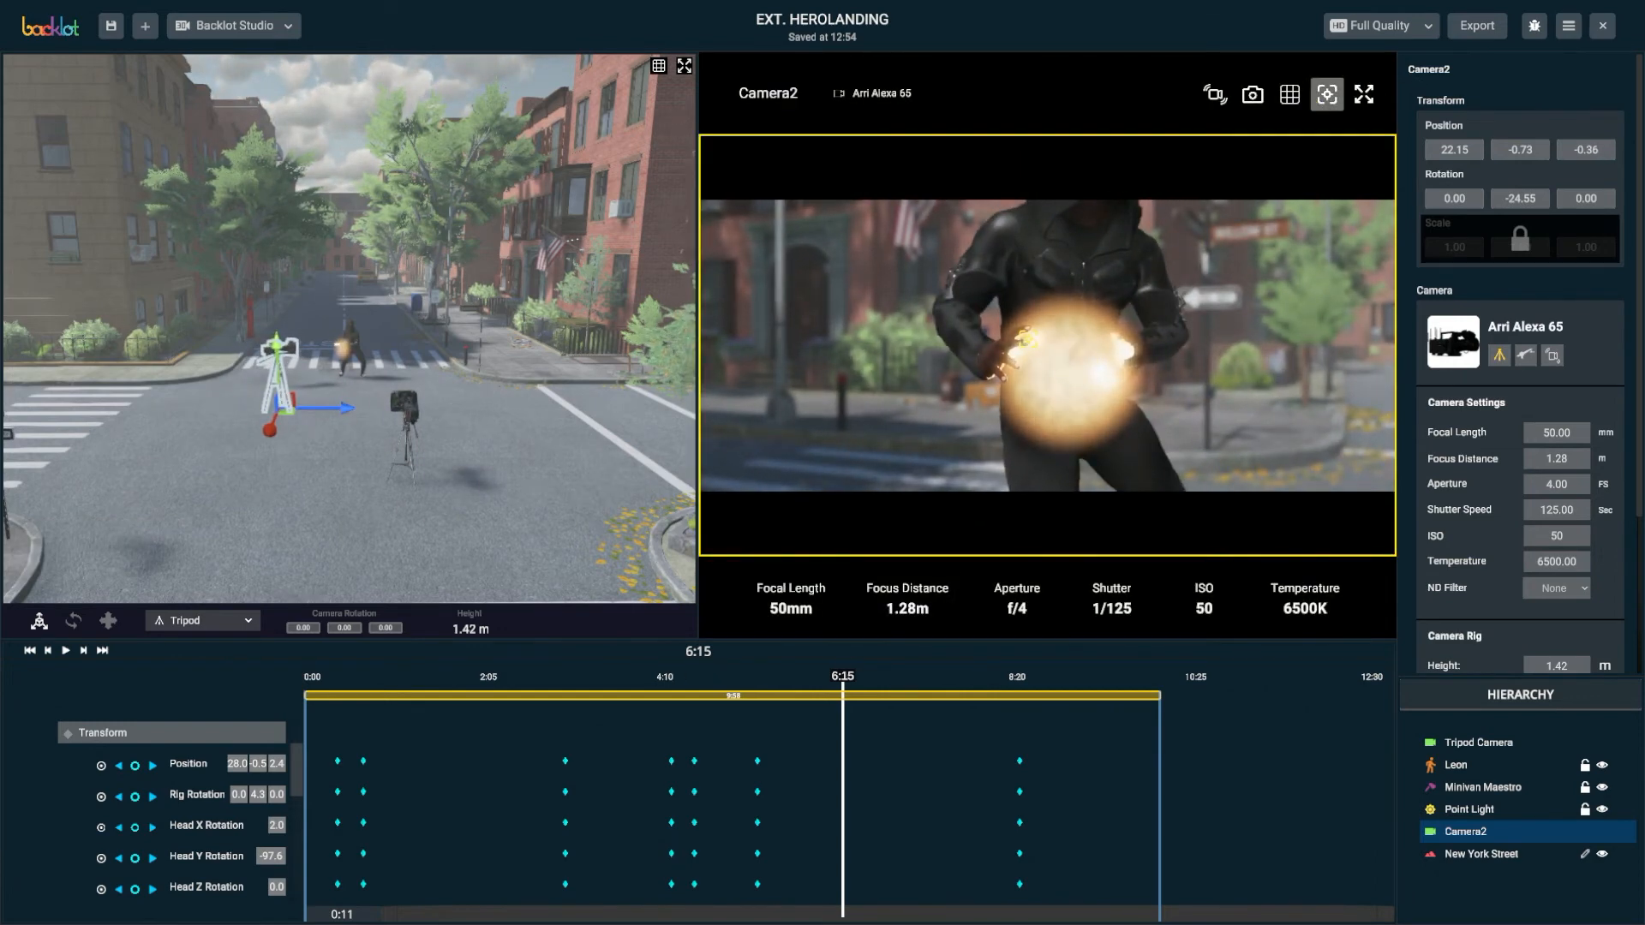
Key all of Camera2's transform properties at 5:51, before the light appears in Leon's hands
{"action": "left_click_drag", "start_coordinate": [668, 690], "coordinate": [759, 699]}
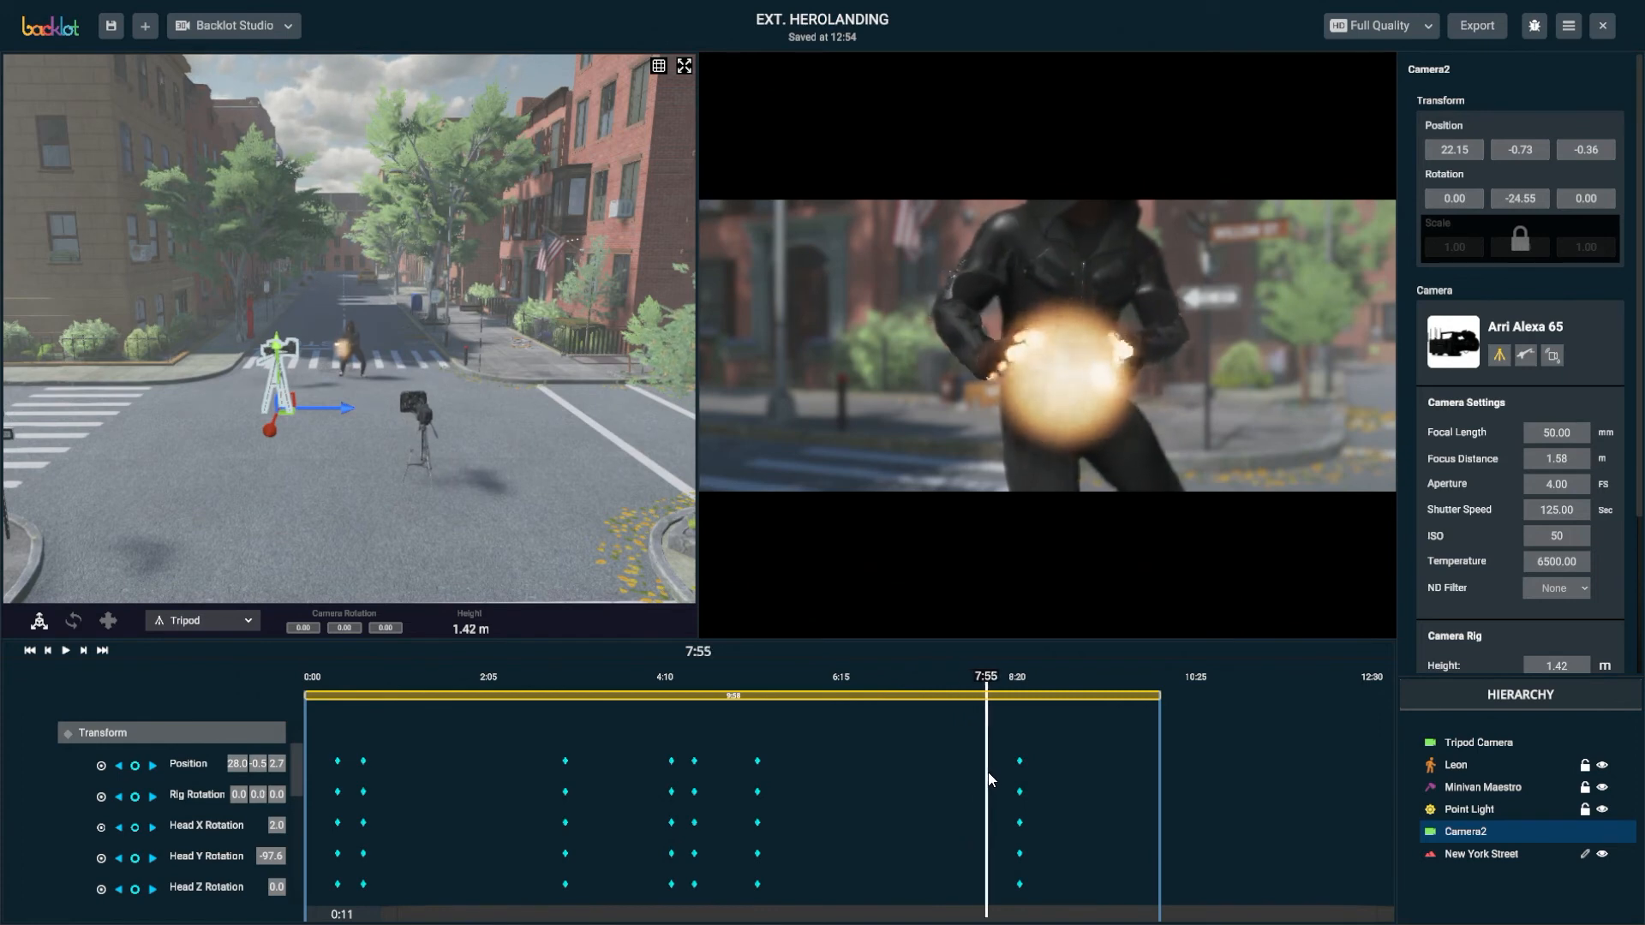
{"action": "left_click_drag", "start_coordinate": [1012, 787], "coordinate": [962, 801]}
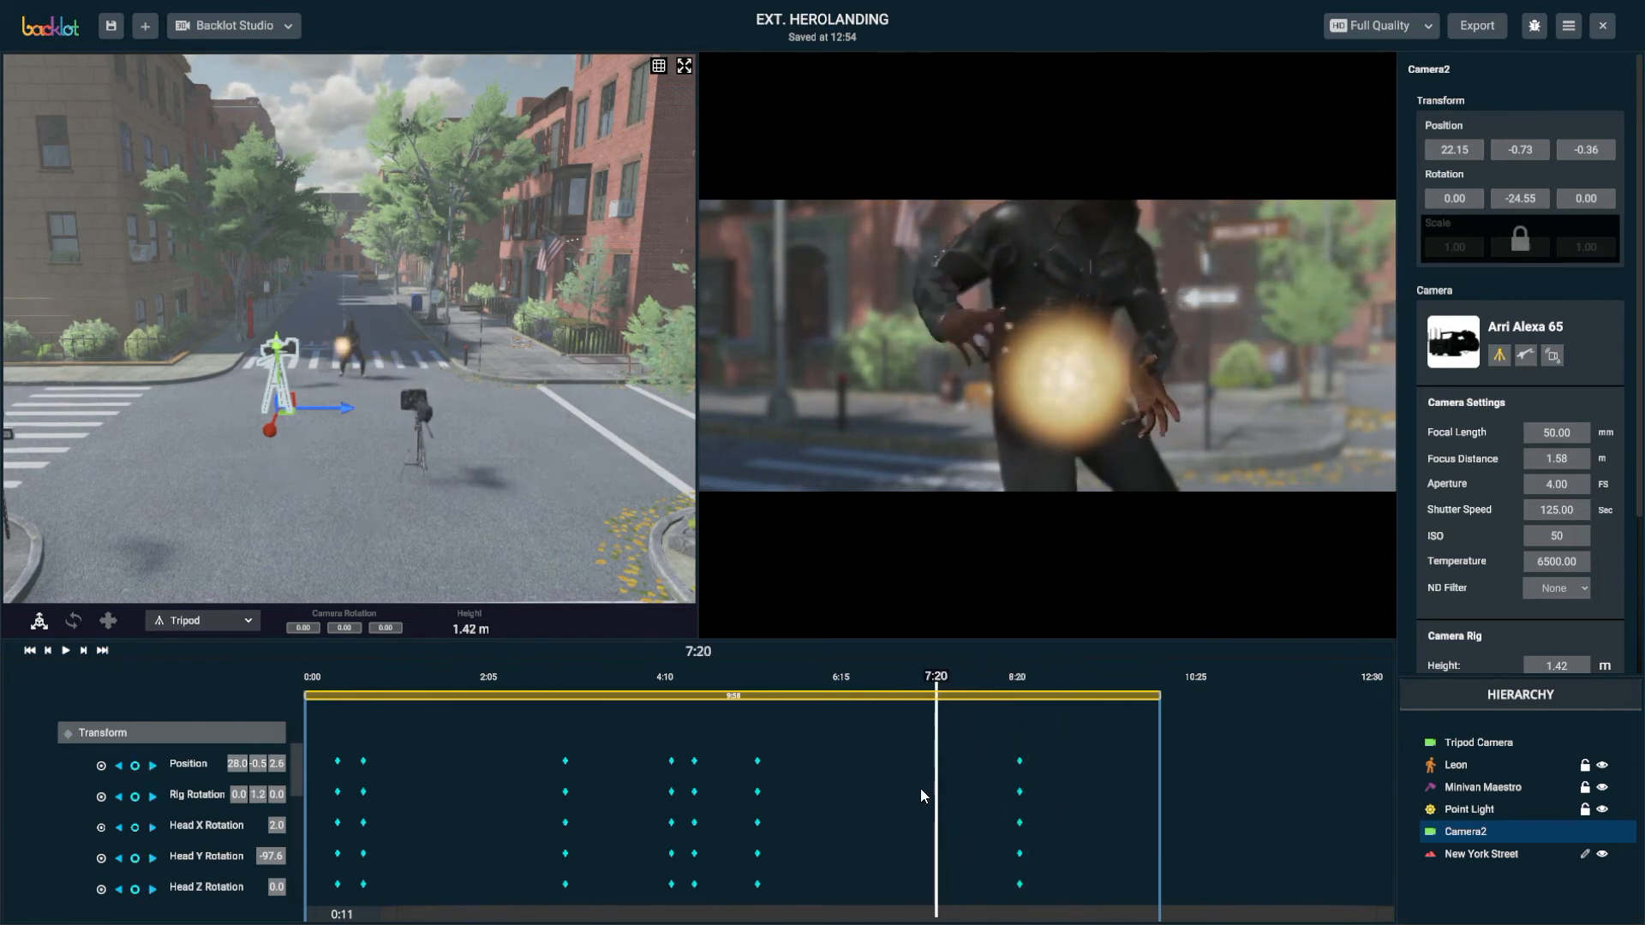
{"action": "left_click_drag", "start_coordinate": [738, 777], "coordinate": [807, 770]}
{"action": "scroll", "coordinate": [275, 854], "scroll_direction": "up", "scroll_amount": 2}
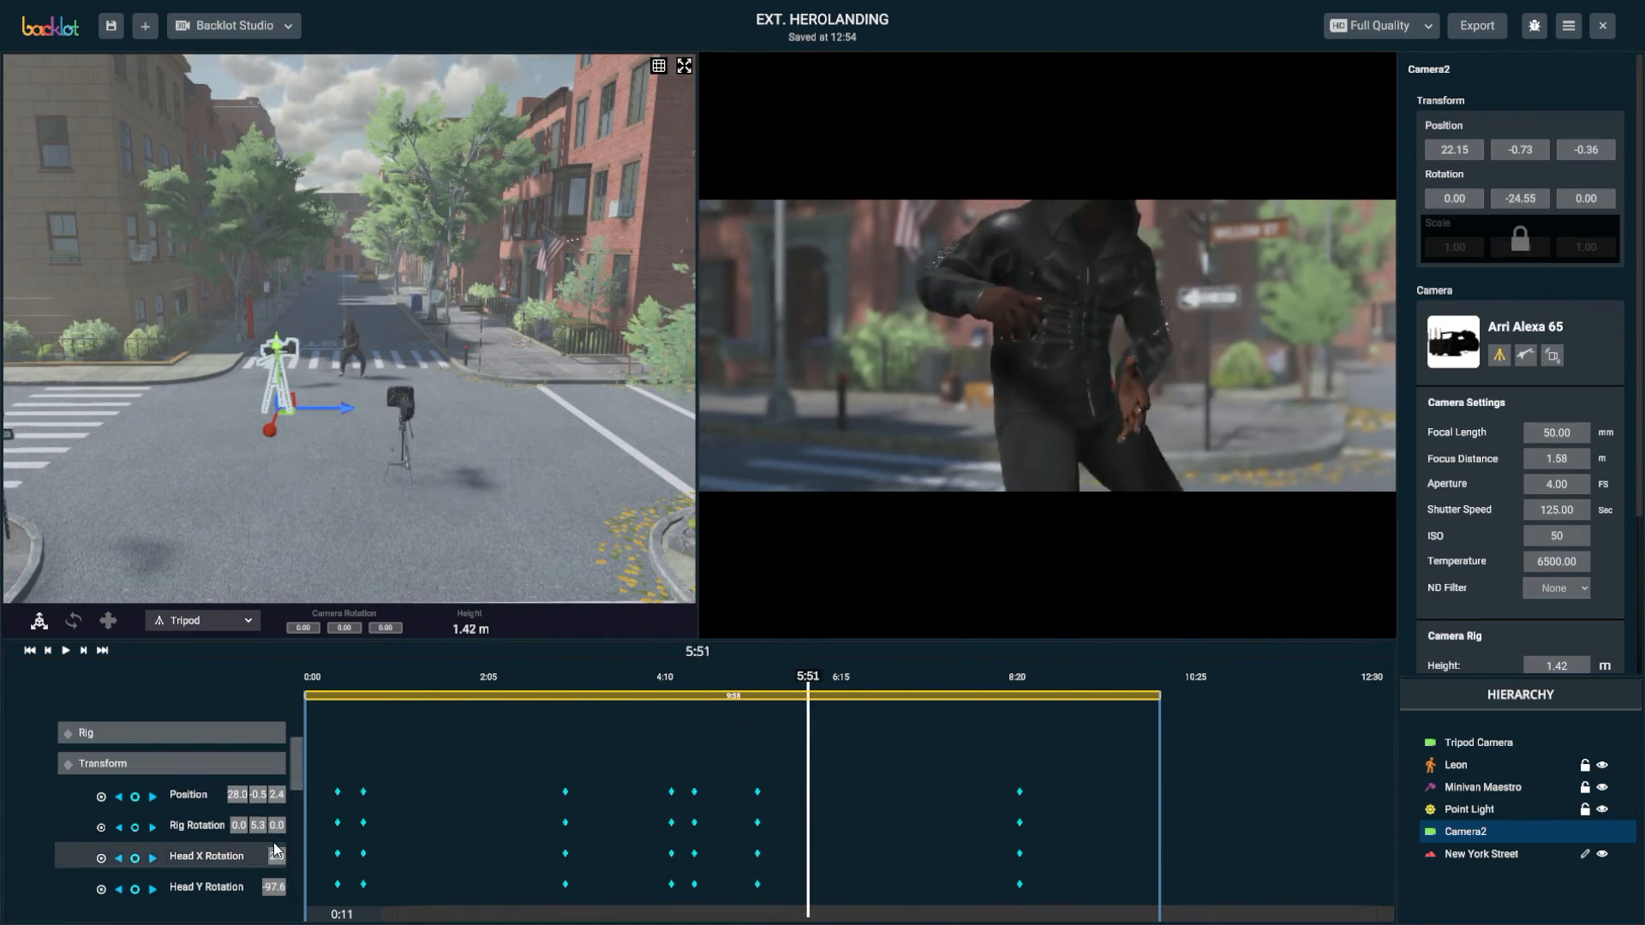
{"action": "scroll", "coordinate": [178, 840], "scroll_direction": "down", "scroll_amount": 8}
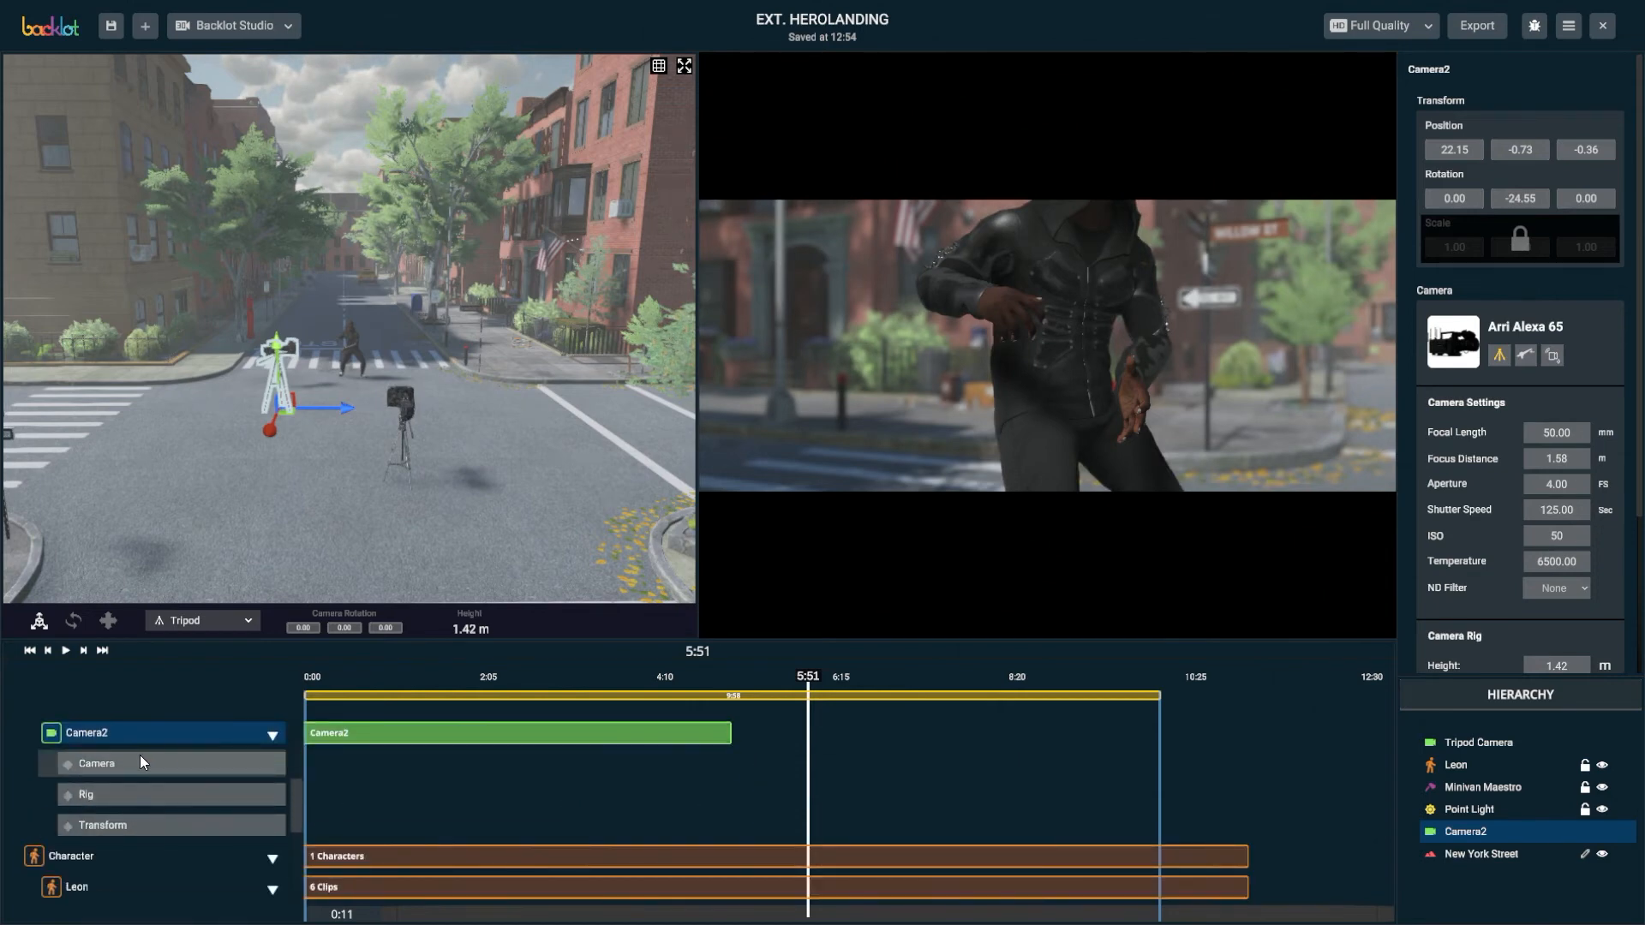
{"action": "left_click", "coordinate": [133, 825]}
{"action": "scroll", "coordinate": [75, 774], "scroll_direction": "down", "scroll_amount": 2}
{"action": "left_click", "coordinate": [67, 765]}
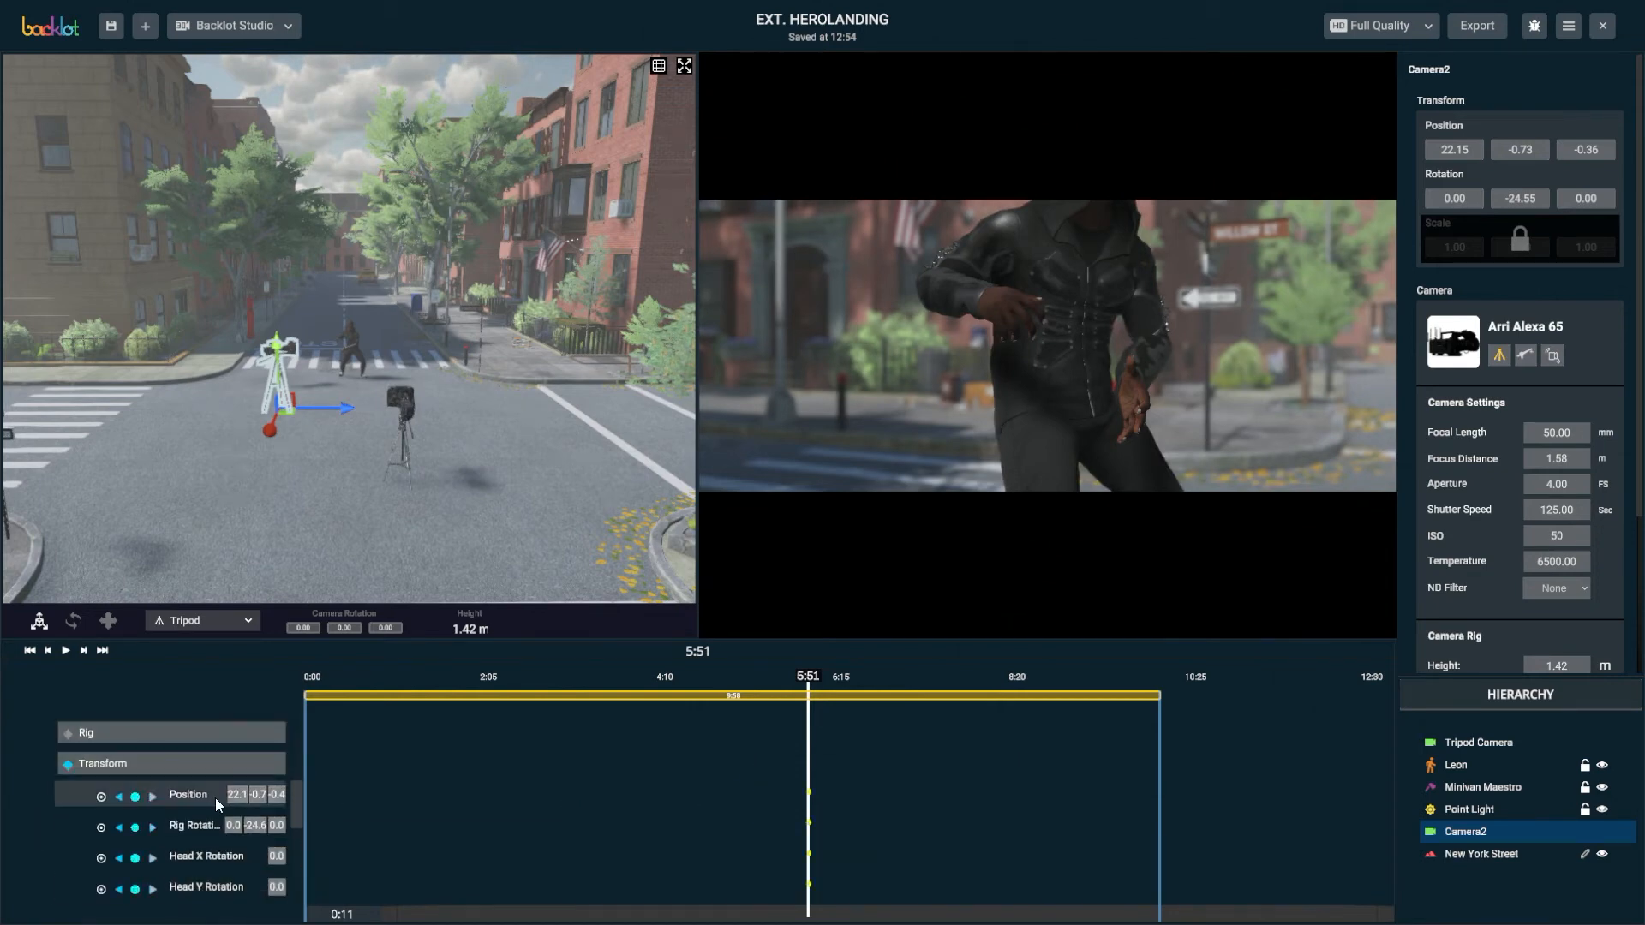
{"action": "scroll", "coordinate": [142, 776], "scroll_direction": "down", "scroll_amount": 1}
{"action": "scroll", "coordinate": [137, 827], "scroll_direction": "down", "scroll_amount": 1}
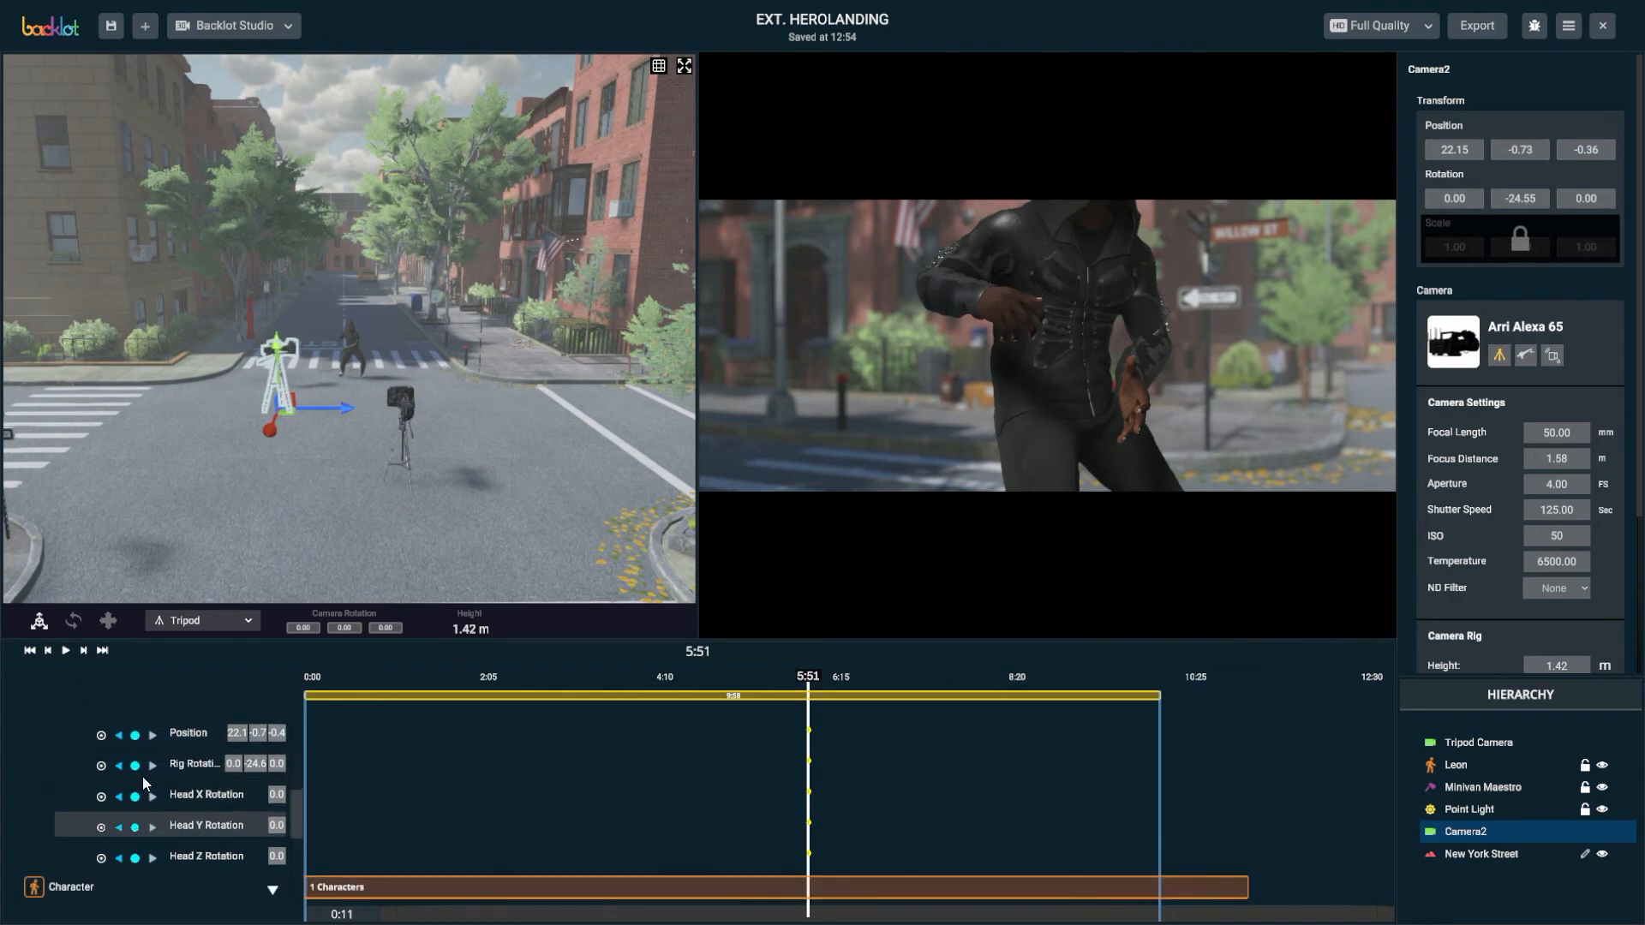
{"action": "scroll", "coordinate": [133, 806], "scroll_direction": "up", "scroll_amount": 1}
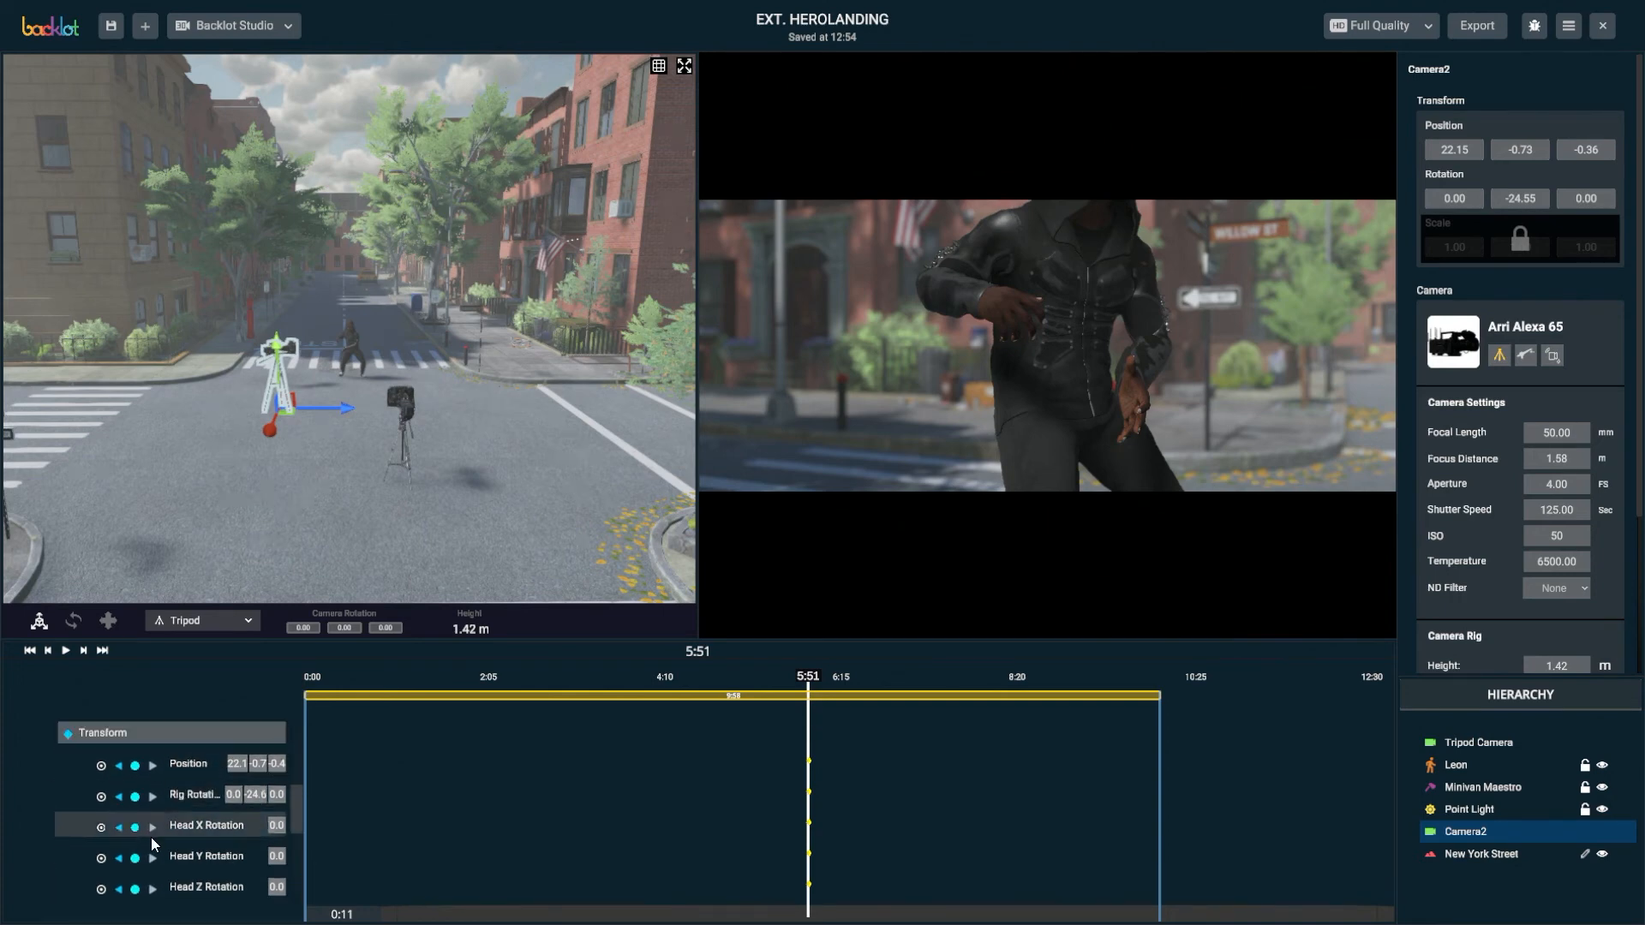
At 7:50, rotate Camera2 to about Y -55.98, move it to about X 23.34, Z 0.62, and key all its transform properties
{"action": "left_click_drag", "start_coordinate": [810, 677], "coordinate": [979, 723]}
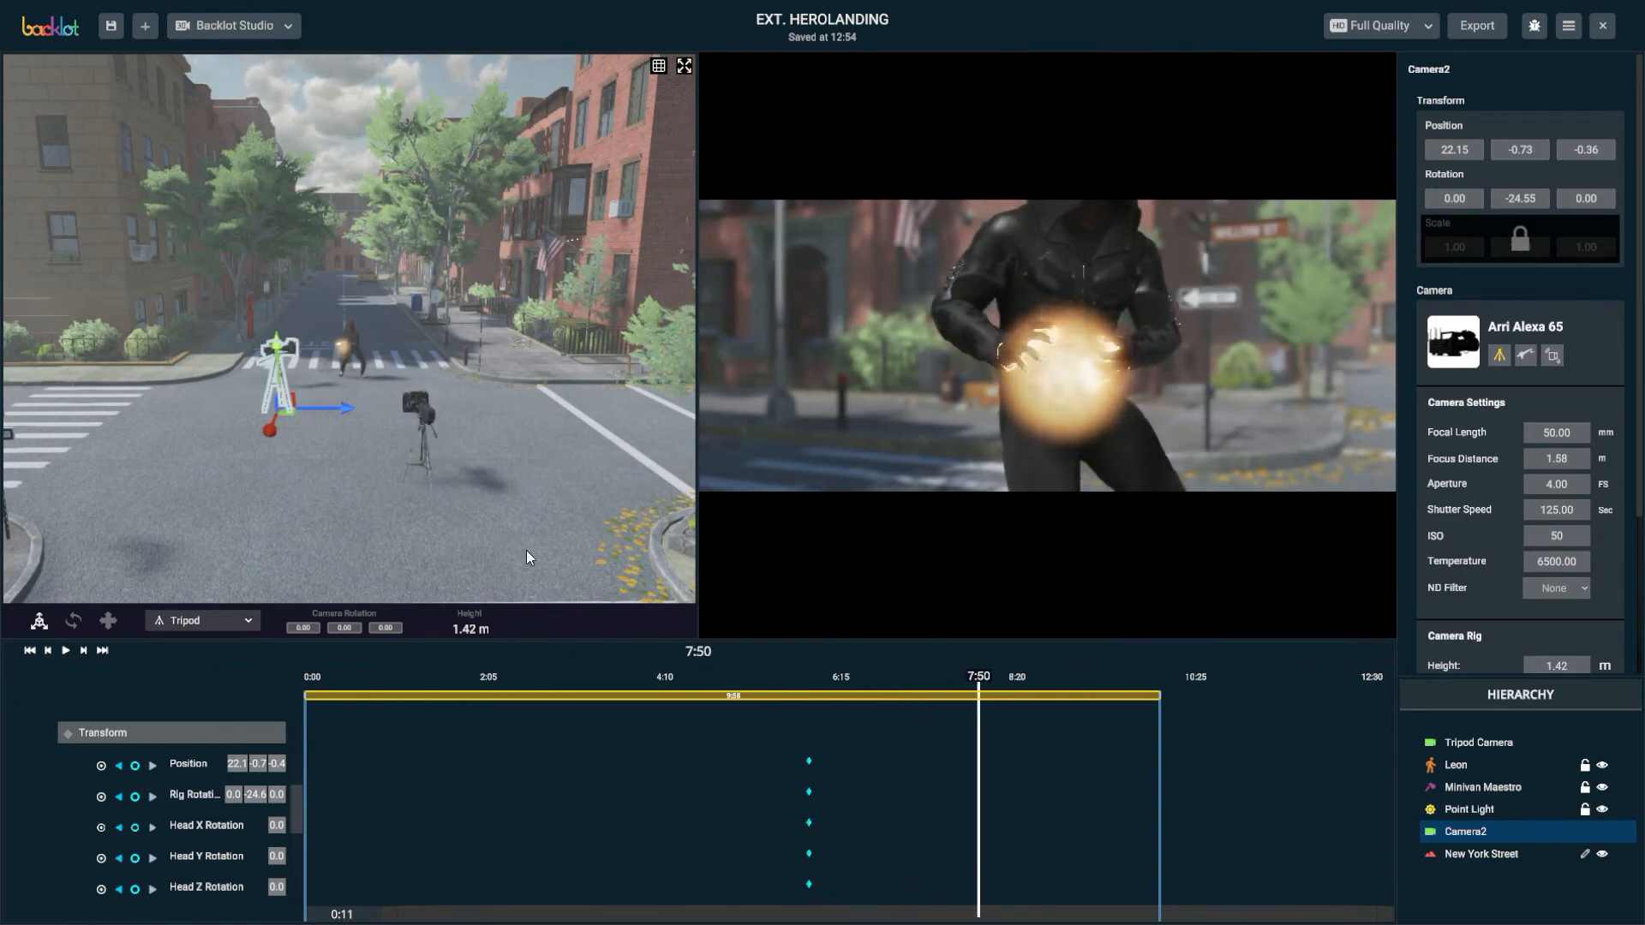
{"action": "left_click", "coordinate": [73, 624]}
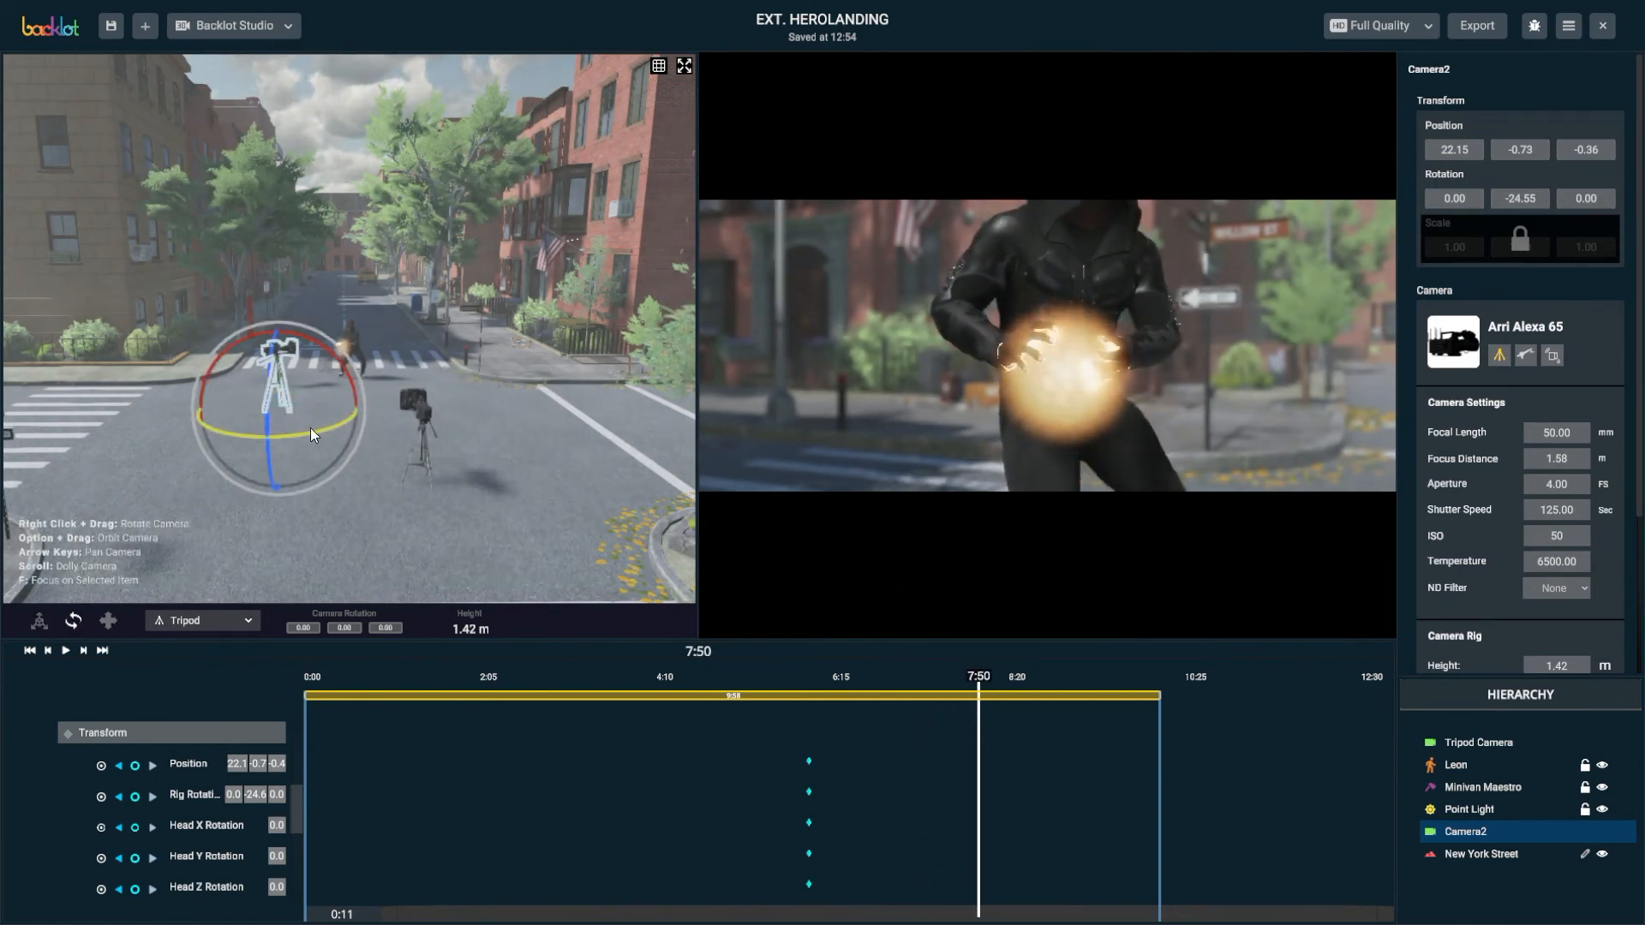
{"action": "left_click_drag", "start_coordinate": [310, 429], "coordinate": [334, 432]}
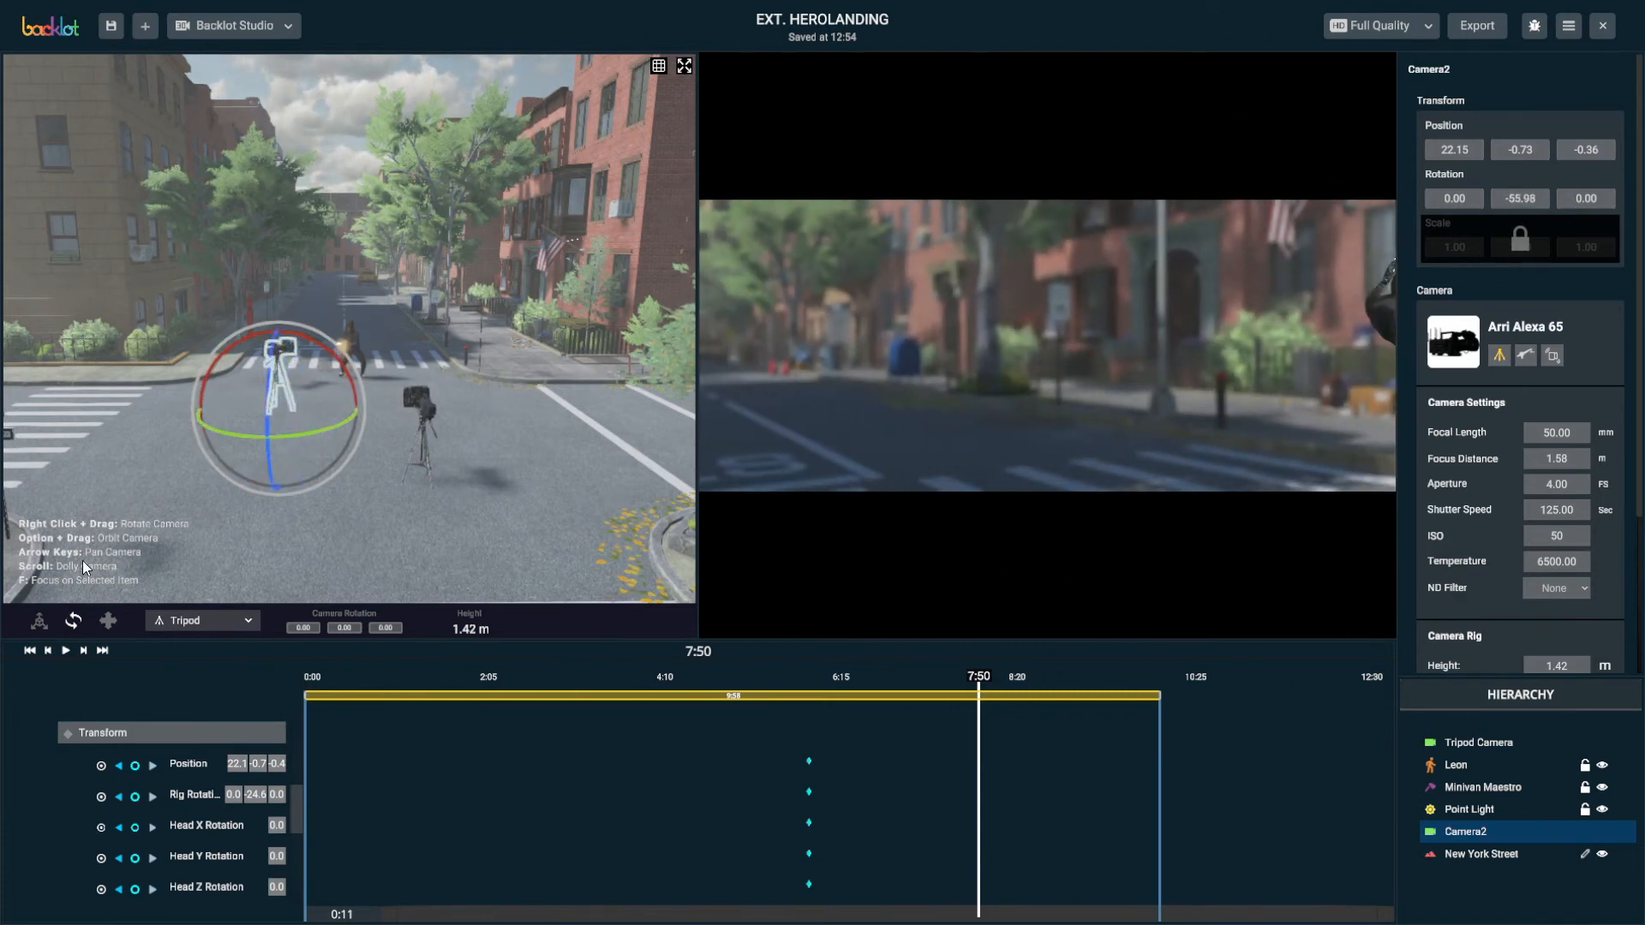
{"action": "left_click", "coordinate": [39, 624]}
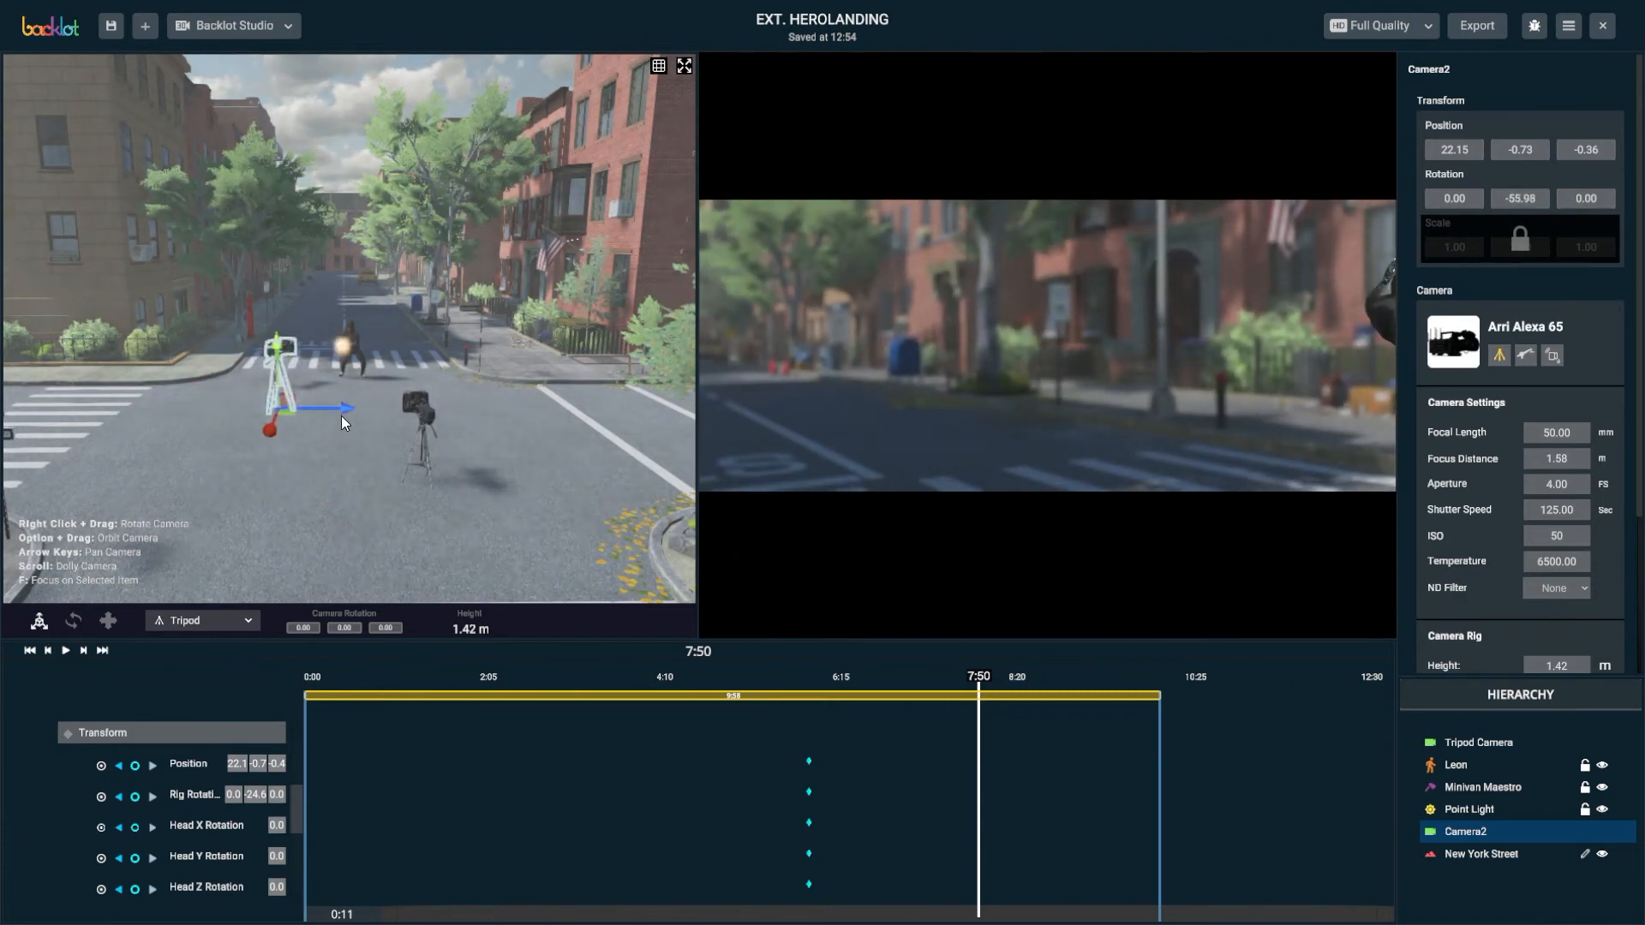
{"action": "left_click_drag", "start_coordinate": [336, 409], "coordinate": [308, 459]}
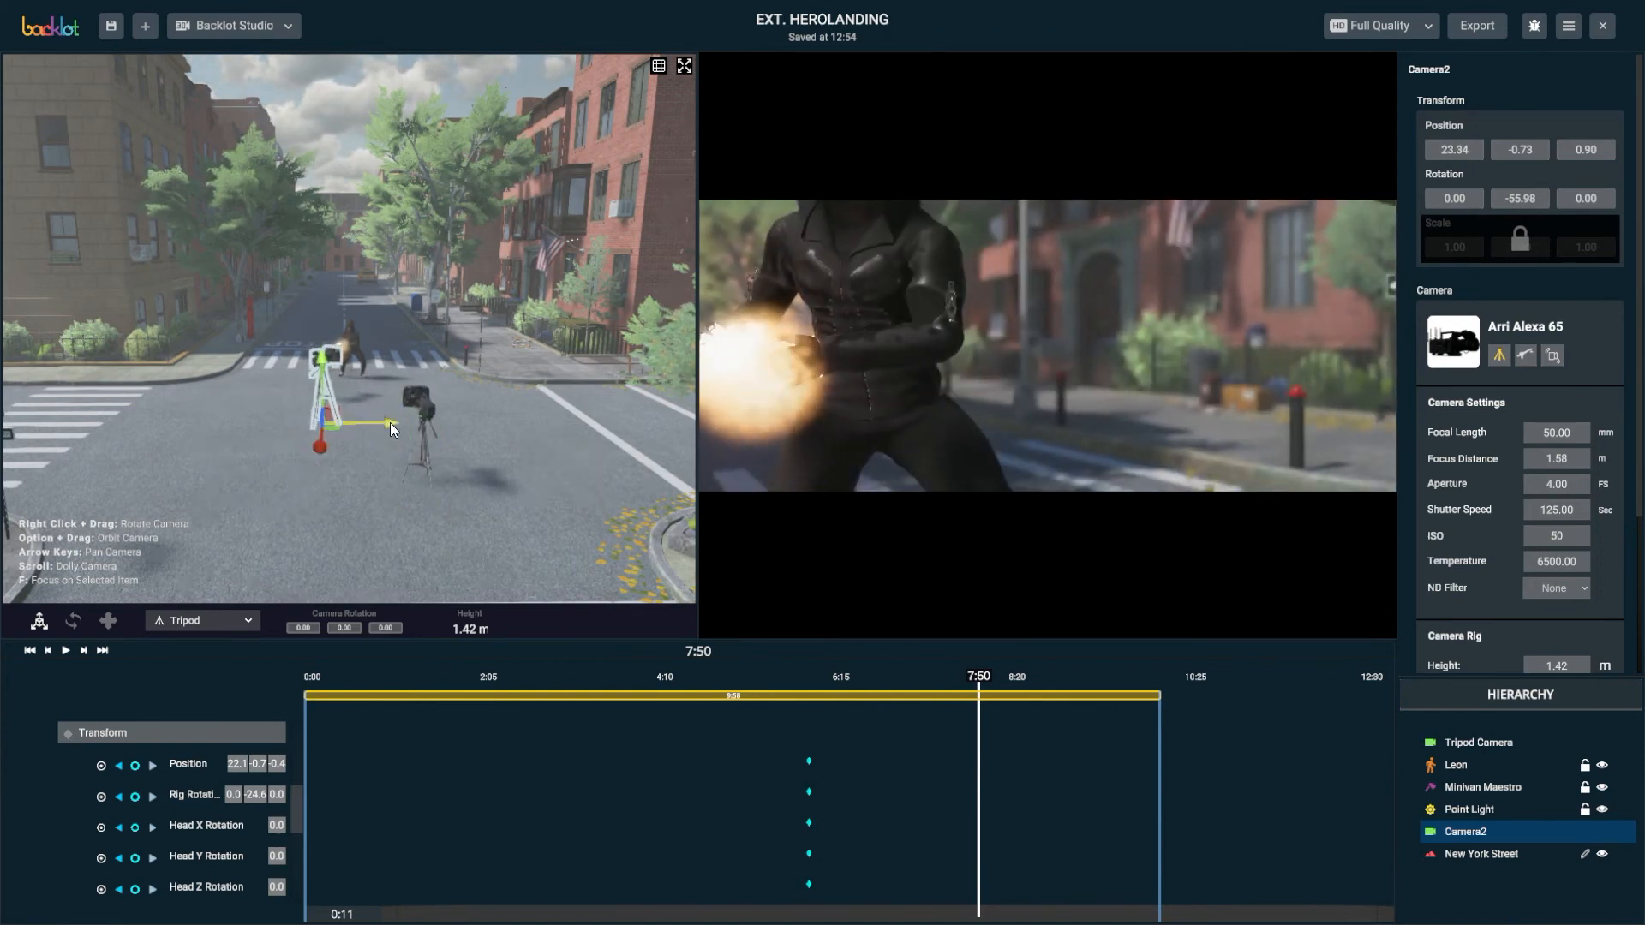
{"action": "left_click_drag", "start_coordinate": [389, 424], "coordinate": [378, 420]}
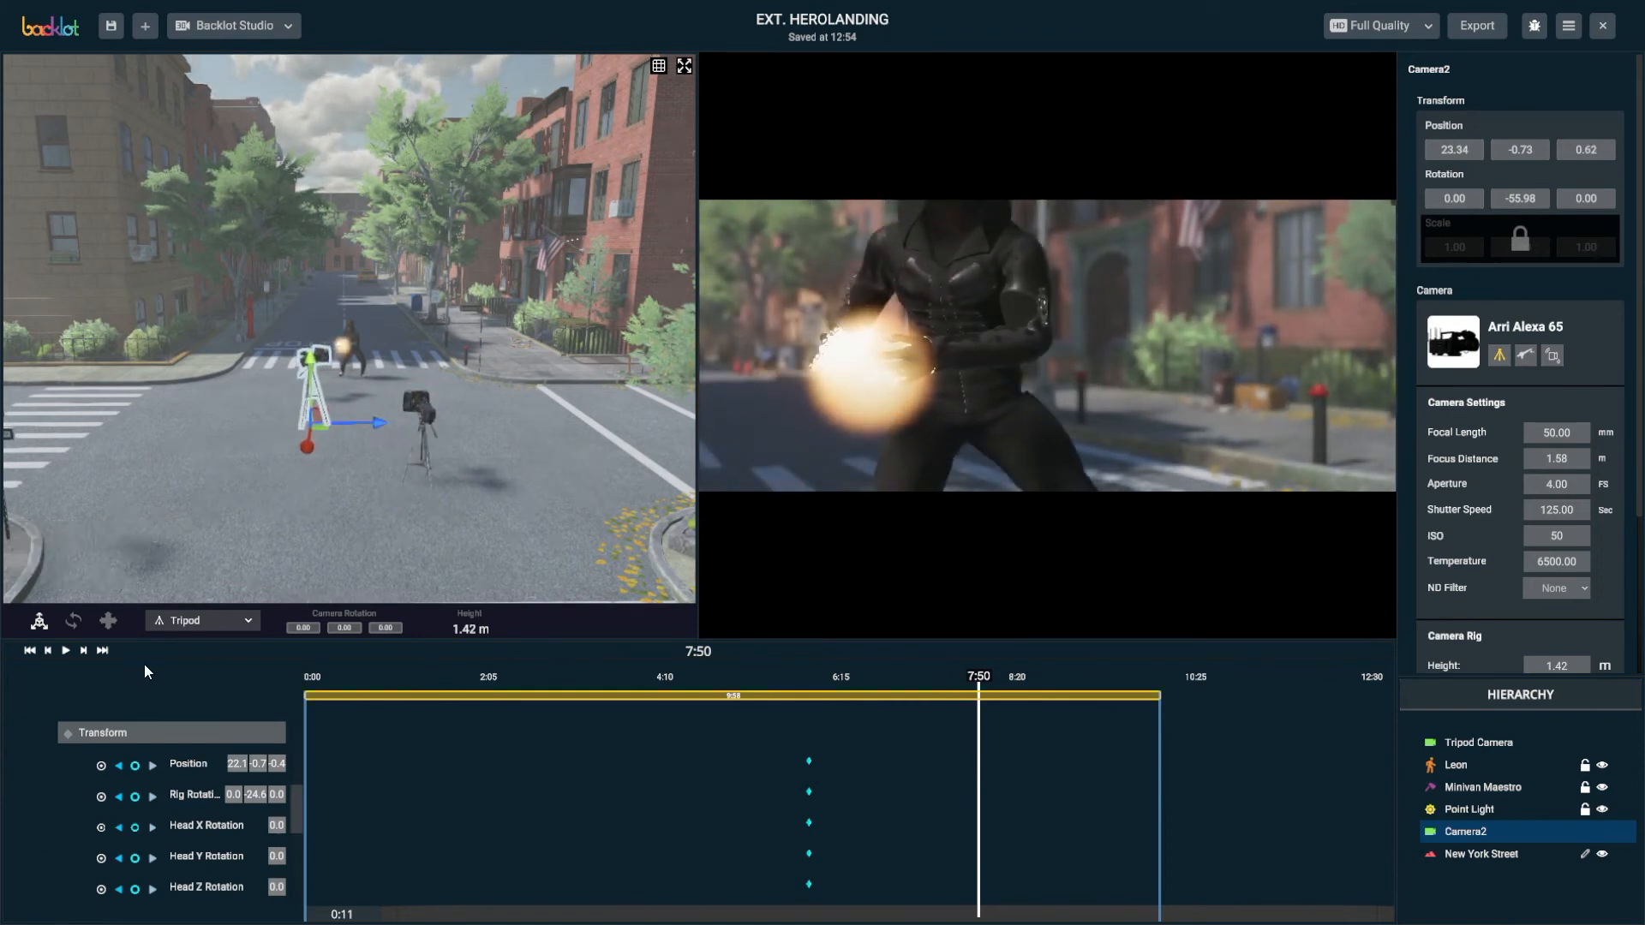
{"action": "mouse_move", "coordinate": [1365, 128]}
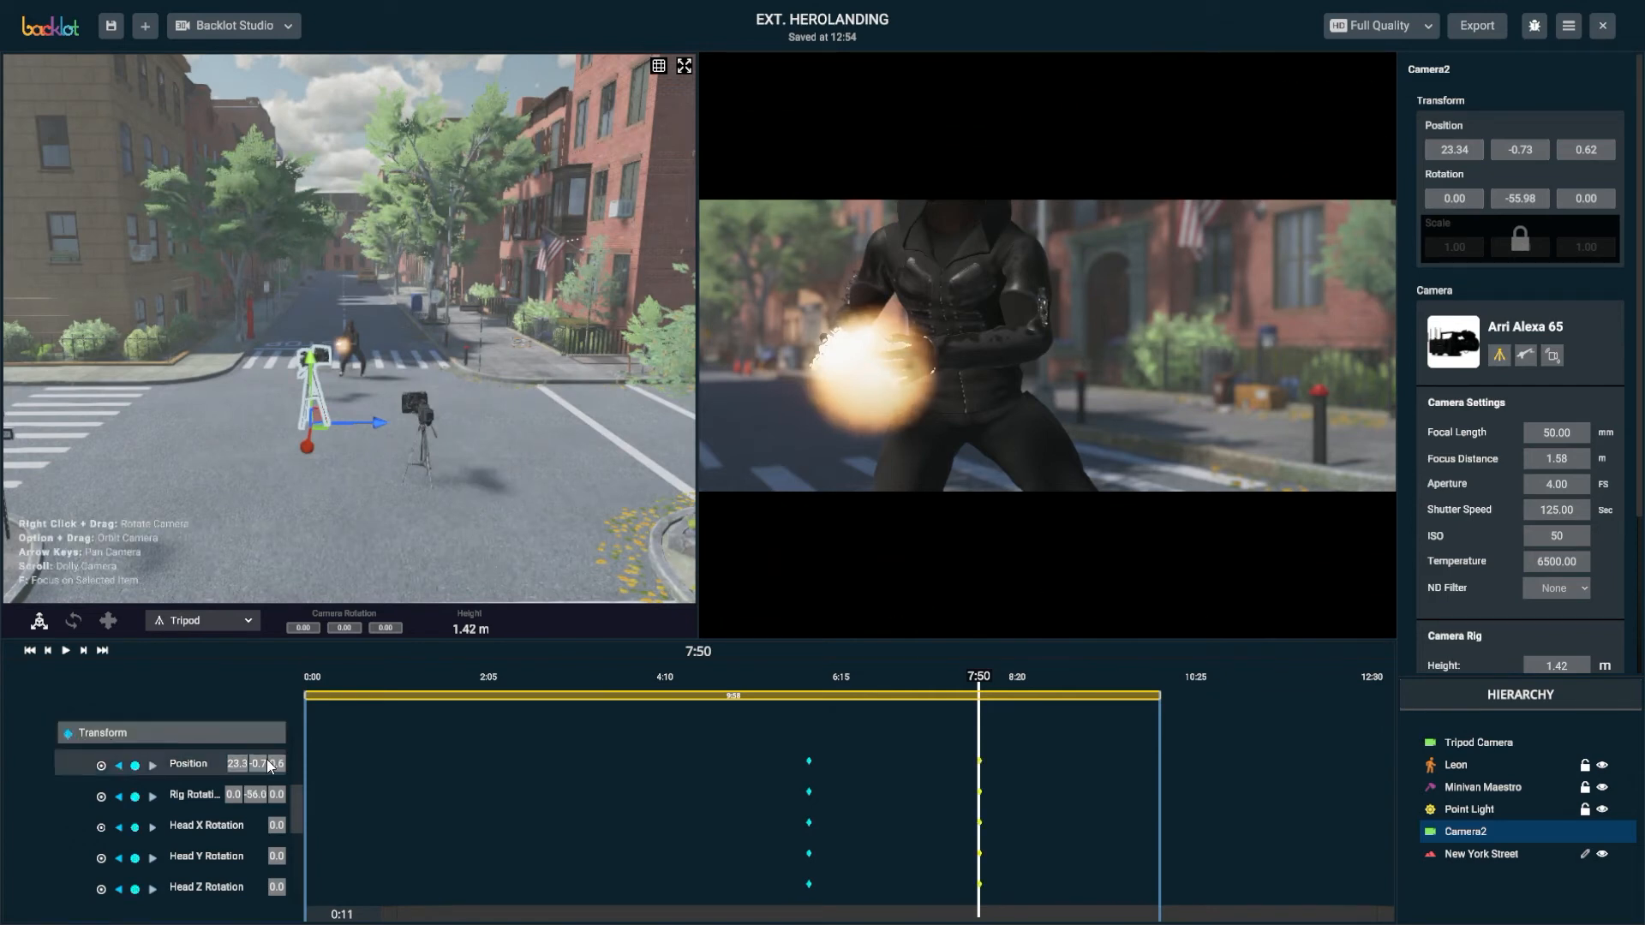
Play through Camera2's move around Leon and shift its first set of transform keyframes to 5:36
{"action": "left_click_drag", "start_coordinate": [830, 690], "coordinate": [754, 726]}
{"action": "key", "text": "space"}
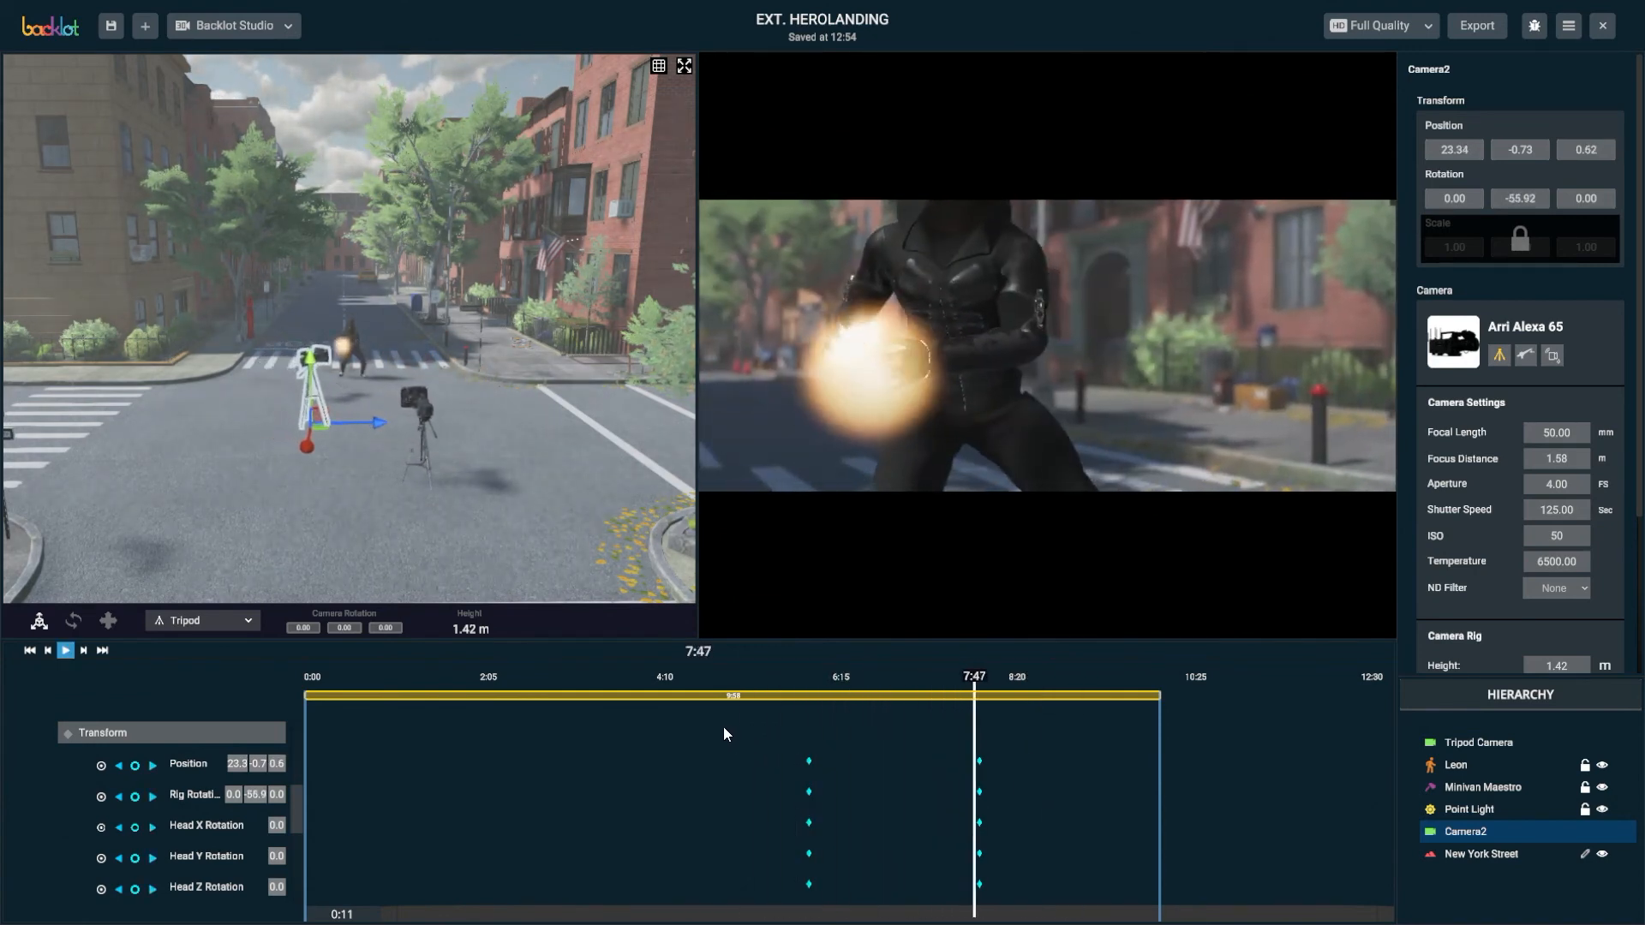
{"action": "left_click", "coordinate": [745, 677]}
{"action": "key", "text": "space"}
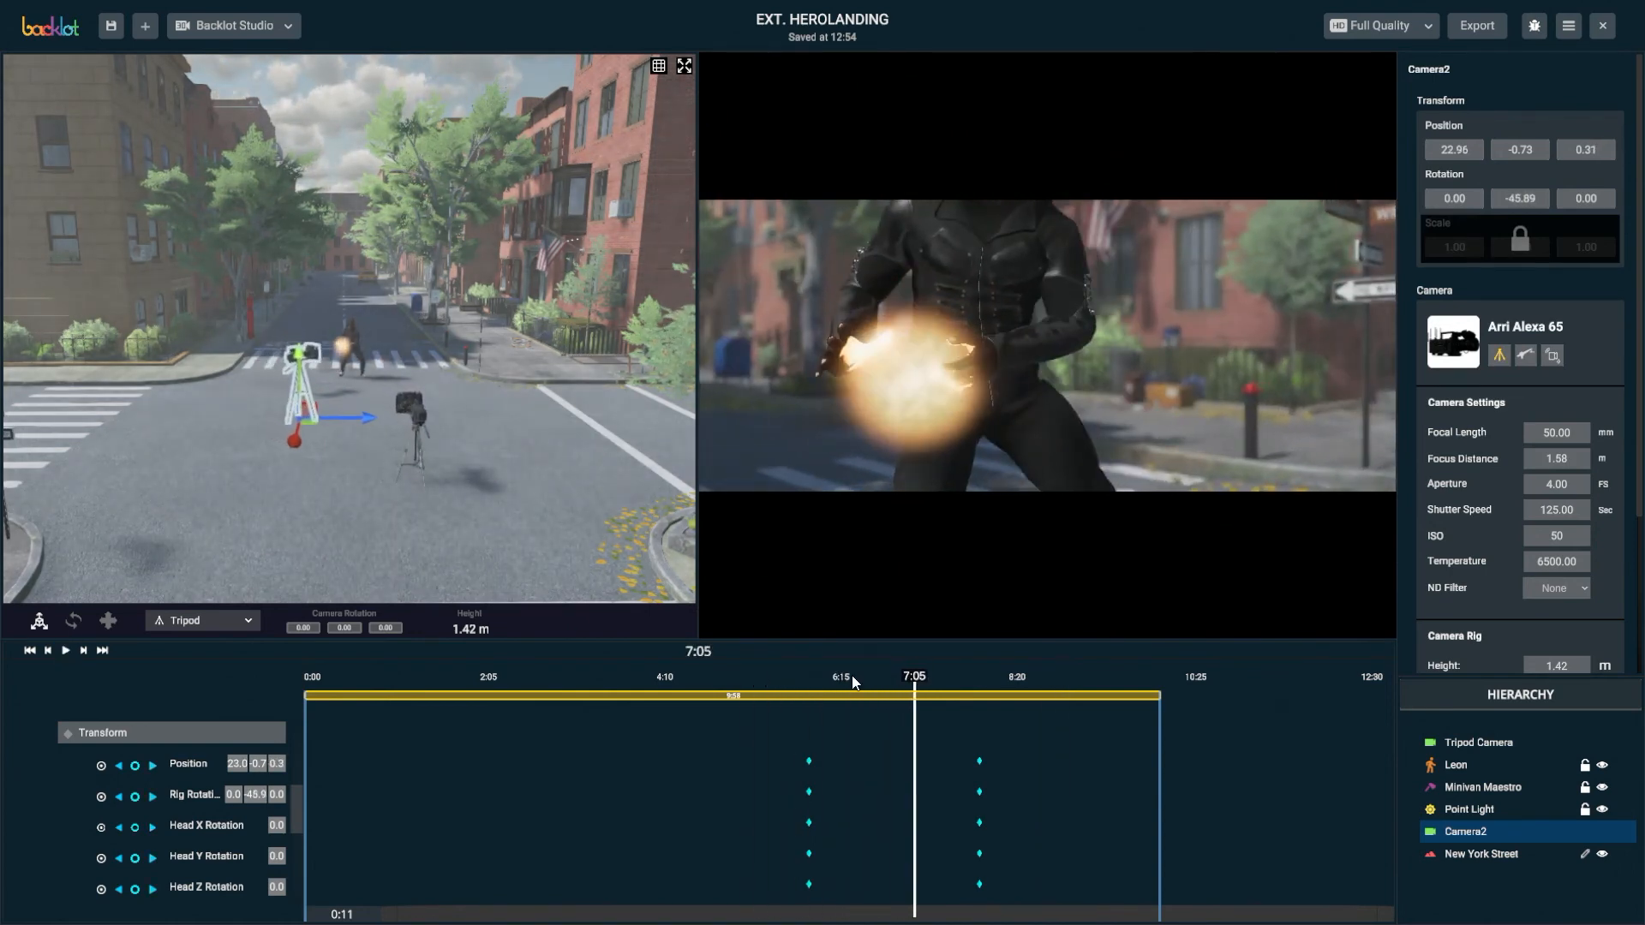
{"action": "left_click", "coordinate": [798, 677]}
{"action": "left_click_drag", "start_coordinate": [734, 680], "coordinate": [785, 685]}
{"action": "left_click", "coordinate": [839, 754]}
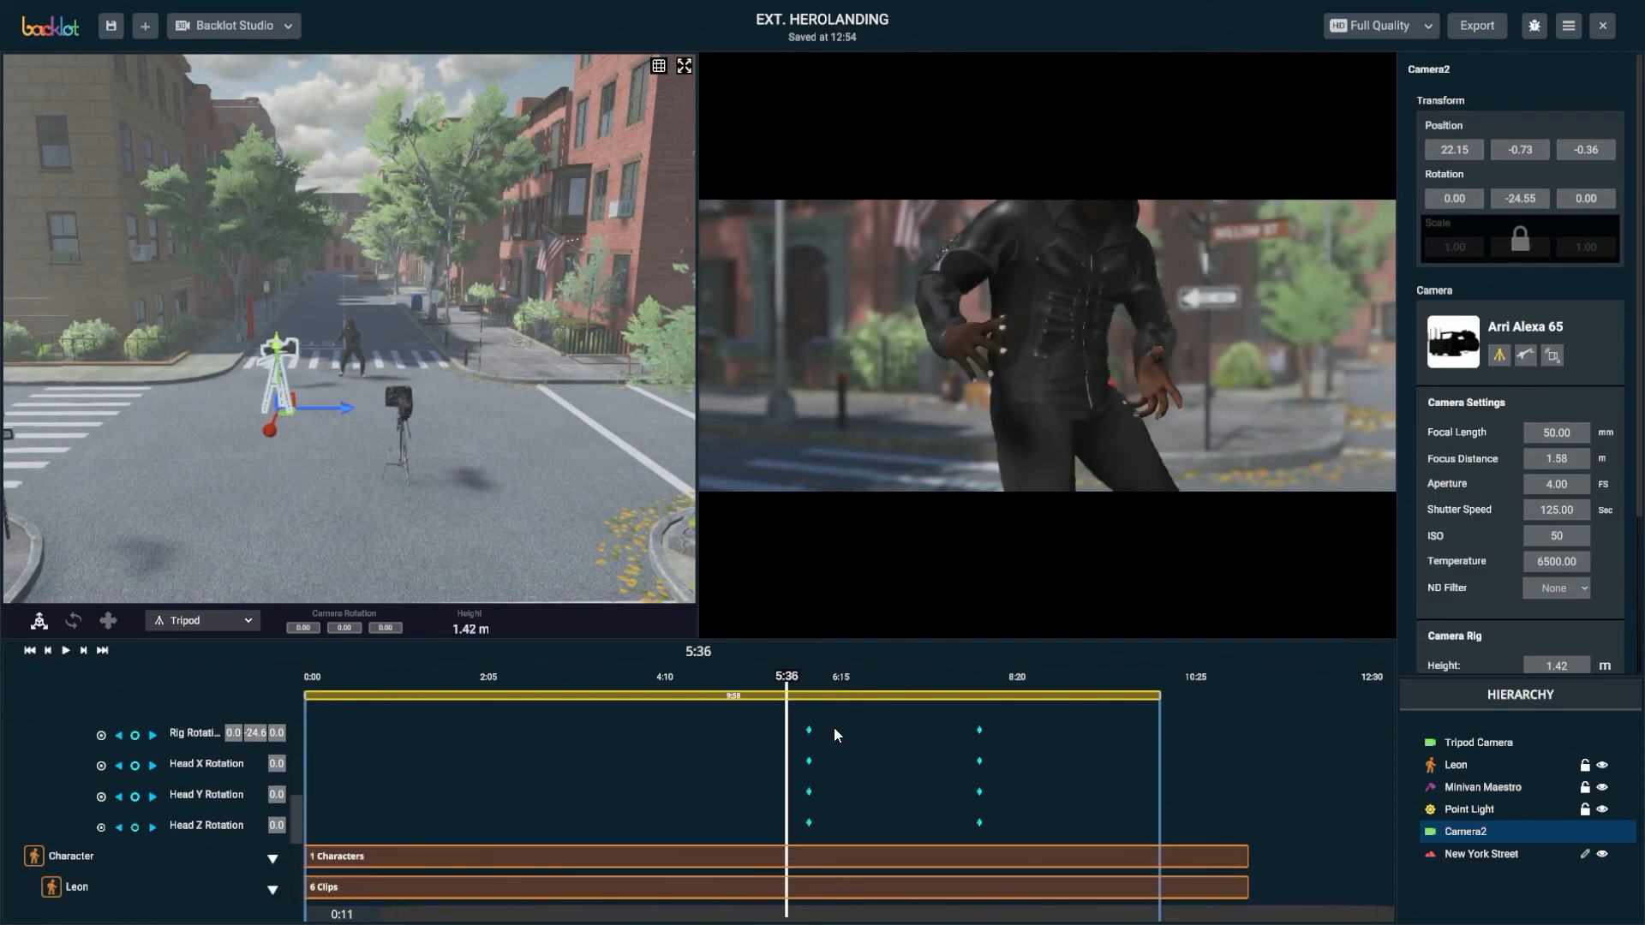
{"action": "left_click_drag", "start_coordinate": [840, 751], "coordinate": [786, 894]}
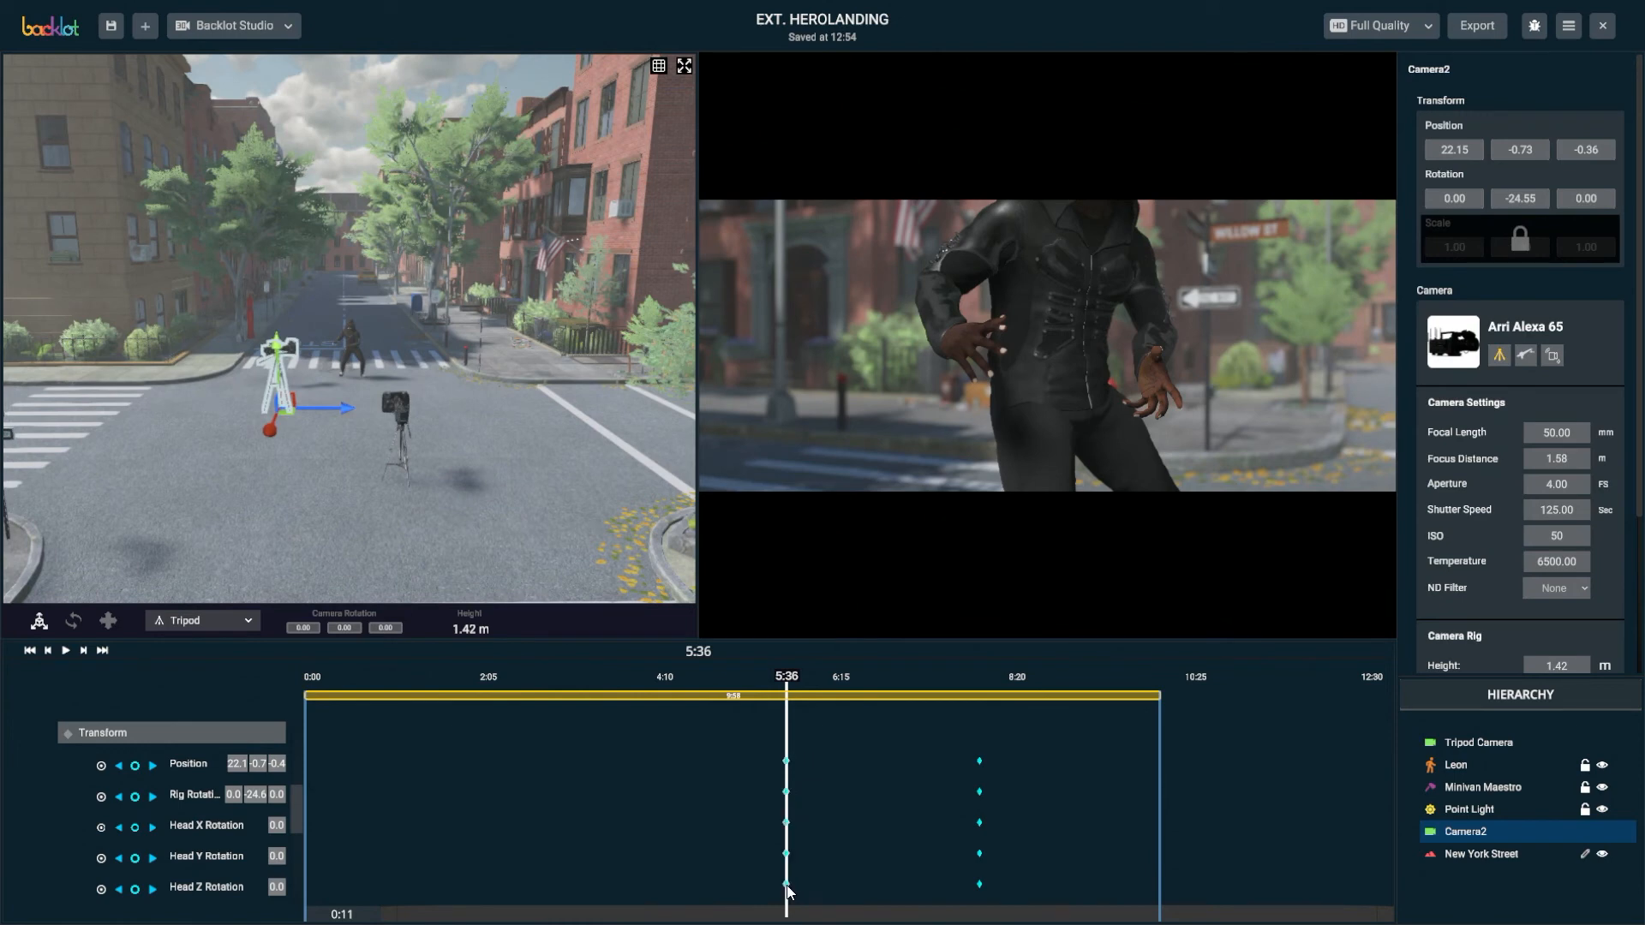
Add a third camera at 8:58 and place it in front of Leon at about X 22.94, Y -0.28, Z 2.24
{"action": "left_click_drag", "start_coordinate": [787, 681], "coordinate": [954, 787]}
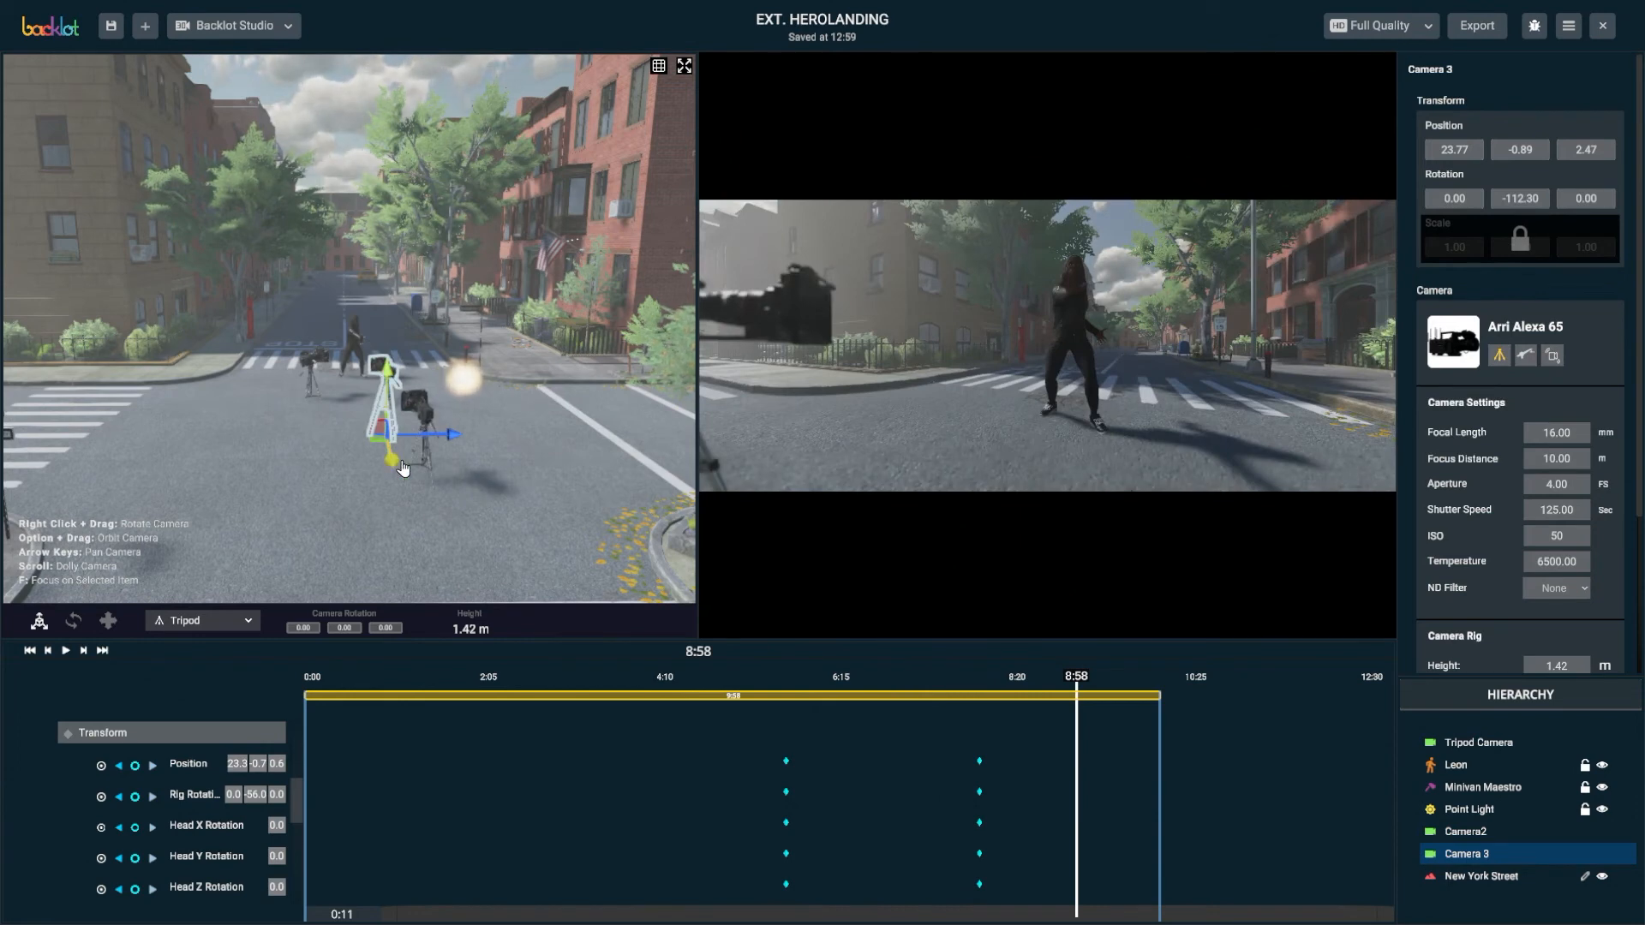
{"action": "left_click_drag", "start_coordinate": [394, 465], "coordinate": [382, 420]}
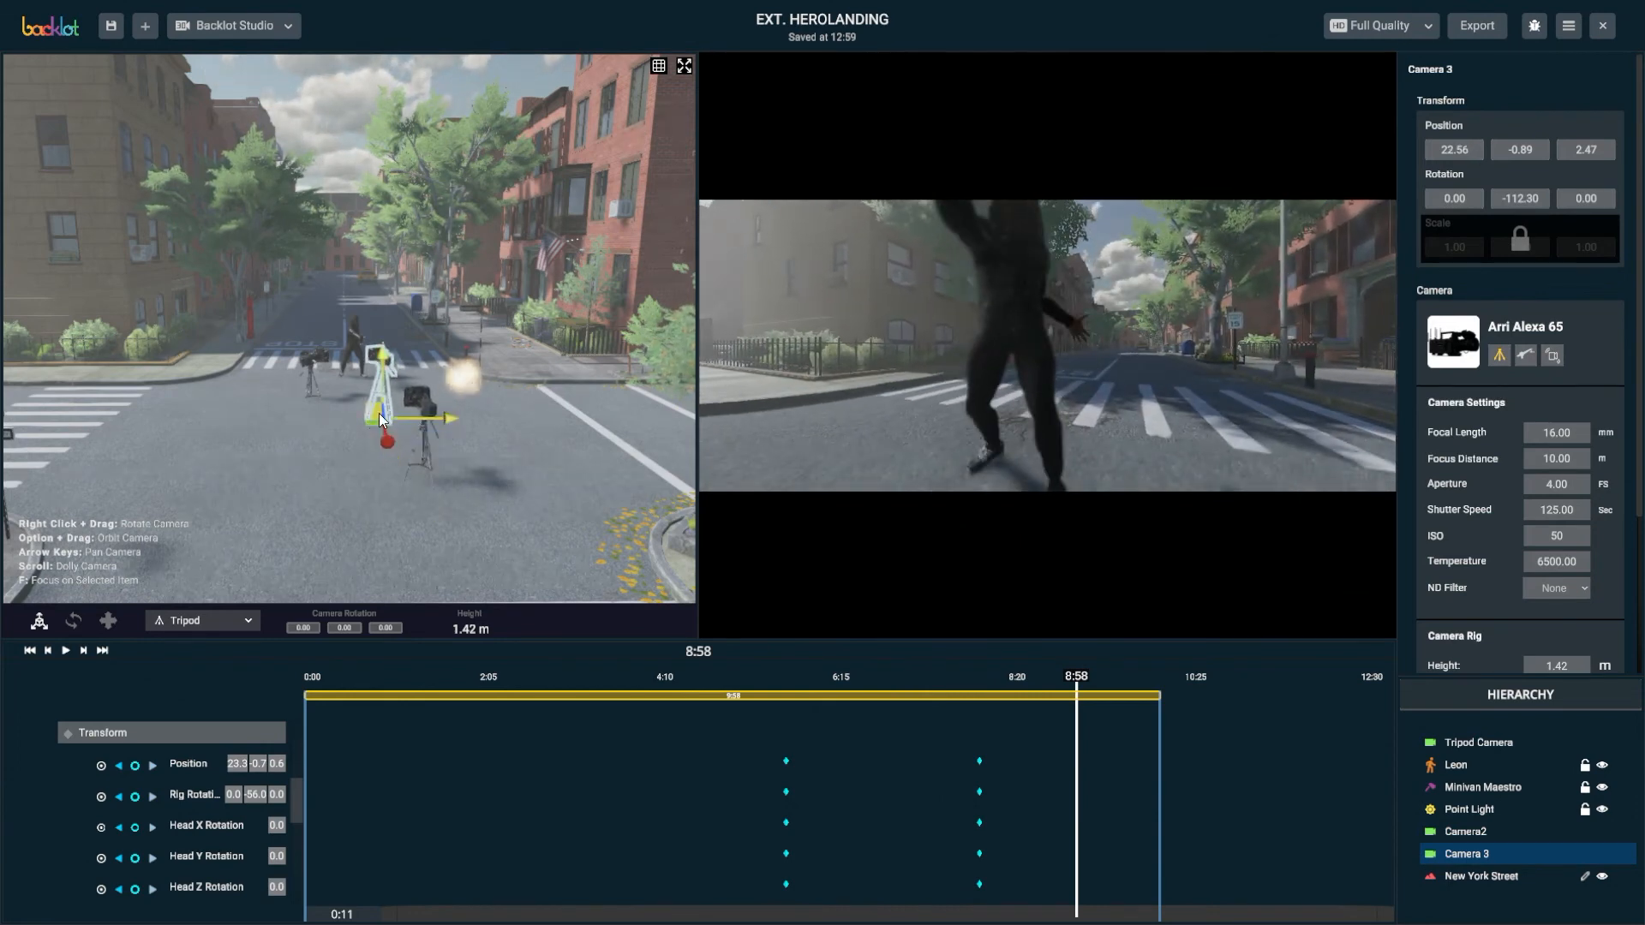
{"action": "left_click_drag", "start_coordinate": [385, 364], "coordinate": [377, 347]}
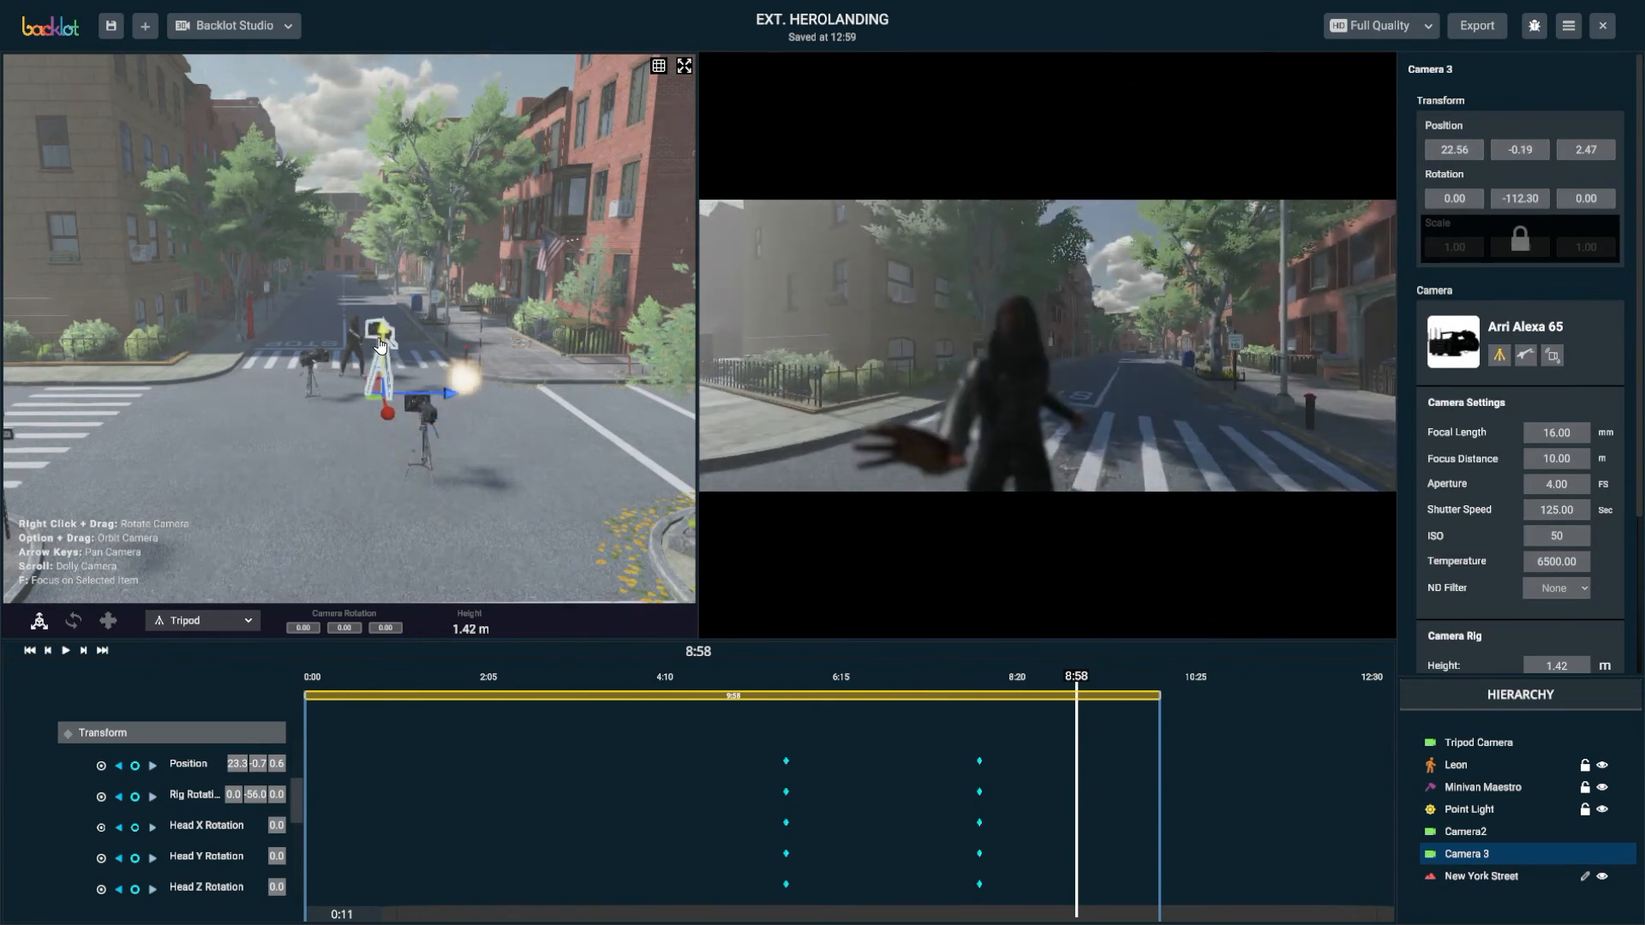
{"action": "mouse_move", "coordinate": [454, 397]}
{"action": "left_mouse_down"}
{"action": "mouse_move", "coordinate": [424, 397]}
{"action": "mouse_move", "coordinate": [444, 397]}
{"action": "left_mouse_up"}
{"action": "left_click_drag", "start_coordinate": [330, 412], "coordinate": [415, 402], "text": "alt"}
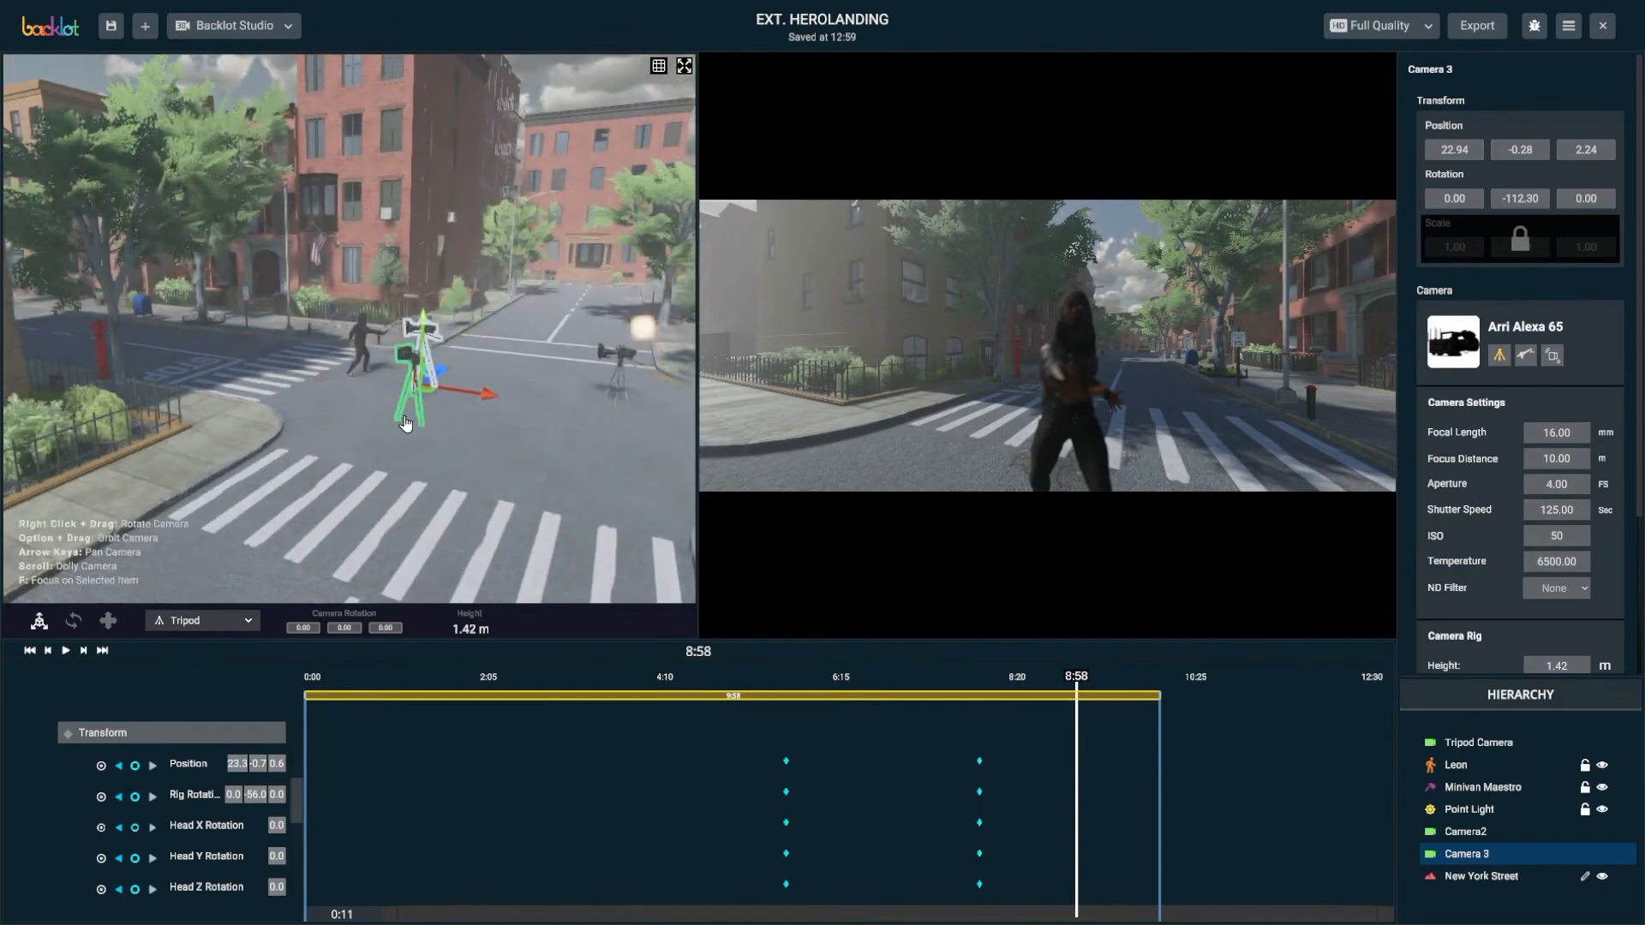
Set Camera 3's focus on Leon's body and shift the camera to about Z 2.14
{"action": "scroll", "coordinate": [482, 450], "scroll_direction": "up", "scroll_amount": 2}
{"action": "scroll", "coordinate": [483, 444], "scroll_direction": "up", "scroll_amount": 3}
{"action": "left_click_drag", "start_coordinate": [547, 470], "coordinate": [435, 456], "text": "alt"}
{"action": "mouse_move", "coordinate": [1146, 312]}
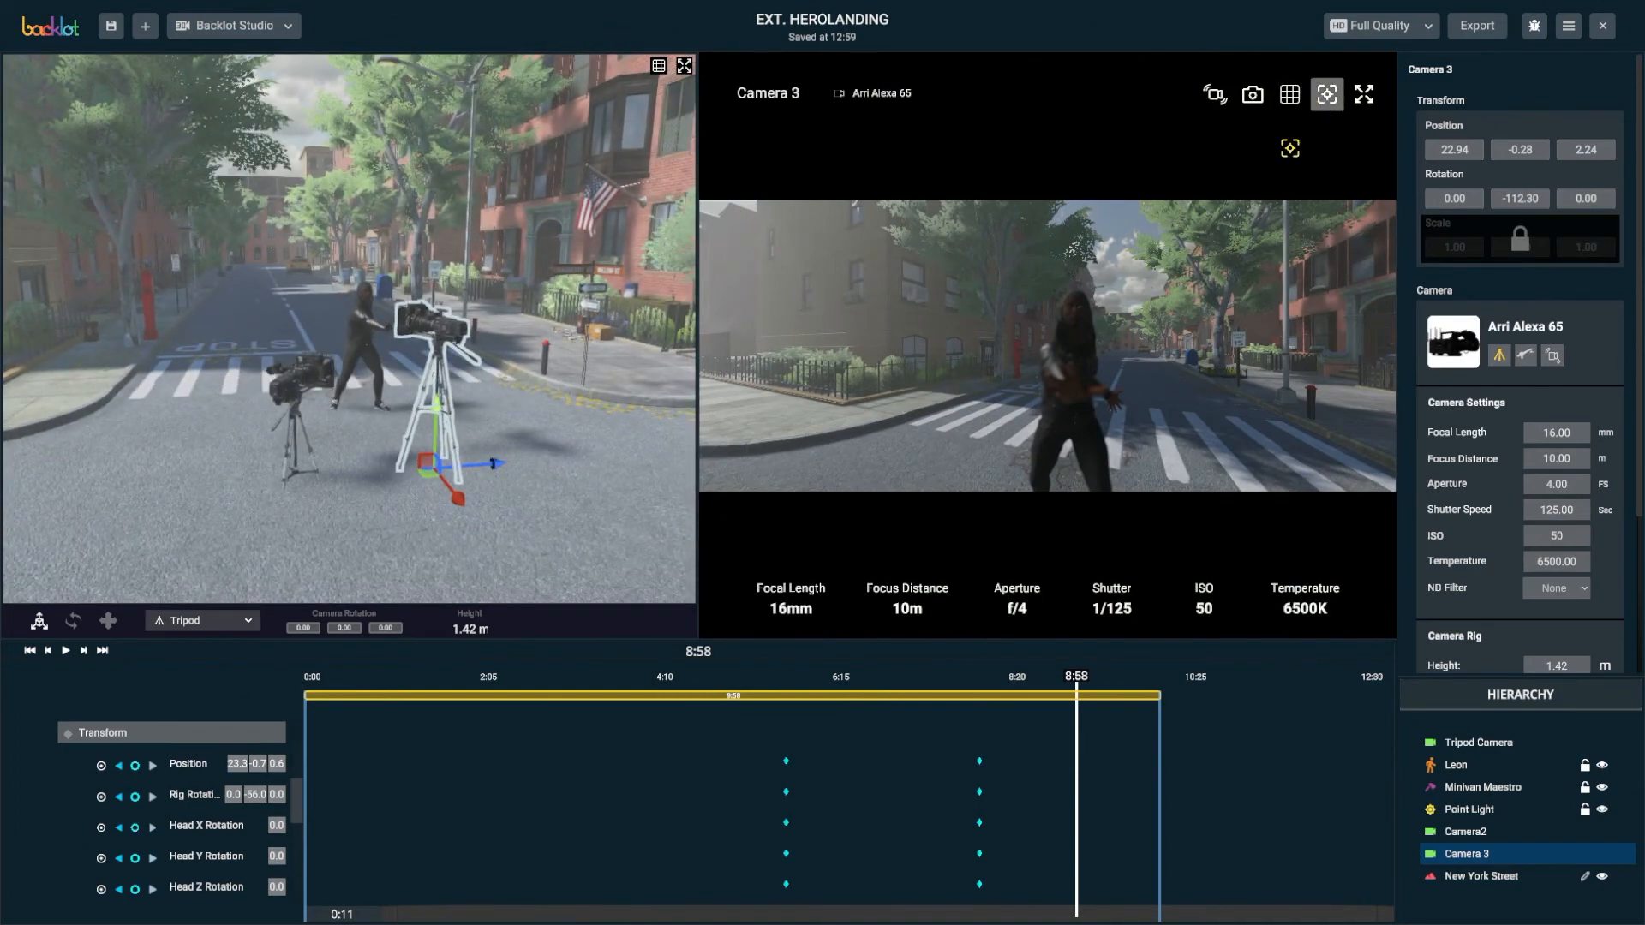
{"action": "left_click", "coordinate": [1079, 378]}
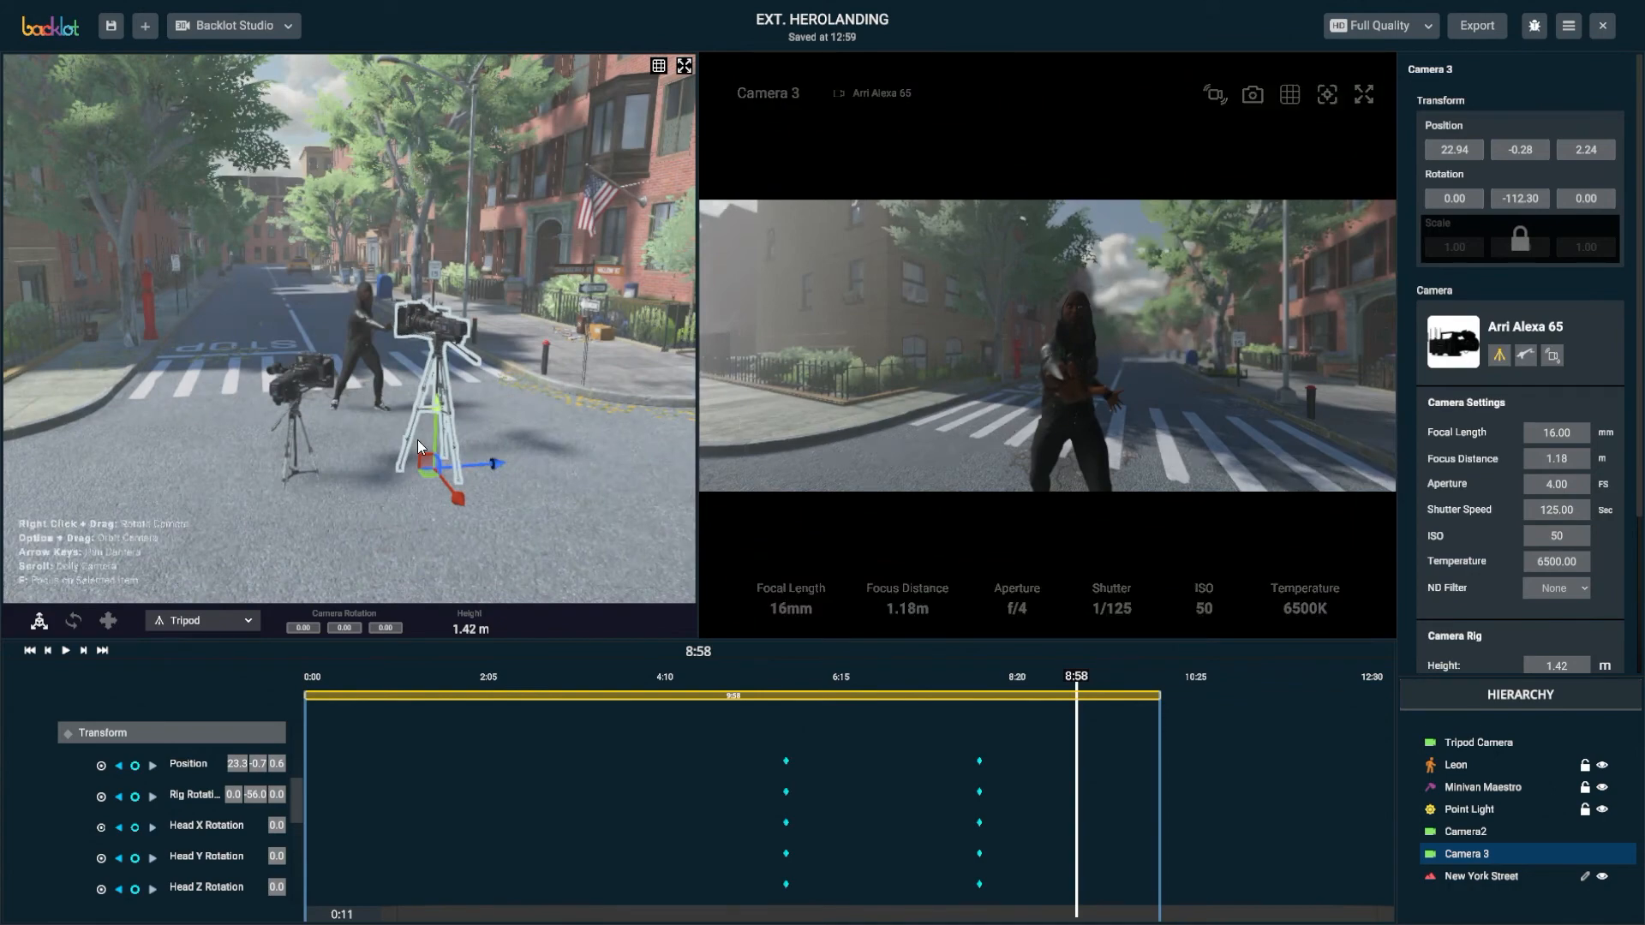
{"action": "left_click_drag", "start_coordinate": [384, 485], "coordinate": [401, 490], "text": "alt"}
{"action": "mouse_move", "coordinate": [500, 469]}
{"action": "left_mouse_down"}
{"action": "mouse_move", "coordinate": [517, 456]}
{"action": "mouse_move", "coordinate": [487, 454]}
{"action": "left_mouse_up"}
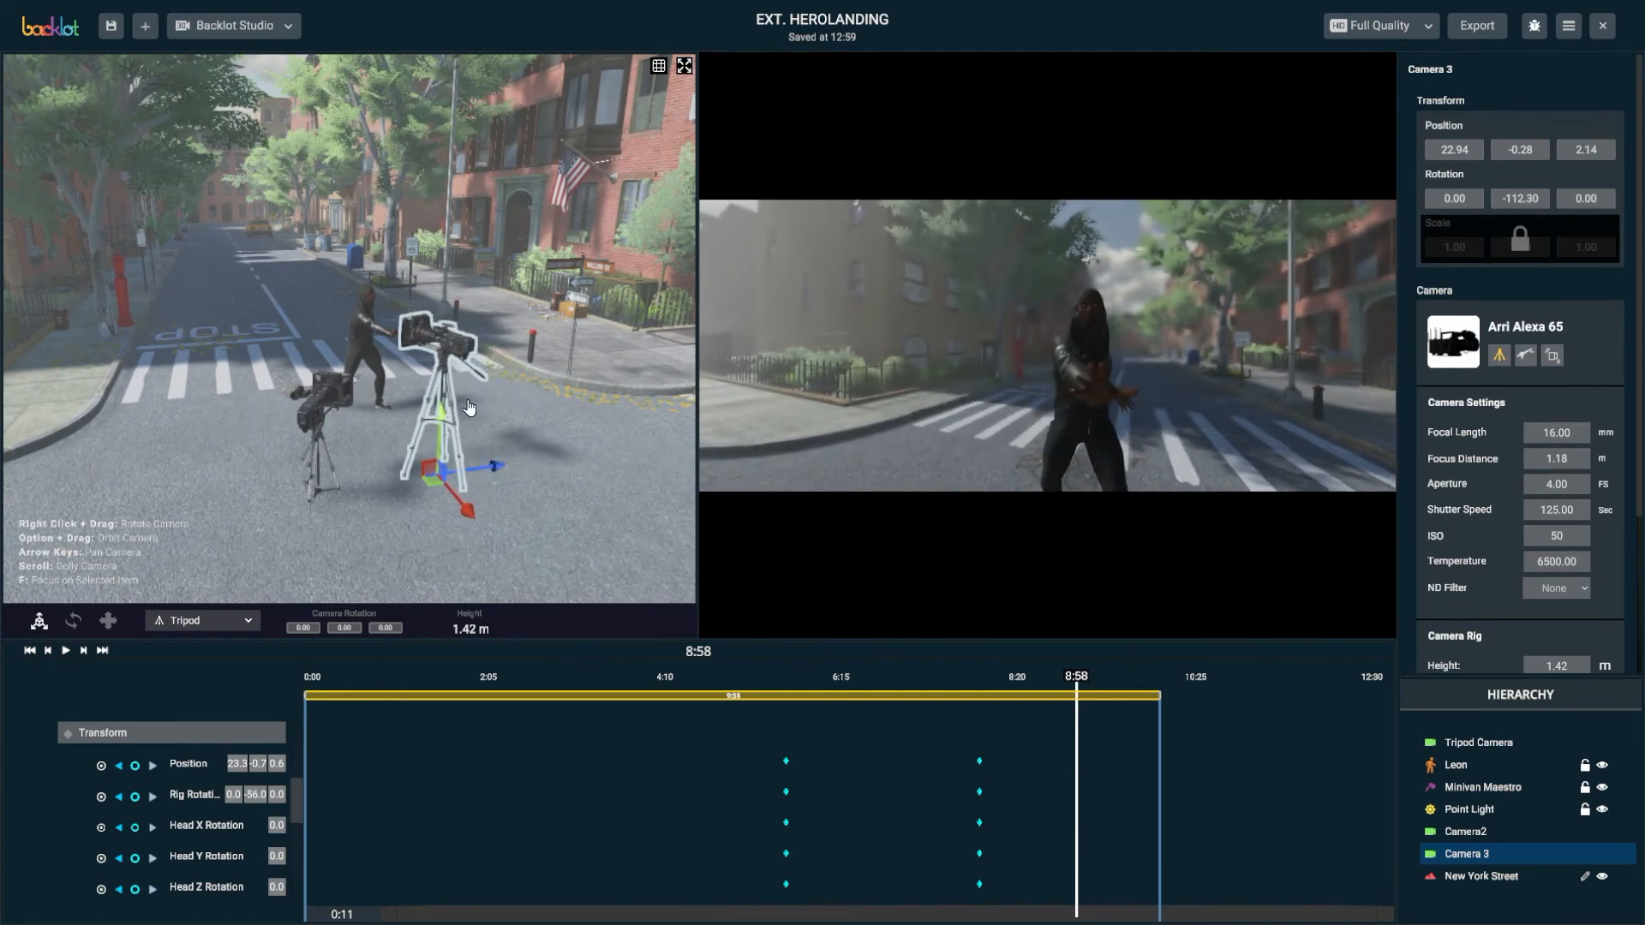
Turn Camera 3's head on its tripod to reframe Leon and set the focal length to 50 mm
{"action": "left_click", "coordinate": [108, 620]}
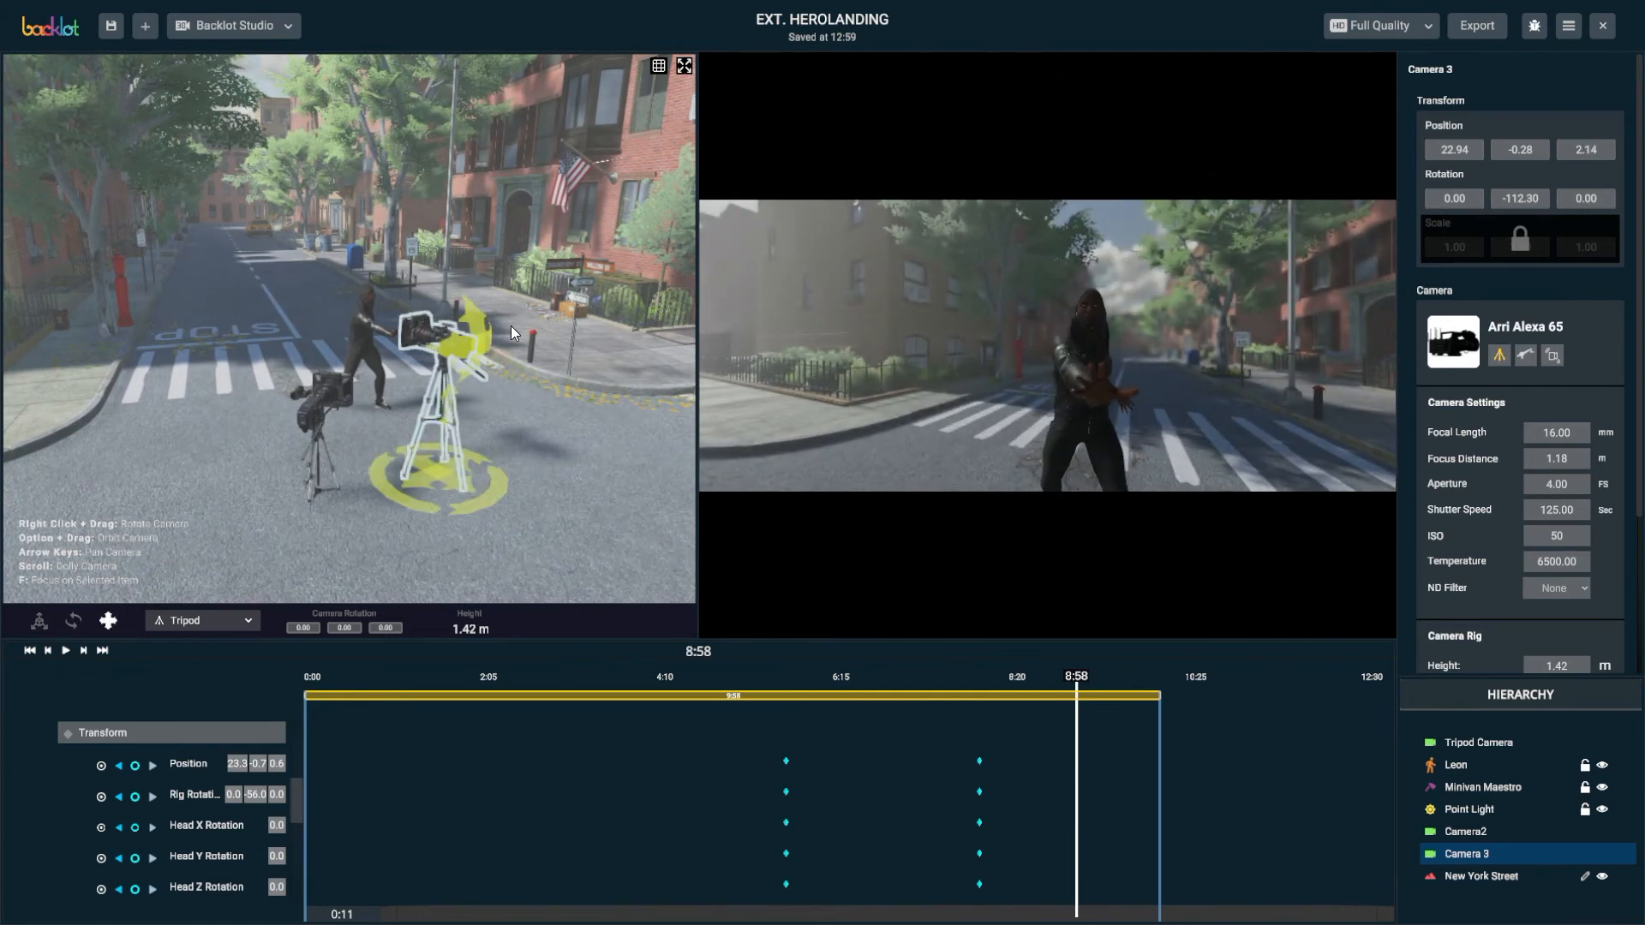
{"action": "left_click_drag", "start_coordinate": [481, 327], "coordinate": [521, 352]}
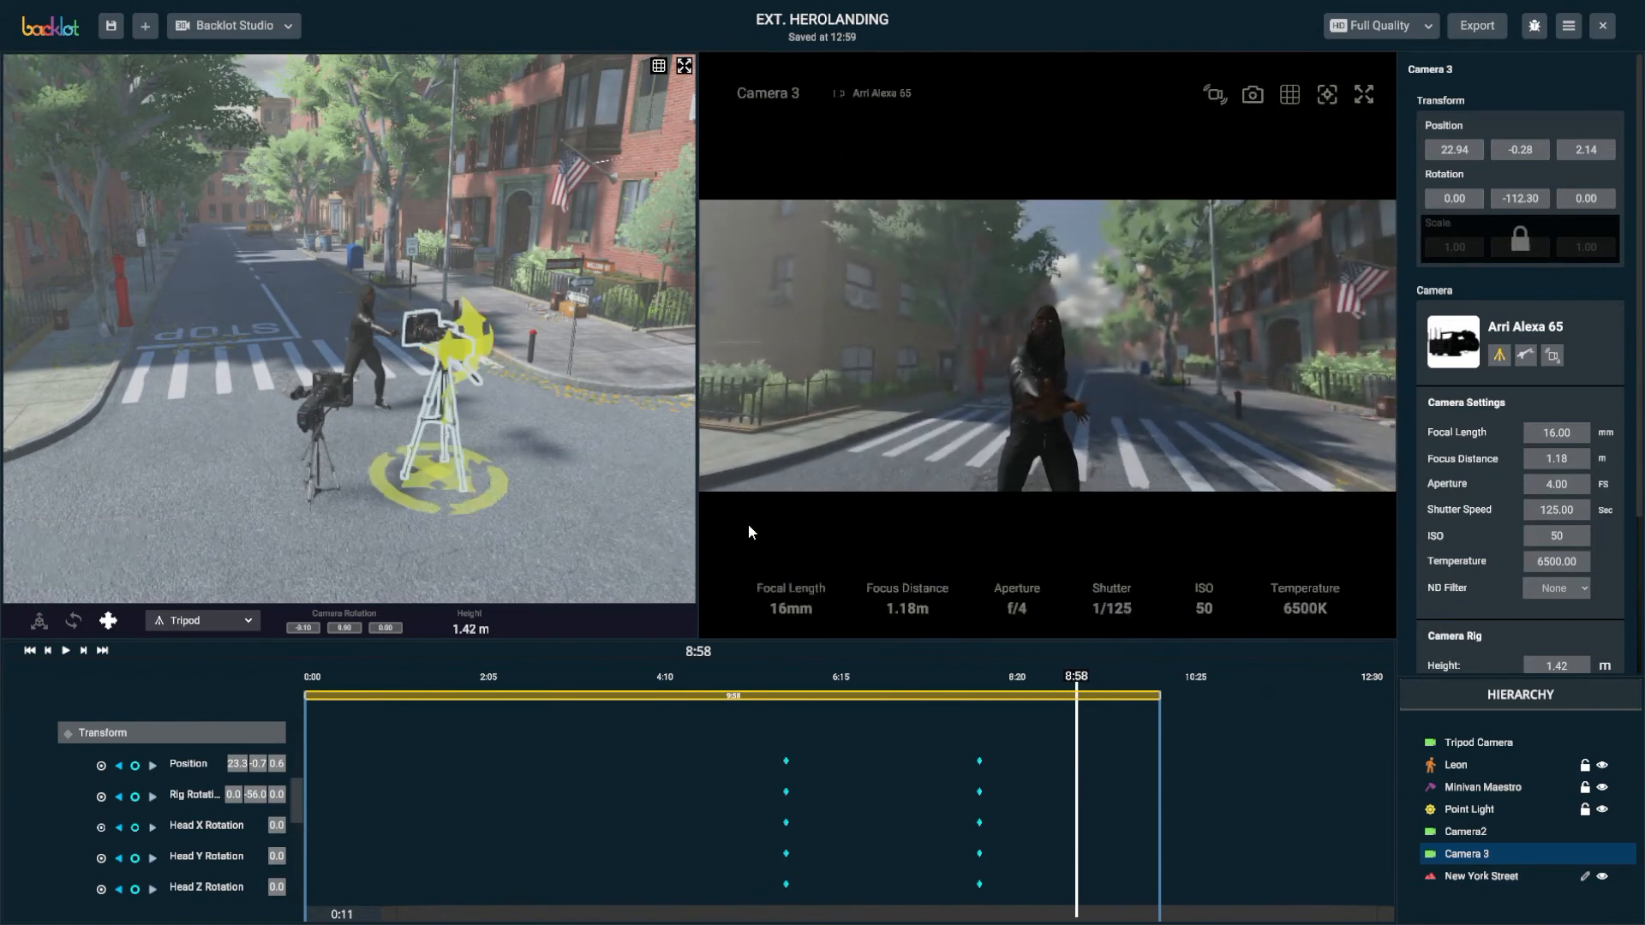
{"action": "left_click", "coordinate": [791, 600]}
{"action": "left_click", "coordinate": [809, 490]}
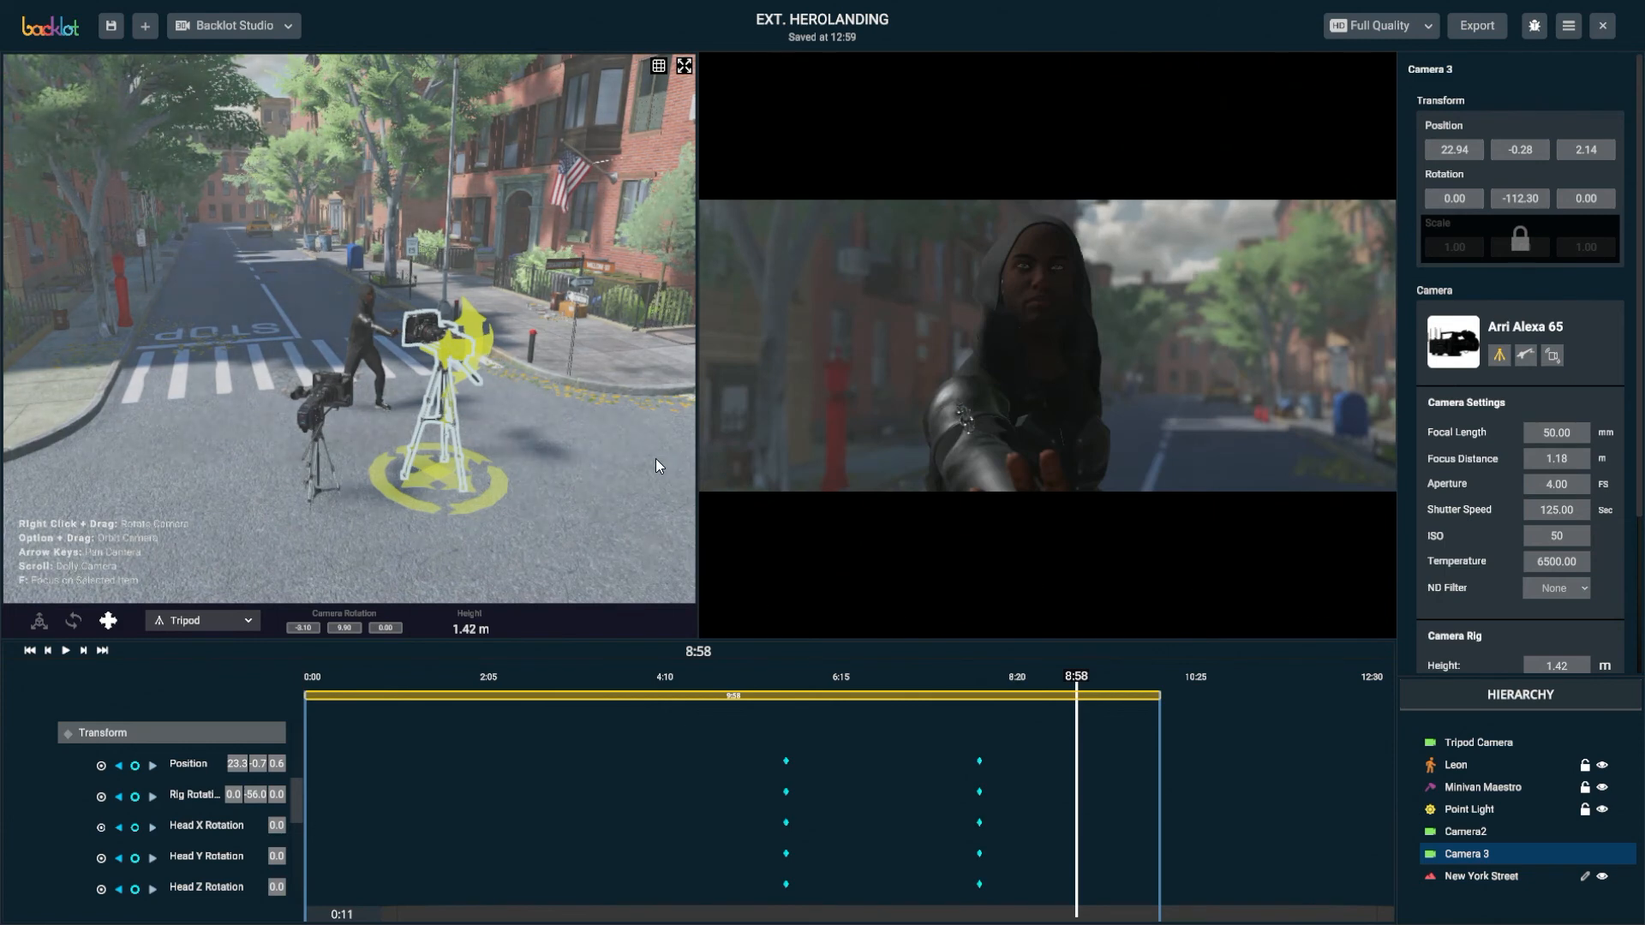
At 8:27, re-aim Camera 3's head, set its height to 1.40 m, and place it at about X 23.59, Y -0.56, Z 1.75
{"action": "left_click_drag", "start_coordinate": [895, 677], "coordinate": [1032, 688]}
{"action": "left_click_drag", "start_coordinate": [478, 347], "coordinate": [395, 498]}
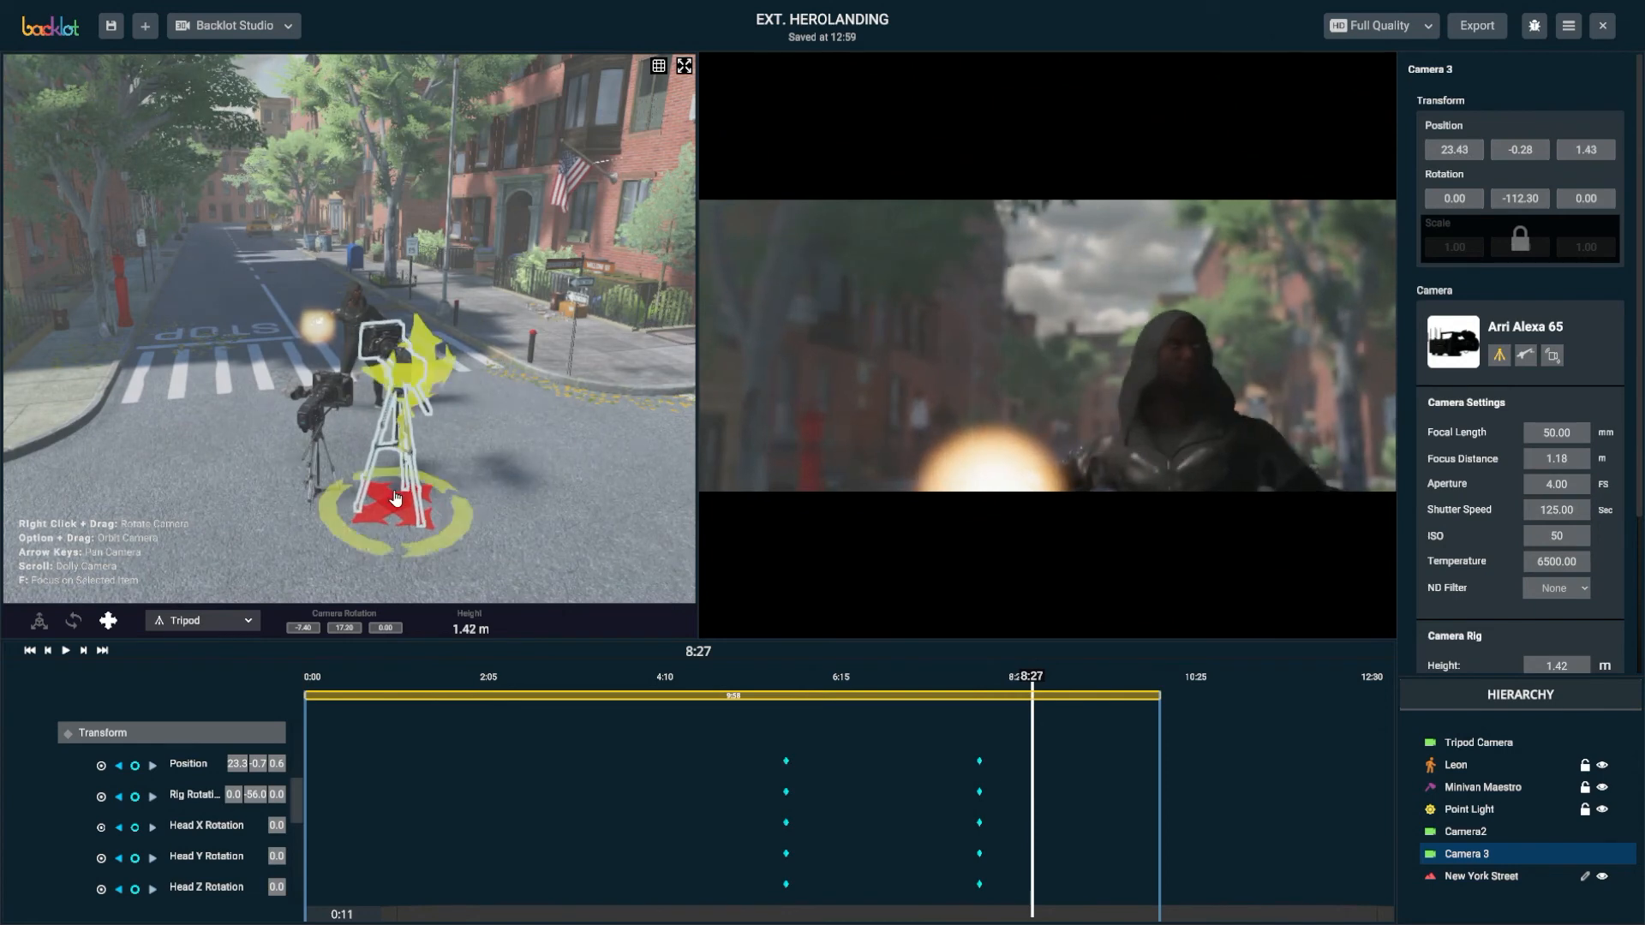
{"action": "left_click_drag", "start_coordinate": [395, 431], "coordinate": [399, 435]}
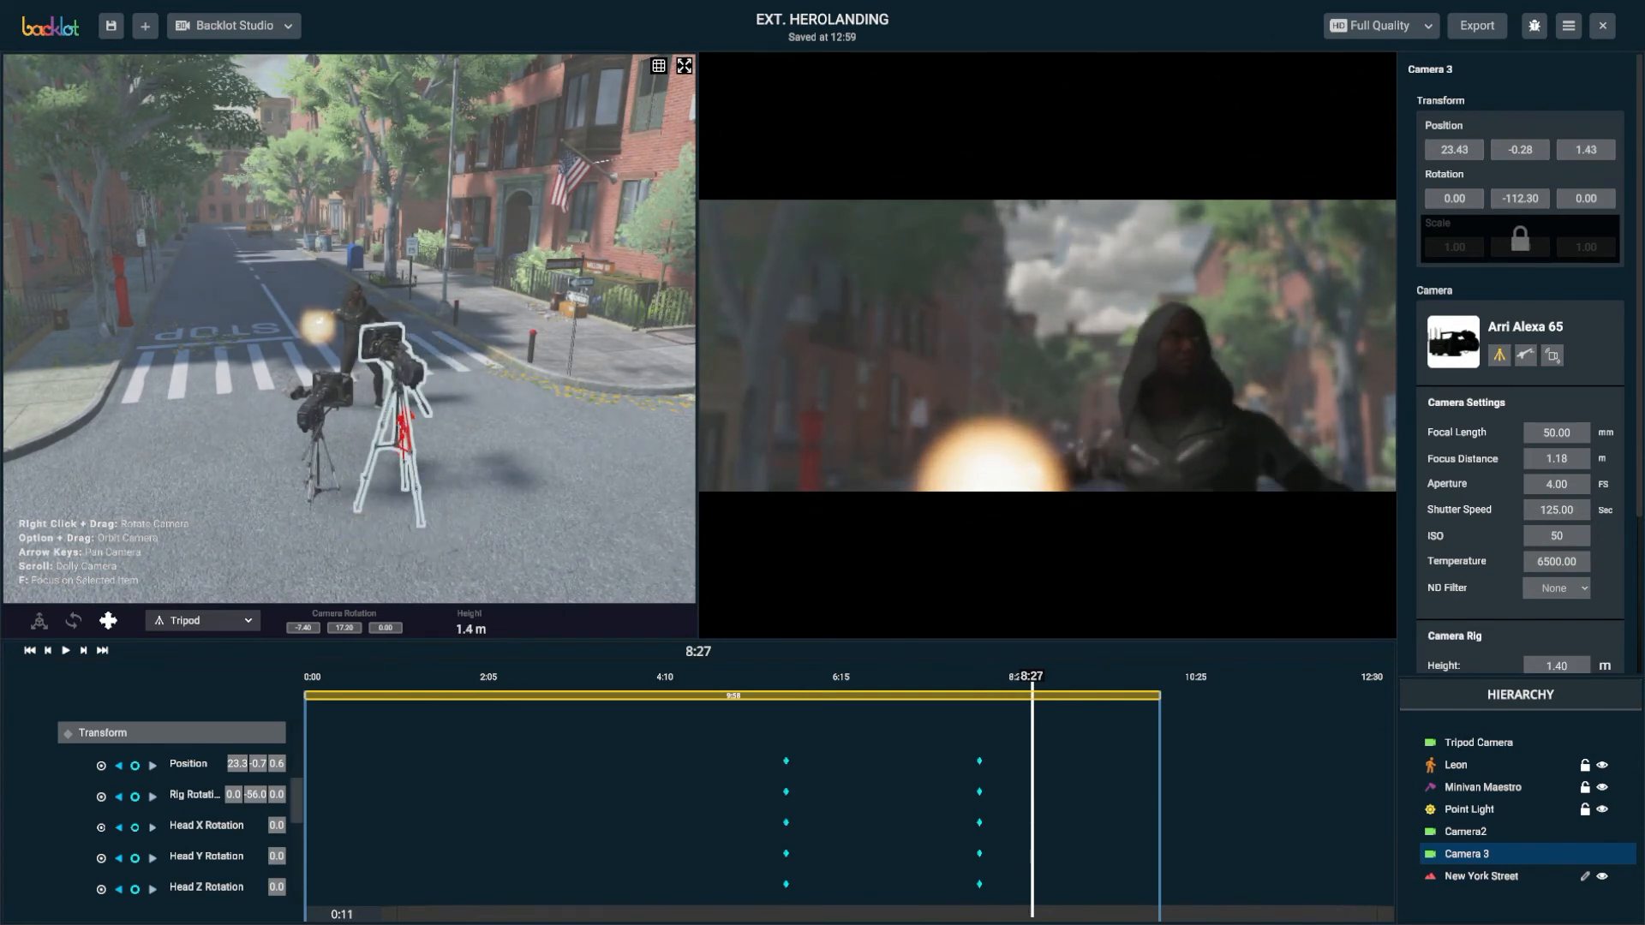
{"action": "left_click", "coordinate": [39, 622]}
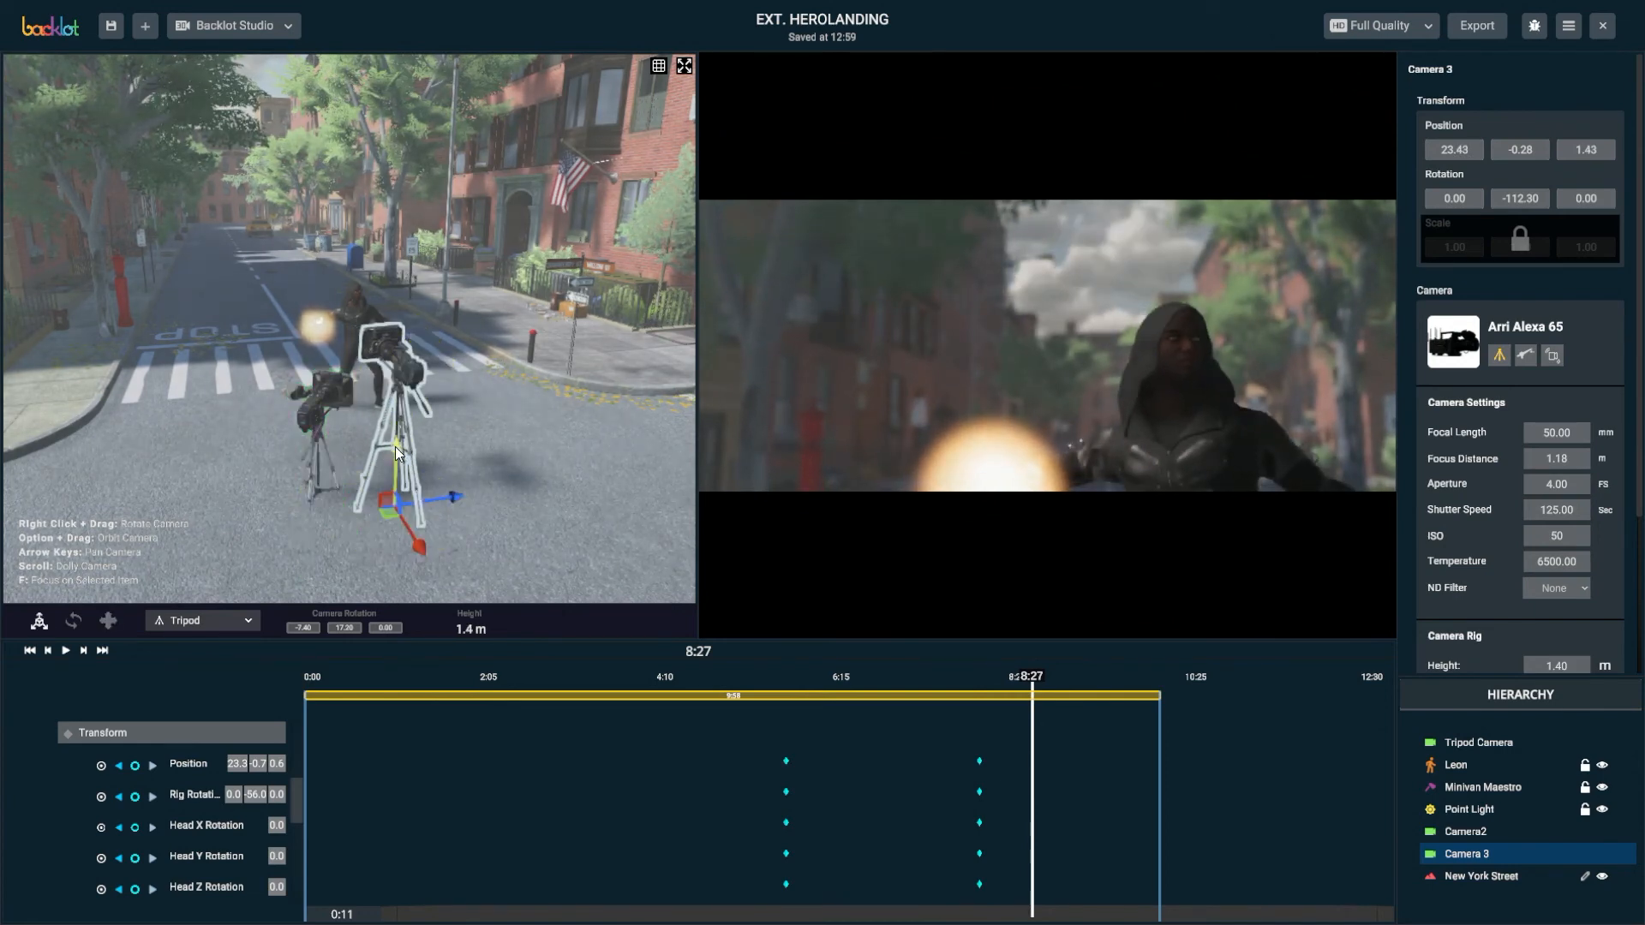
{"action": "left_click_drag", "start_coordinate": [396, 451], "coordinate": [394, 482]}
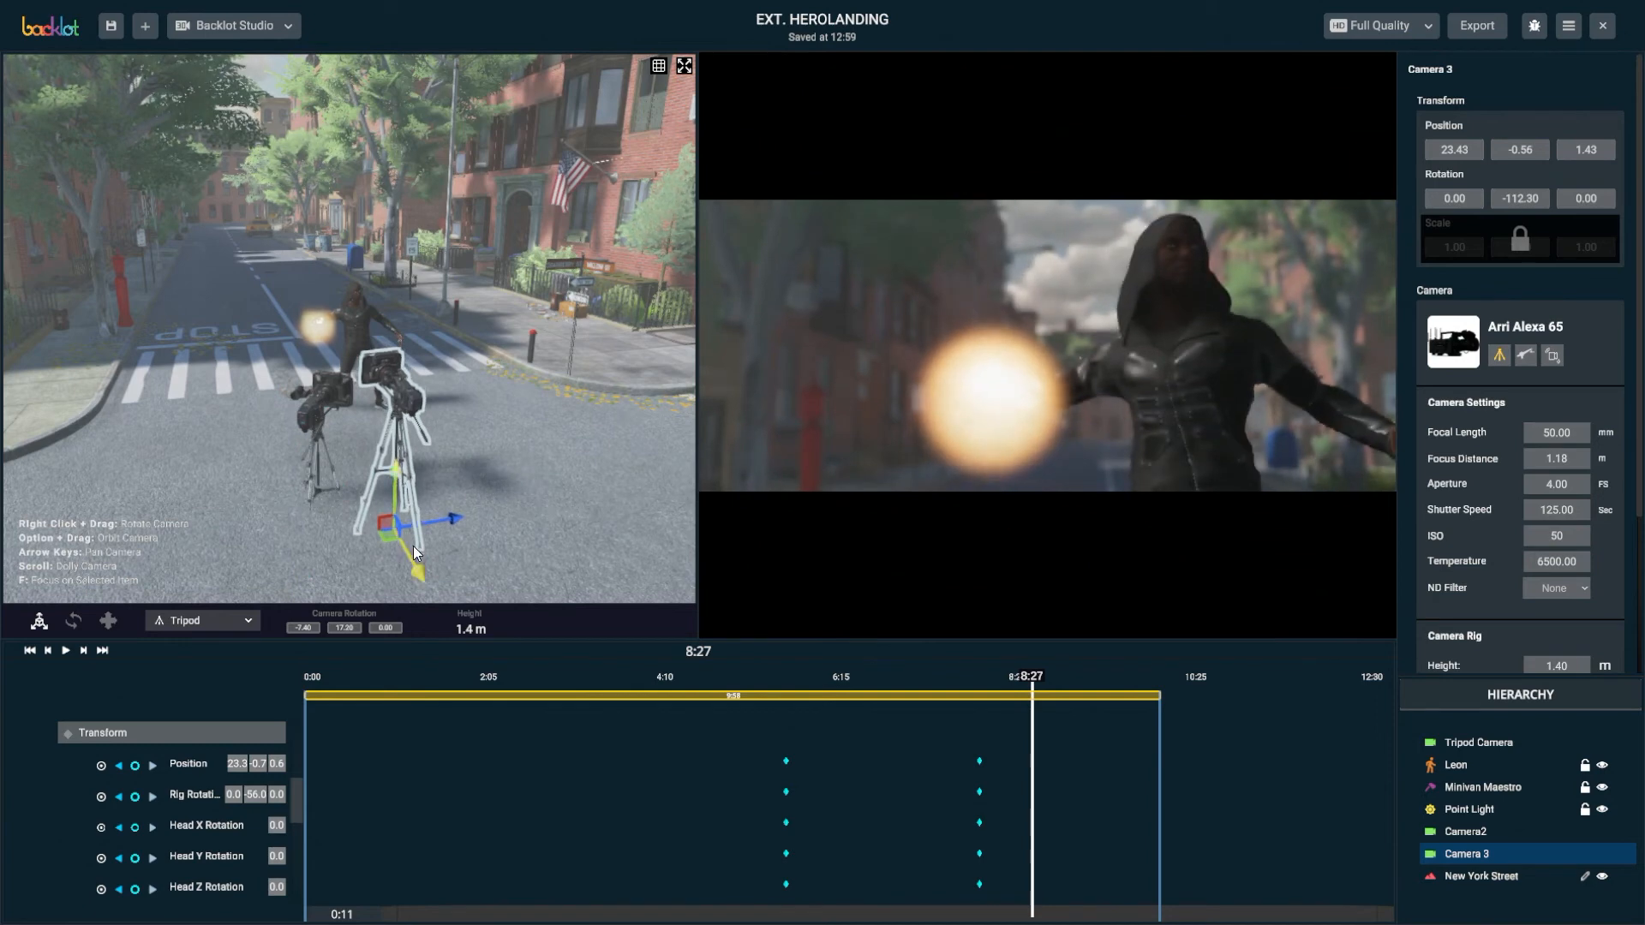
{"action": "left_click_drag", "start_coordinate": [414, 548], "coordinate": [490, 526]}
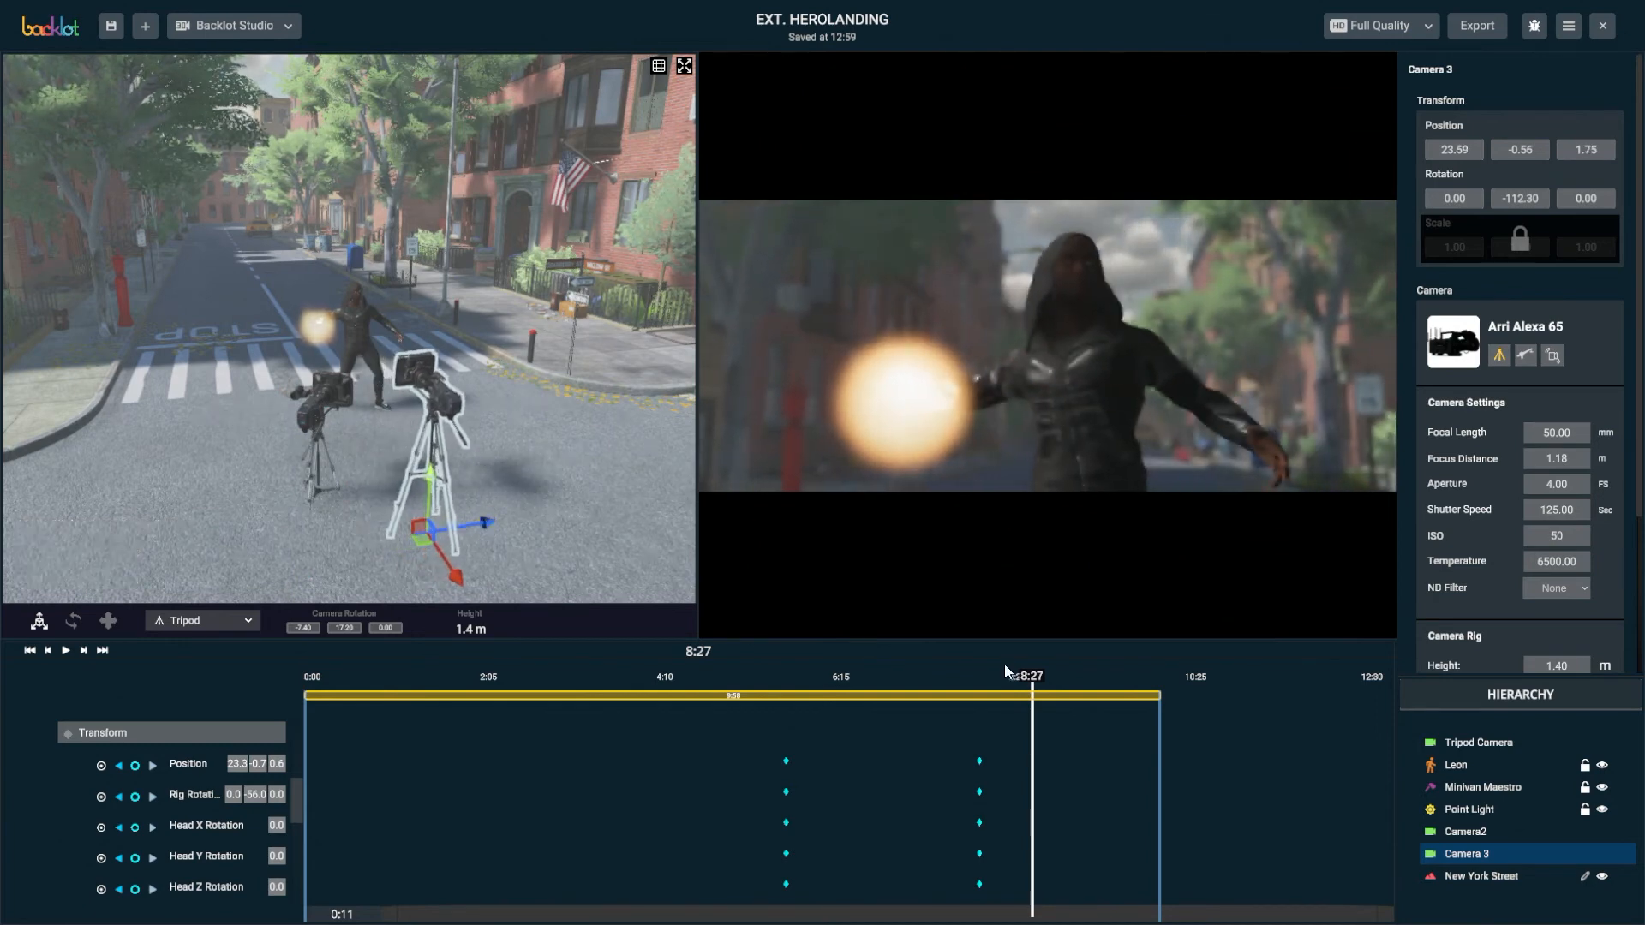
Refocus Camera 3 on Leon at 8:27 and play back the shot of him throwing the light
{"action": "mouse_move", "coordinate": [1032, 677]}
{"action": "left_mouse_down"}
{"action": "mouse_move", "coordinate": [947, 681]}
{"action": "mouse_move", "coordinate": [1050, 691]}
{"action": "mouse_move", "coordinate": [1032, 689]}
{"action": "left_mouse_up"}
{"action": "mouse_move", "coordinate": [1358, 121]}
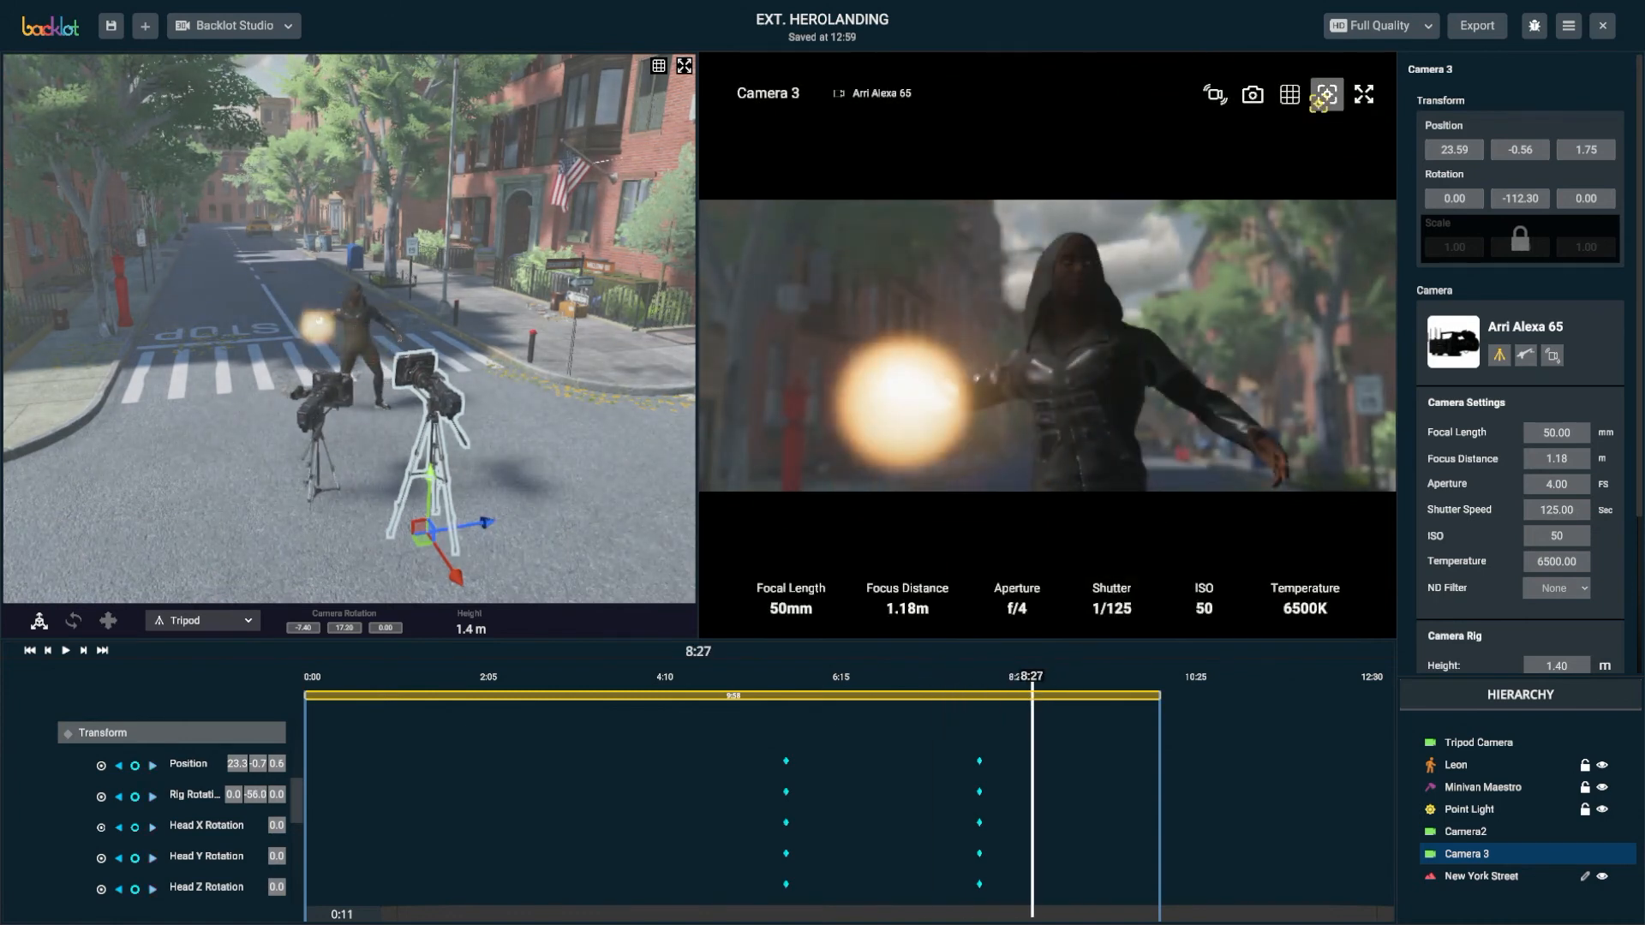
{"action": "left_click", "coordinate": [1047, 372]}
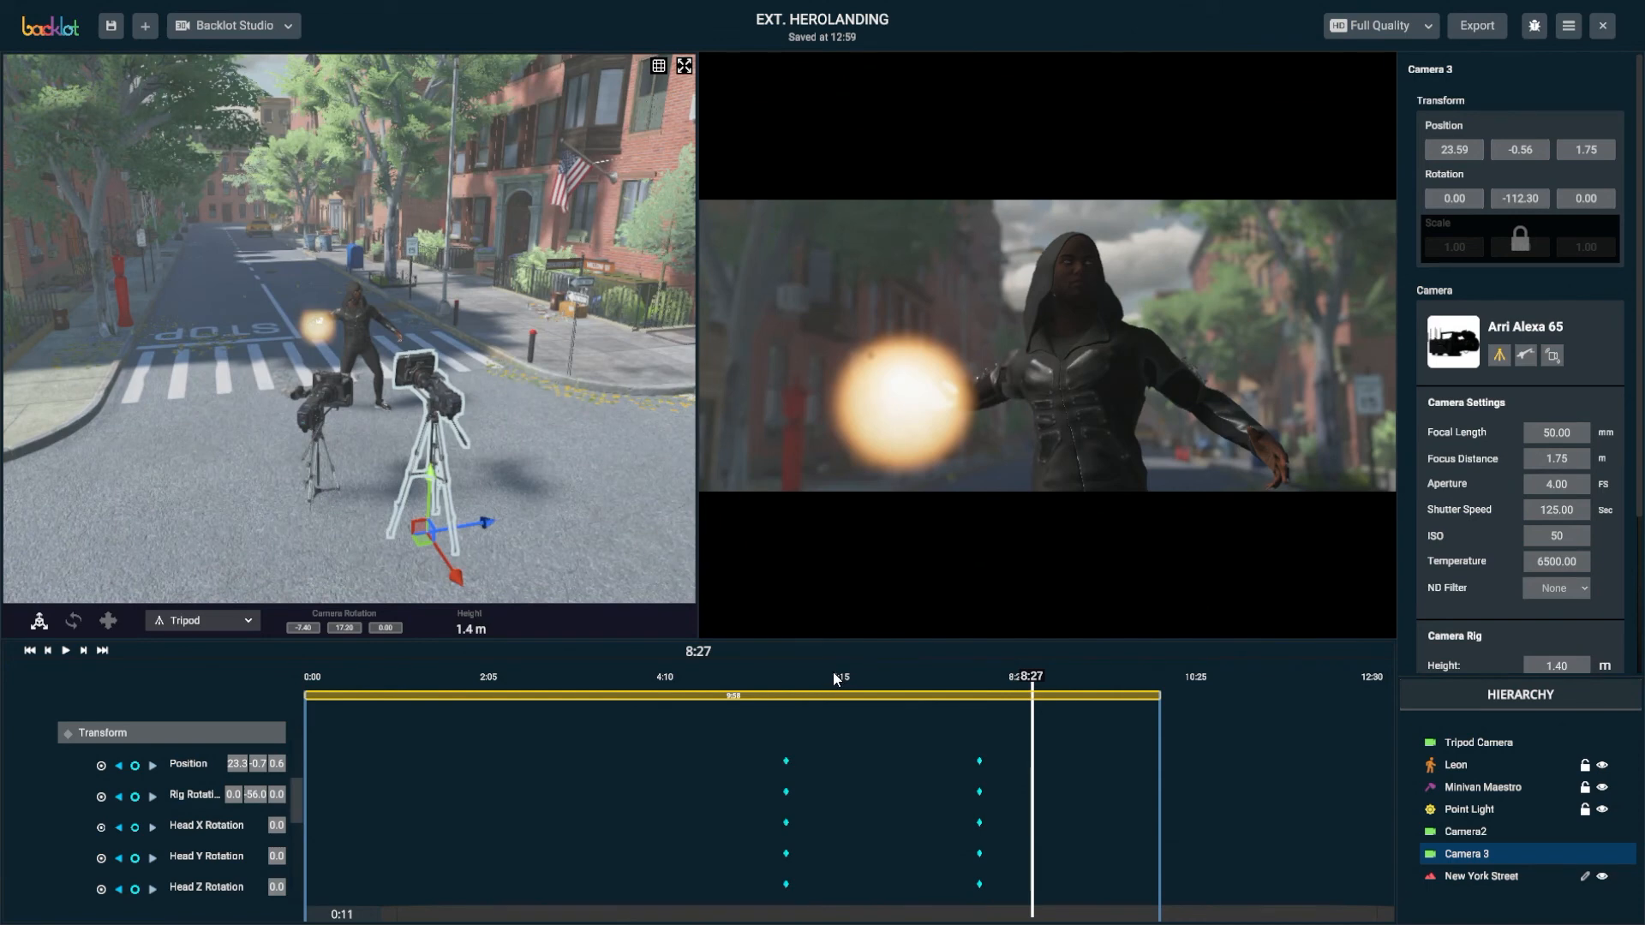
{"action": "left_click_drag", "start_coordinate": [835, 679], "coordinate": [786, 677]}
{"action": "key", "text": "space"}
{"action": "mouse_move", "coordinate": [859, 629]}
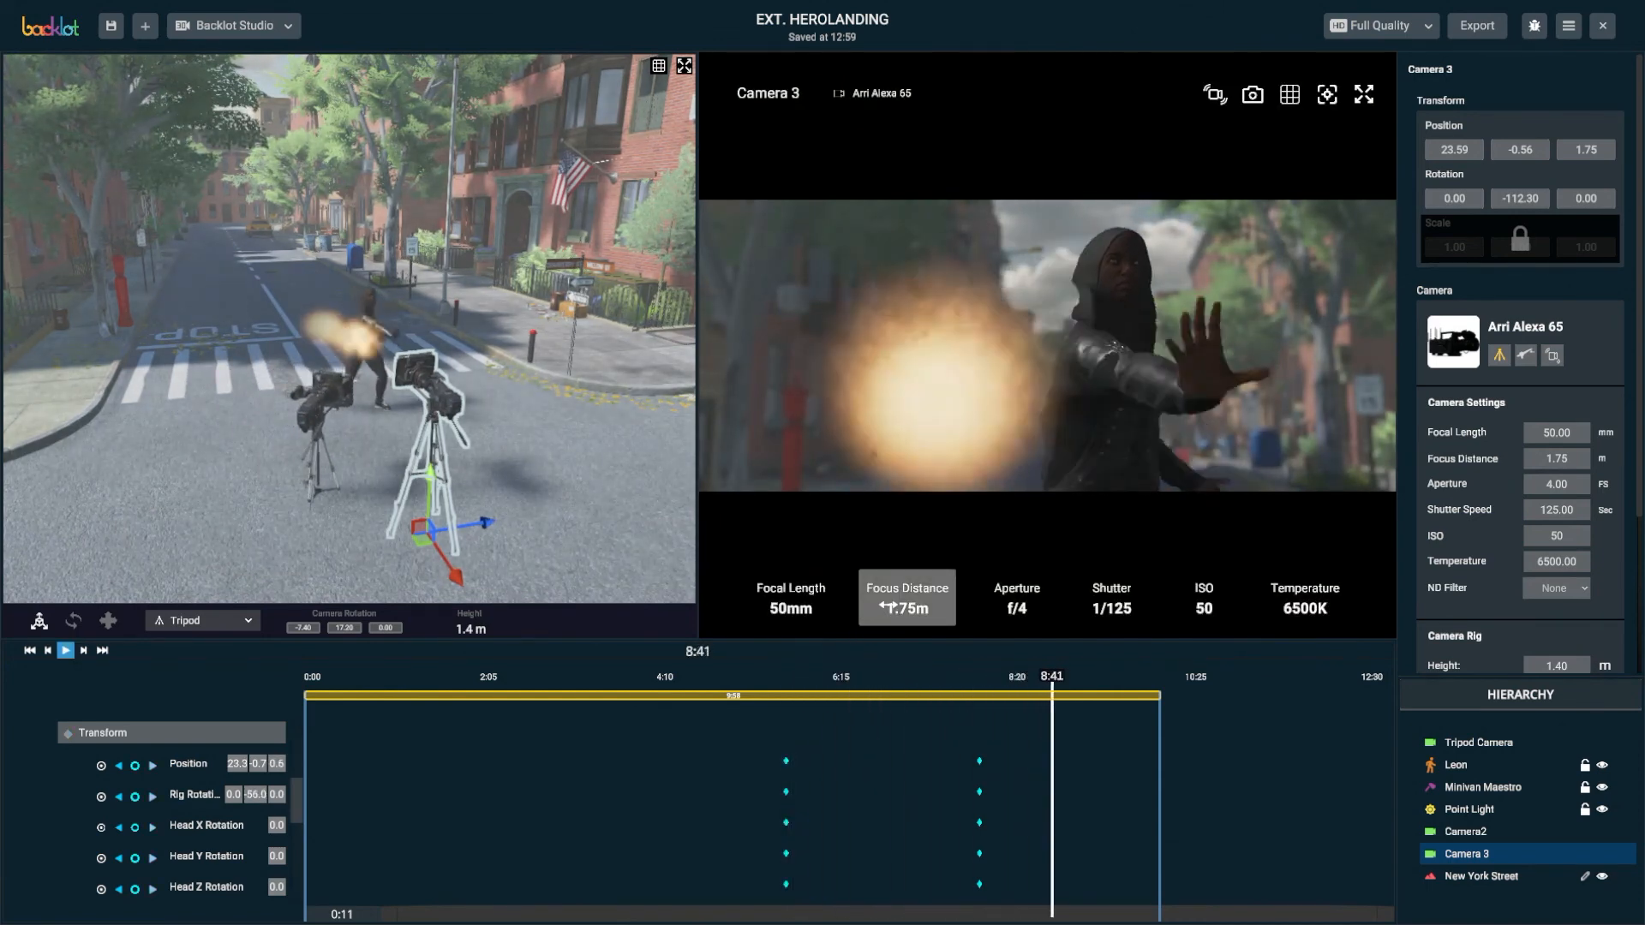
Select the Point Light, go to its last position keyframe at 9:02, and move the light to about Z 5.10
{"action": "left_click_drag", "start_coordinate": [913, 676], "coordinate": [1062, 697]}
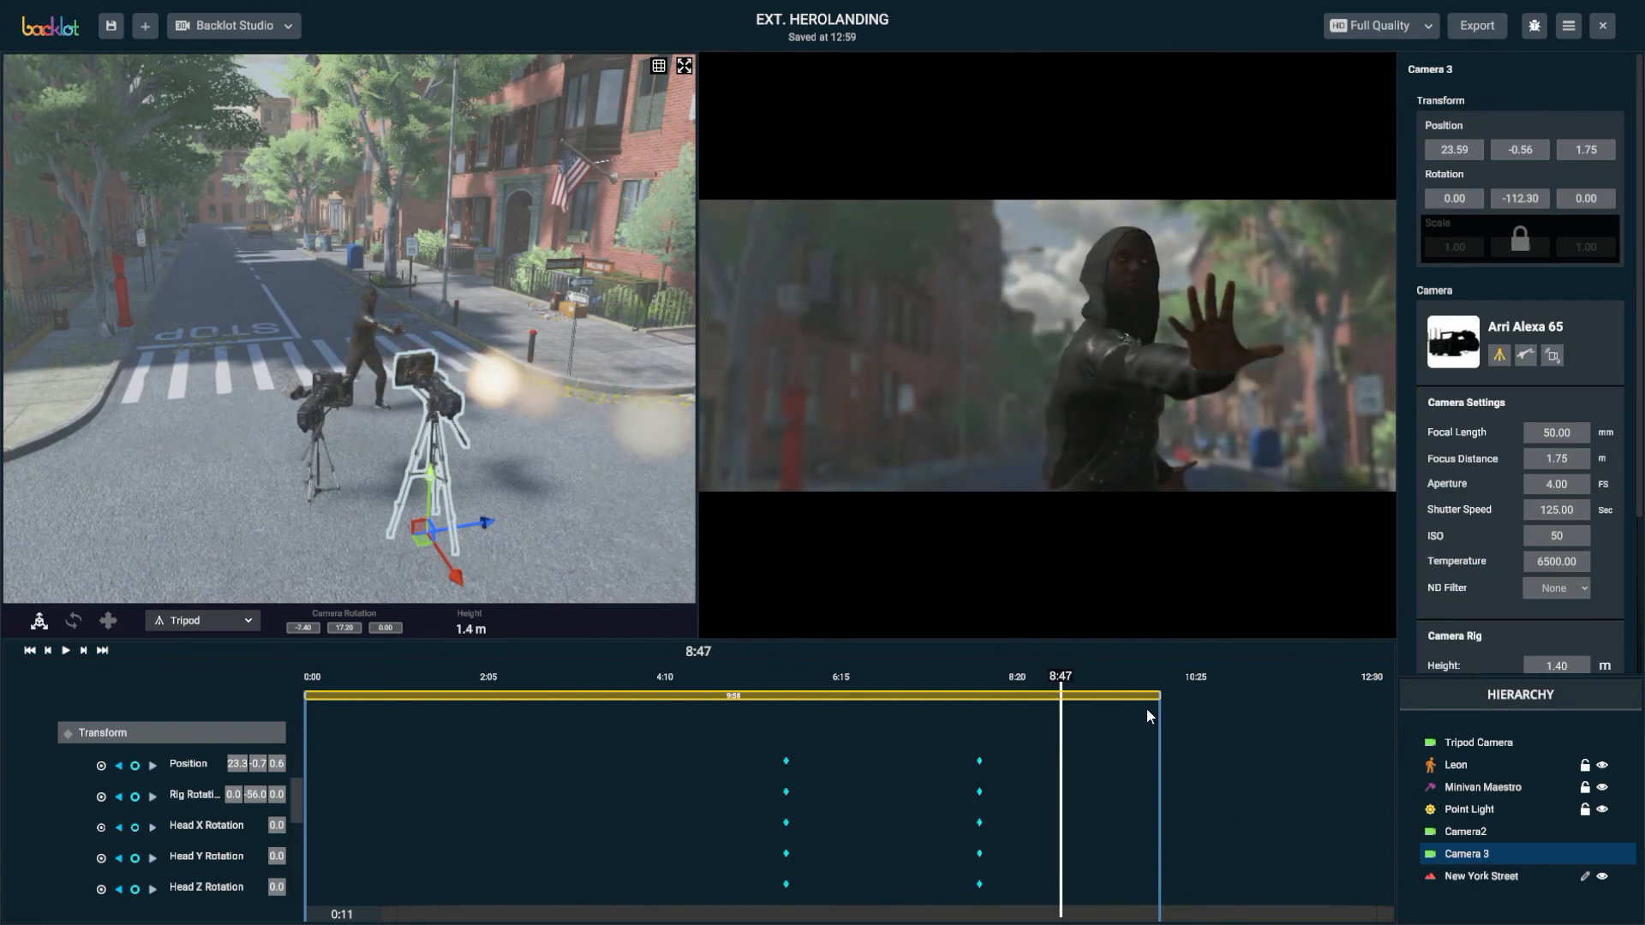
{"action": "left_click", "coordinate": [1485, 809]}
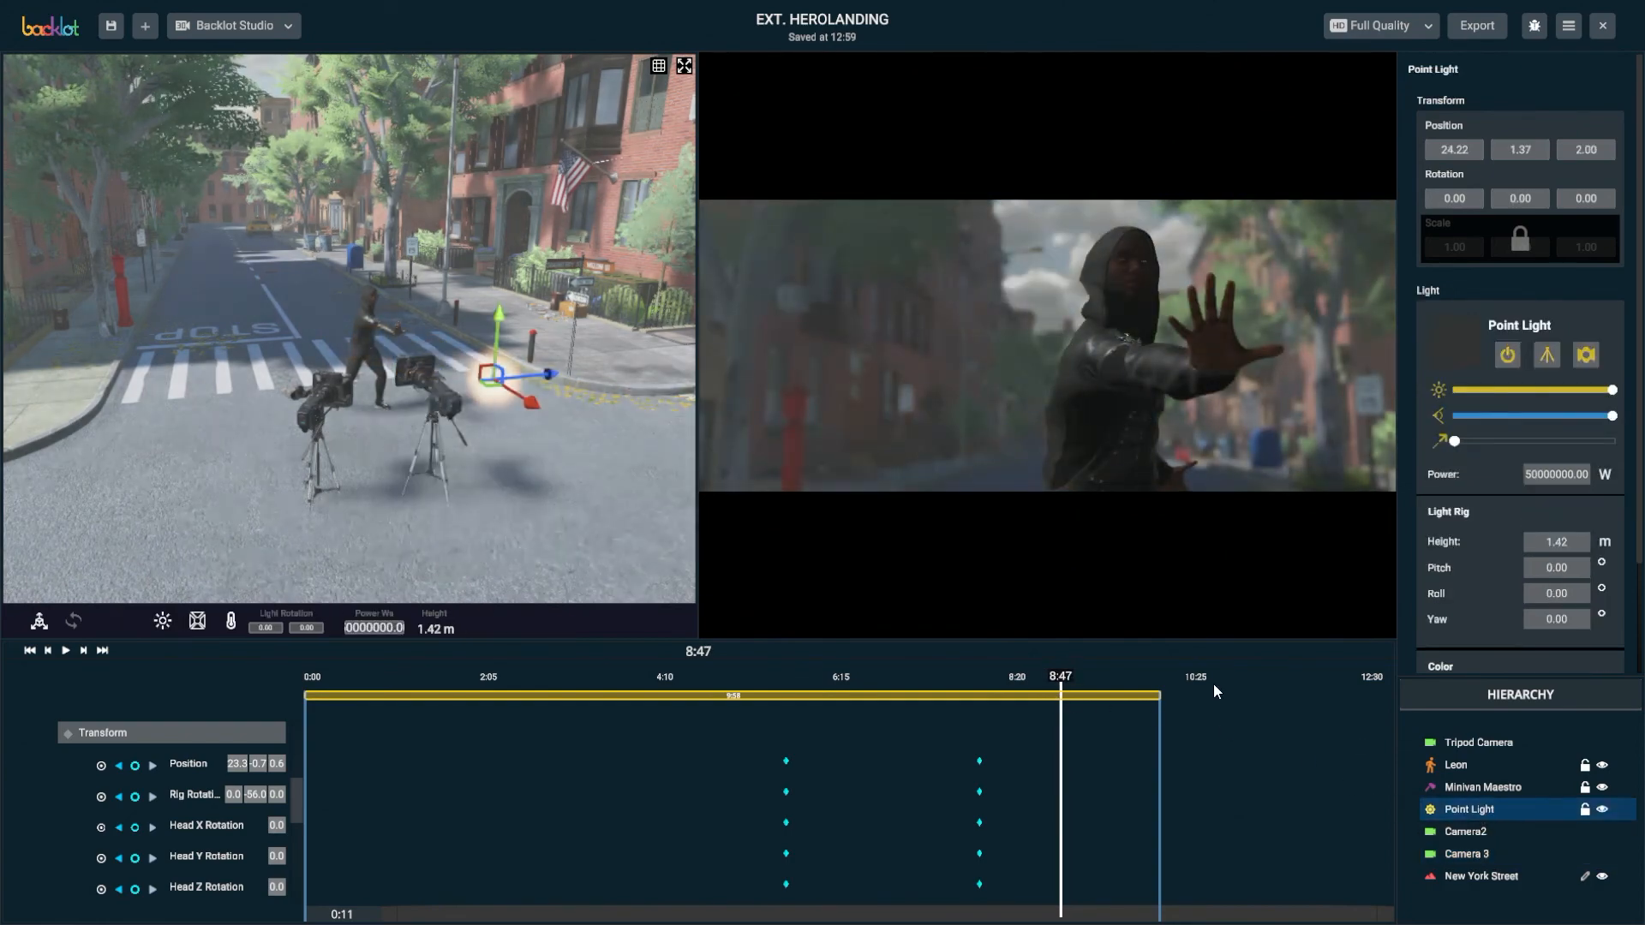
{"action": "scroll", "coordinate": [769, 752], "scroll_direction": "down", "scroll_amount": 2}
{"action": "scroll", "coordinate": [814, 750], "scroll_direction": "down", "scroll_amount": 6}
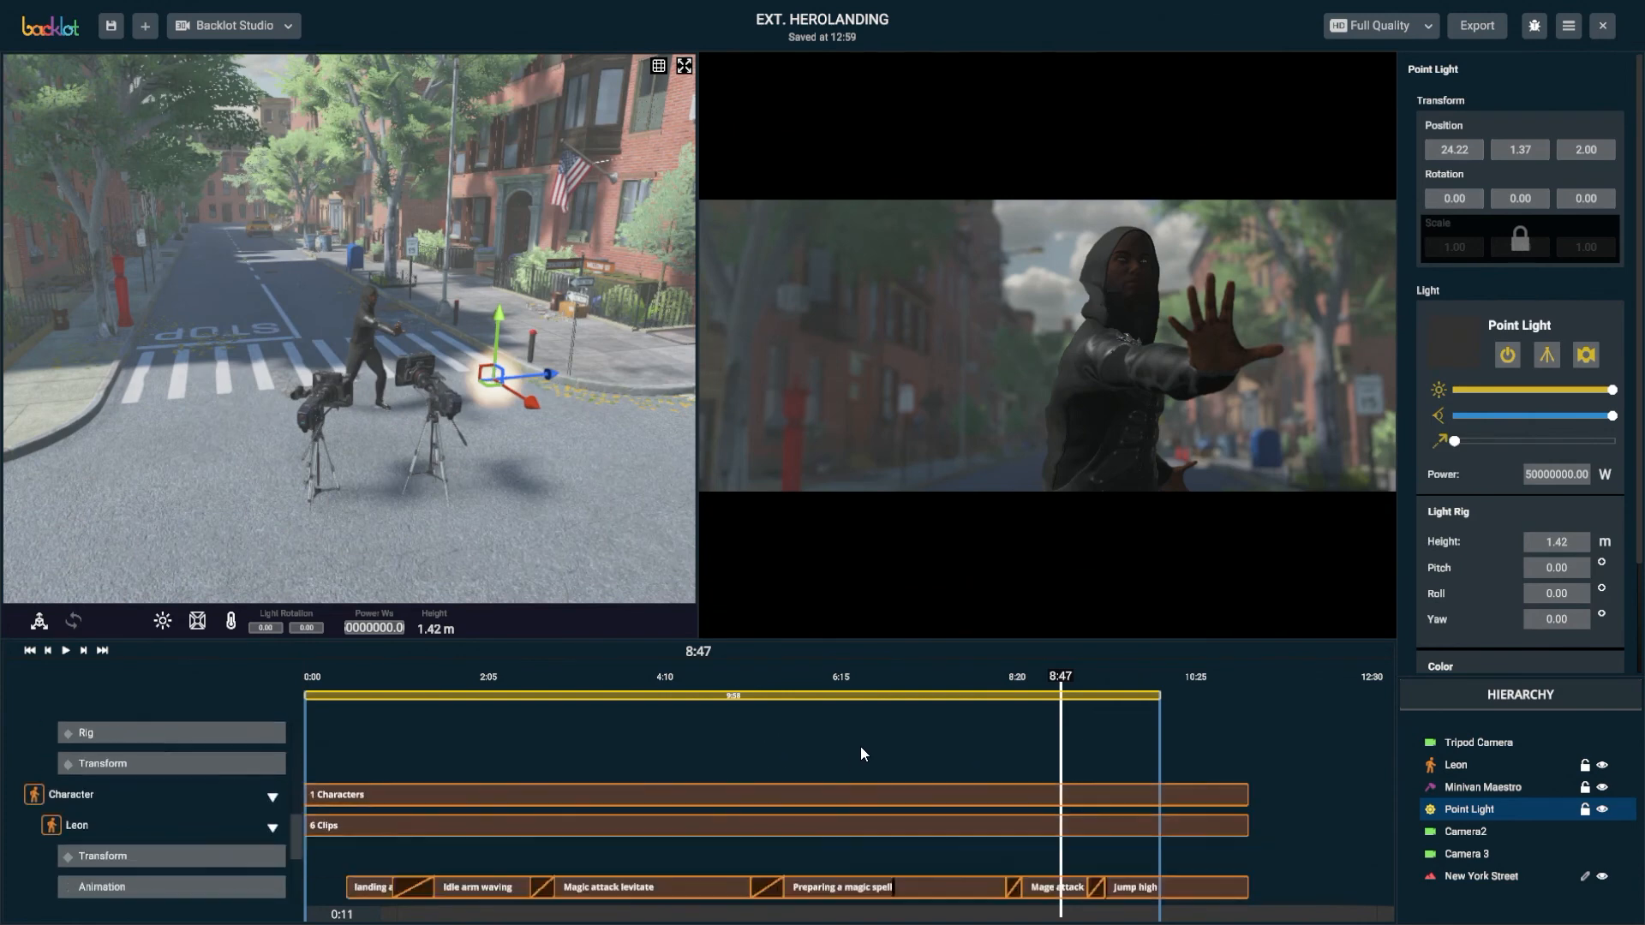
{"action": "scroll", "coordinate": [883, 790], "scroll_direction": "down", "scroll_amount": 1}
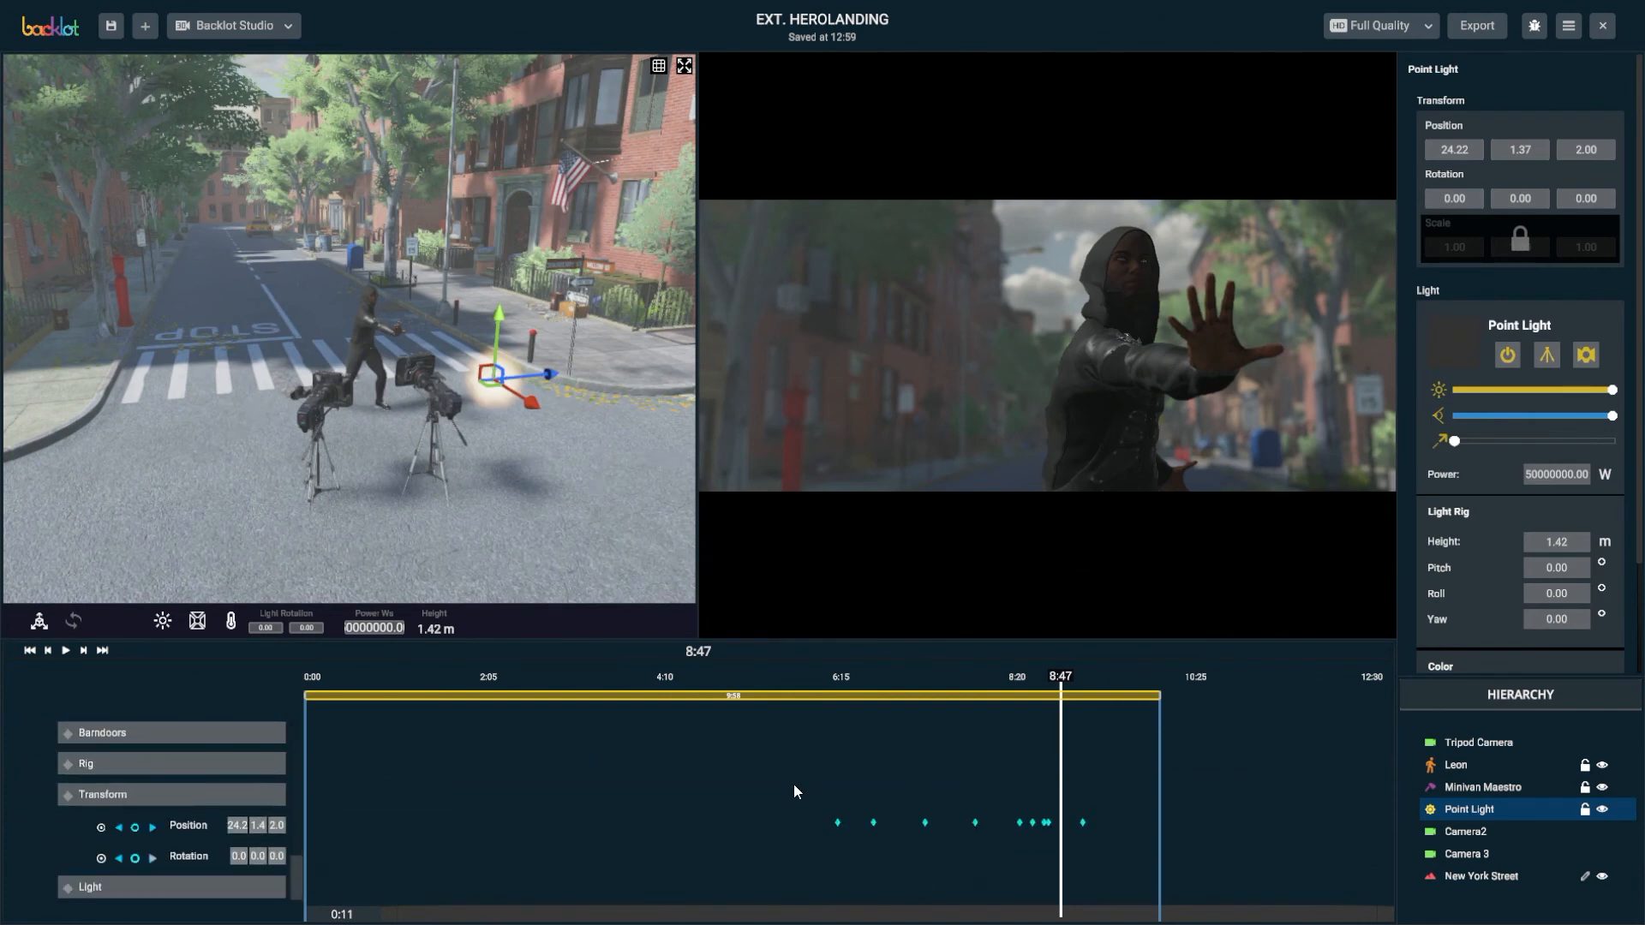
{"action": "left_click", "coordinate": [151, 827]}
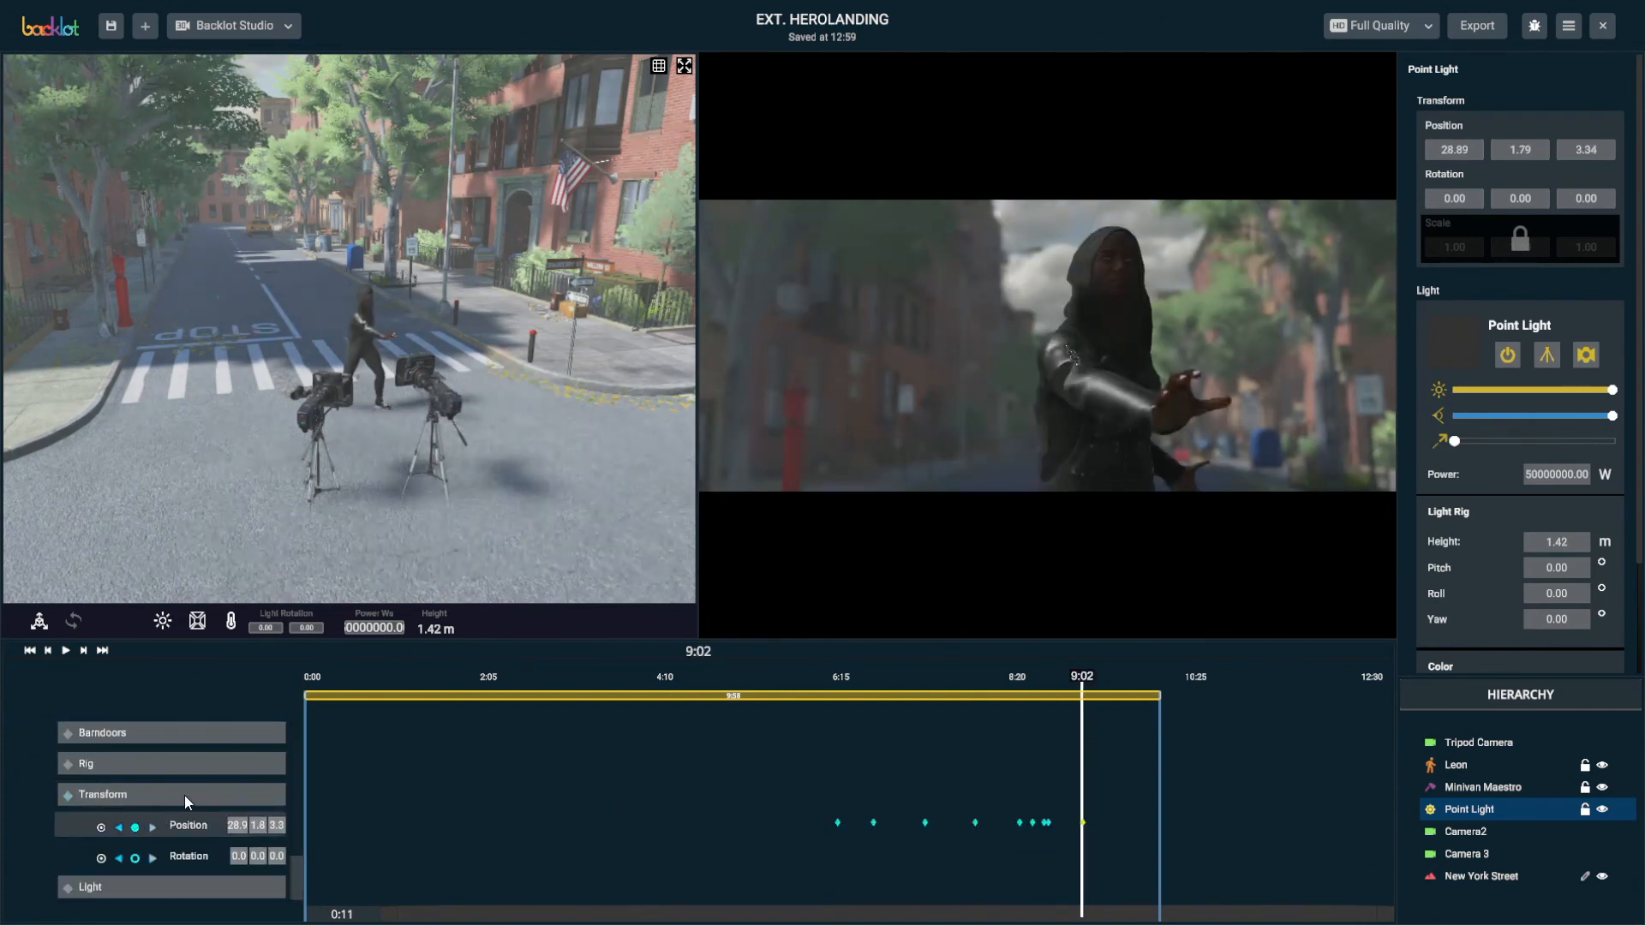
{"action": "scroll", "coordinate": [507, 497], "scroll_direction": "down", "scroll_amount": 6}
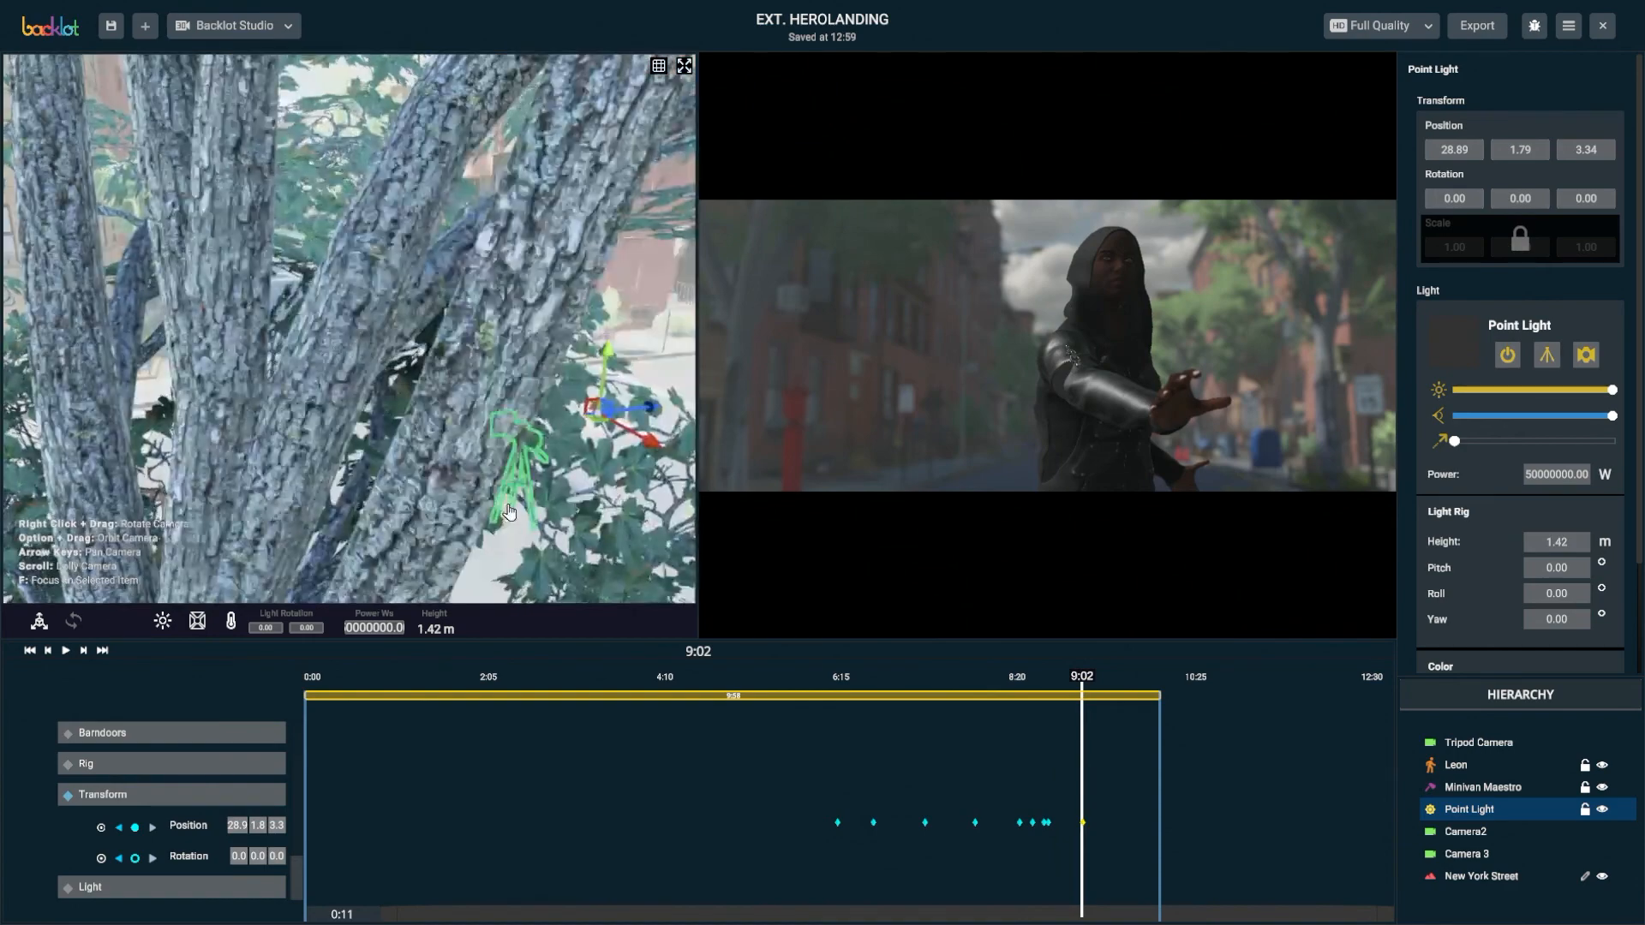
{"action": "left_click_drag", "start_coordinate": [490, 549], "coordinate": [482, 513], "text": "alt"}
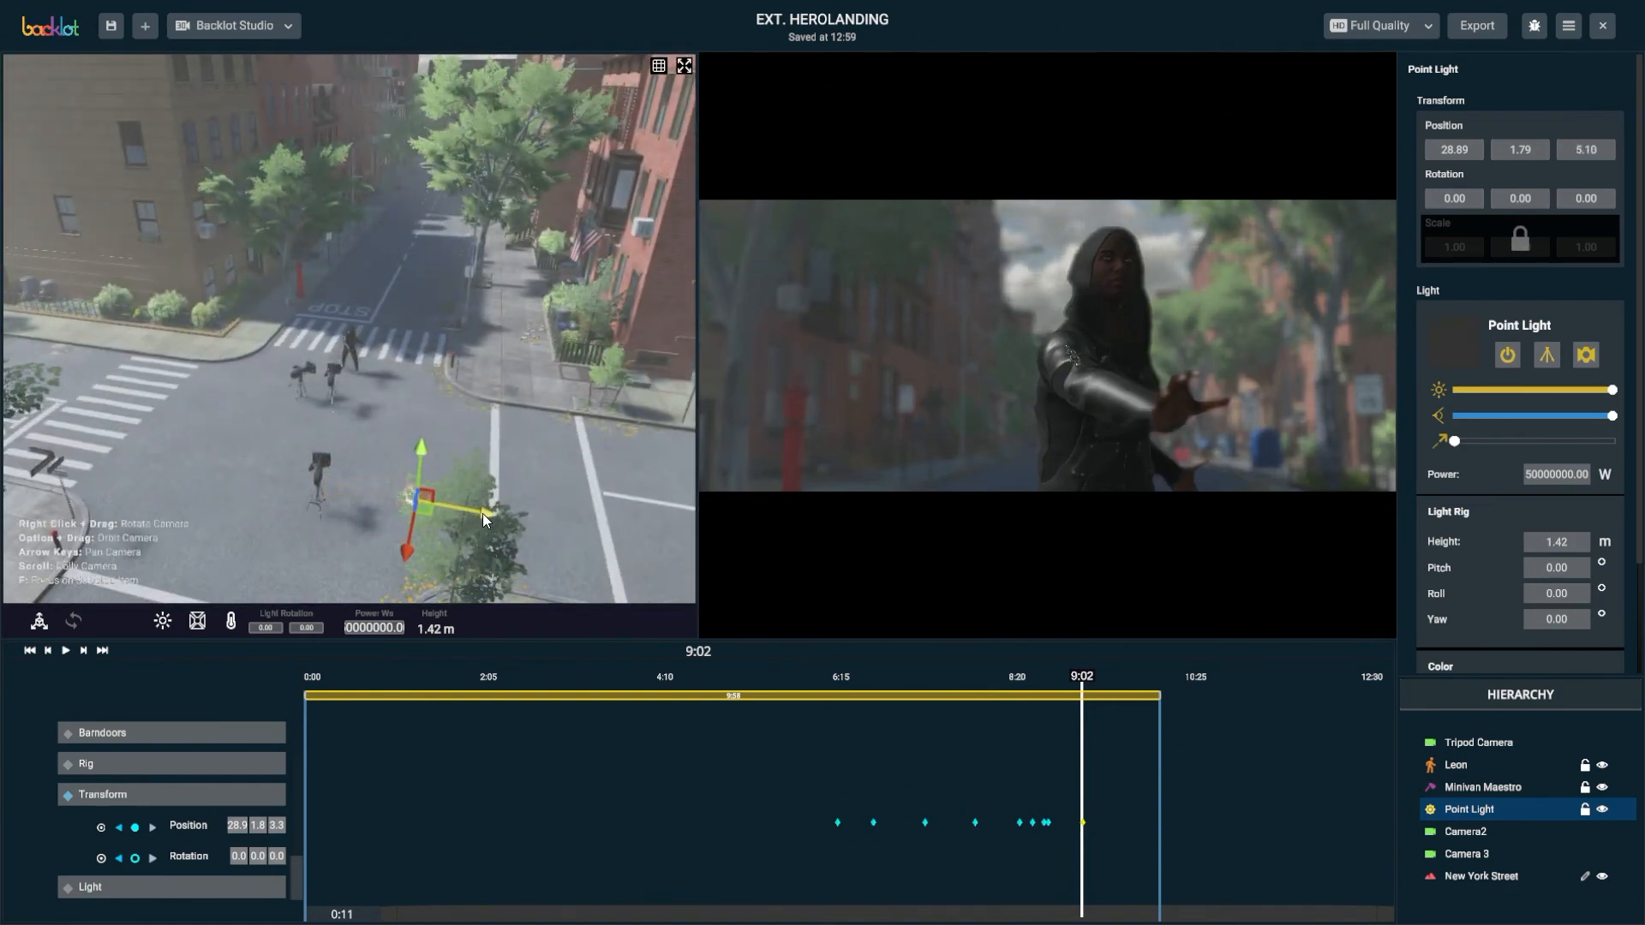
Play back Leon's throw from about 8:17 and scrub through it to check the Point Light's adjusted flight path
{"action": "left_click_drag", "start_coordinate": [1078, 687], "coordinate": [1018, 668]}
{"action": "key", "text": "space"}
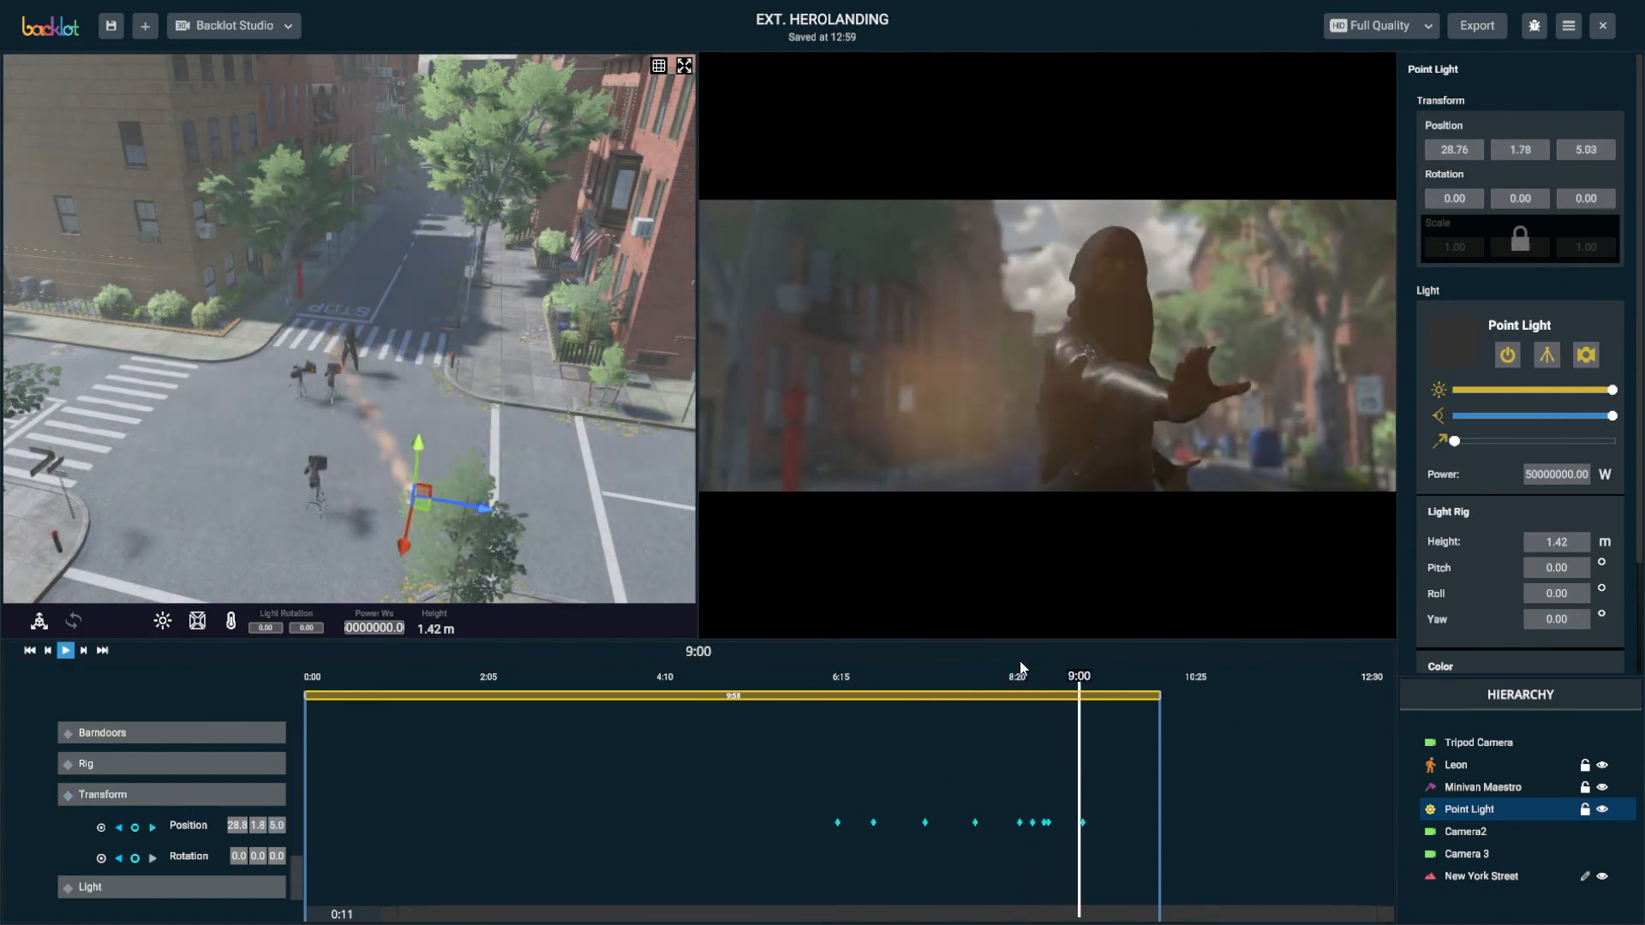
{"action": "left_click", "coordinate": [959, 673]}
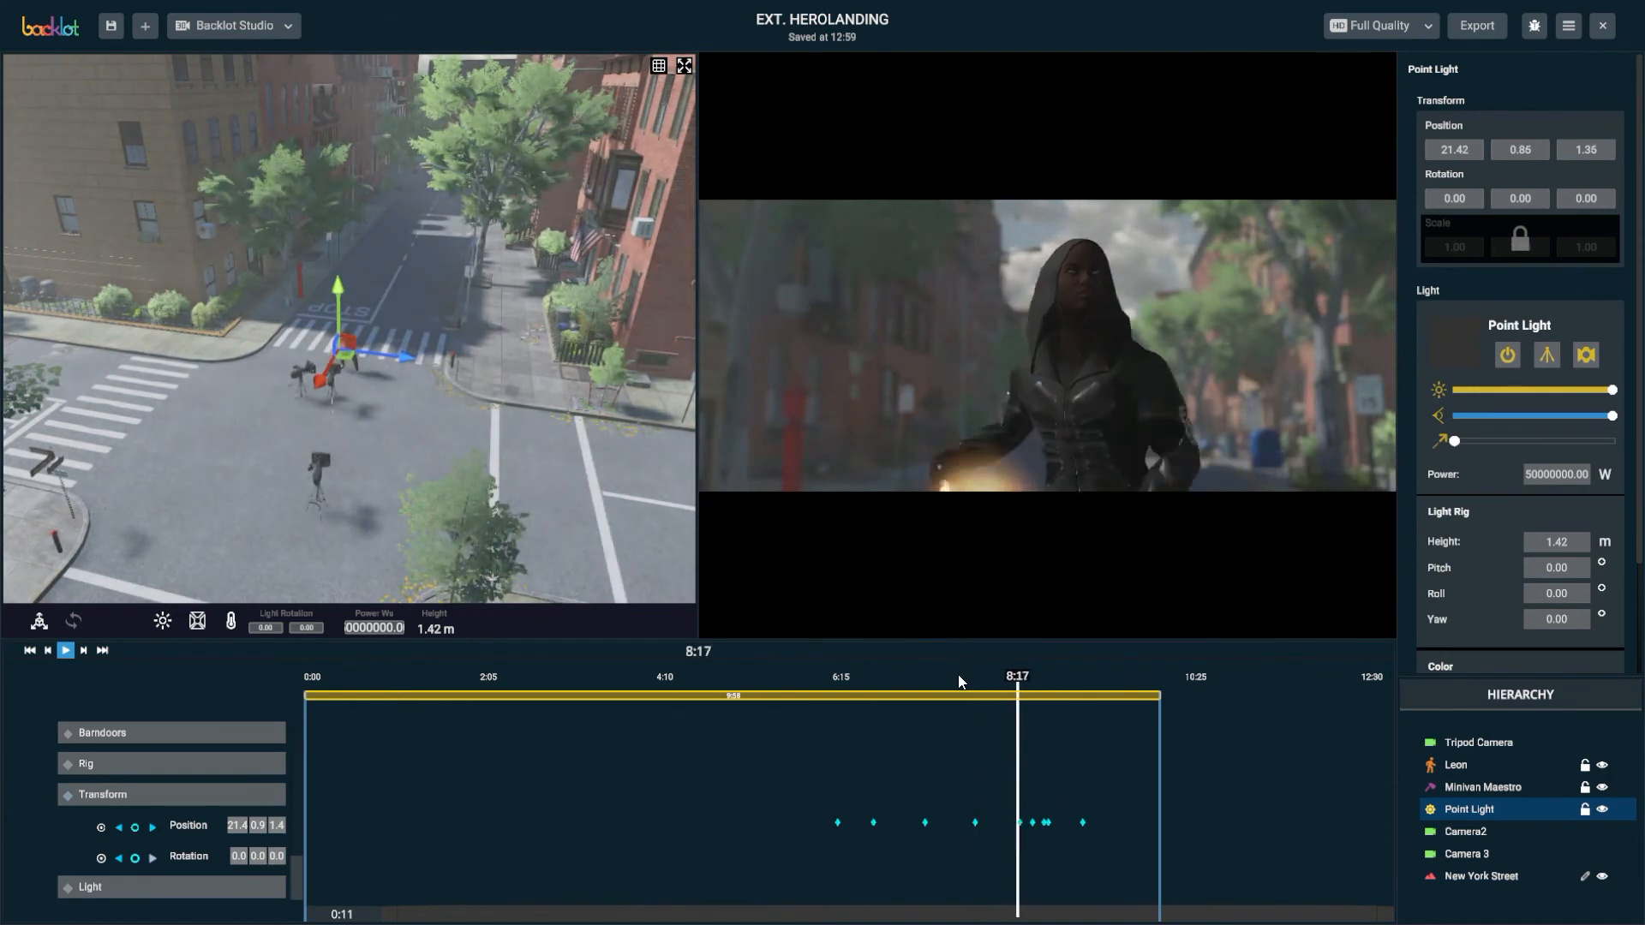
{"action": "left_click_drag", "start_coordinate": [1028, 686], "coordinate": [1059, 693]}
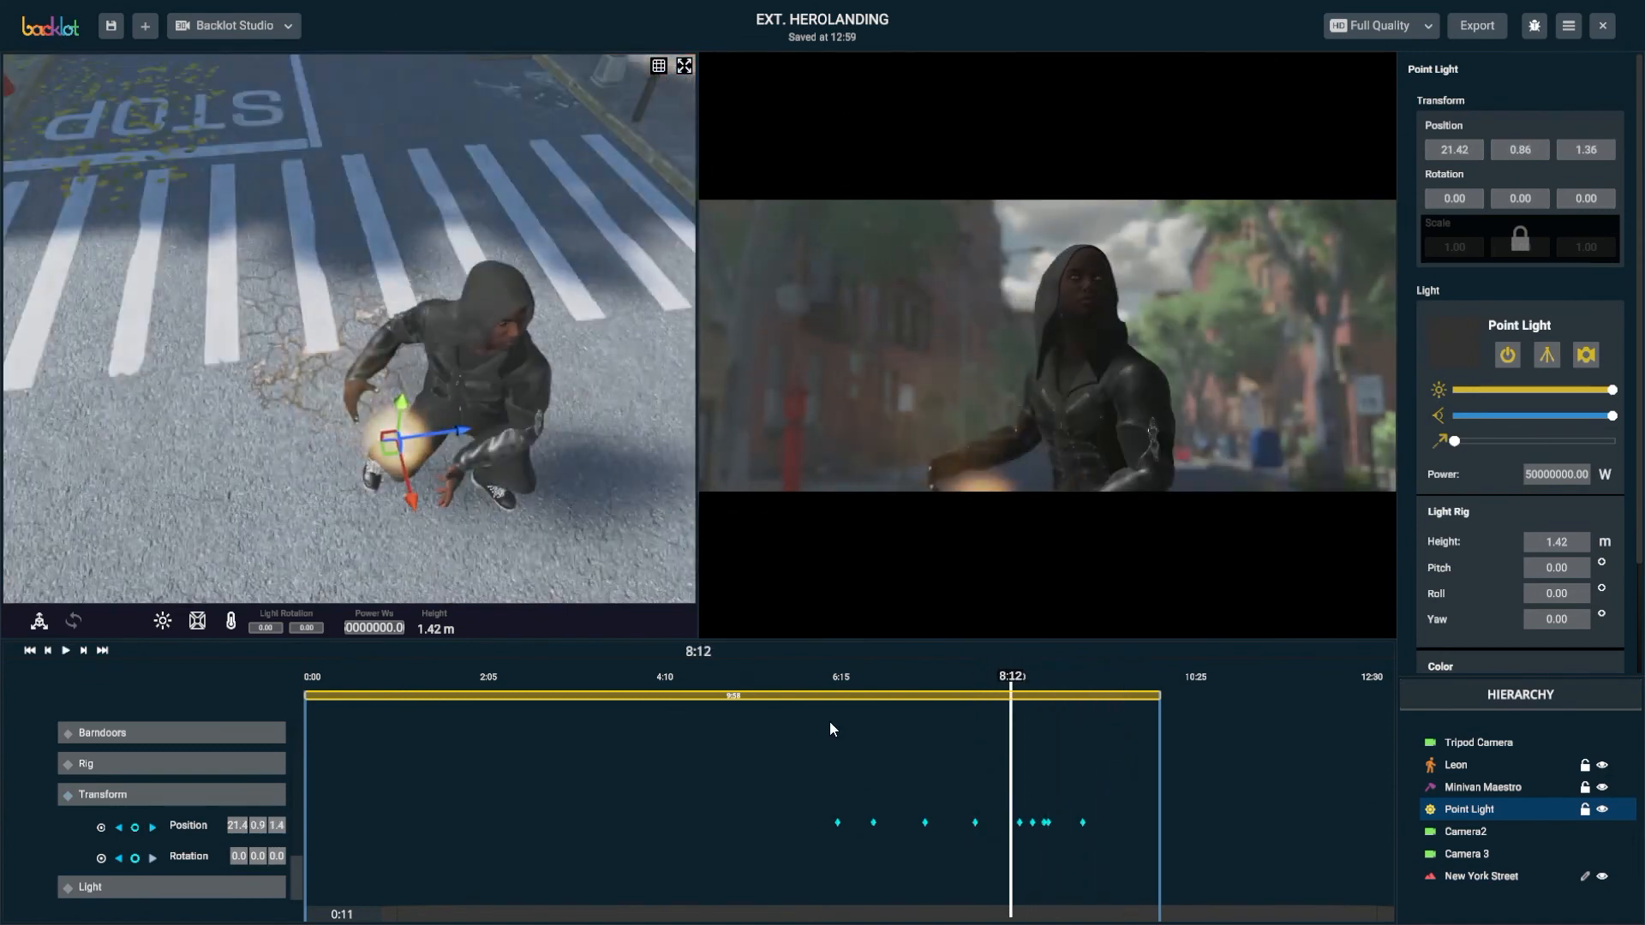
Find Camera 3's transform track and keyframe the camera's whole transform at 8:29
{"action": "scroll", "coordinate": [634, 746], "scroll_direction": "up", "scroll_amount": 14}
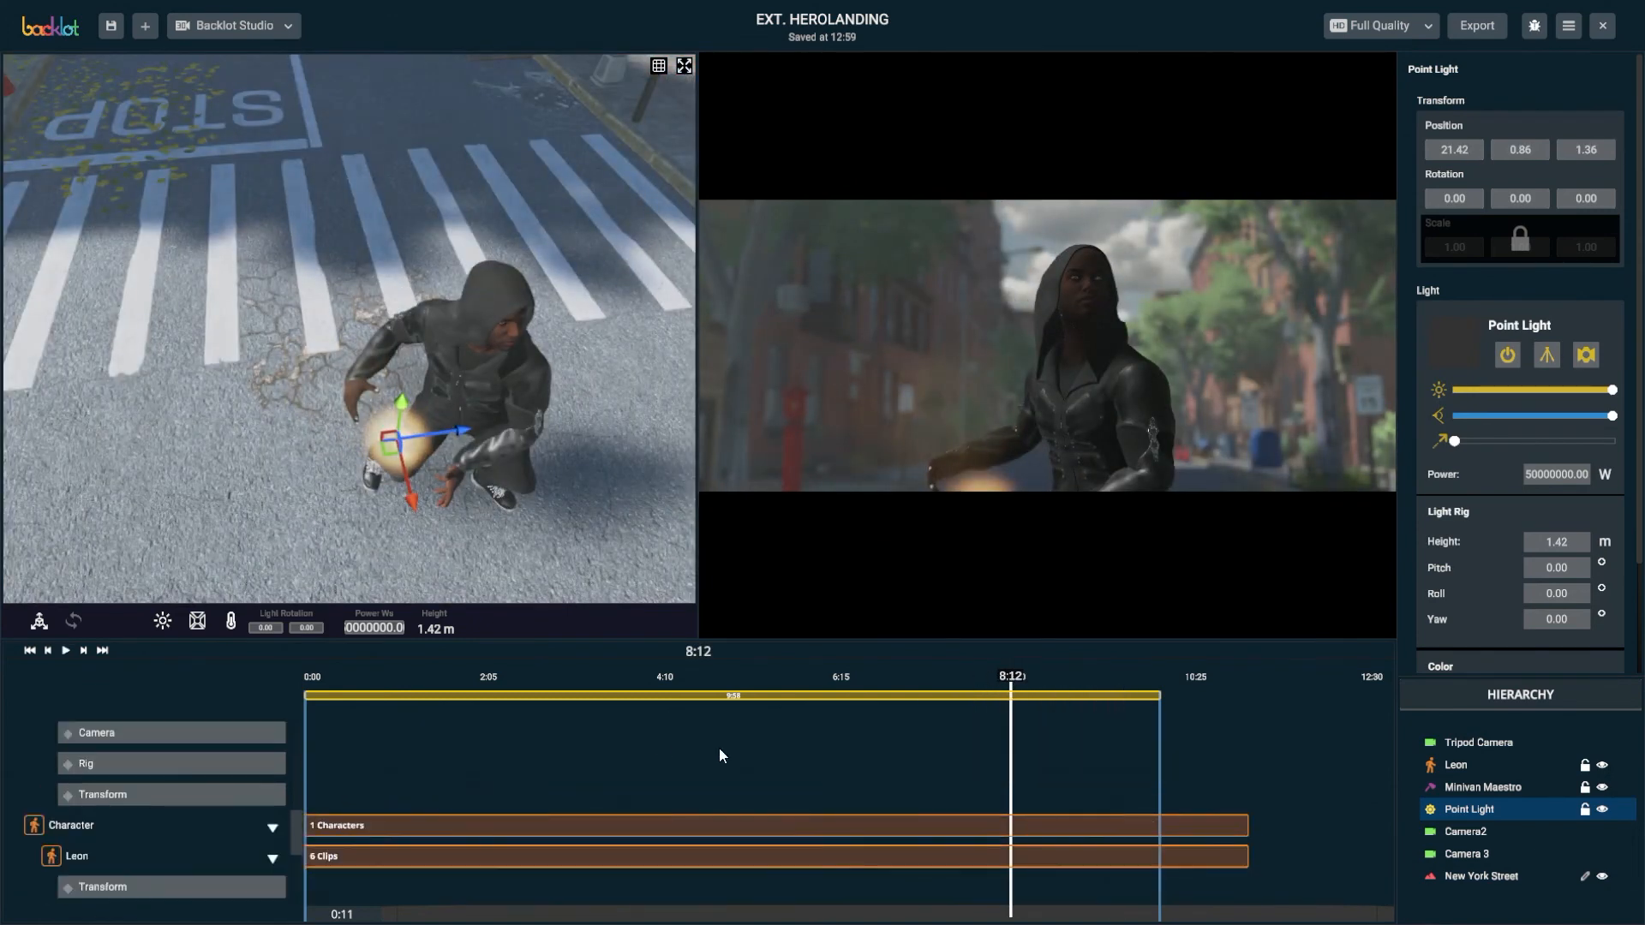
{"action": "scroll", "coordinate": [449, 741], "scroll_direction": "up", "scroll_amount": 2}
{"action": "scroll", "coordinate": [449, 740], "scroll_direction": "down", "scroll_amount": 2}
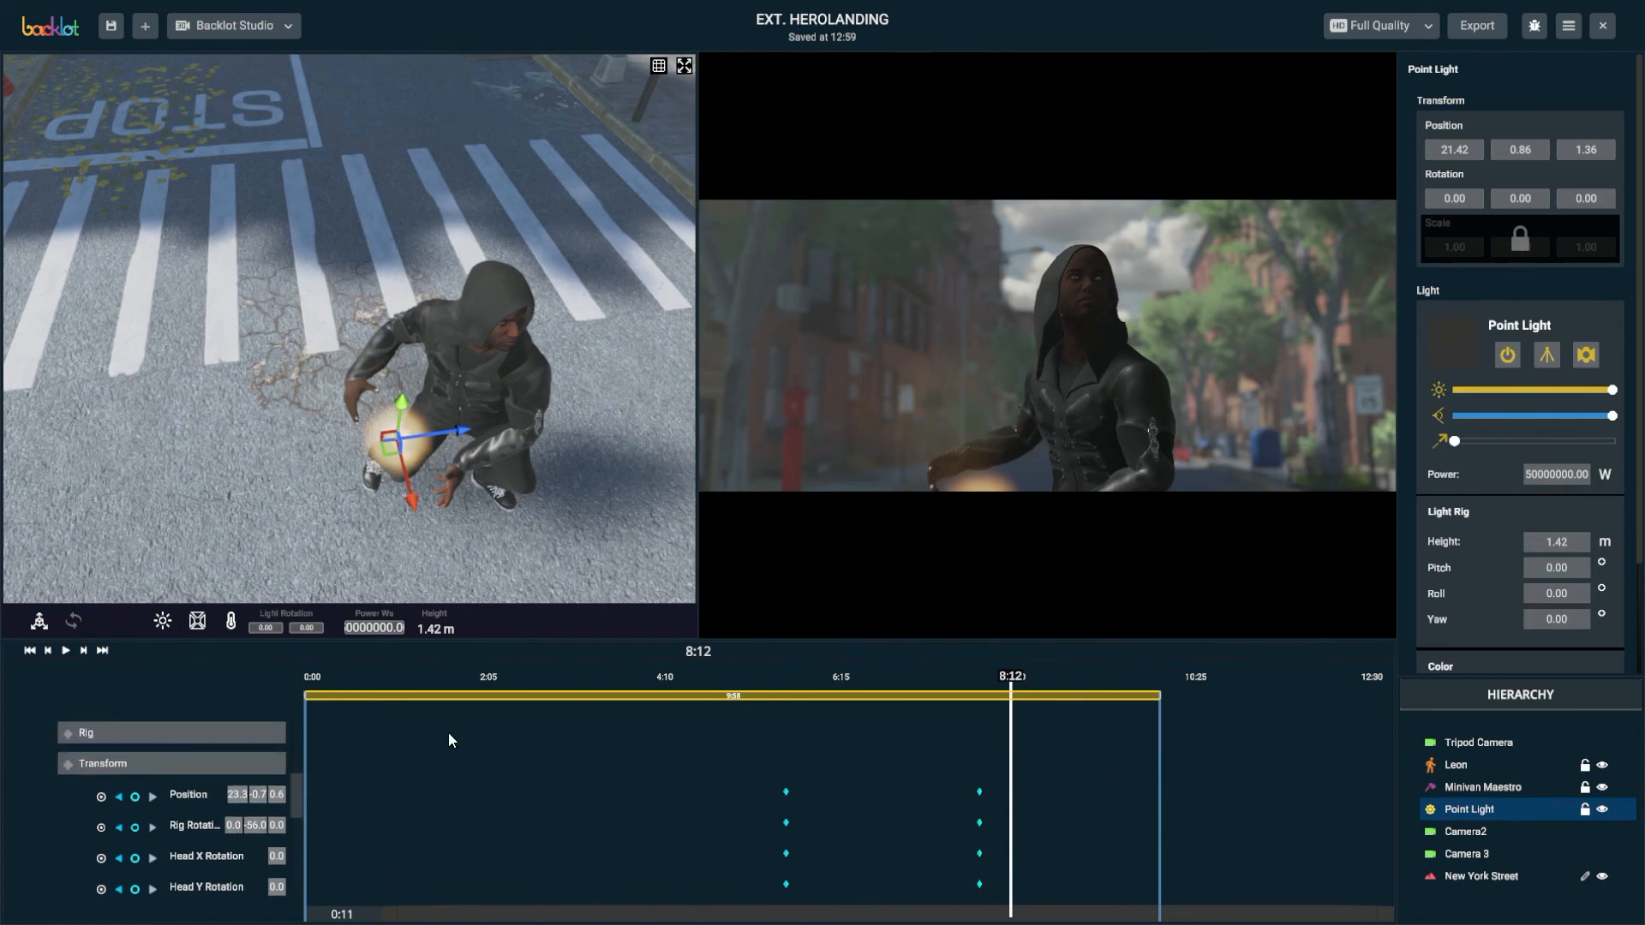
{"action": "left_click", "coordinate": [868, 676]}
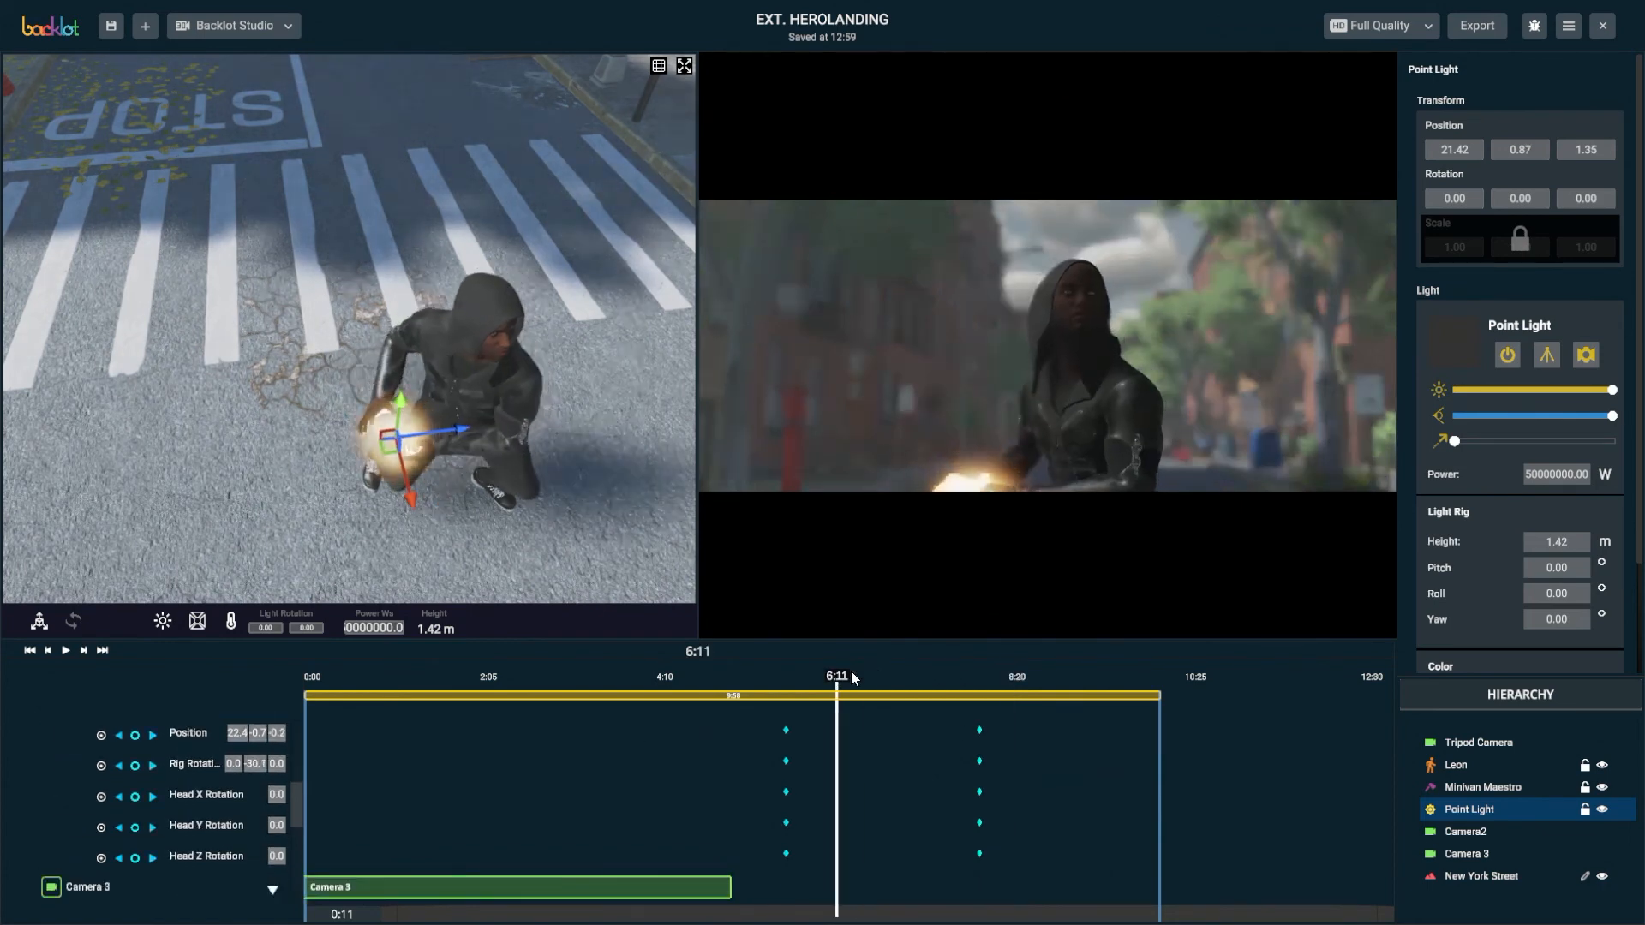
{"action": "scroll", "coordinate": [137, 763], "scroll_direction": "down", "scroll_amount": 3}
{"action": "scroll", "coordinate": [144, 805], "scroll_direction": "down", "scroll_amount": 4}
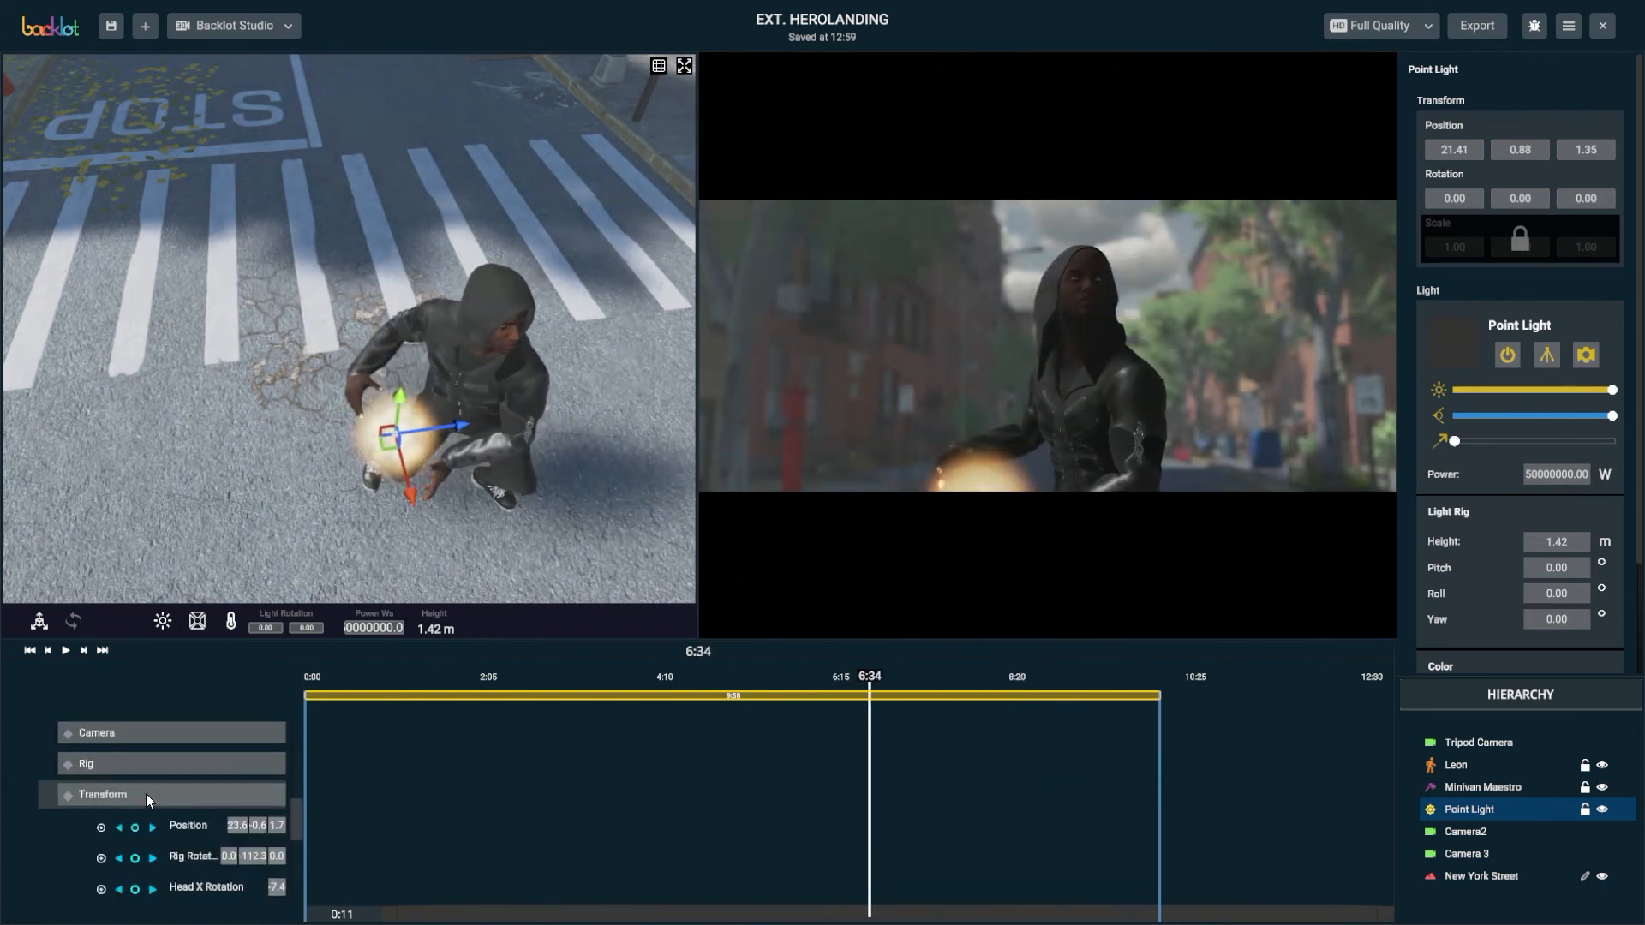
{"action": "left_click_drag", "start_coordinate": [842, 678], "coordinate": [1035, 679]}
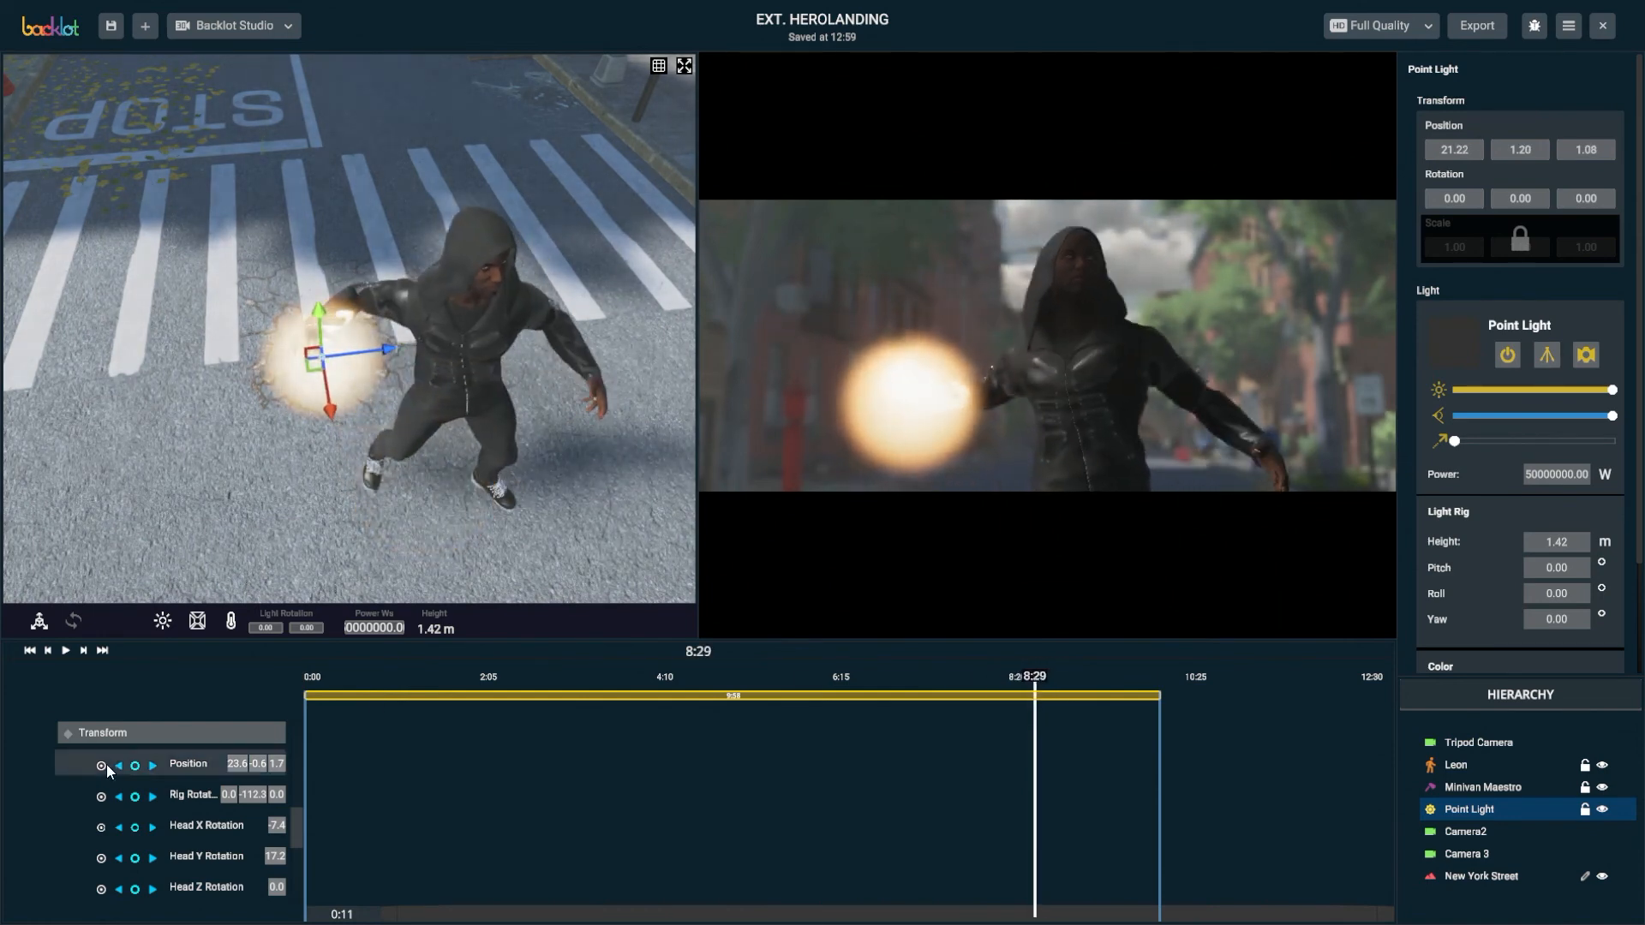
{"action": "left_click", "coordinate": [70, 735]}
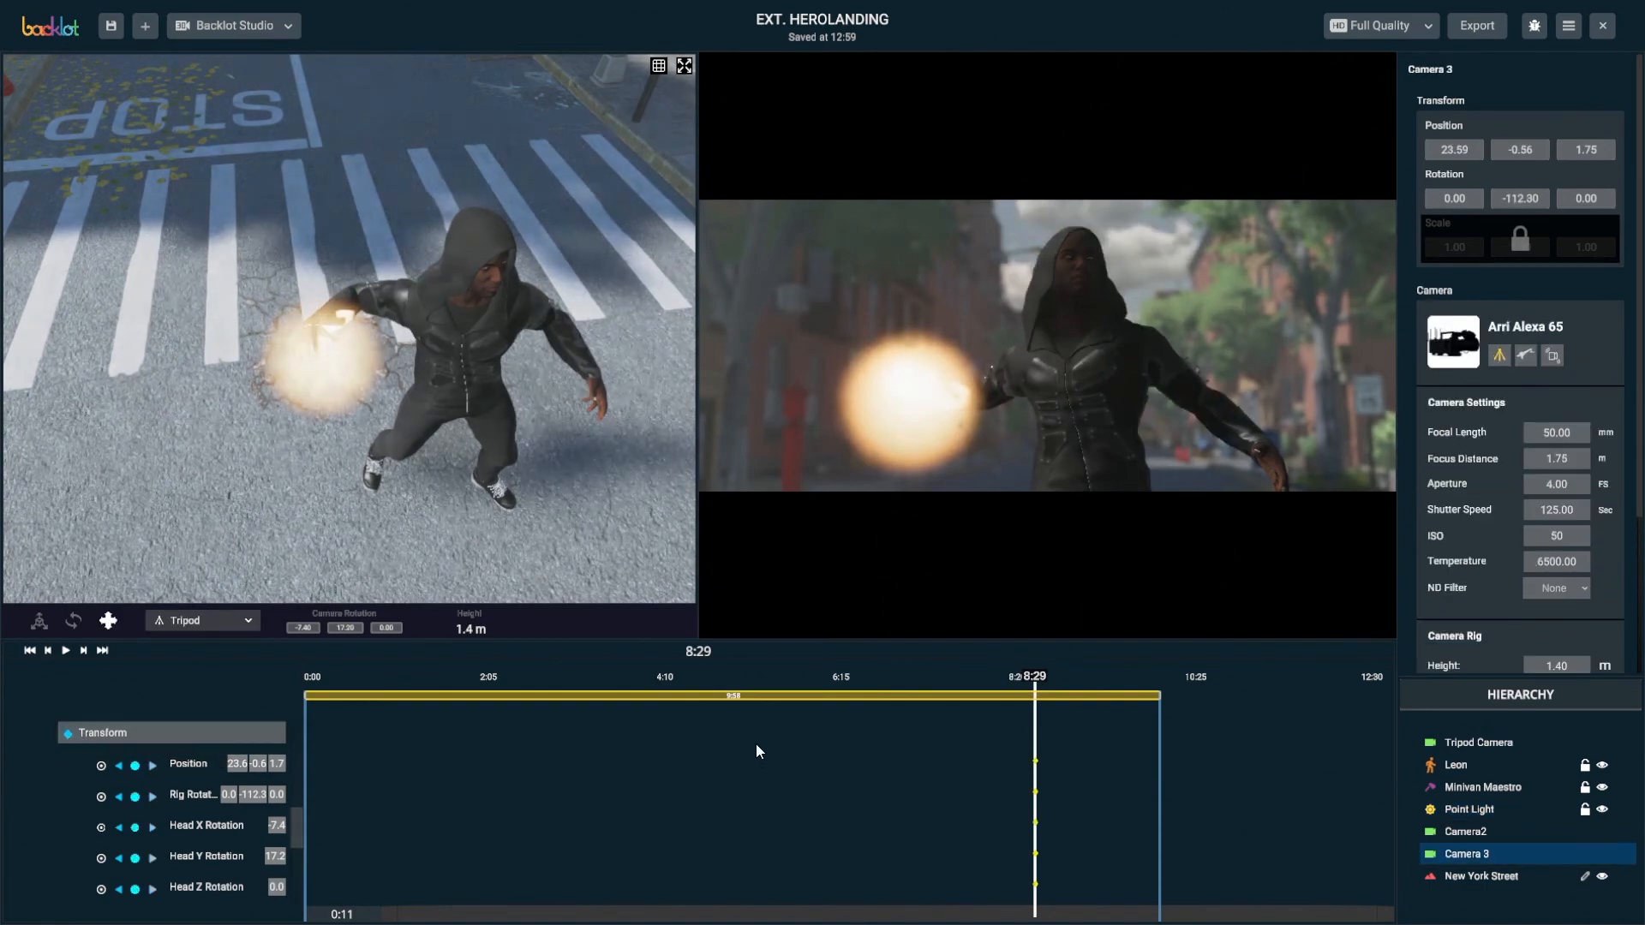
At 7:44, lower Camera 3 to about Y -0.91 and keyframe its transform
{"action": "double_click", "coordinate": [1478, 856]}
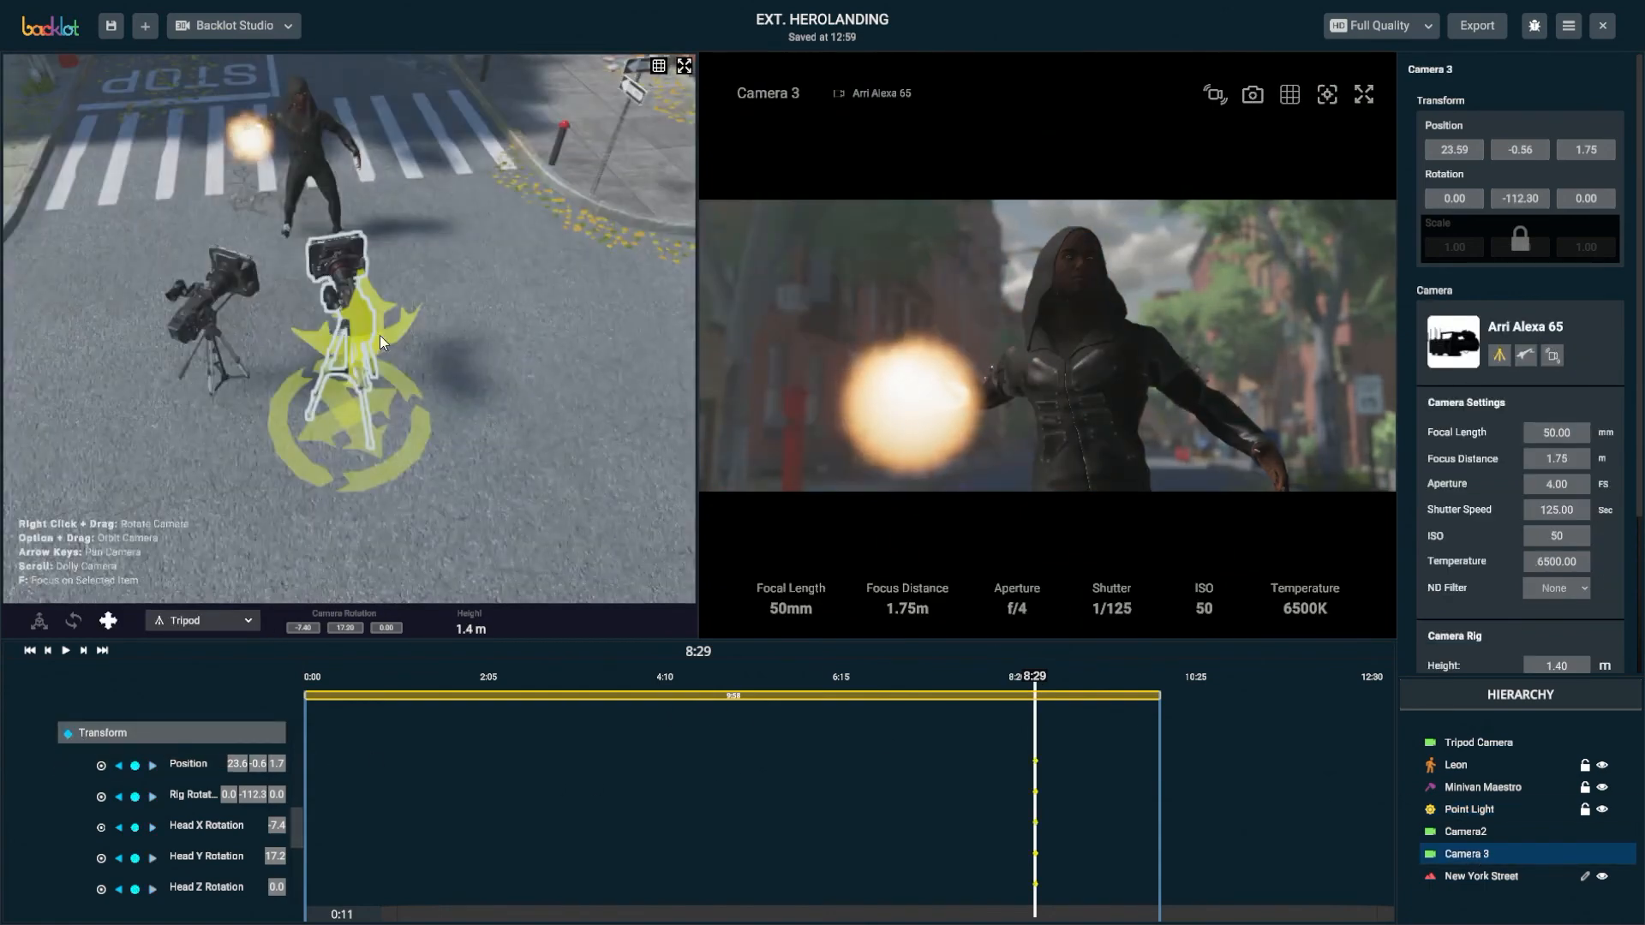
{"action": "left_click_drag", "start_coordinate": [367, 488], "coordinate": [369, 367], "text": "alt"}
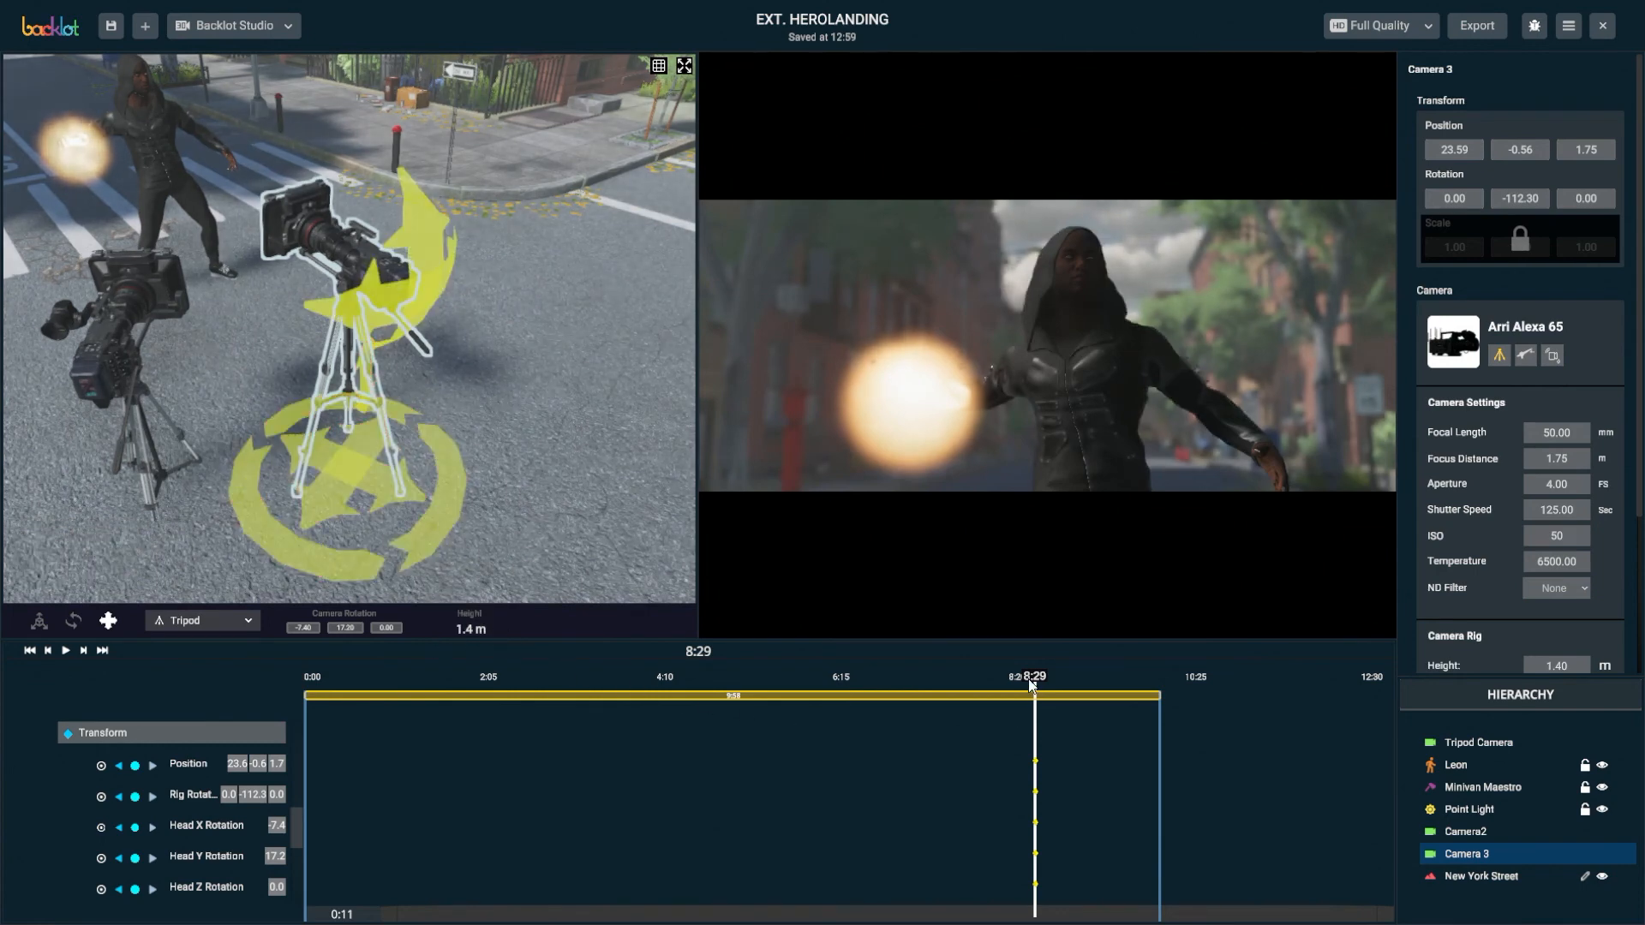
{"action": "left_click_drag", "start_coordinate": [1037, 676], "coordinate": [969, 629]}
{"action": "left_click", "coordinate": [39, 621]}
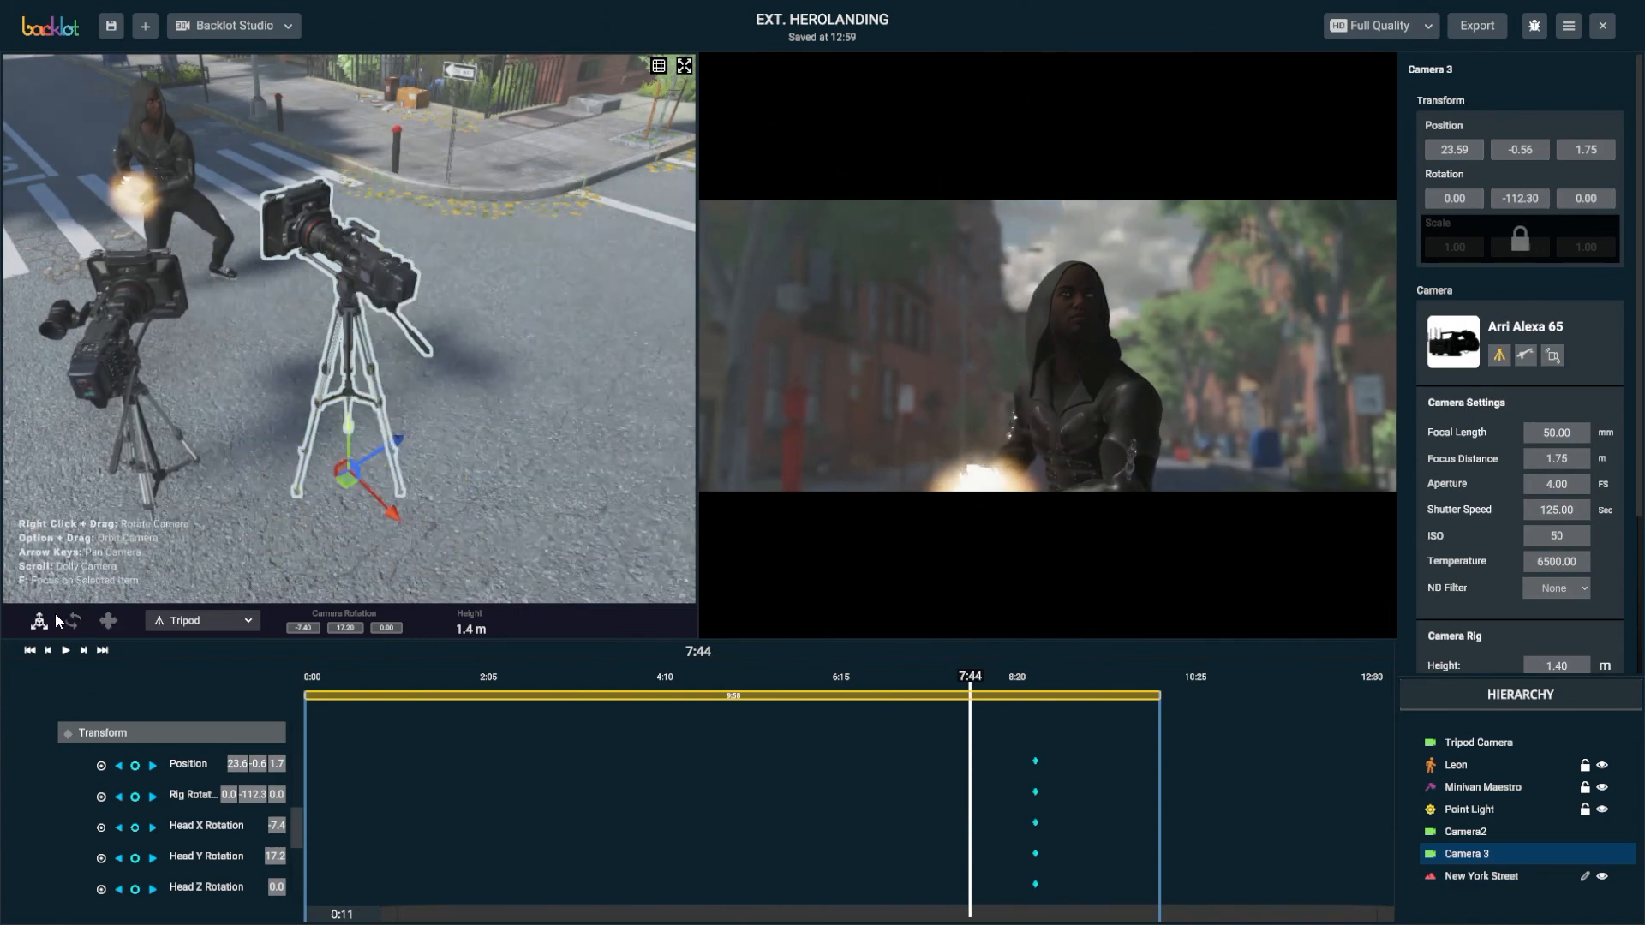
{"action": "left_click_drag", "start_coordinate": [349, 433], "coordinate": [341, 487]}
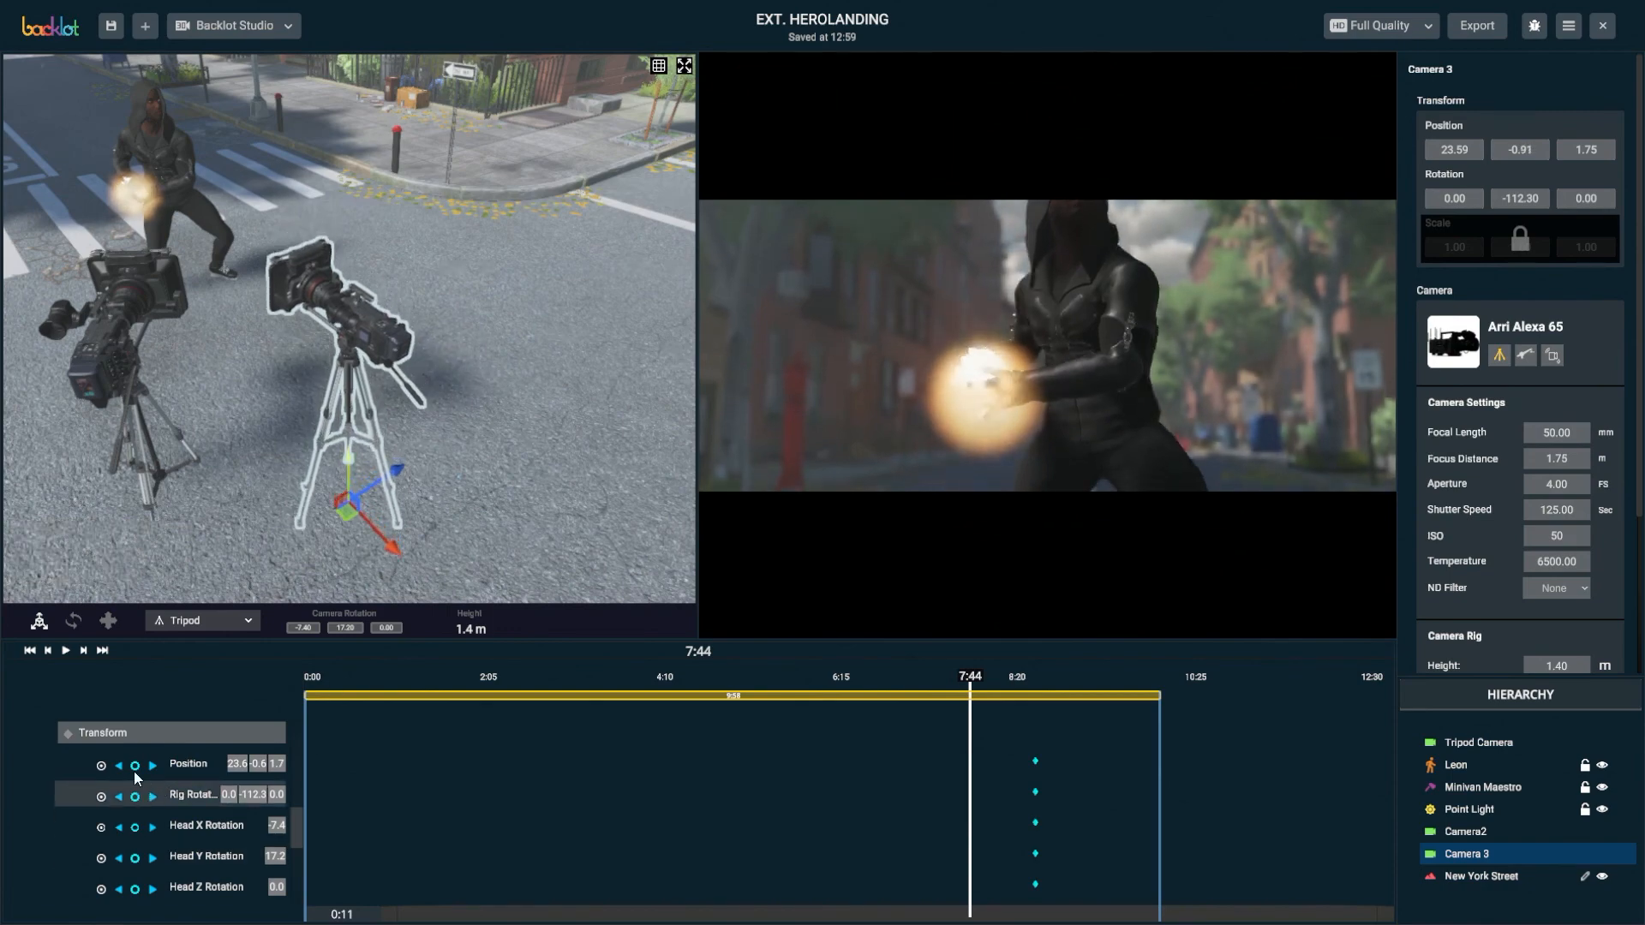
{"action": "left_click", "coordinate": [68, 732]}
Shift Camera 3's end keyframes to 8:36 and its start keyframes to 7:29, and play back the rise
{"action": "left_click_drag", "start_coordinate": [957, 677], "coordinate": [1046, 688]}
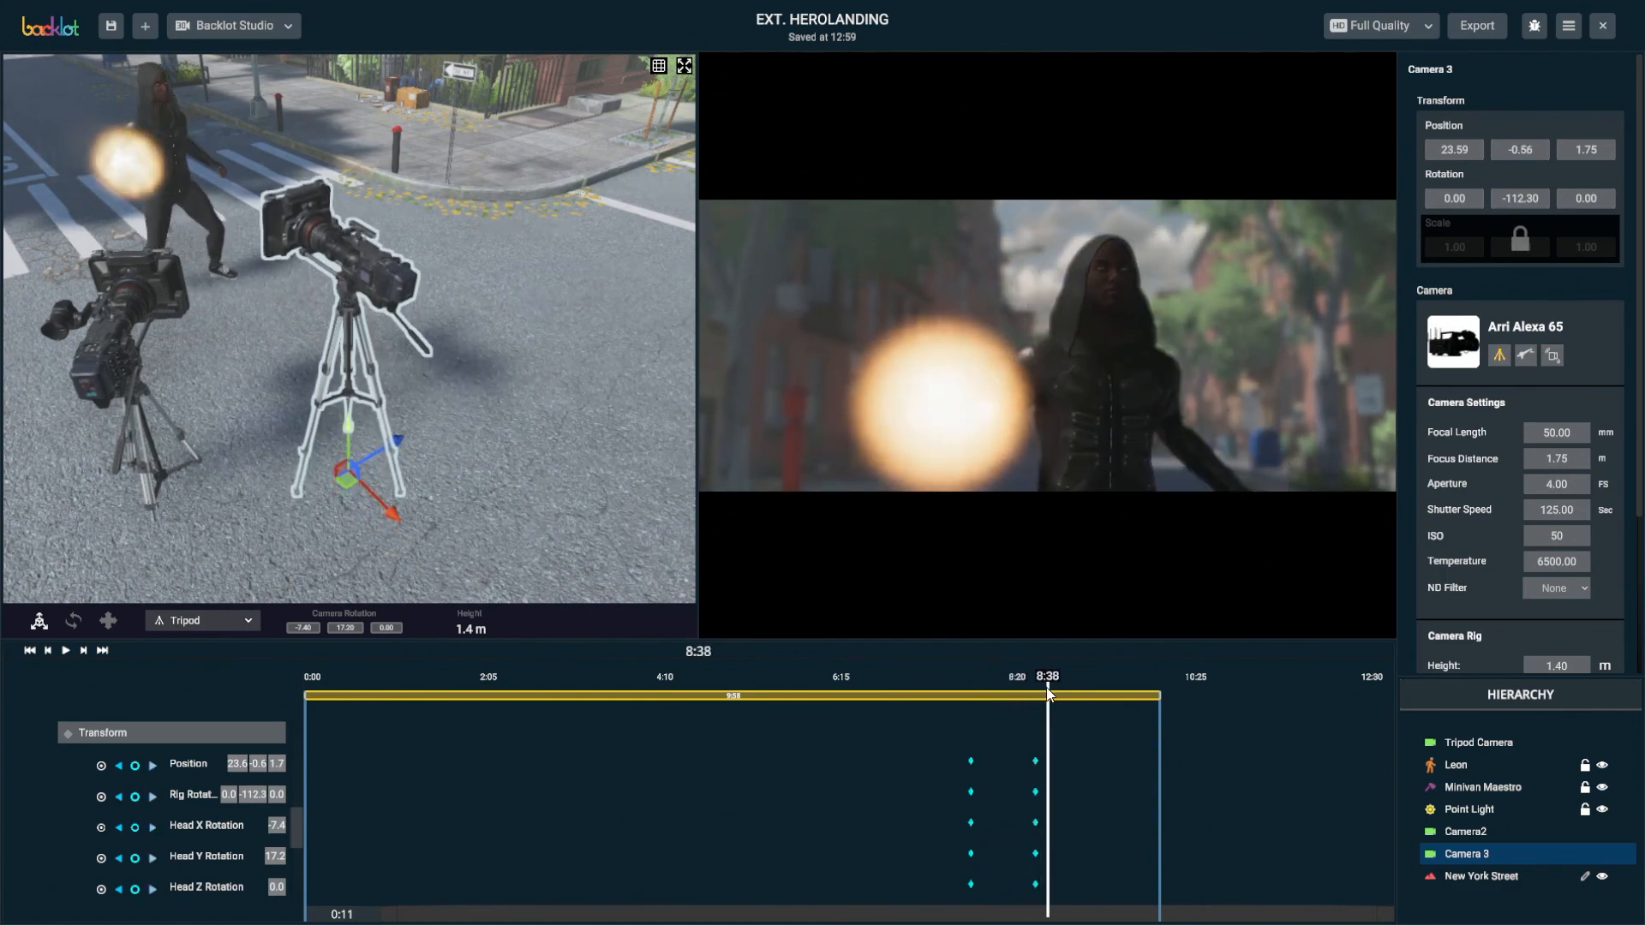
{"action": "left_click_drag", "start_coordinate": [1020, 758], "coordinate": [1036, 890]}
{"action": "left_click_drag", "start_coordinate": [994, 749], "coordinate": [979, 885]}
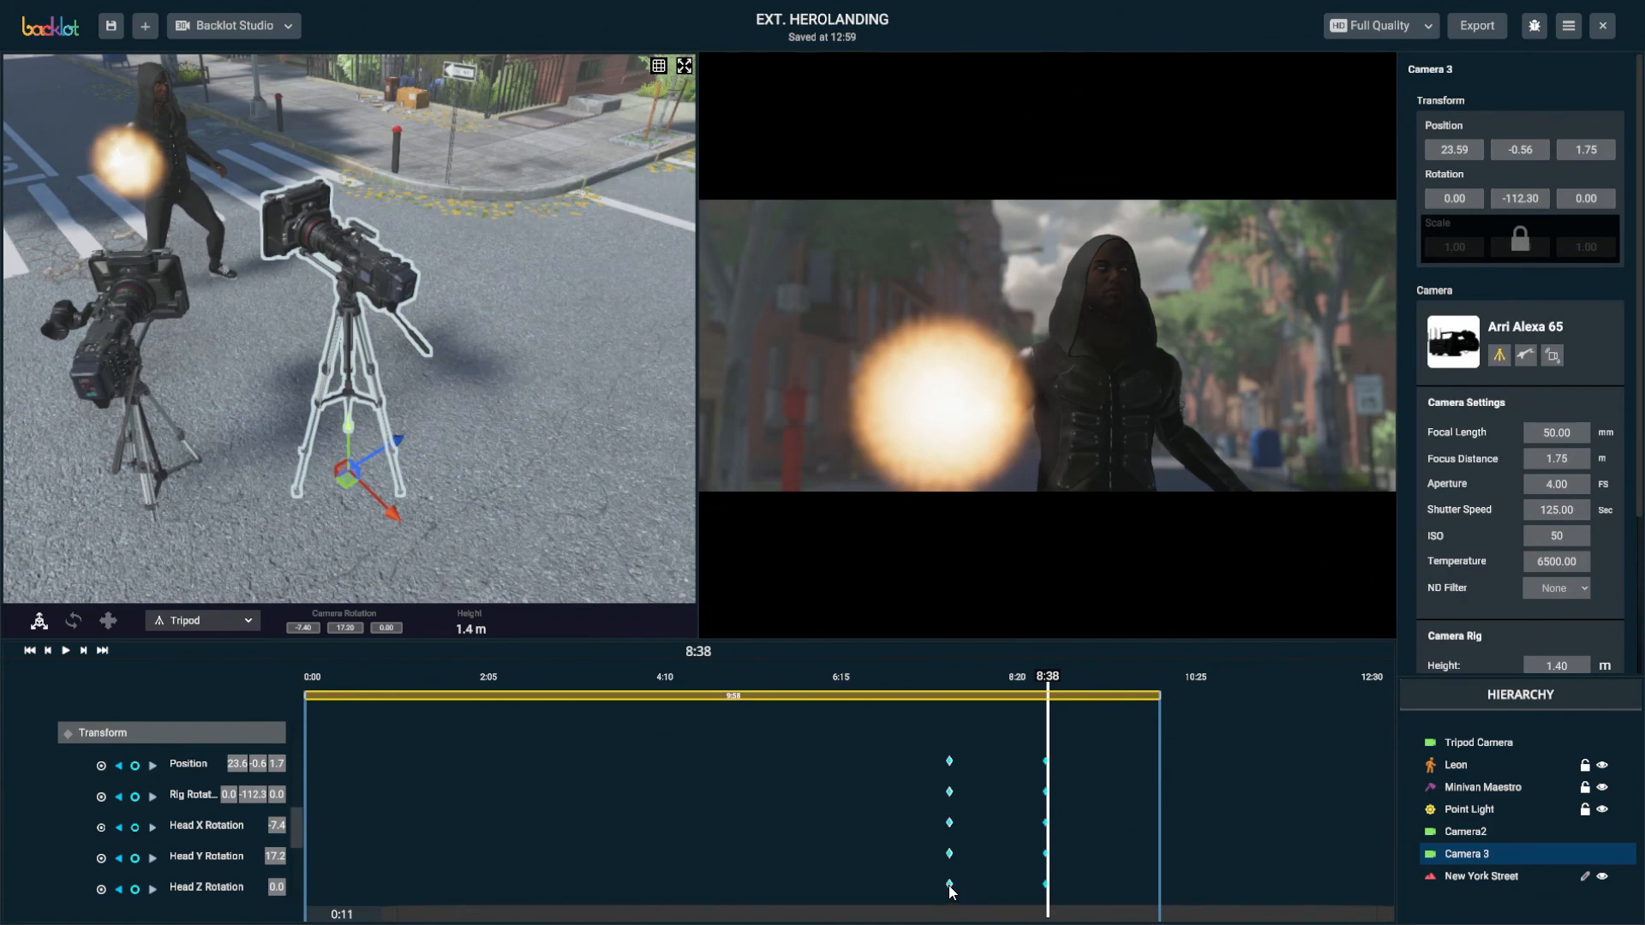
{"action": "left_click_drag", "start_coordinate": [910, 673], "coordinate": [863, 694]}
{"action": "key", "text": "space"}
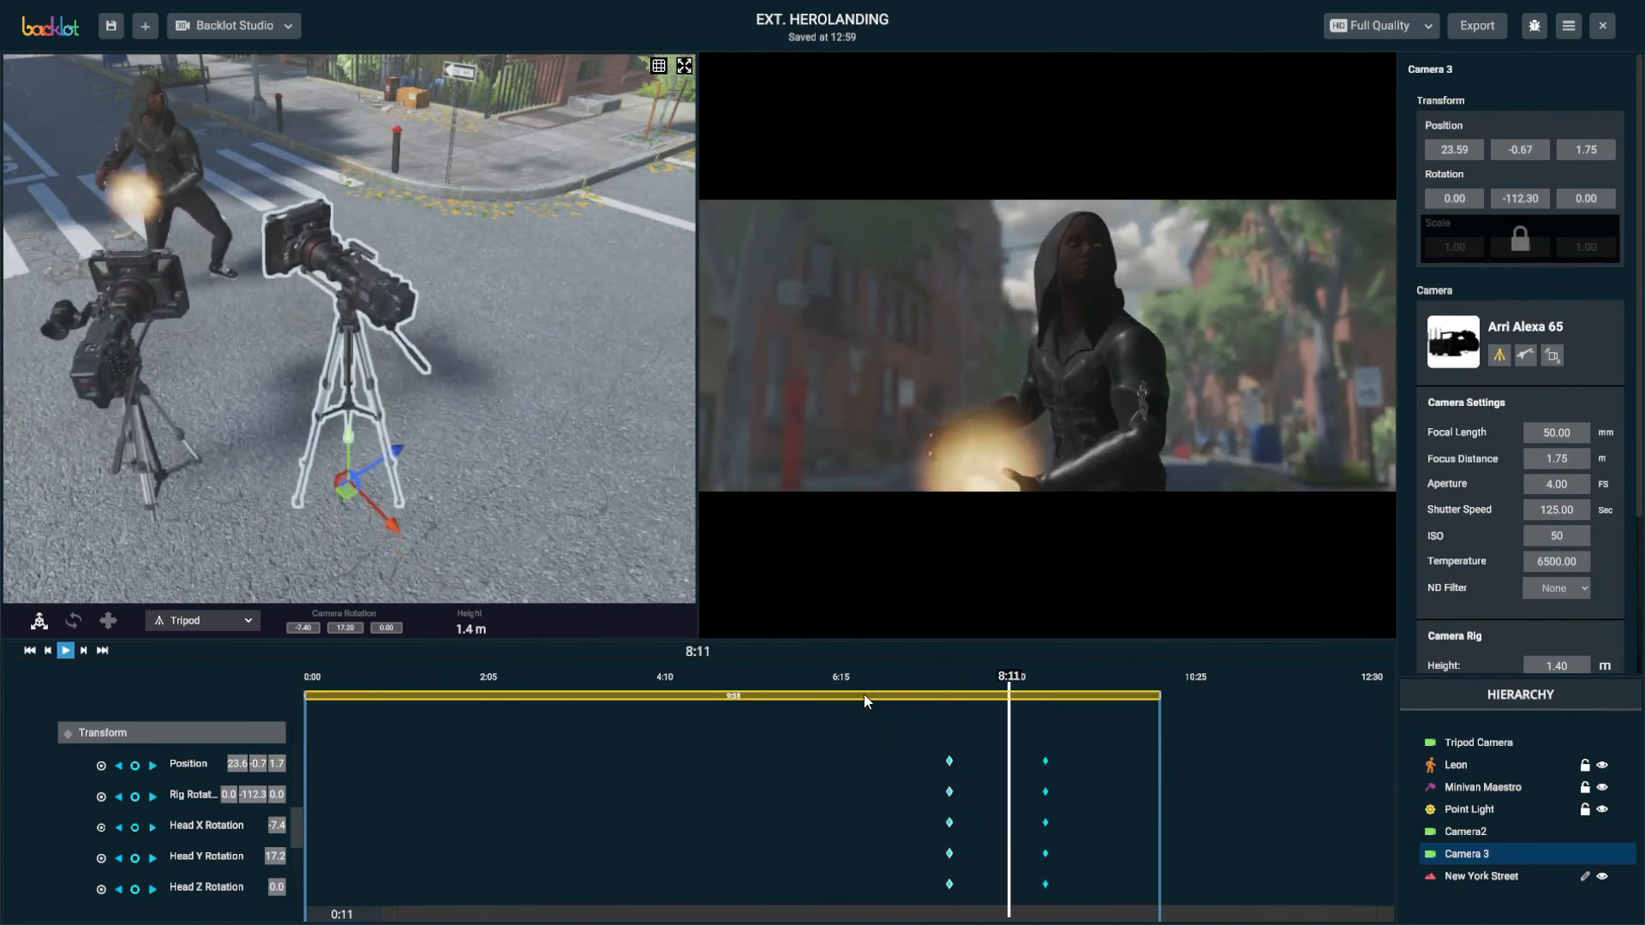
{"action": "key", "text": "space"}
Delete Camera 3's transform keyframes at 7:29 and go to the remaining keyframes at 8:36
{"action": "mouse_move", "coordinate": [894, 673]}
{"action": "left_mouse_down"}
{"action": "mouse_move", "coordinate": [1056, 698]}
{"action": "mouse_move", "coordinate": [1006, 686]}
{"action": "mouse_move", "coordinate": [1041, 682]}
{"action": "mouse_move", "coordinate": [888, 687]}
{"action": "mouse_move", "coordinate": [910, 691]}
{"action": "left_mouse_up"}
{"action": "scroll", "coordinate": [877, 763], "scroll_direction": "down", "scroll_amount": 1}
{"action": "scroll", "coordinate": [877, 767], "scroll_direction": "up", "scroll_amount": 2}
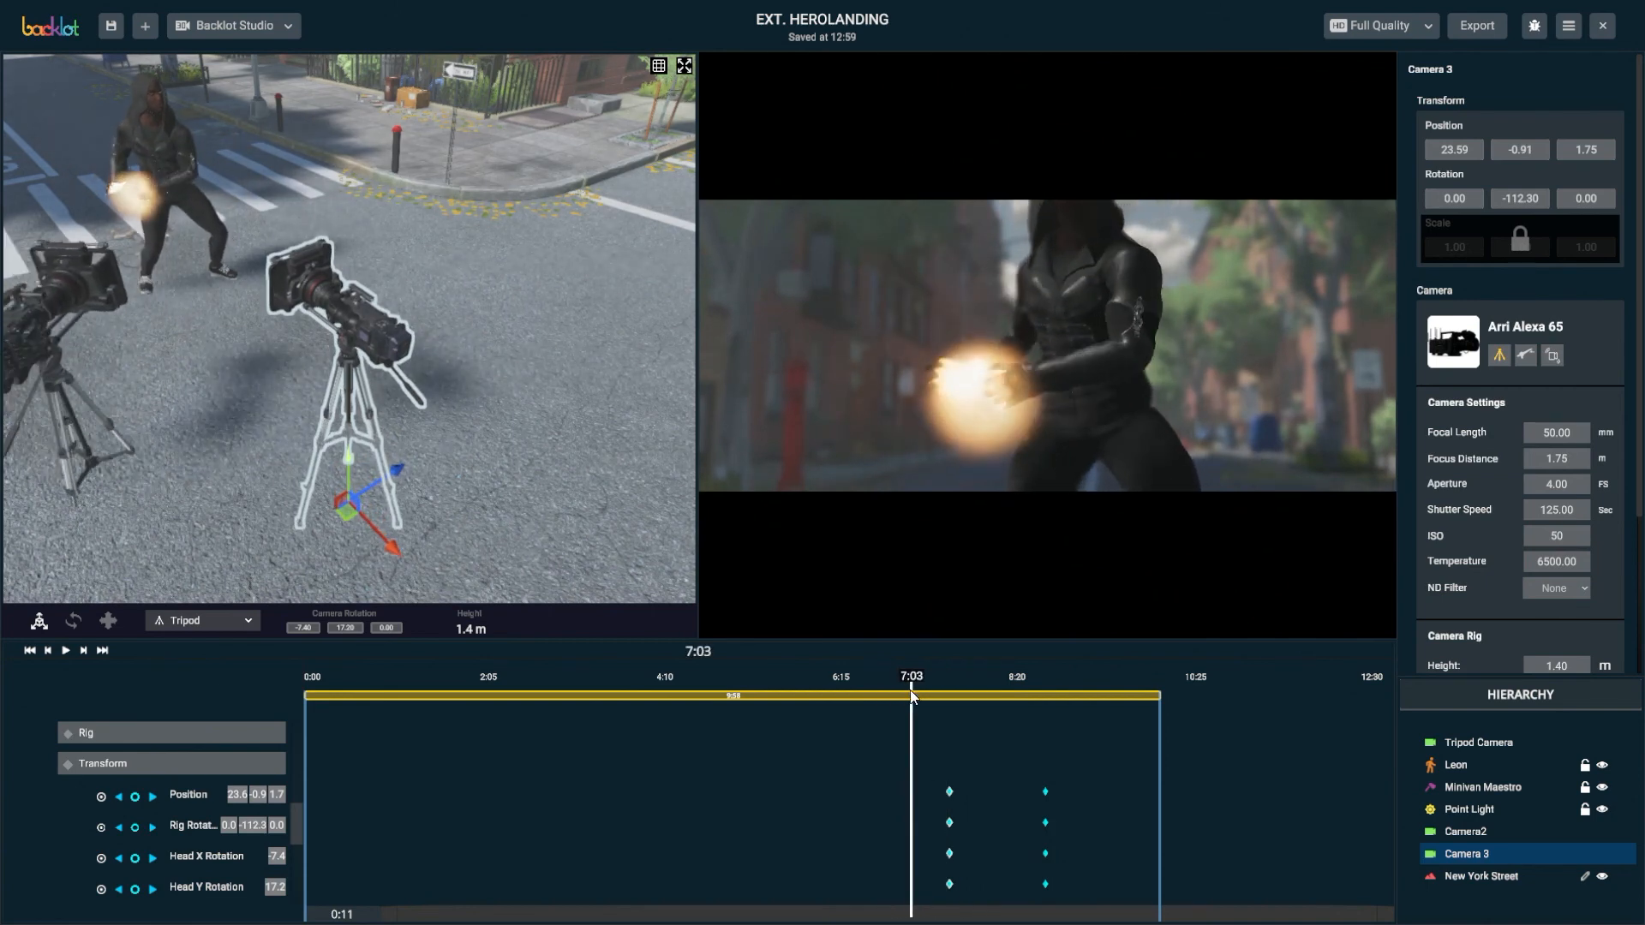
{"action": "left_click", "coordinate": [152, 797]}
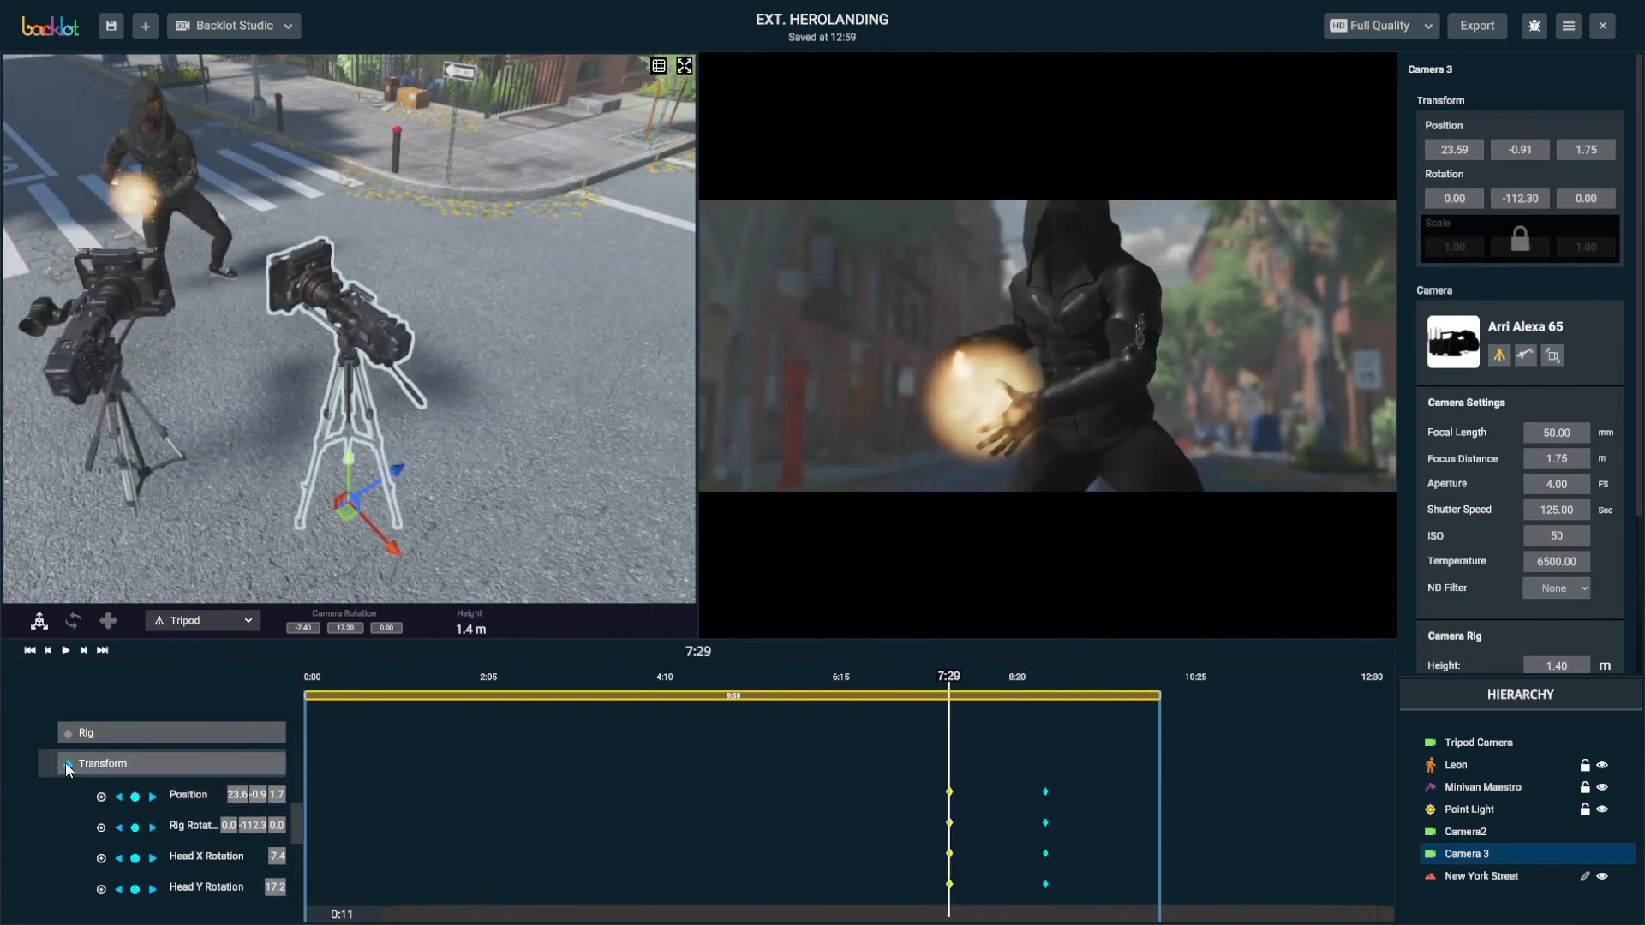
{"action": "left_click", "coordinate": [152, 796]}
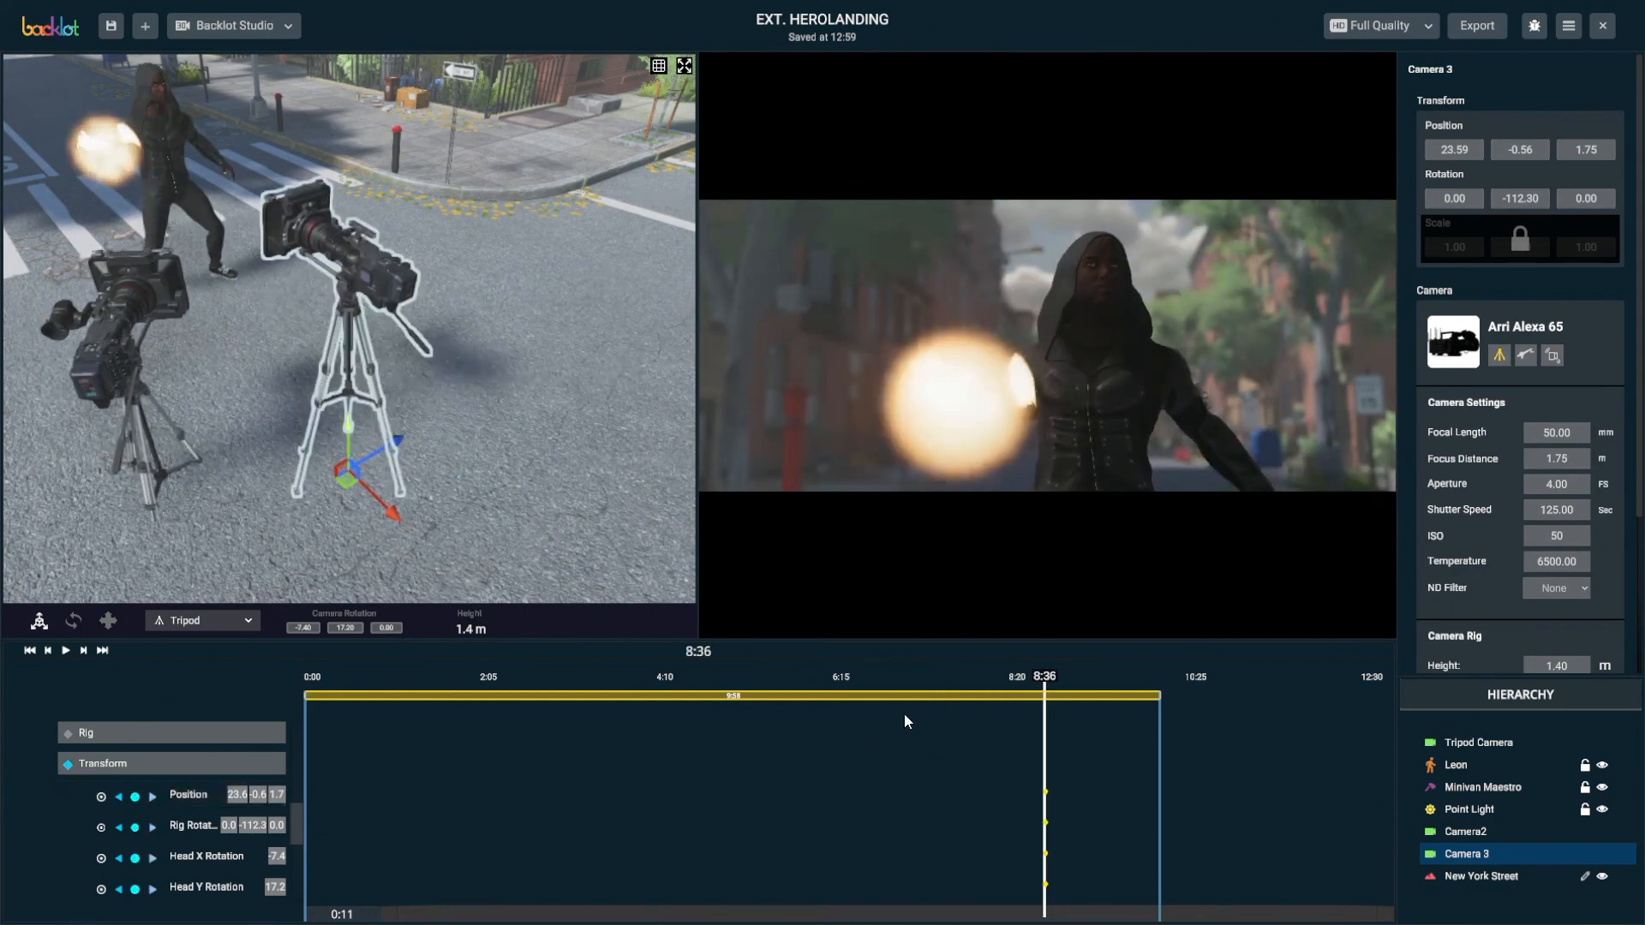
At 6:55, keyframe Camera 3 lowered to about Y -1.18, and play back its rise
{"action": "left_click_drag", "start_coordinate": [1058, 676], "coordinate": [899, 682]}
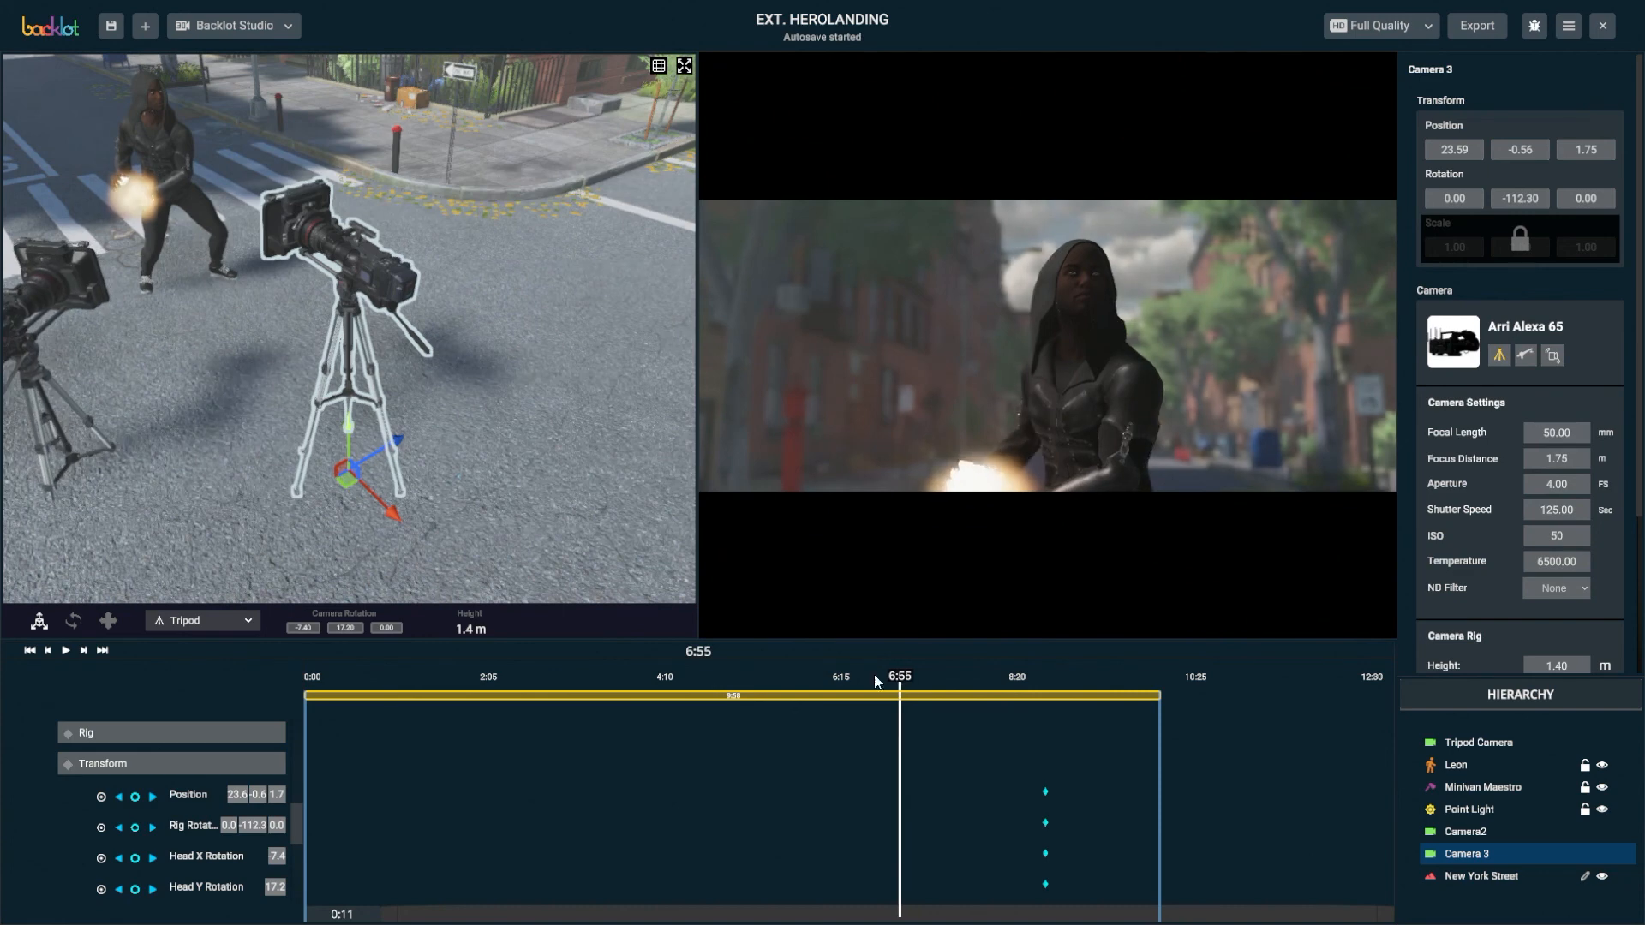
{"action": "left_click_drag", "start_coordinate": [345, 431], "coordinate": [350, 519]}
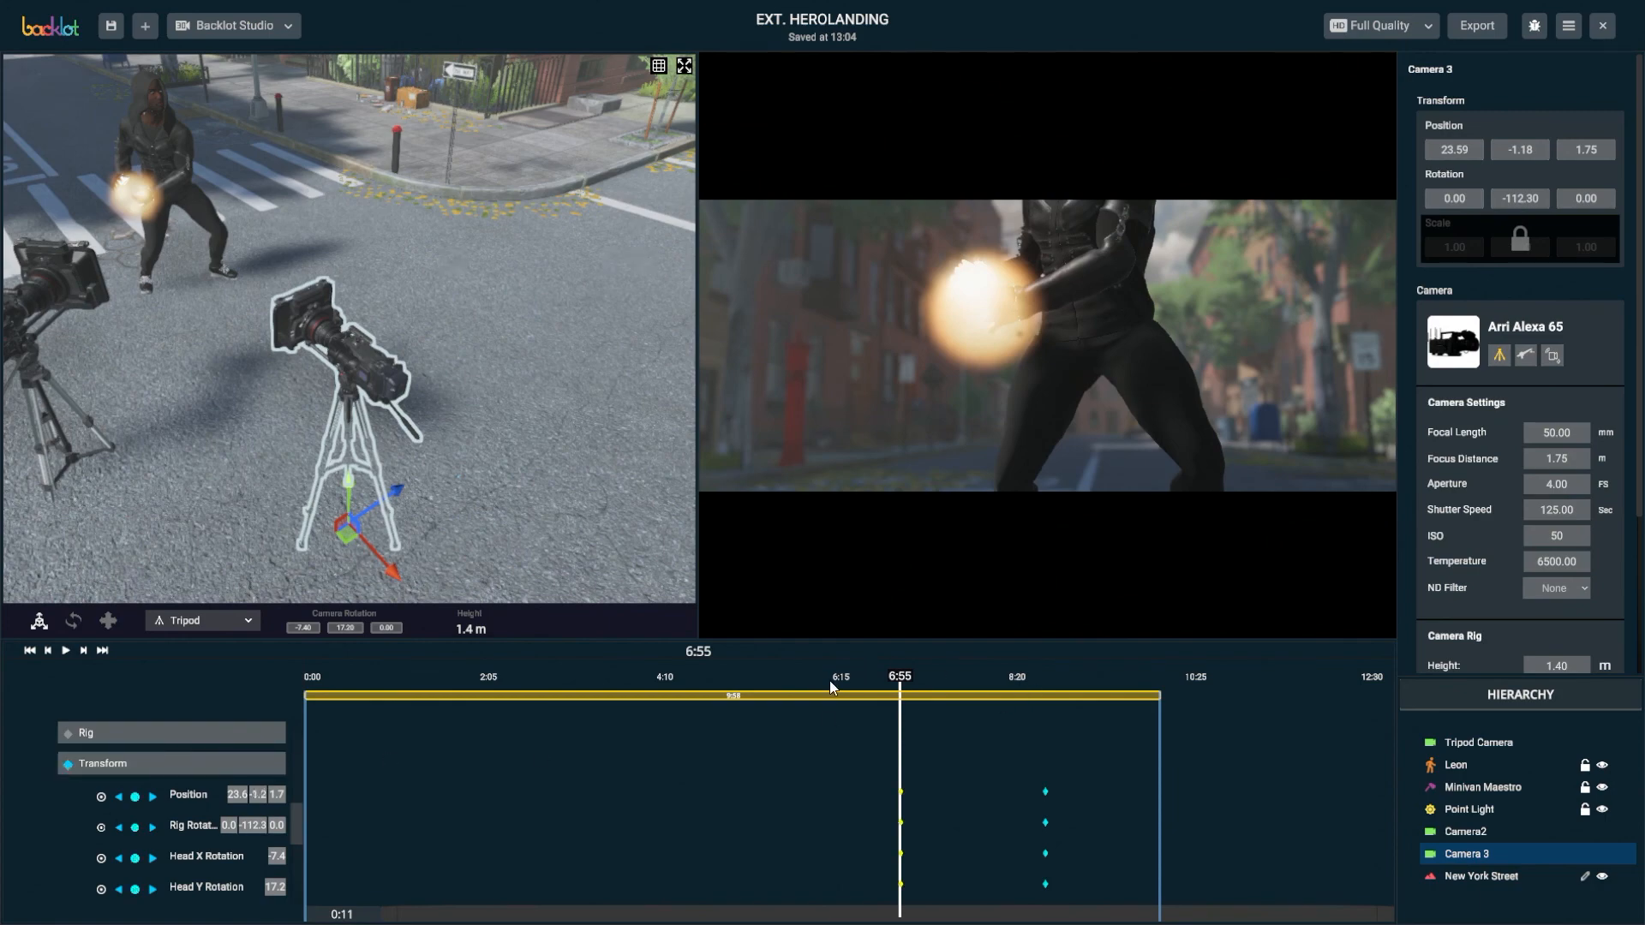
{"action": "left_click_drag", "start_coordinate": [830, 682], "coordinate": [880, 682]}
{"action": "key", "text": "space"}
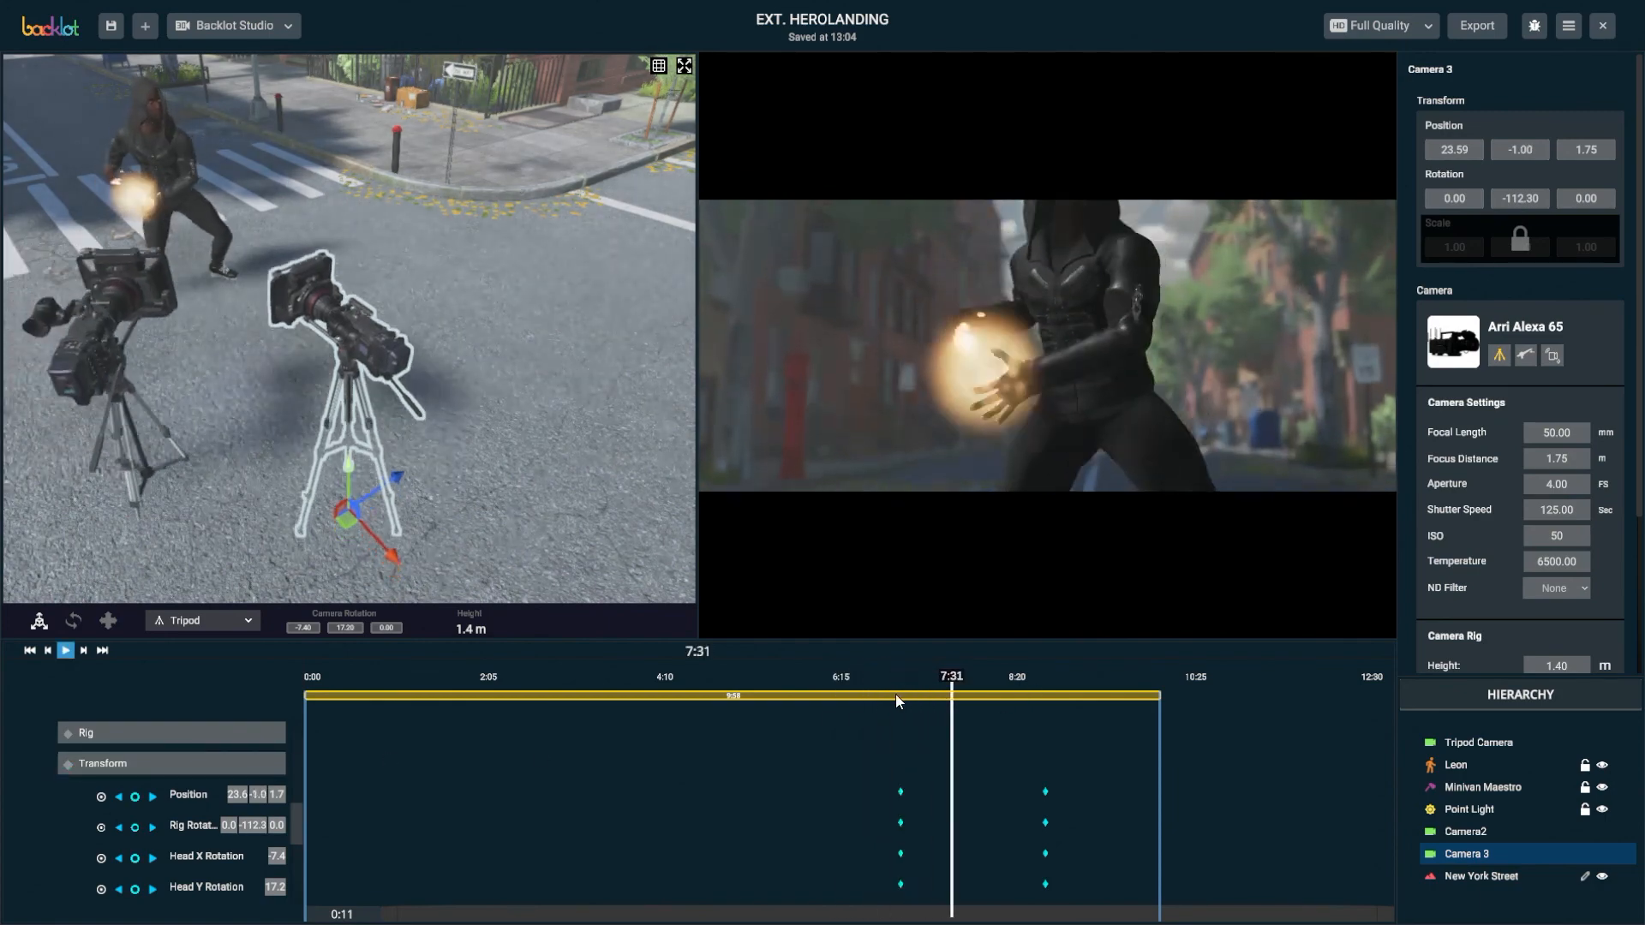
{"action": "key", "text": "space"}
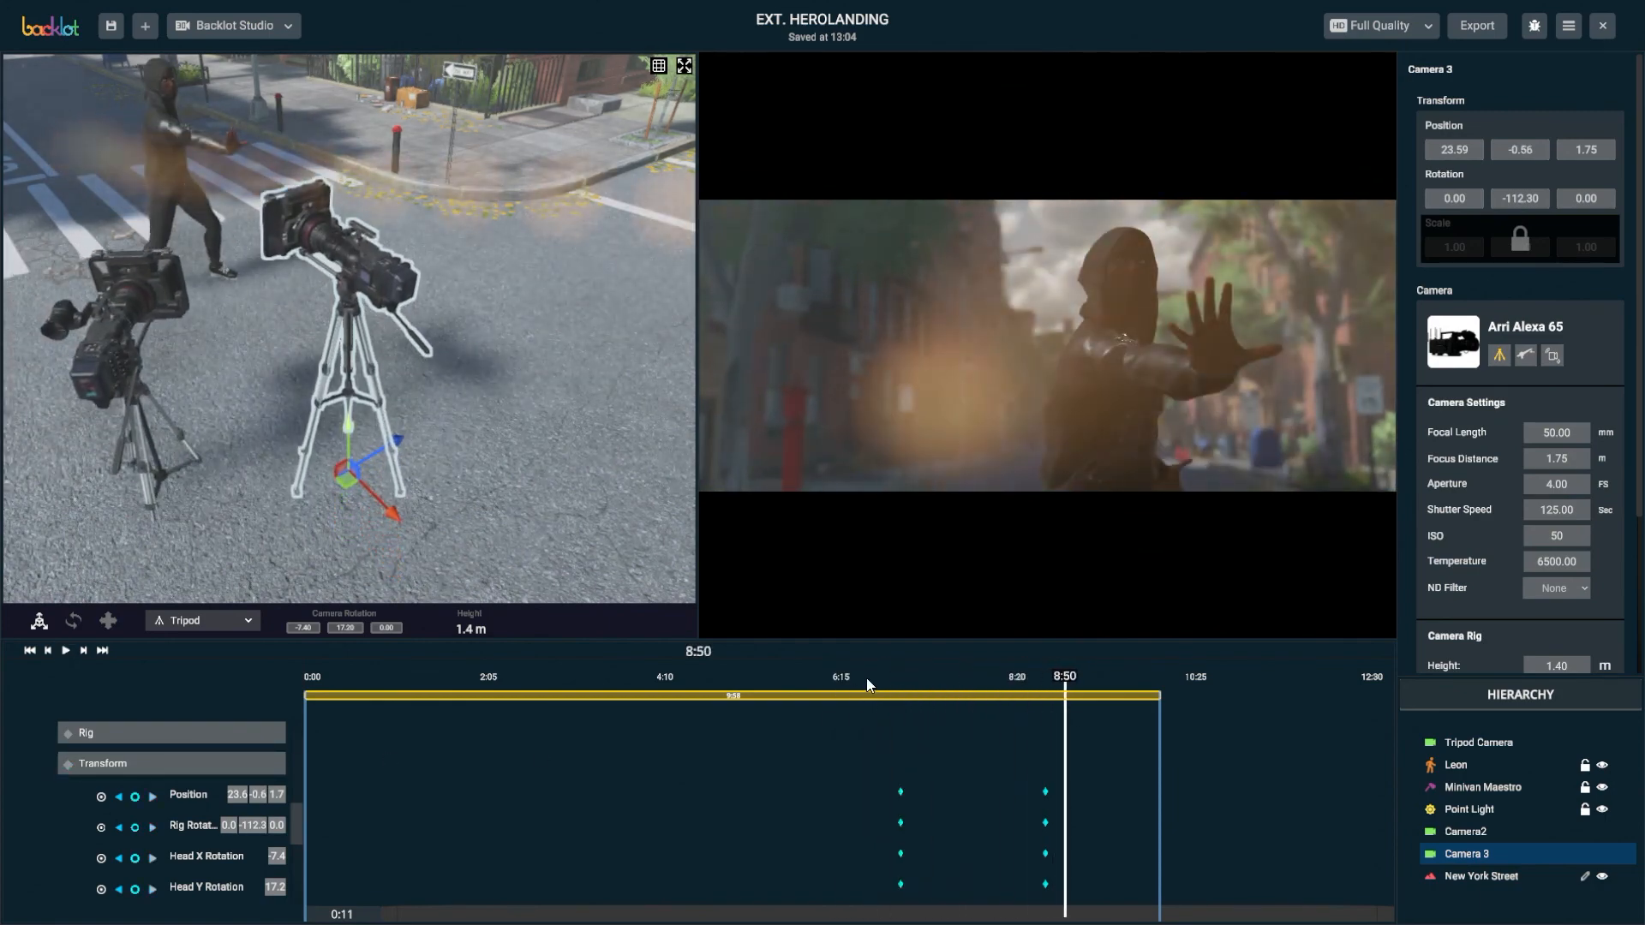
Move Camera 3's starting keyframes earlier, about midway between the 4:10 and 6:15 marks, and play back the slower rise
{"action": "left_click_drag", "start_coordinate": [867, 677], "coordinate": [746, 852]}
{"action": "scroll", "coordinate": [860, 754], "scroll_direction": "down", "scroll_amount": 2}
{"action": "left_click", "coordinate": [917, 795]}
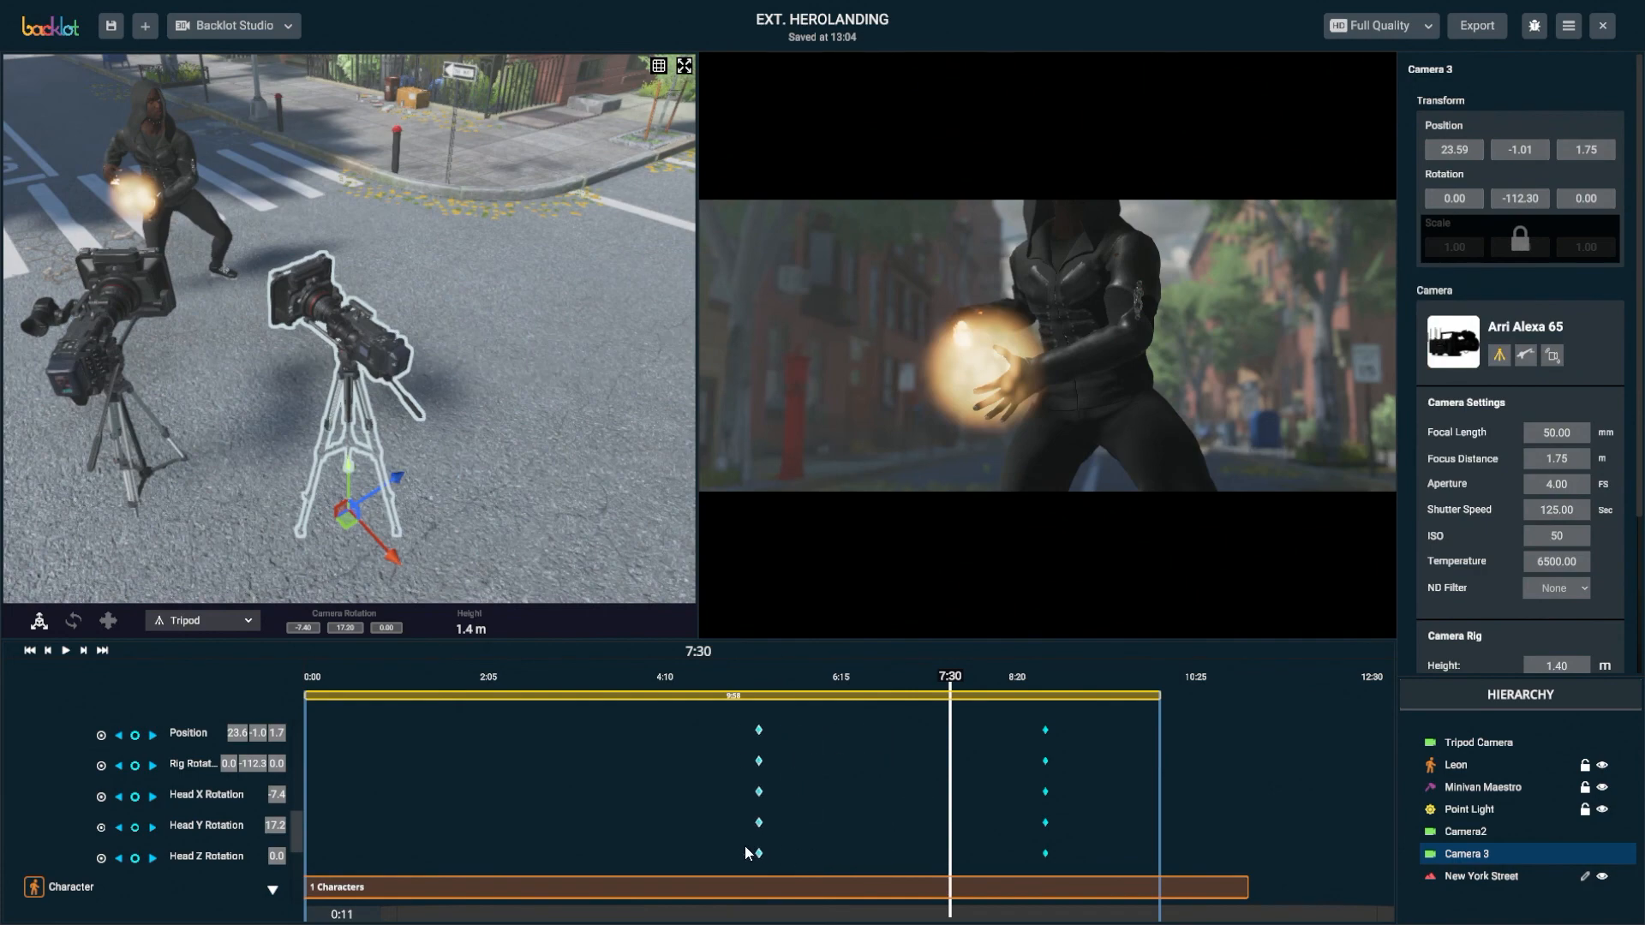
{"action": "left_click", "coordinate": [712, 673]}
{"action": "key", "text": "space"}
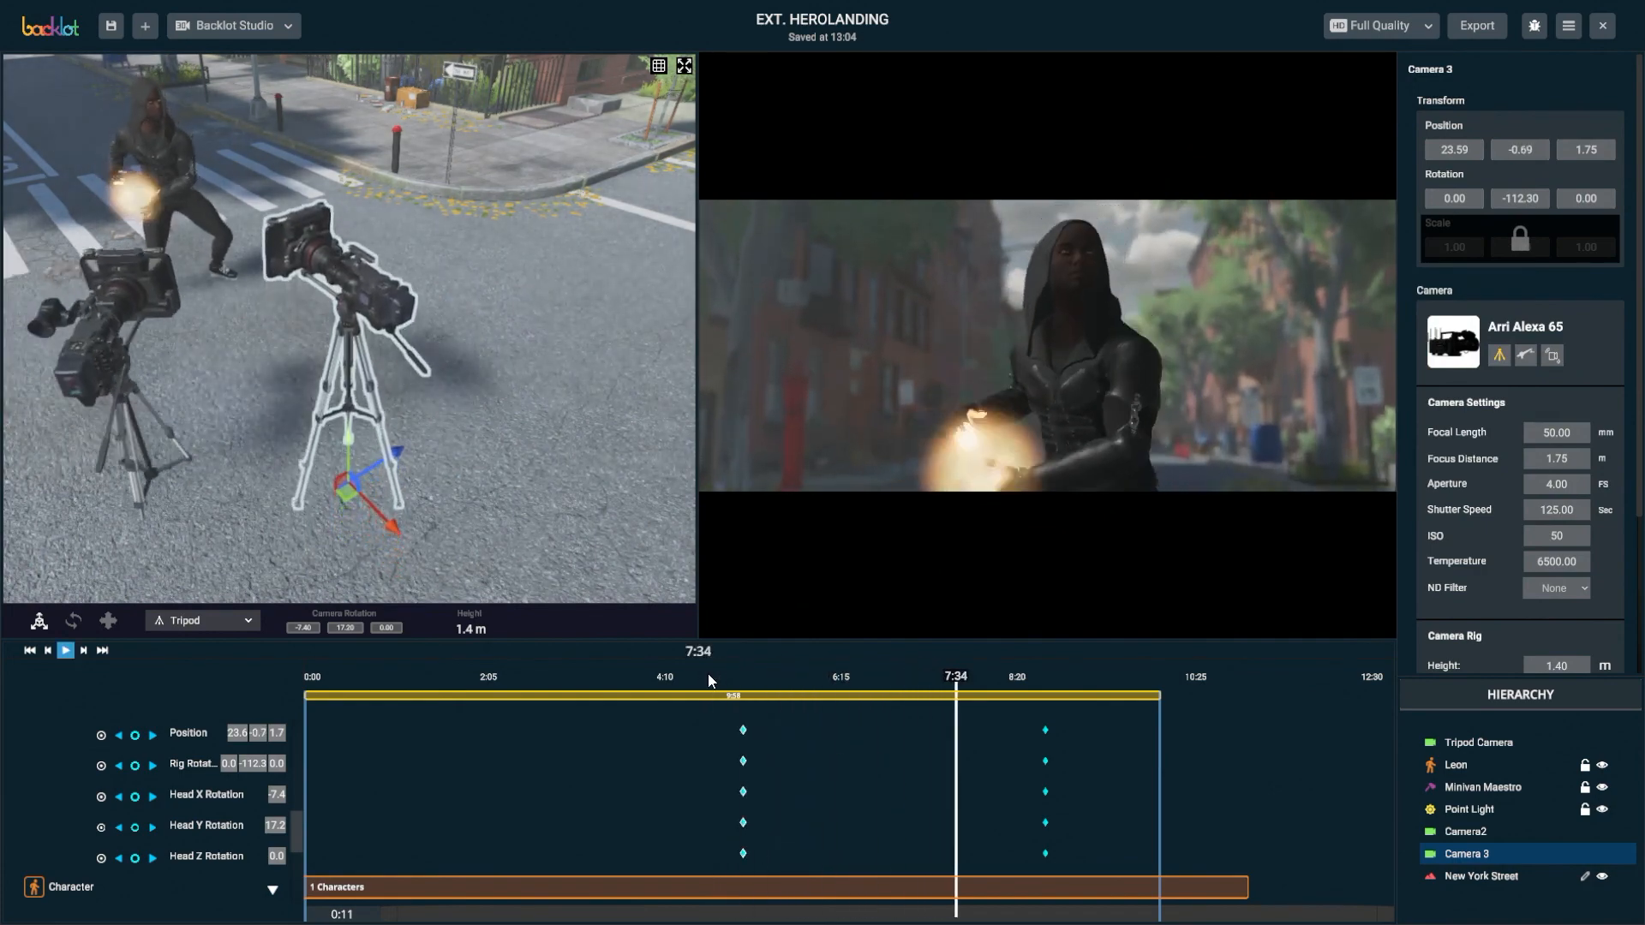
Move Camera 3's ending keyframes later, about midway between the 8:20 and 10:25 marks, and replay the shot
{"action": "left_click", "coordinate": [989, 673]}
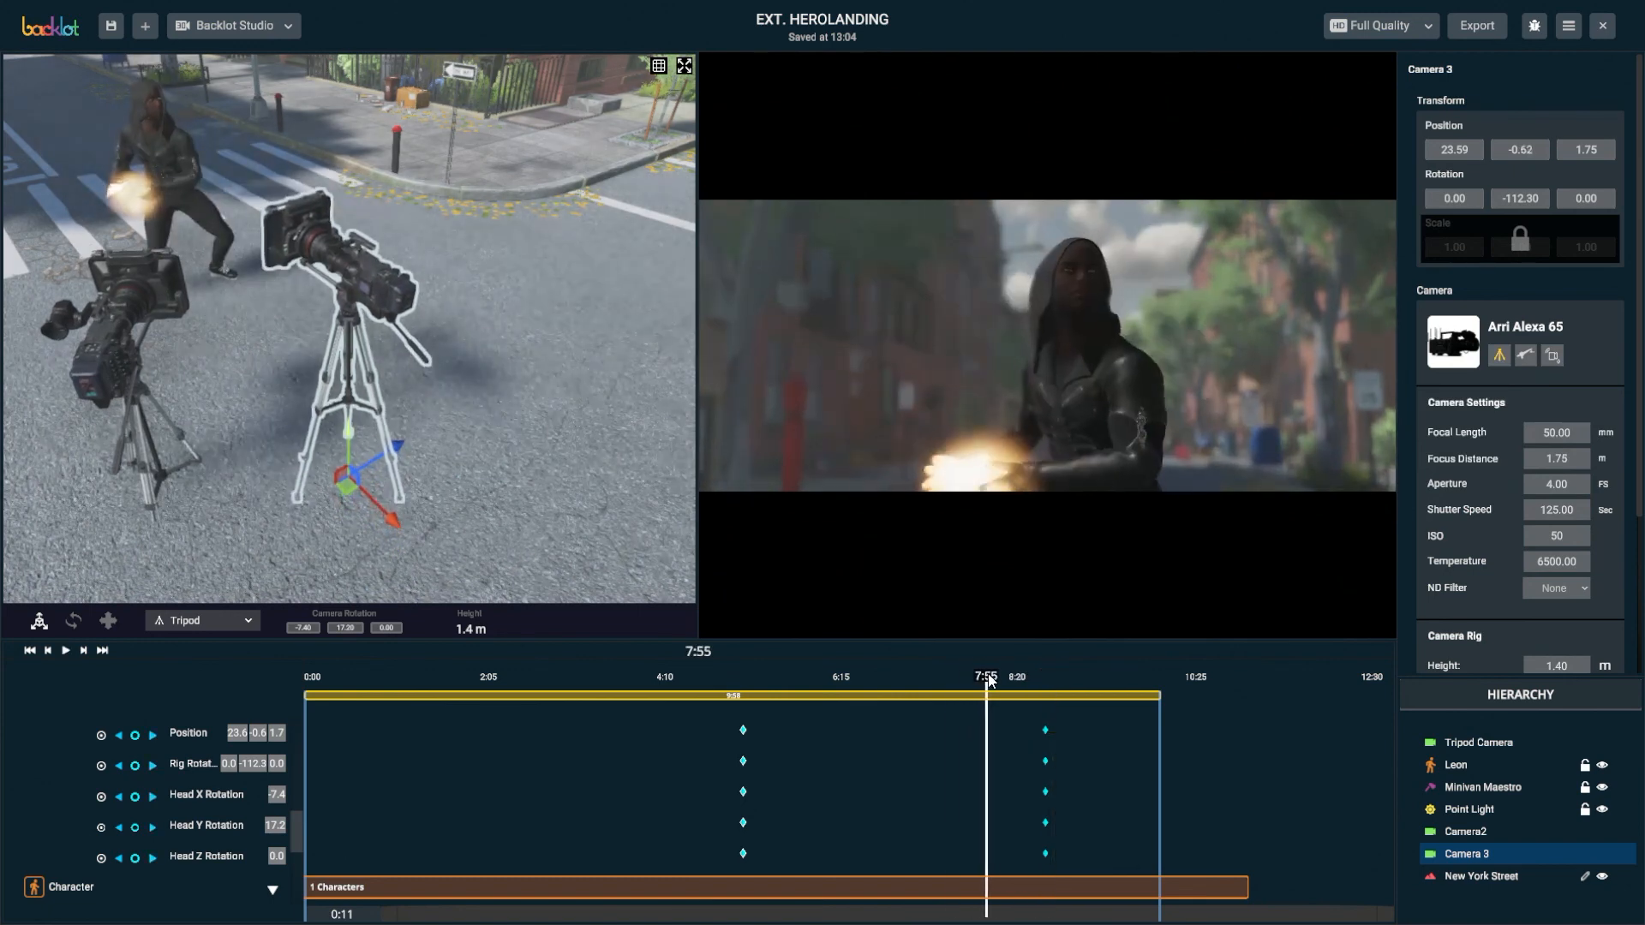
{"action": "mouse_move", "coordinate": [1021, 686]}
{"action": "left_mouse_down"}
{"action": "mouse_move", "coordinate": [1046, 693]}
{"action": "mouse_move", "coordinate": [886, 683]}
{"action": "mouse_move", "coordinate": [1043, 673]}
{"action": "mouse_move", "coordinate": [1021, 674]}
{"action": "left_mouse_up"}
{"action": "mouse_move", "coordinate": [1081, 727]}
{"action": "left_mouse_down"}
{"action": "mouse_move", "coordinate": [1011, 865]}
{"action": "mouse_move", "coordinate": [1072, 734]}
{"action": "mouse_move", "coordinate": [1100, 742]}
{"action": "left_mouse_up"}
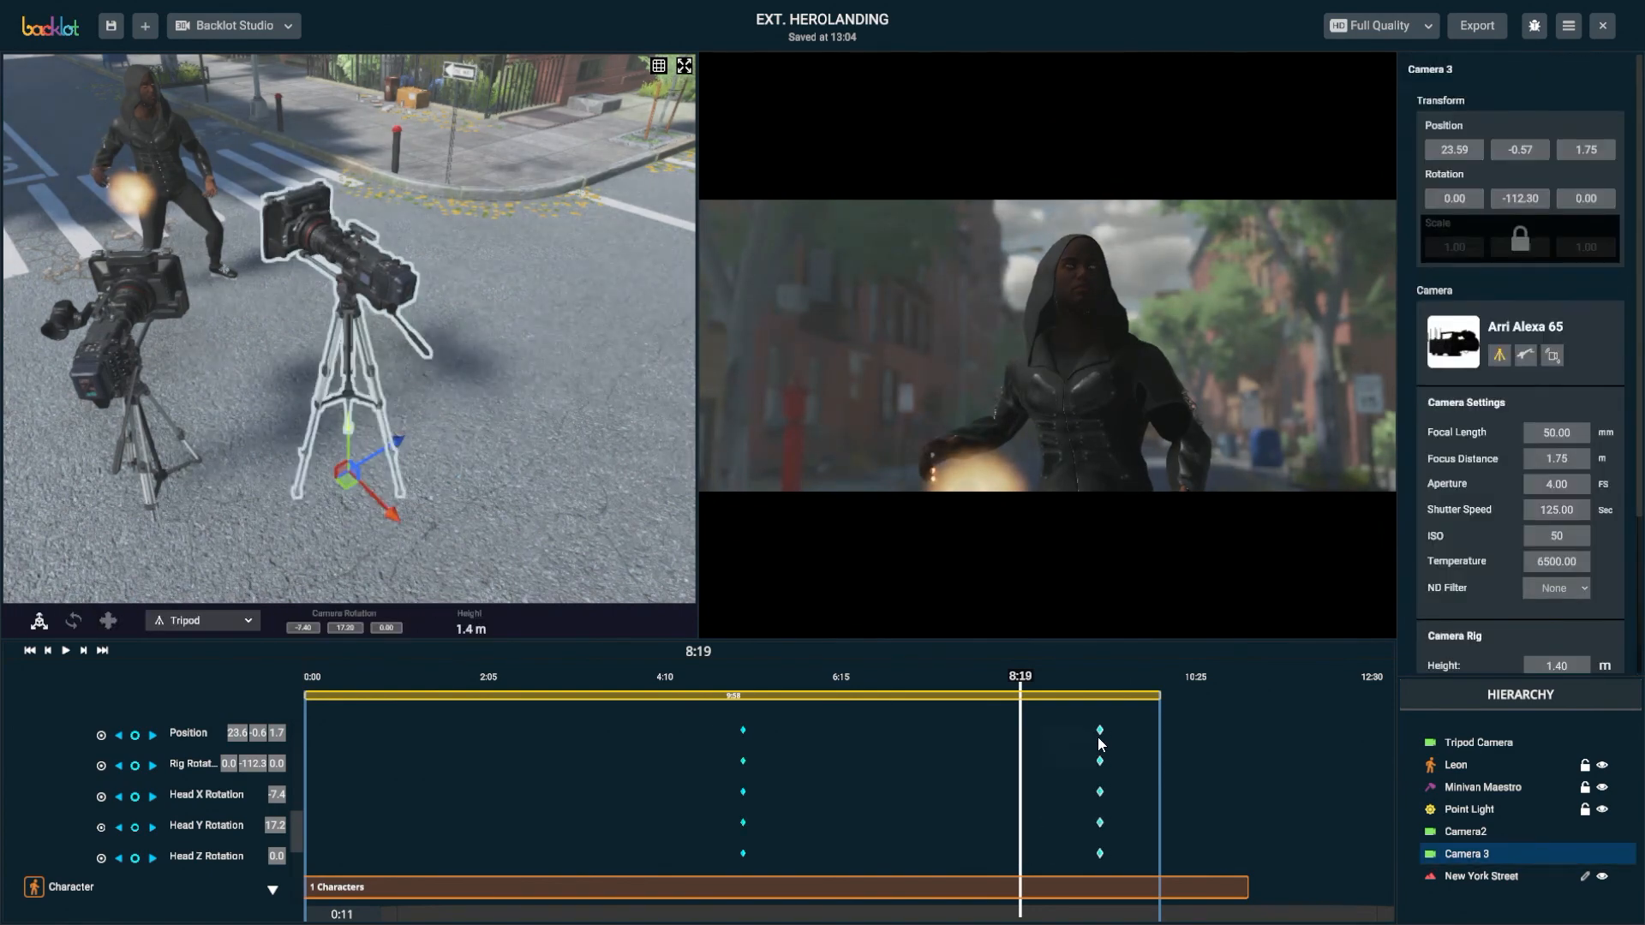
{"action": "left_click_drag", "start_coordinate": [992, 677], "coordinate": [888, 704]}
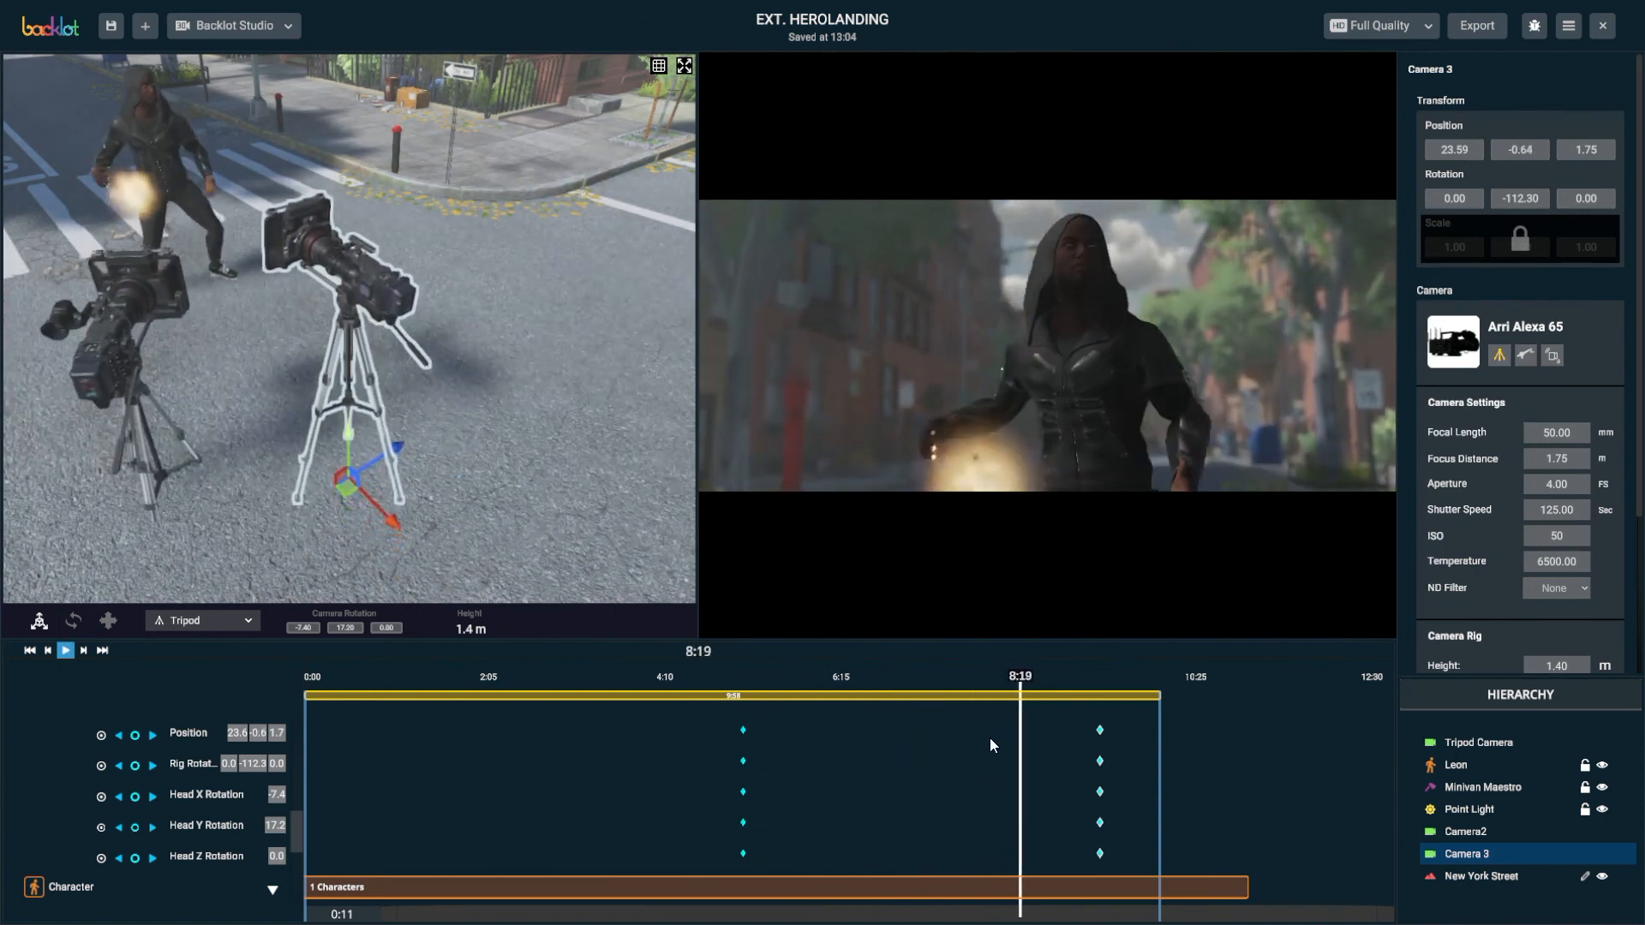
Stop the playback and move the playhead back to 8:44, at Leon's light throw
{"action": "key", "text": "space"}
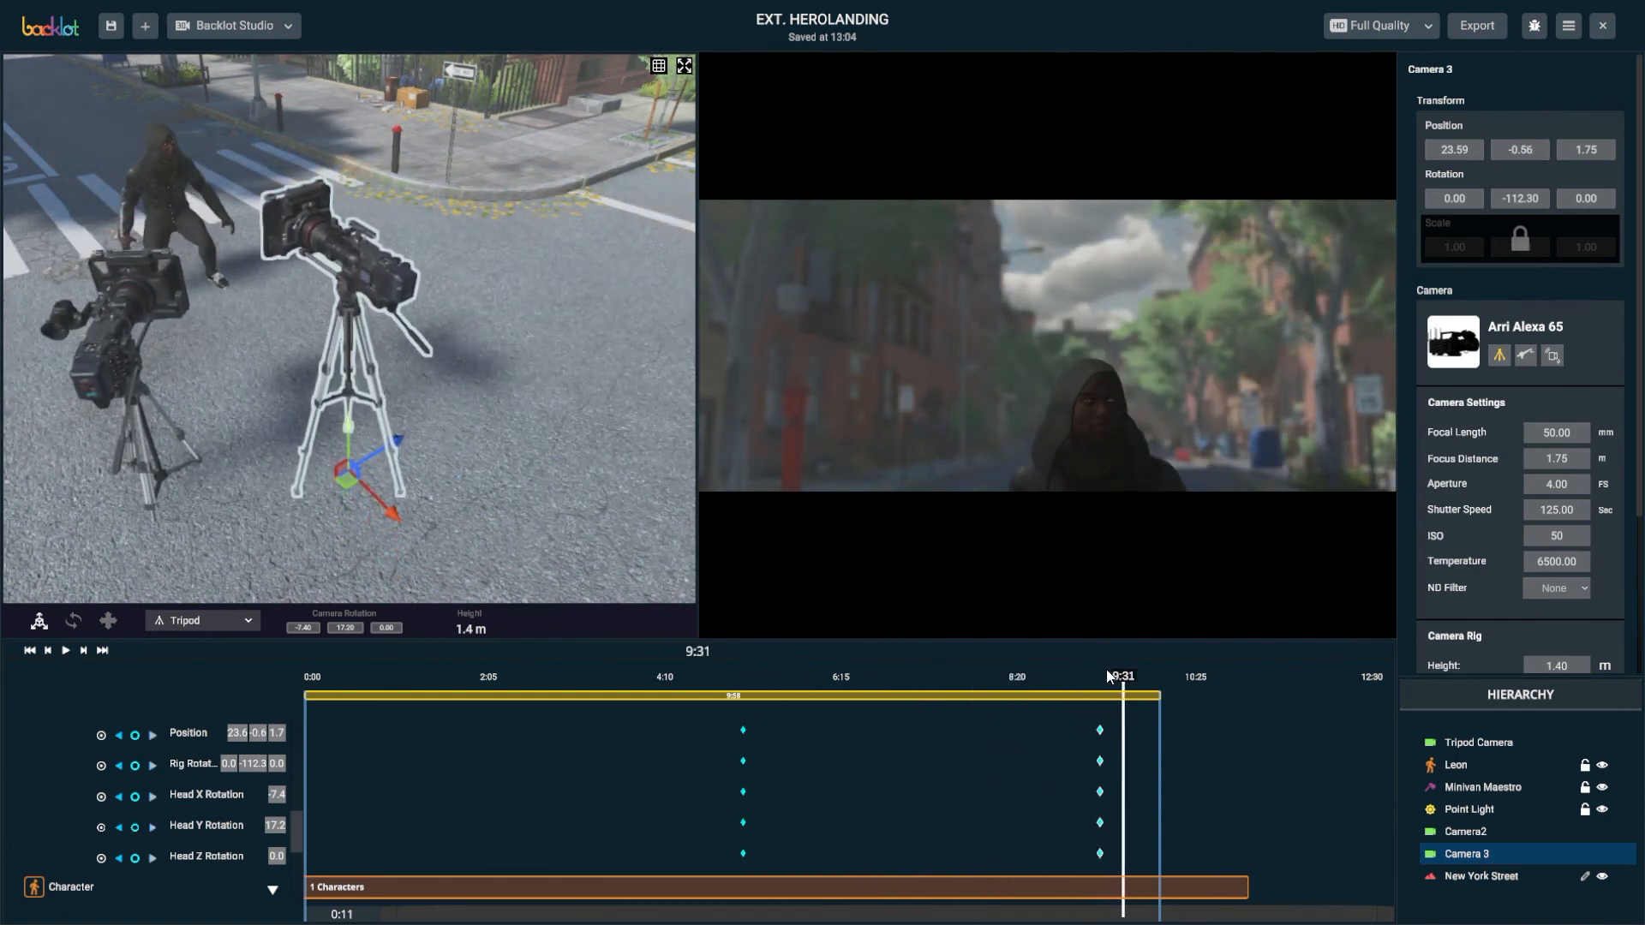
{"action": "left_click_drag", "start_coordinate": [1112, 673], "coordinate": [1056, 666]}
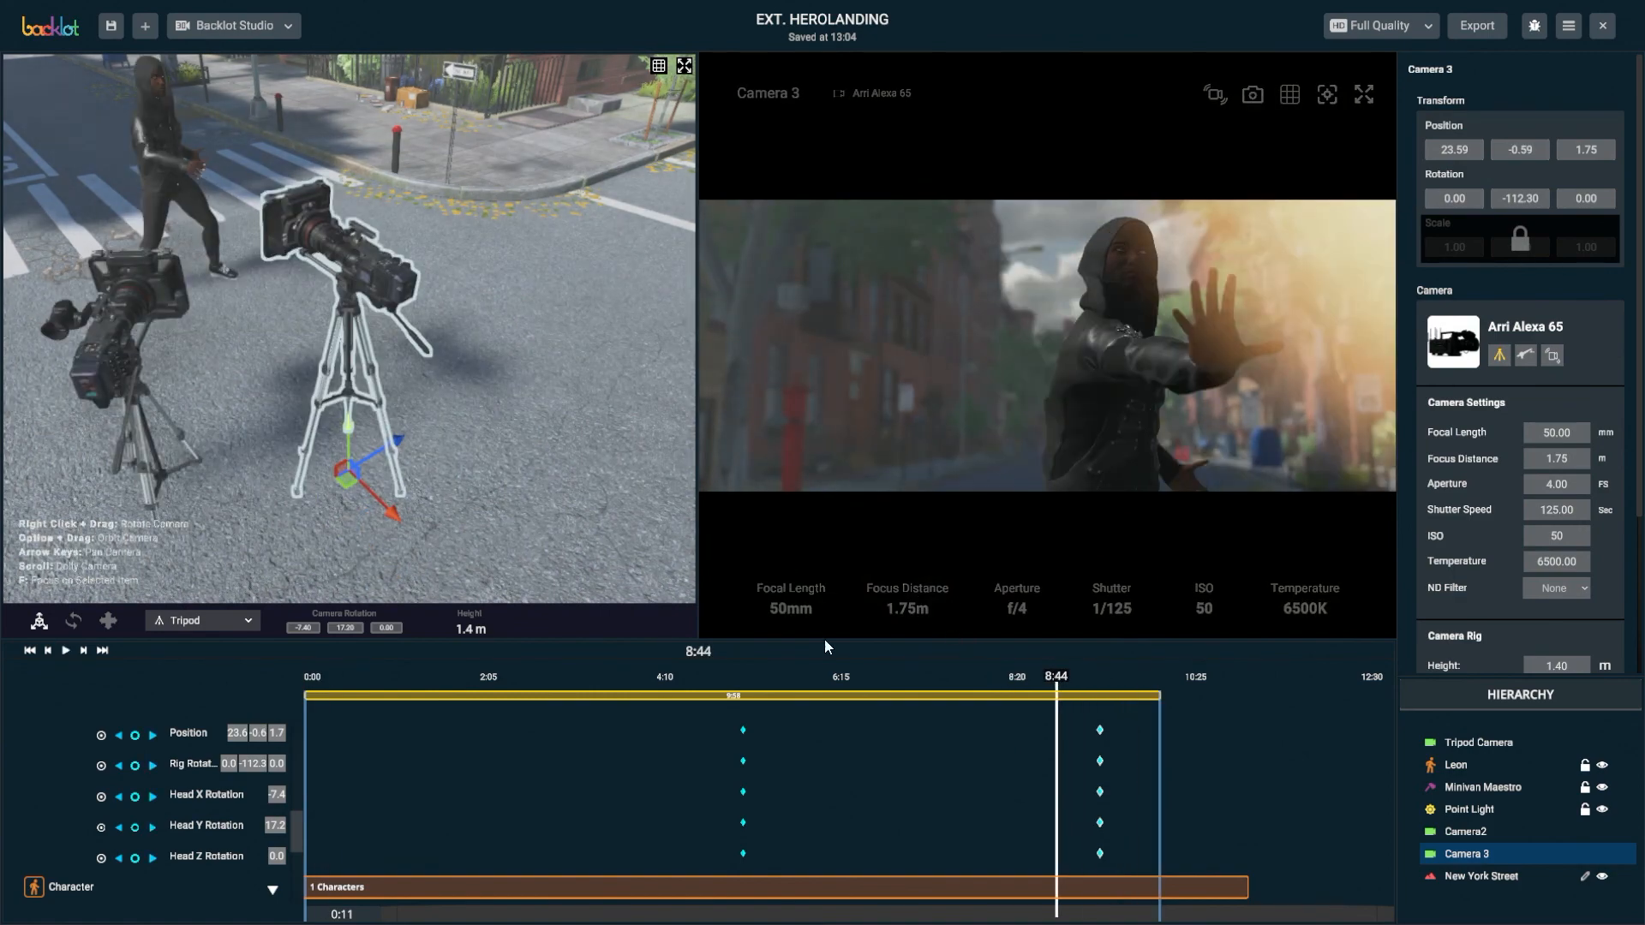
Set up the shot export at 4K resolution and 60fps with the watermark turned off
{"action": "left_click", "coordinate": [1488, 26]}
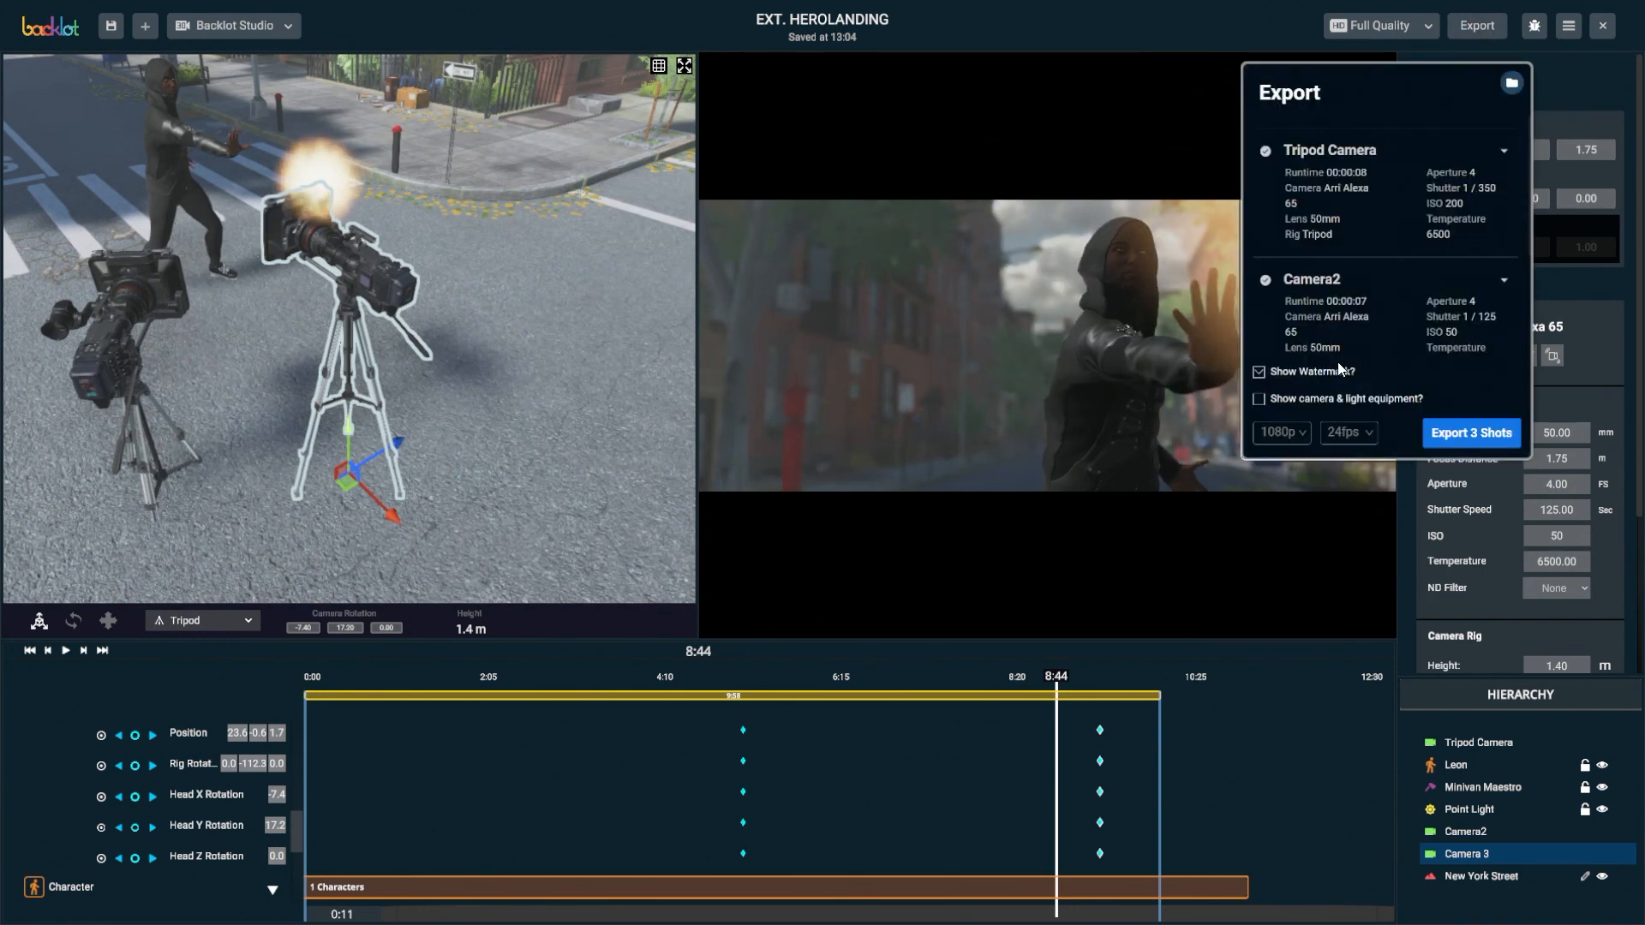
{"action": "left_click", "coordinate": [1291, 432]}
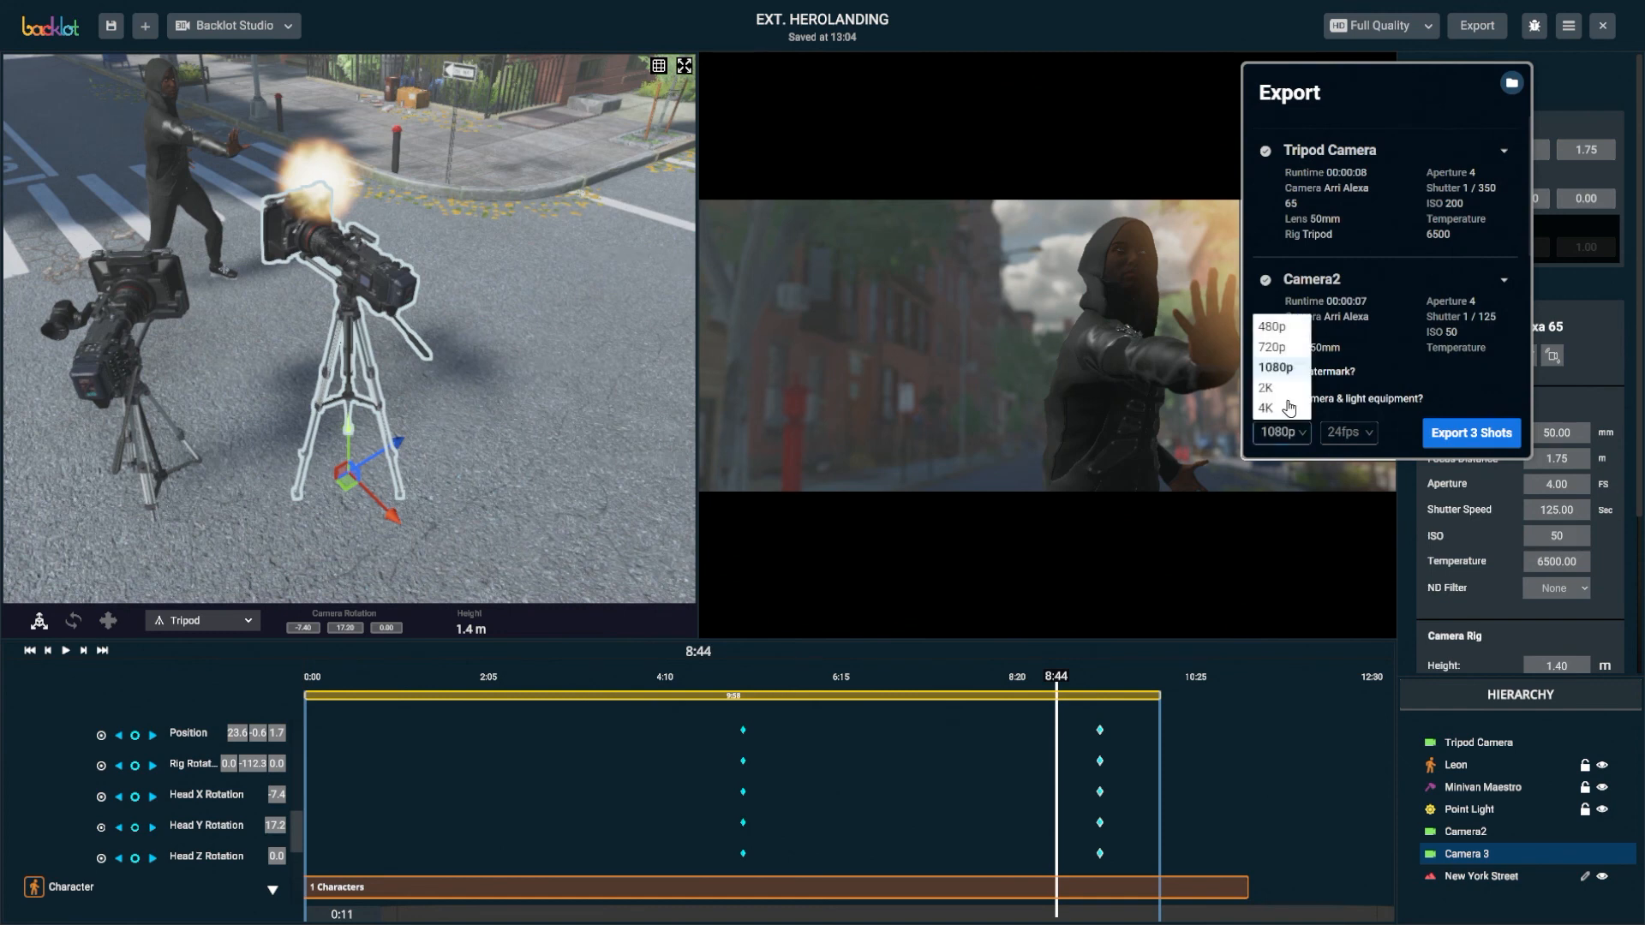
{"action": "left_click", "coordinate": [1289, 407]}
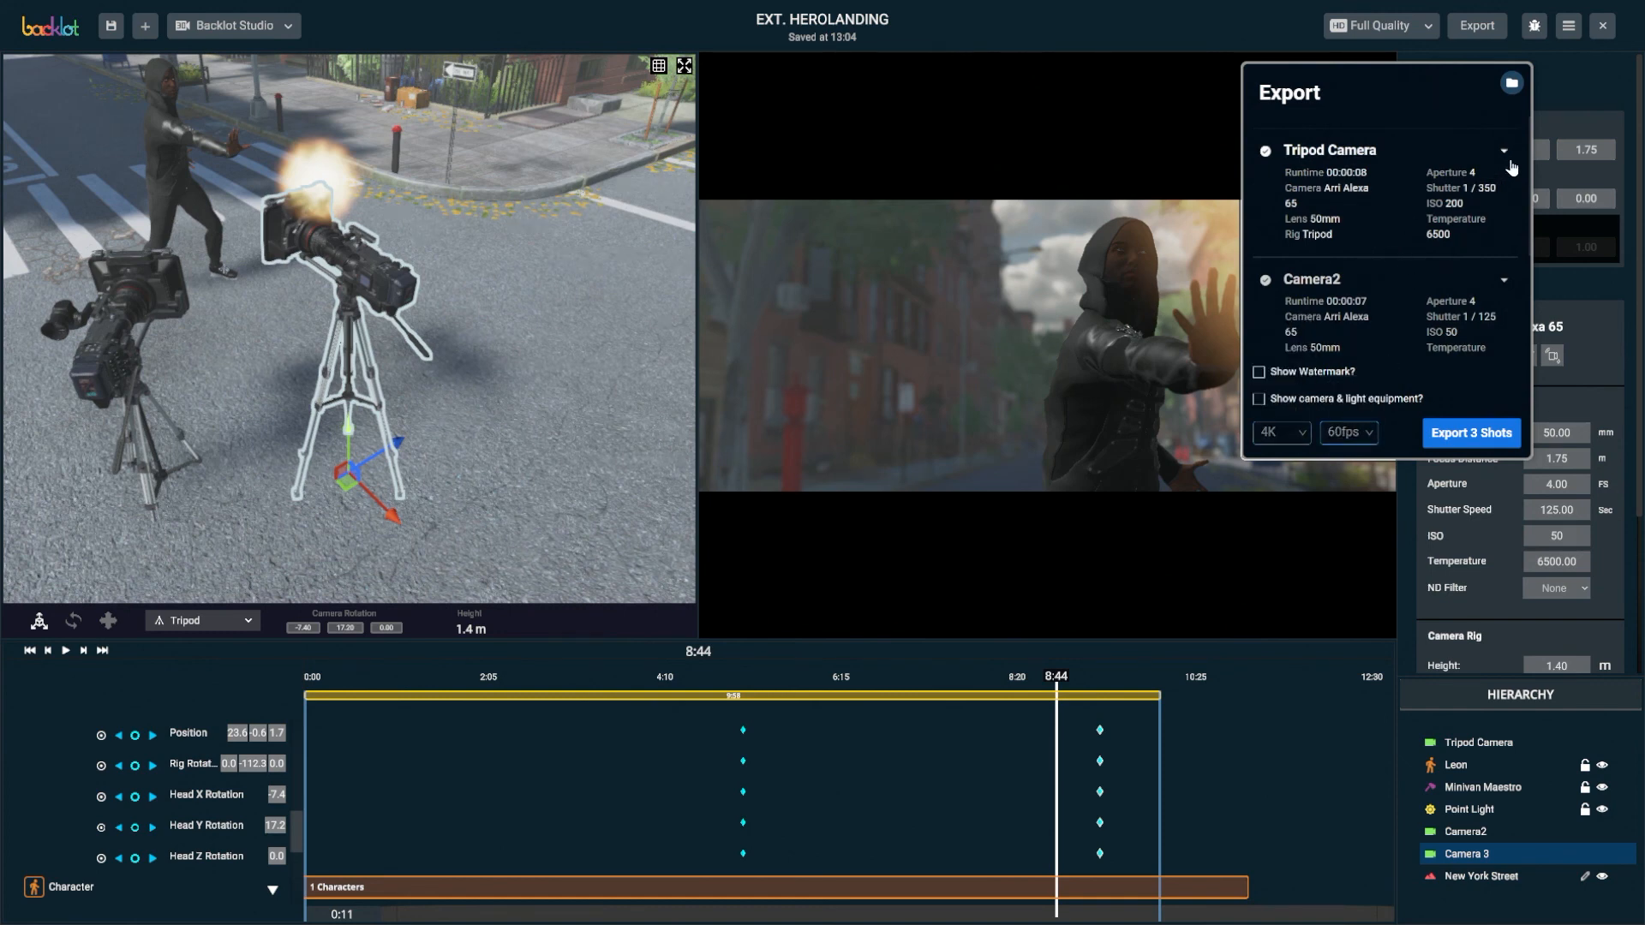
Collapse the details of Tripod Camera, Camera2 and Camera 3 and start exporting all three shots
{"action": "left_click", "coordinate": [1504, 152]}
{"action": "left_click", "coordinate": [1439, 196]}
{"action": "left_click", "coordinate": [1439, 242]}
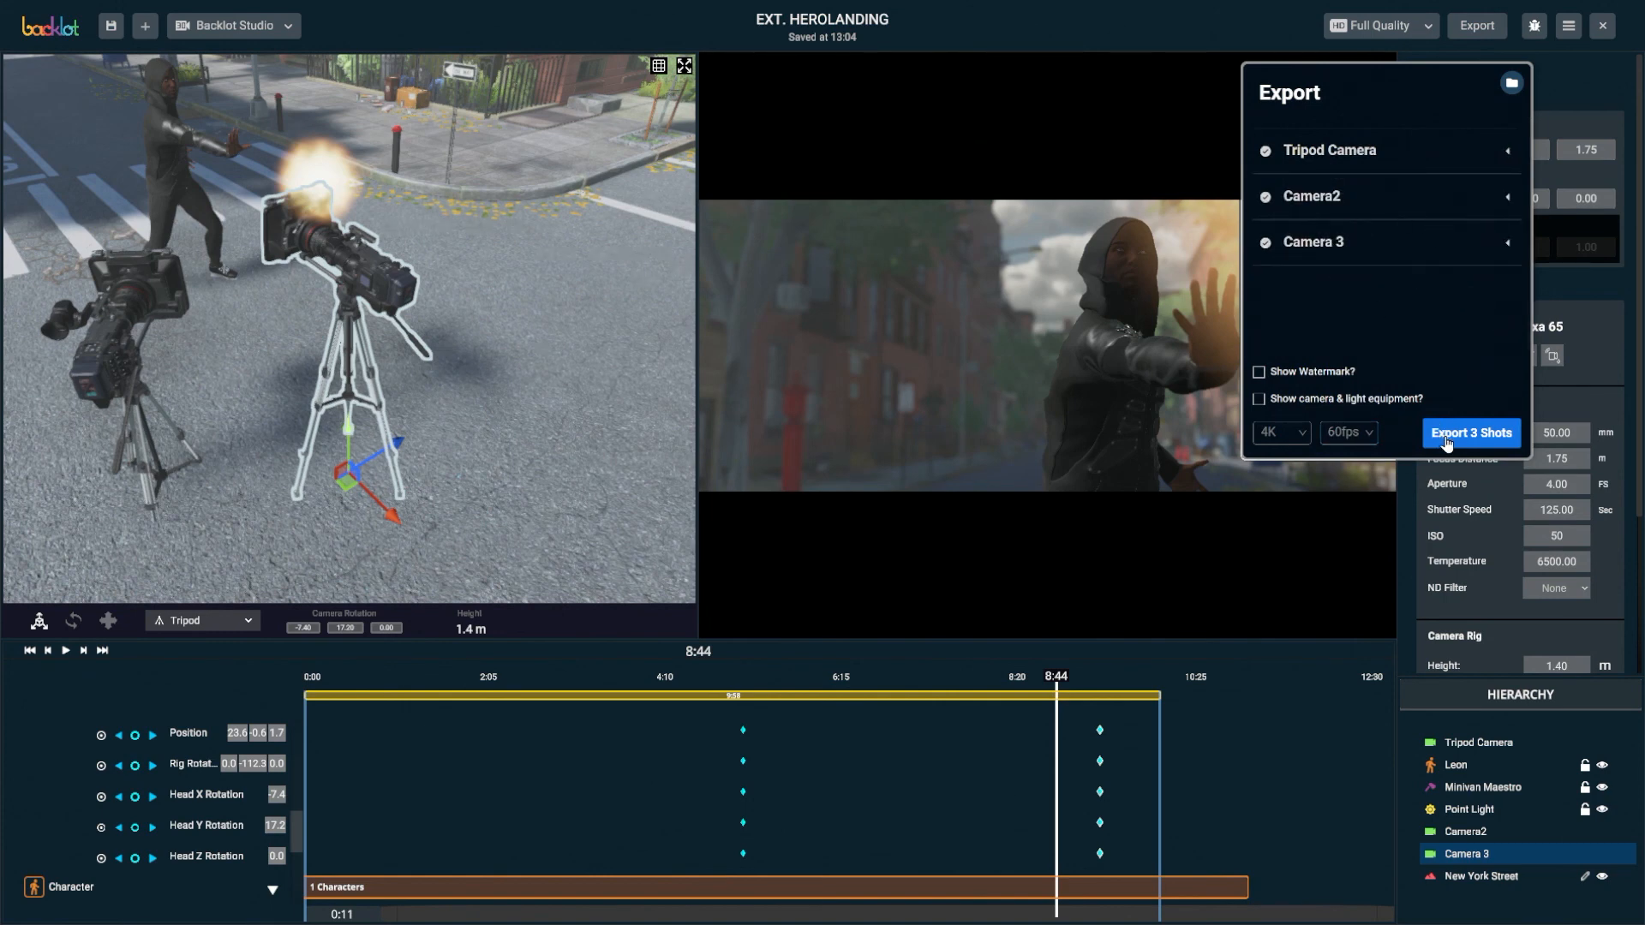
{"action": "left_click", "coordinate": [1446, 432]}
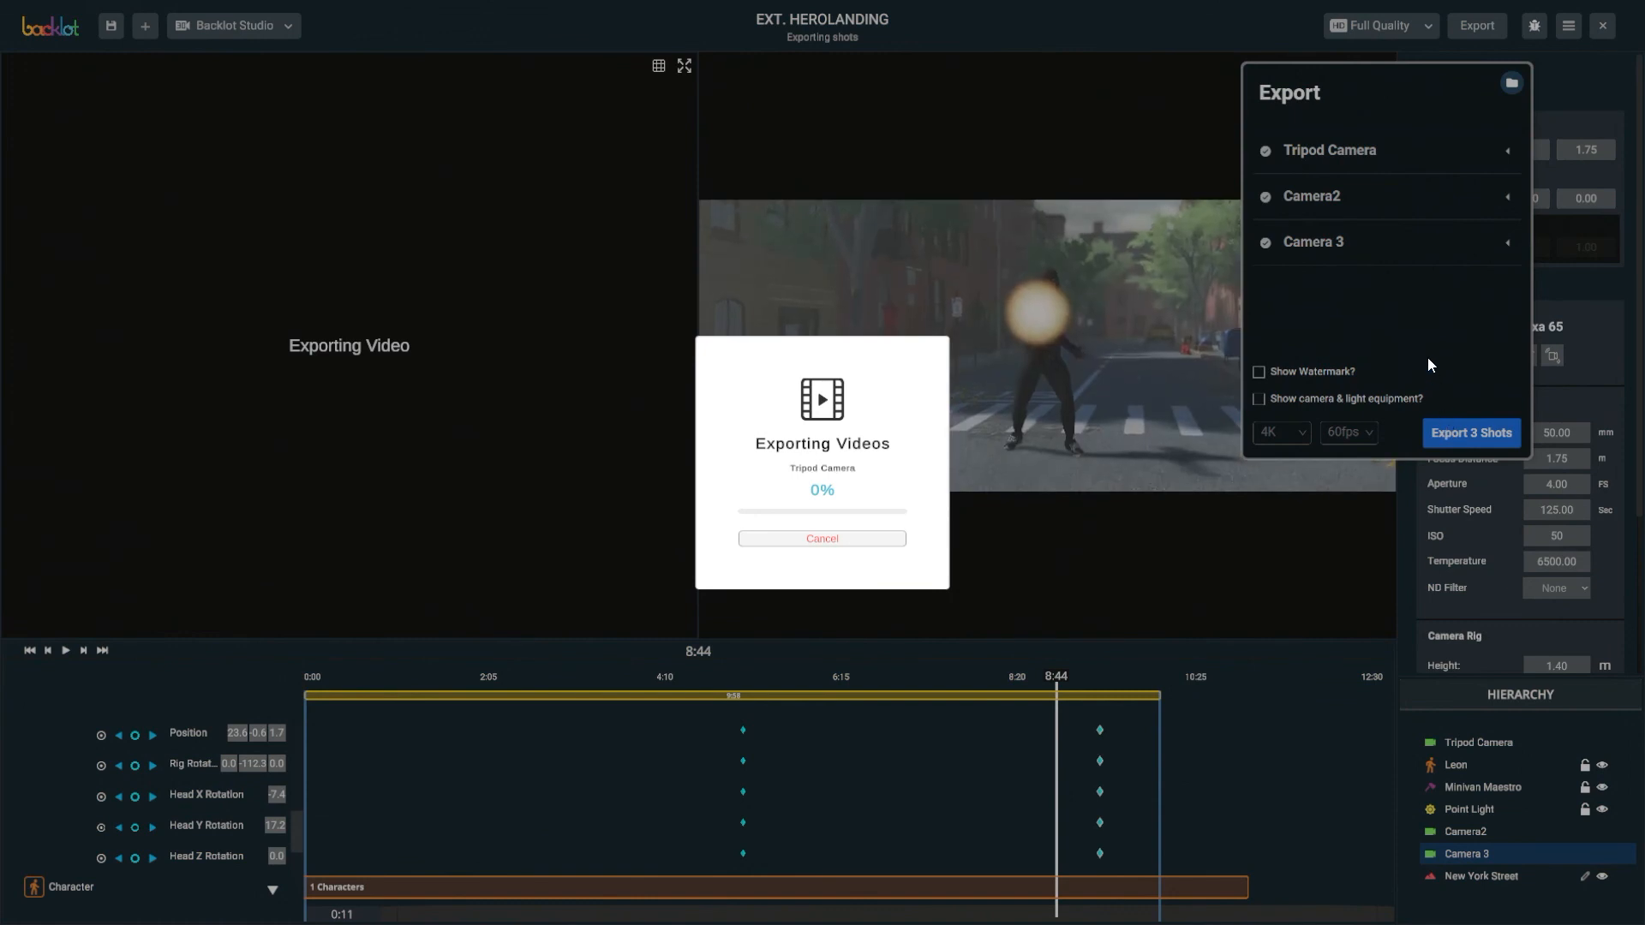